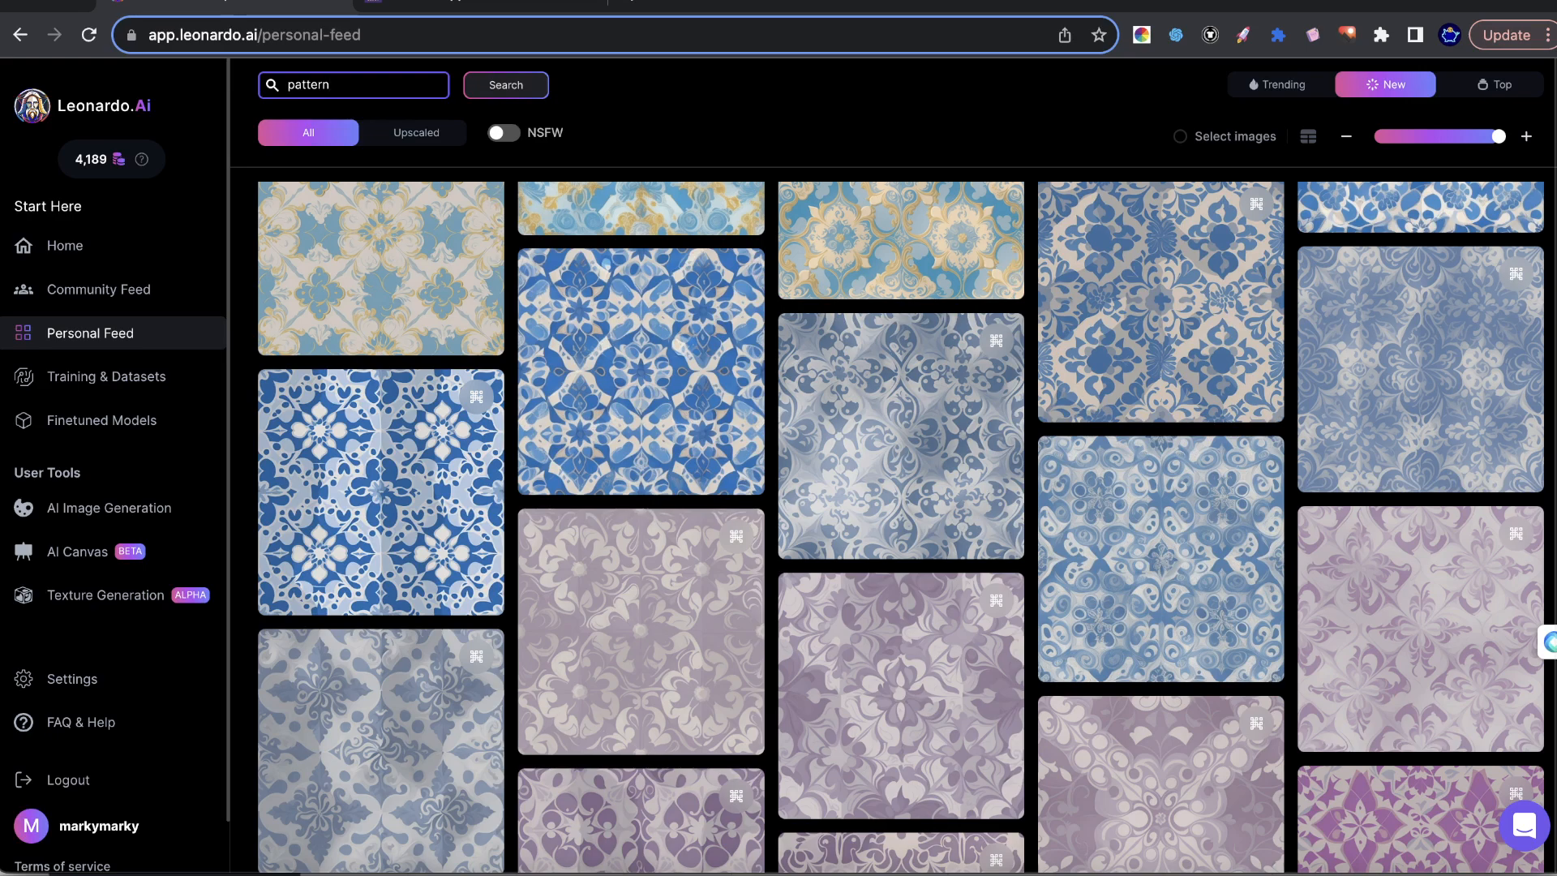
Switch to the Pattern Hippo site and look through its catalogue of geometric patterns.
click(409, 16)
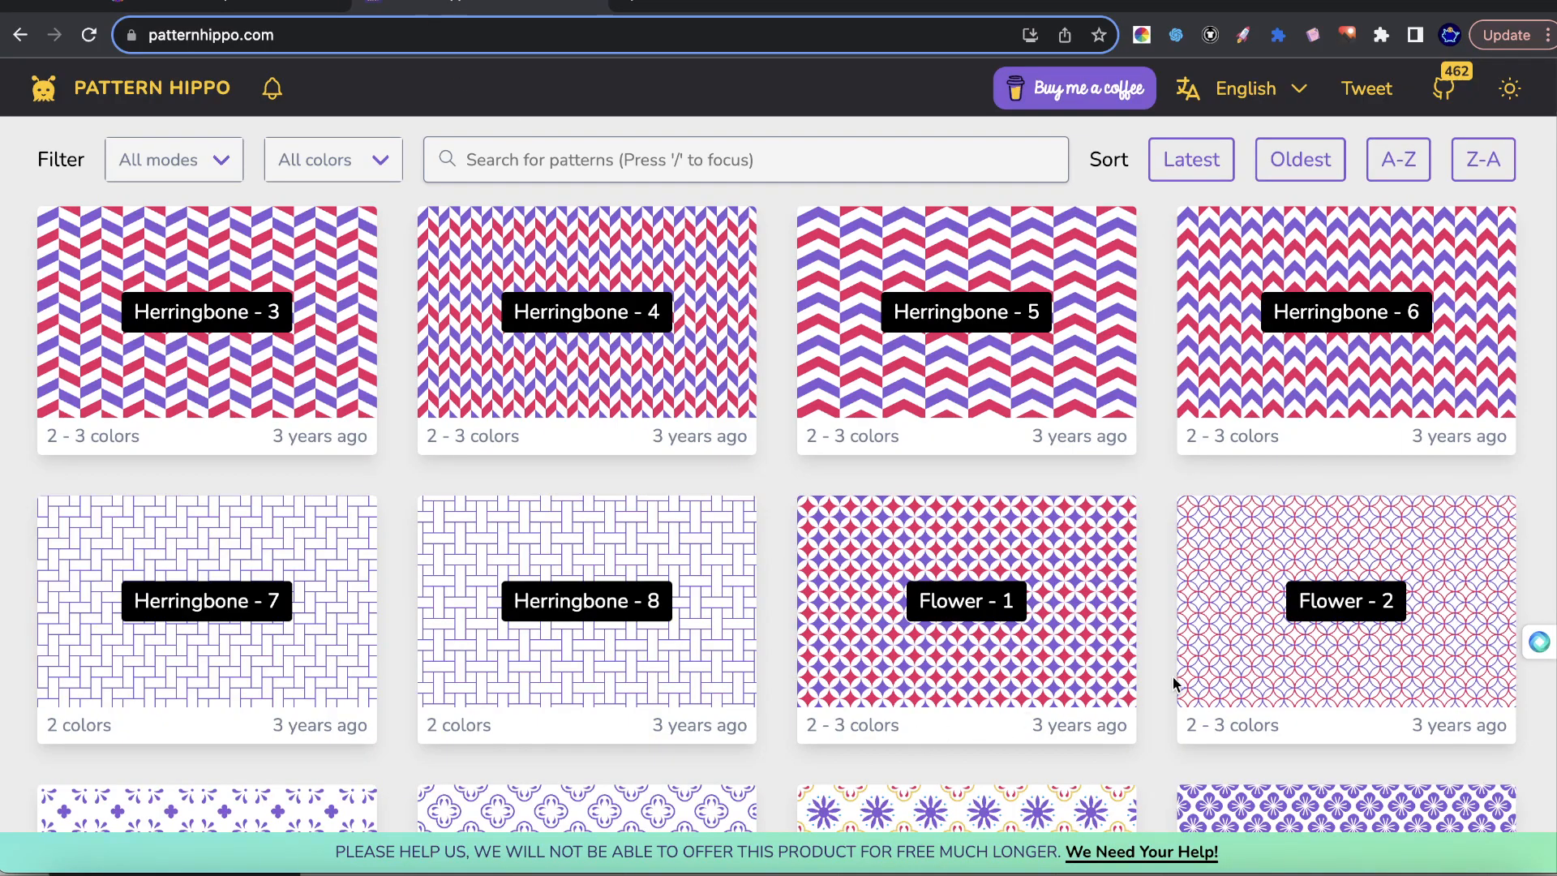
scroll(1172, 681, down, 20)
scroll(1128, 675, down, 15)
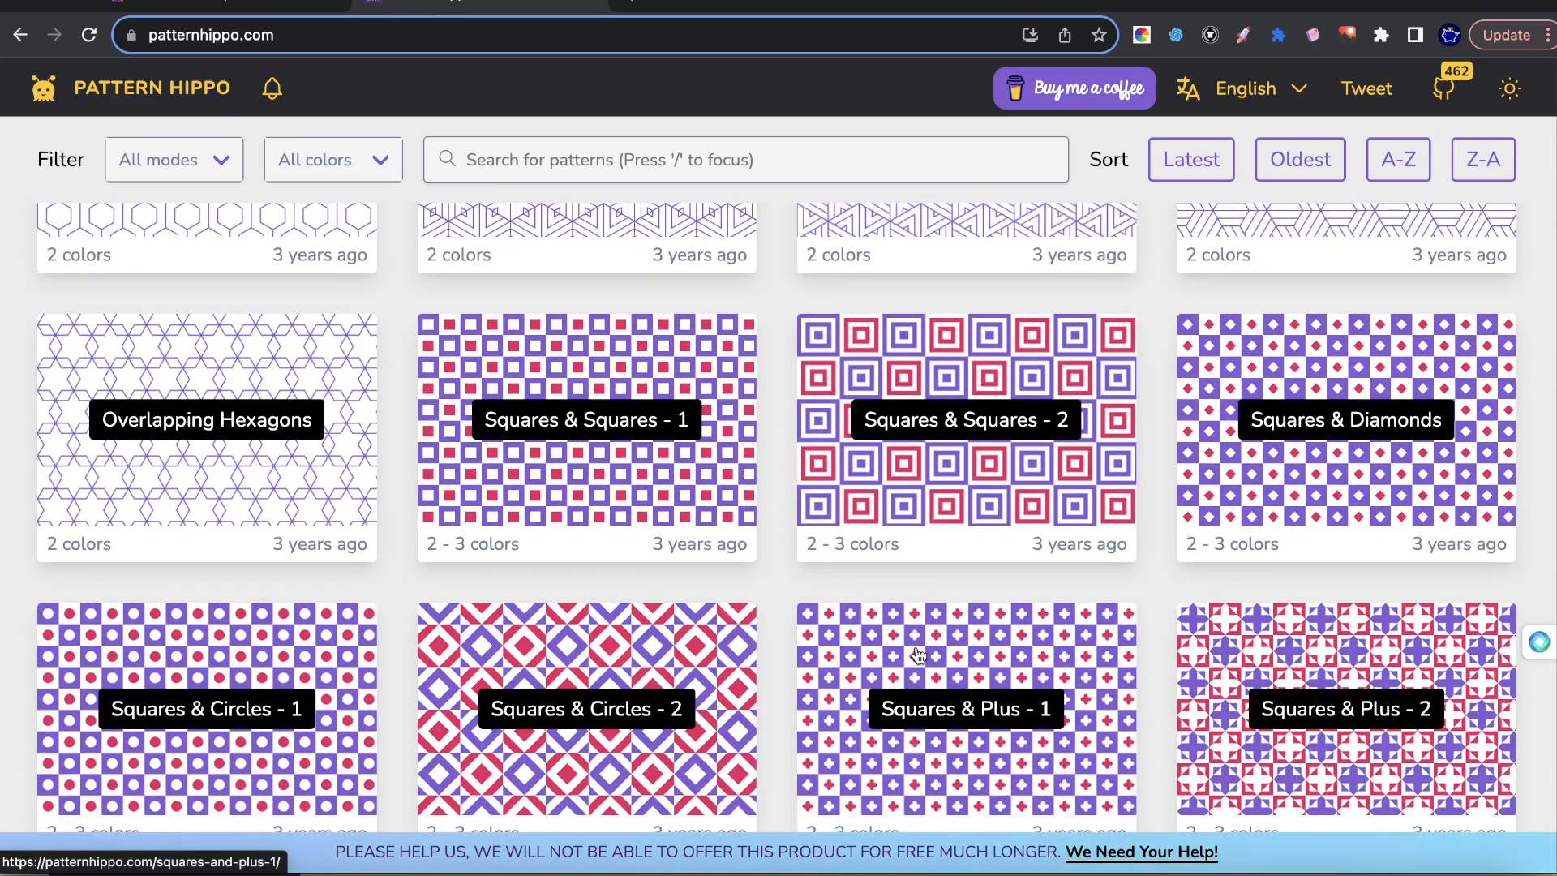
Return to the Leonardo.Ai personal feed and look through the generated Portuguese tile patterns.
click(225, 6)
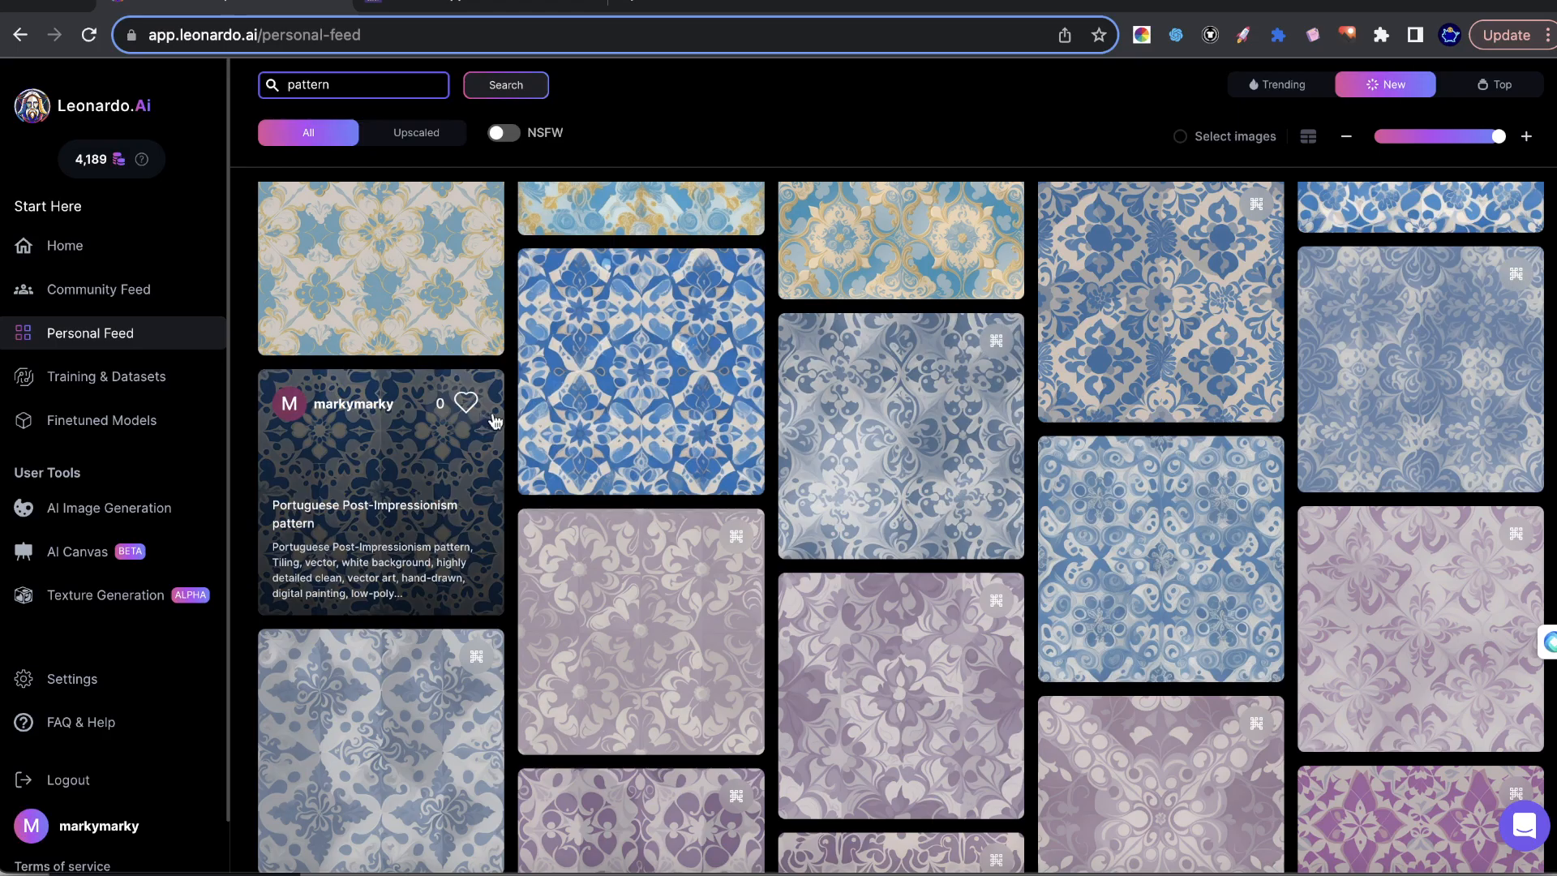
scroll(529, 410, up, 3)
scroll(1212, 618, down, 9)
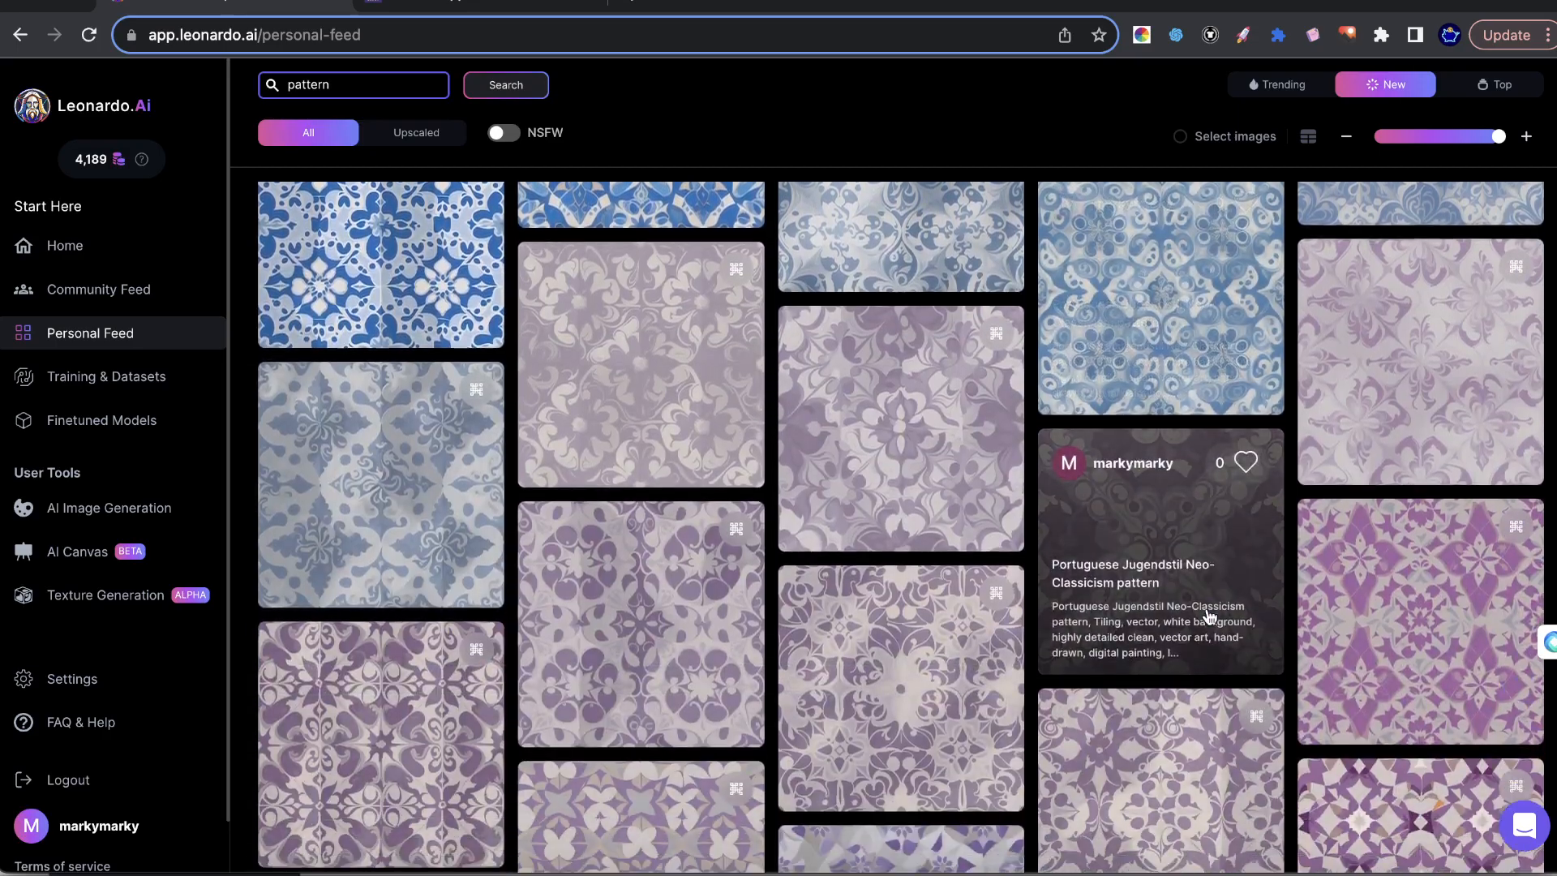
scroll(1187, 604, down, 12)
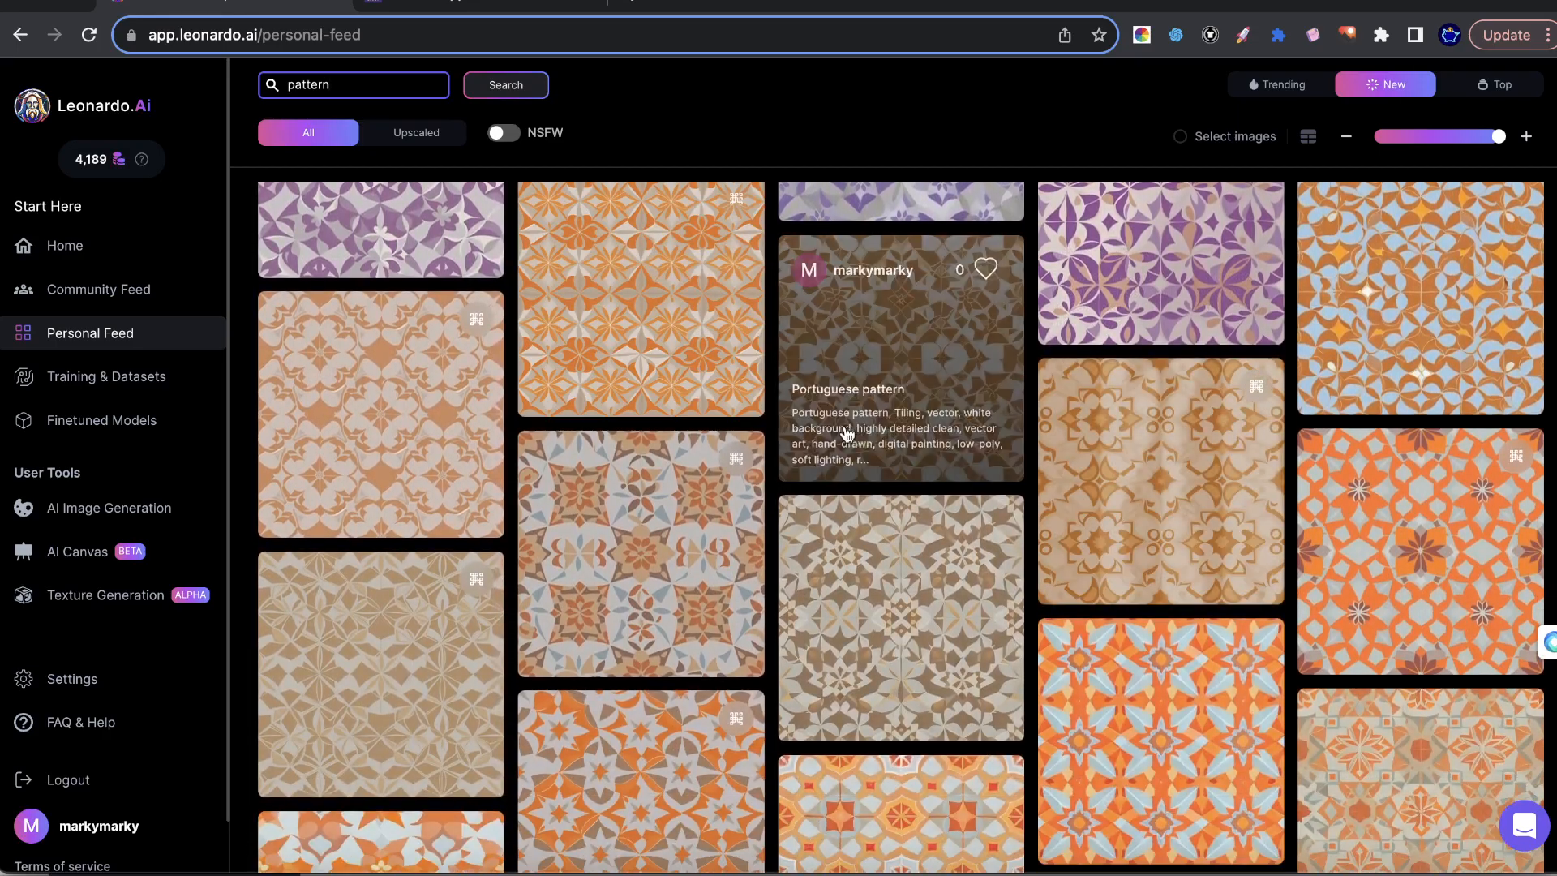
scroll(649, 458, down, 10)
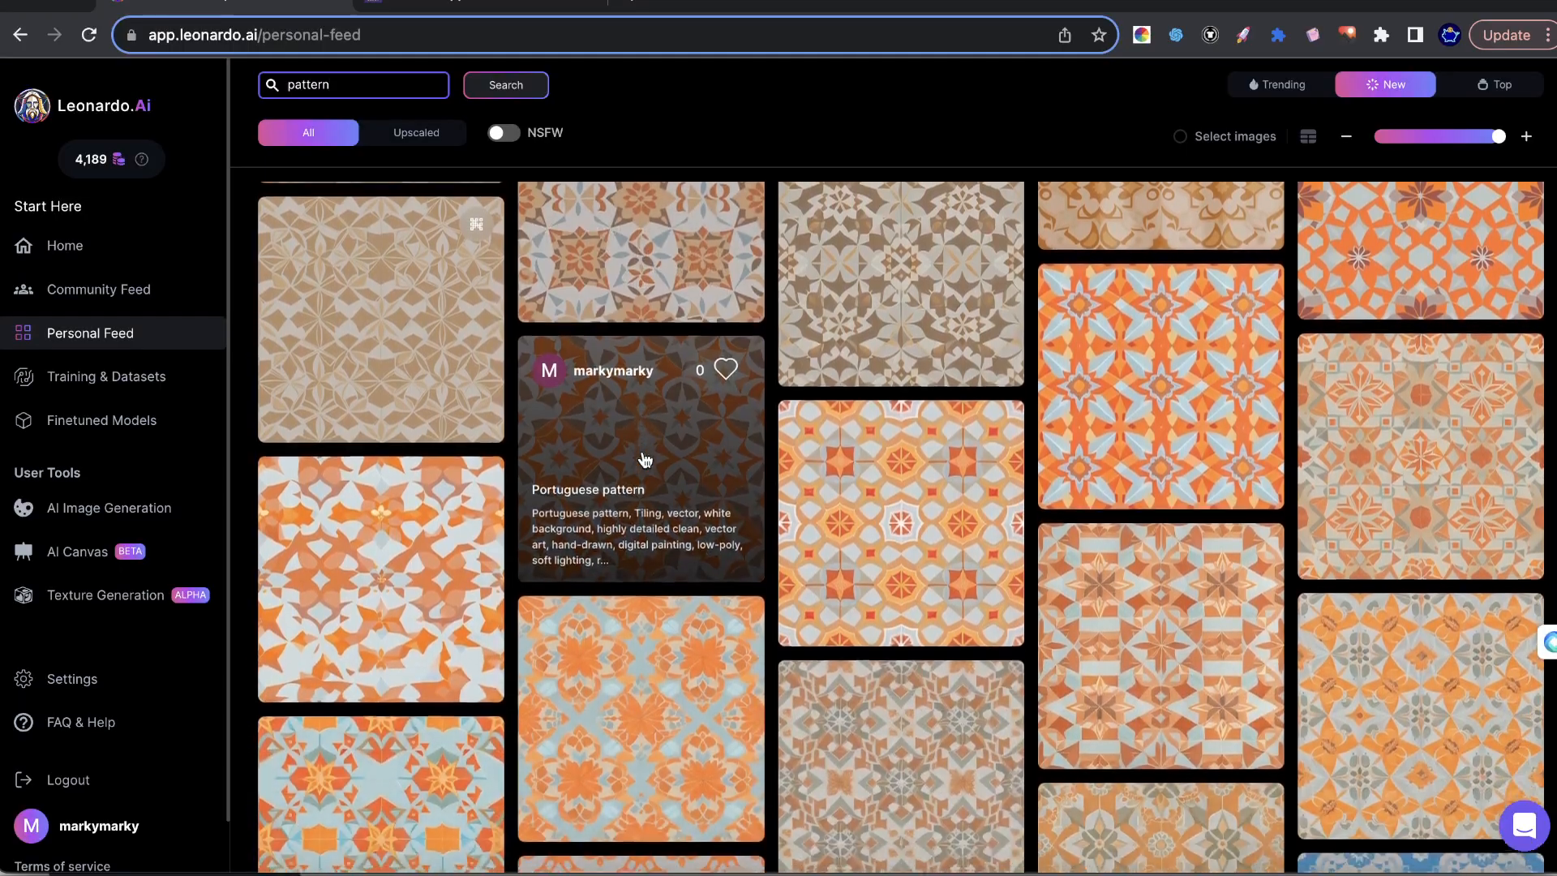
scroll(811, 438, down, 10)
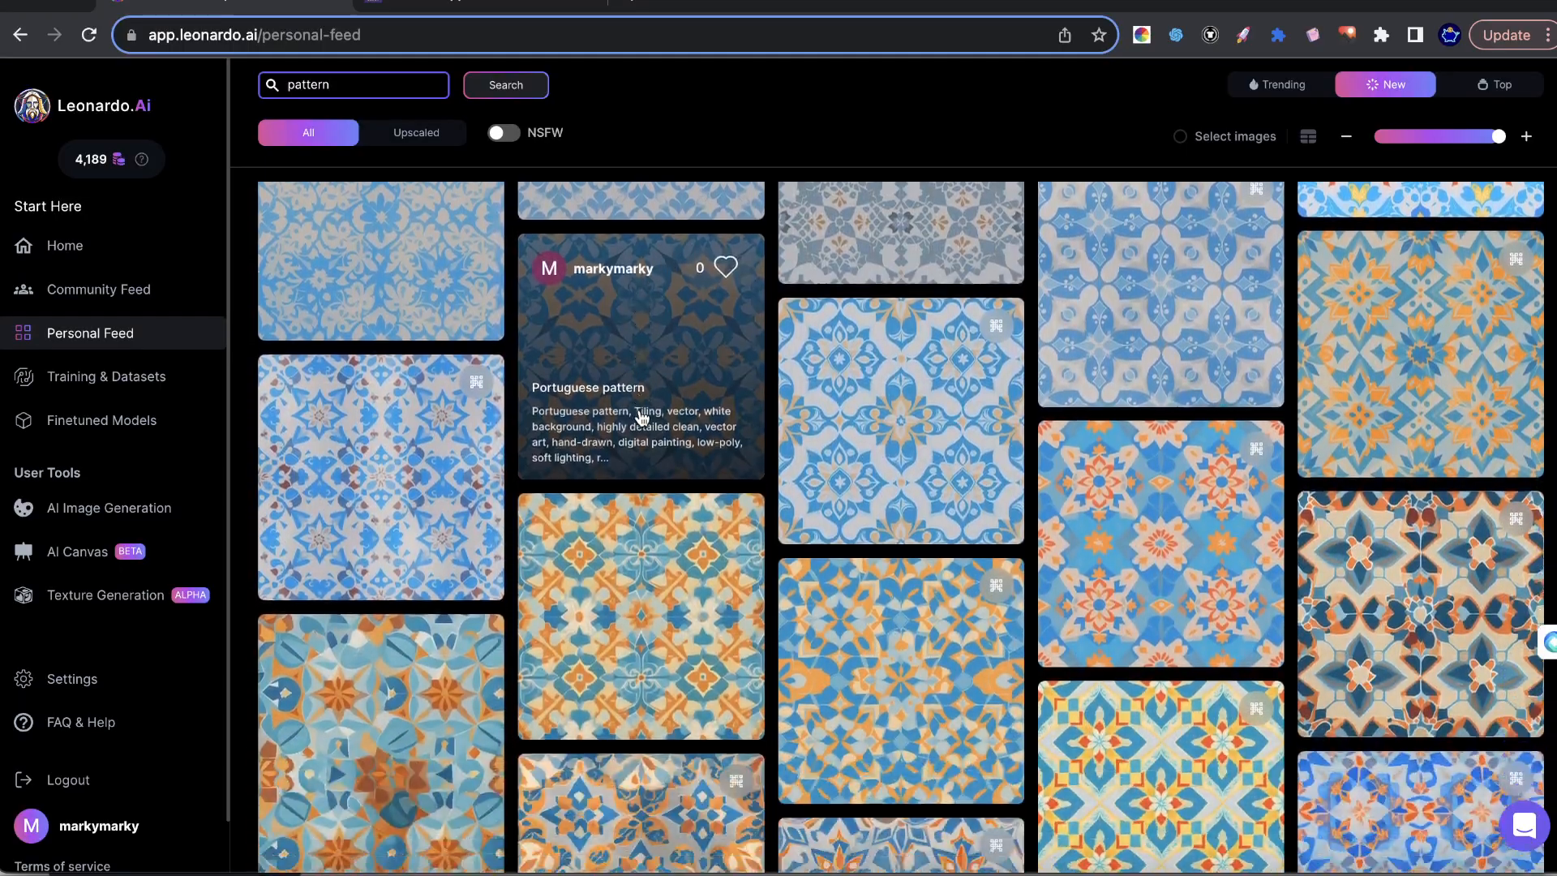
scroll(903, 463, up, 20)
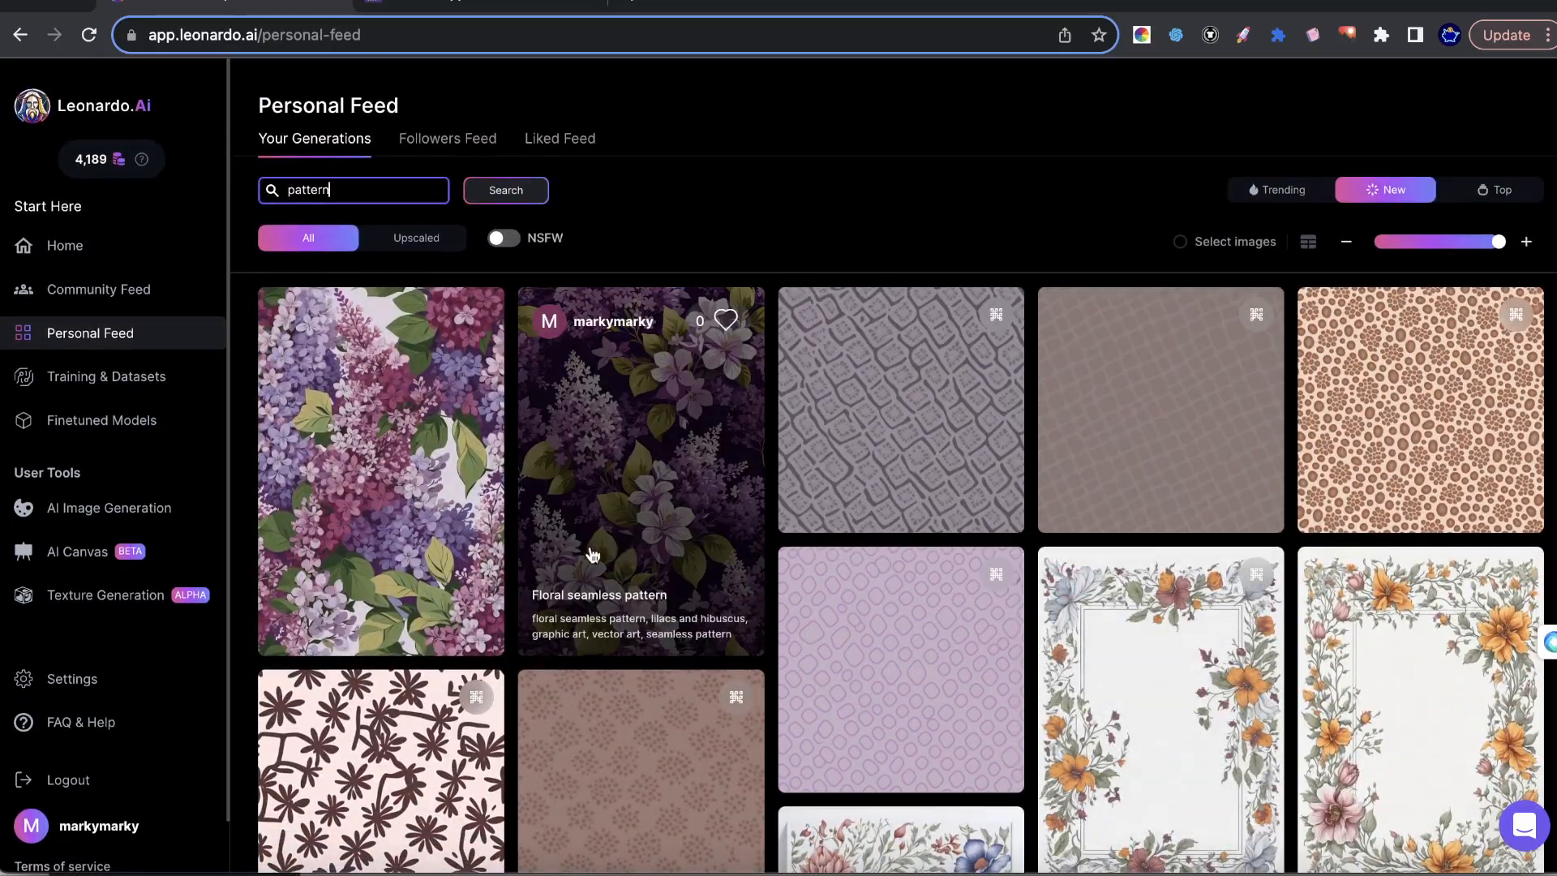
View the details of the purple lilac and hibiscus floral seamless pattern, then close them and browse the feed further.
click(591, 555)
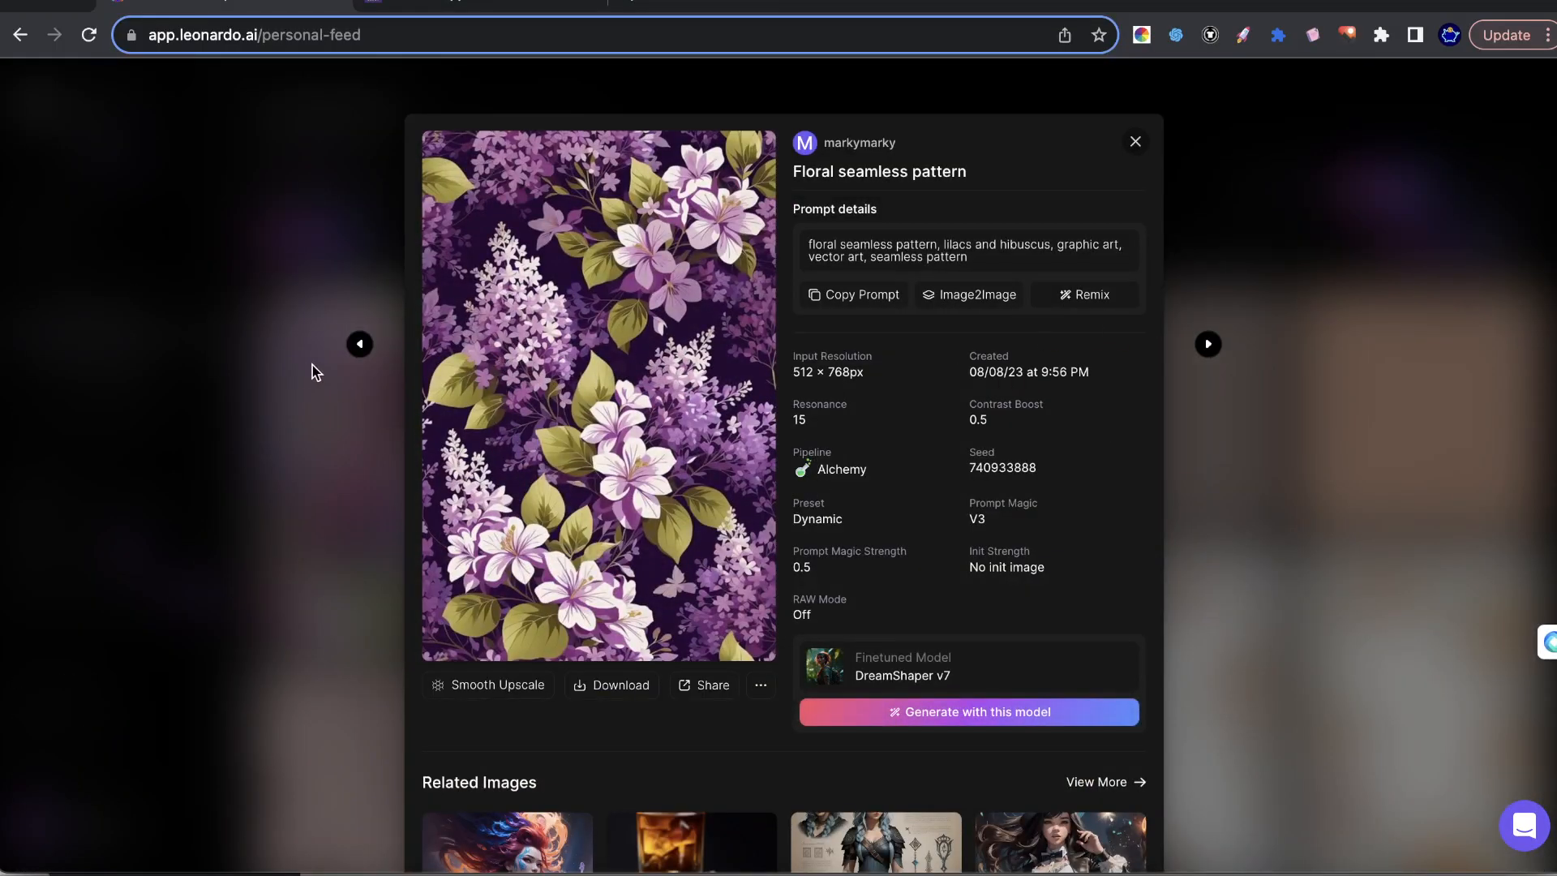
click(359, 344)
click(1495, 392)
scroll(892, 356, down, 10)
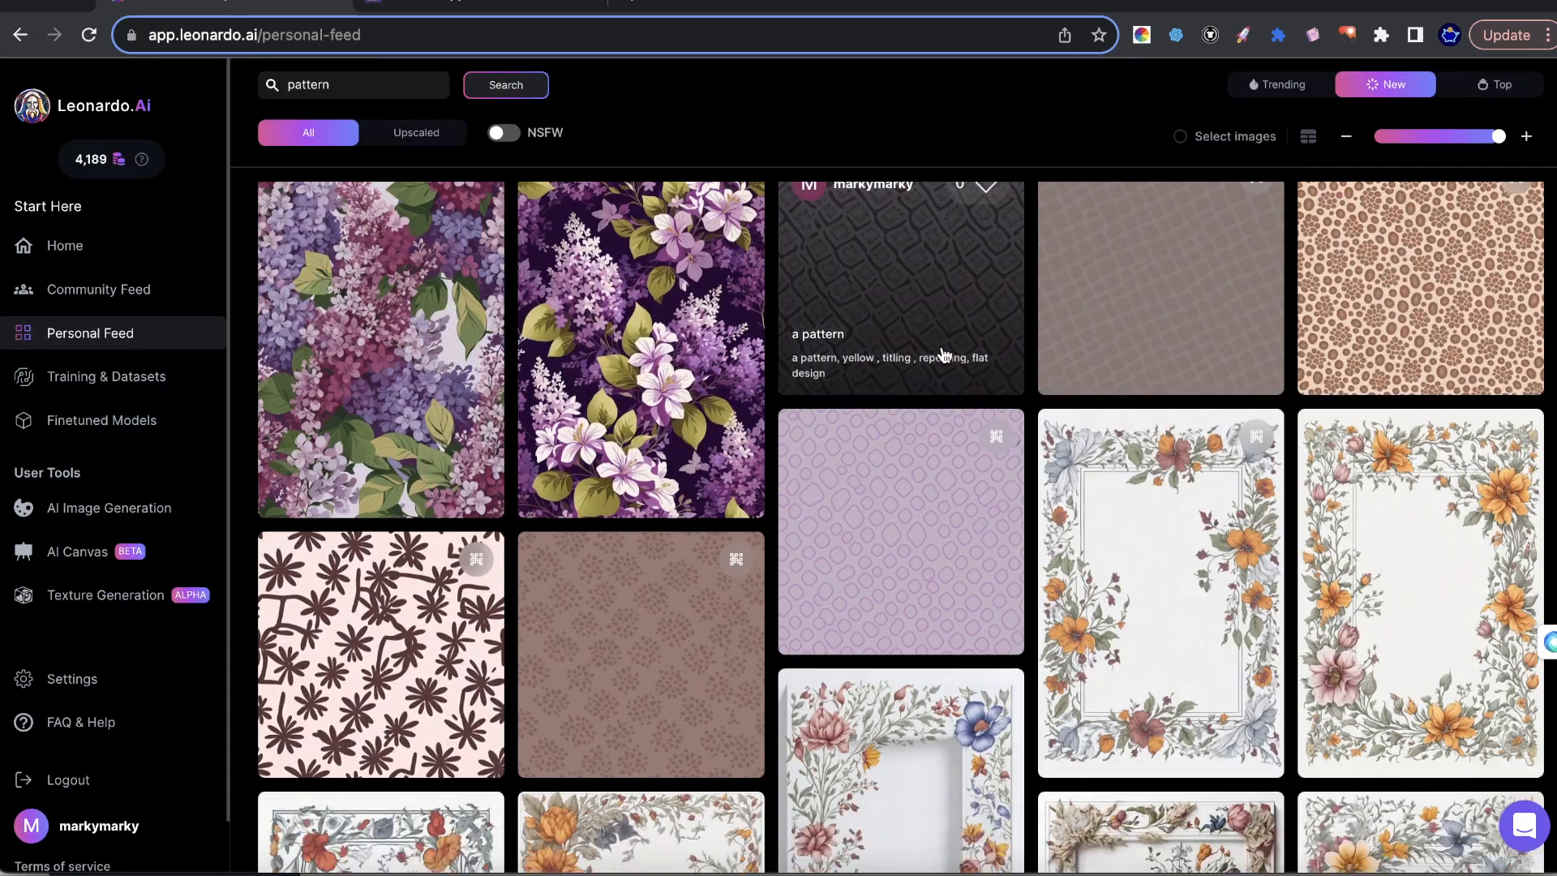
scroll(936, 357, down, 4)
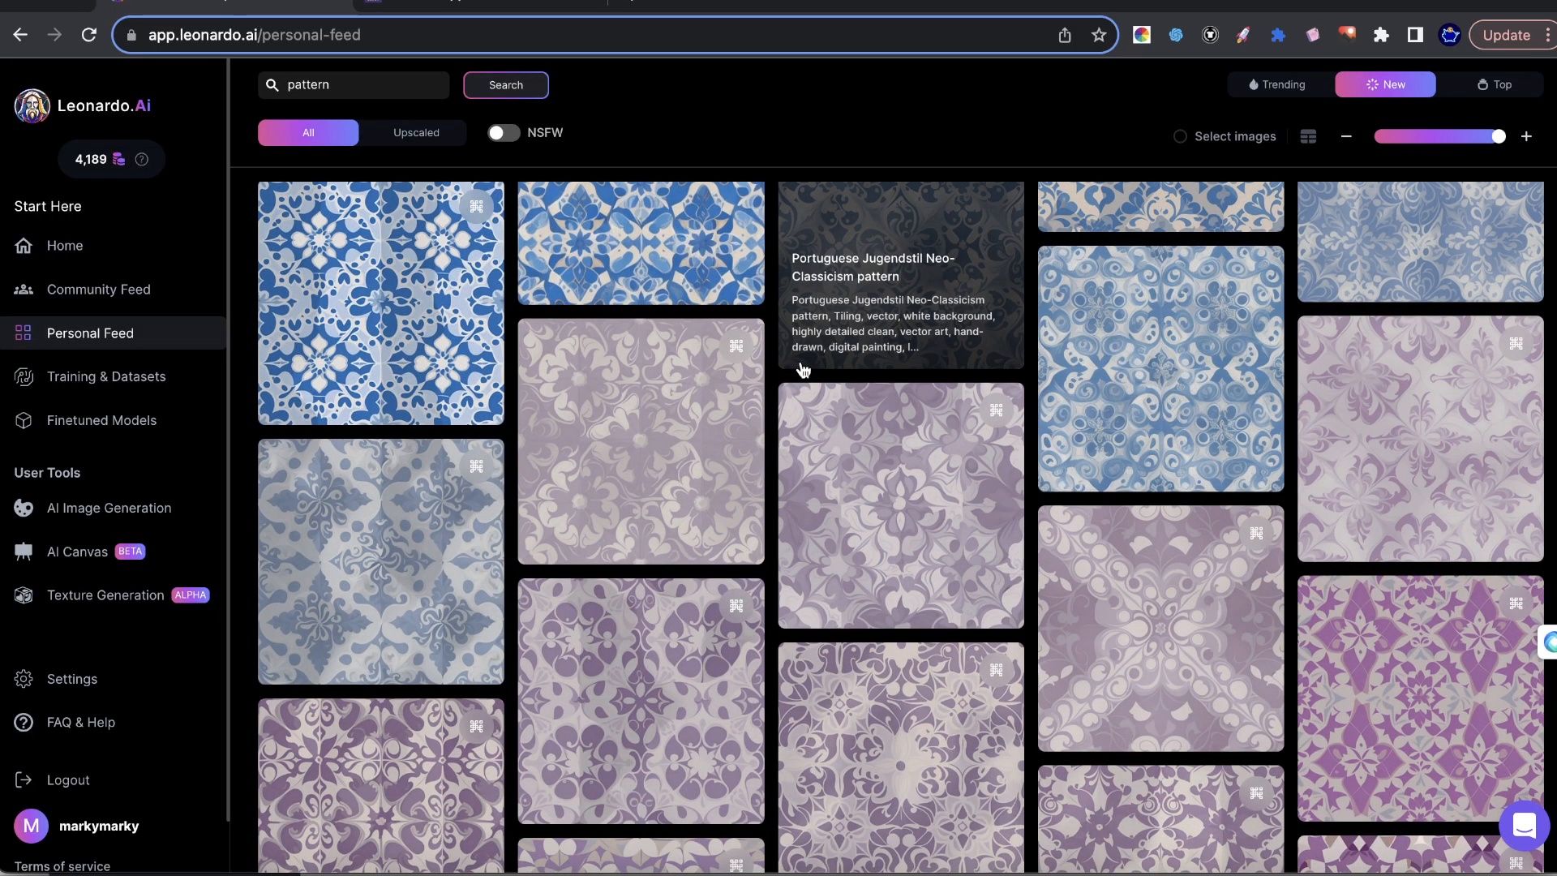
Open the fantasylabz.com website in a new browser tab.
click(629, 4)
text(Fan)
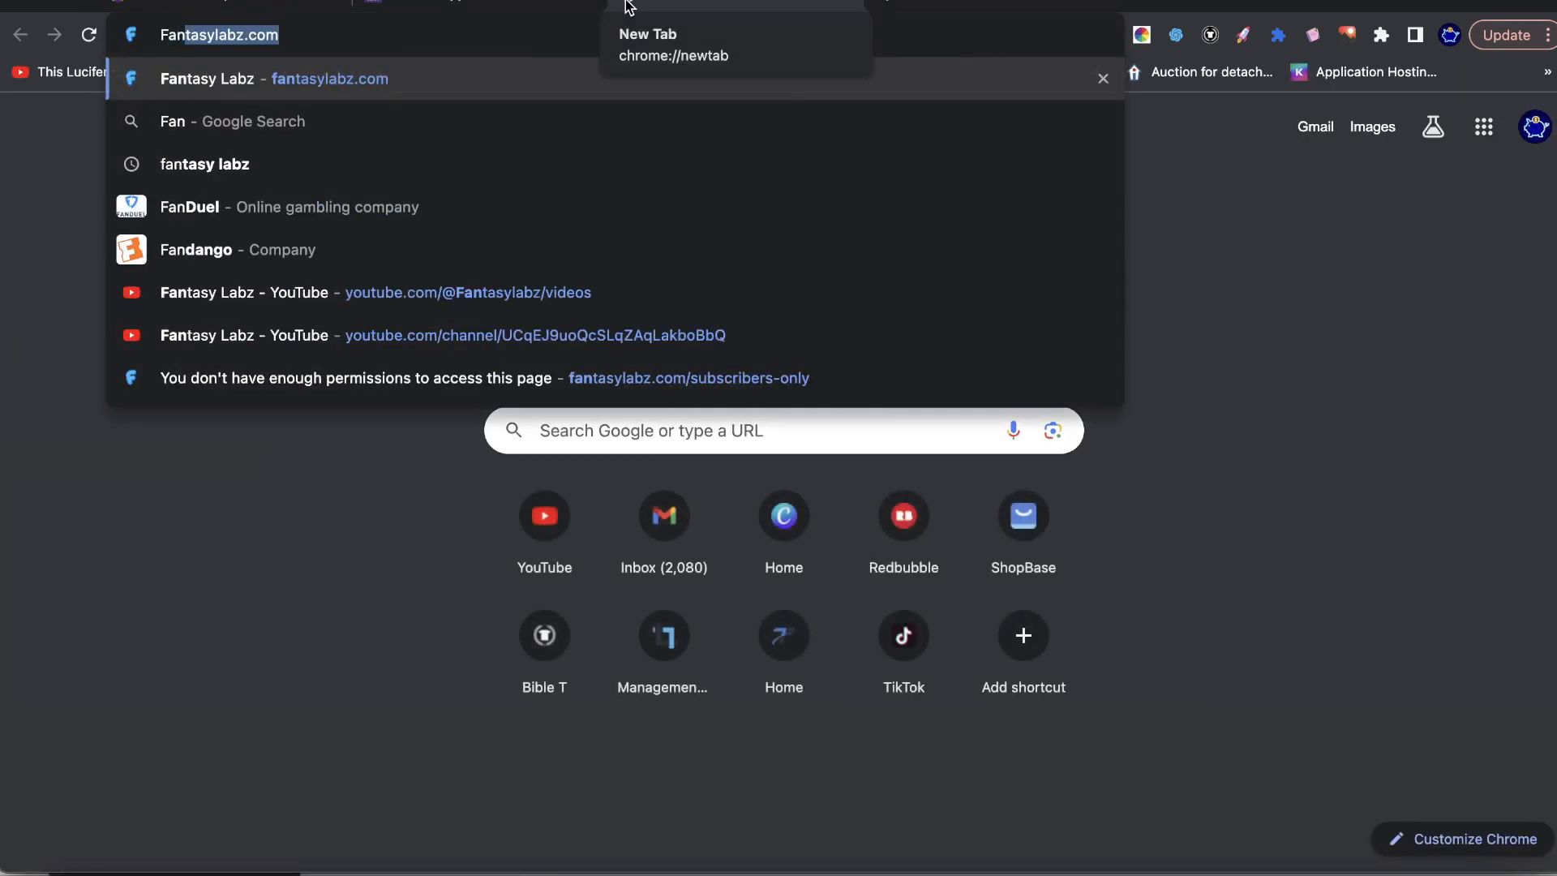
key(Return)
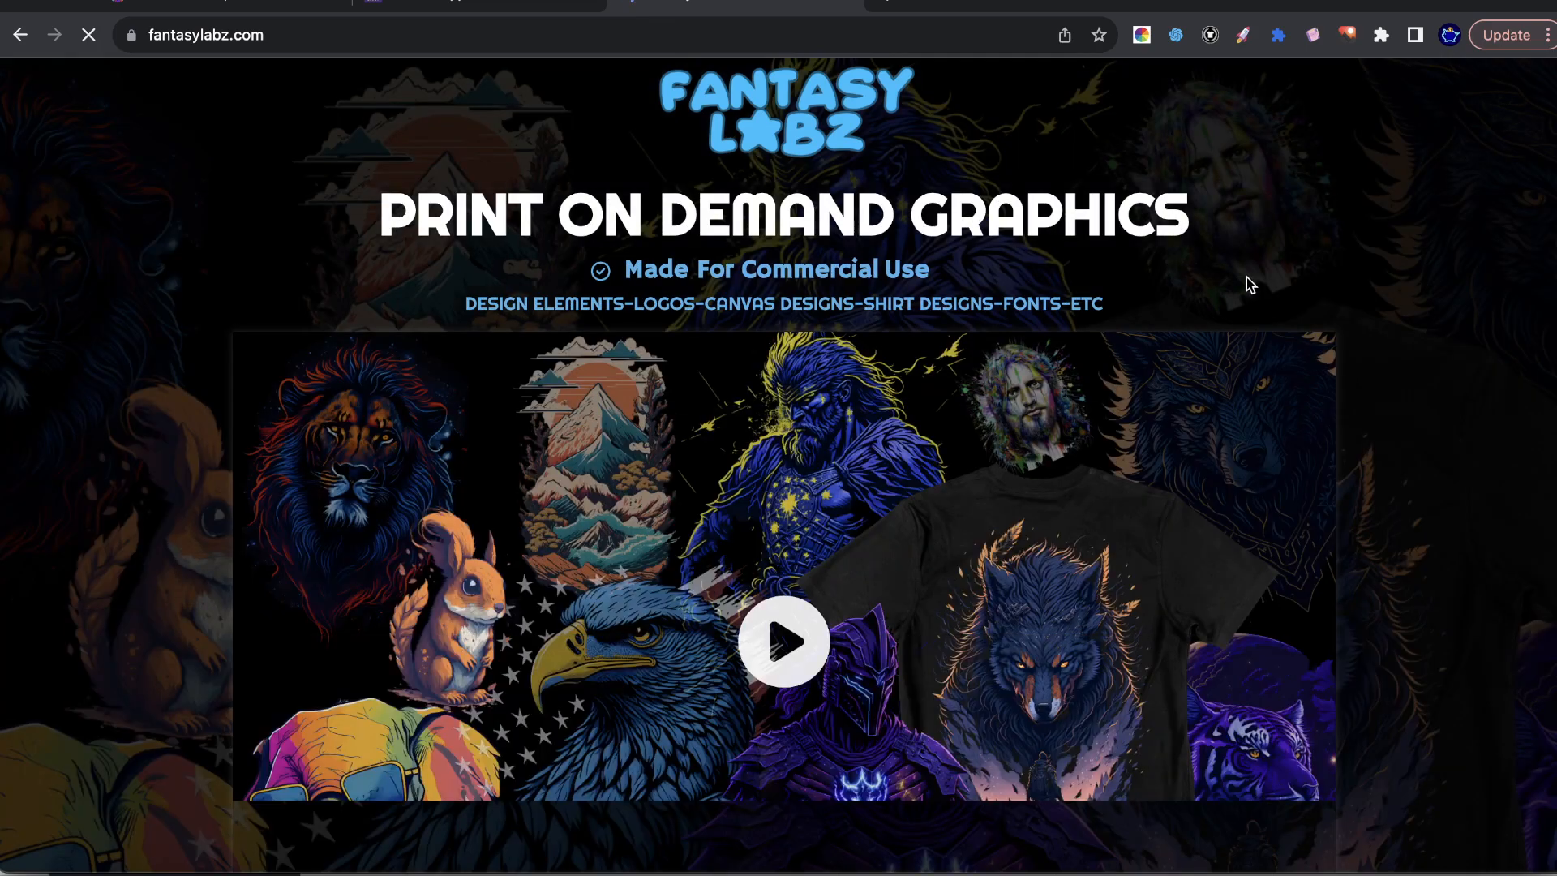
Switch to Finder, examine the graphics in the Desktop folders Halloween and Halloween 2, and return to the Fantasy Labz page.
click(76, 873)
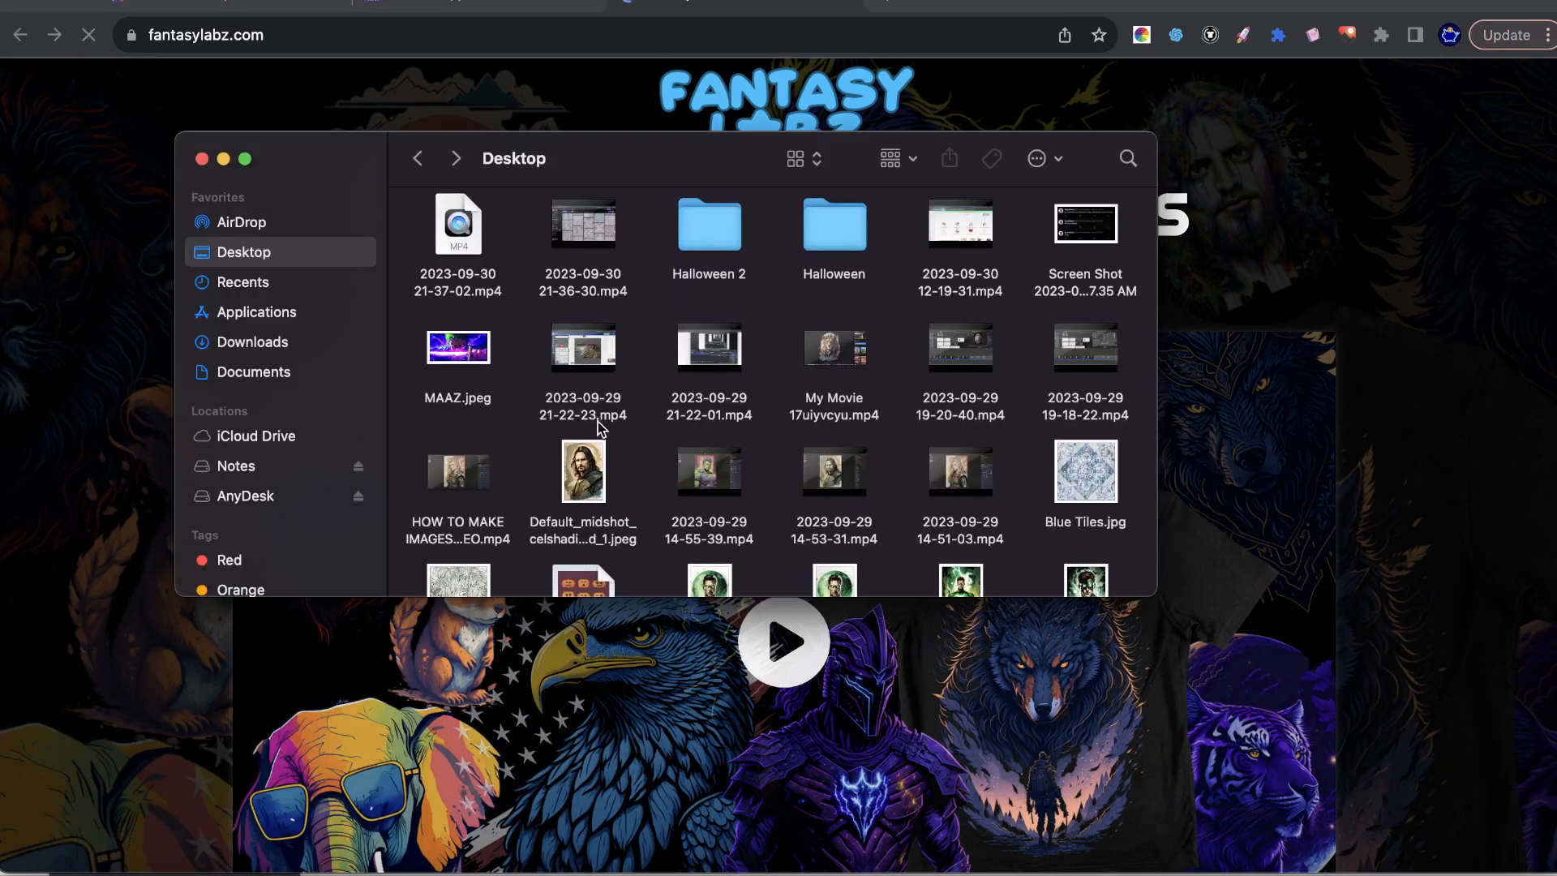
double_click(835, 227)
scroll(864, 345, down, 5)
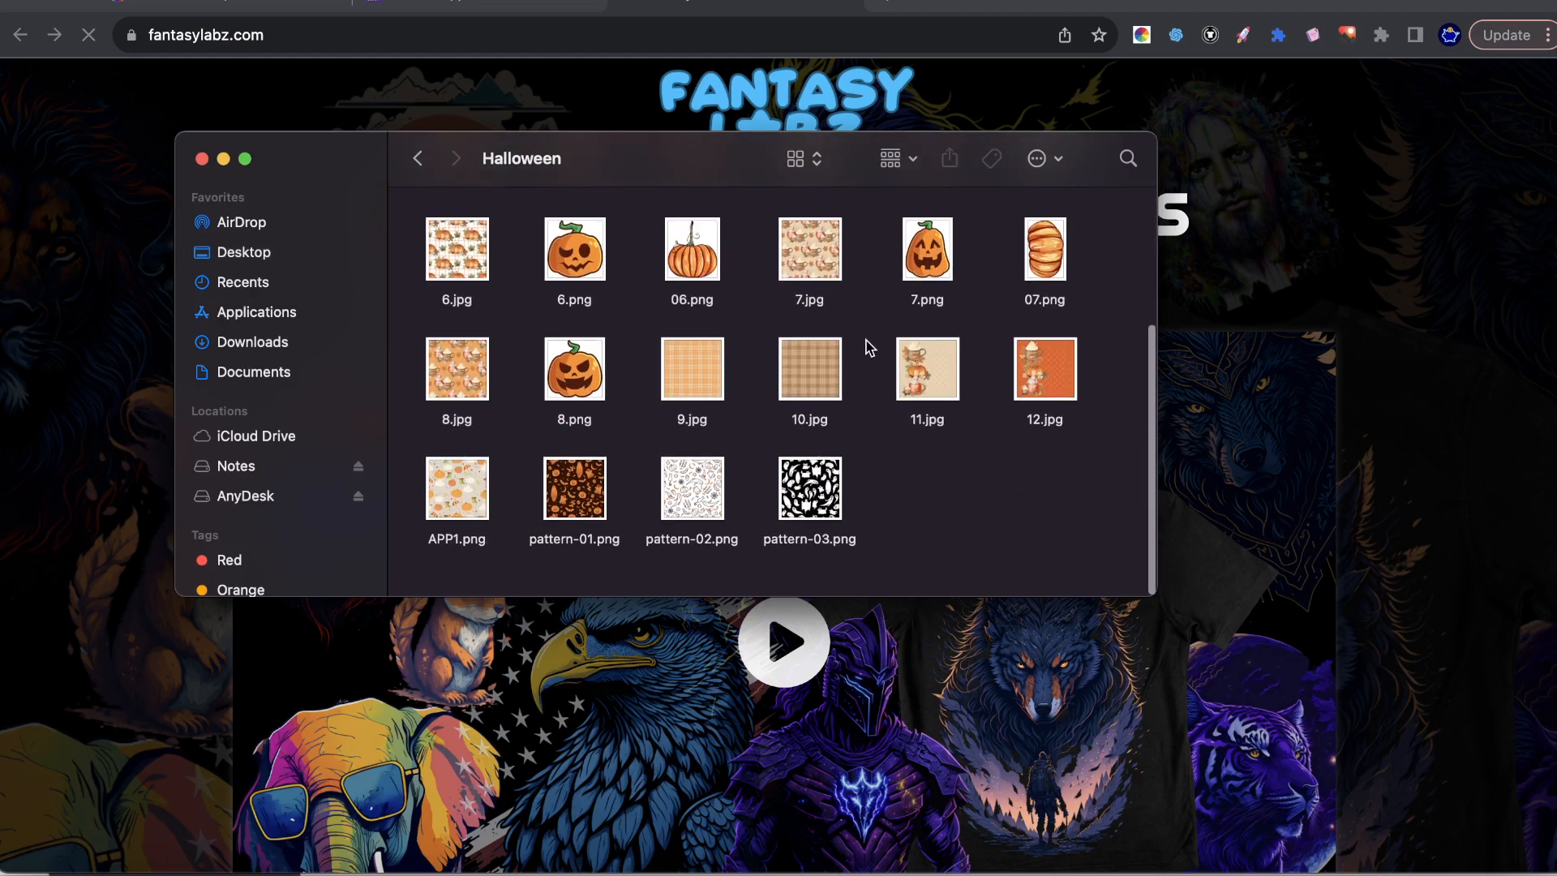
scroll(568, 334, up, 5)
click(421, 158)
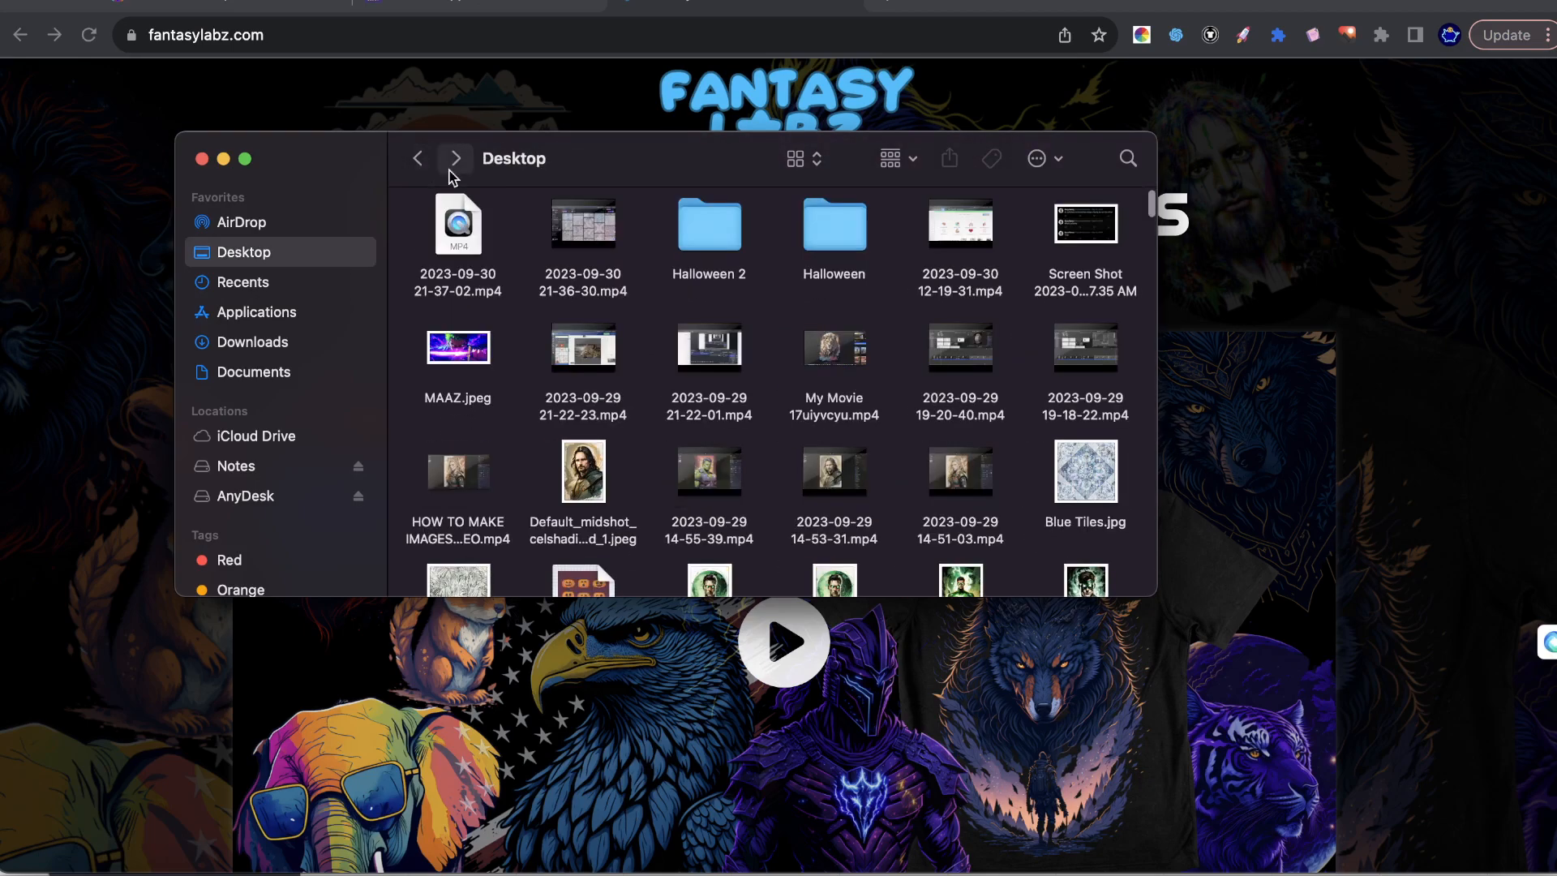
double_click(690, 237)
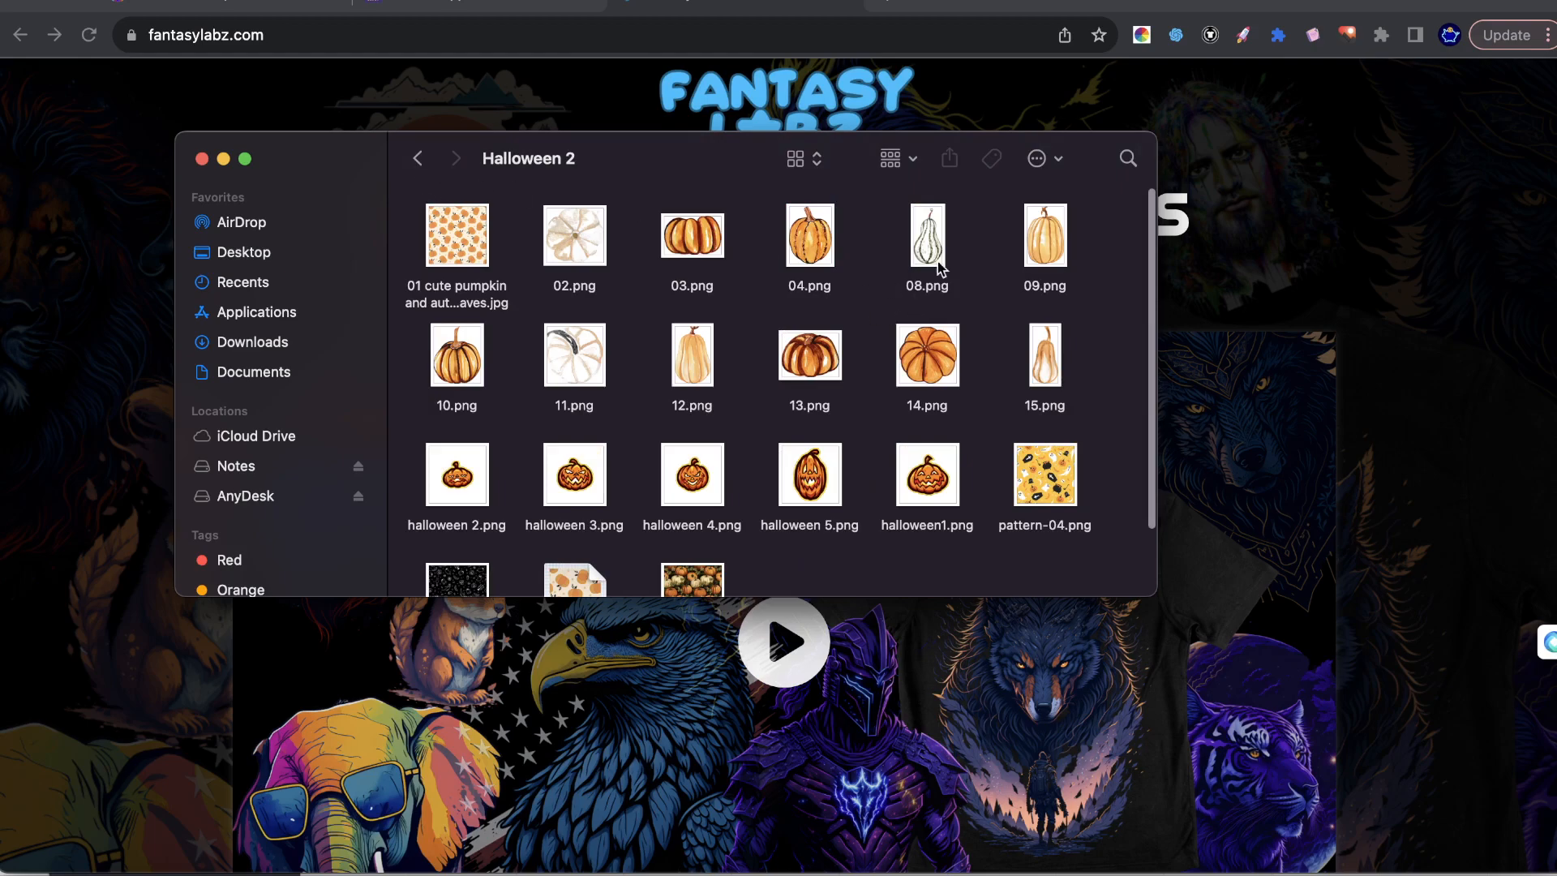
click(1501, 324)
scroll(824, 256, down, 10)
scroll(826, 254, up, 10)
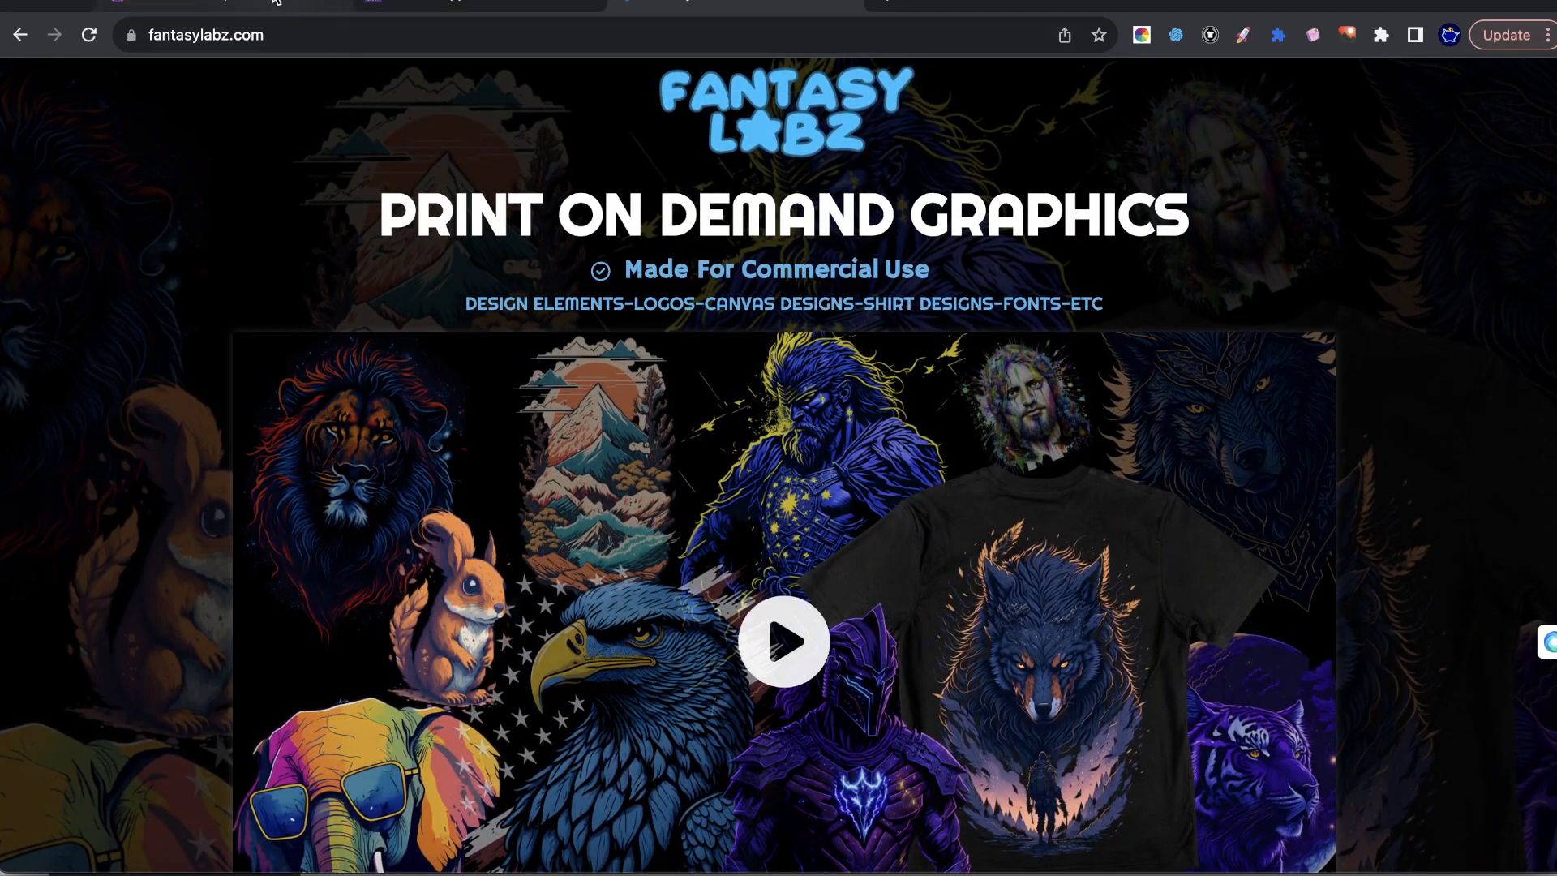
In the Leonardo.Ai feed, examine the Portuguese Post-Impressionism Rococo pattern enlarged and its prompt details, then close it.
click(302, 5)
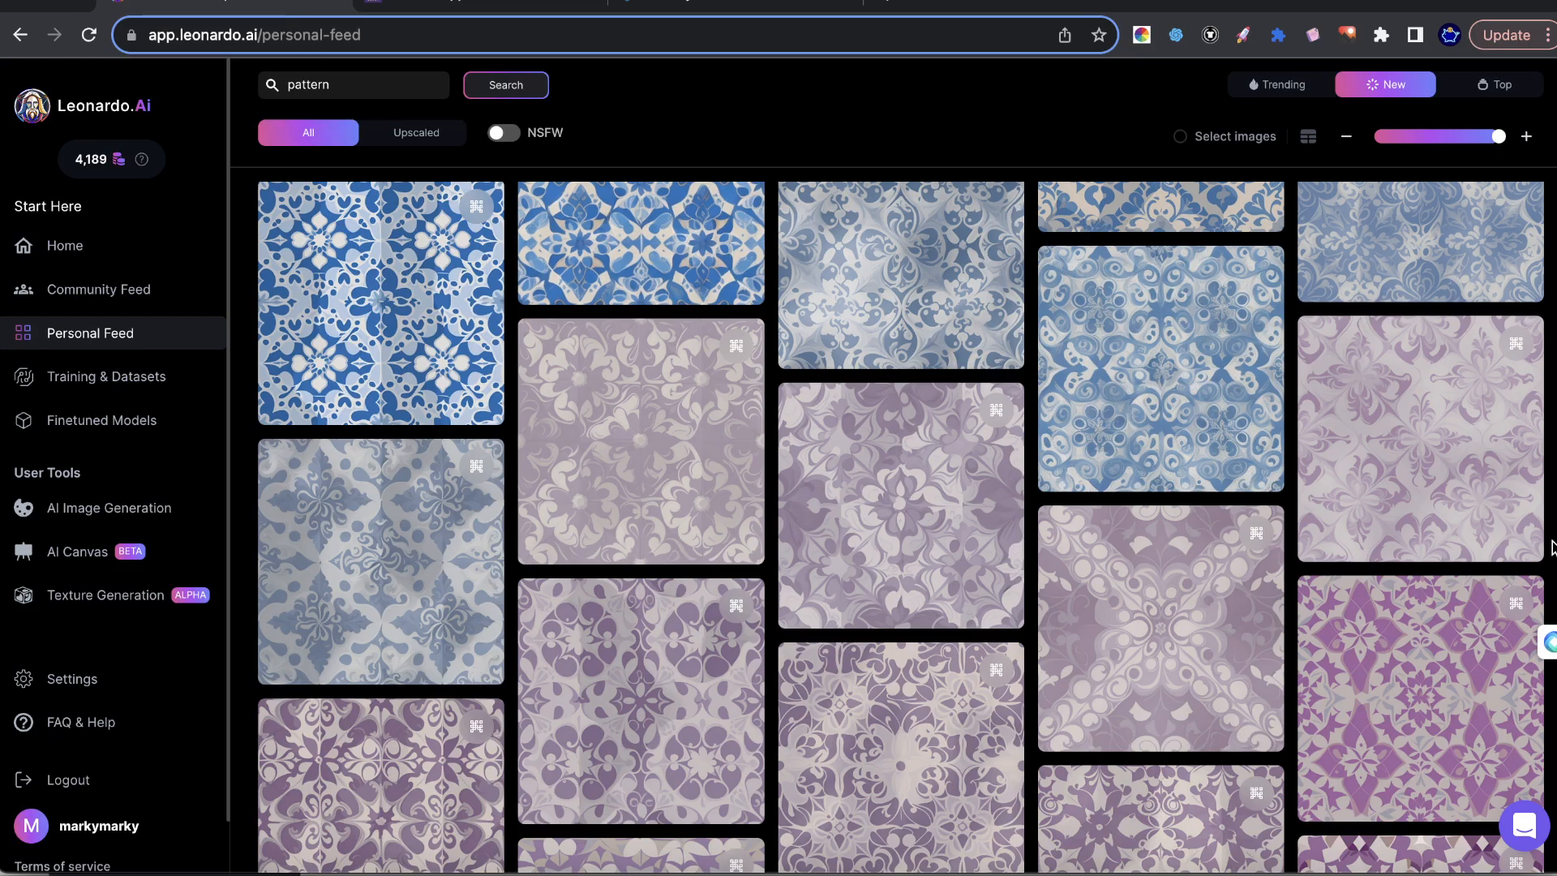
scroll(1030, 537, up, 5)
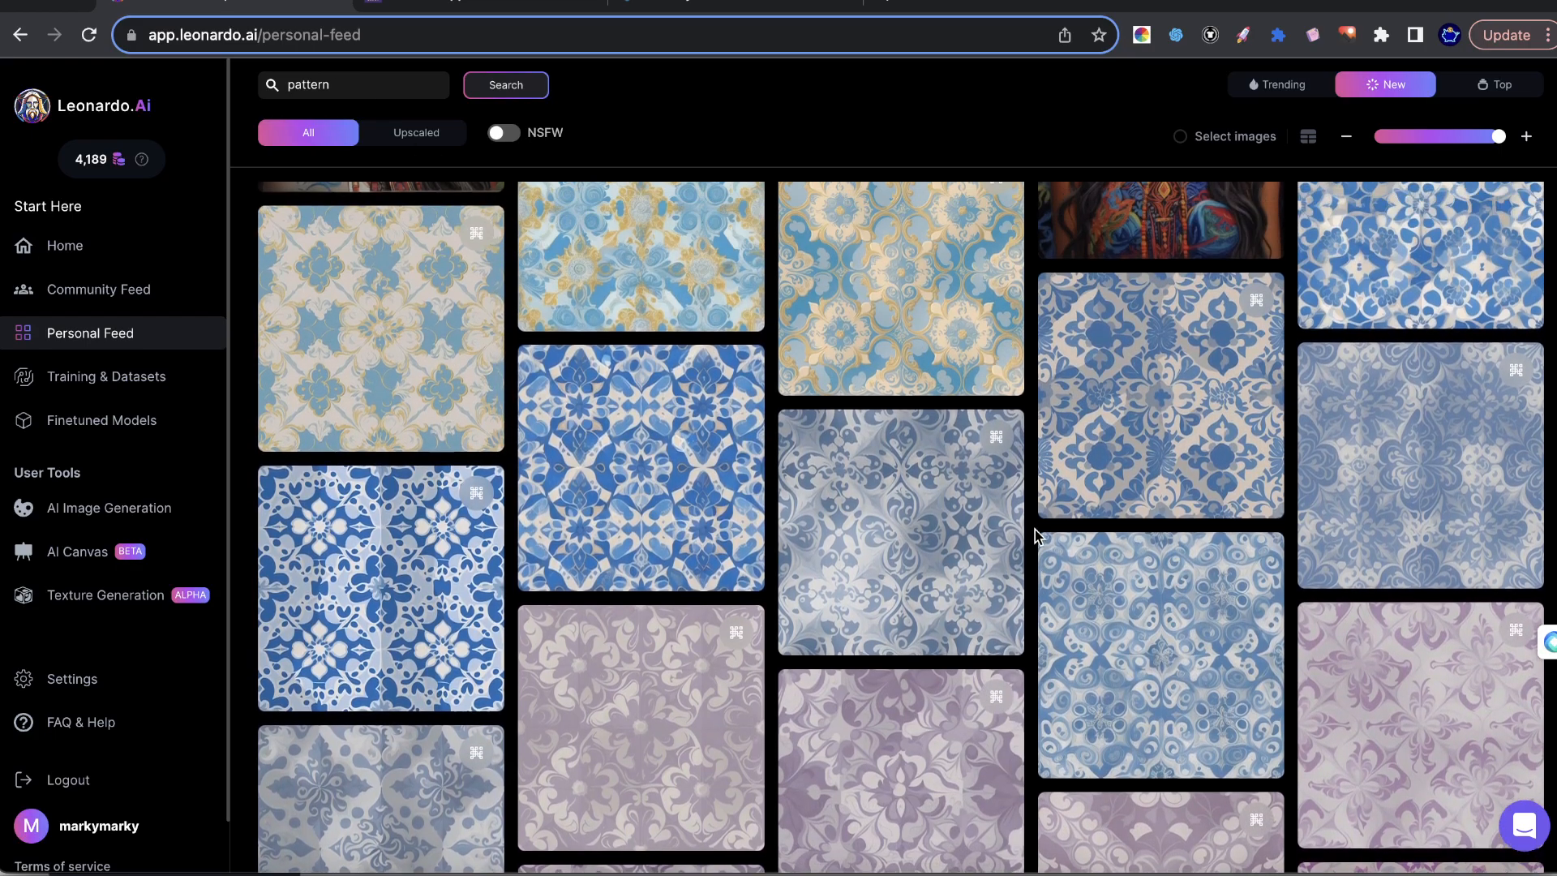
scroll(1034, 536, up, 2)
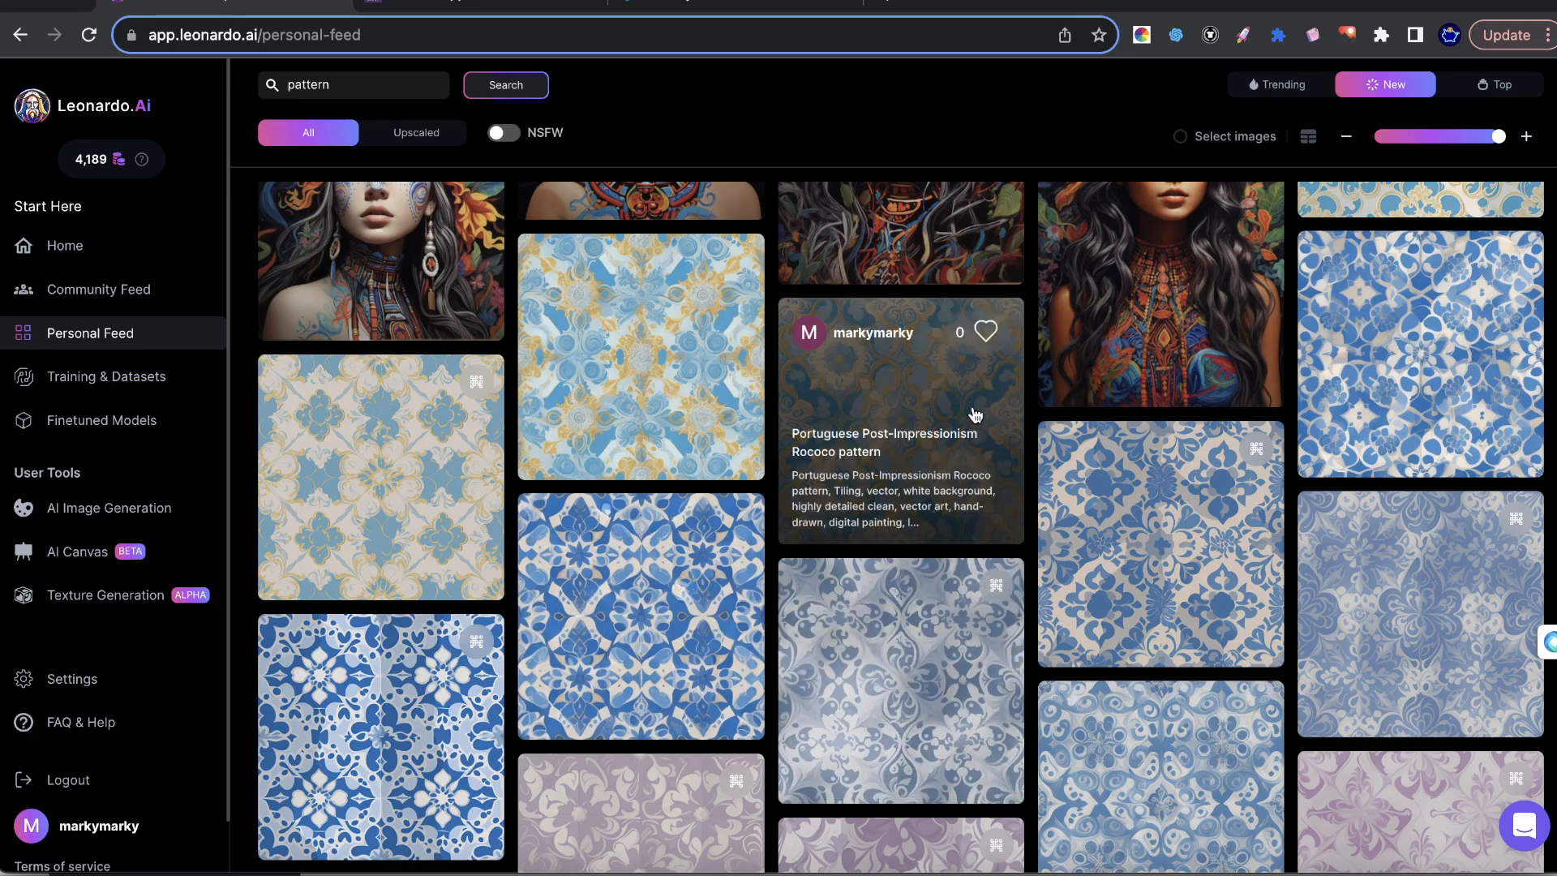
click(950, 411)
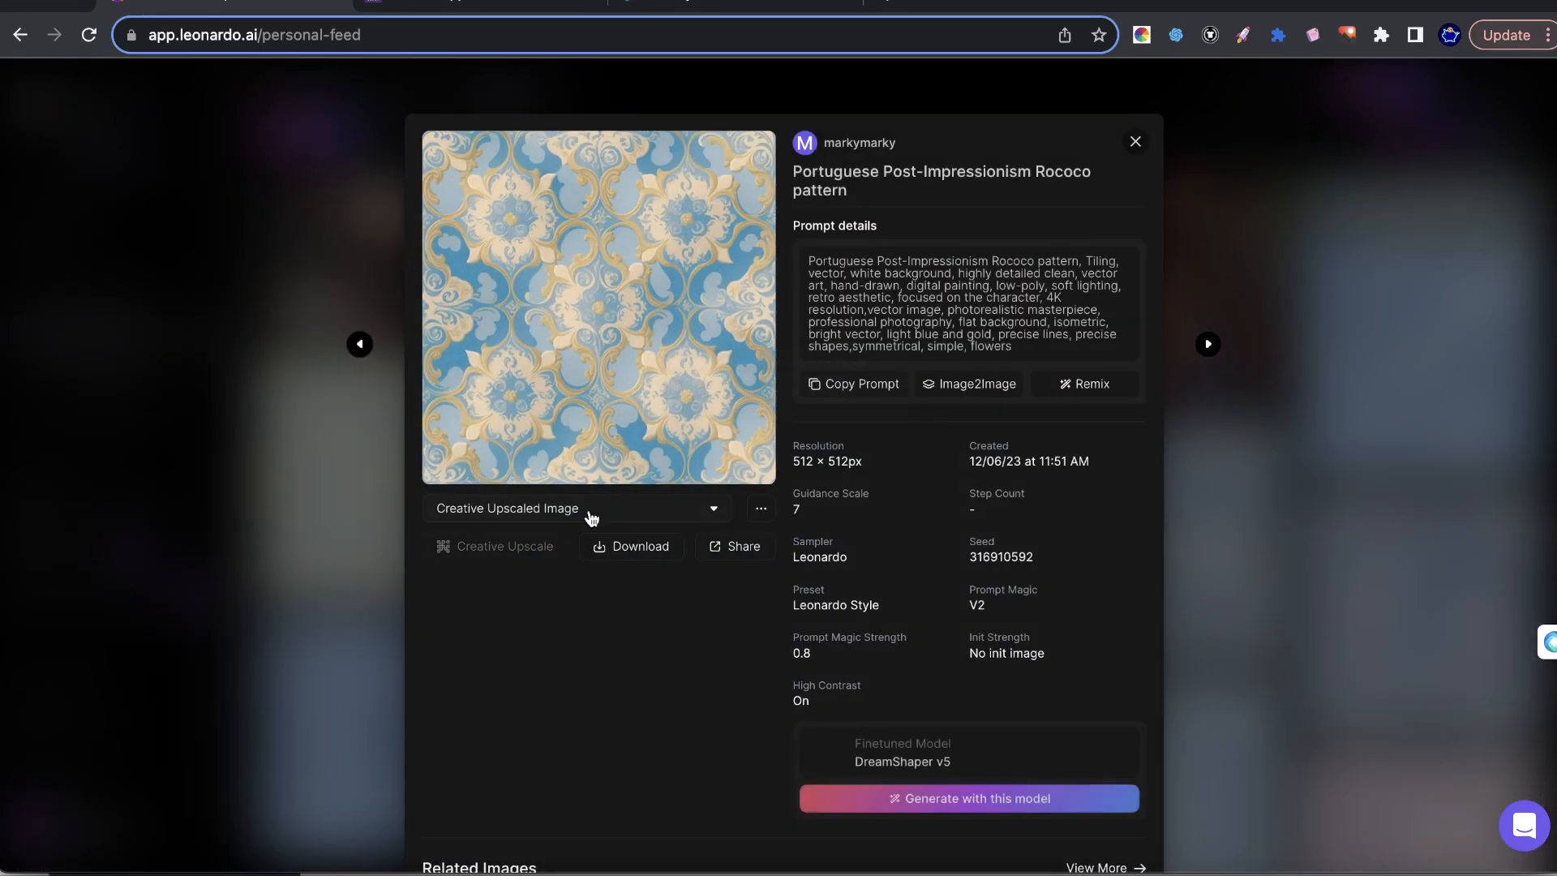
click(625, 370)
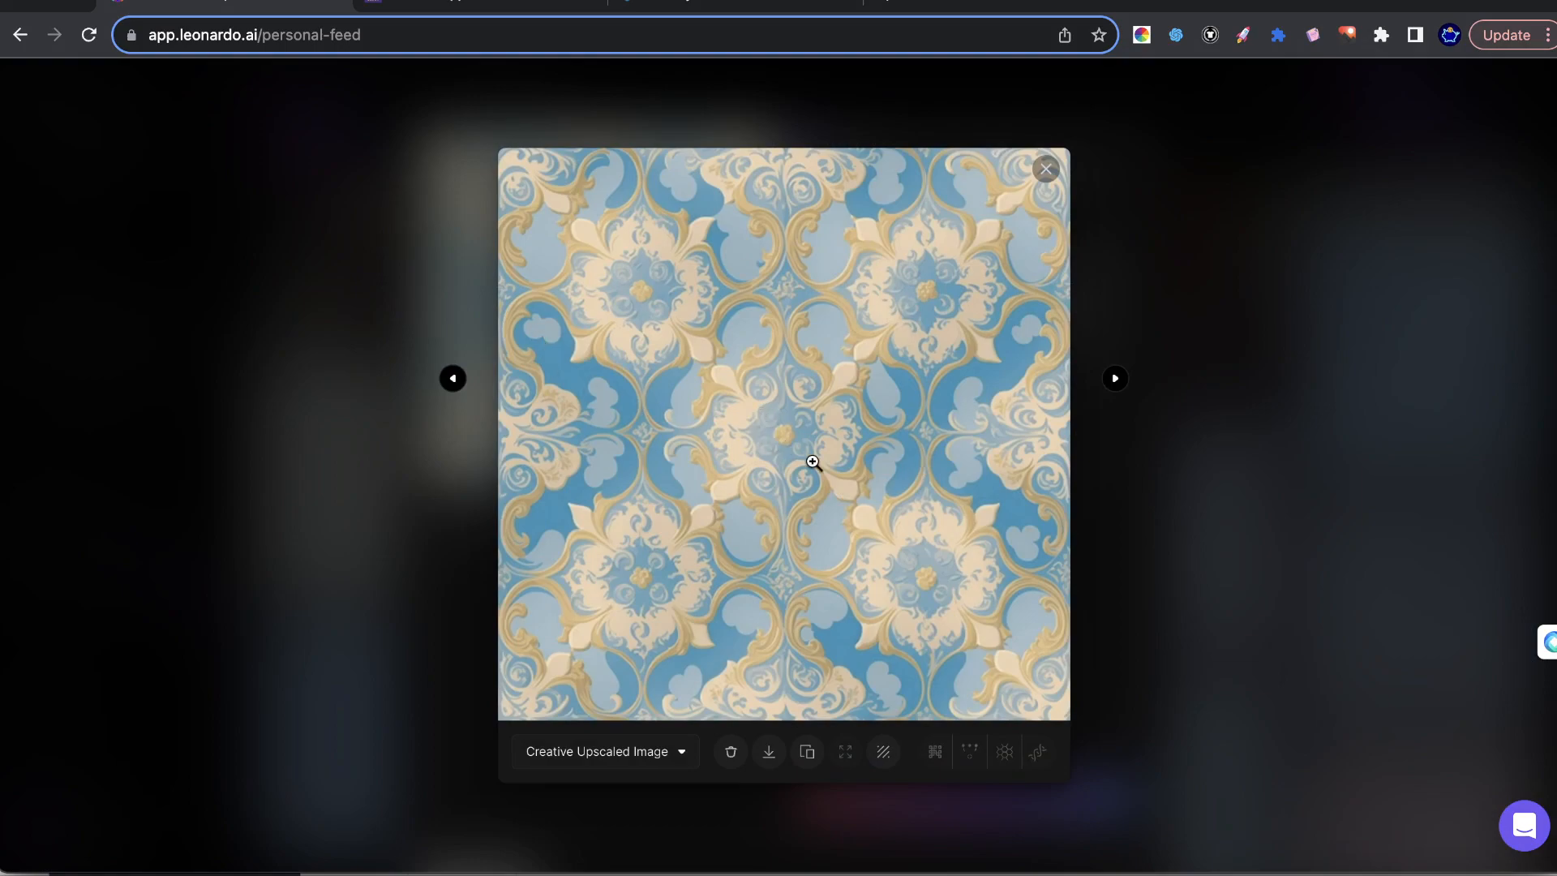
click(1094, 421)
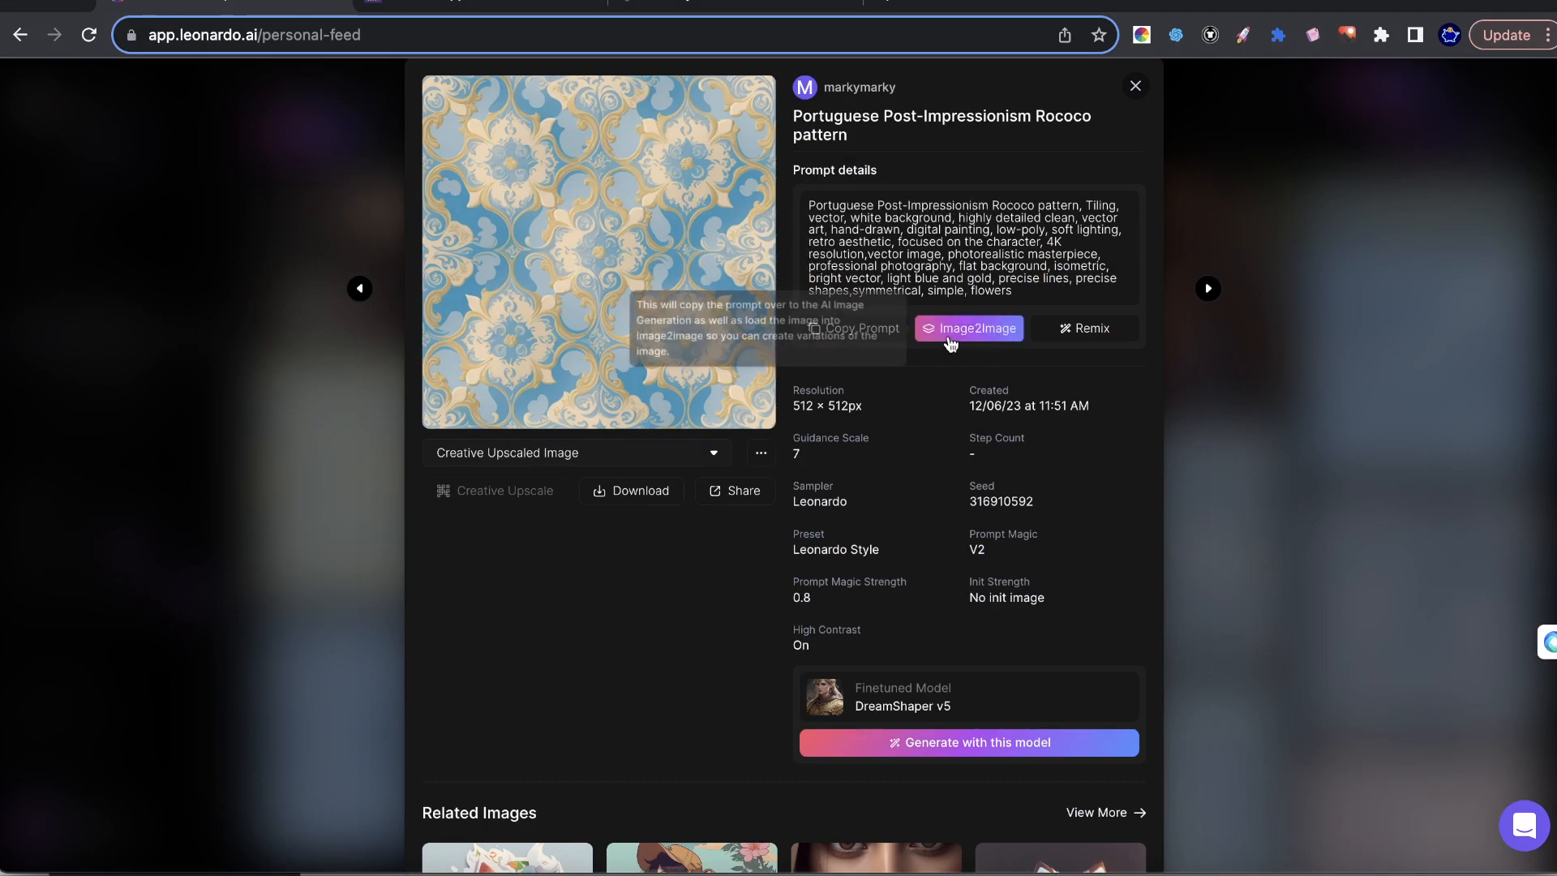
click(1339, 392)
scroll(1089, 349, down, 10)
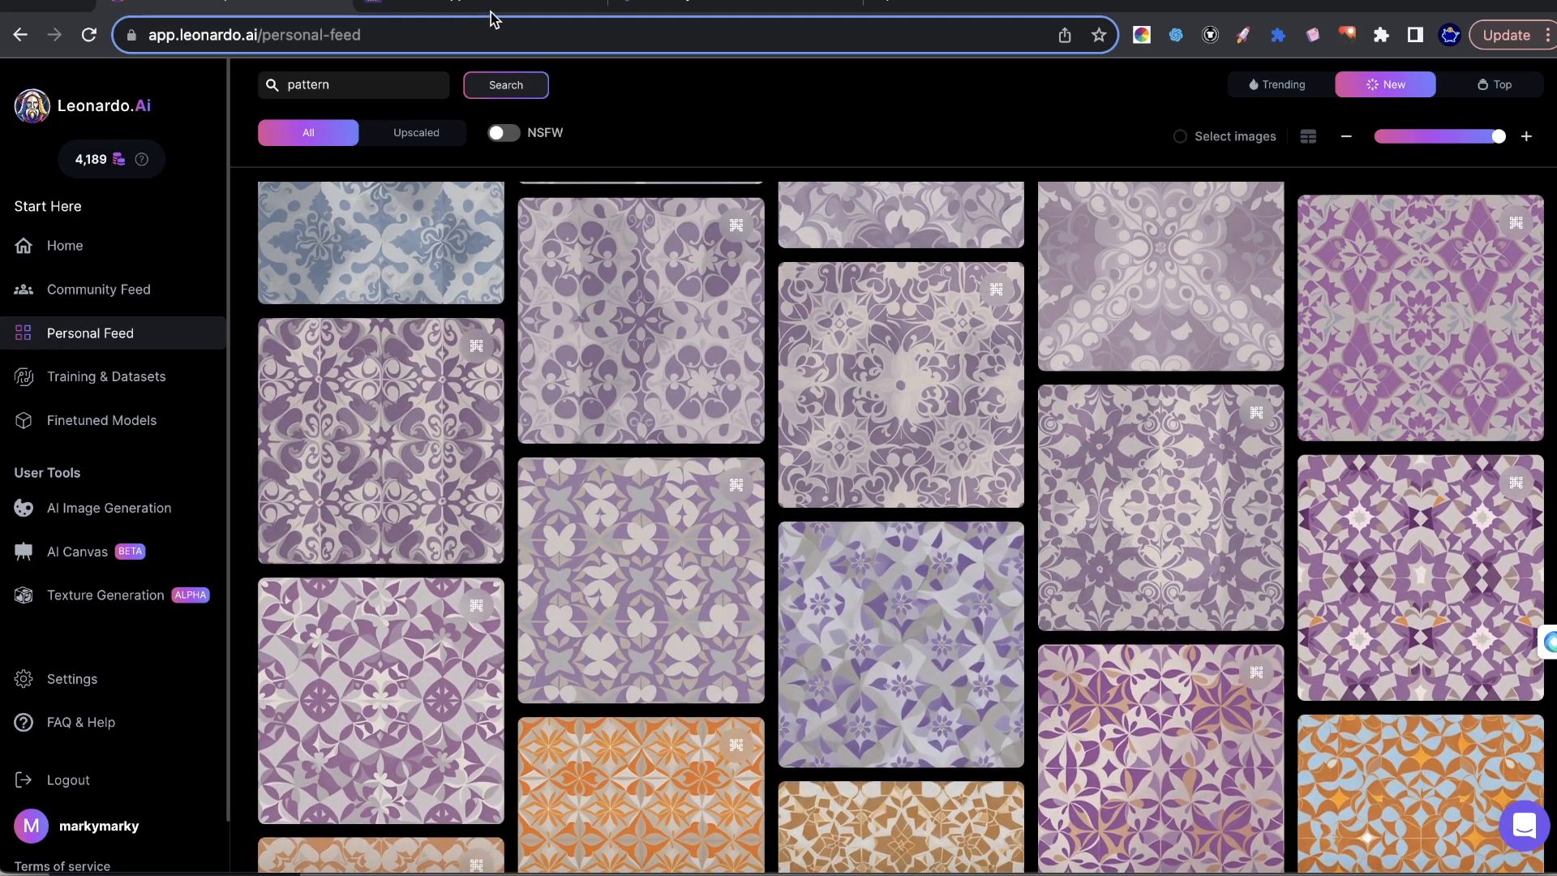
Switch to Pattern Hippo, open the Squares & Squares - 2 pattern and examine its customization and download options.
click(521, 12)
scroll(1027, 429, down, 2)
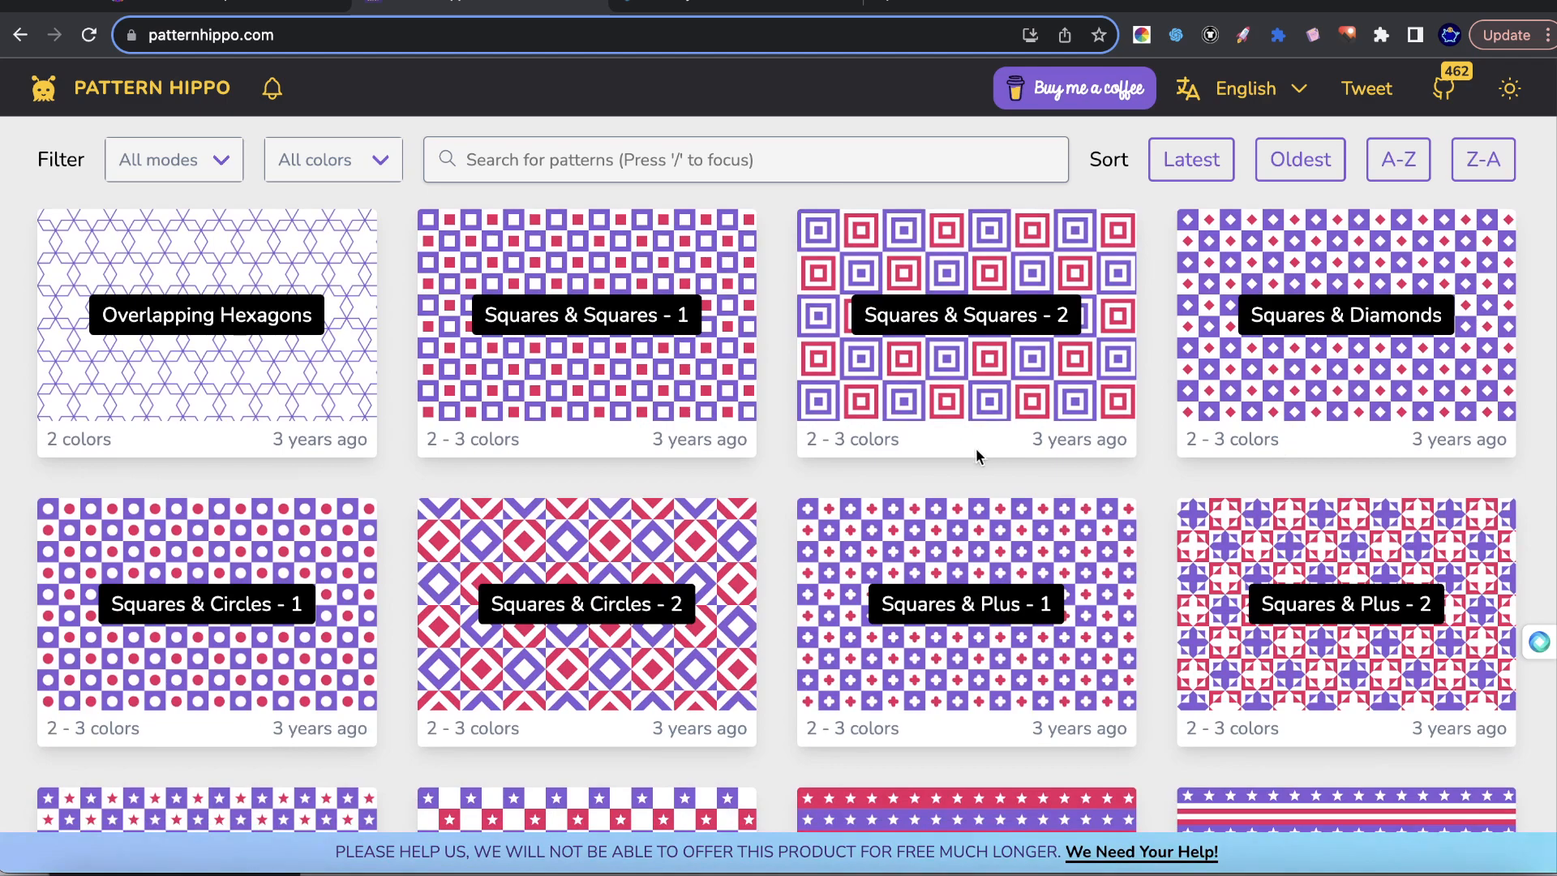
click(932, 332)
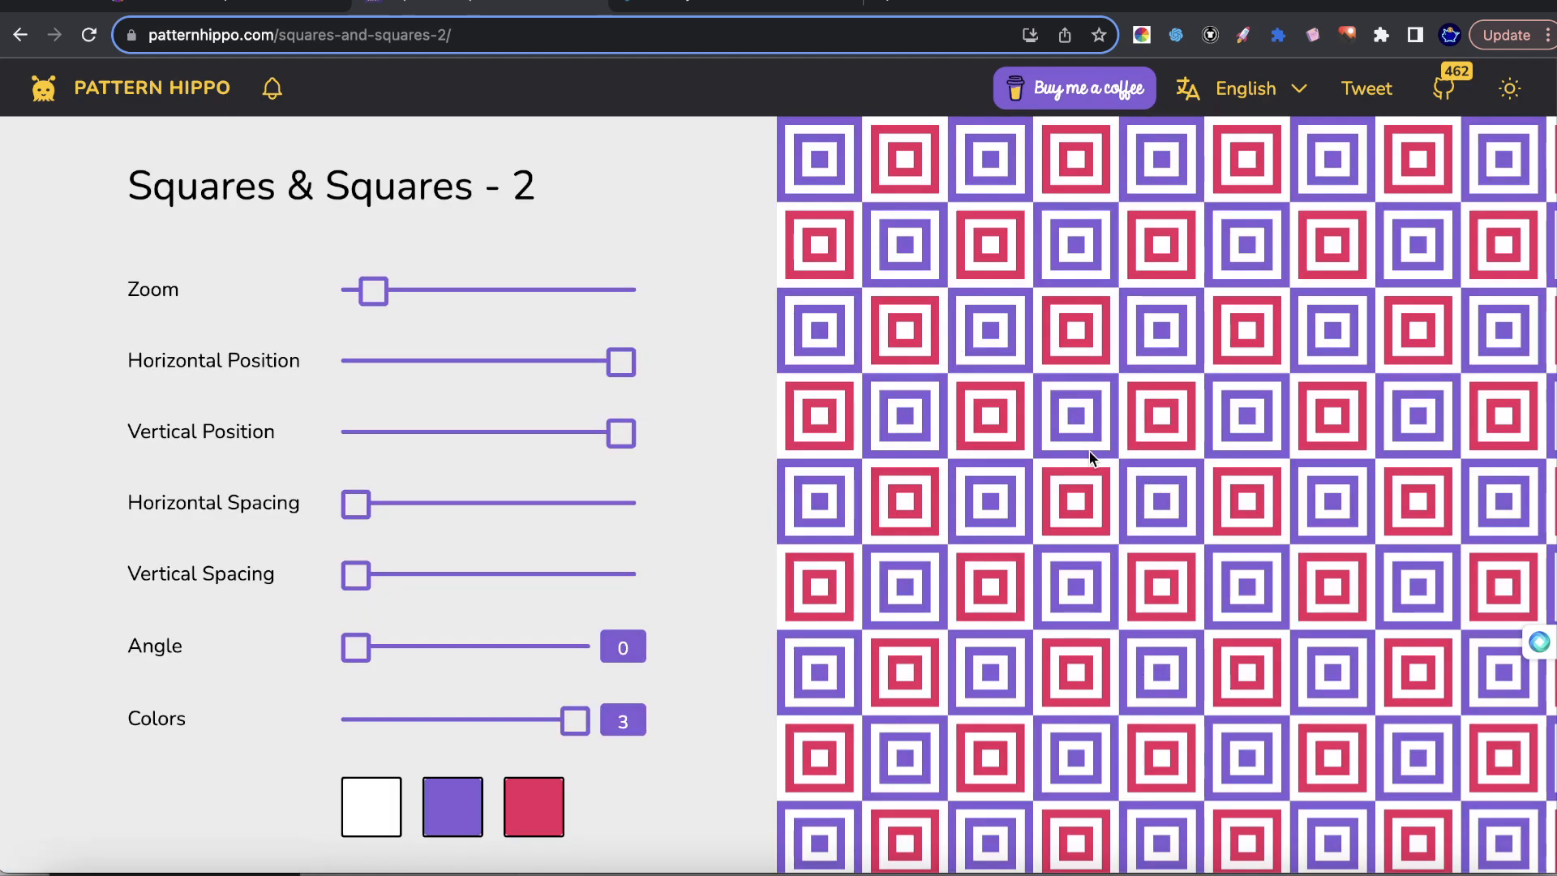
scroll(908, 510, down, 2)
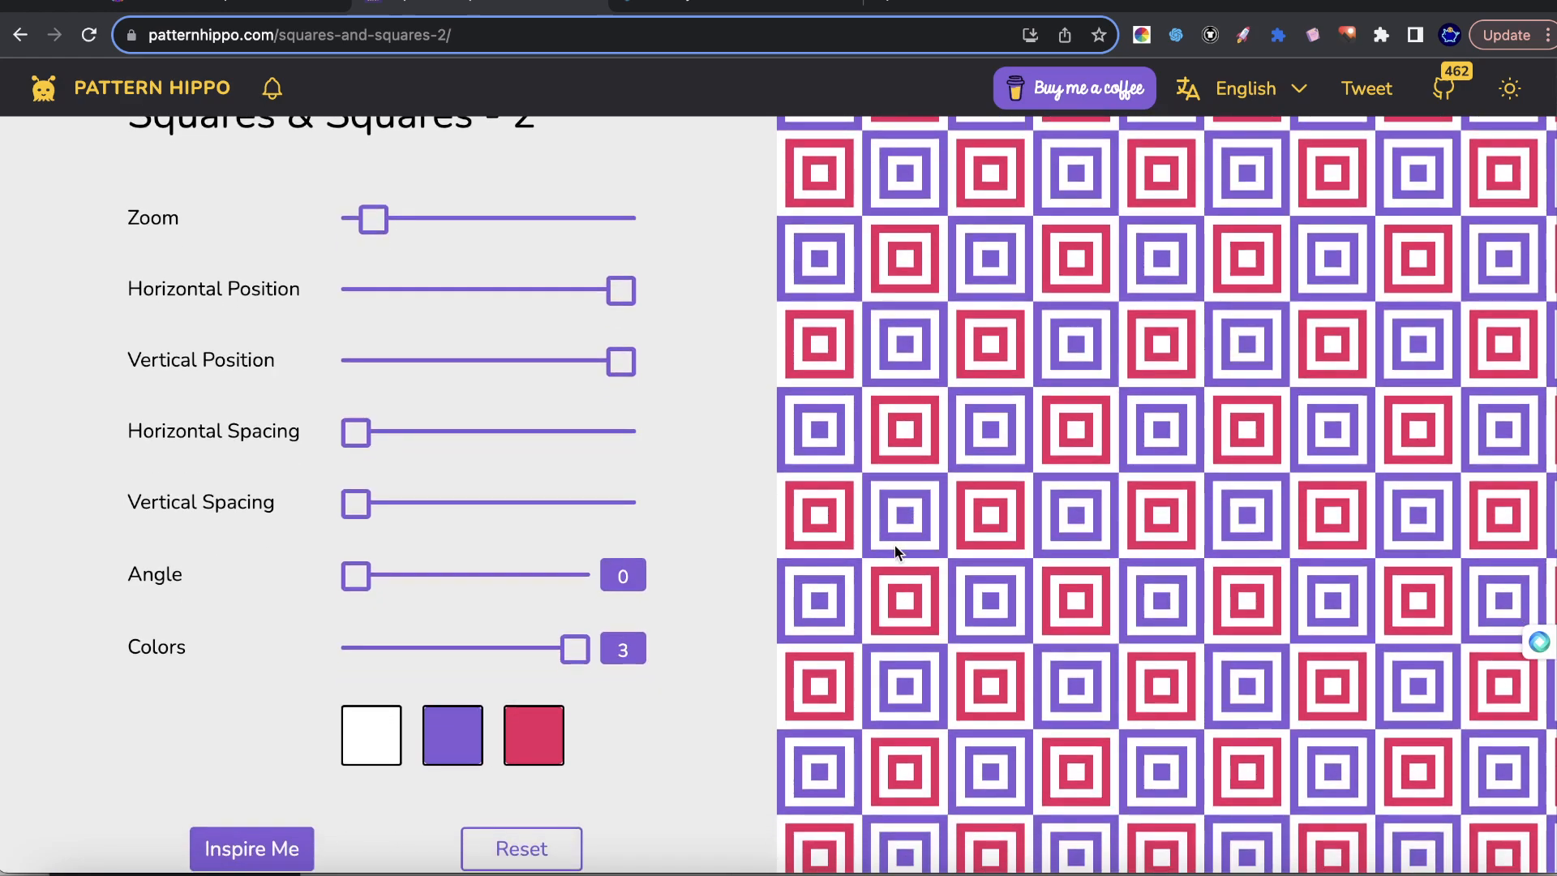
scroll(851, 547, down, 3)
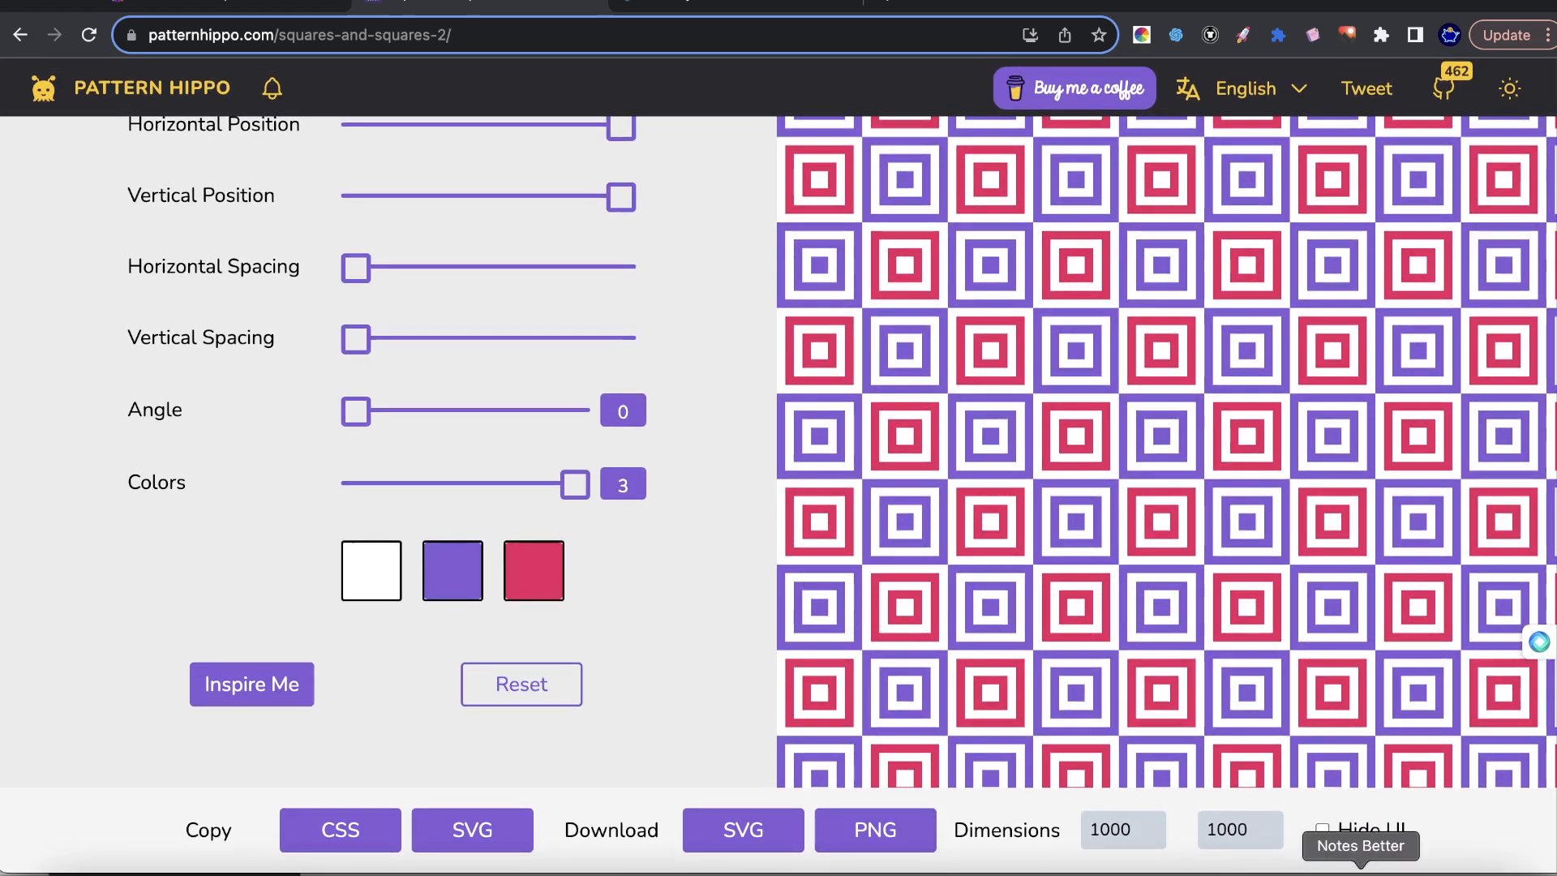
click(1410, 863)
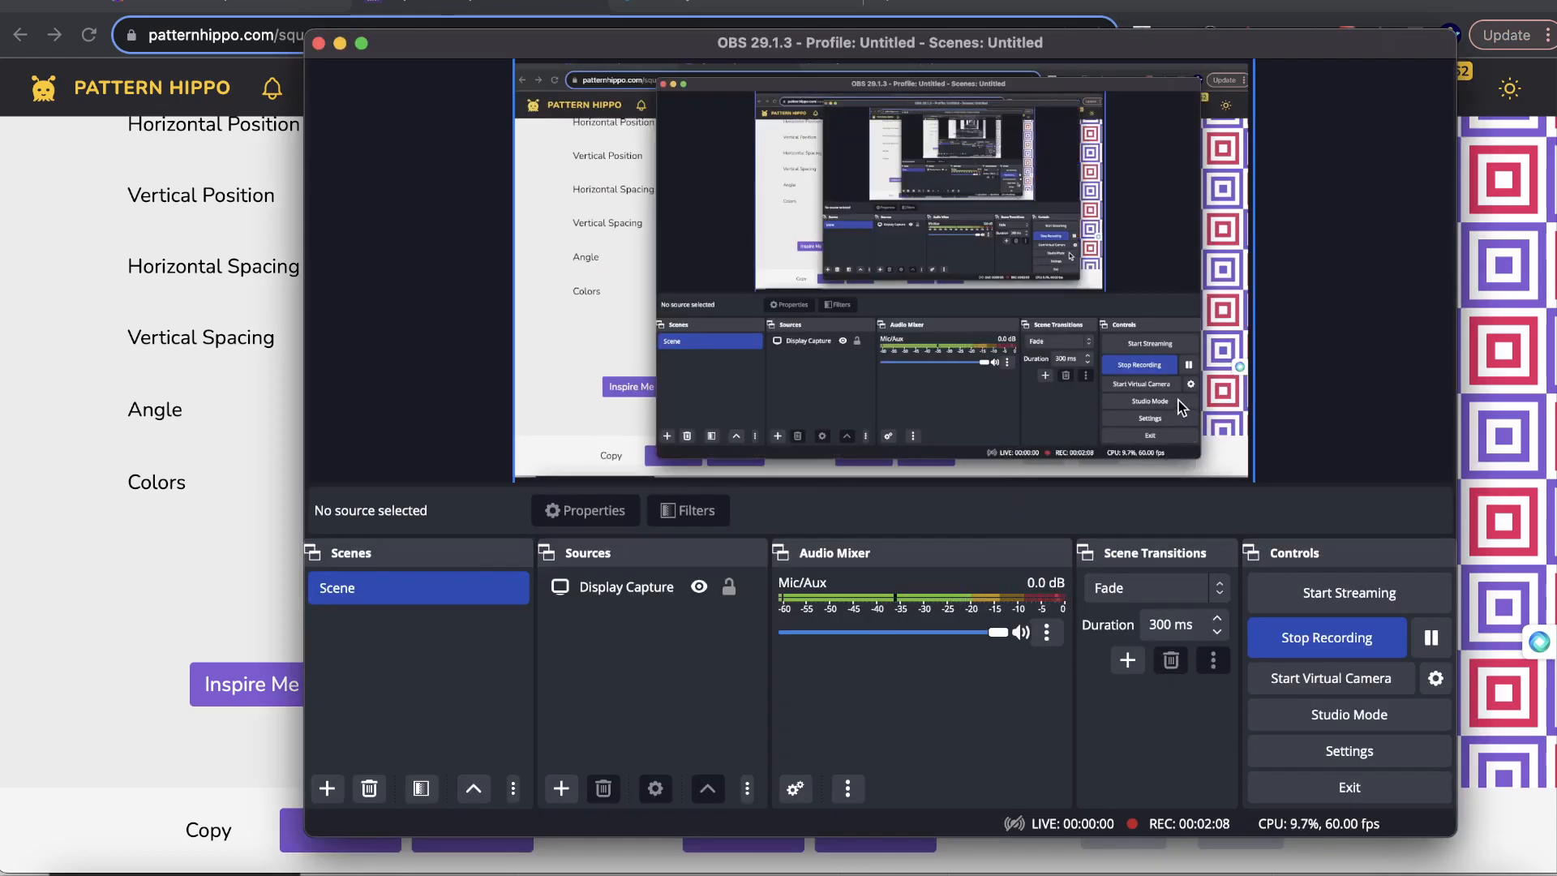
click(1508, 410)
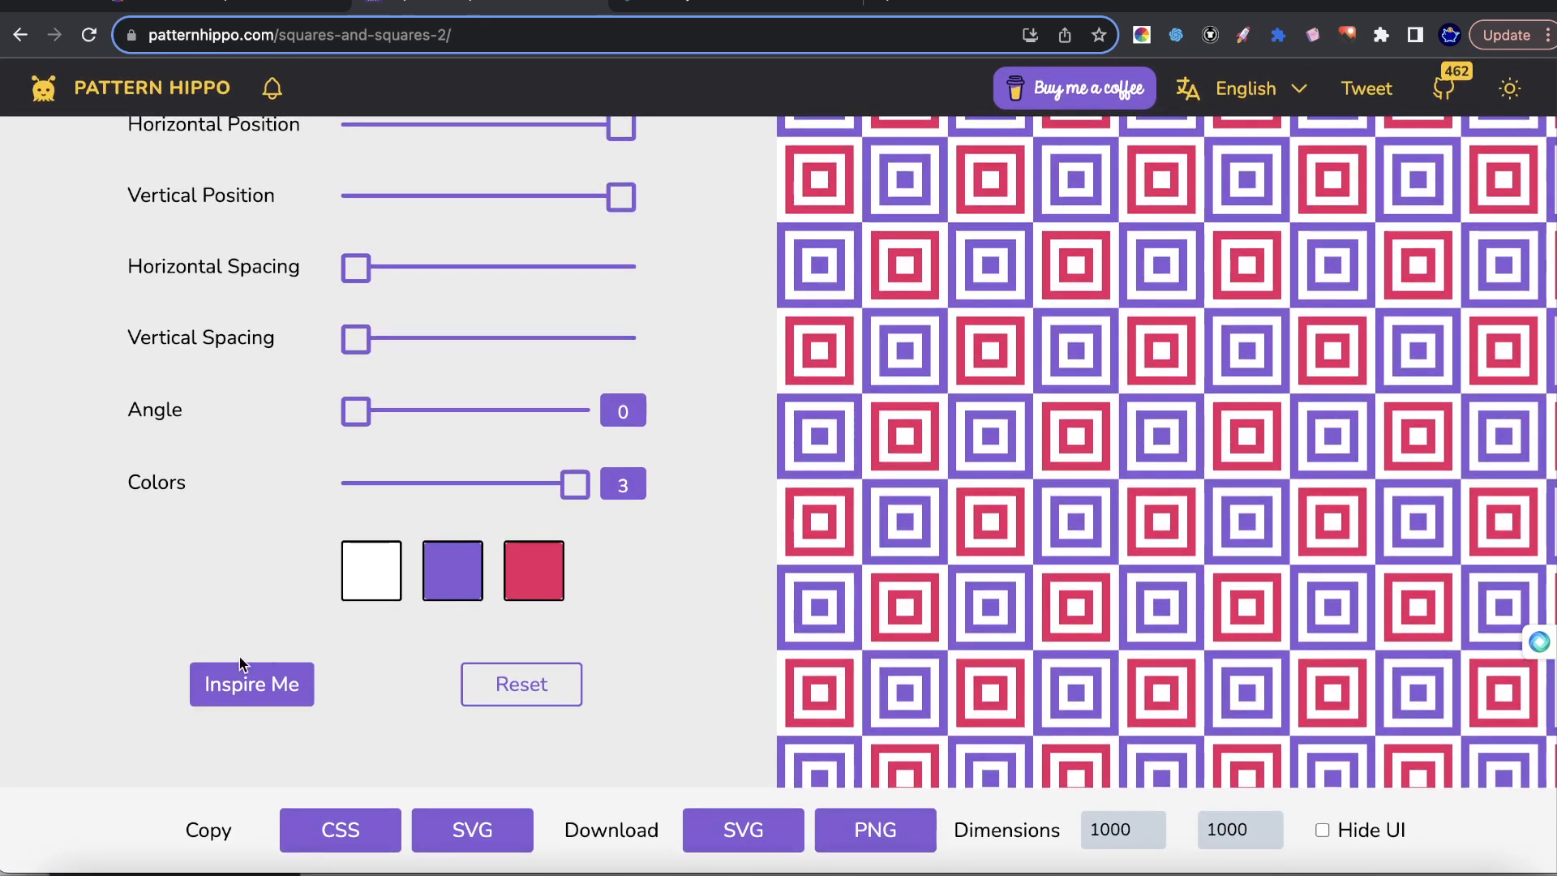
Generate a random variation of the Squares & Squares - 2 pattern with Inspire Me.
click(252, 687)
scroll(466, 441, up, 3)
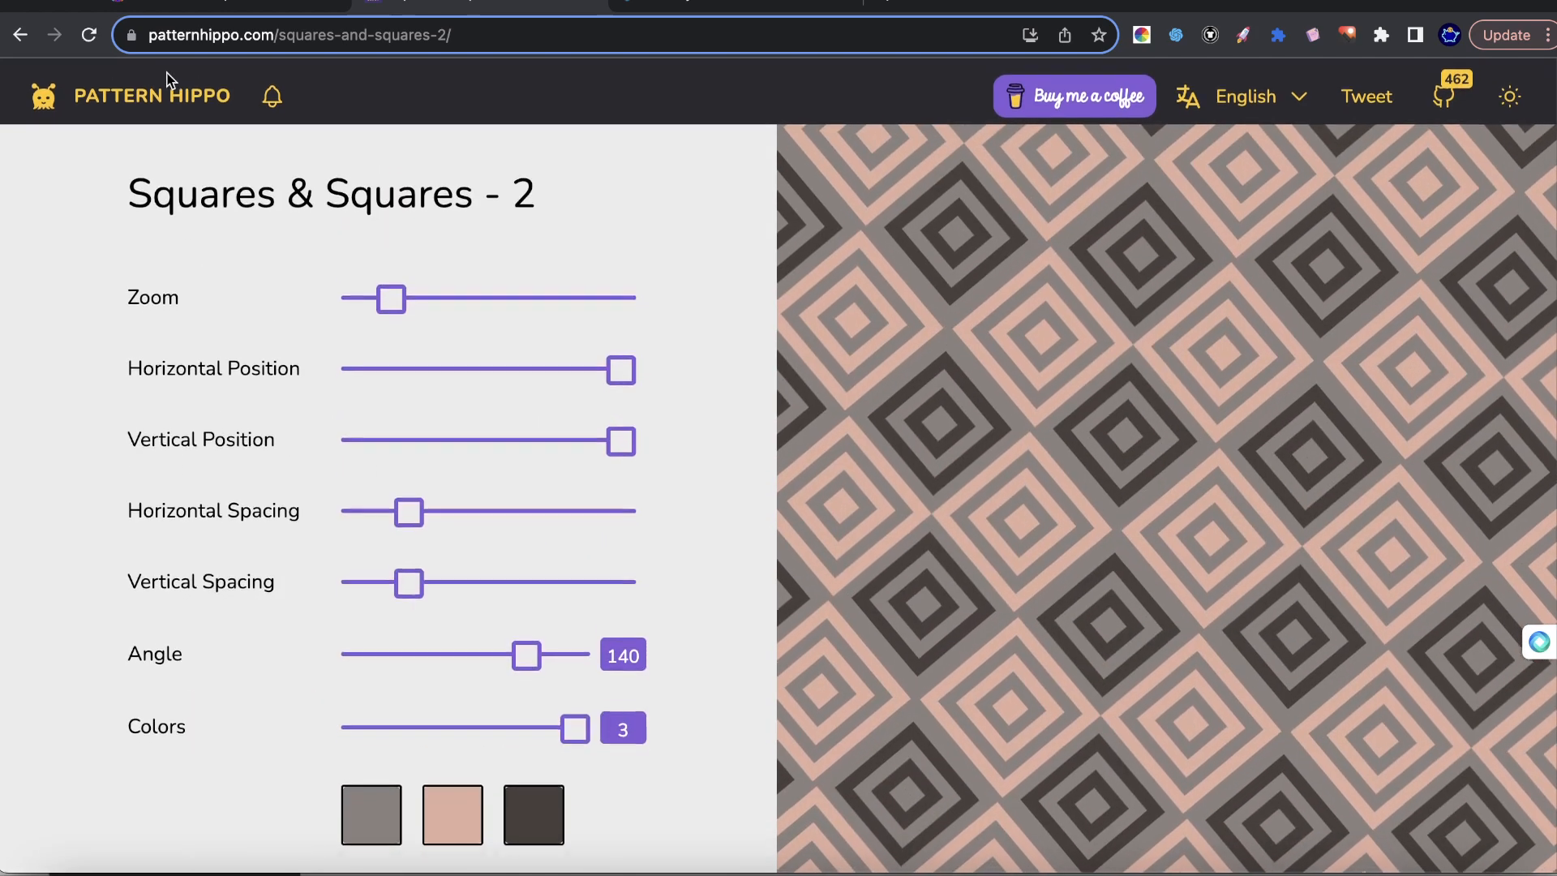
Return to the Pattern Hippo home page and browse the wave, herringbone, and square pattern designs.
click(167, 87)
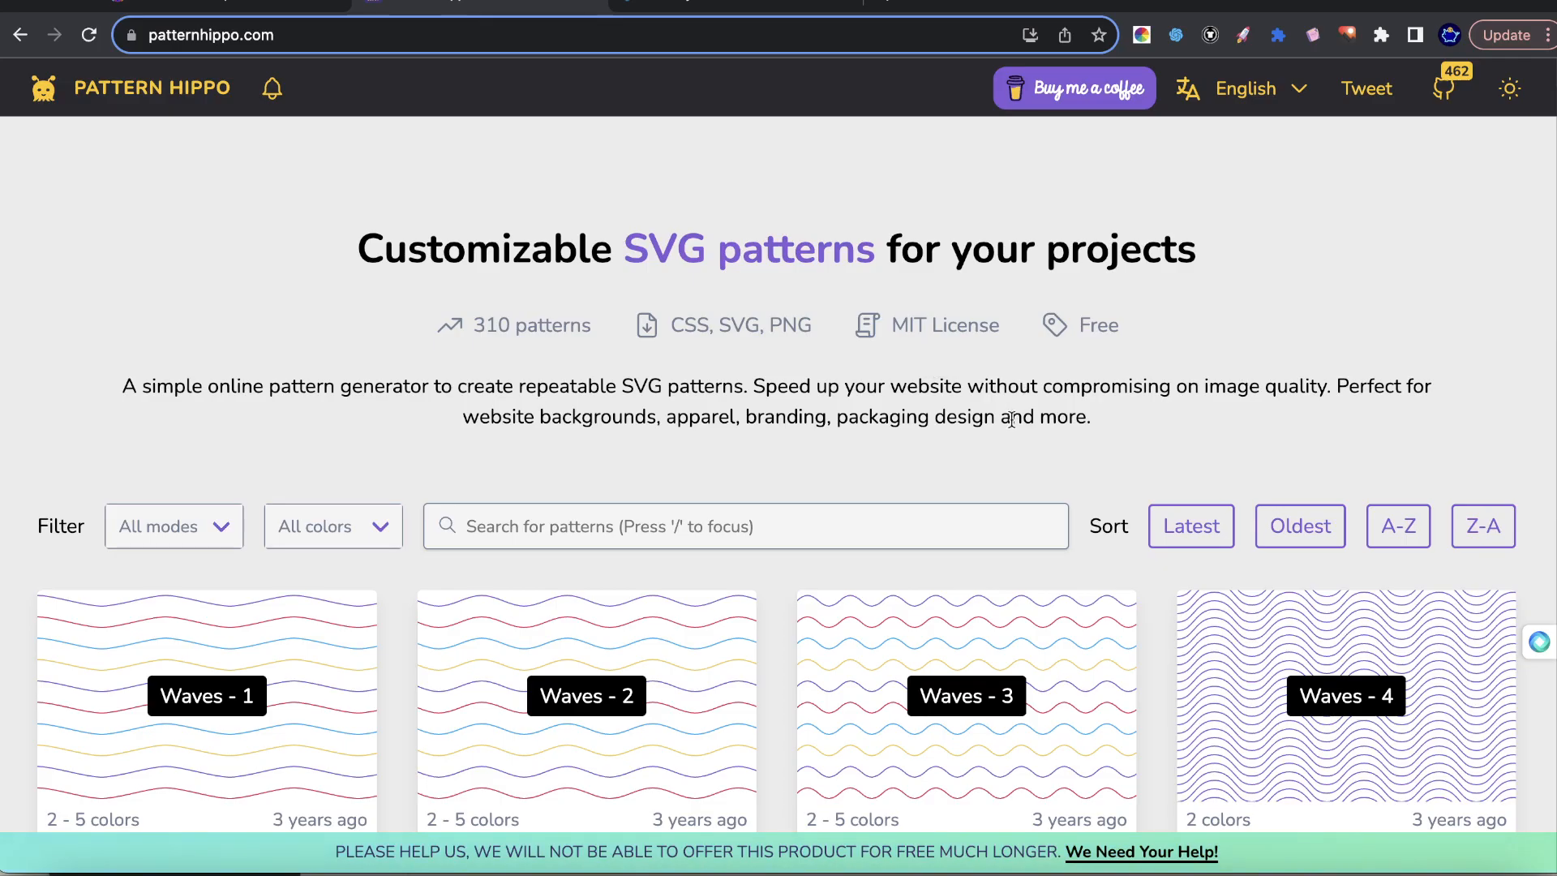
scroll(1012, 418, down, 10)
scroll(862, 486, down, 10)
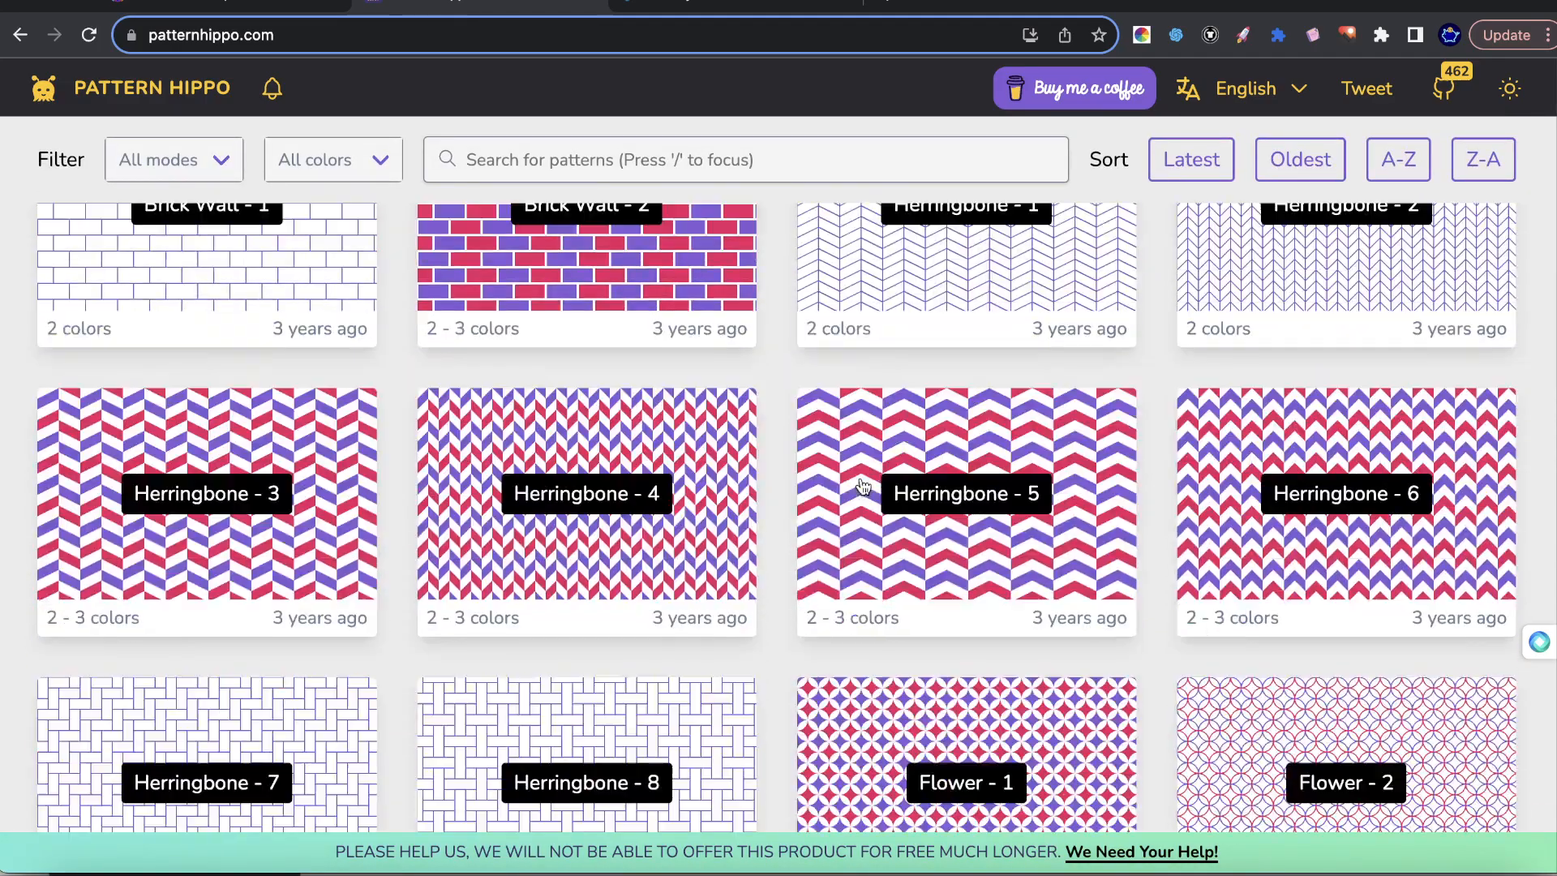
scroll(1368, 448, up, 3)
scroll(931, 446, down, 10)
scroll(916, 466, down, 3)
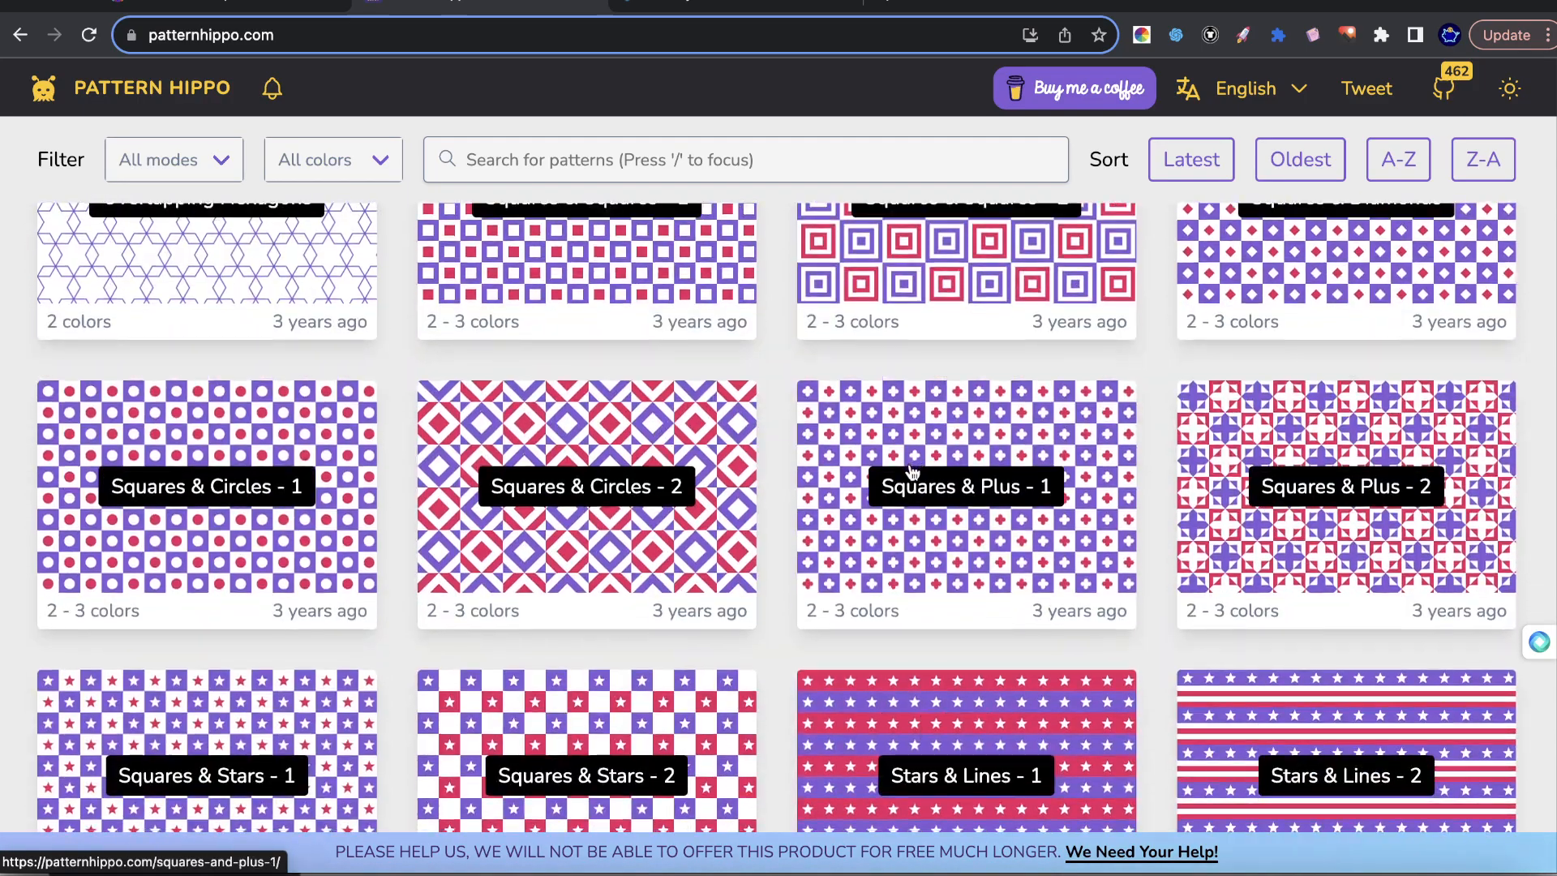
Open the Japanese Pattern - 2 design from the pattern gallery and examine its customization and download options.
scroll(1053, 591, down, 10)
scroll(1030, 580, down, 7)
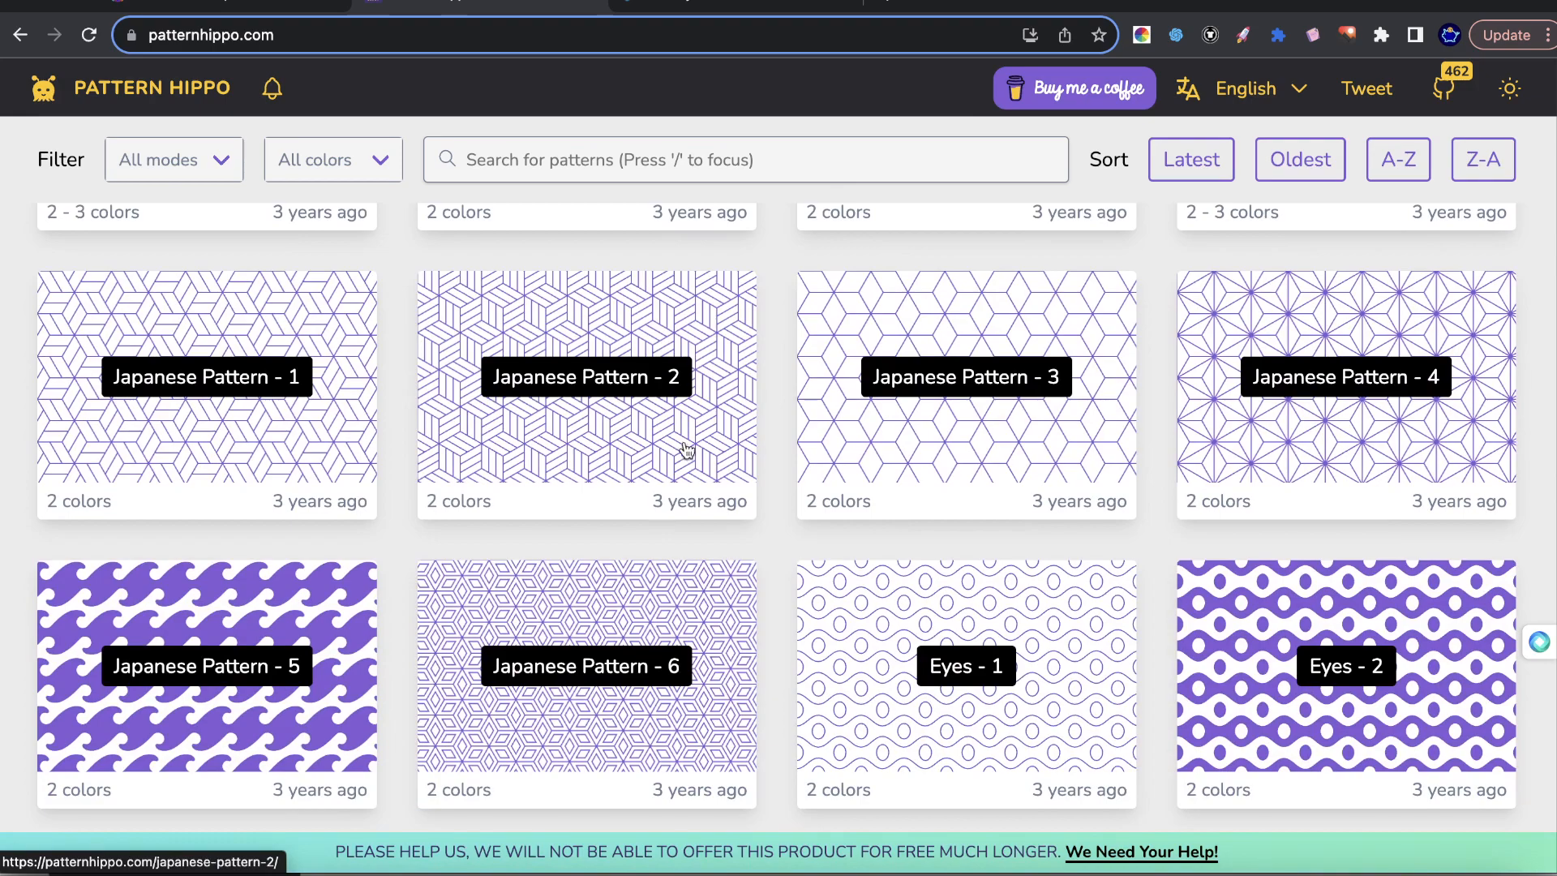
click(686, 448)
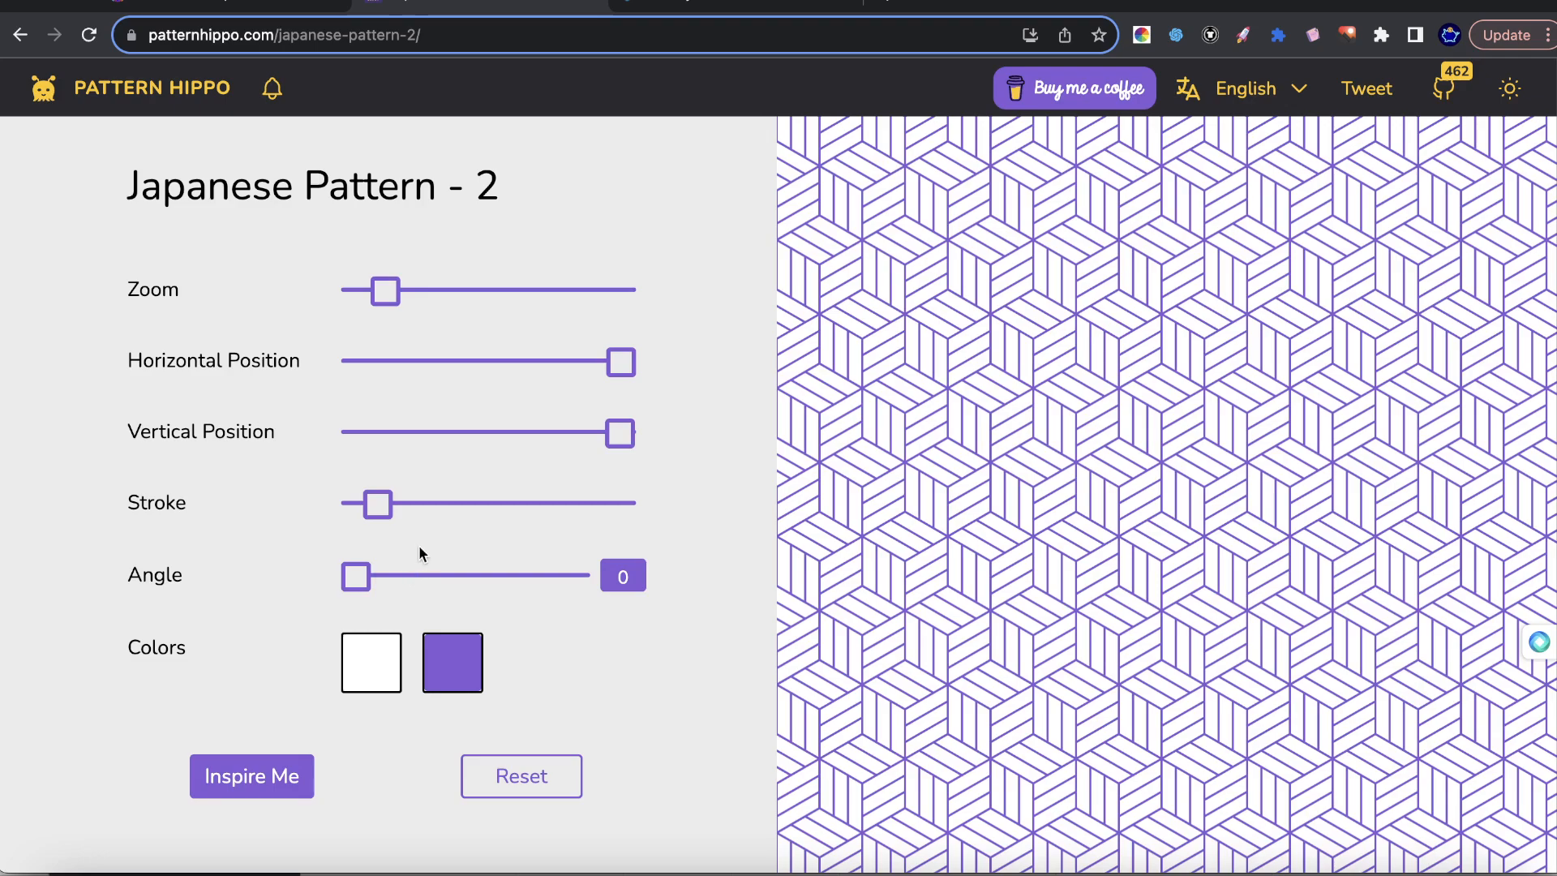
scroll(216, 575, down, 2)
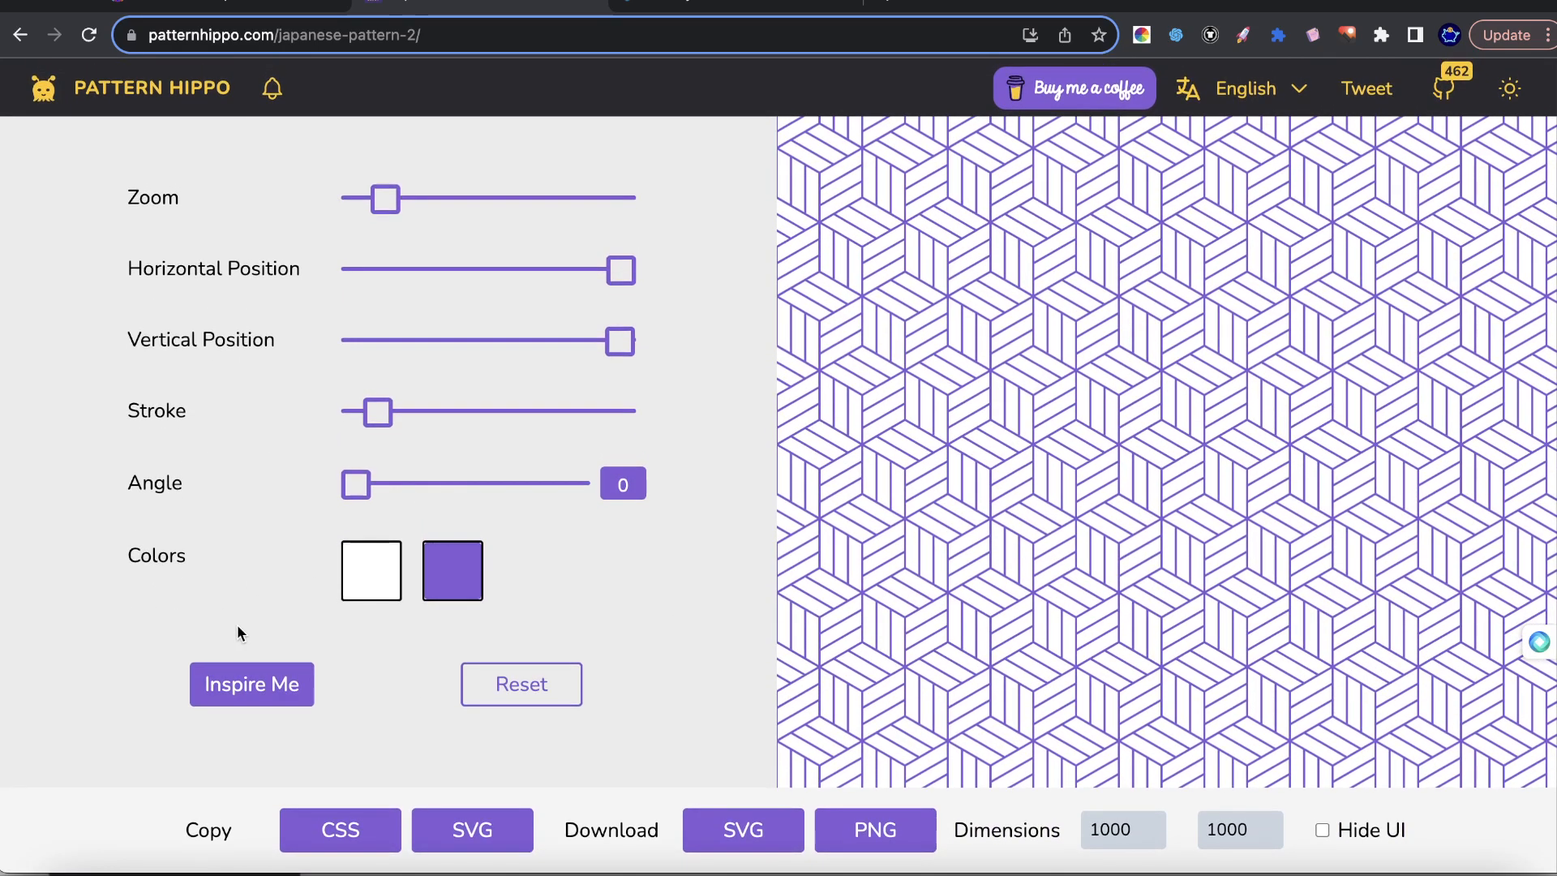
scroll(245, 632, up, 1)
scroll(398, 685, down, 1)
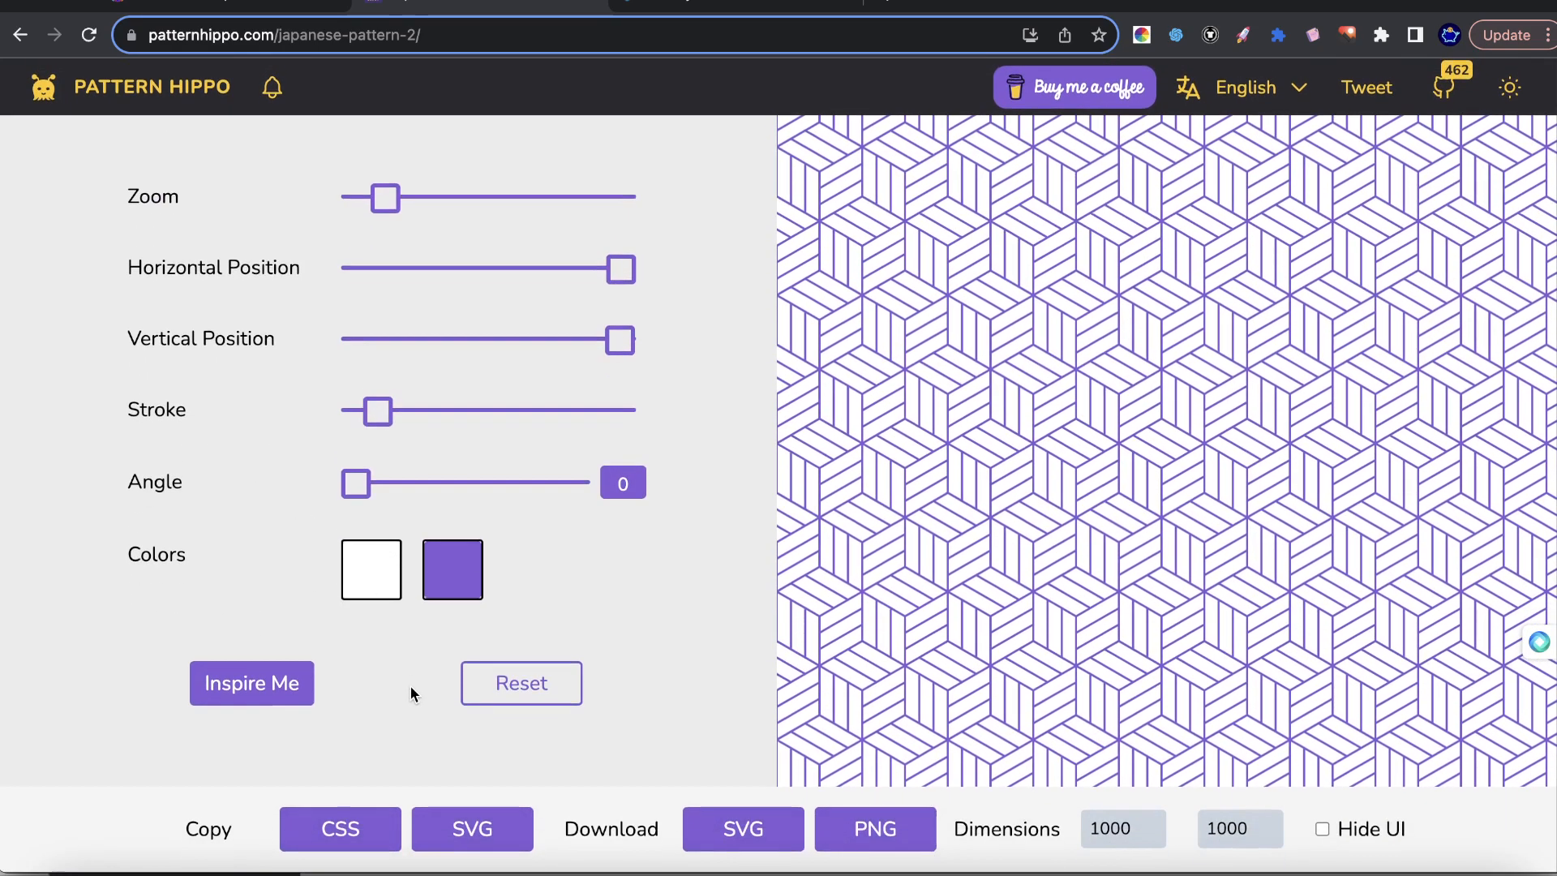
Generate a series of random variations of Japanese Pattern - 2 with Inspire Me.
click(268, 685)
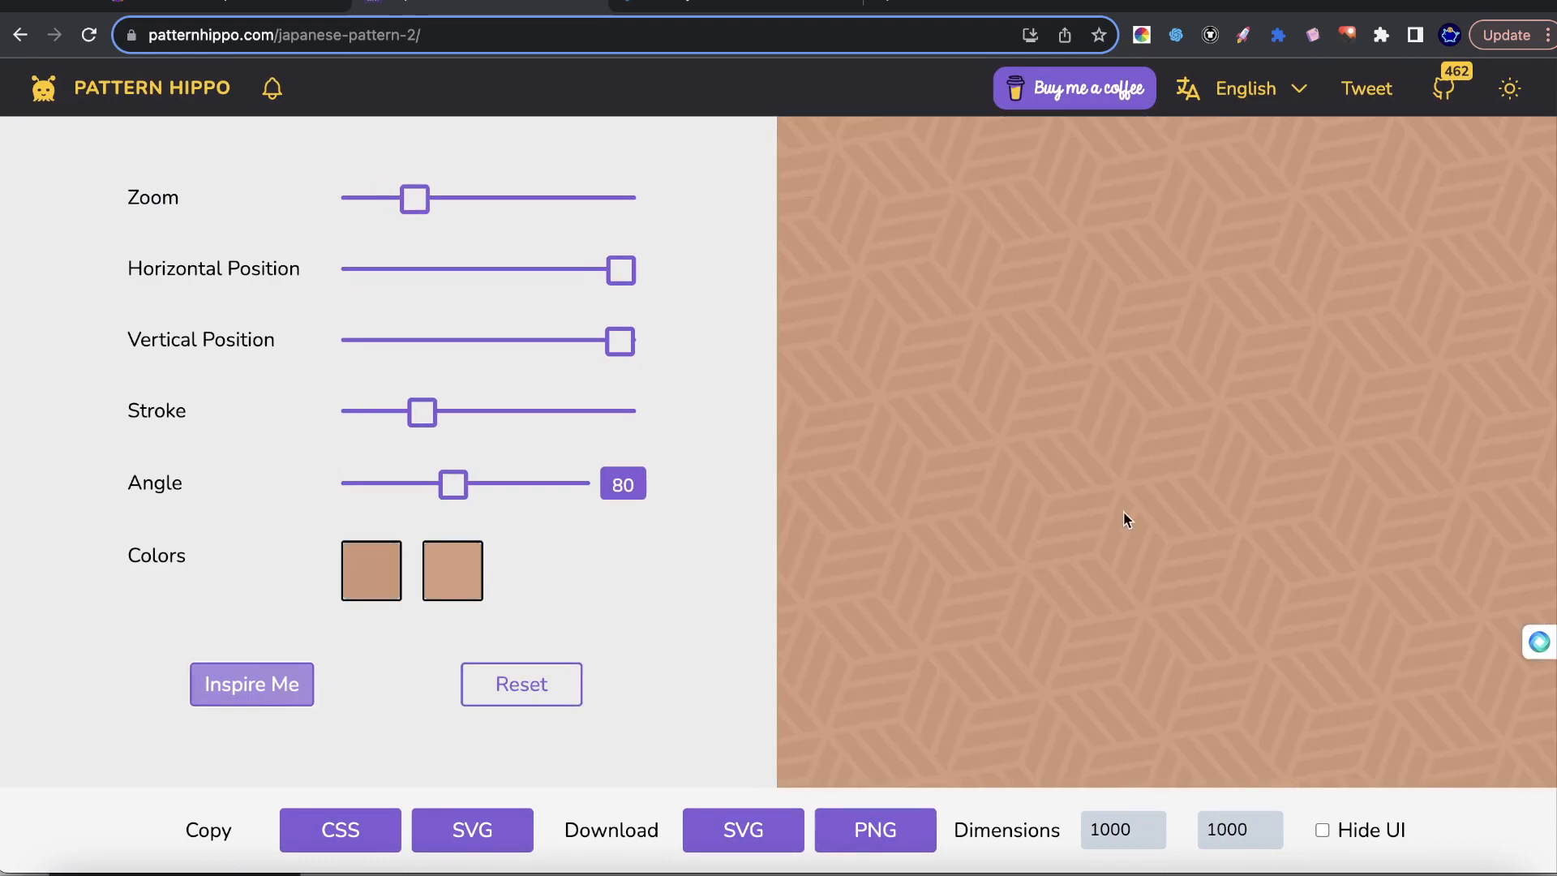
click(211, 687)
click(231, 686)
click(231, 687)
click(231, 686)
click(231, 687)
click(231, 687)
click(231, 687)
click(231, 687)
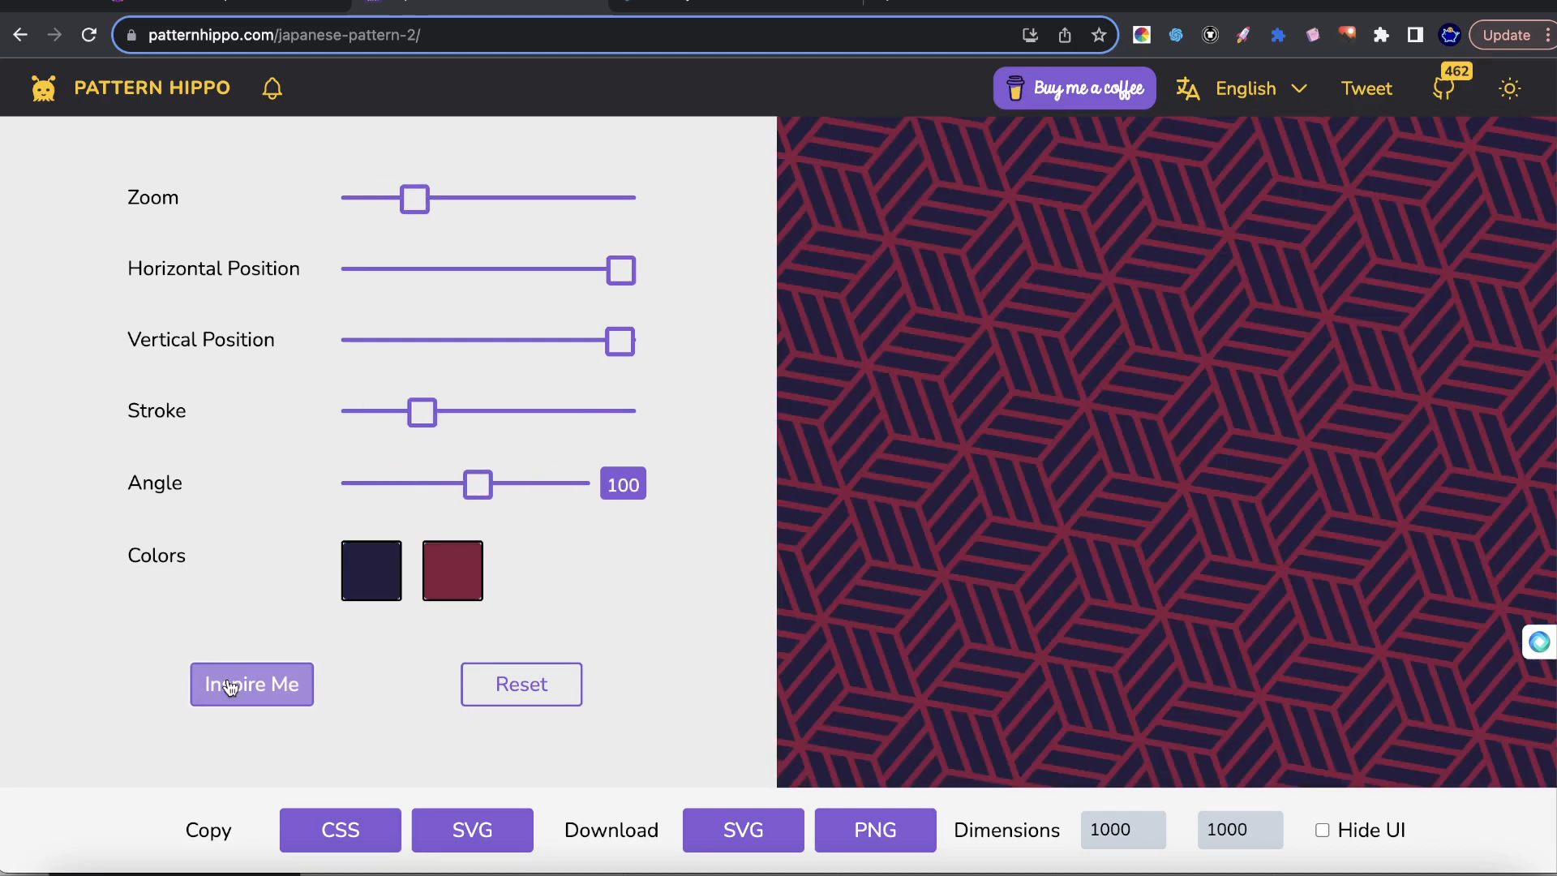
click(231, 686)
click(231, 687)
click(228, 687)
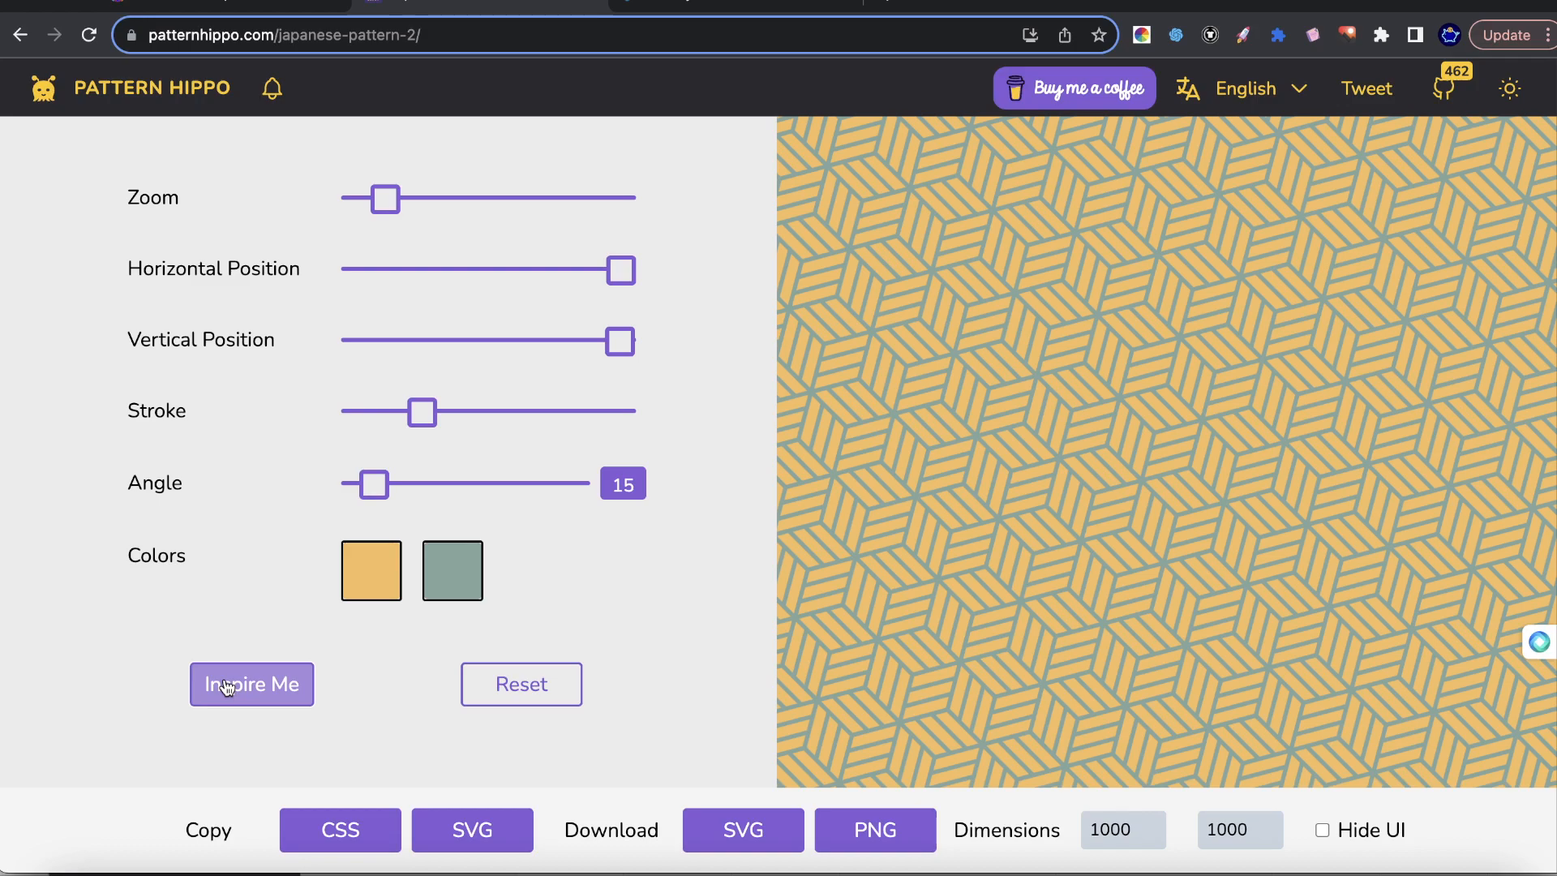
Hide the customization controls to preview the pattern full-width and generate further random variations of it.
scroll(544, 528, up, 2)
scroll(543, 533, down, 2)
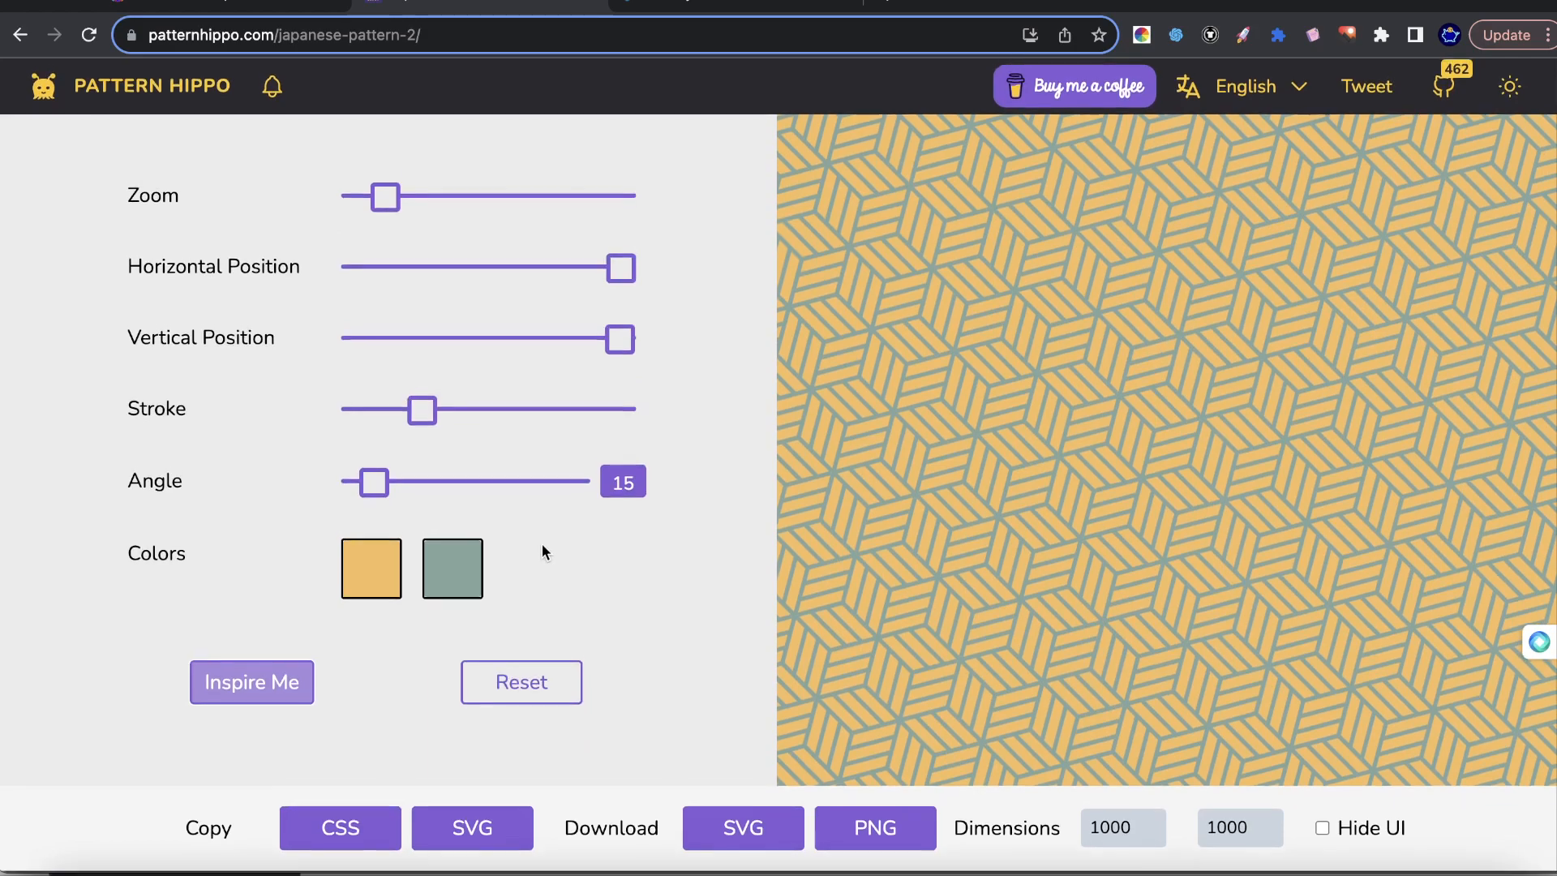
click(1322, 830)
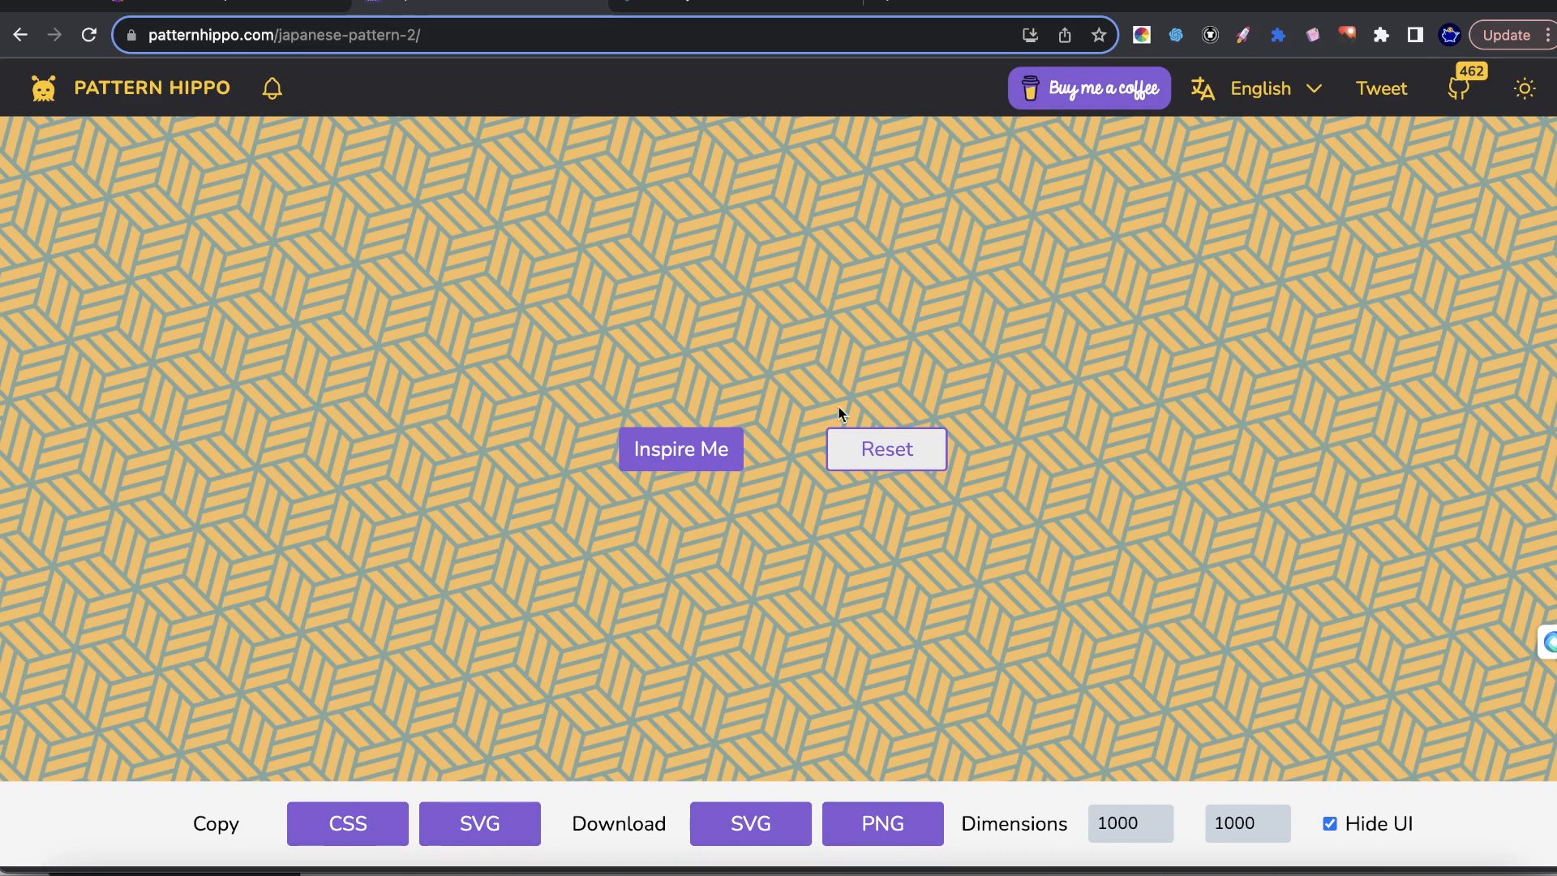
click(648, 451)
click(657, 454)
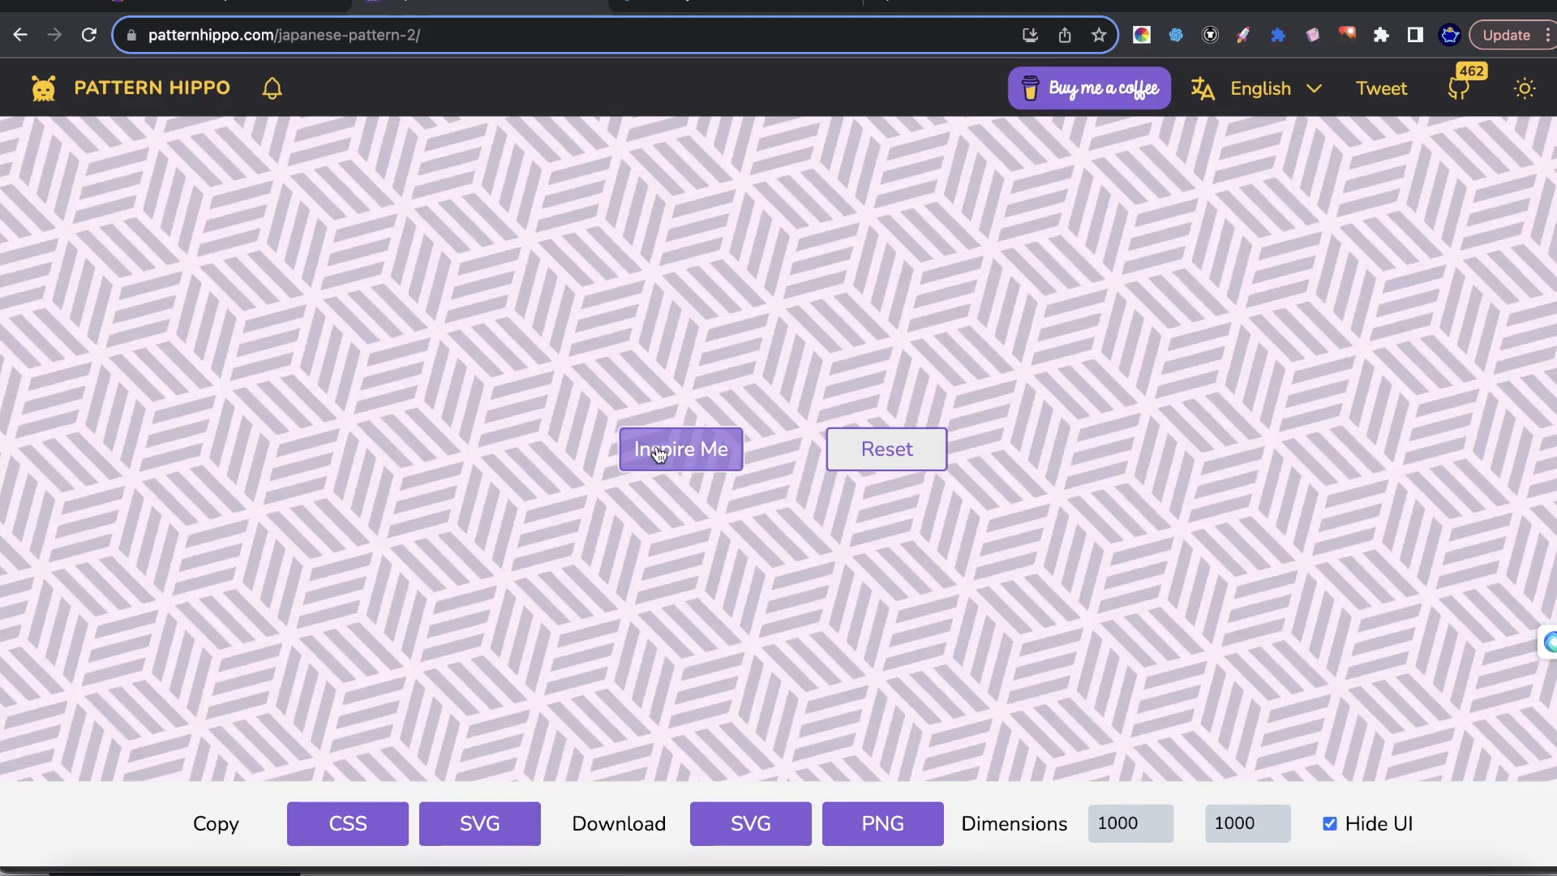
click(659, 454)
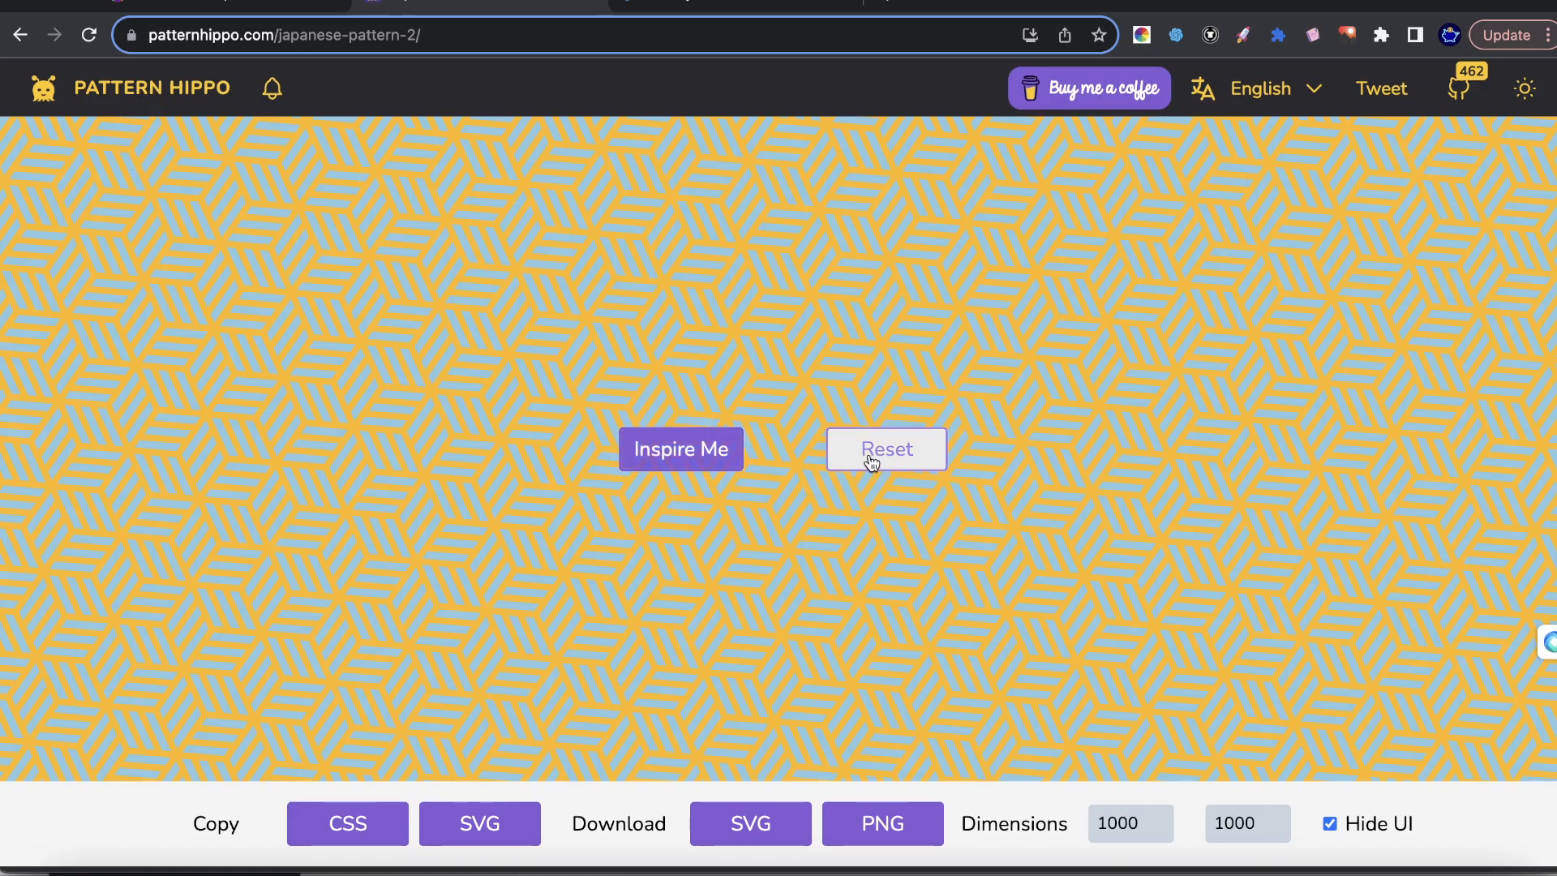
click(734, 451)
Reset Japanese Pattern - 2 to its default look and show the customization controls again.
click(924, 460)
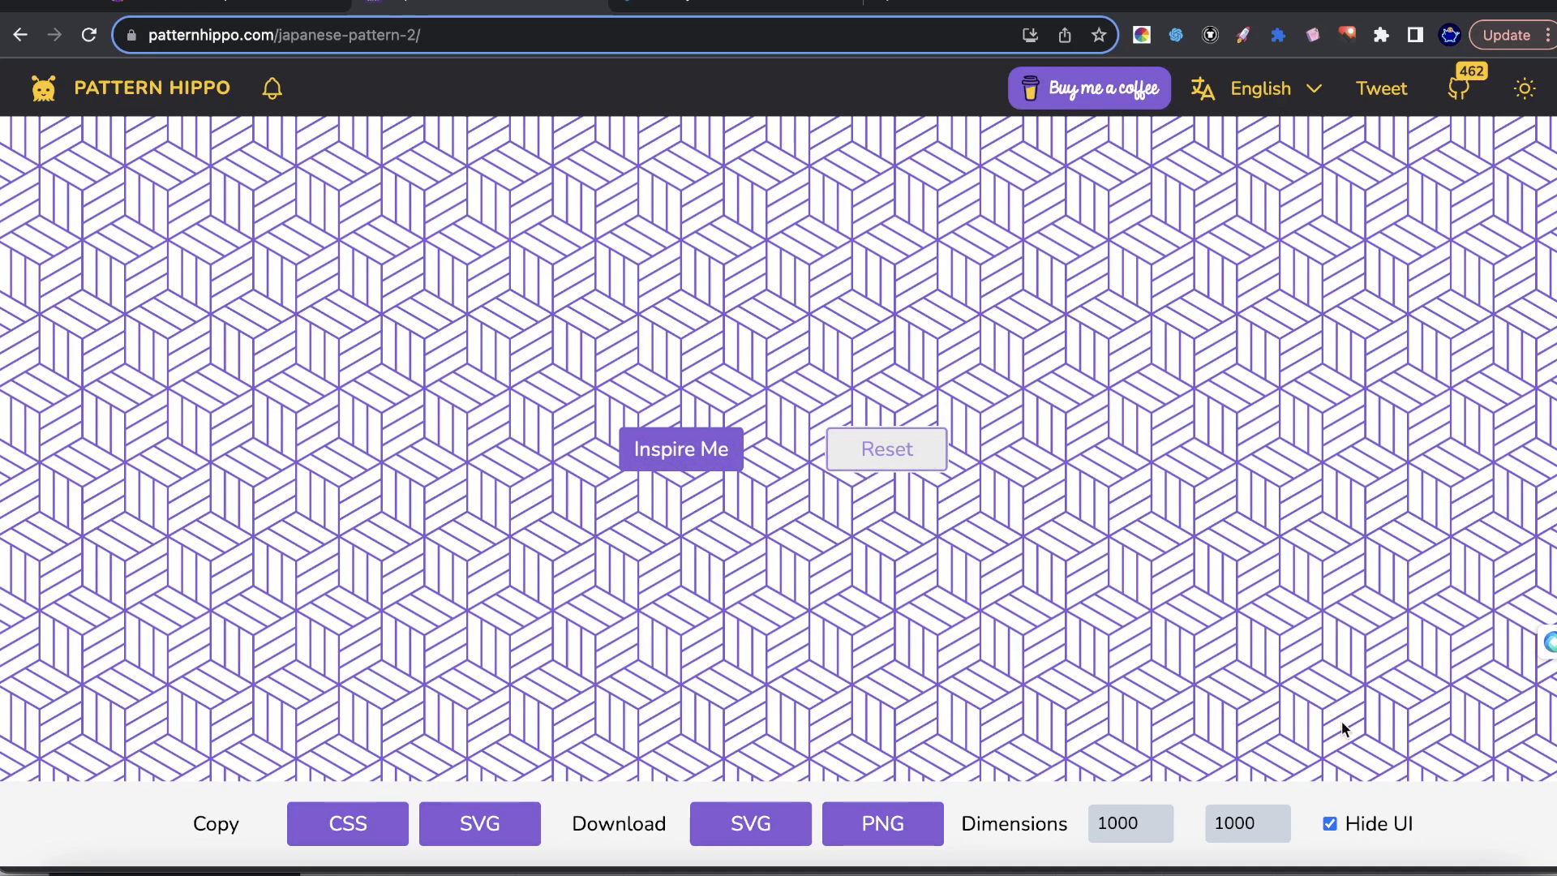
click(1338, 822)
scroll(1305, 781, down, 2)
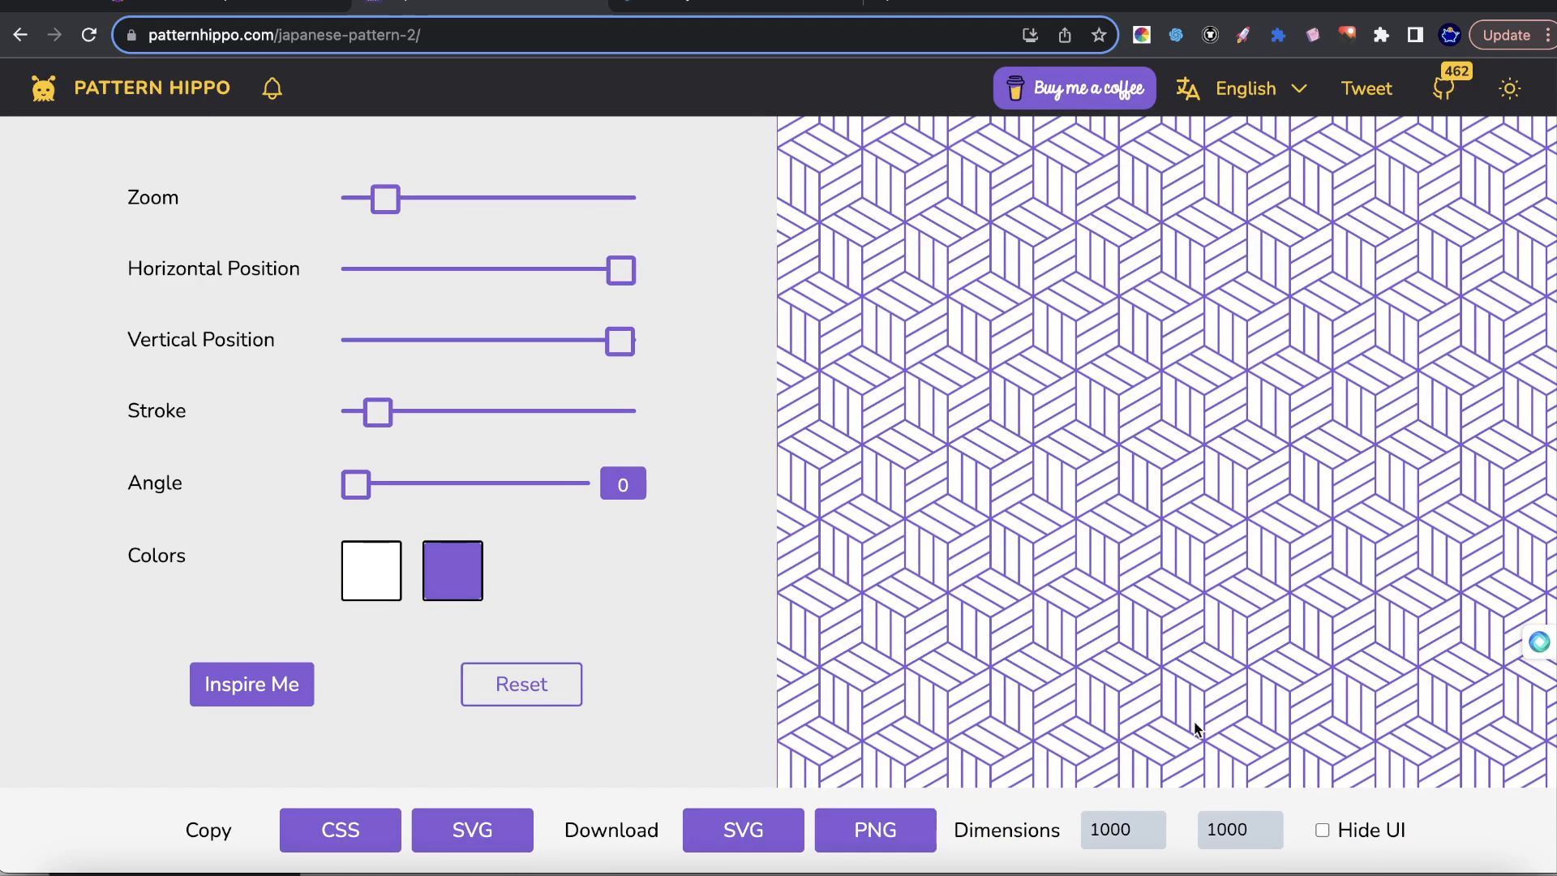
Set the pattern's download dimensions to 5000 by 5000.
click(1151, 826)
key(BackSpace)
click(1240, 829)
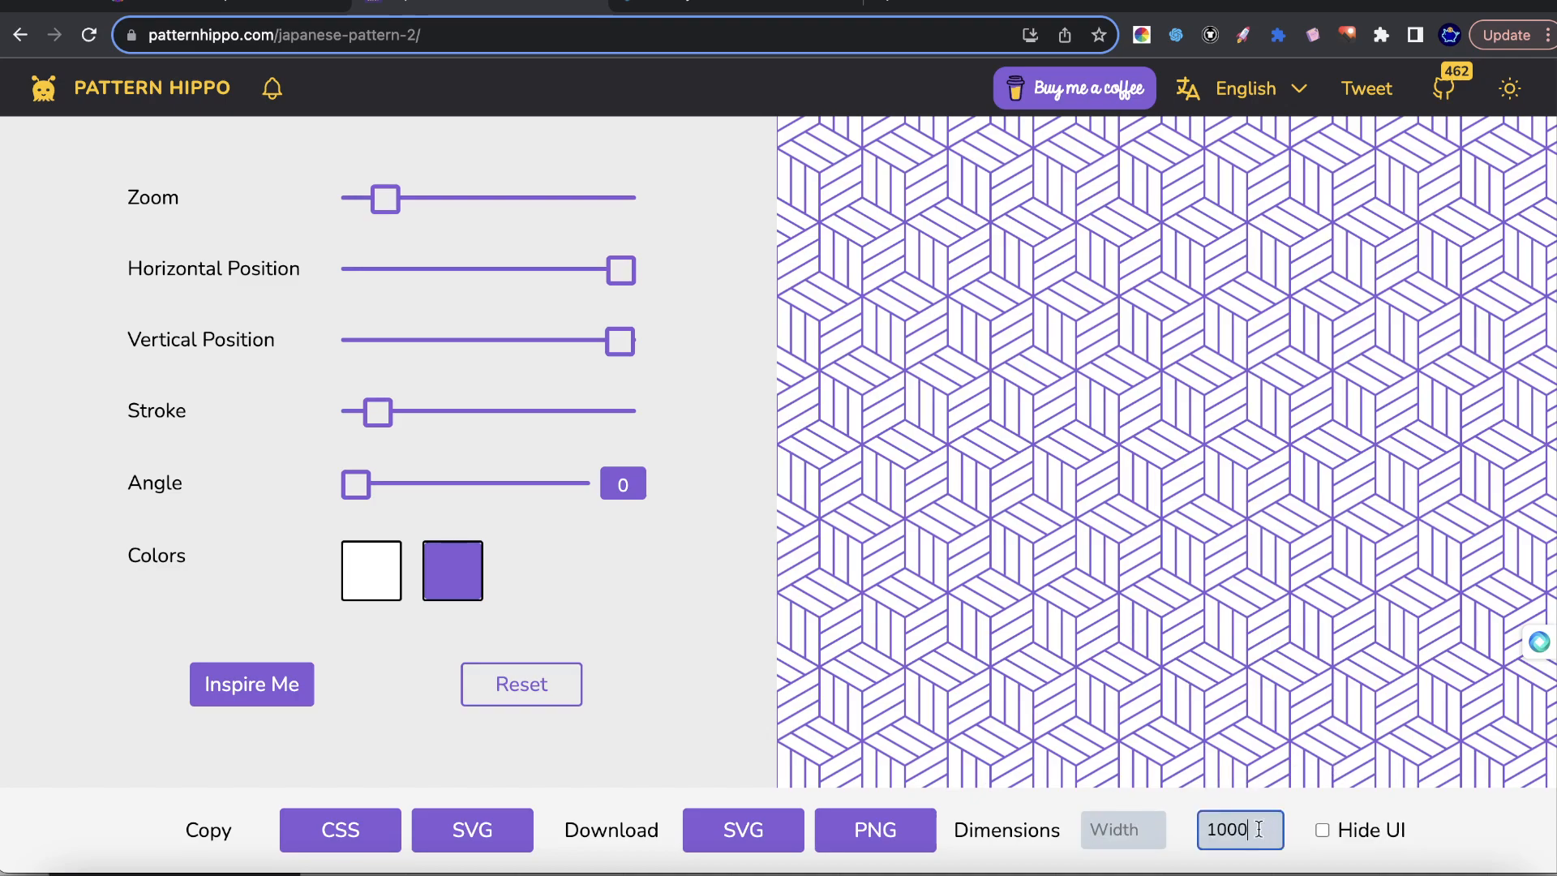
text(500)
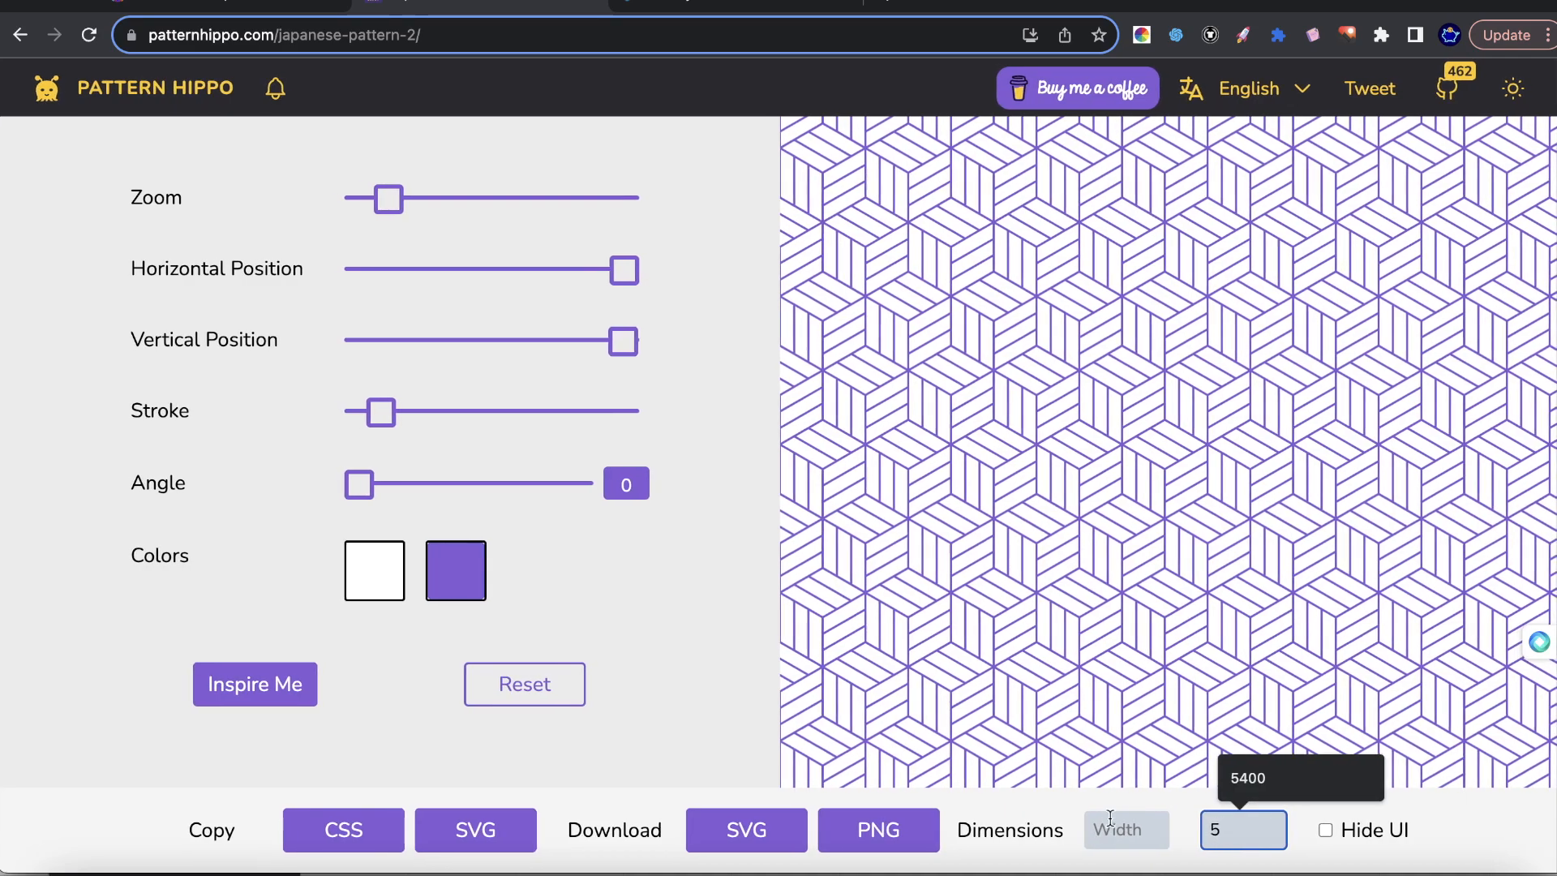
click(1133, 830)
text(5000)
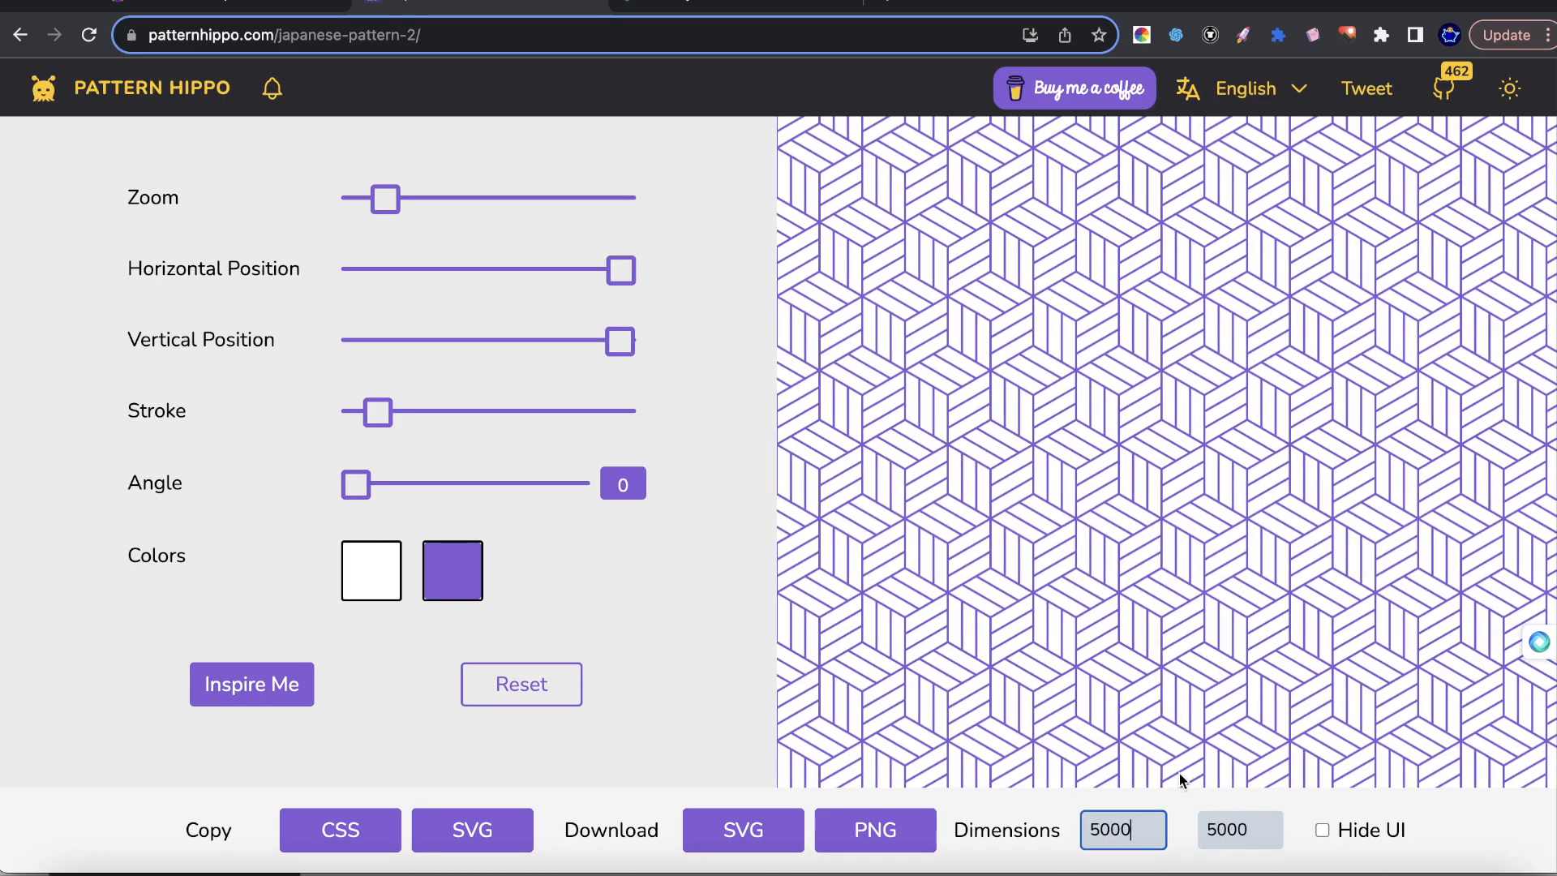
Generate a random variation with Inspire Me and increase its zoom to about the middle of the range.
scroll(324, 567, up, 1)
click(255, 702)
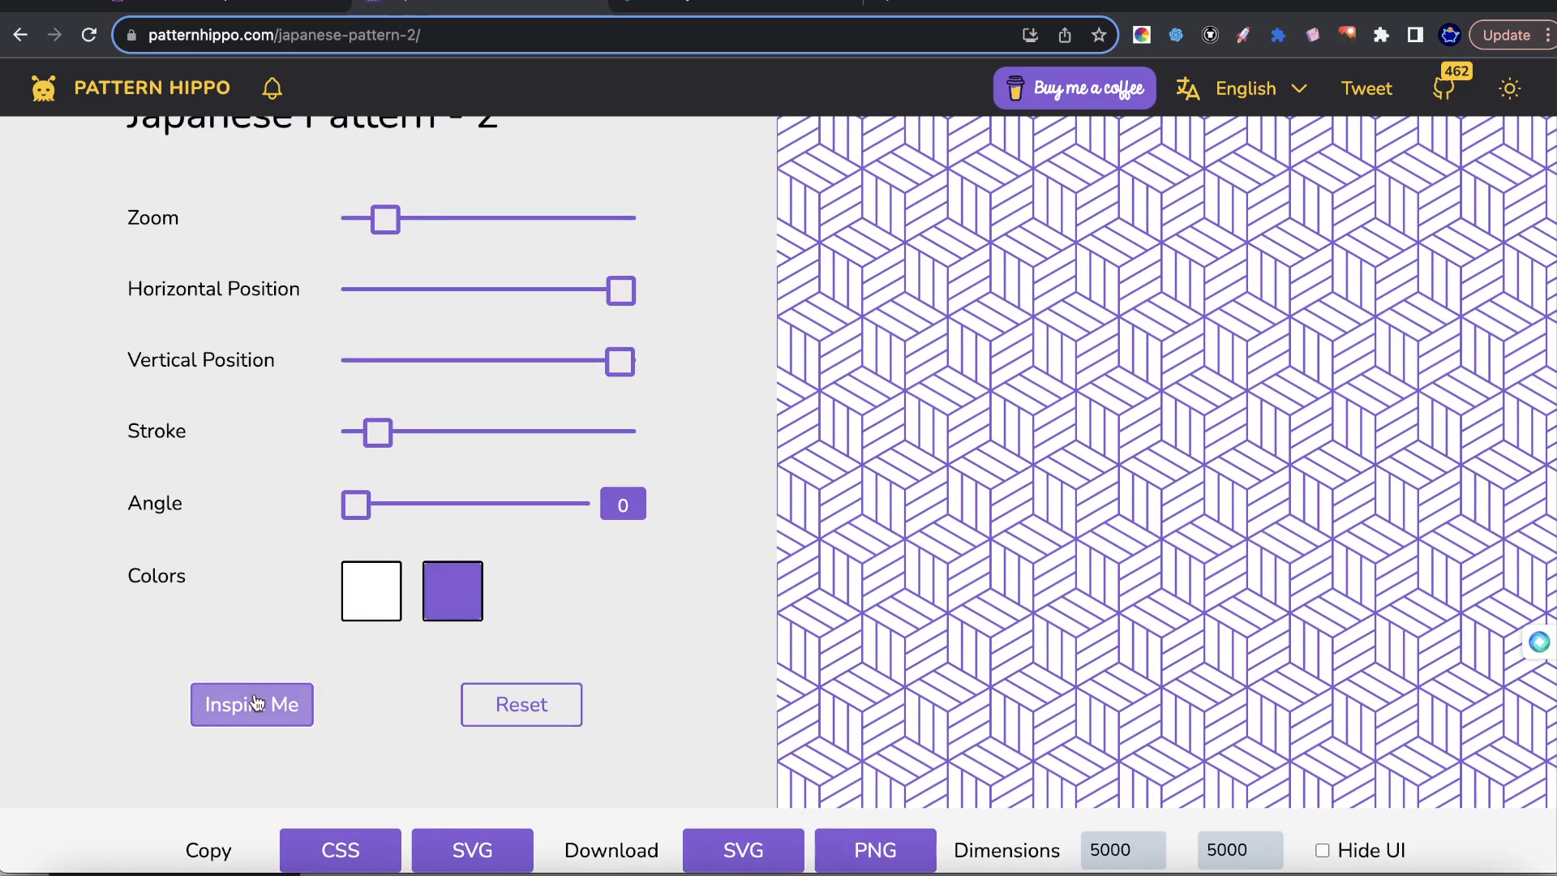
drag(414, 217, 502, 217)
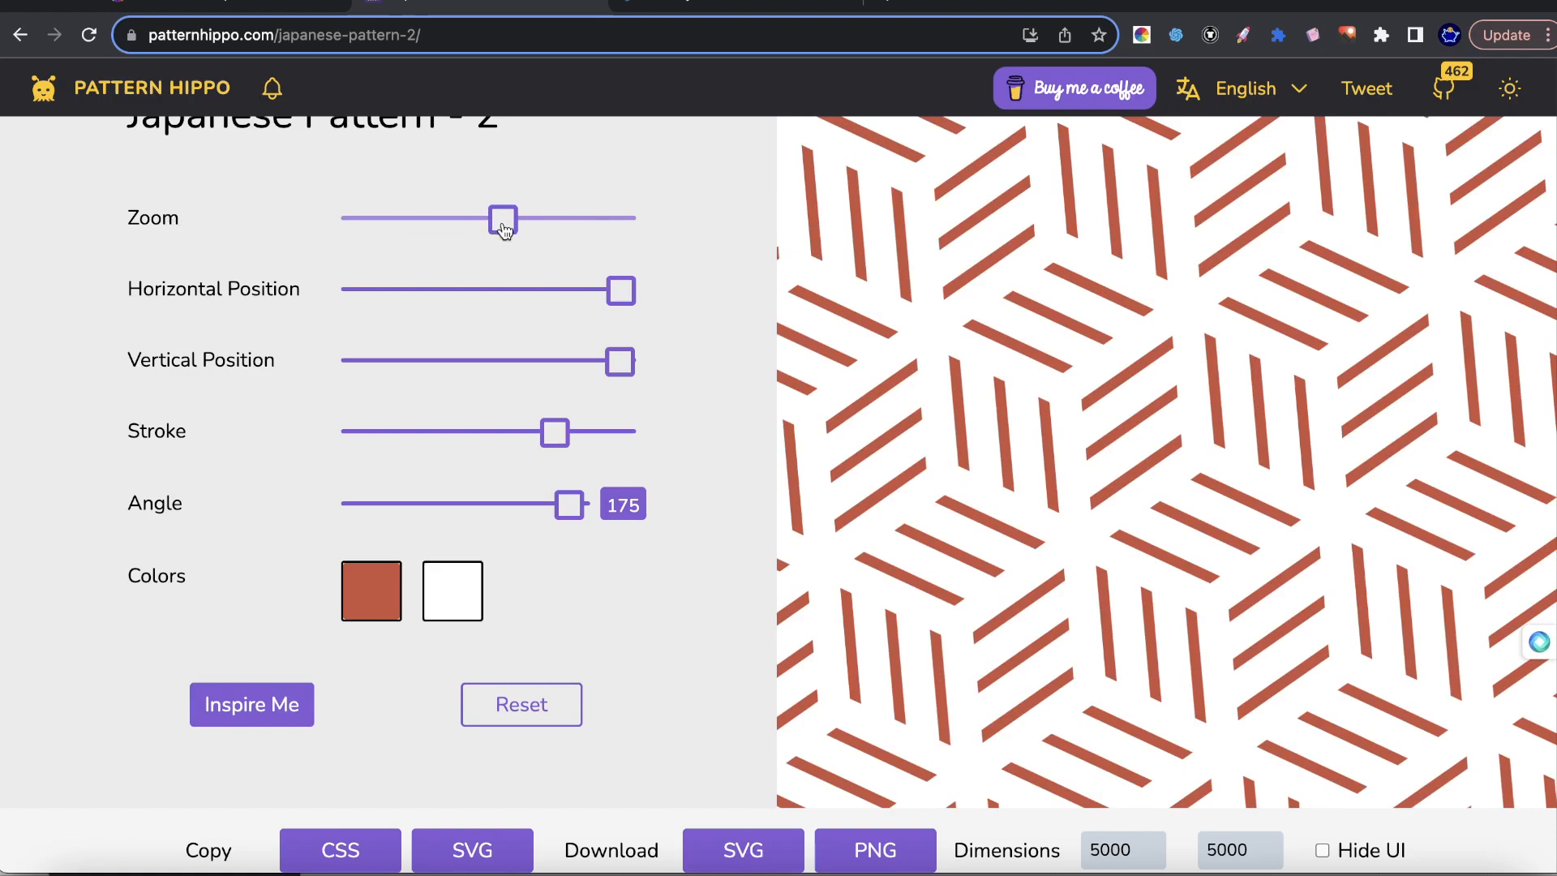
Download the pattern variation as a PNG and open the downloaded file.
scroll(835, 729, down, 1)
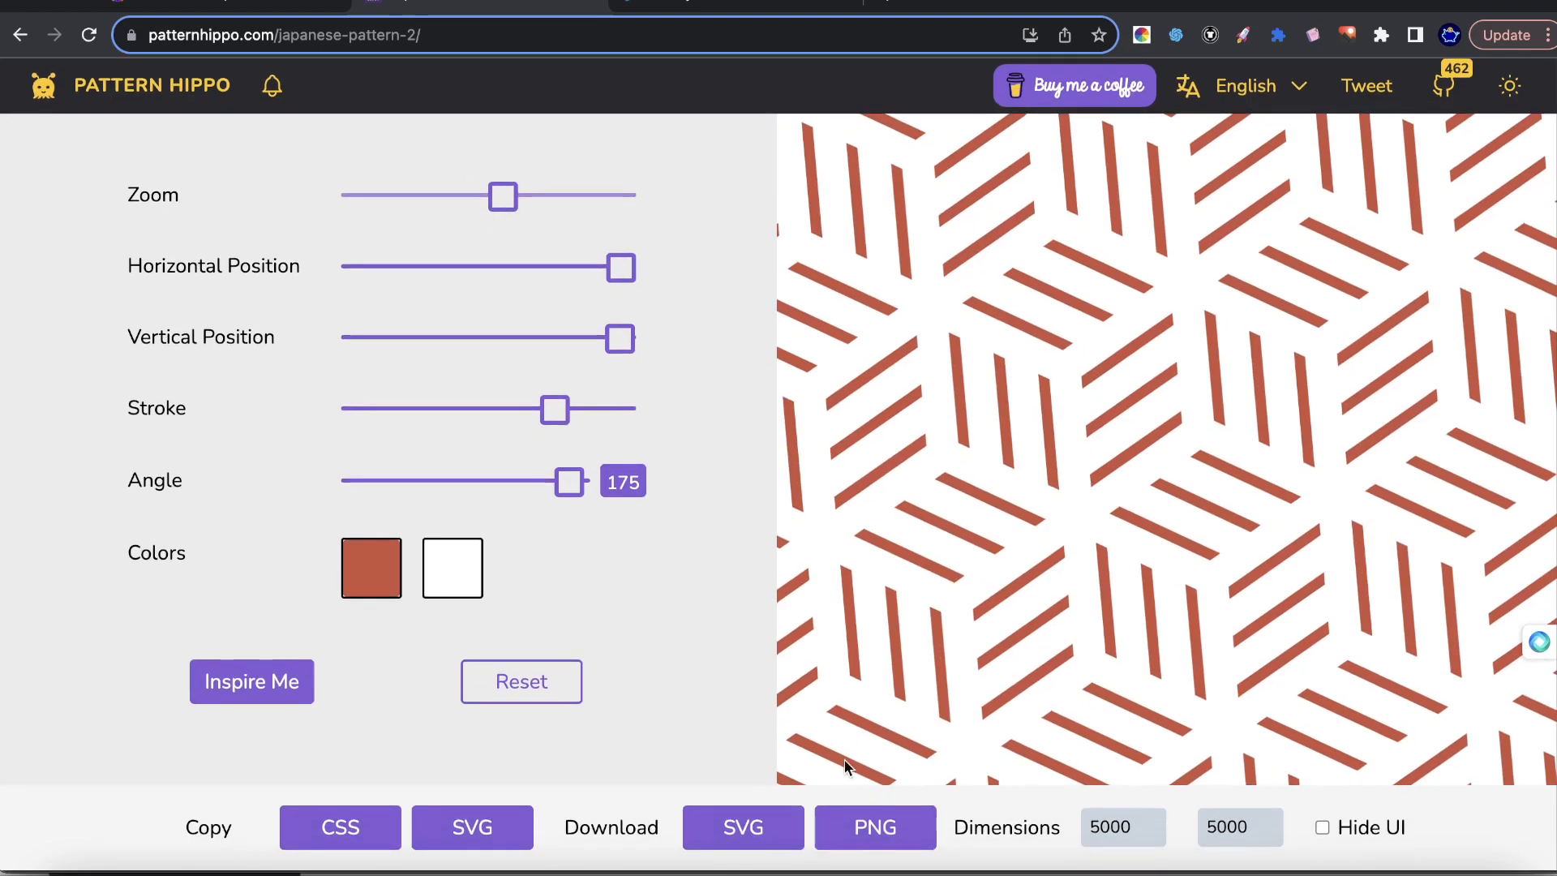
click(875, 831)
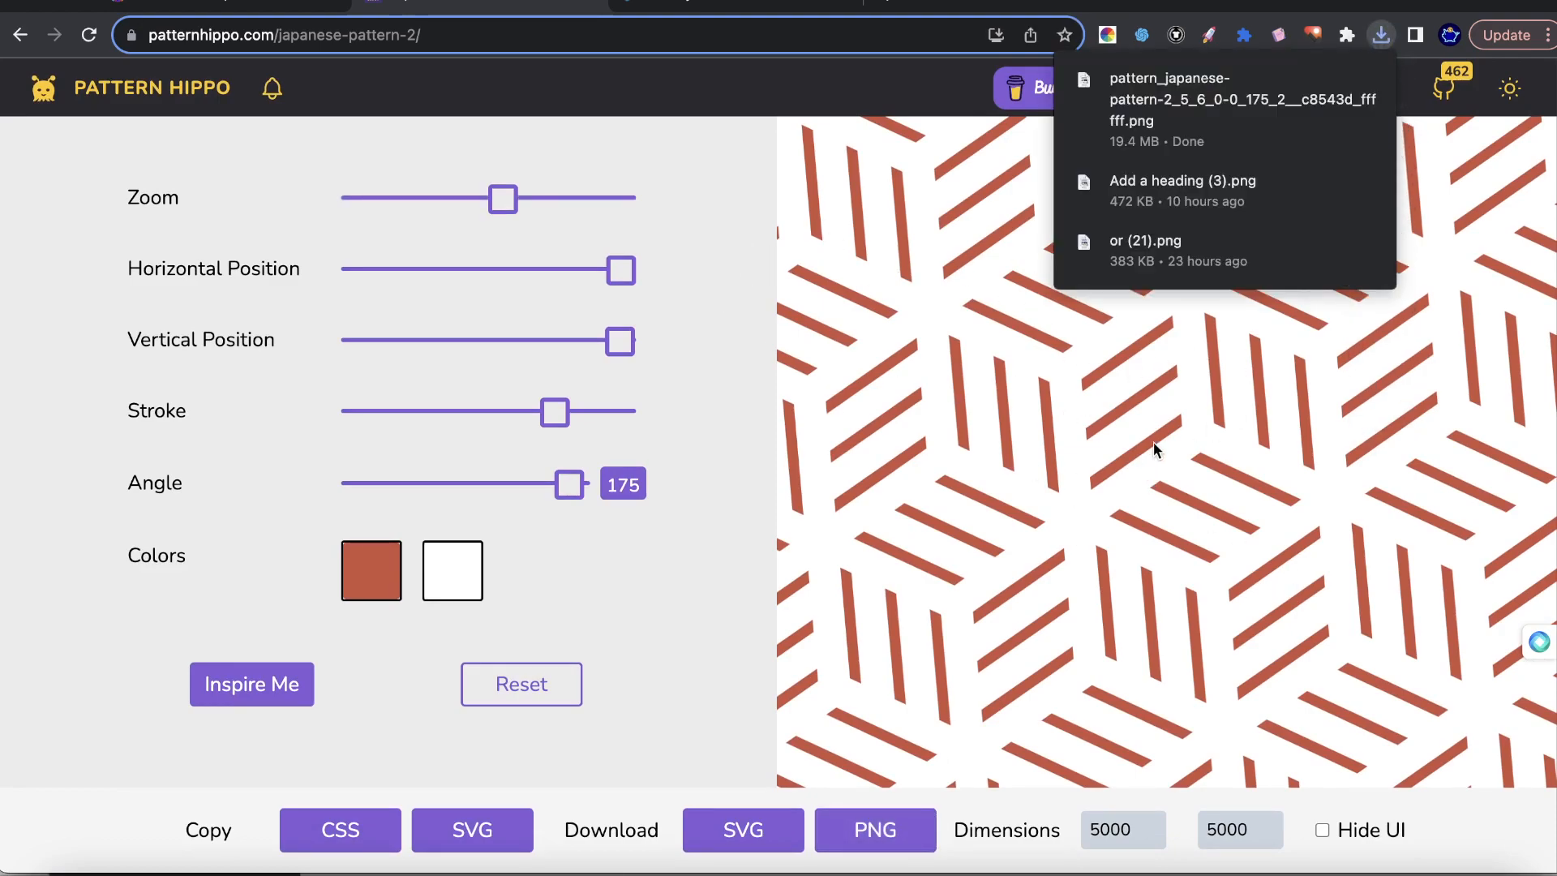
click(1177, 122)
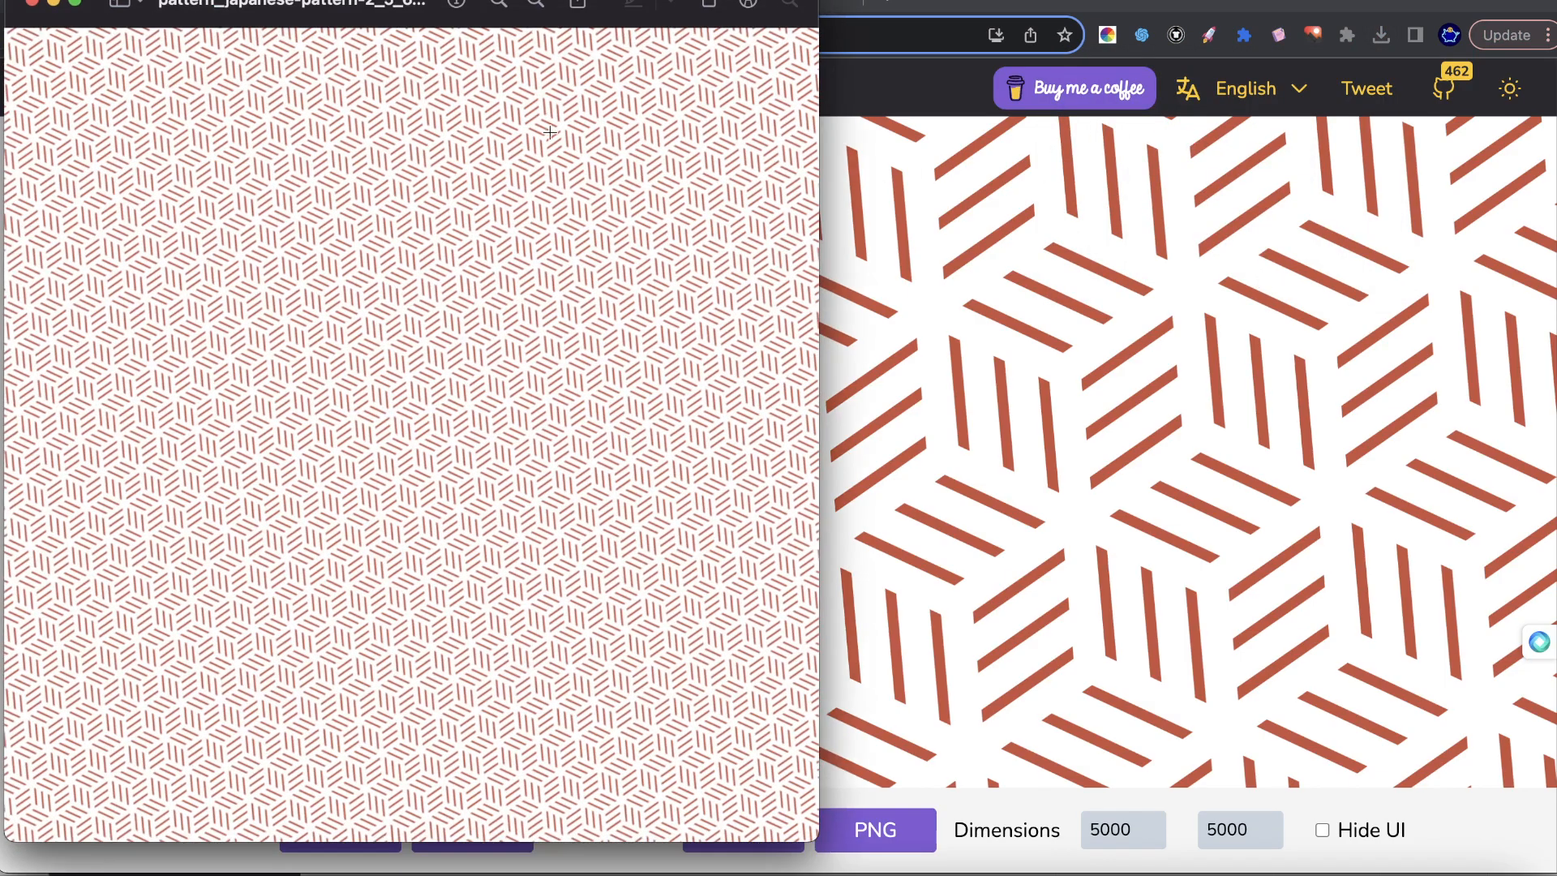
Check the downloaded image's dimensions and resolution in the size adjustment dialog, then cancel without resizing.
drag(340, 10, 665, 42)
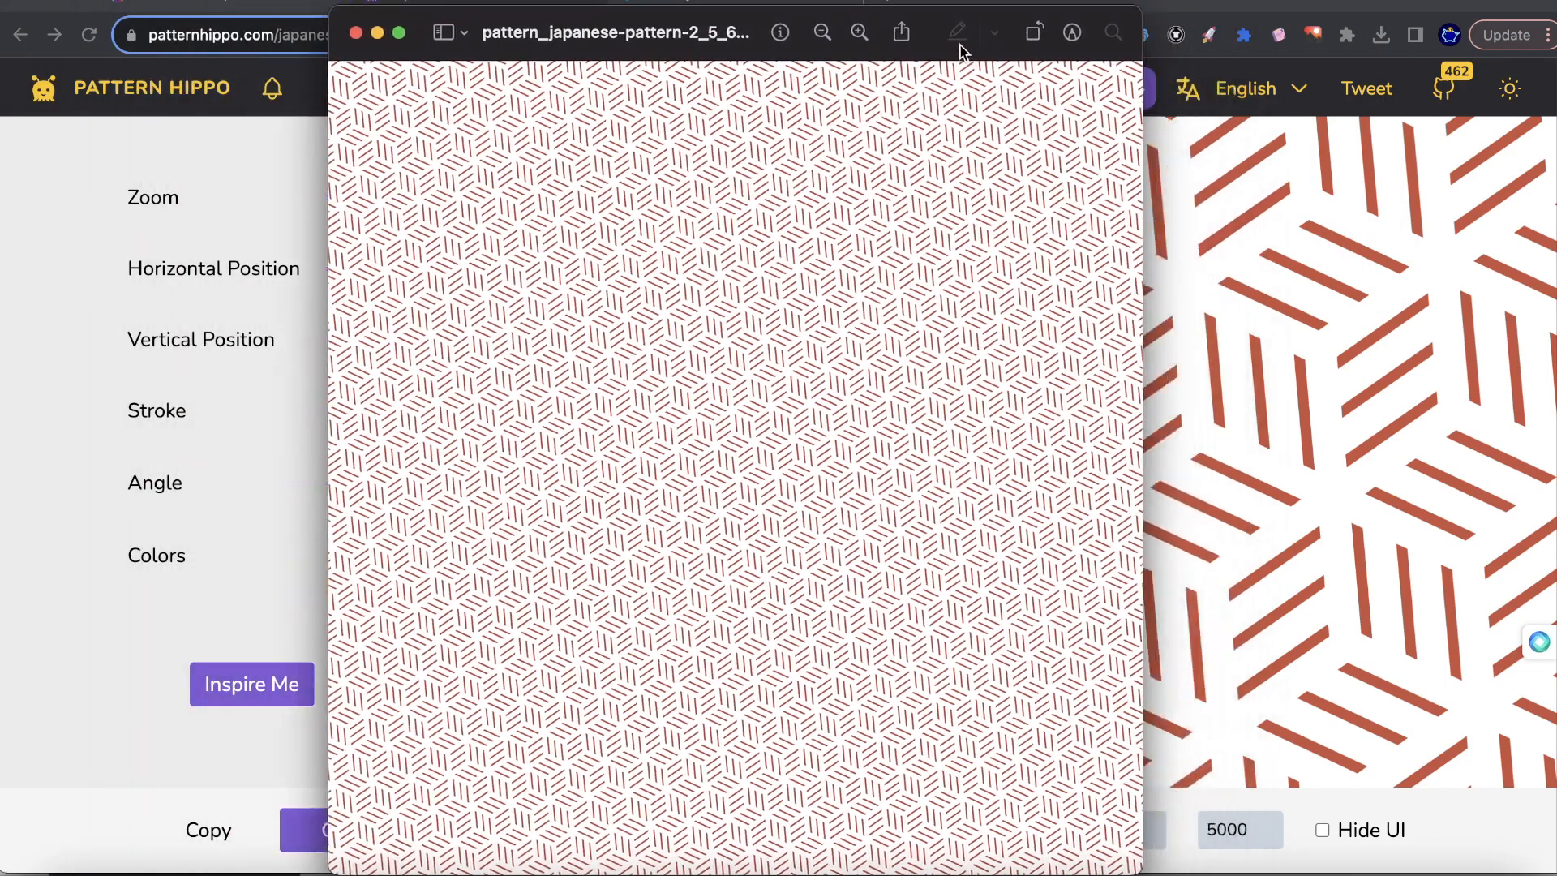
click(1072, 32)
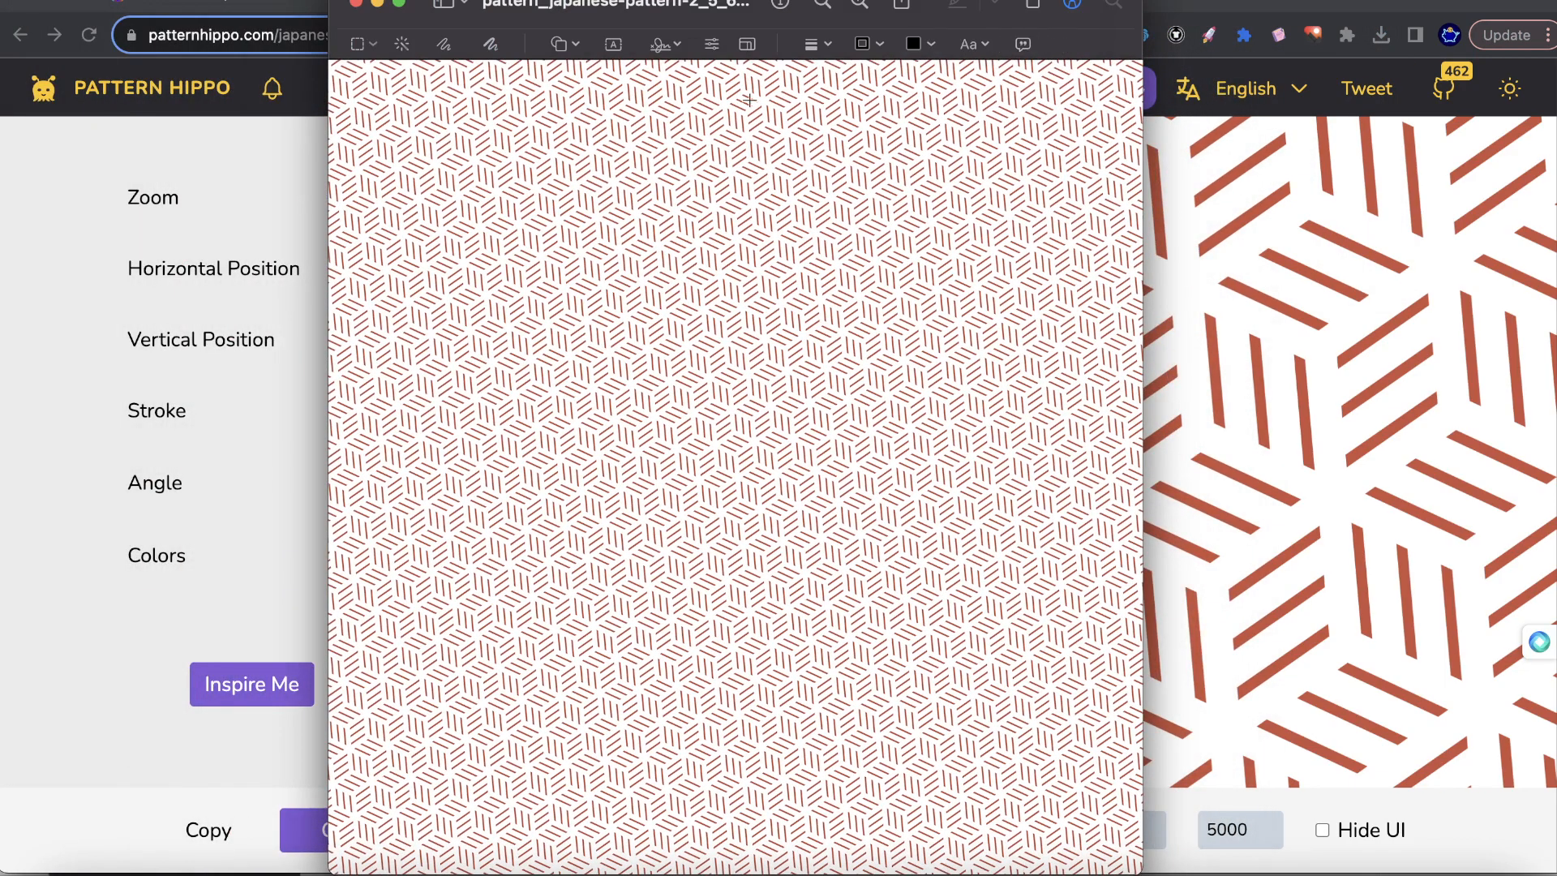
click(746, 42)
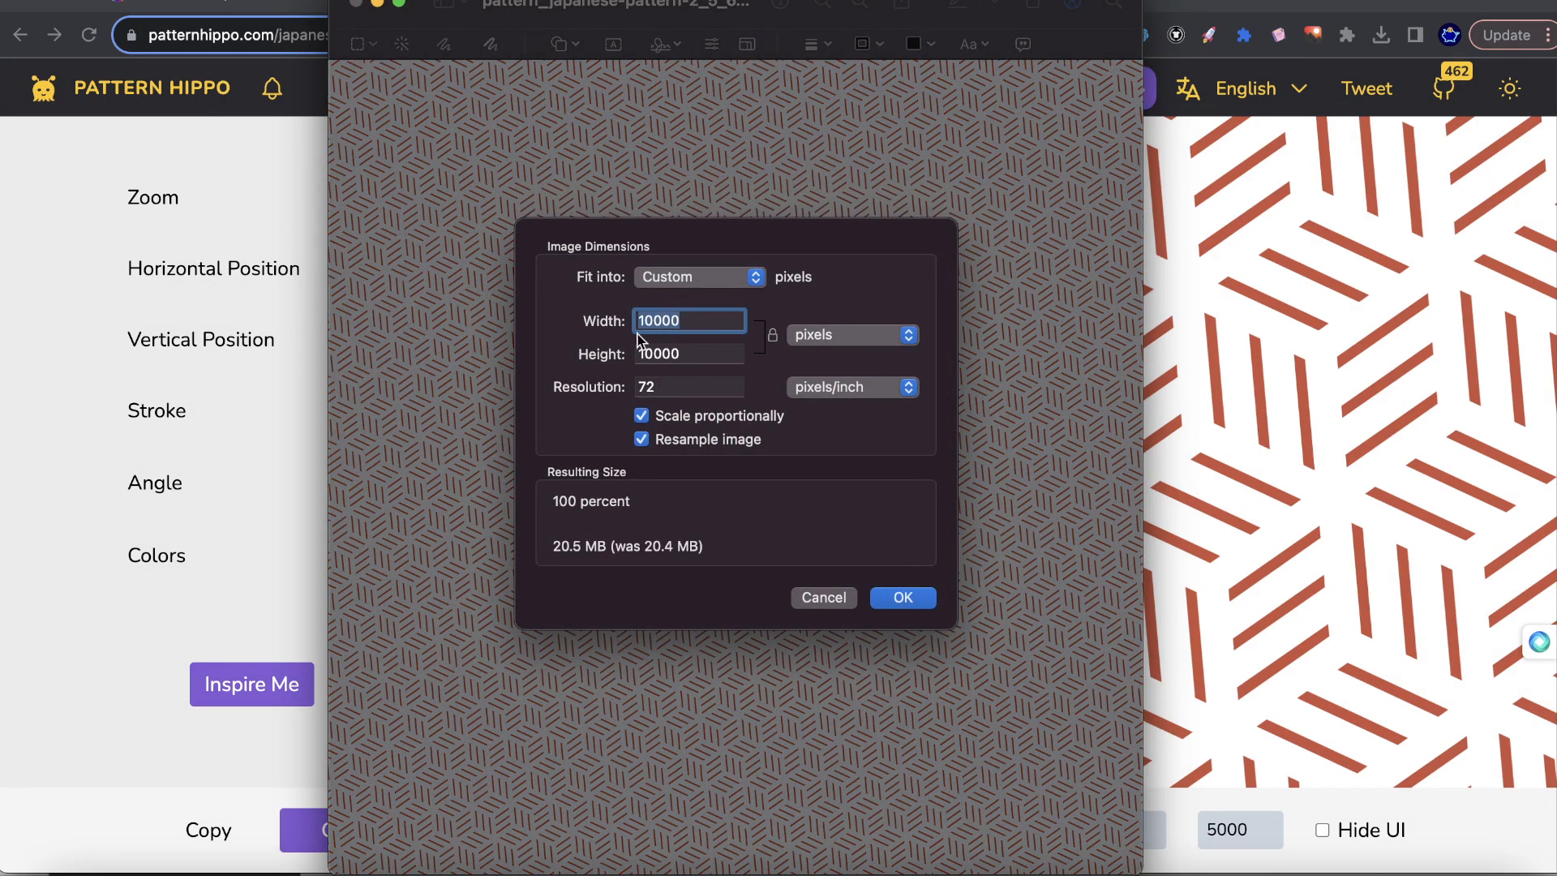
click(823, 597)
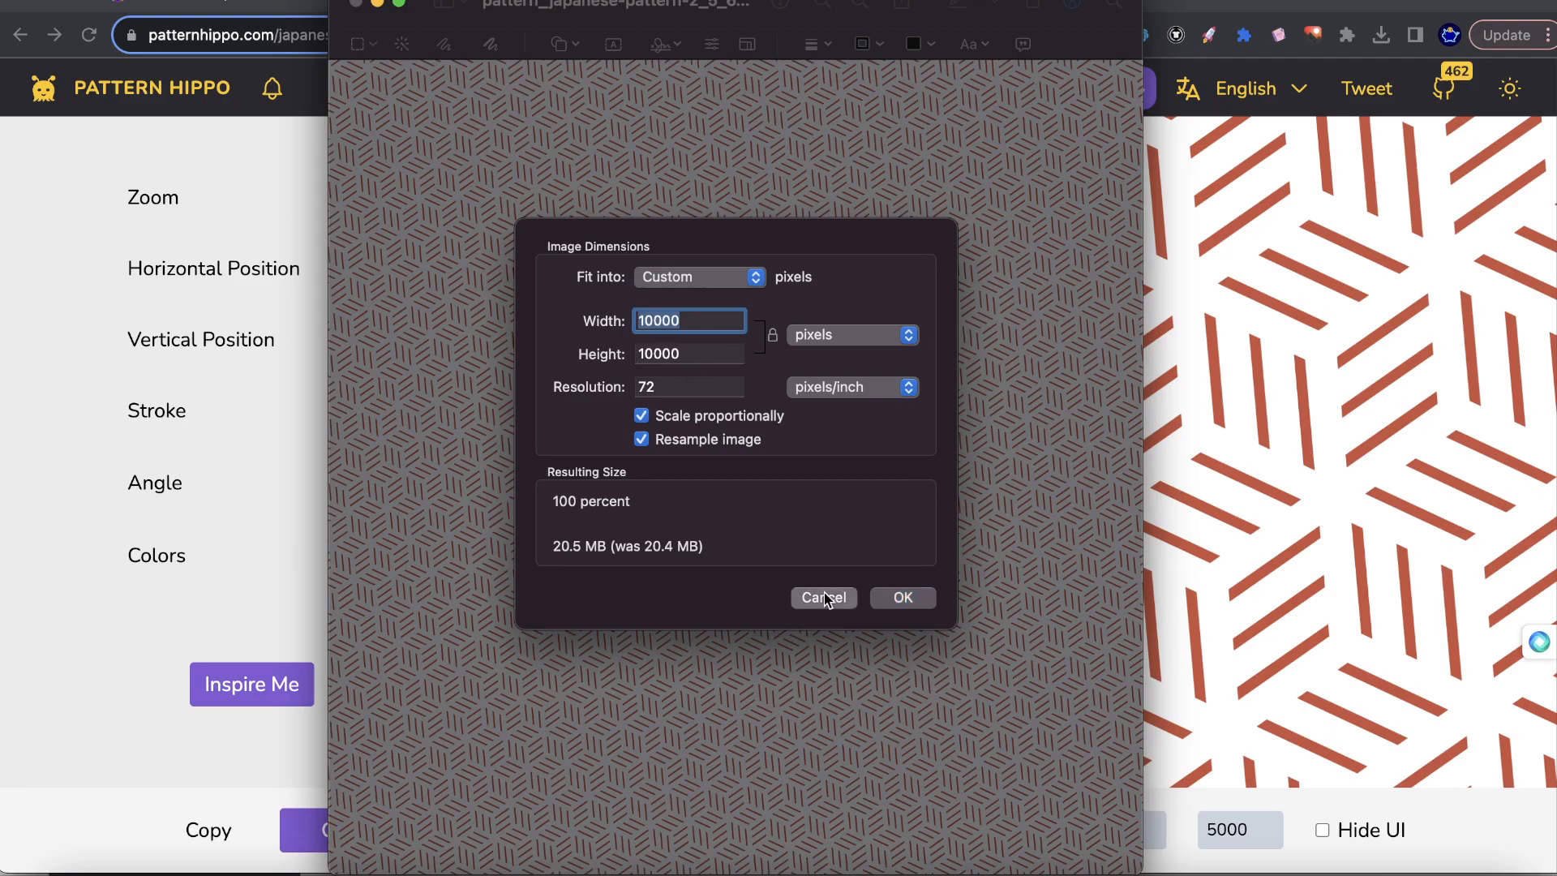
Go back to the Pattern Hippo home page and browse the chevron, brick wall and herringbone designs.
click(1278, 678)
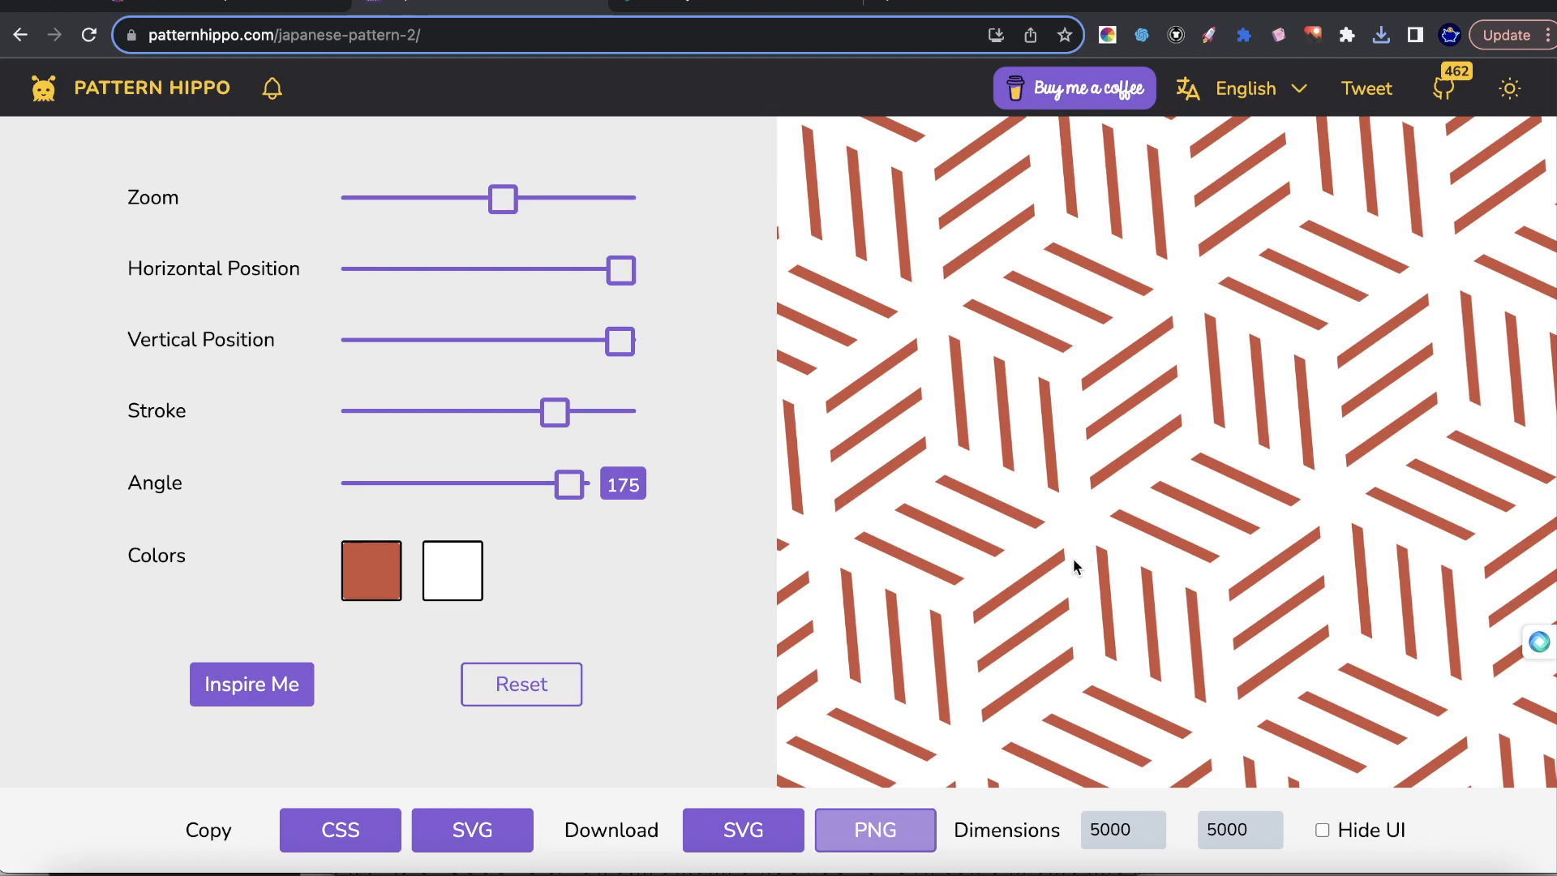
click(192, 86)
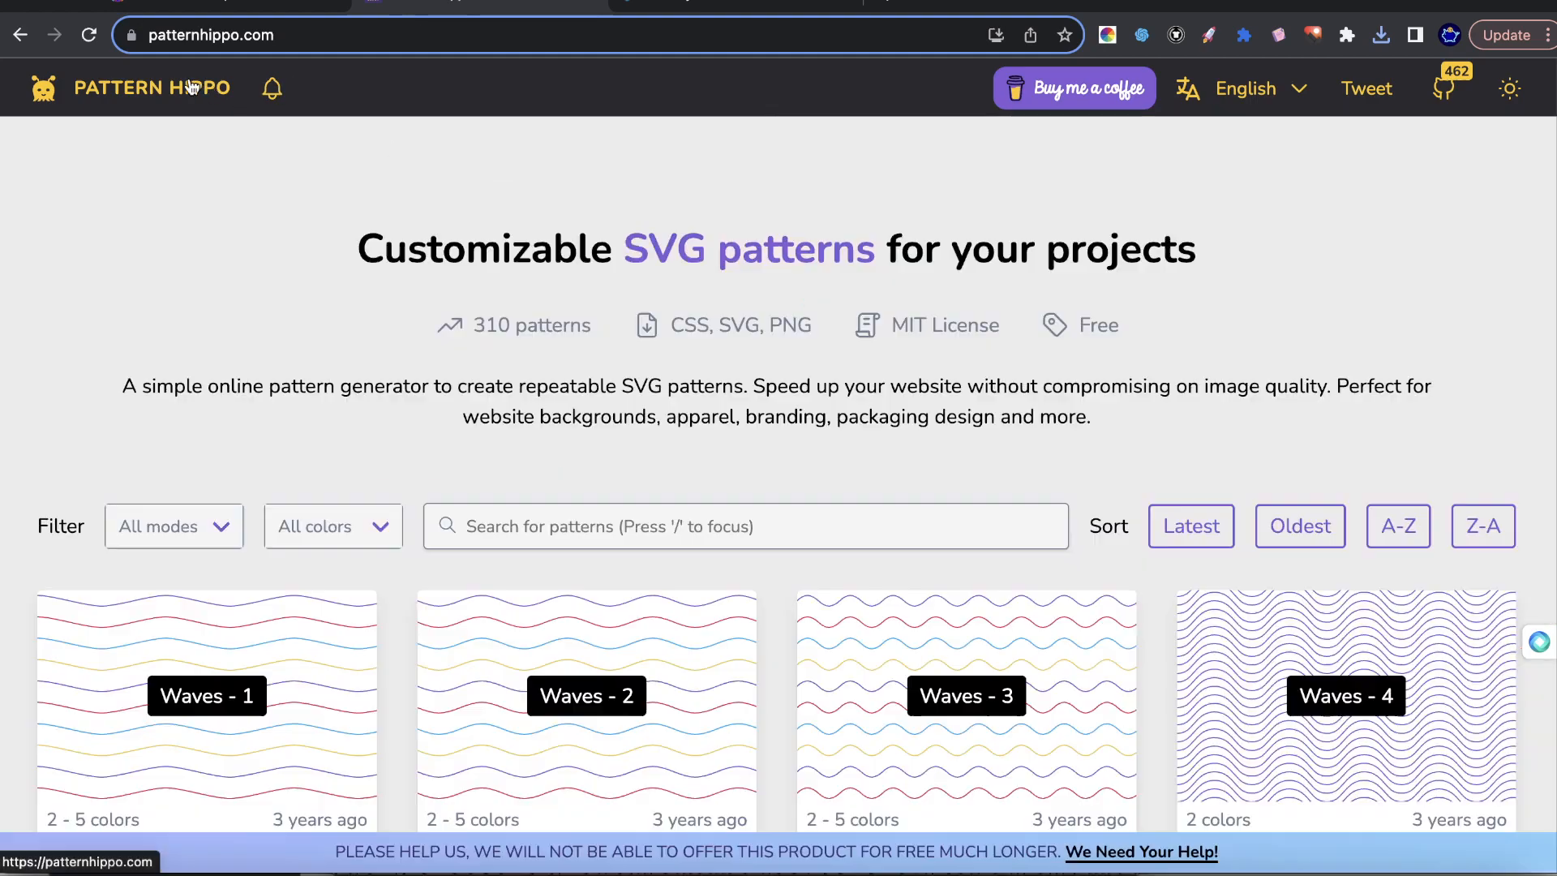
scroll(719, 474, down, 10)
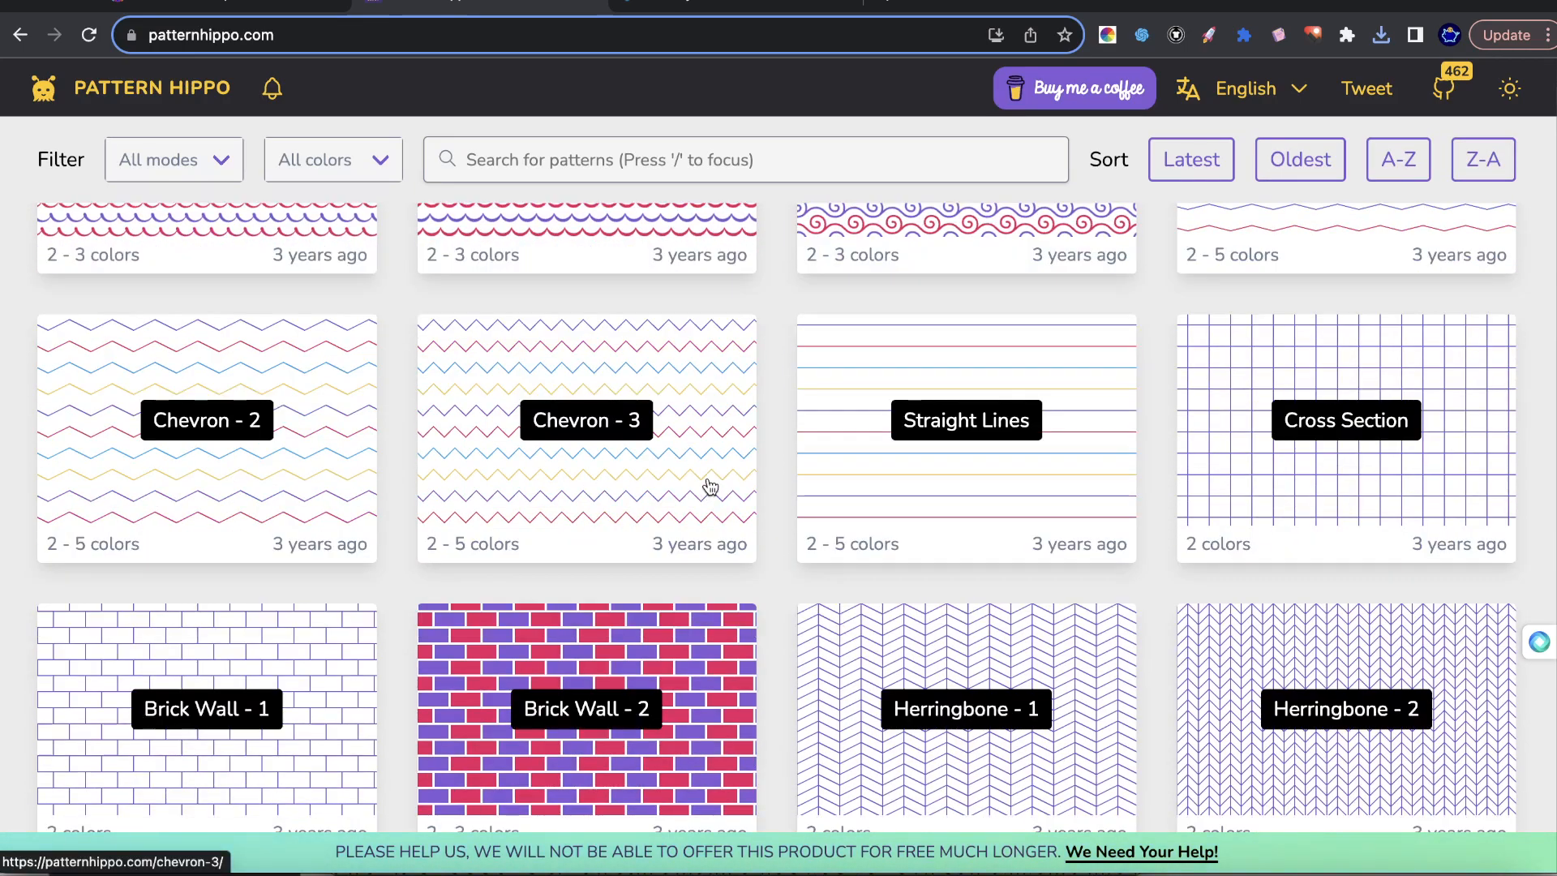
Switch to the Leonardo.Ai personal feed, open the Portuguese Jugendstil Neo-Classicism pattern and remix it in AI Image Generation.
click(283, 4)
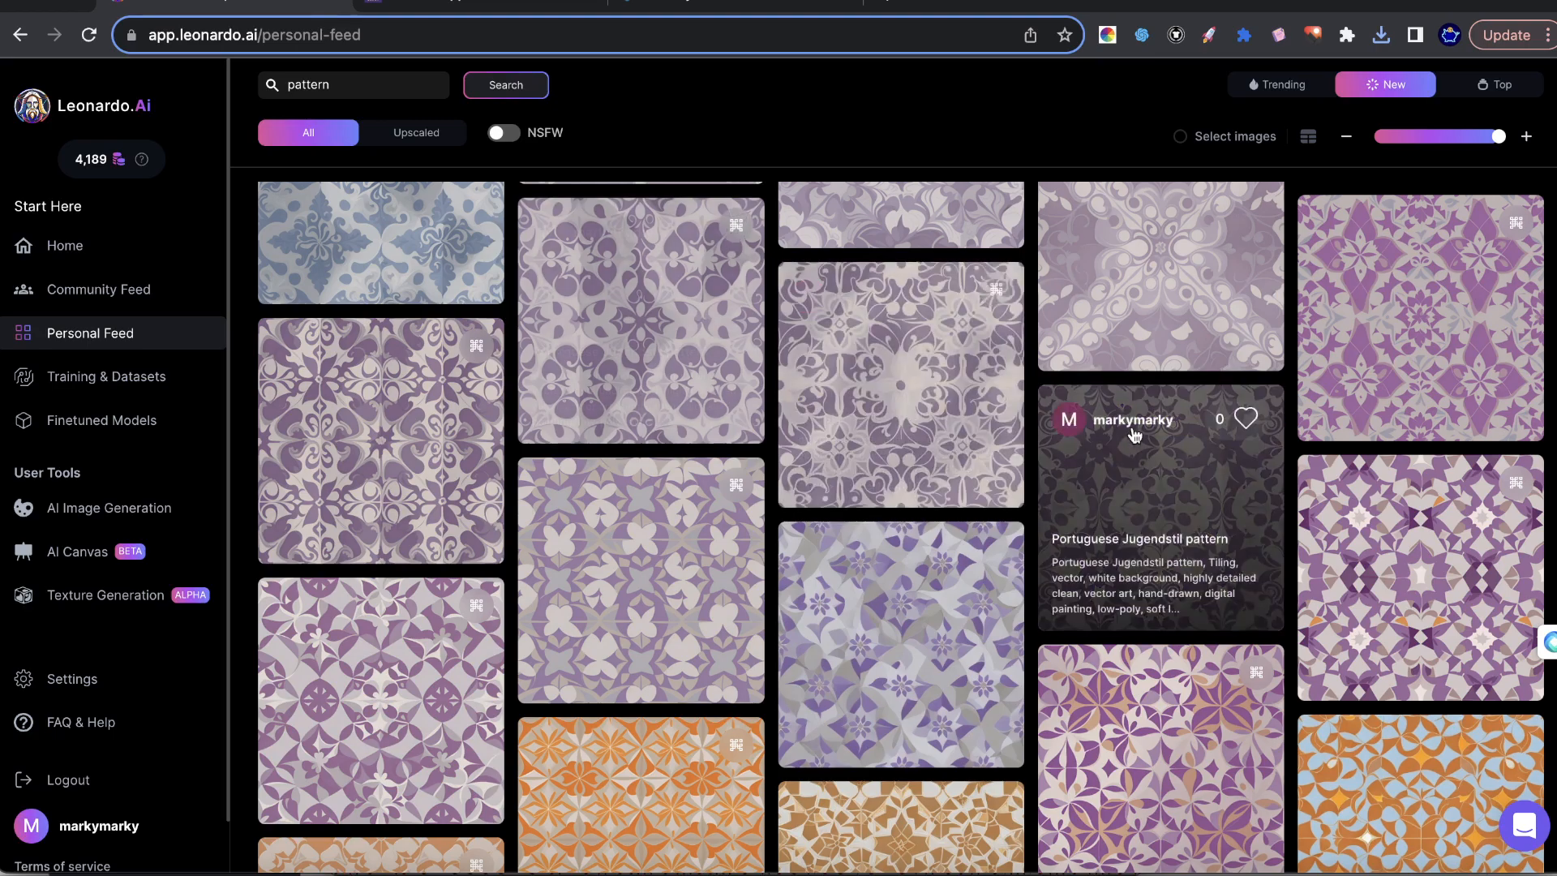
scroll(791, 571, down, 2)
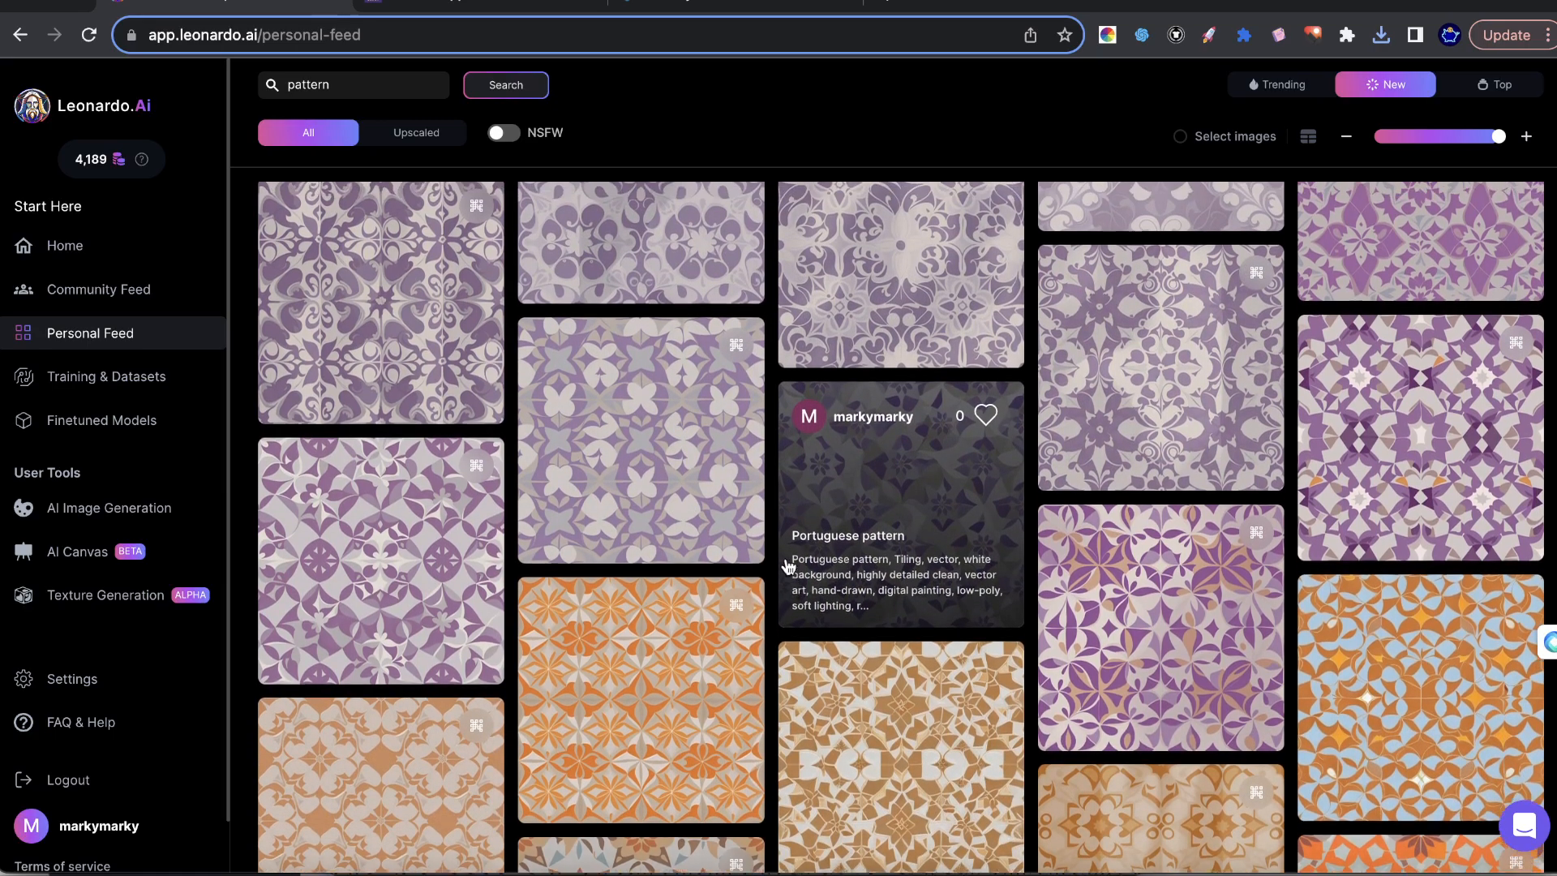
scroll(786, 565, up, 2)
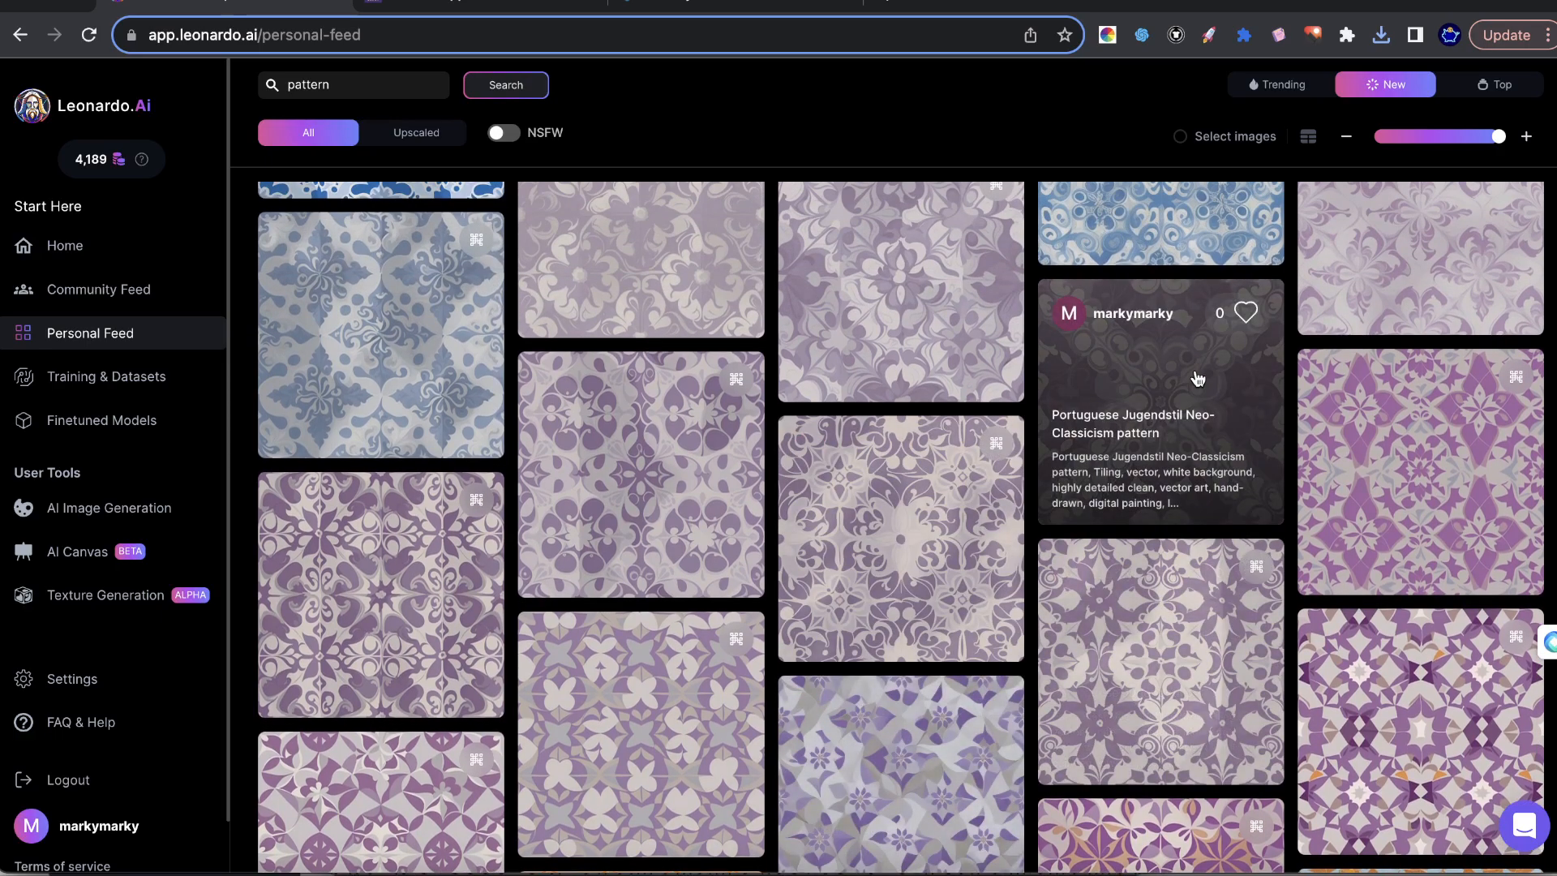
click(1137, 367)
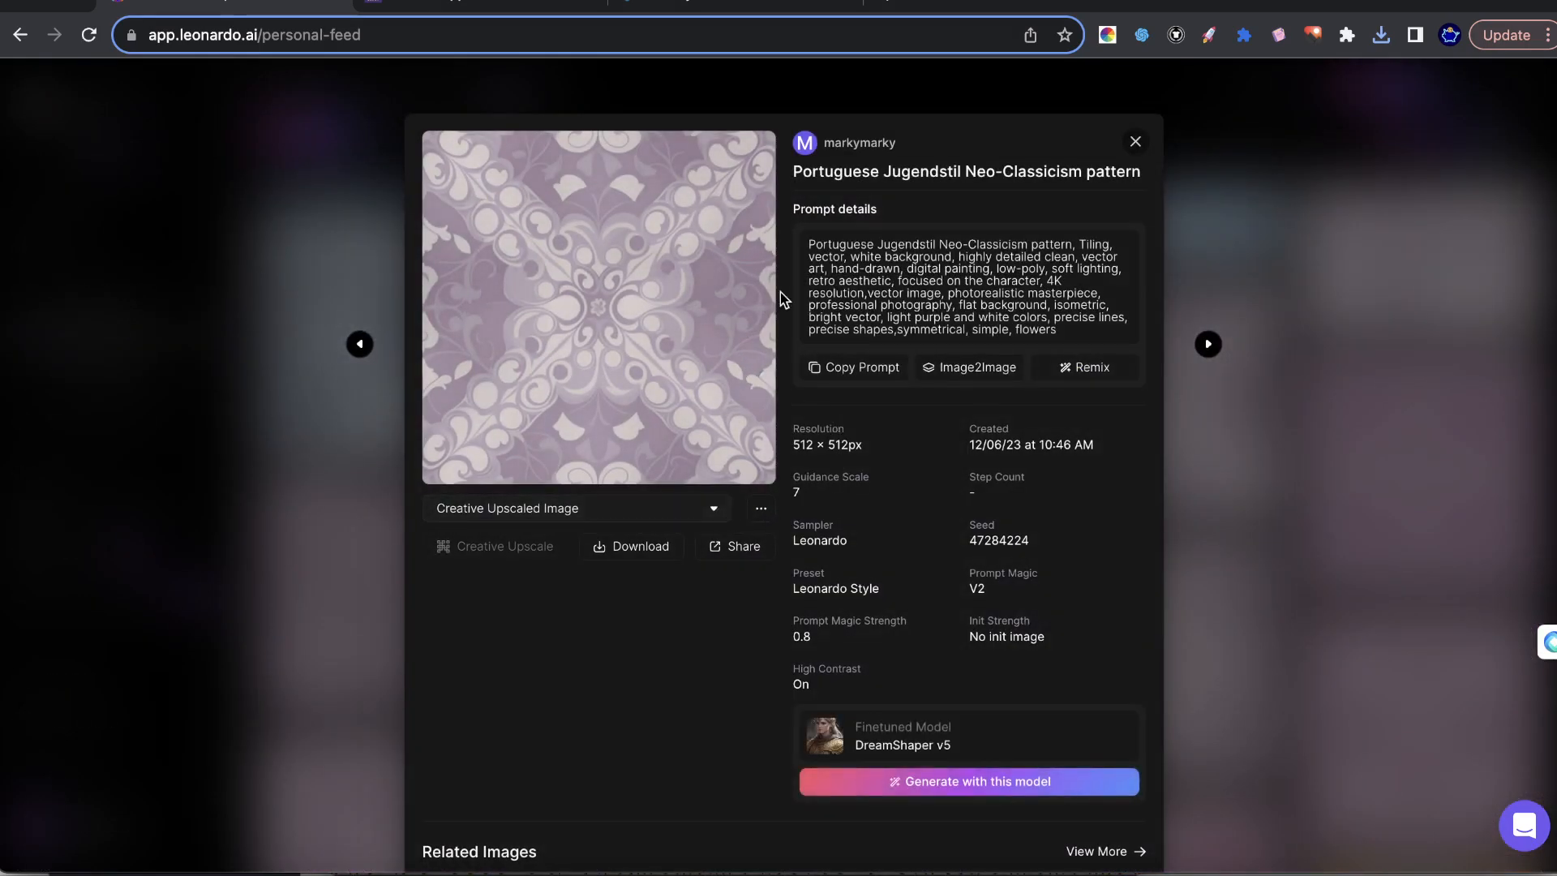
click(1080, 366)
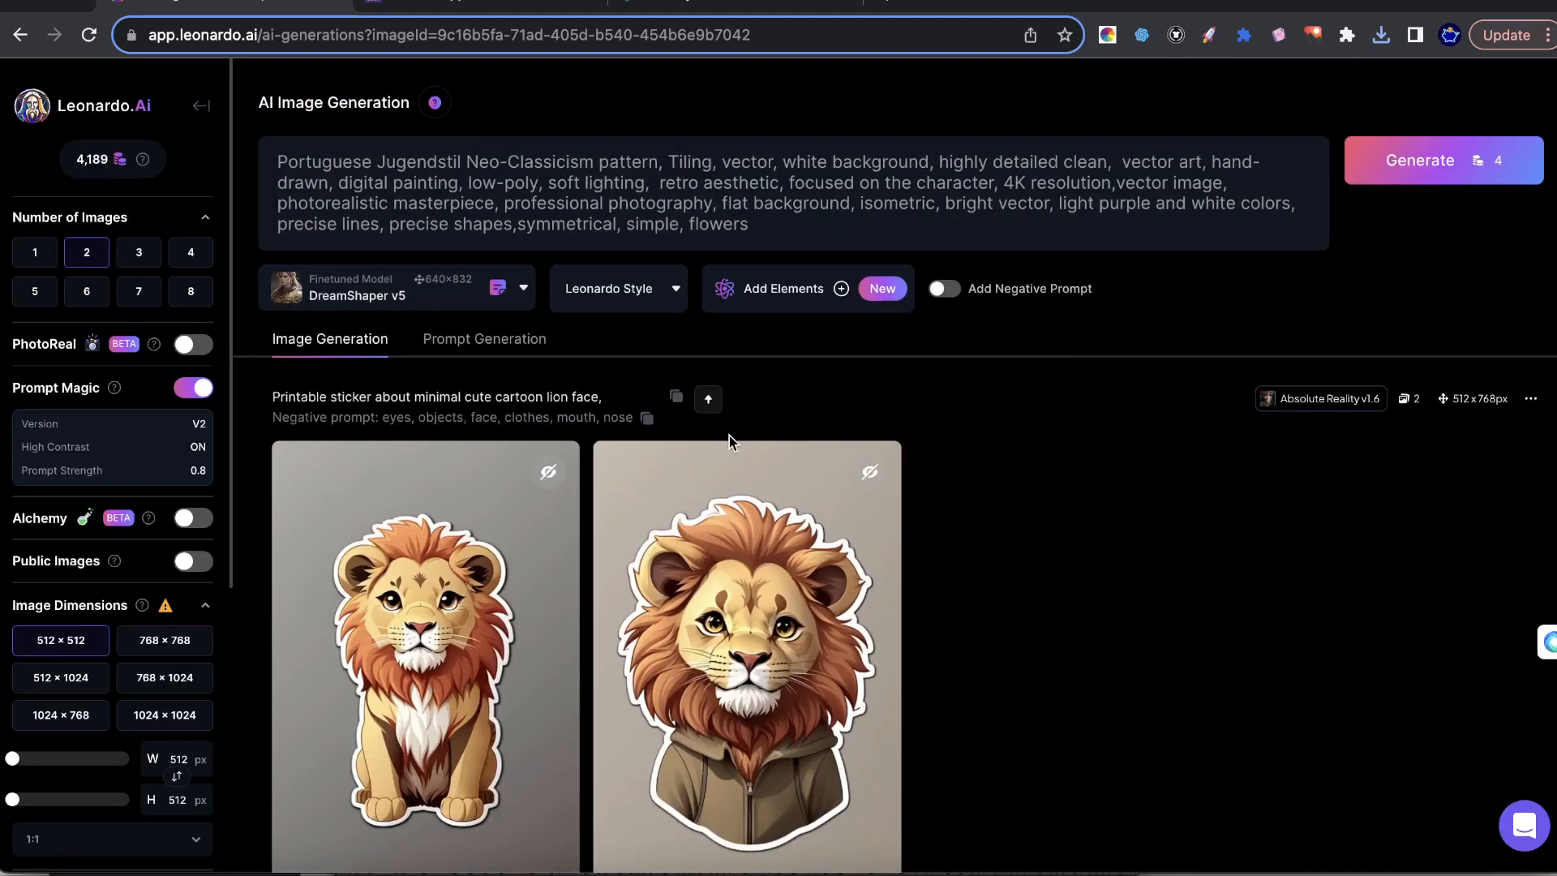
Review the remixed prompt text and highlight its "light purple and white" color wording.
drag(307, 155, 1034, 223)
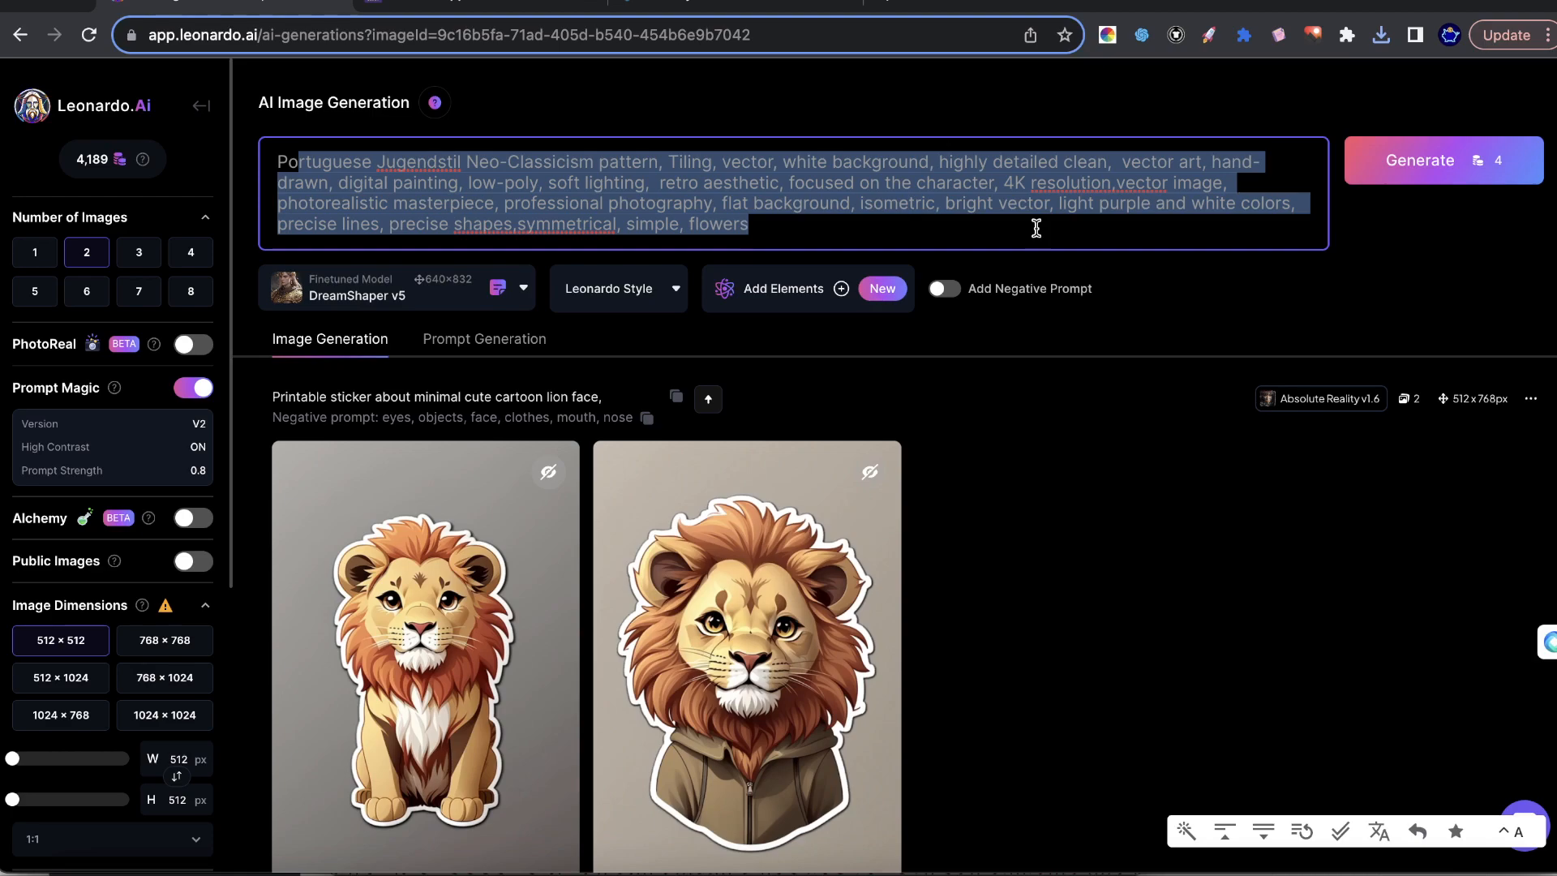
click(654, 180)
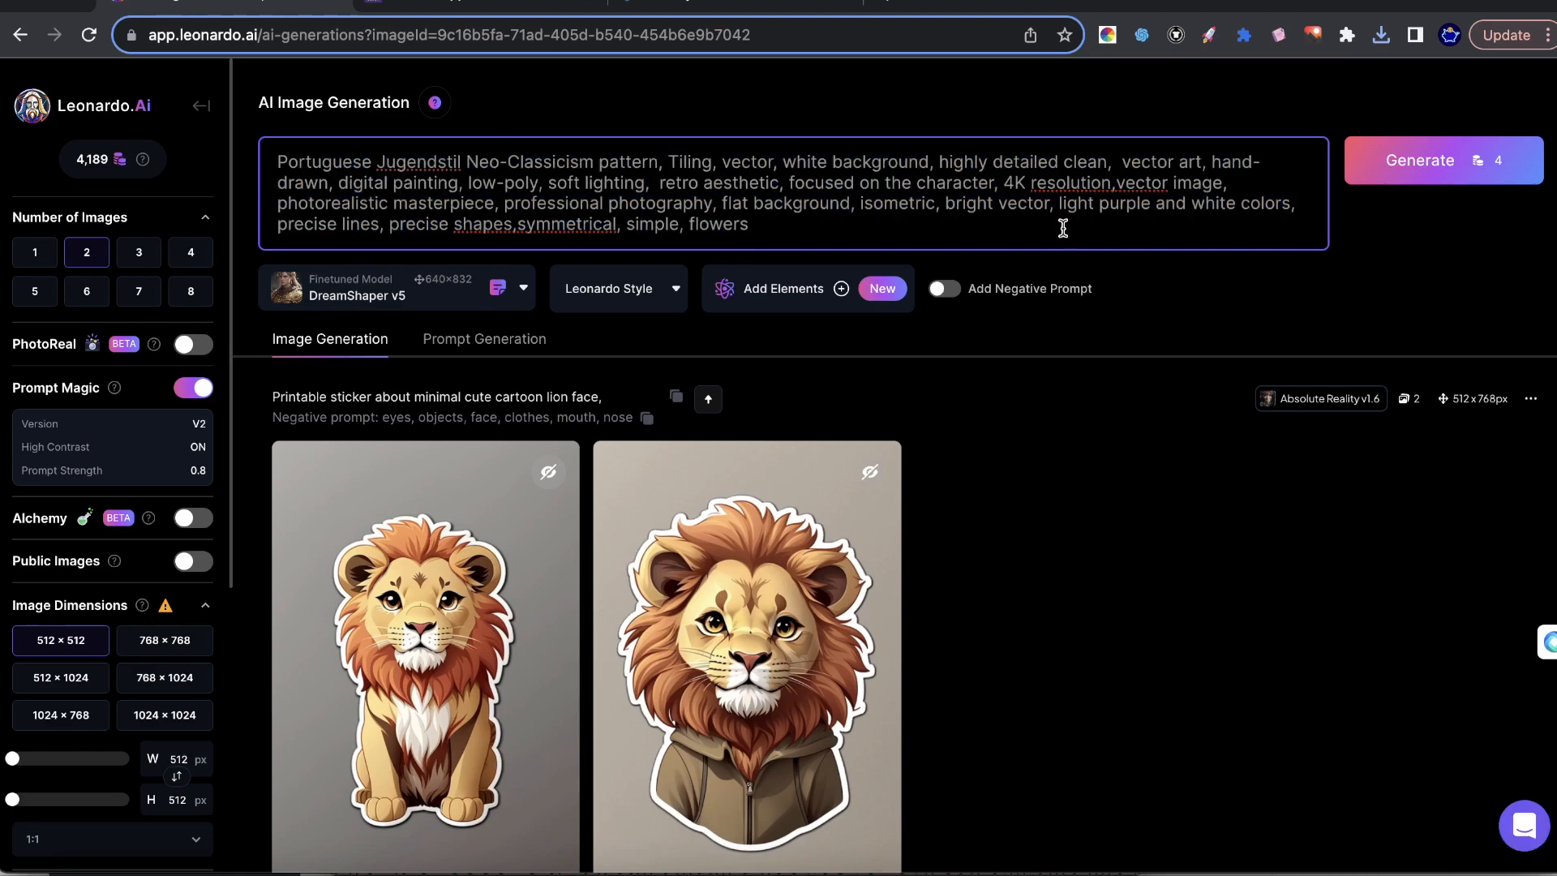
drag(1059, 203, 1228, 195)
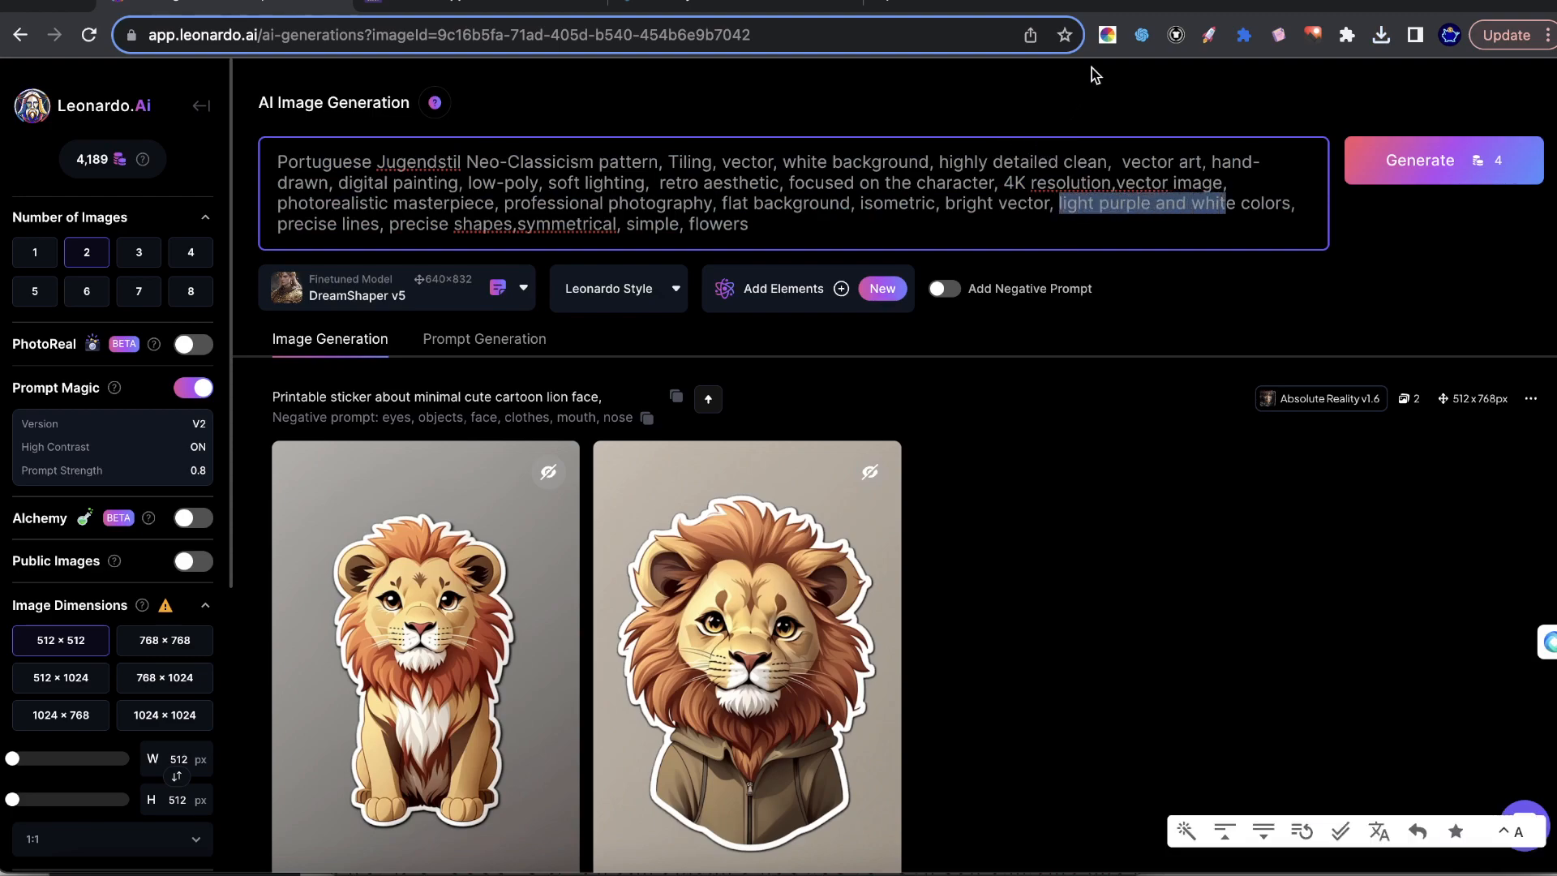
Replace the word "purple" with "blue" in the prompt's color wording.
click(1124, 214)
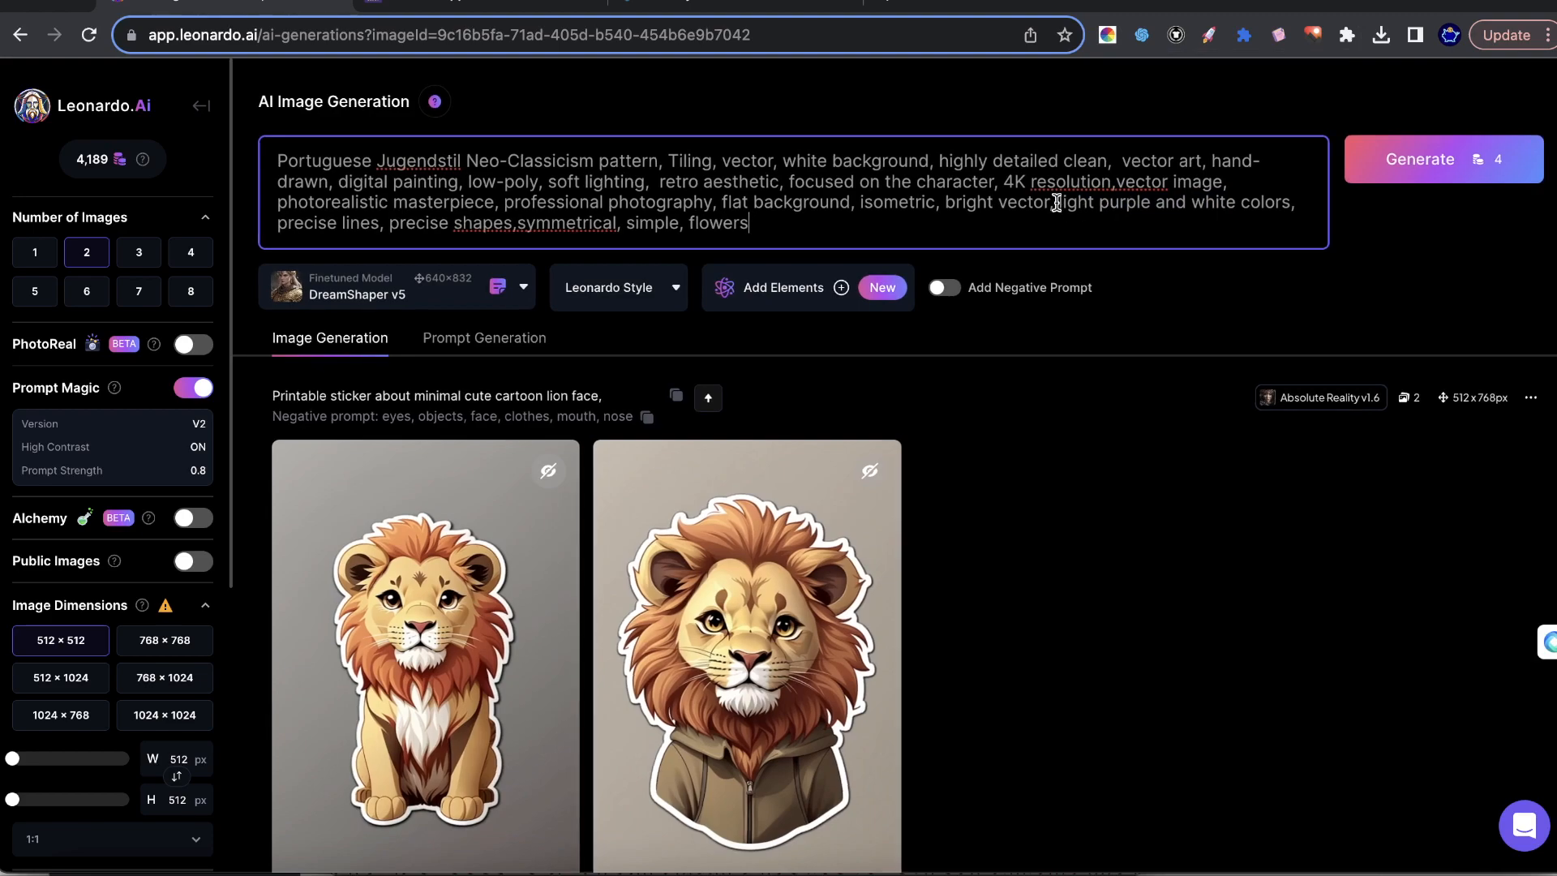
double_click(1117, 201)
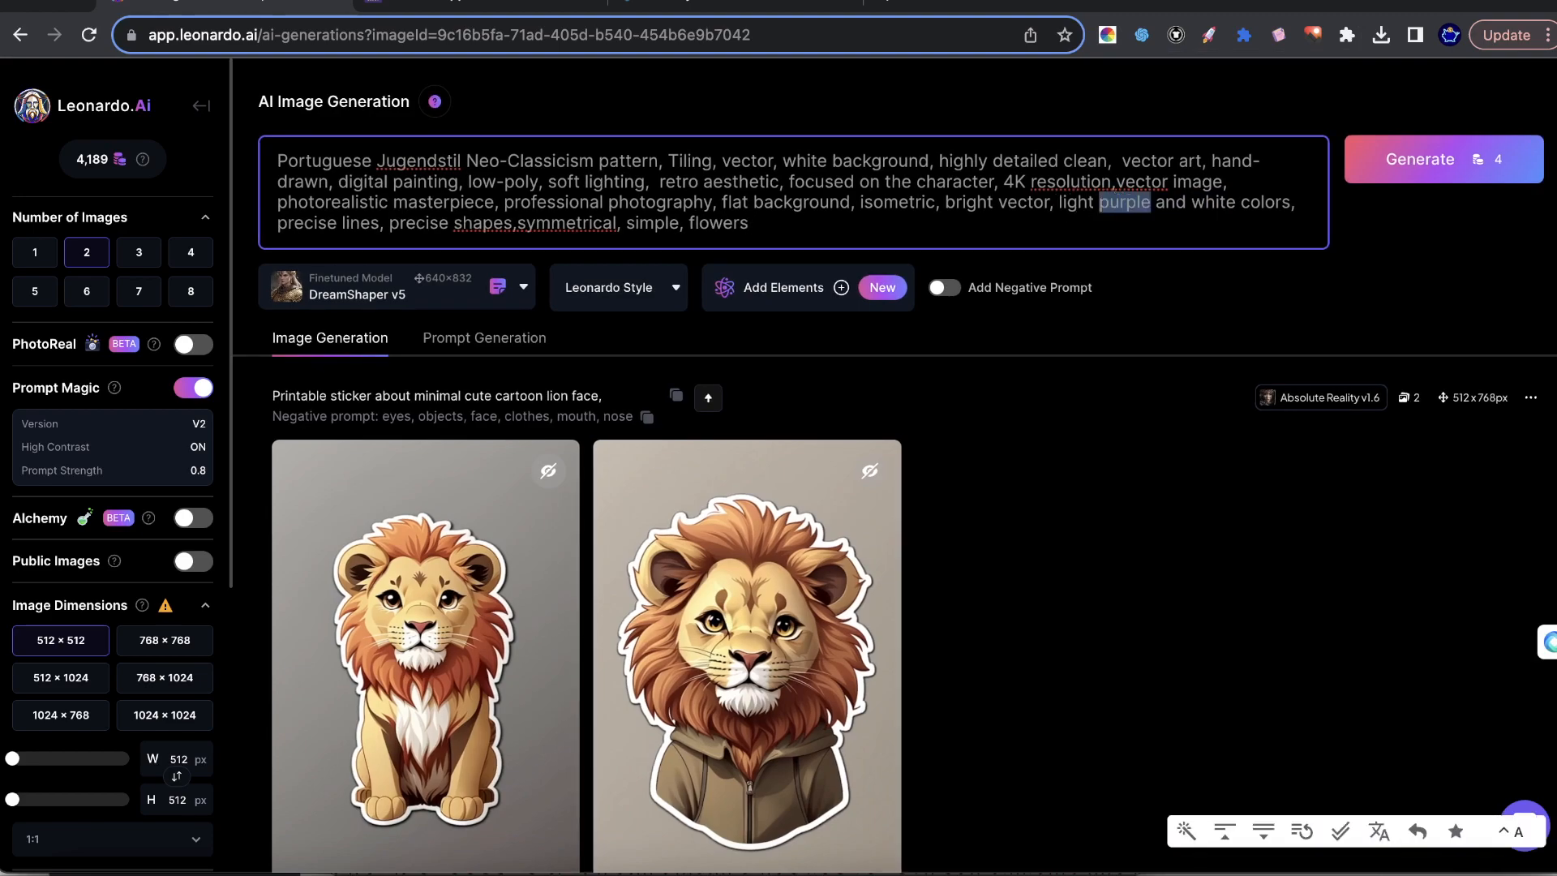
text(blue)
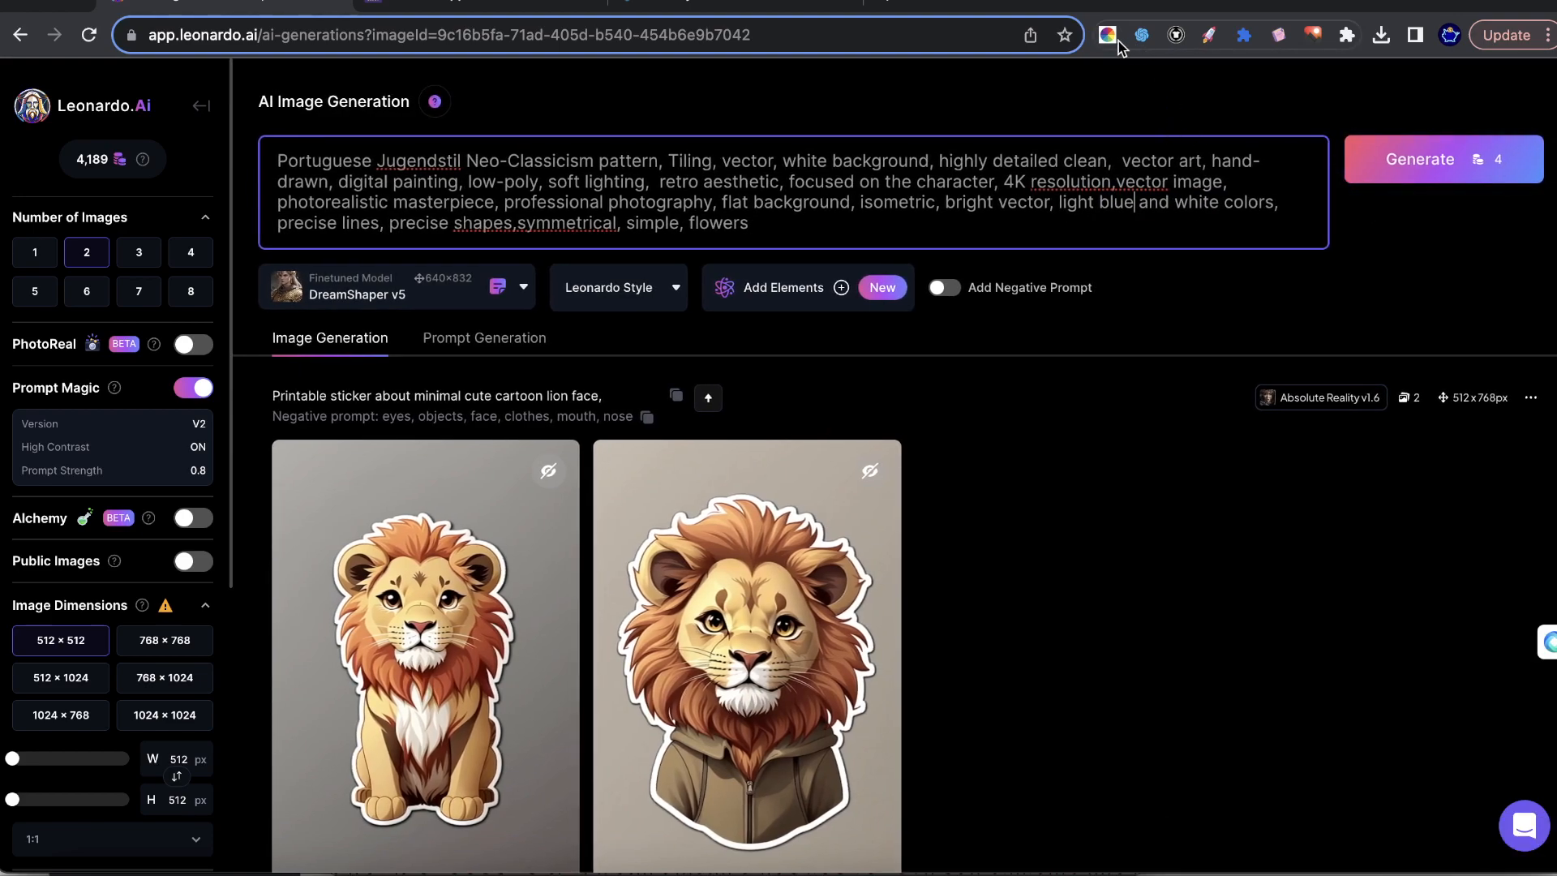
Generate several random palettes with the Ai Color Palette Generator extension and export the last one to PNG.
click(1107, 35)
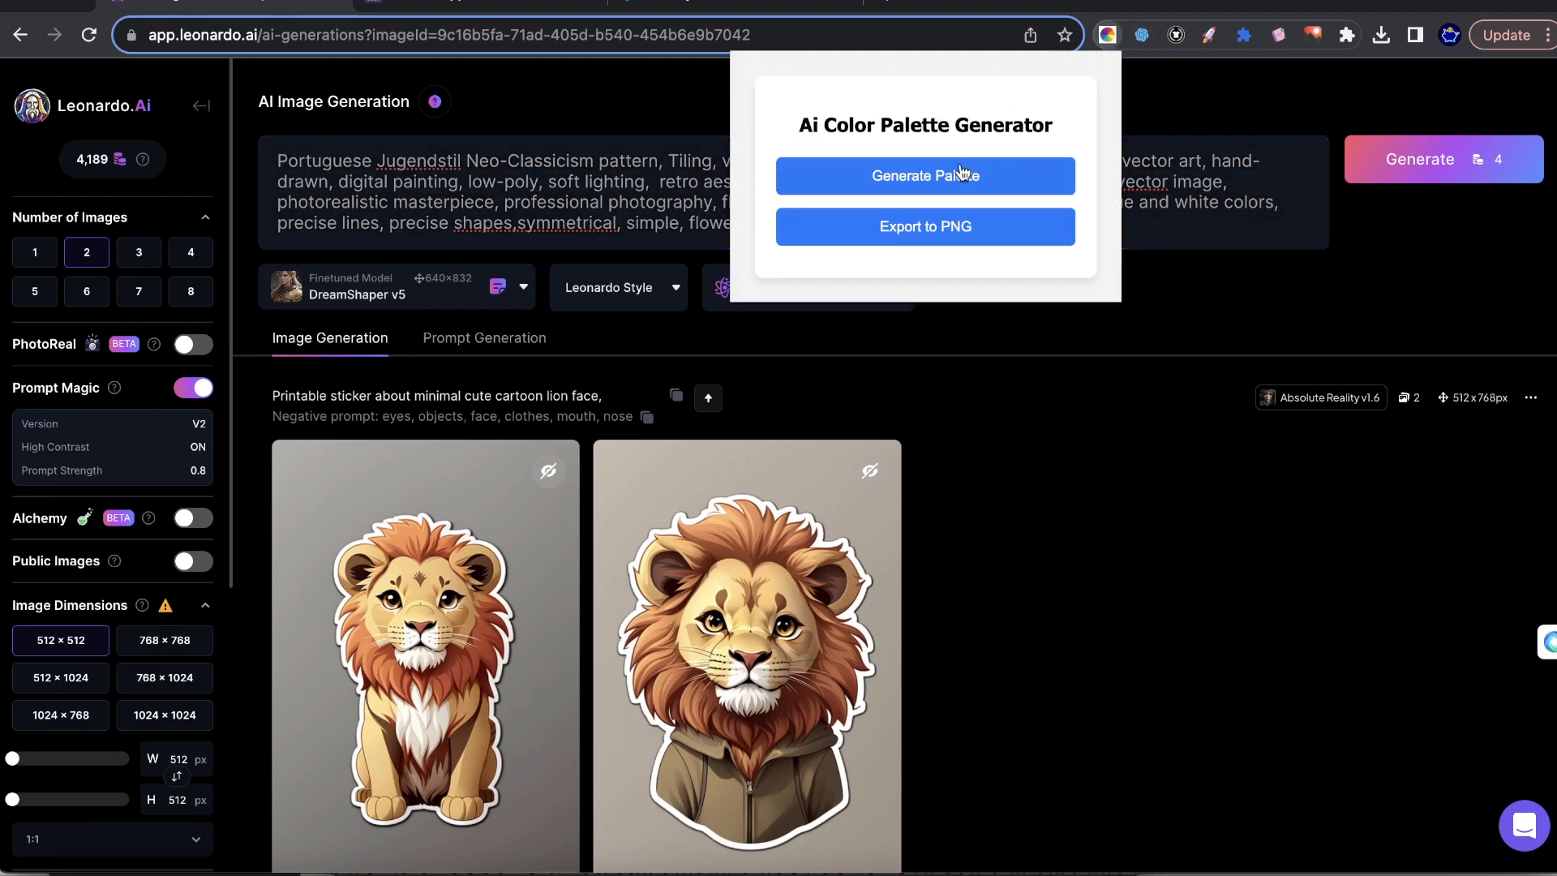
click(900, 178)
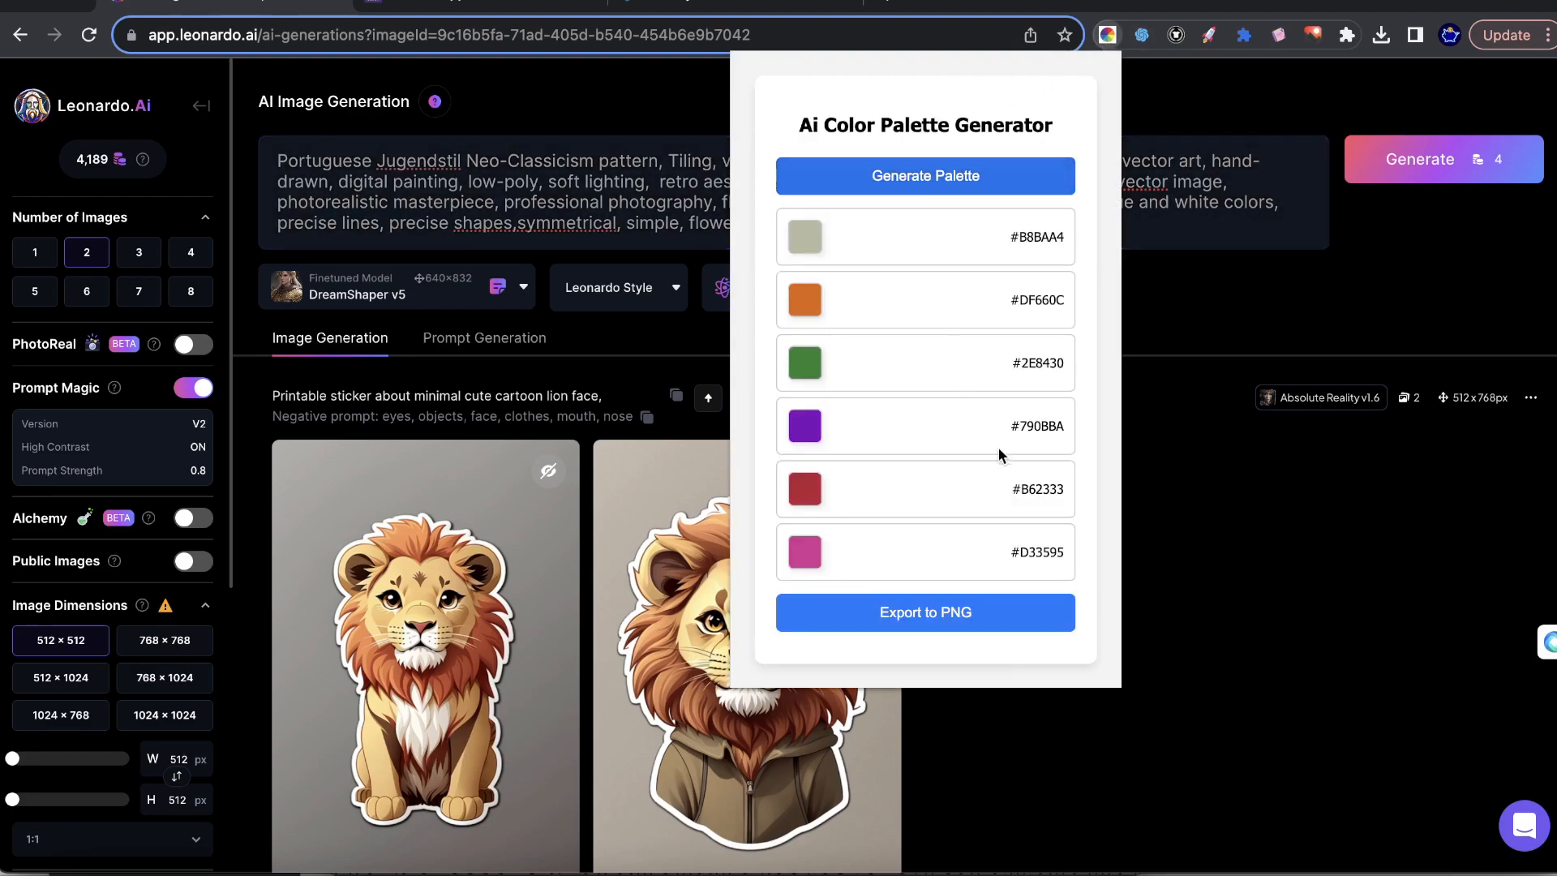
click(950, 180)
click(950, 181)
click(950, 182)
click(950, 182)
click(950, 182)
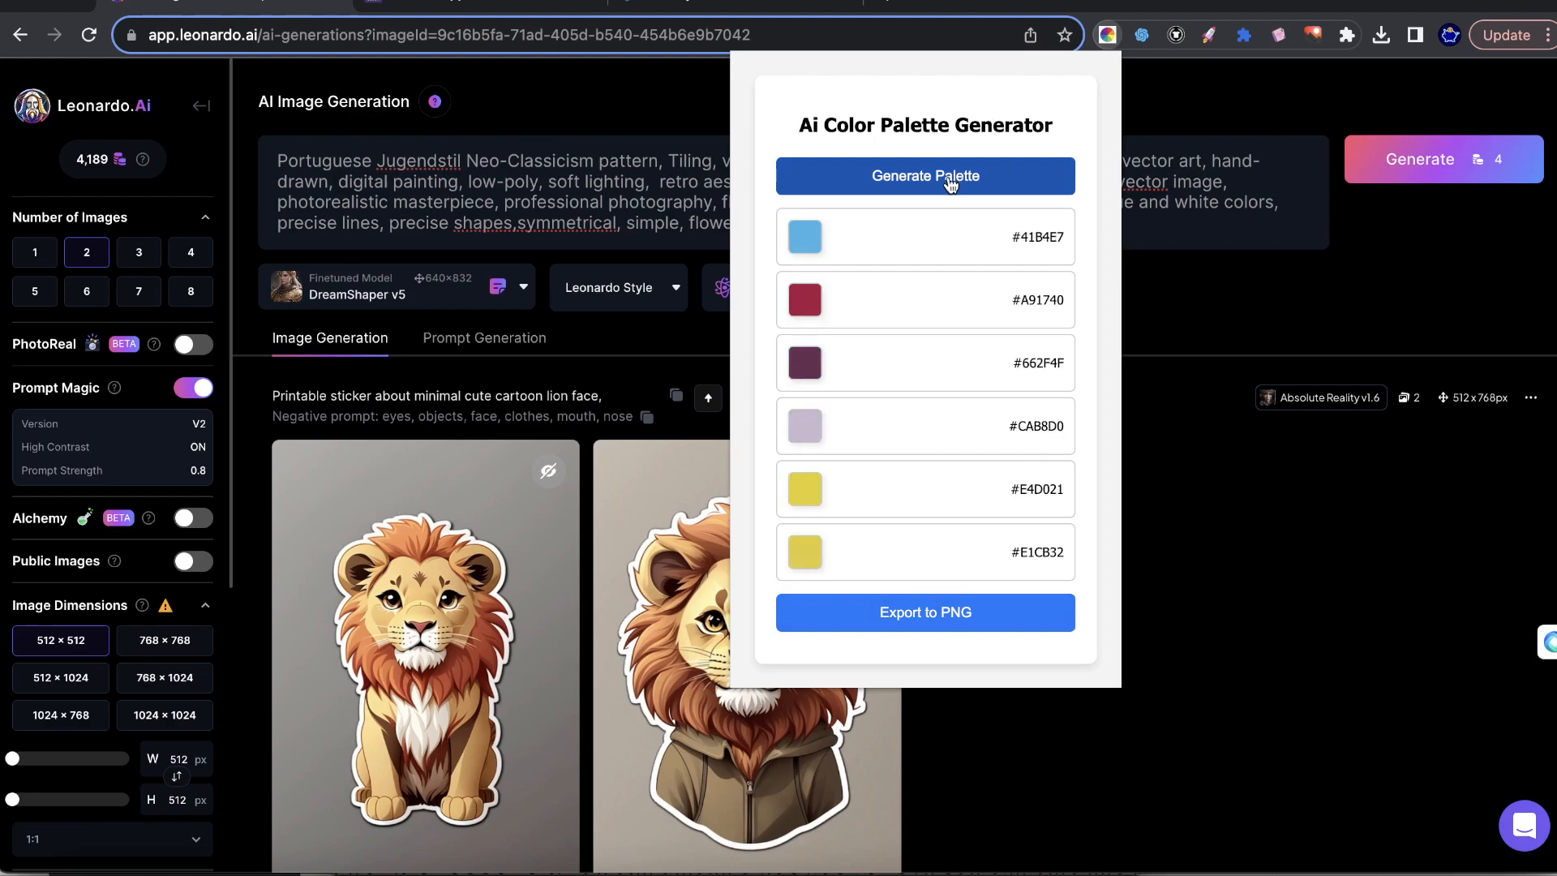
click(950, 182)
click(934, 612)
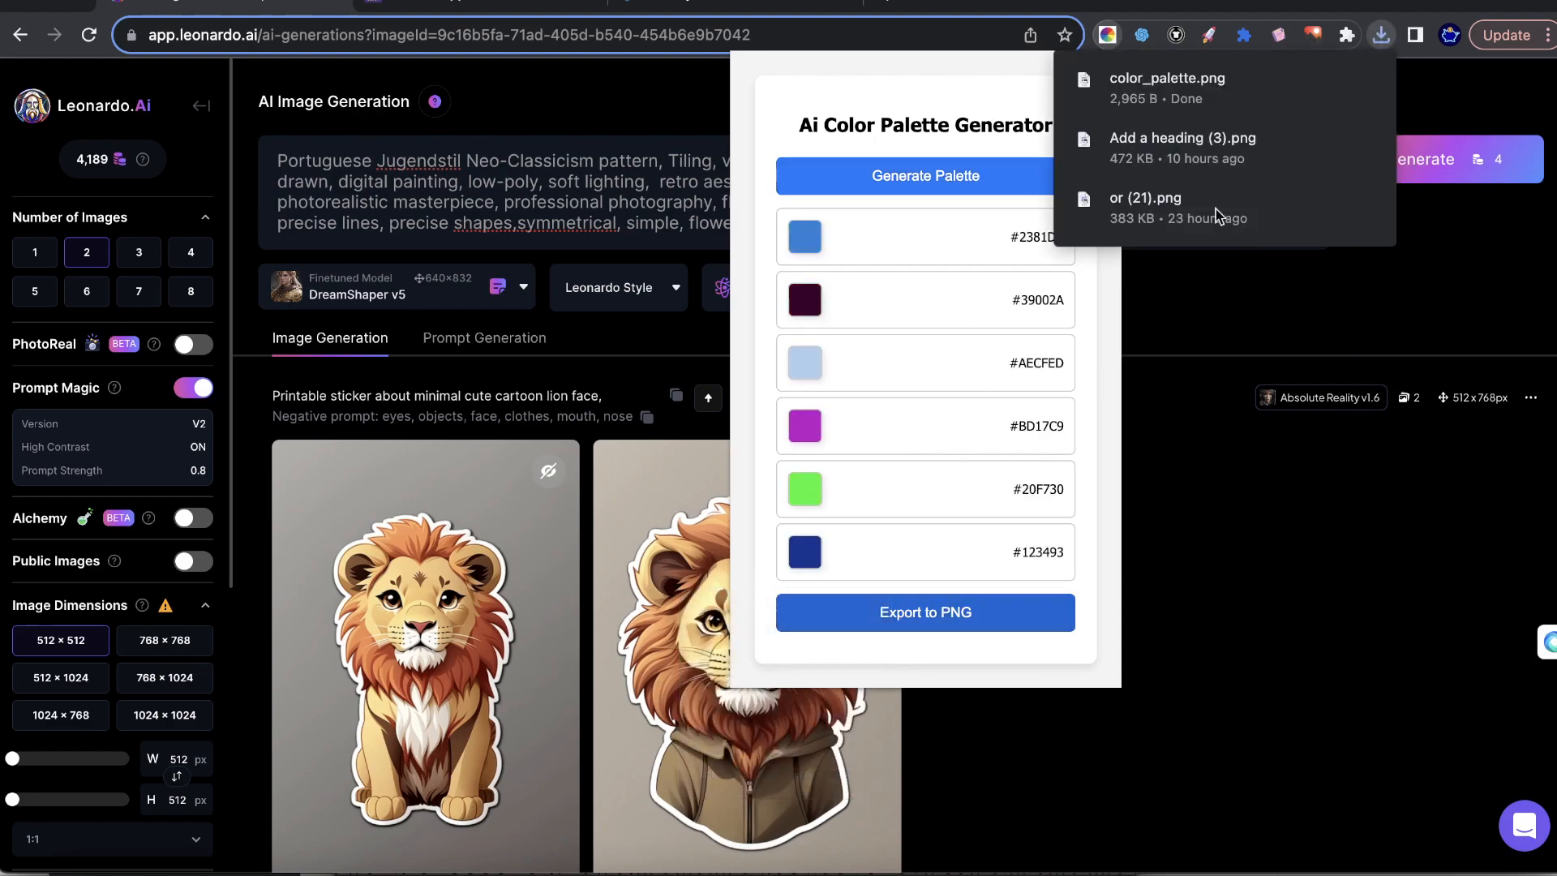
Open the downloaded color_palette.png to view its swatches, then return to the Leonardo.Ai page.
click(1230, 86)
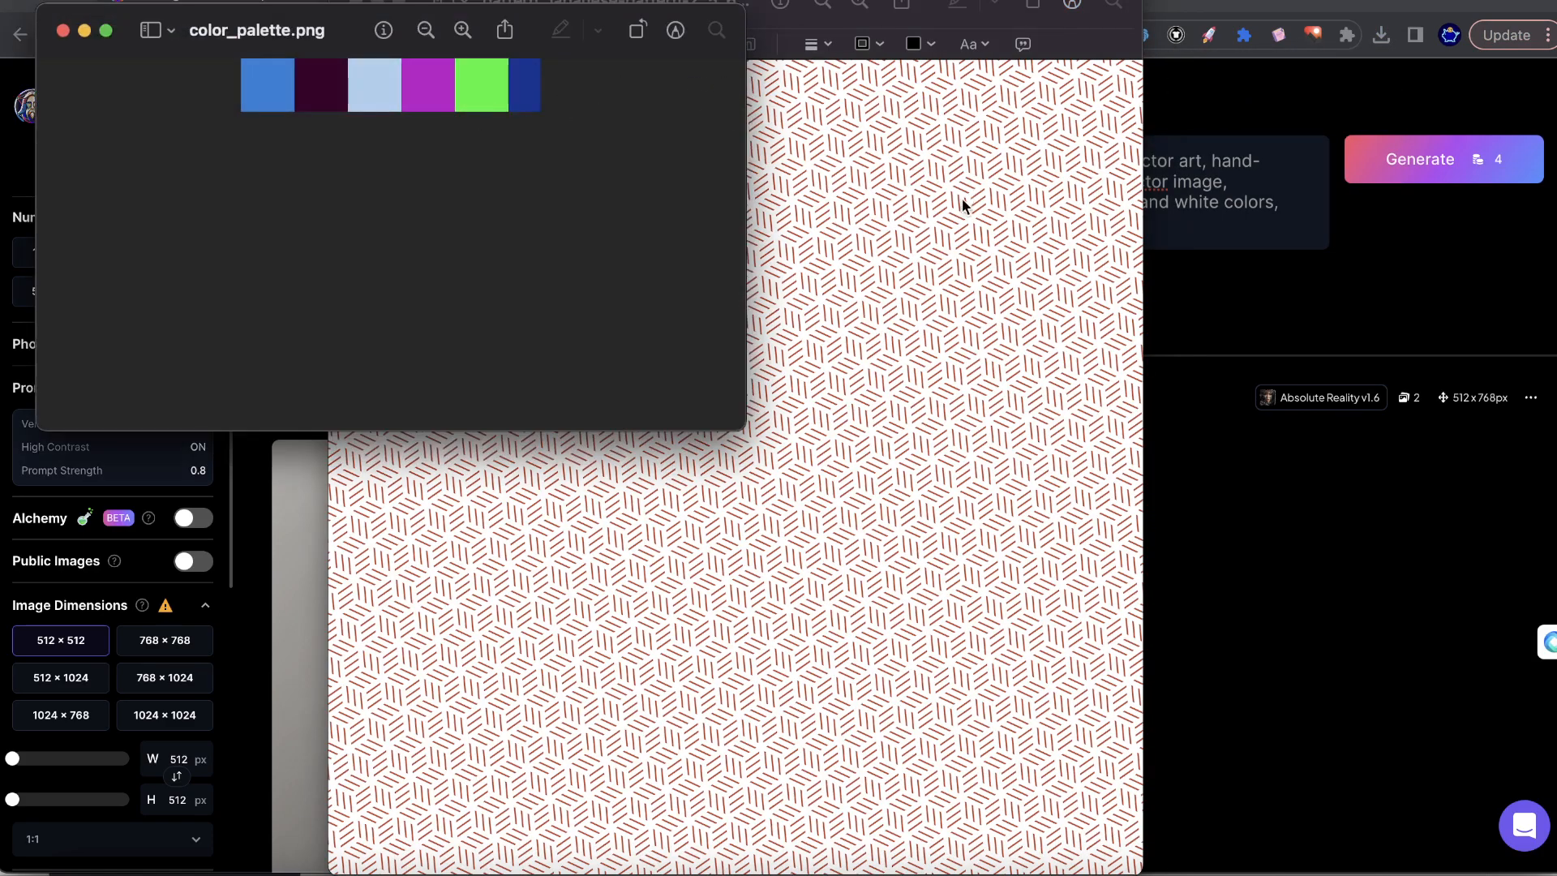
click(961, 204)
click(1338, 278)
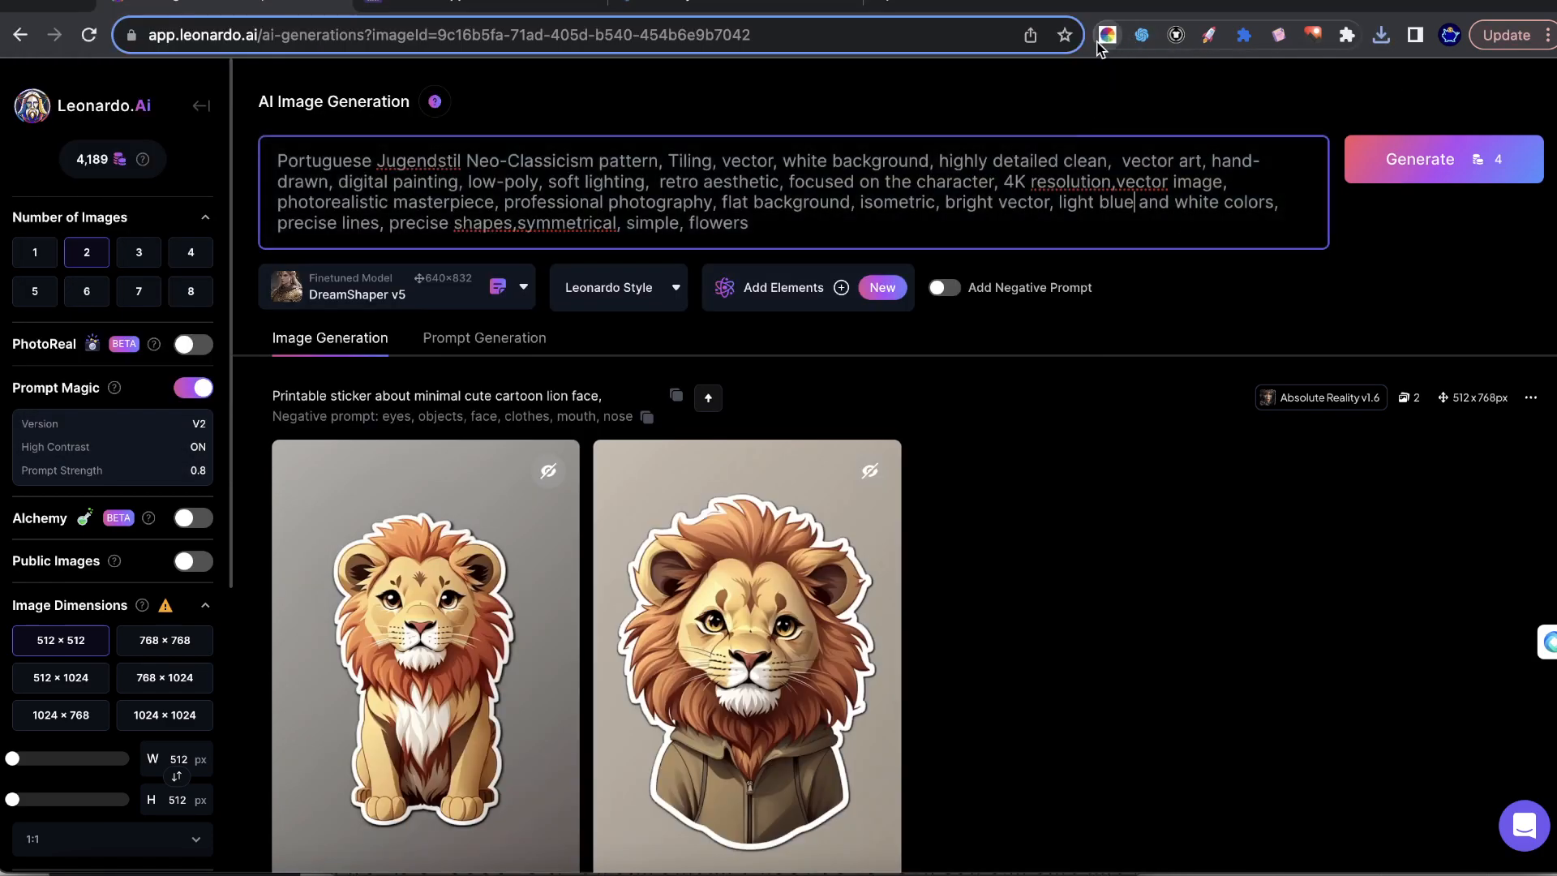
Generate another series of palettes in the Ai Color Palette Generator to compare colors, then close it.
click(1106, 35)
click(948, 177)
click(948, 177)
click(949, 177)
click(948, 177)
click(948, 176)
click(948, 177)
click(948, 177)
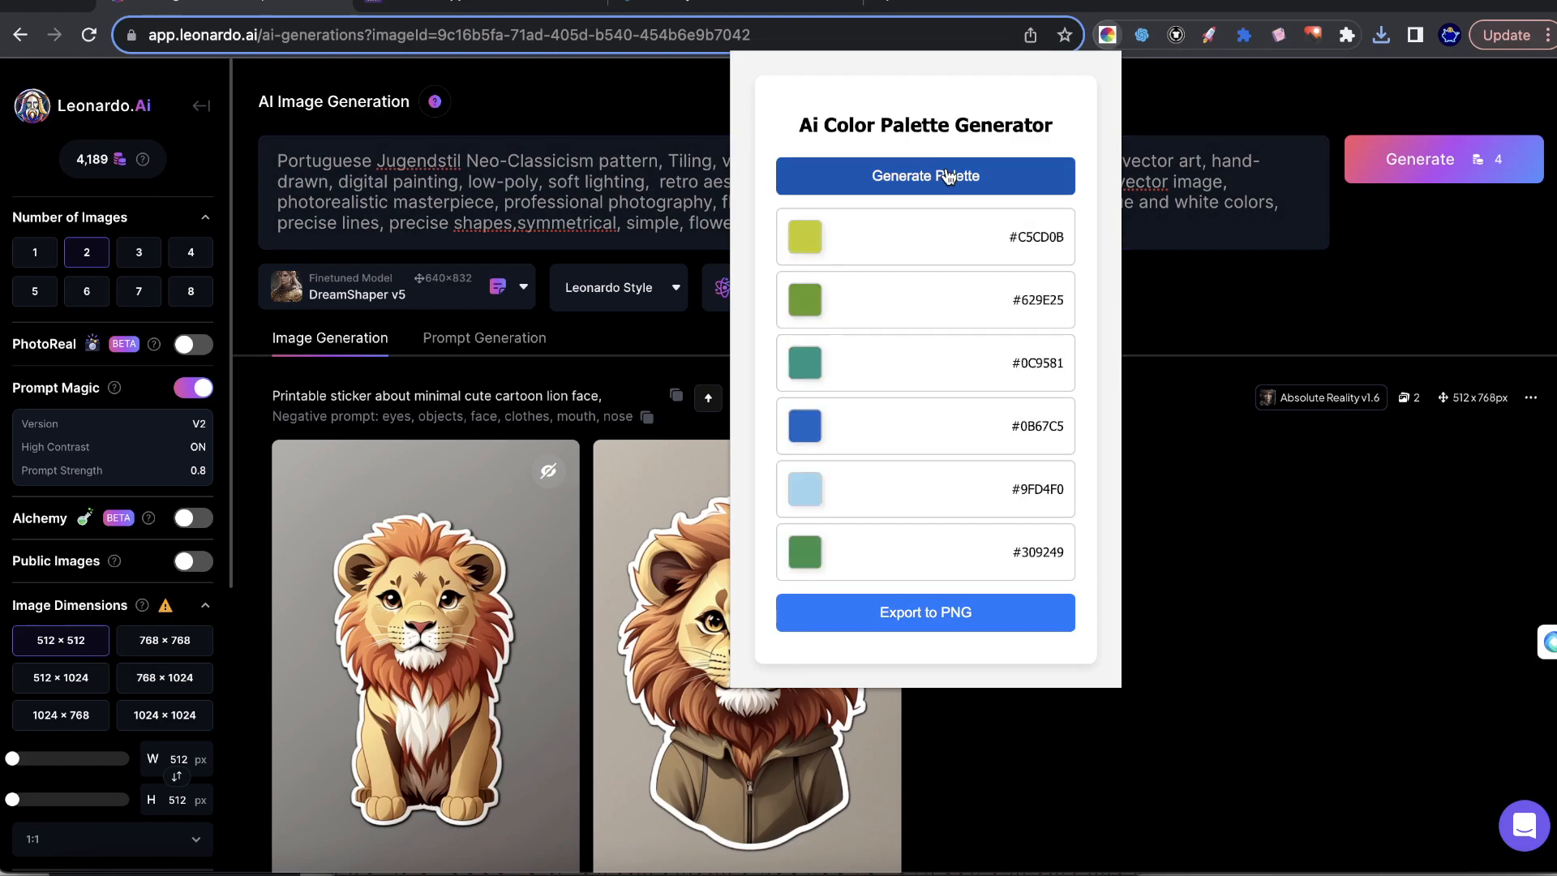
click(996, 183)
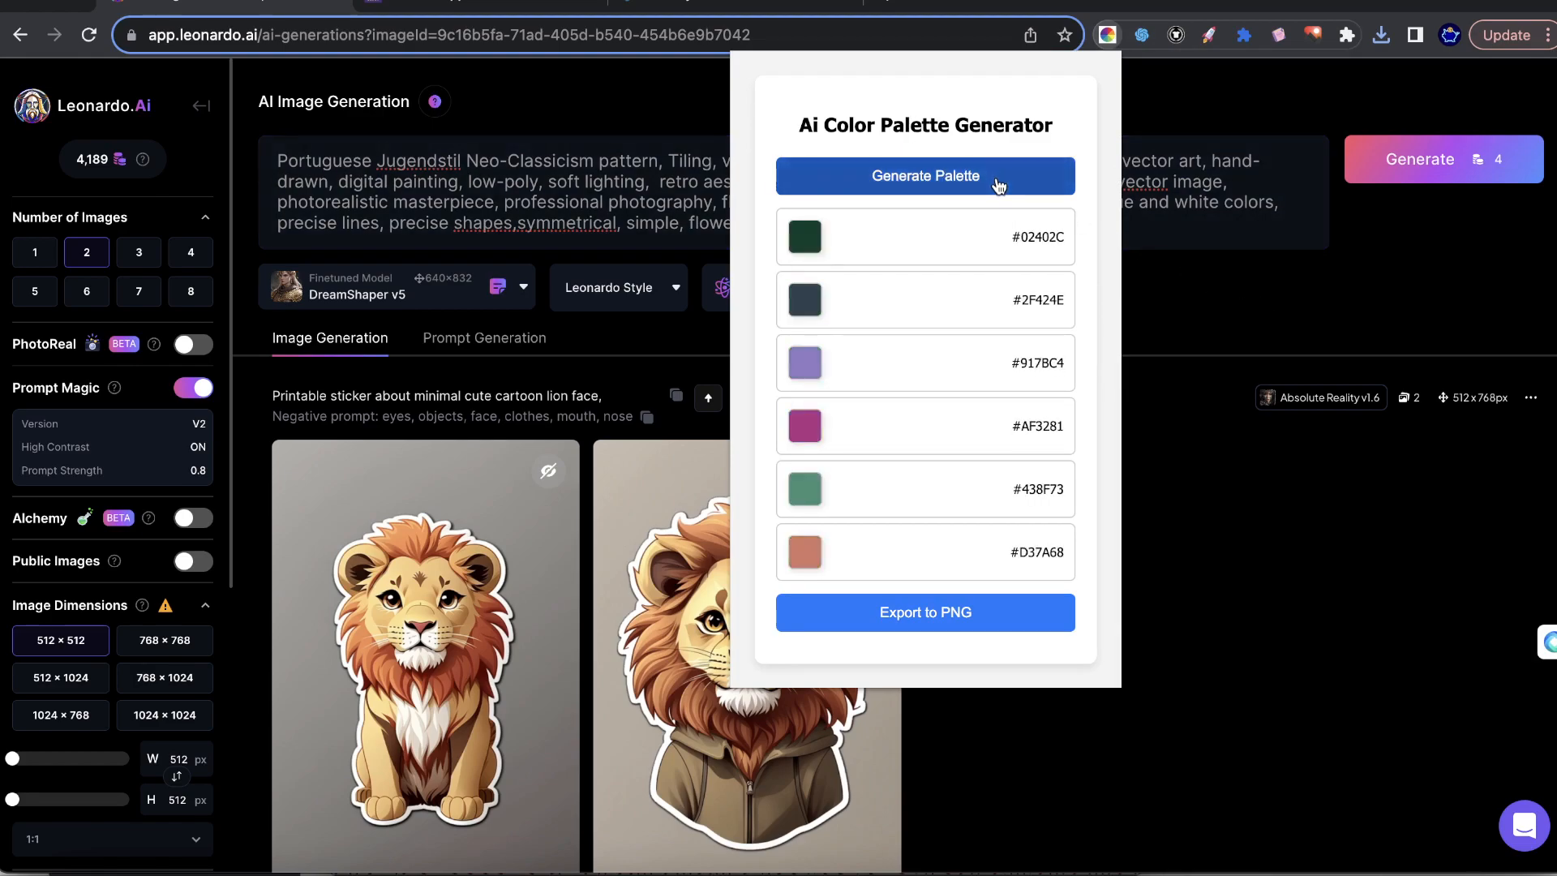
click(1289, 309)
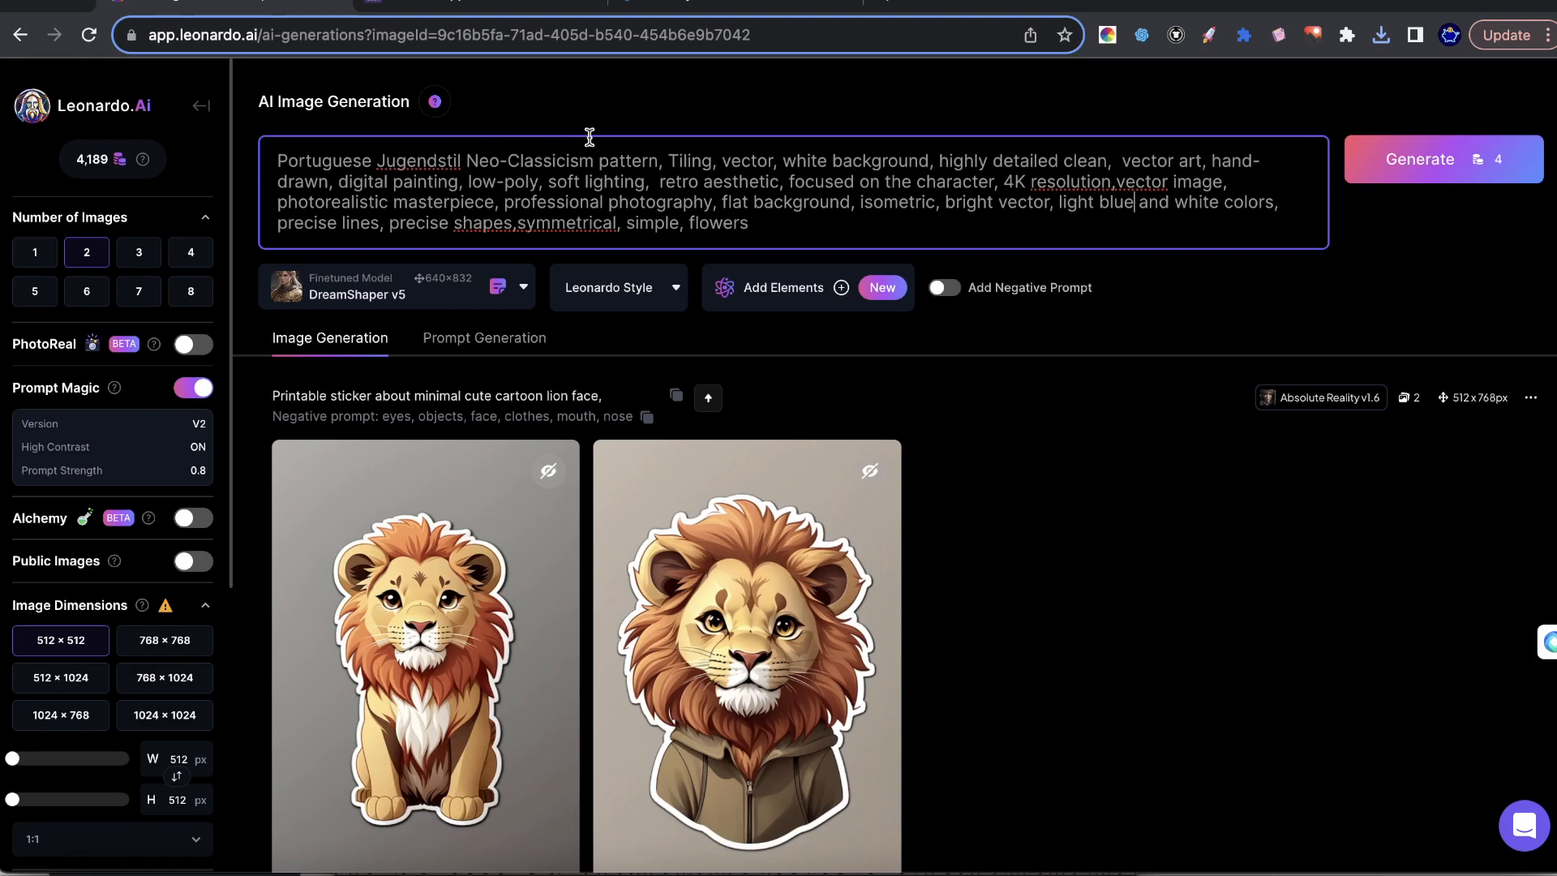
Highlight the "Portuguese Jugendstil" opening and then the rest of the prompt to review its wording.
drag(274, 160, 378, 164)
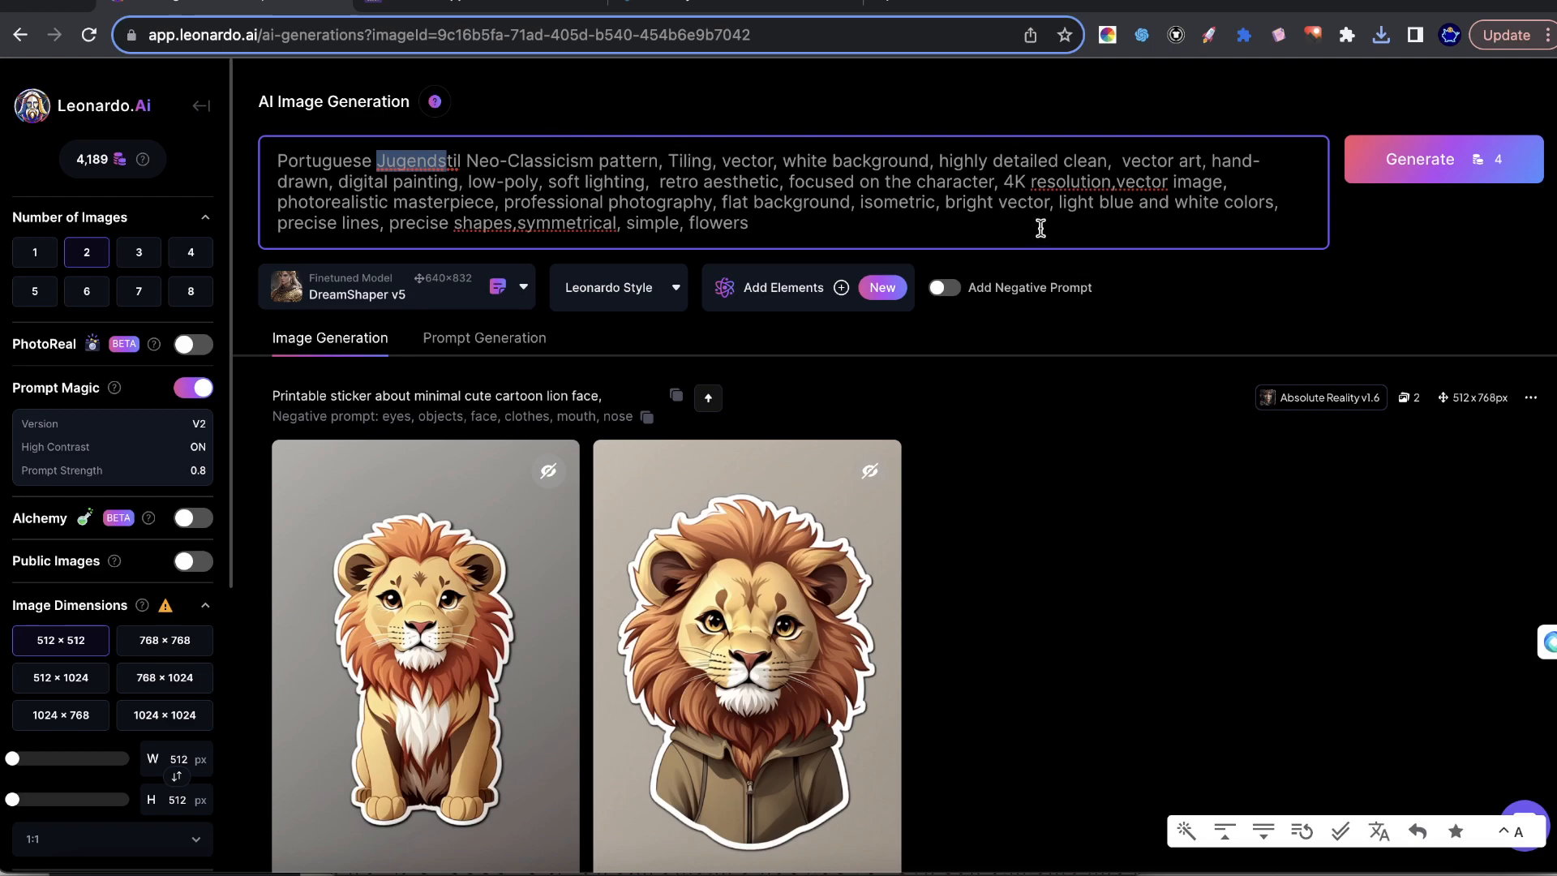
drag(1041, 232, 424, 134)
click(635, 167)
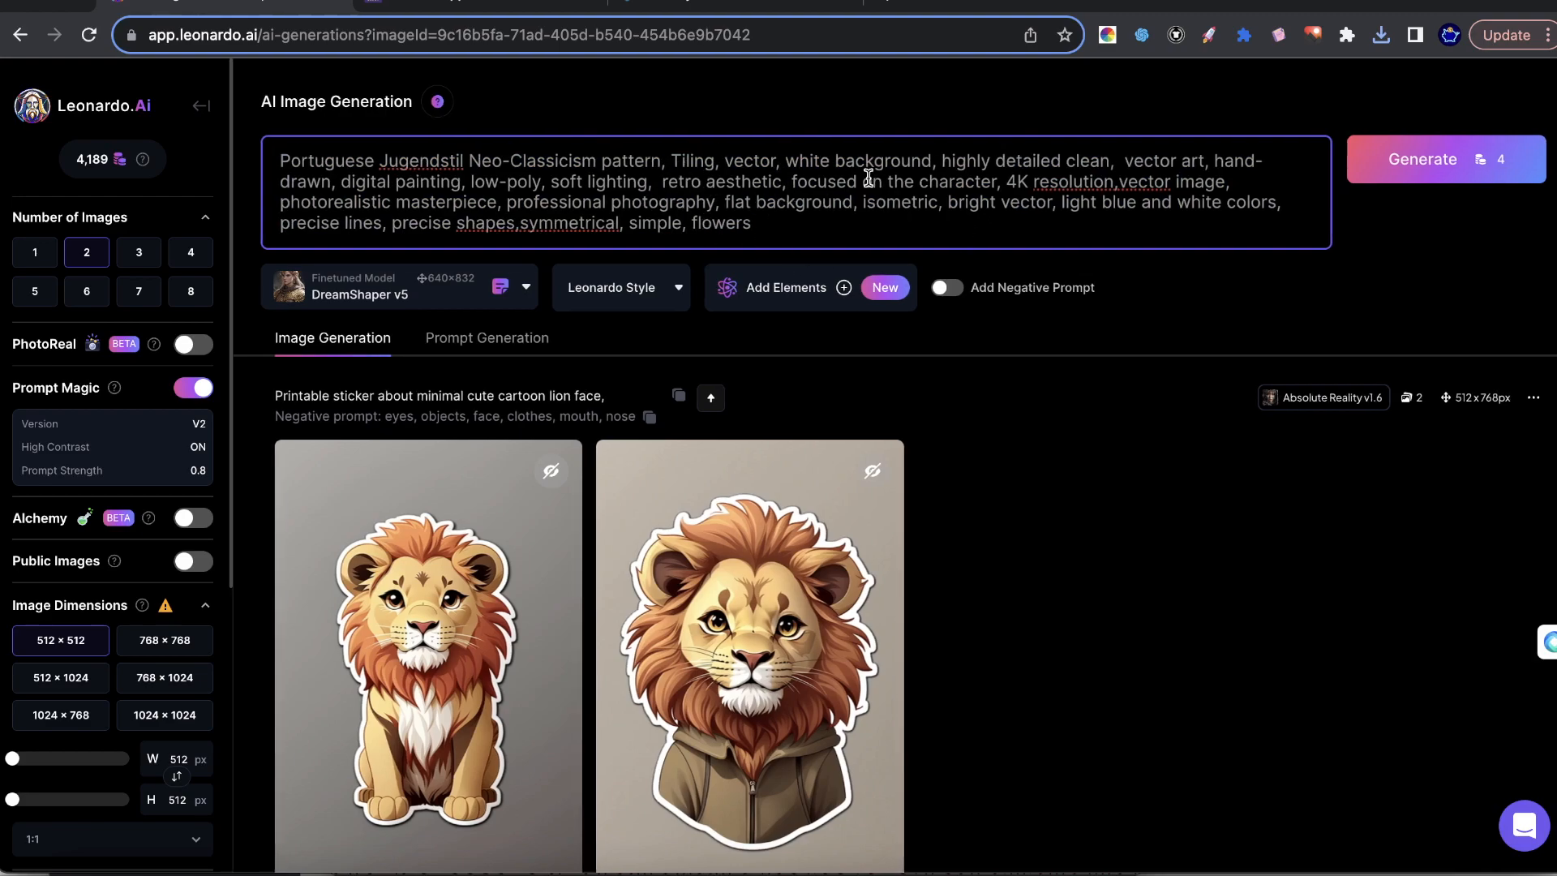
Browse the ready-made prompts in the AI Image Generation Prompts extension using light mode, then close it.
click(1277, 37)
scroll(1220, 115, down, 2)
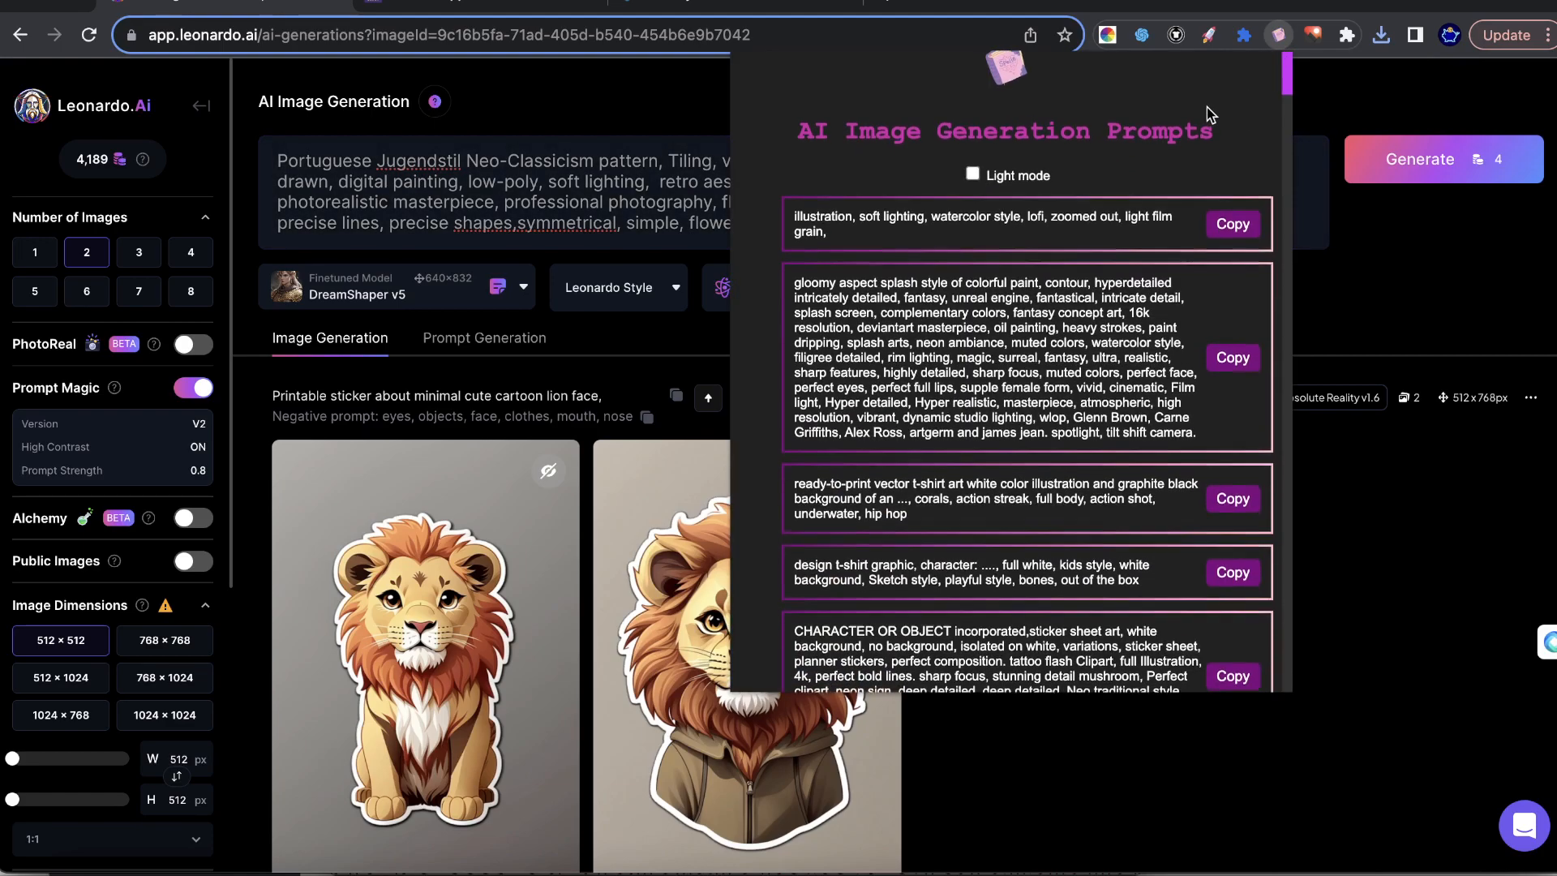
click(984, 164)
scroll(1042, 132, up, 1)
scroll(1078, 178, down, 14)
scroll(1103, 198, down, 20)
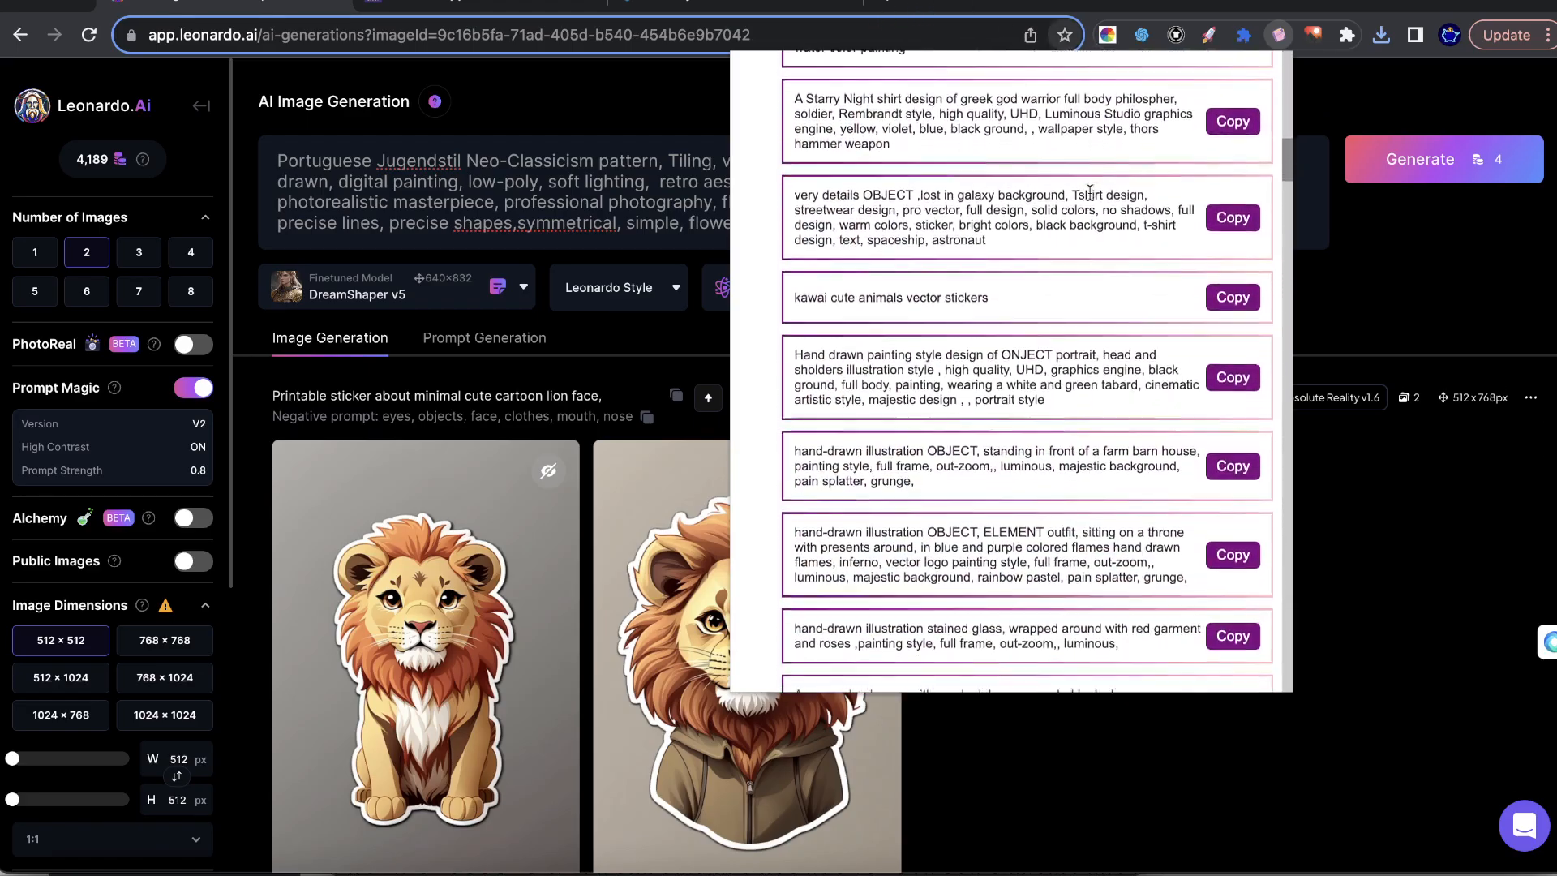
scroll(1080, 170, down, 20)
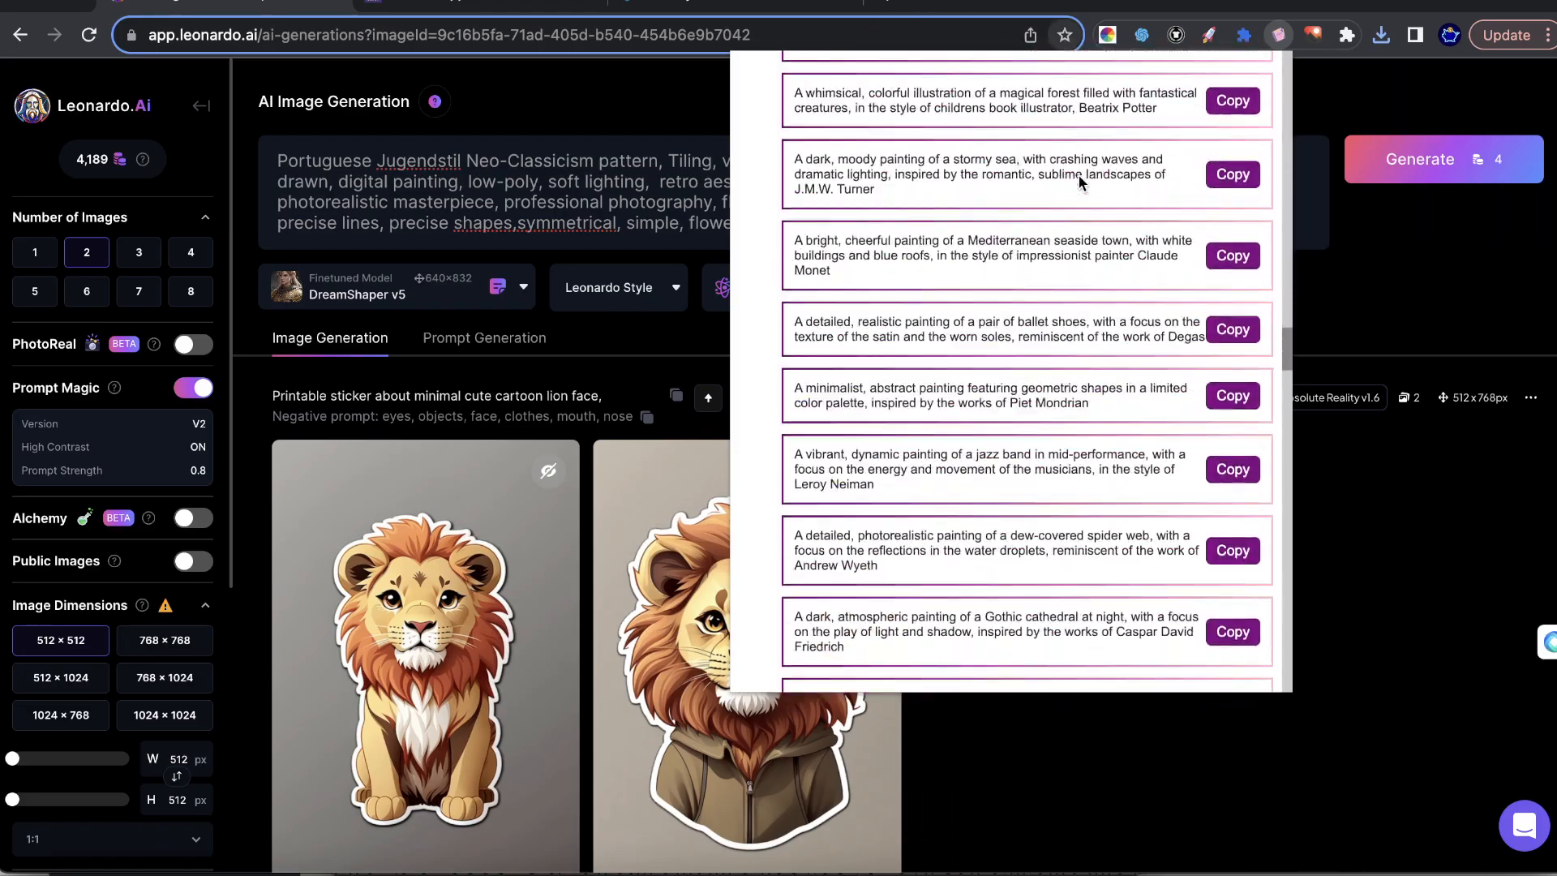
scroll(1079, 183, up, 20)
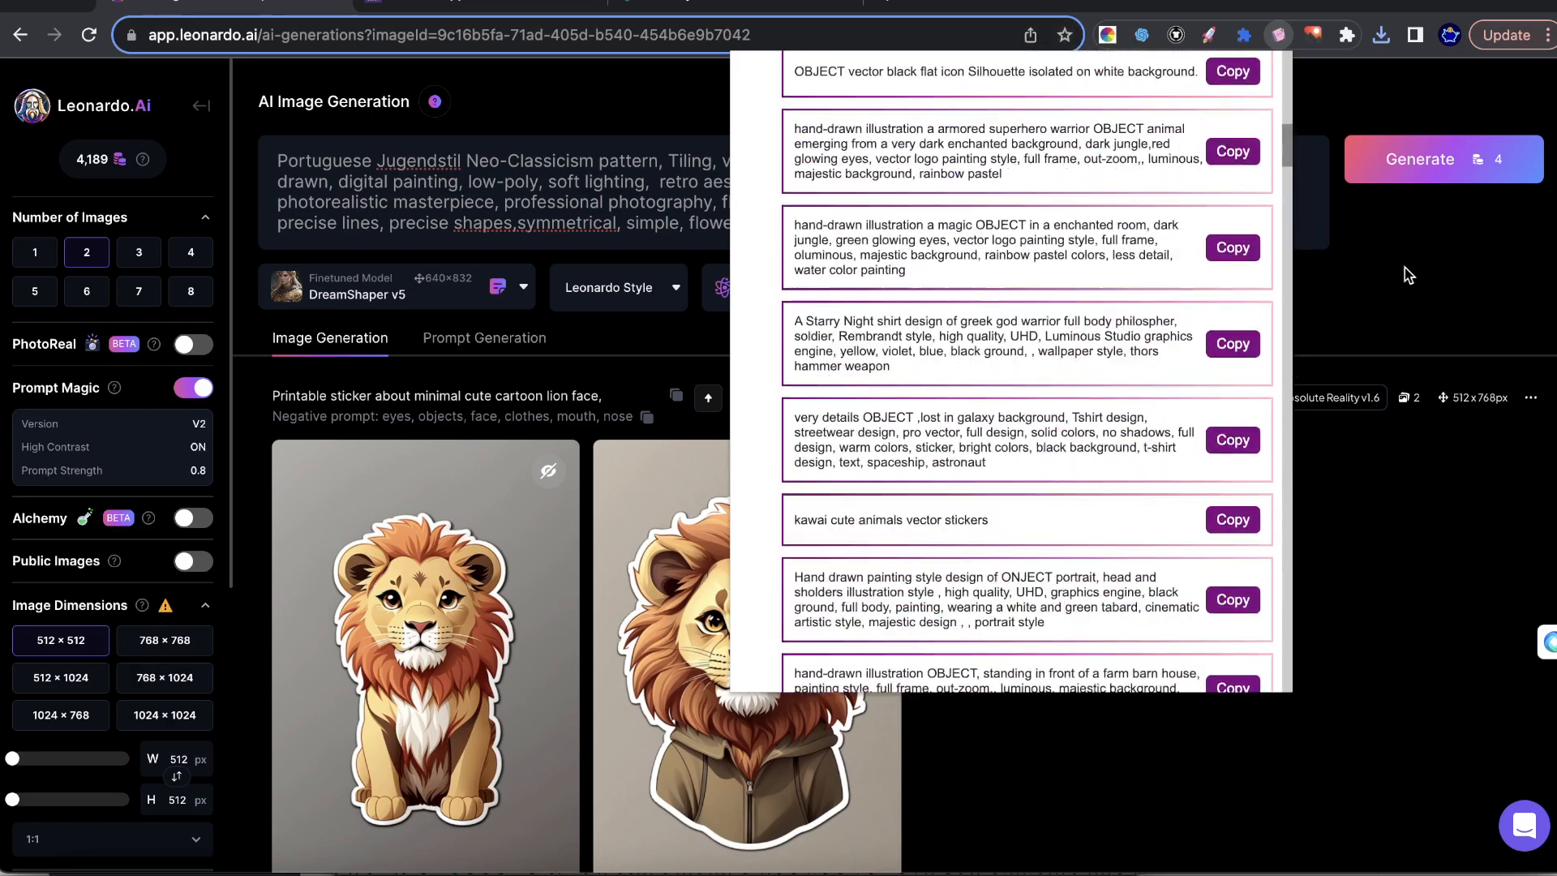
click(1406, 271)
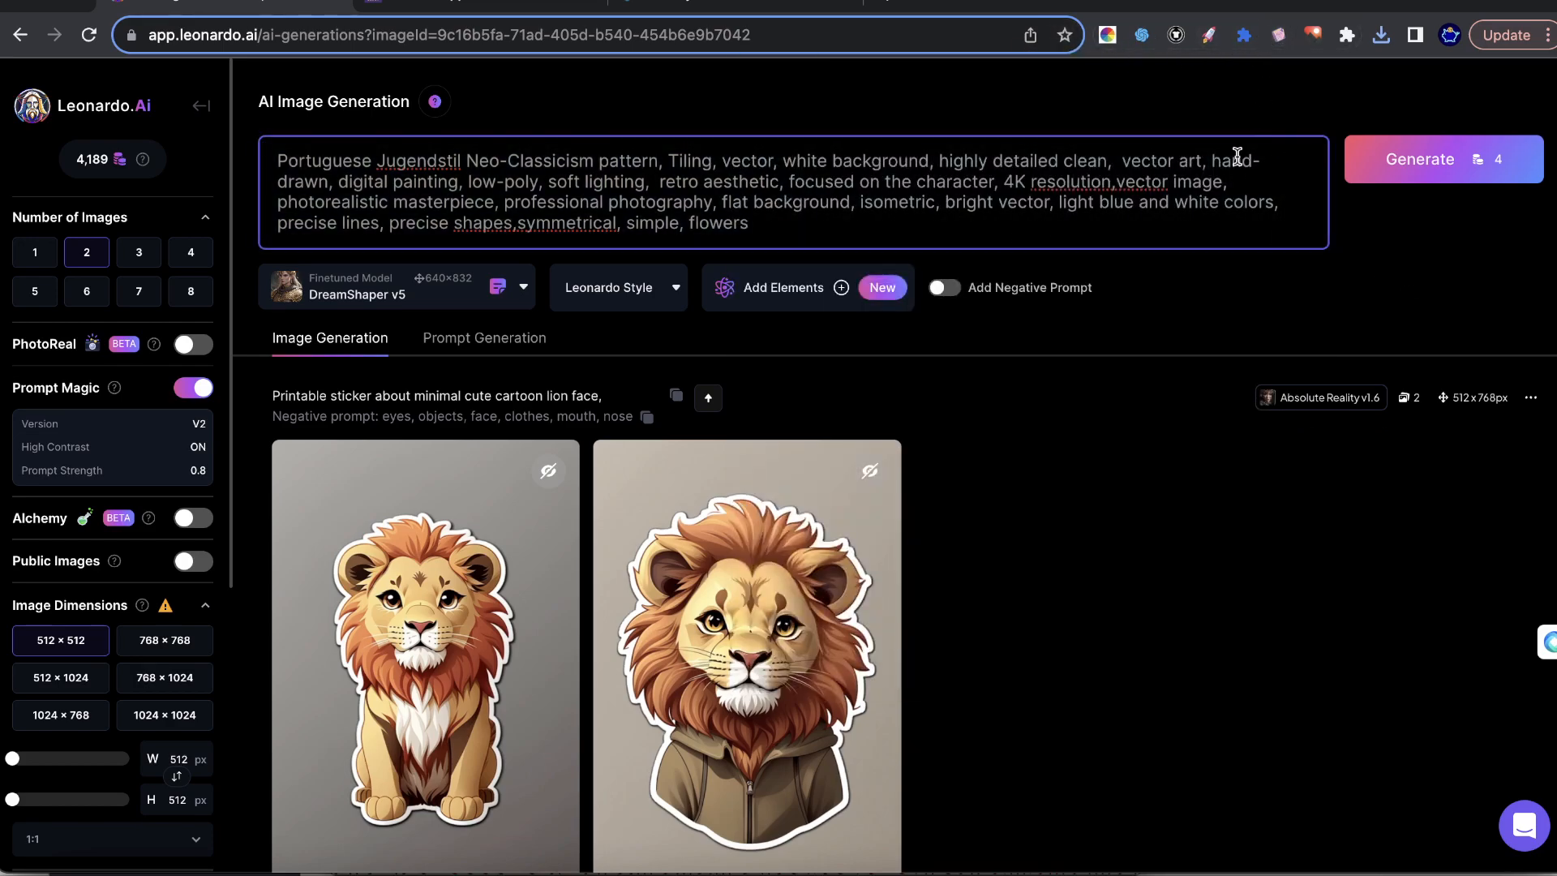
Copy "A vibrant, fauvist painting" from the AI Image Generation Prompts extension and insert it after "professional photography," in the prompt.
click(1278, 35)
scroll(1192, 236, down, 20)
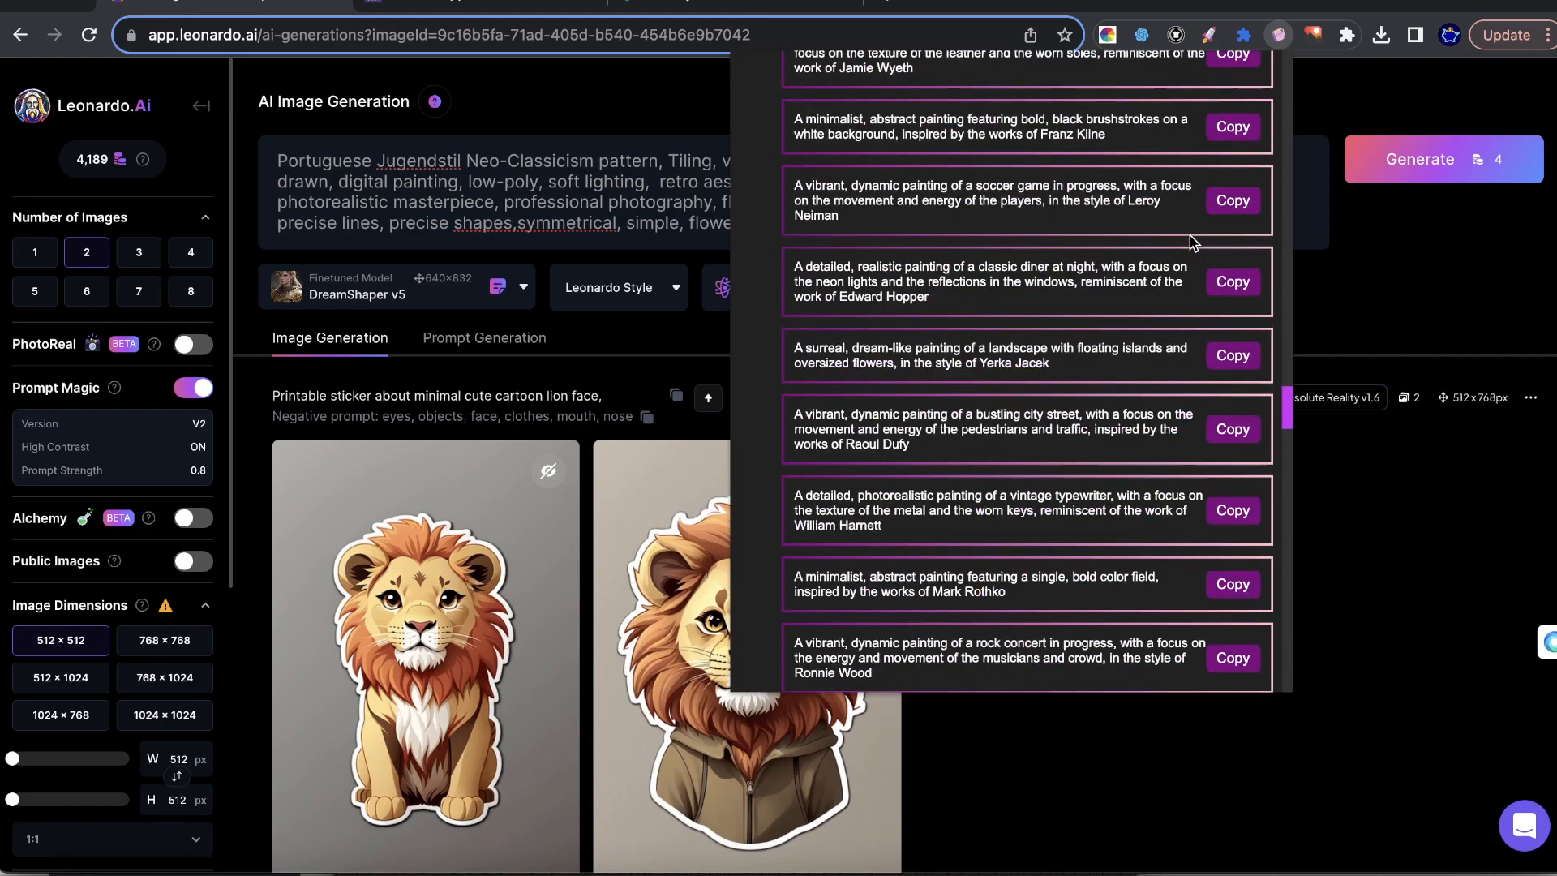
drag(794, 408, 934, 402)
key(super+c)
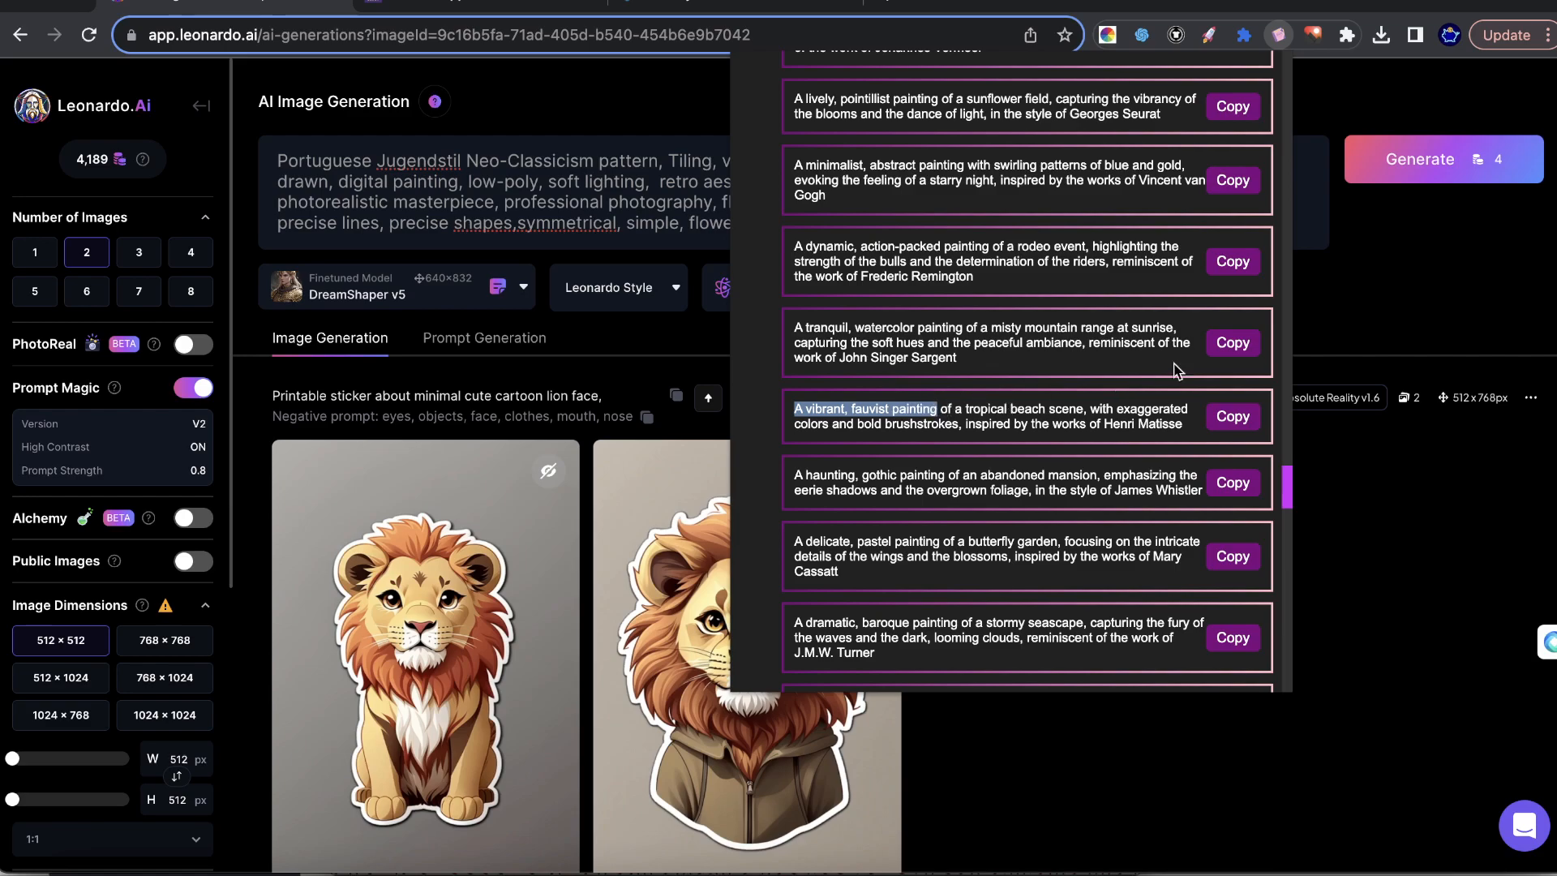
click(1375, 308)
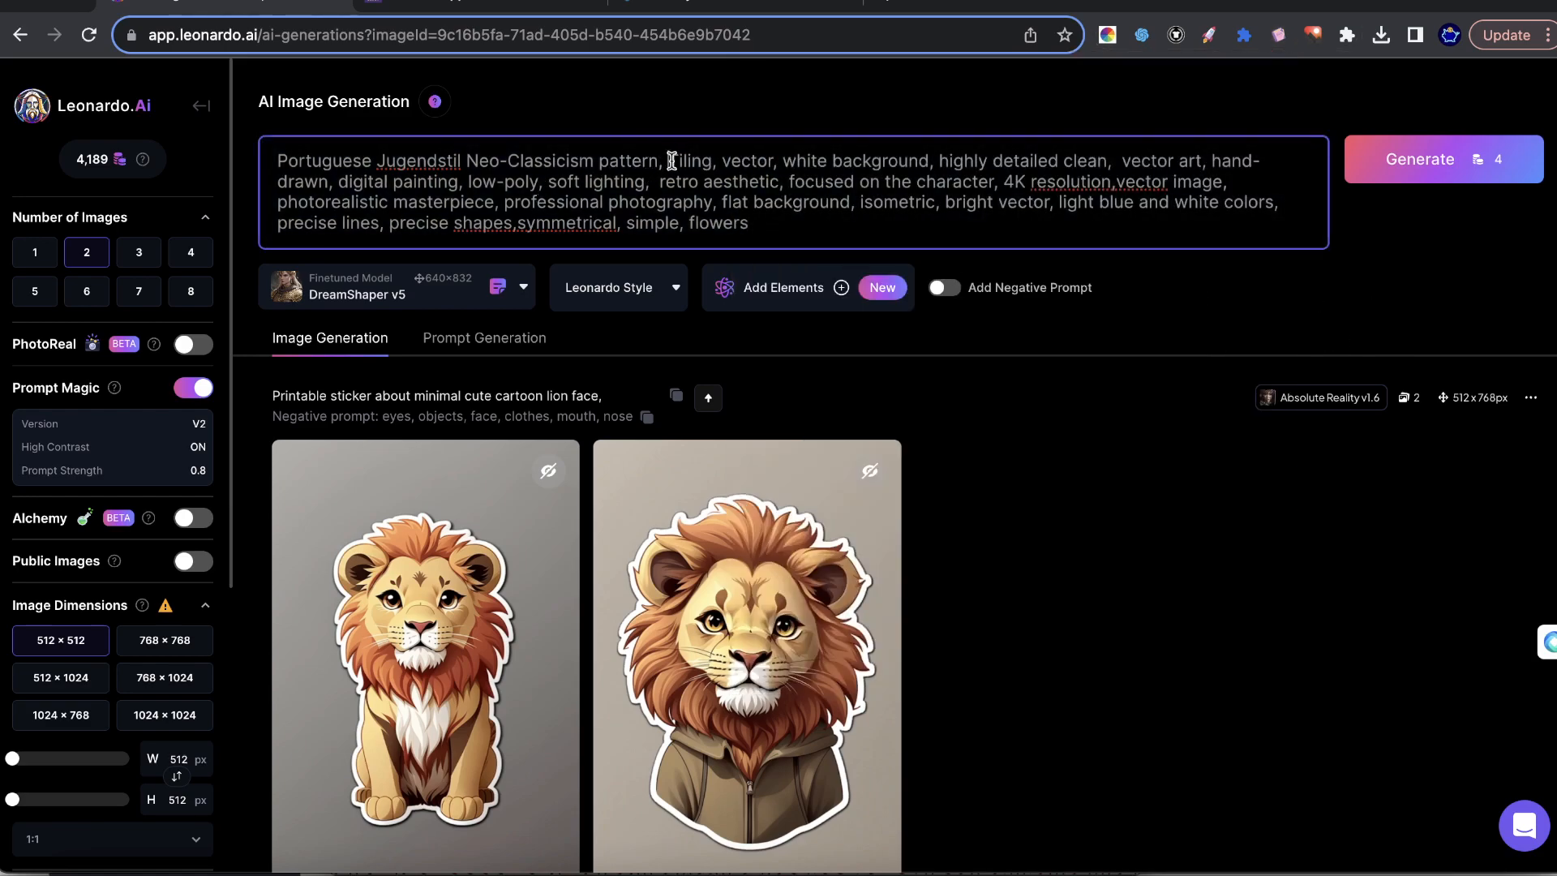
text(,)
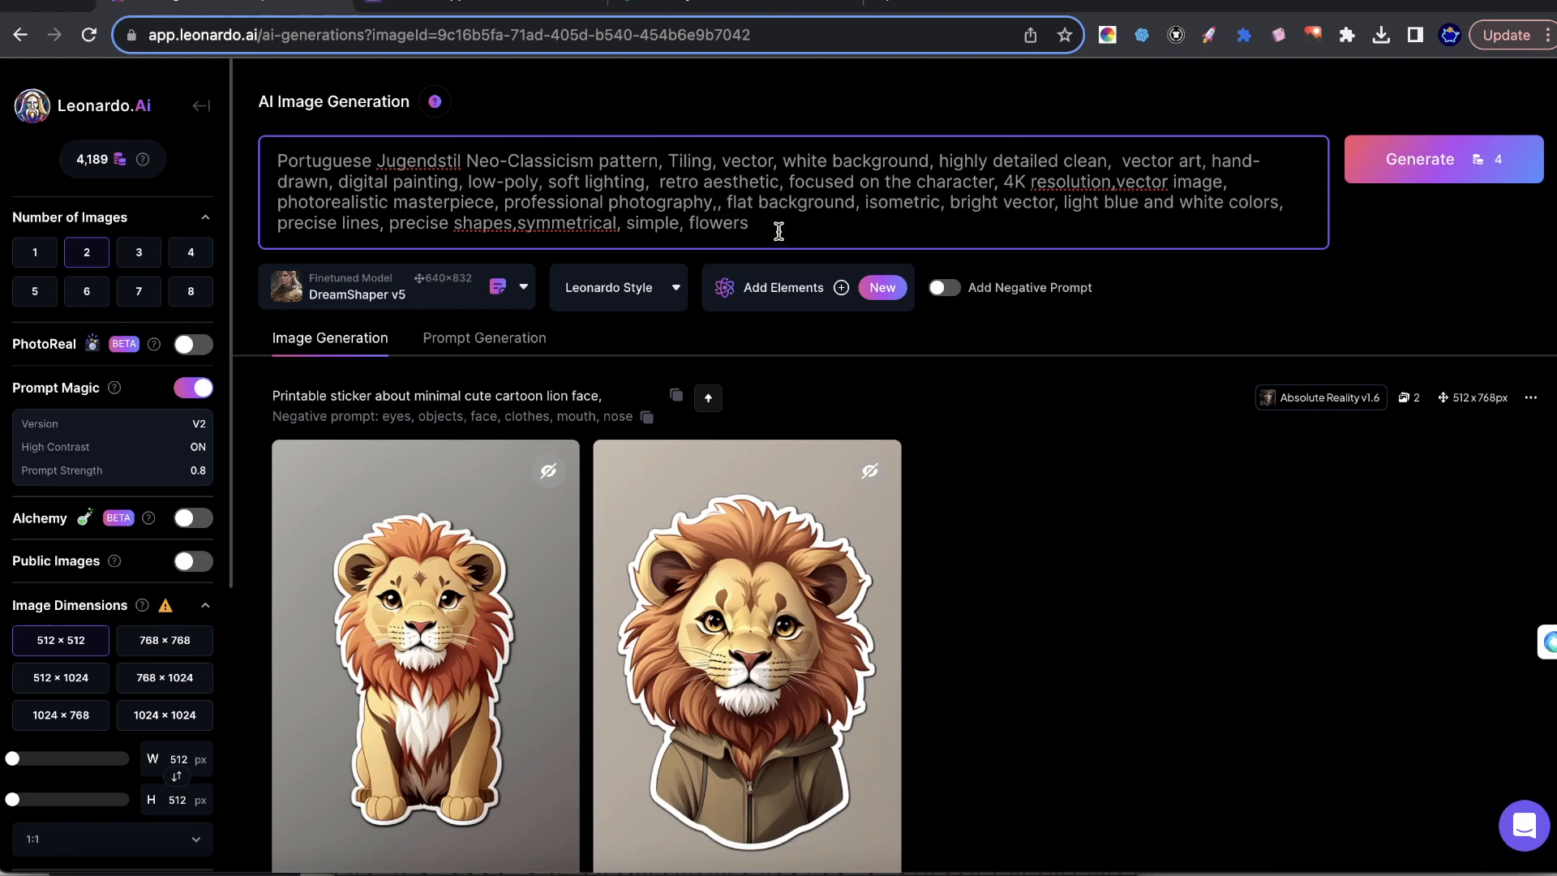
key(super+v)
click(1456, 251)
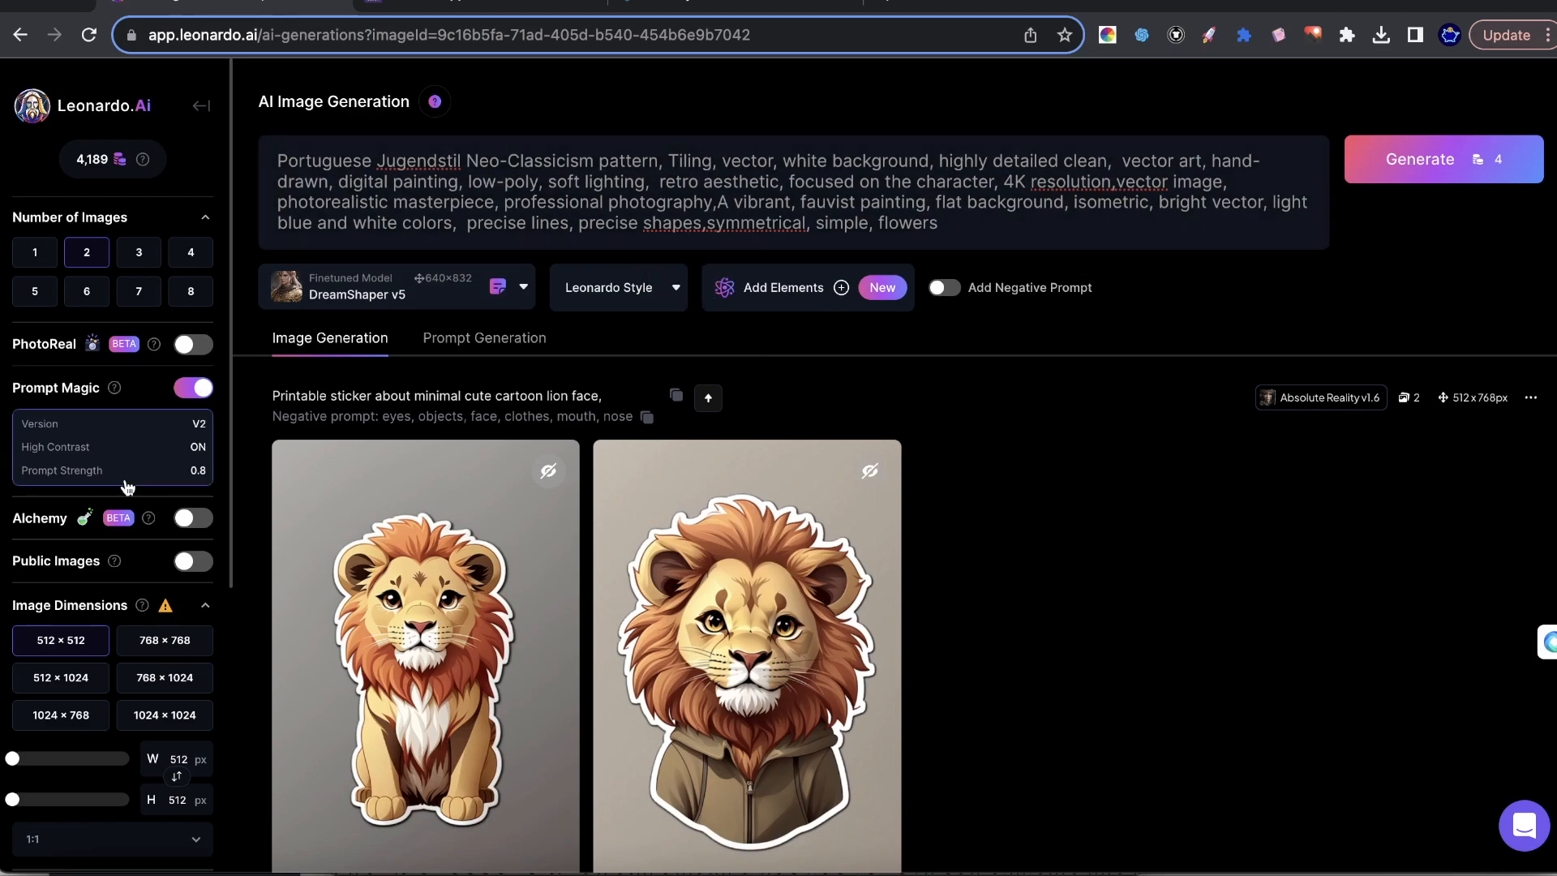
Check the Tiling setting, generate two 512 × 512 images from the edited prompt, and highlight part of its wording.
scroll(146, 499, down, 2)
scroll(149, 509, down, 3)
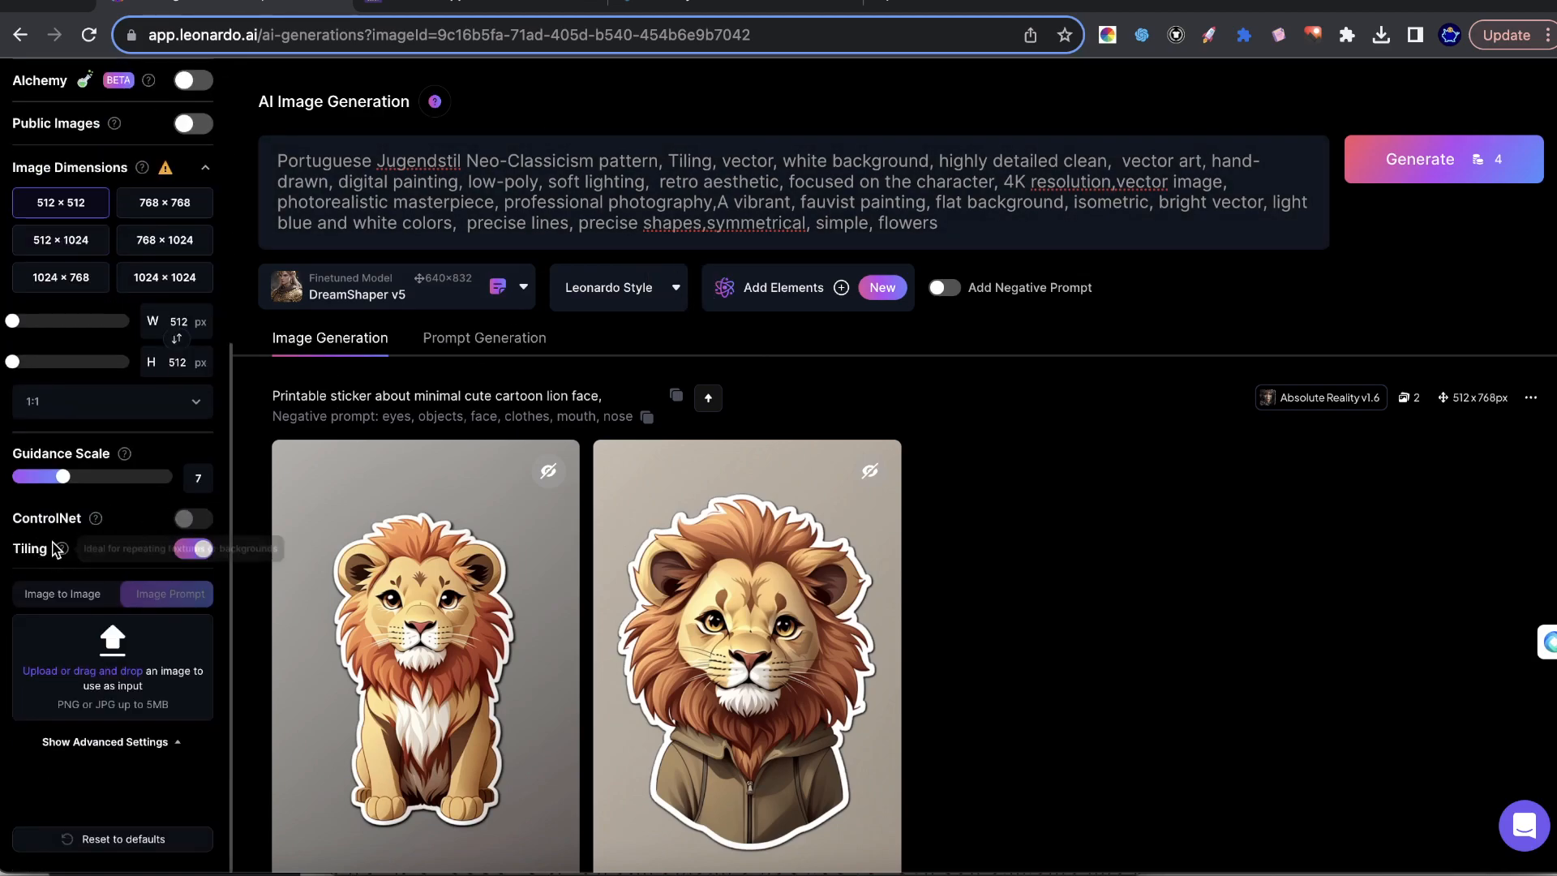
click(1403, 180)
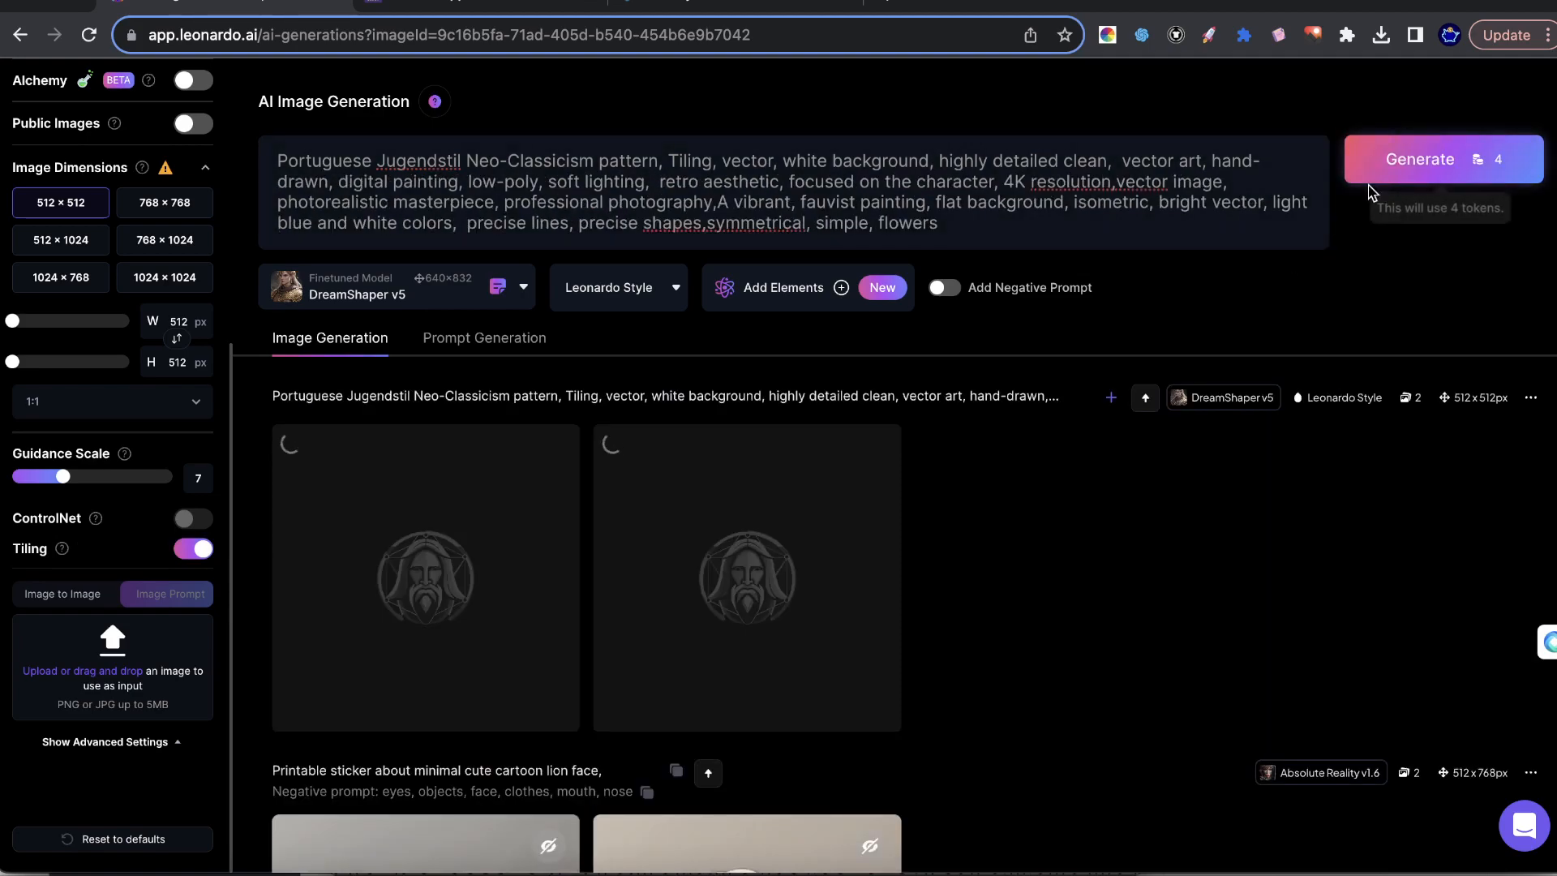
scroll(125, 403, up, 5)
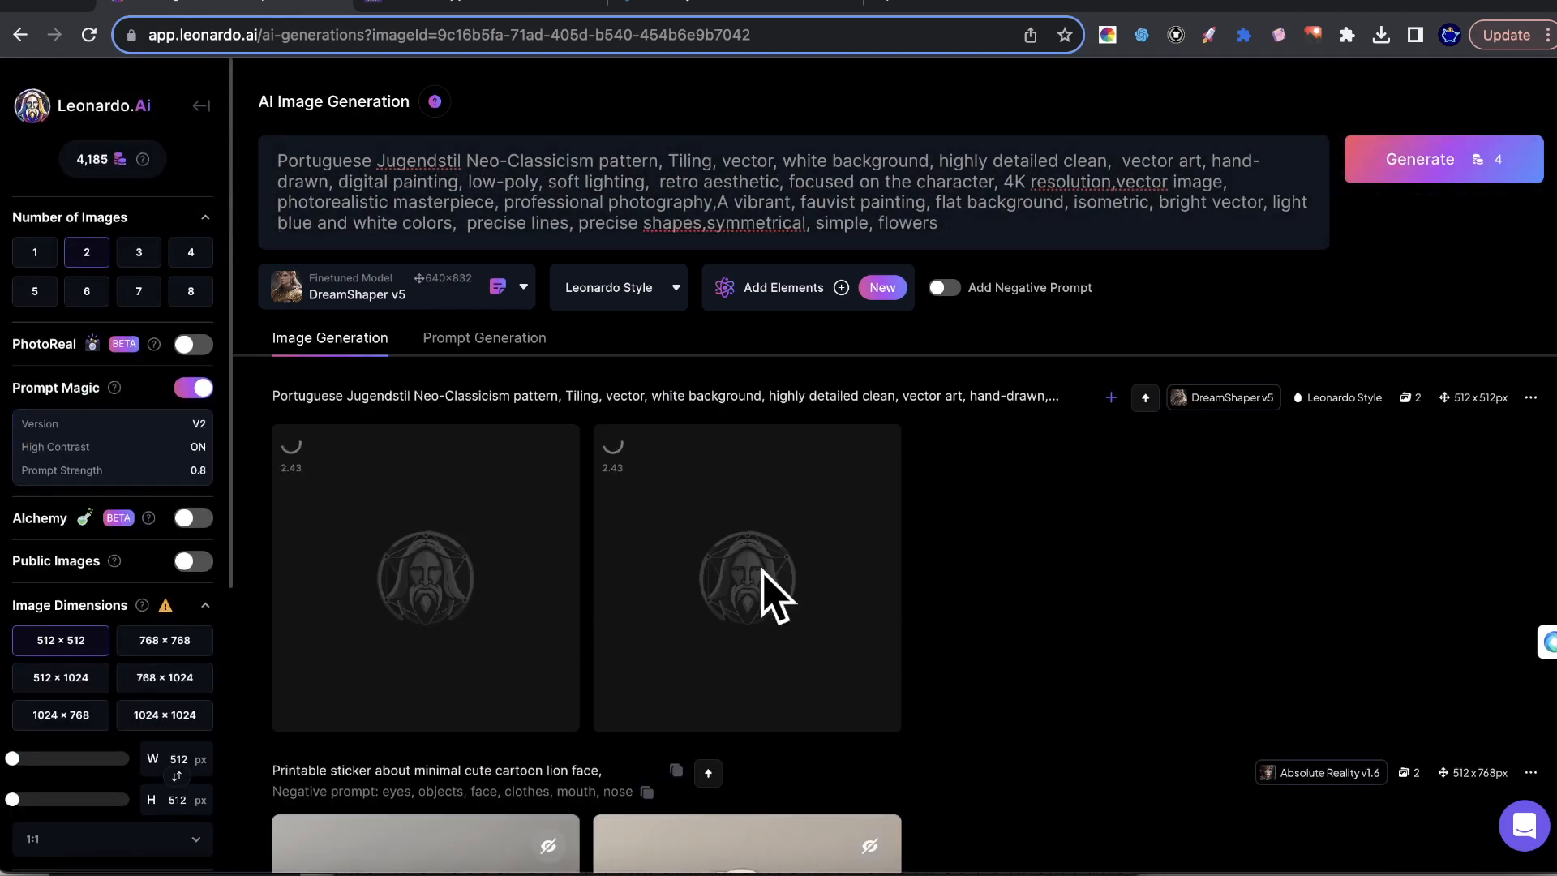
mouse_move(912, 182)
mouse_down()
mouse_move(762, 203)
mouse_move(456, 180)
mouse_up()
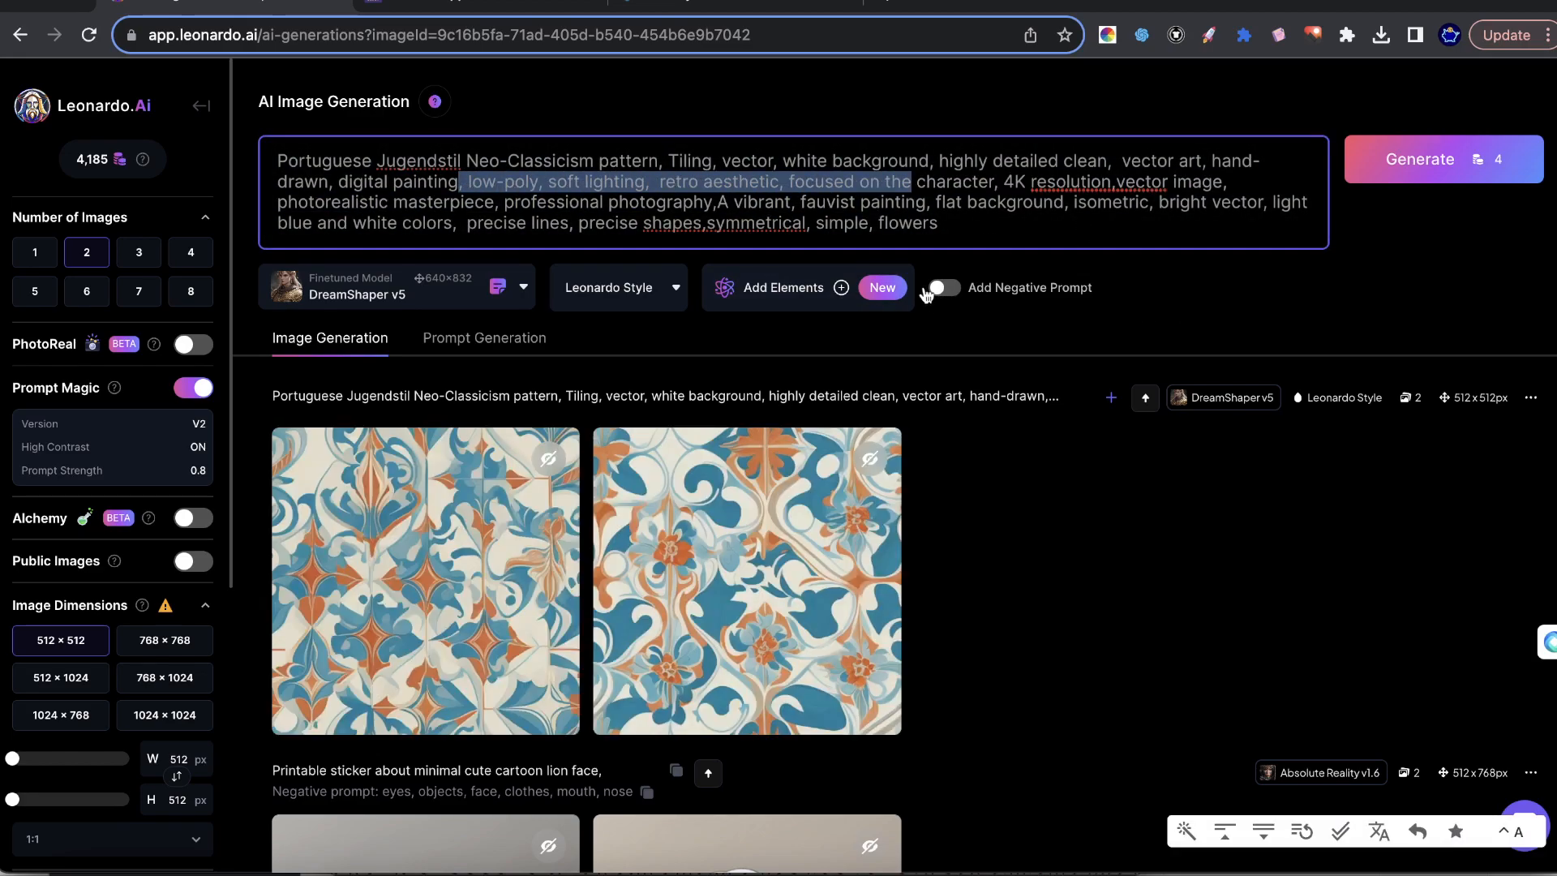
Preview both generated patterns at larger size, then run Creative Upscale on each of them.
click(468, 575)
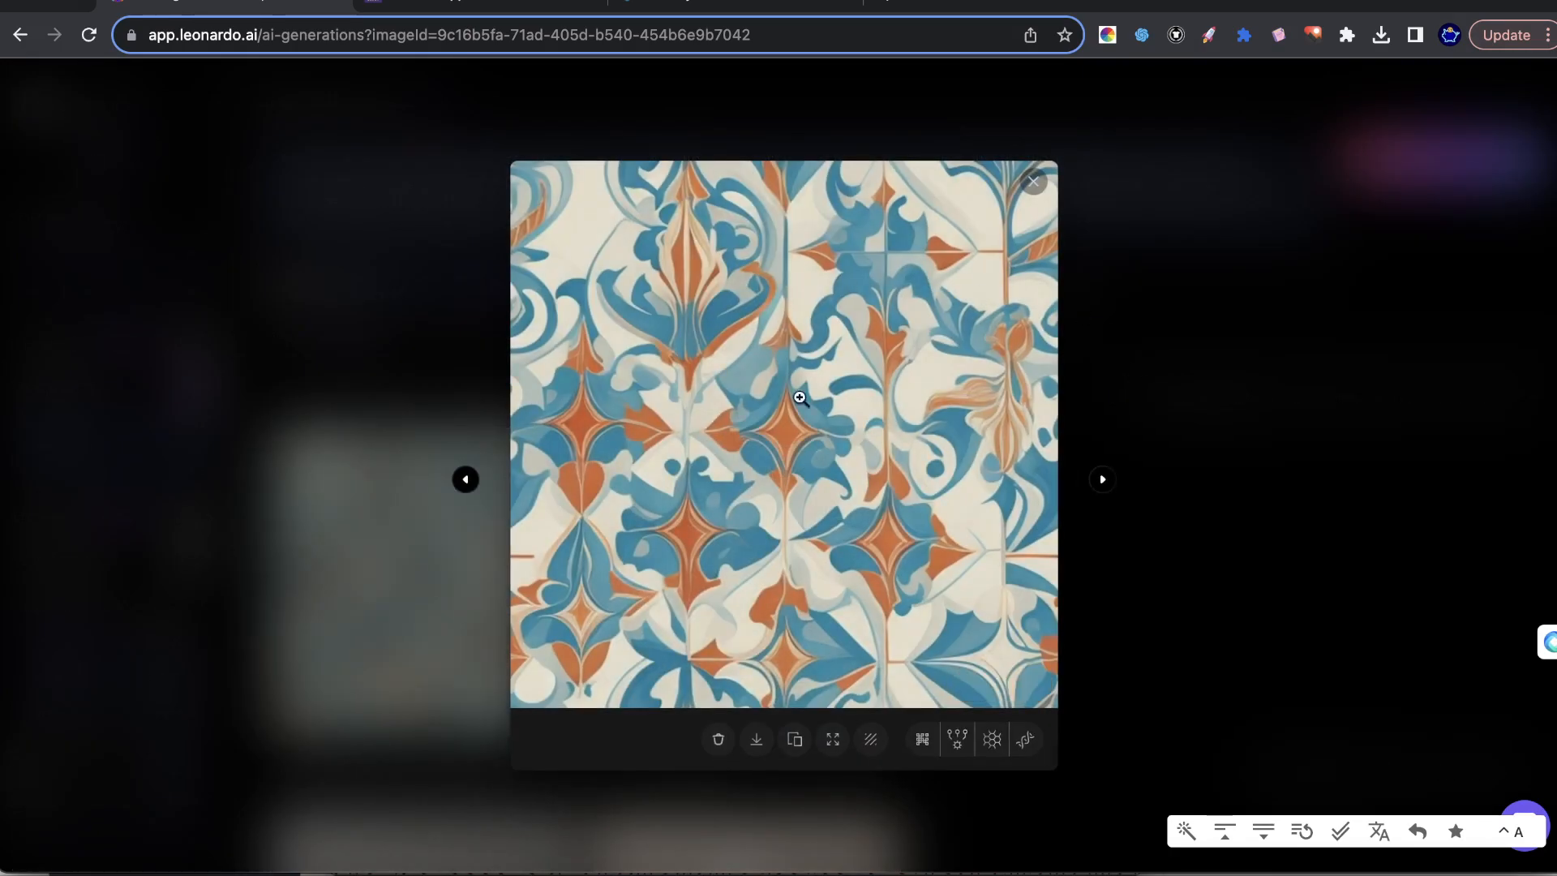
click(1033, 180)
click(671, 556)
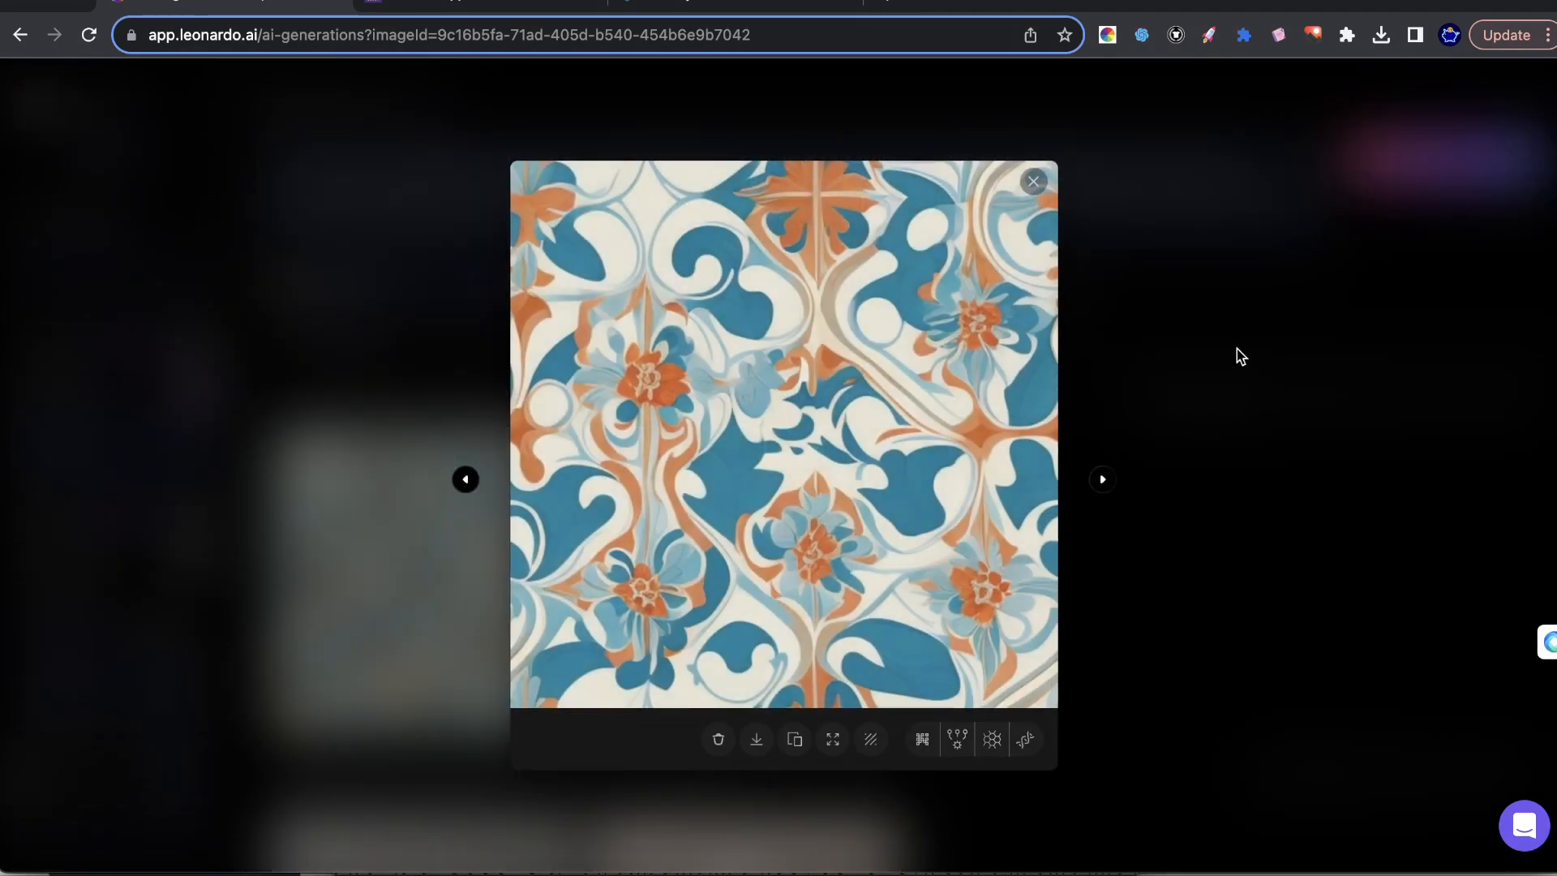
click(1237, 349)
click(455, 640)
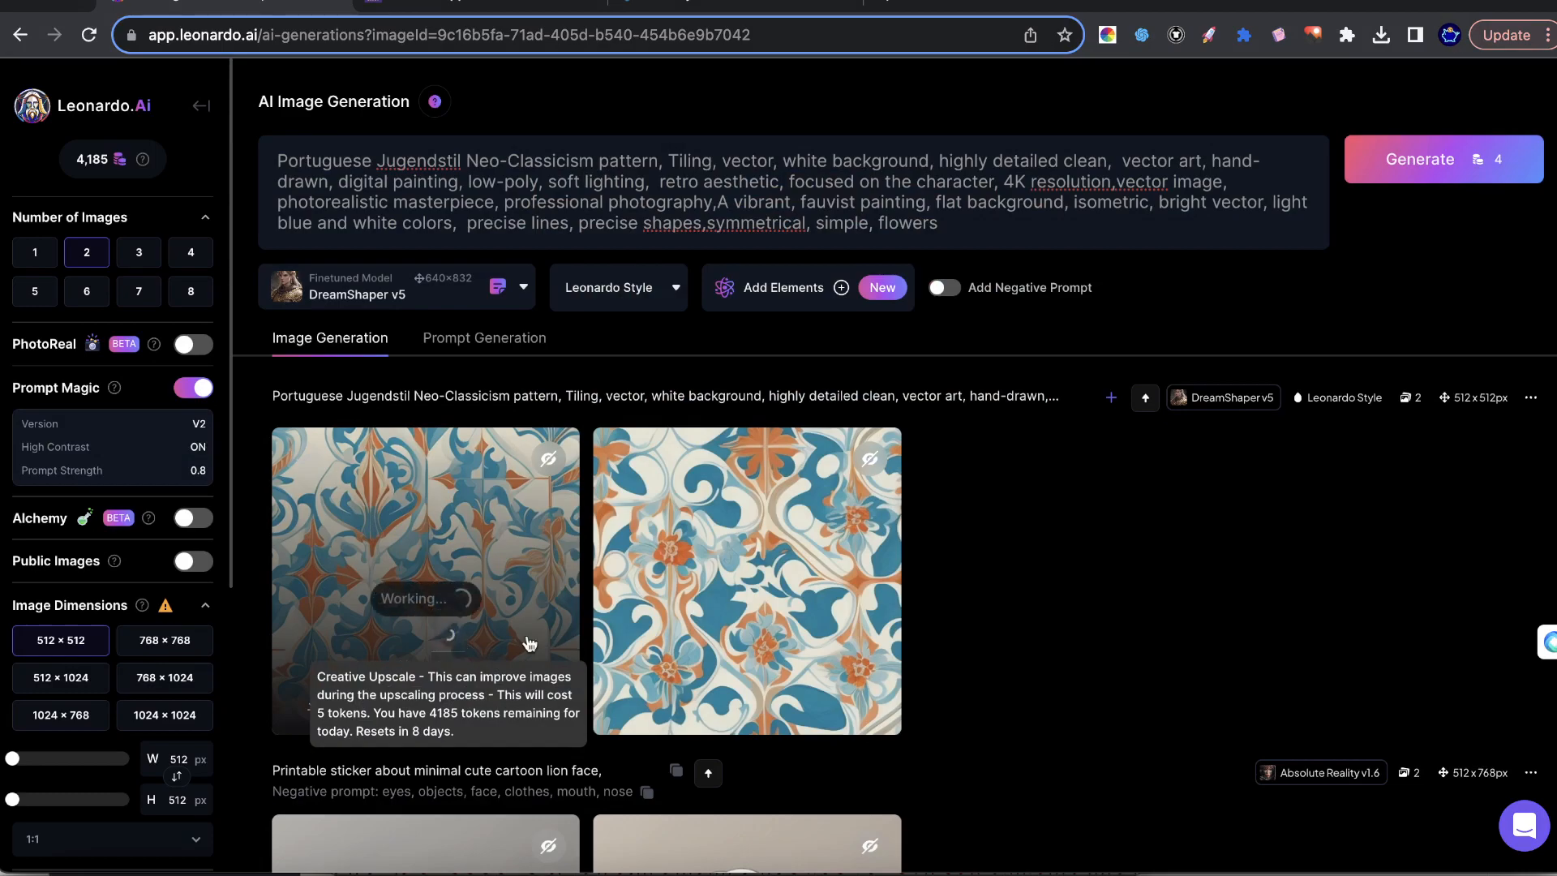
click(774, 640)
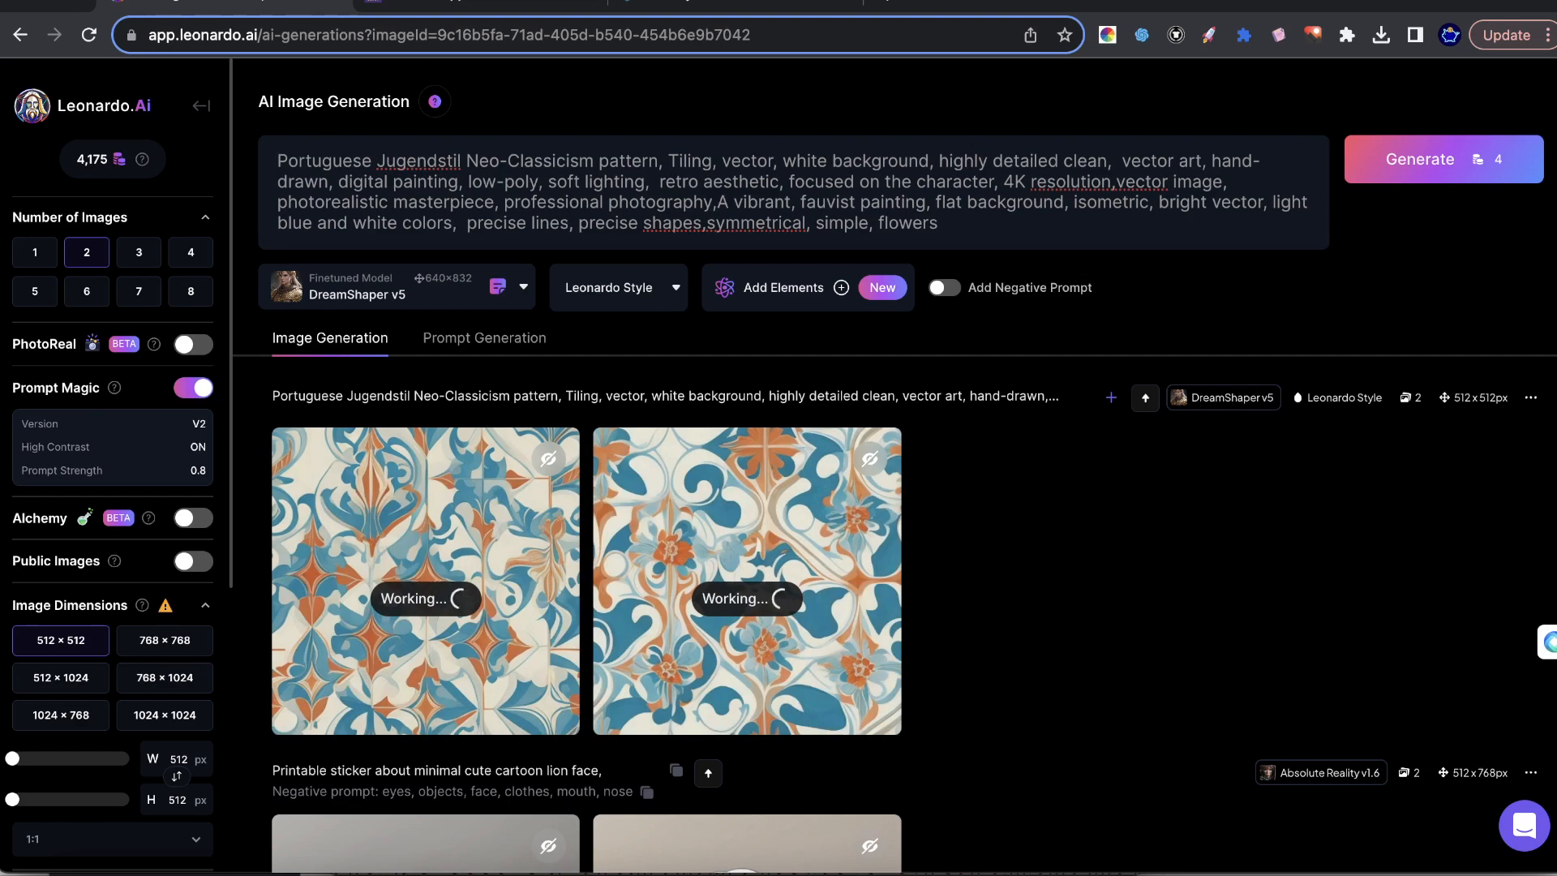
Switch to Pattern Hippo to browse the herringbone, flower, diamond and hexagon designs, then return to Leonardo.Ai.
key(ctrl+Tab)
scroll(1182, 365, down, 9)
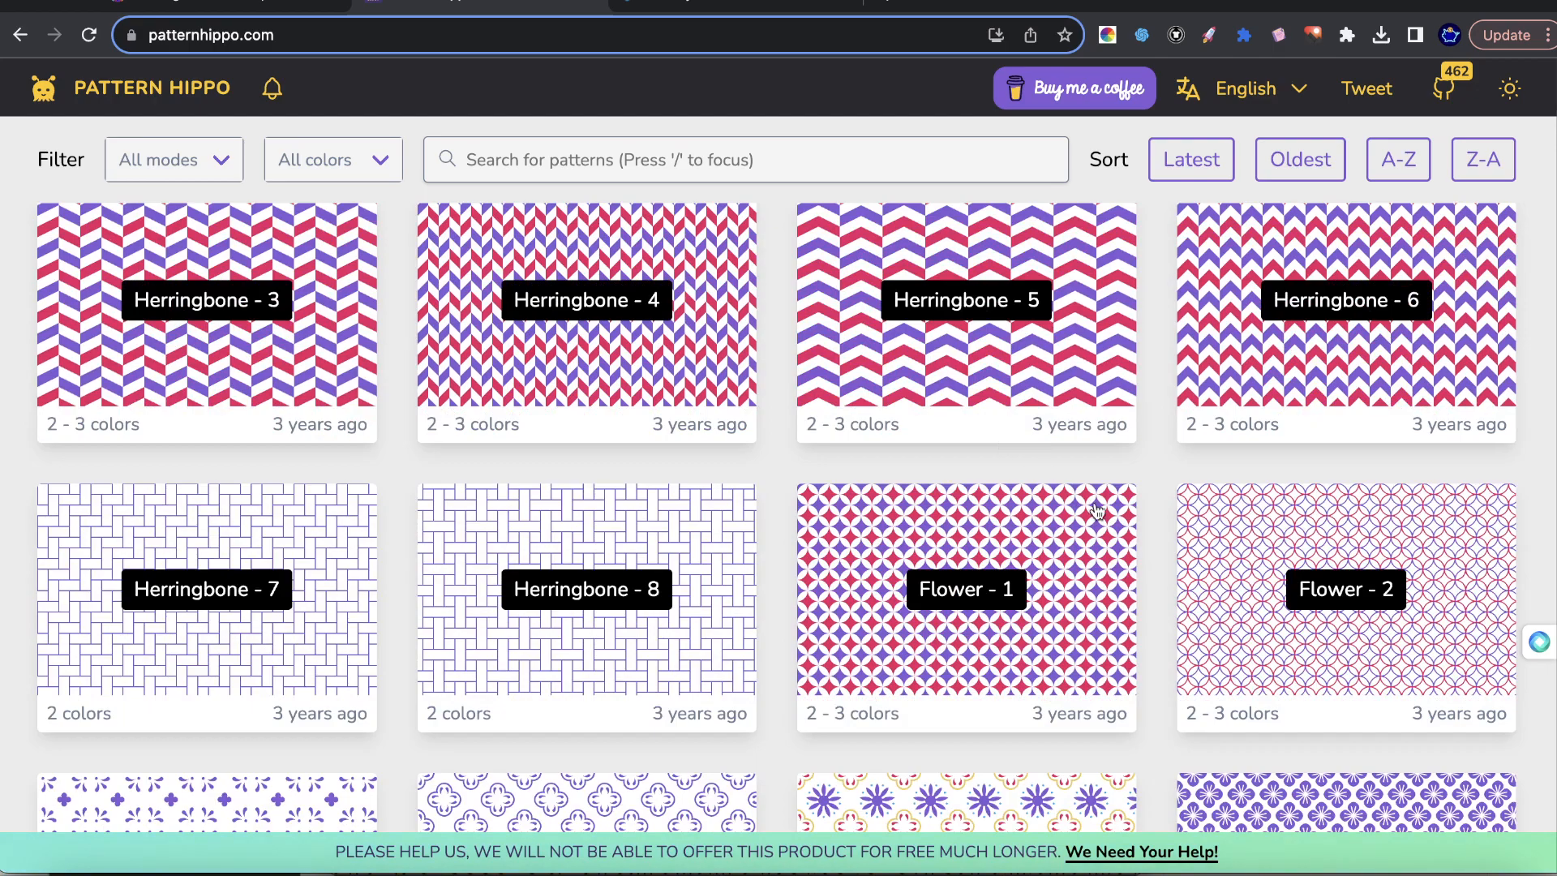
scroll(957, 520, down, 16)
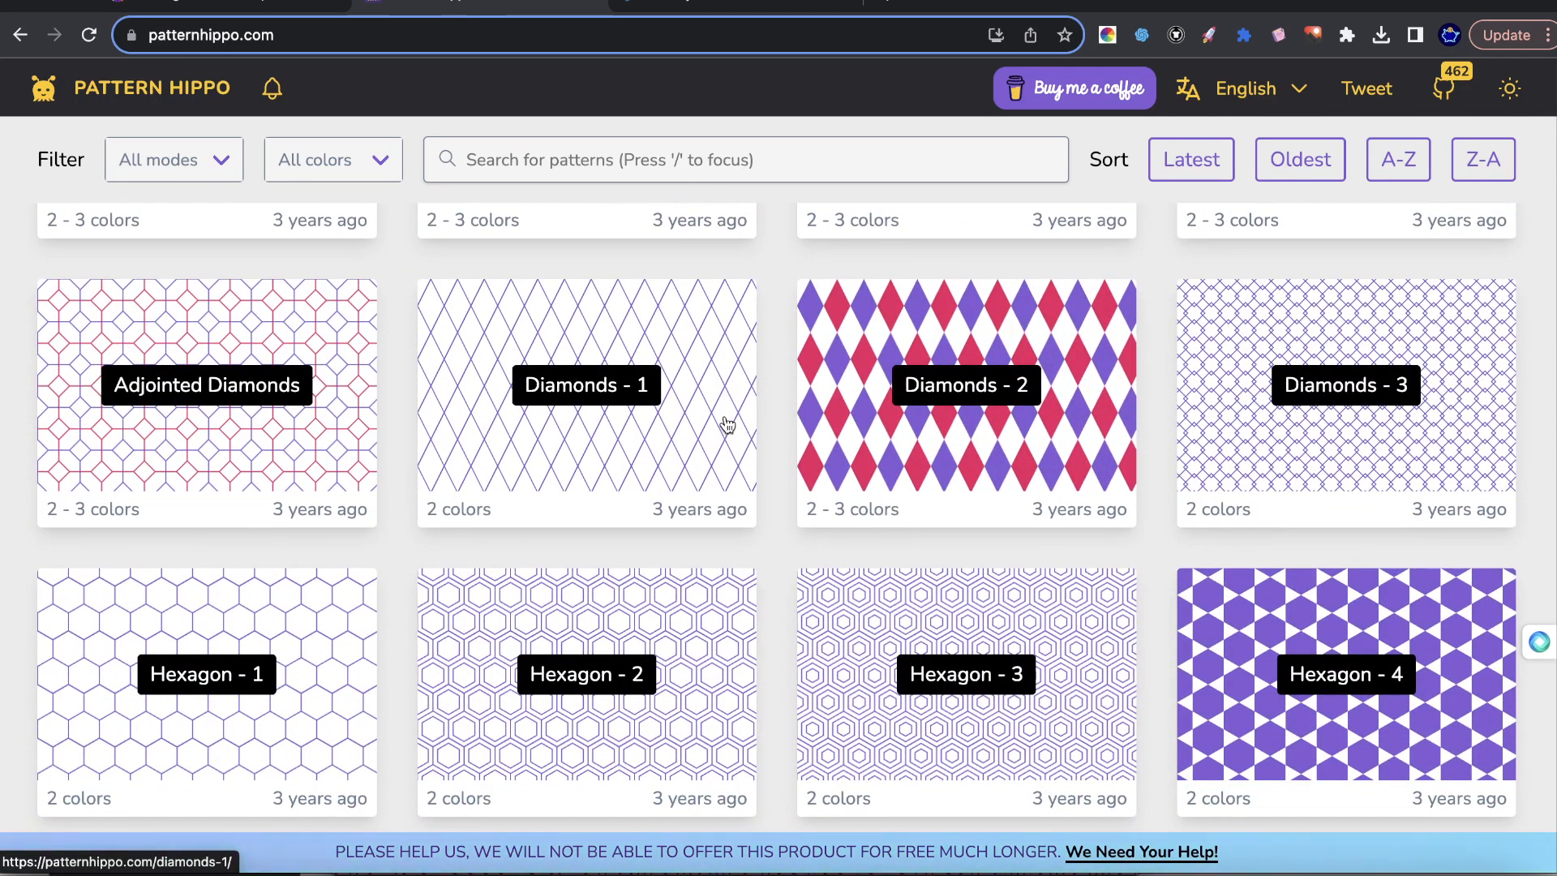
click(312, 4)
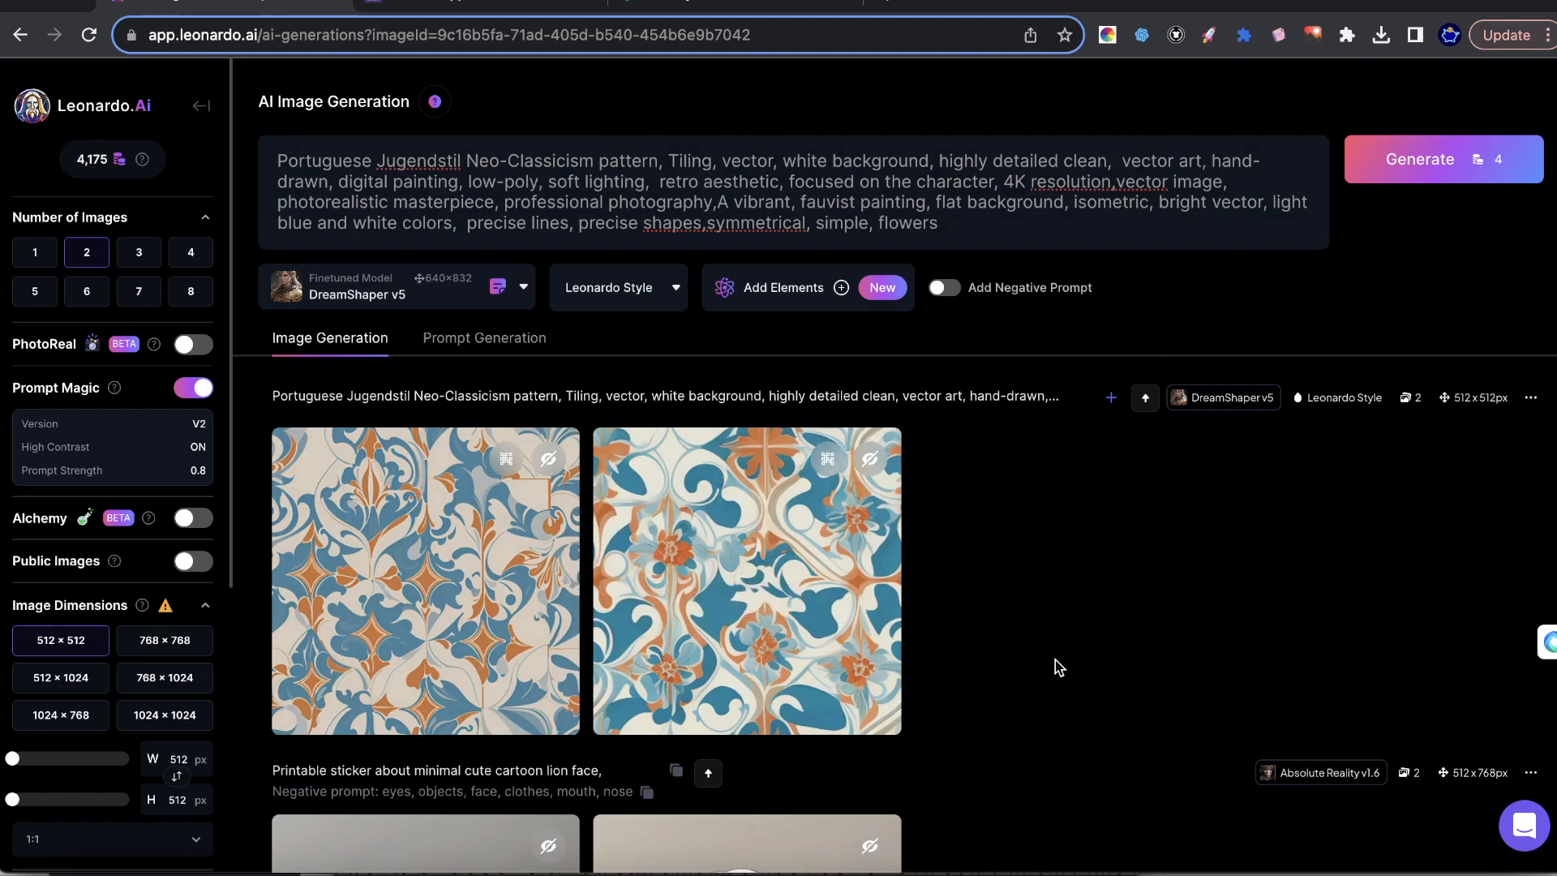
Preview the creative upscaled version of the second blue-and-orange floral pattern at larger size, then close the preview.
click(826, 605)
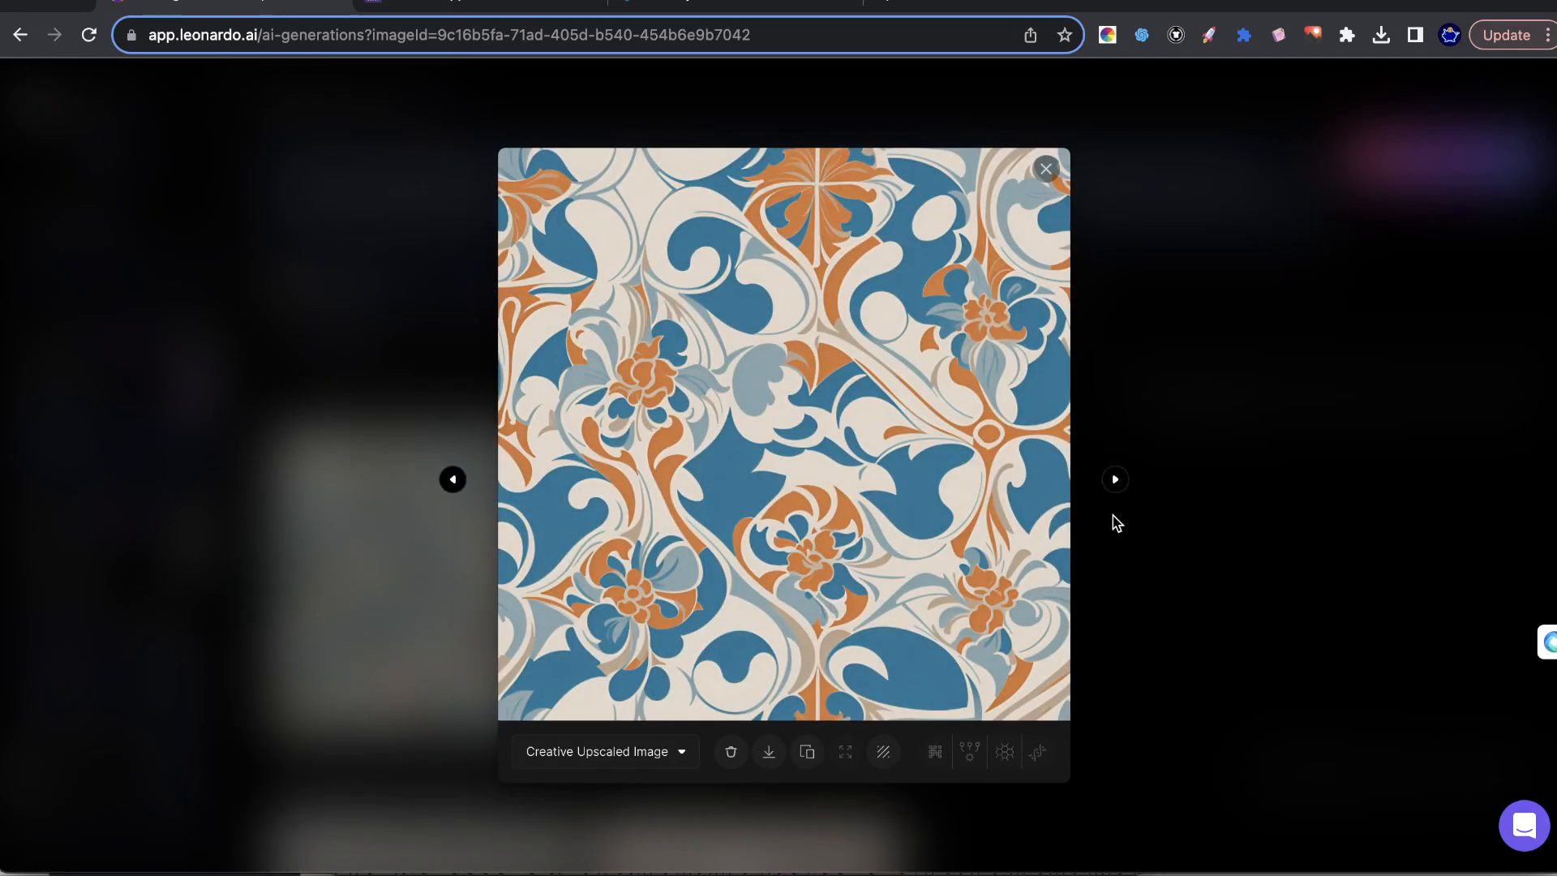
click(1116, 479)
click(1257, 507)
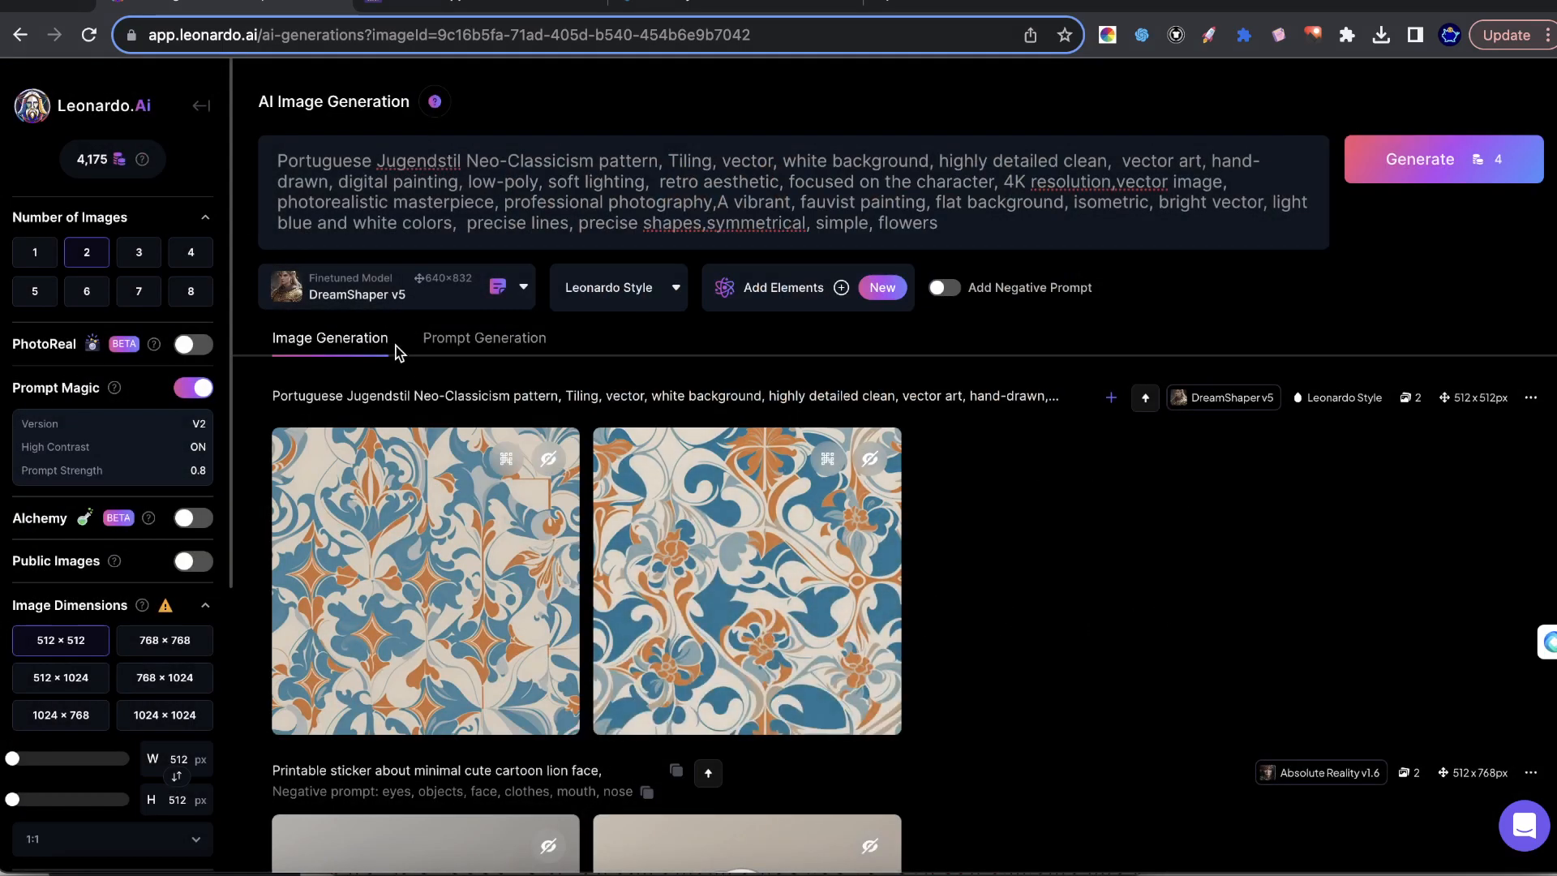
Look through the finetuned model choices and switch the model from DreamShaper v5 to 3D Animation Style.
click(392, 294)
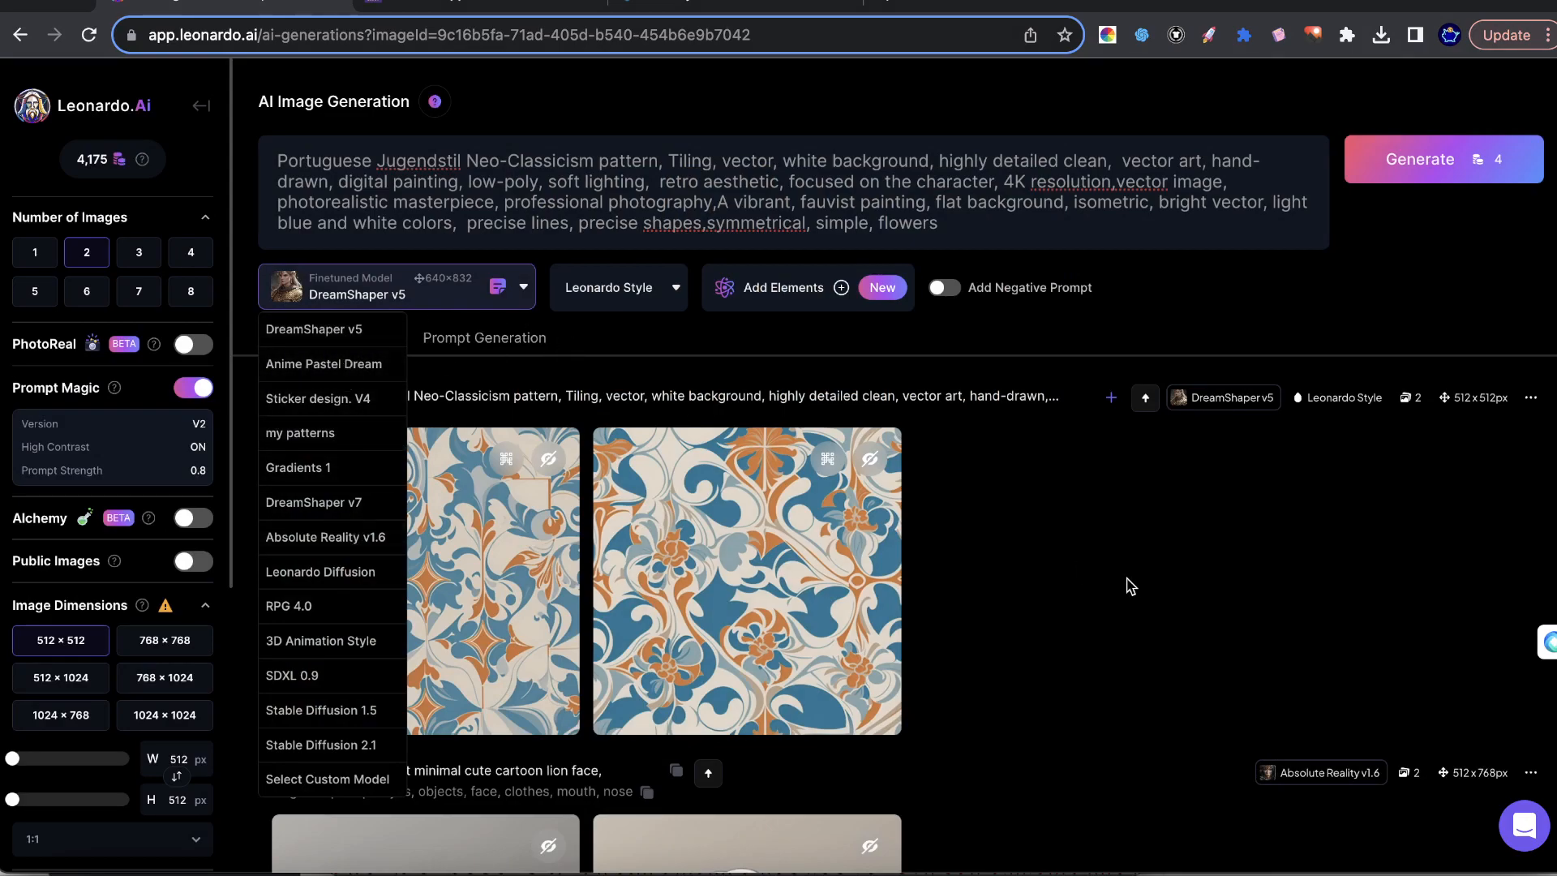
click(1013, 527)
click(392, 289)
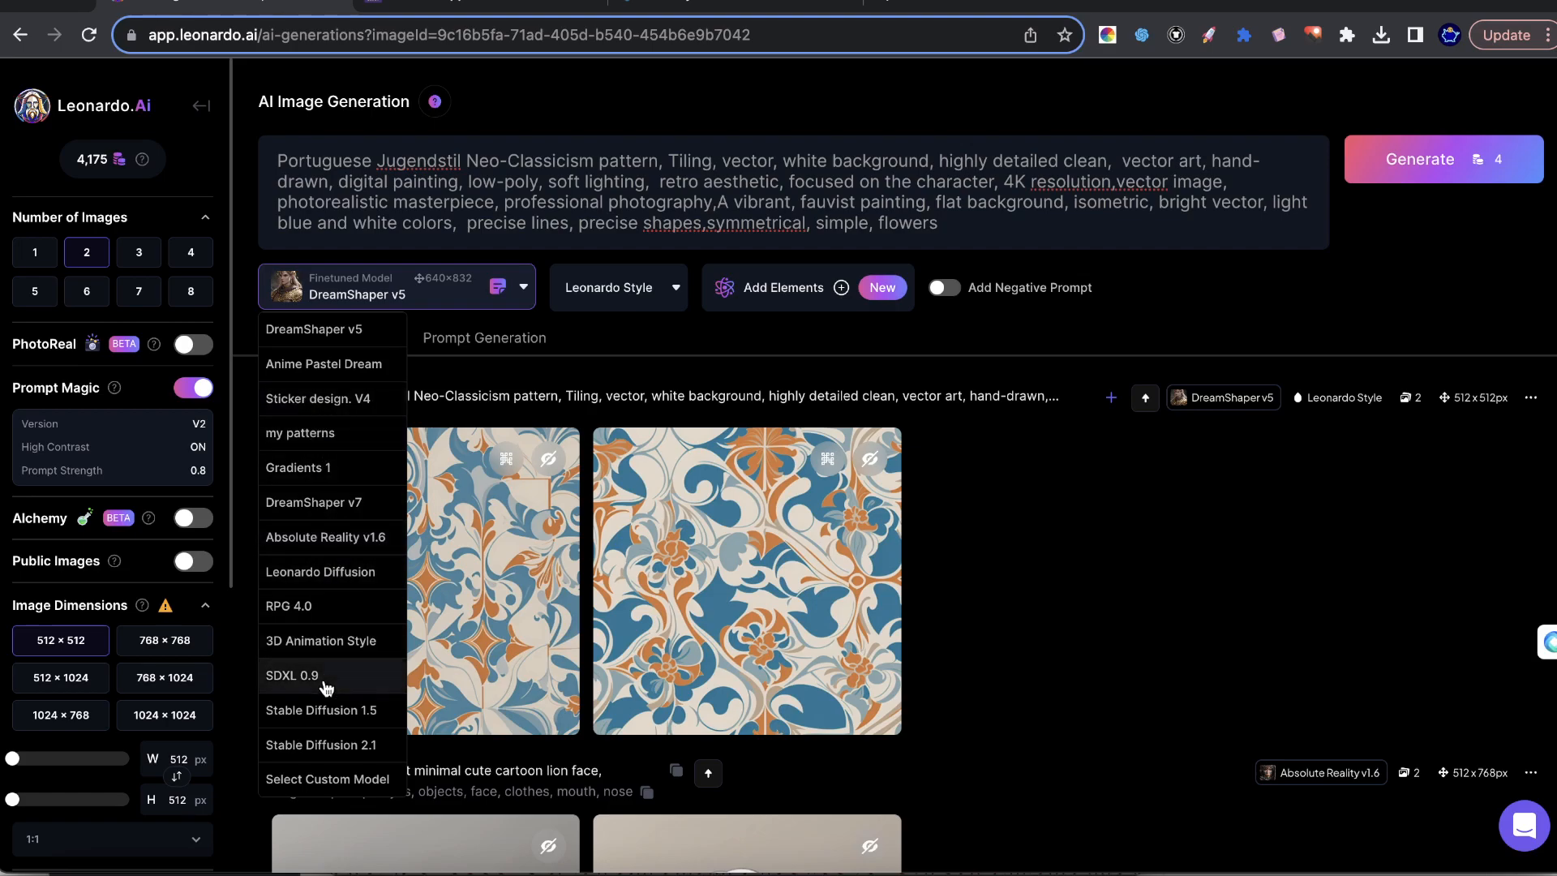
scroll(322, 677, down, 1)
scroll(321, 551, up, 1)
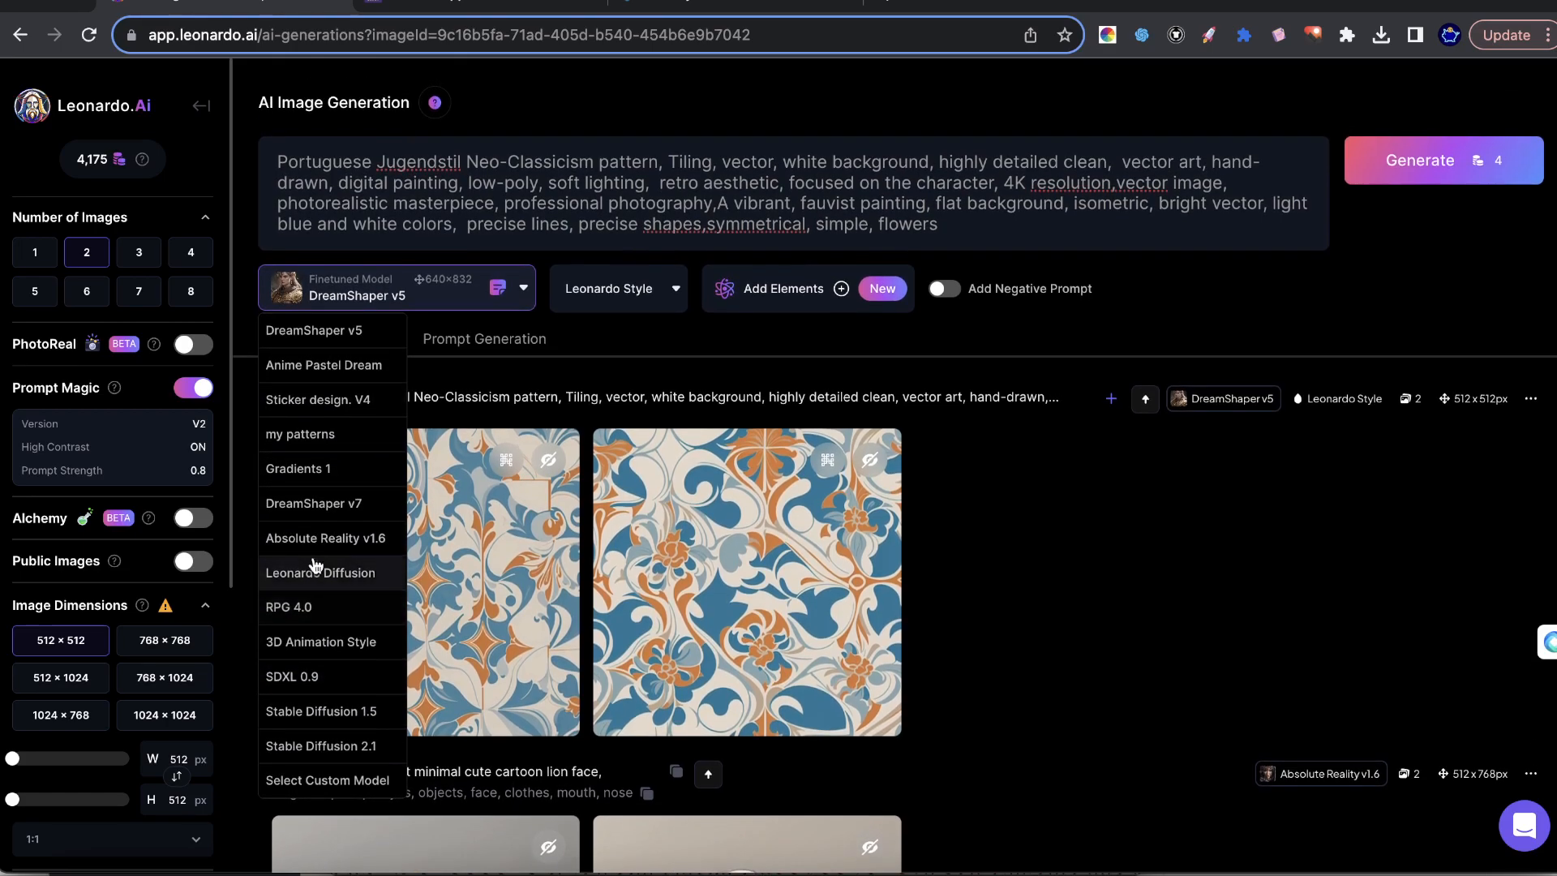
click(314, 645)
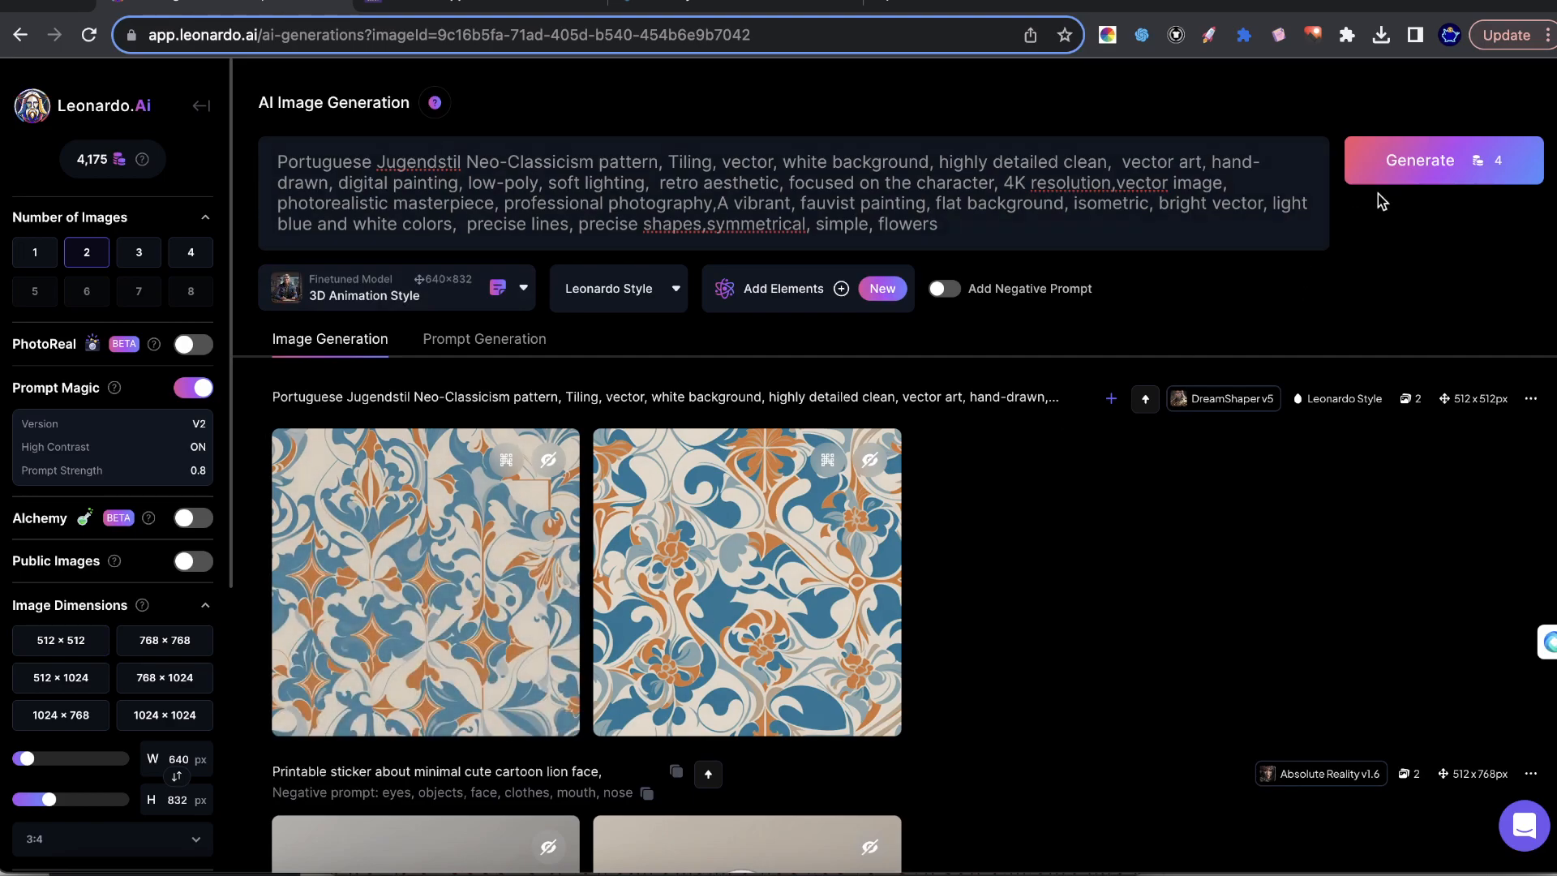
Check that Tiling is on, turn Prompt Magic off, and generate four images with the same prompt.
scroll(46, 734, down, 5)
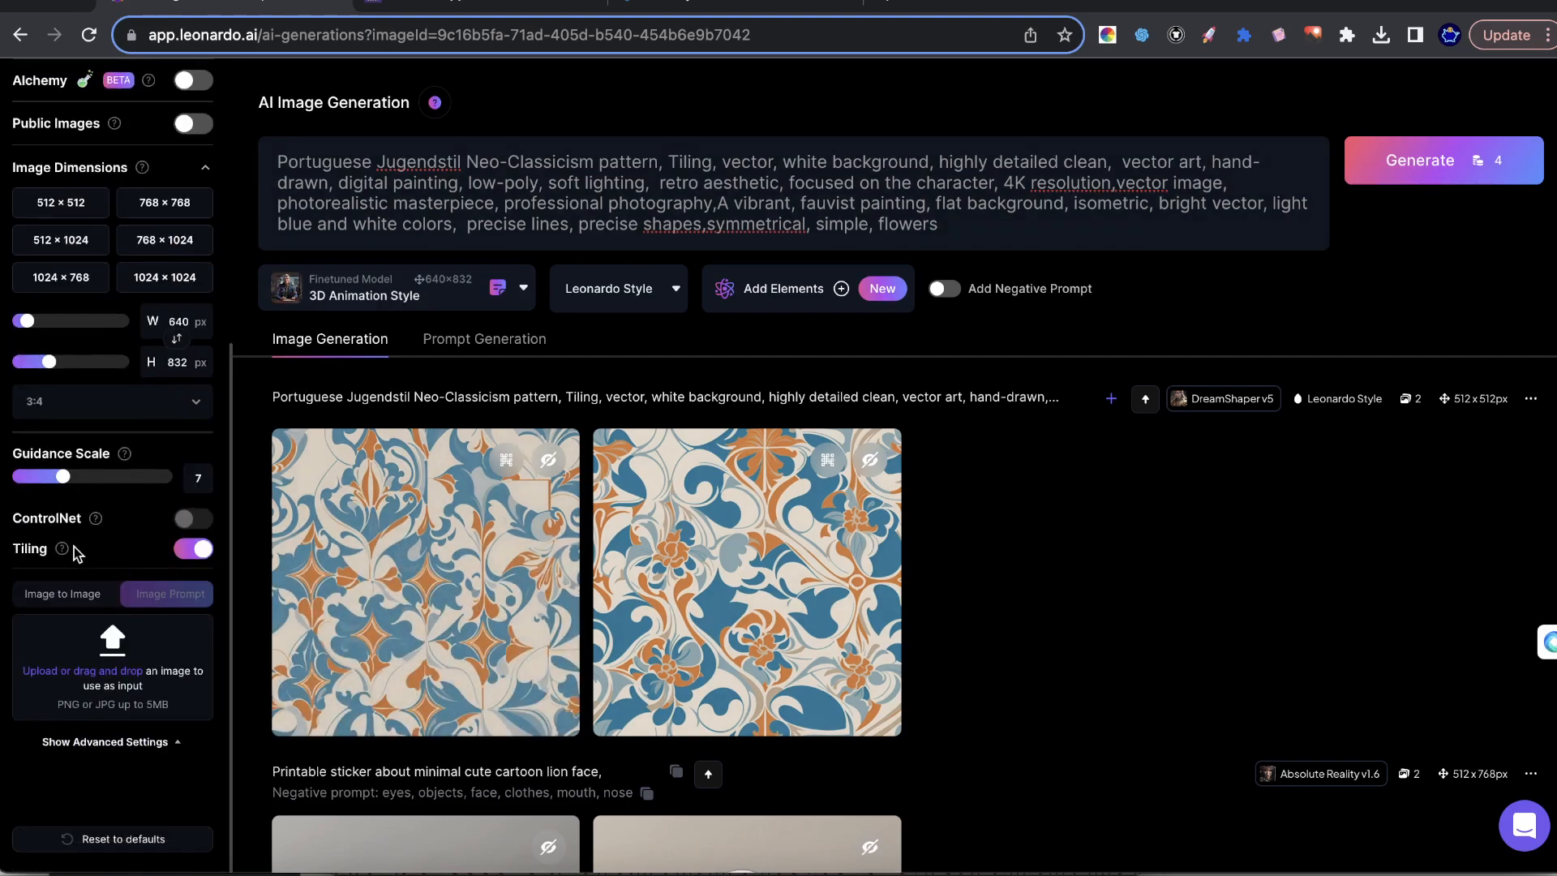
scroll(67, 541, up, 3)
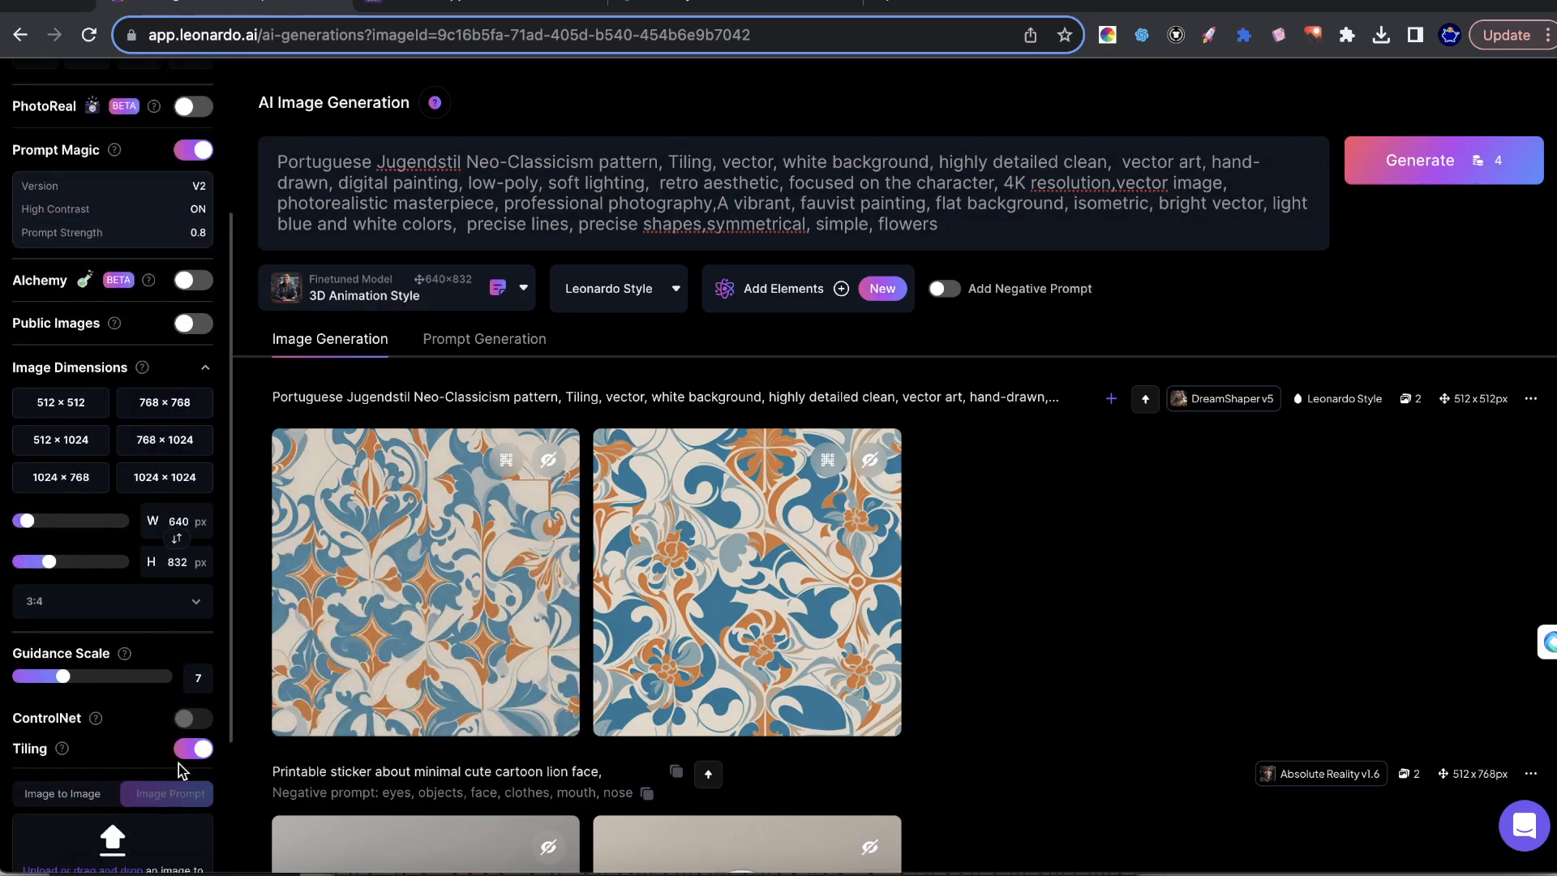
scroll(179, 762, down, 1)
scroll(130, 649, up, 4)
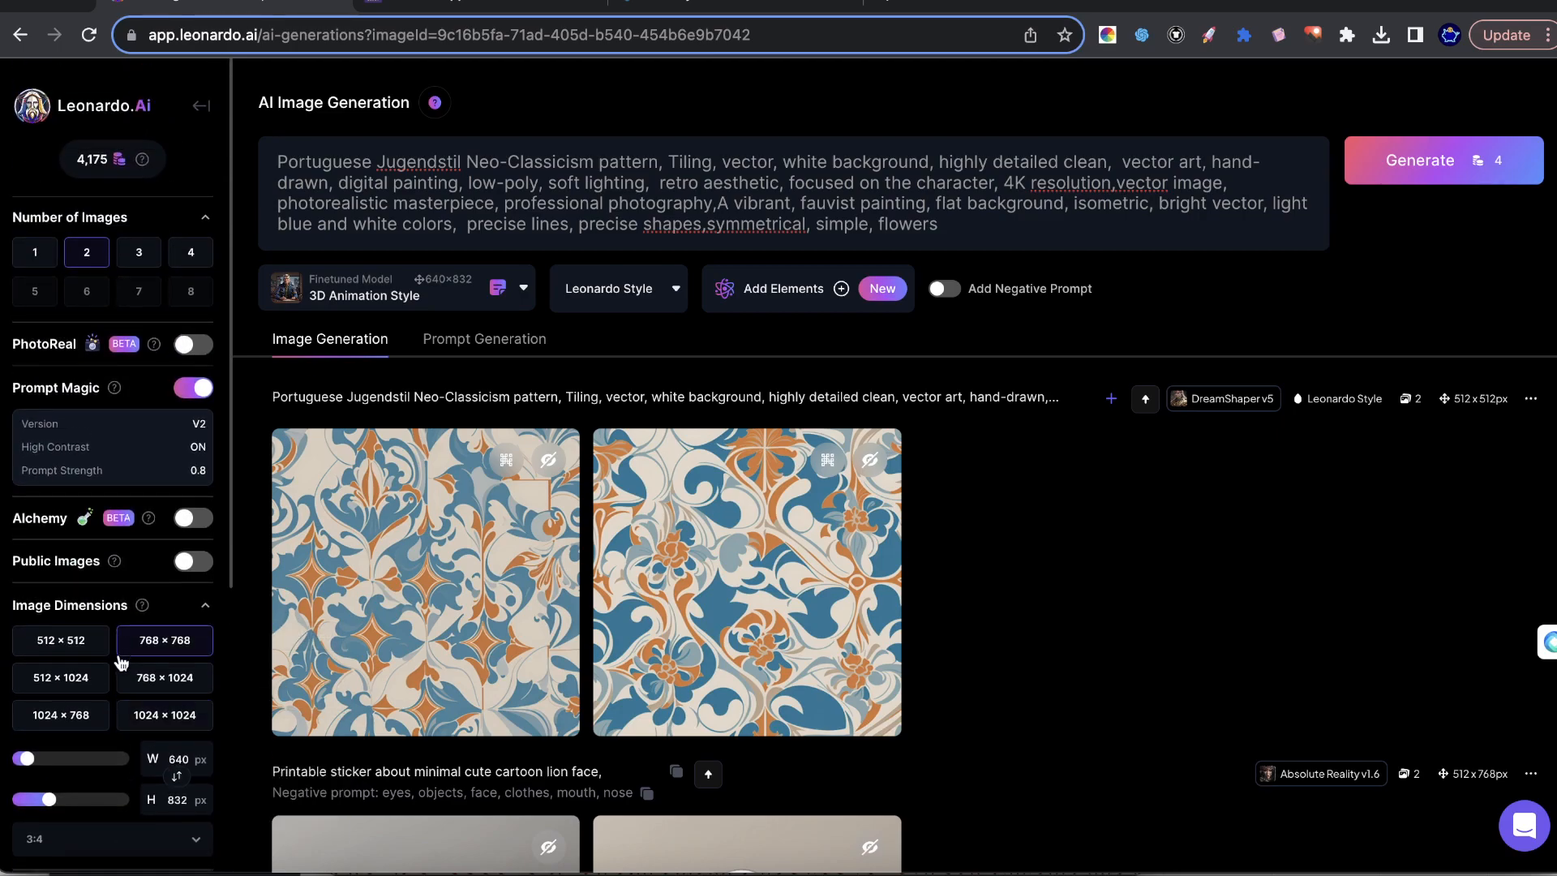
click(204, 386)
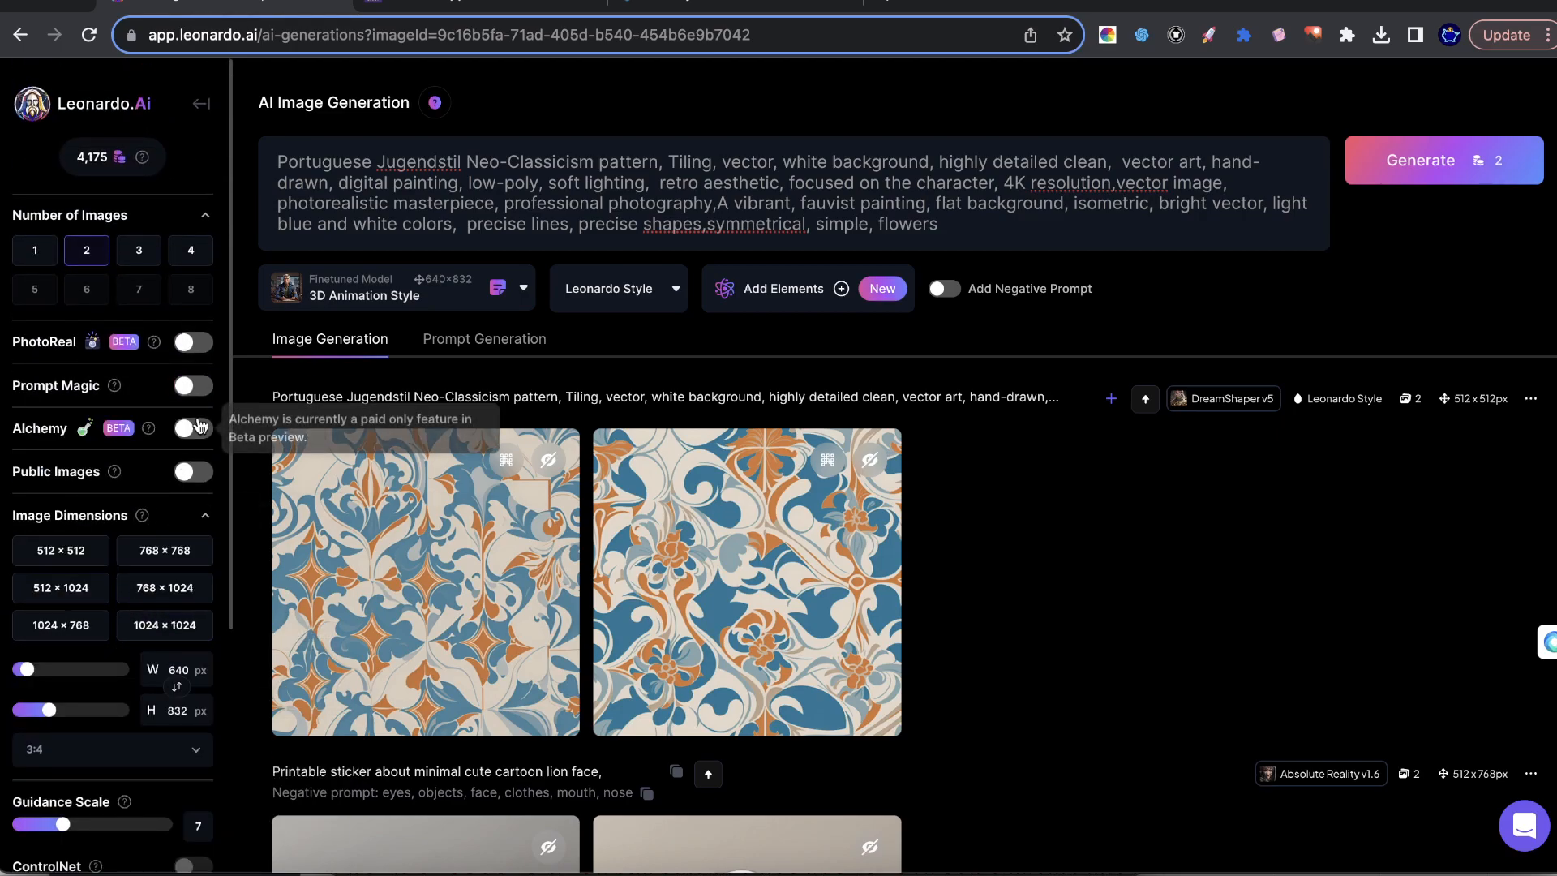
click(185, 255)
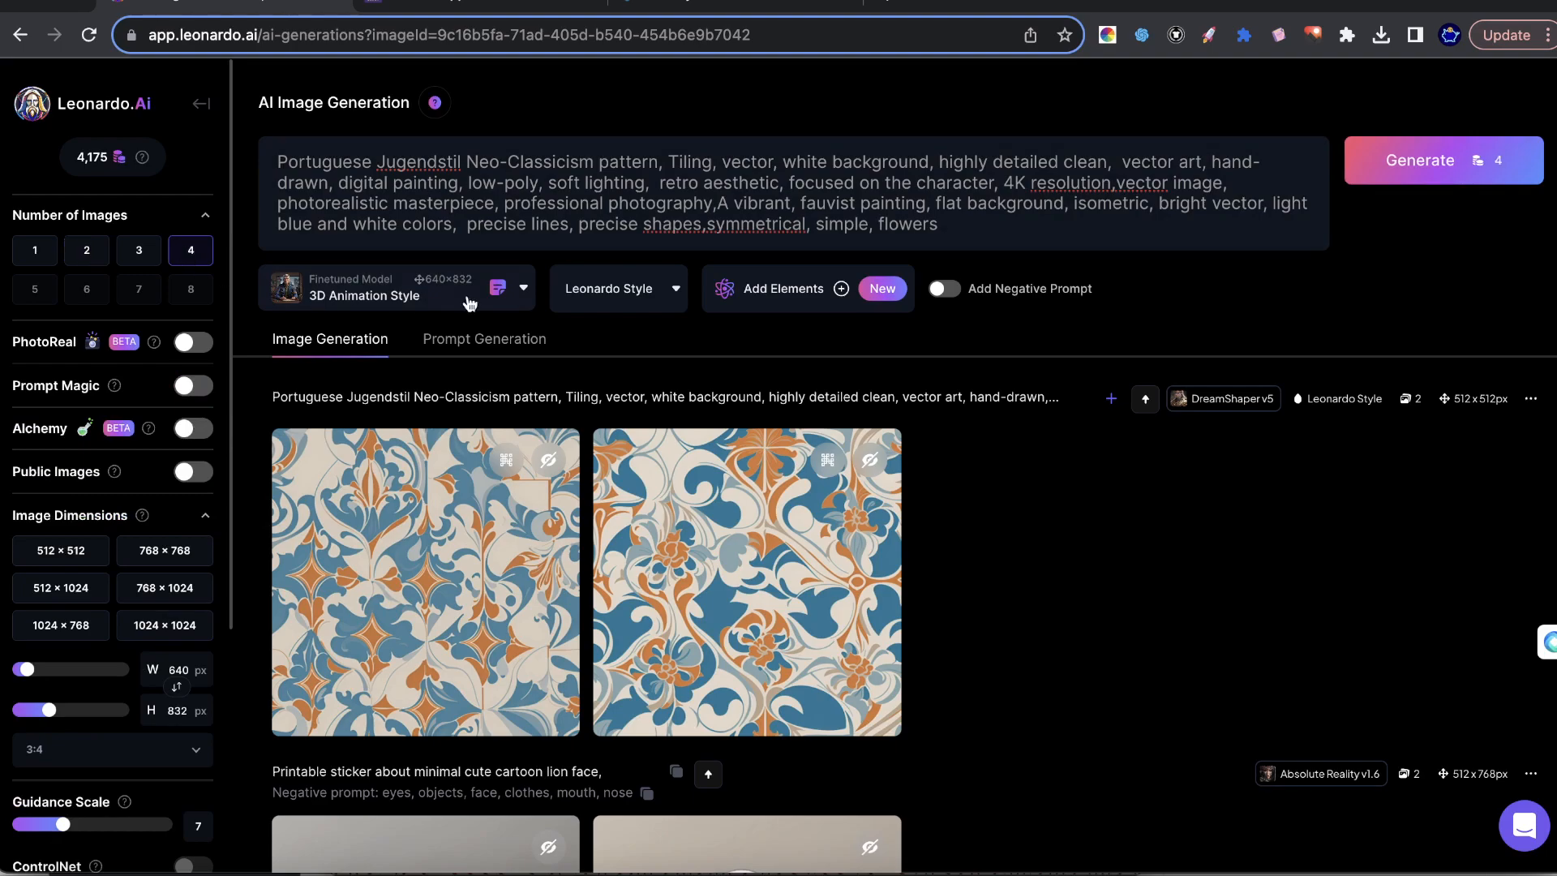
click(1346, 162)
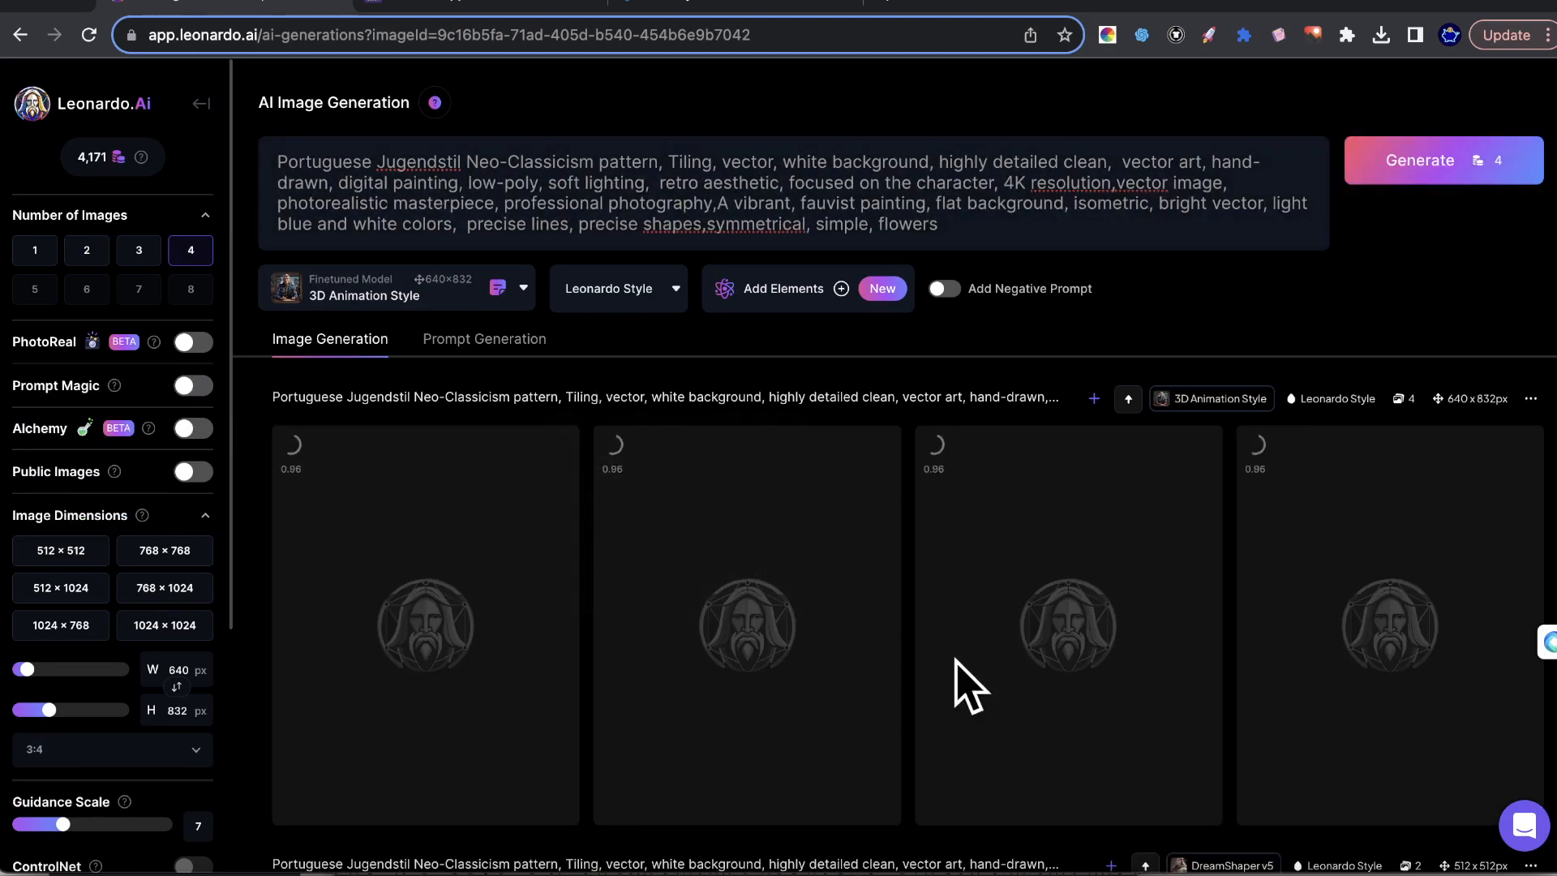
scroll(940, 616, down, 2)
scroll(959, 546, down, 1)
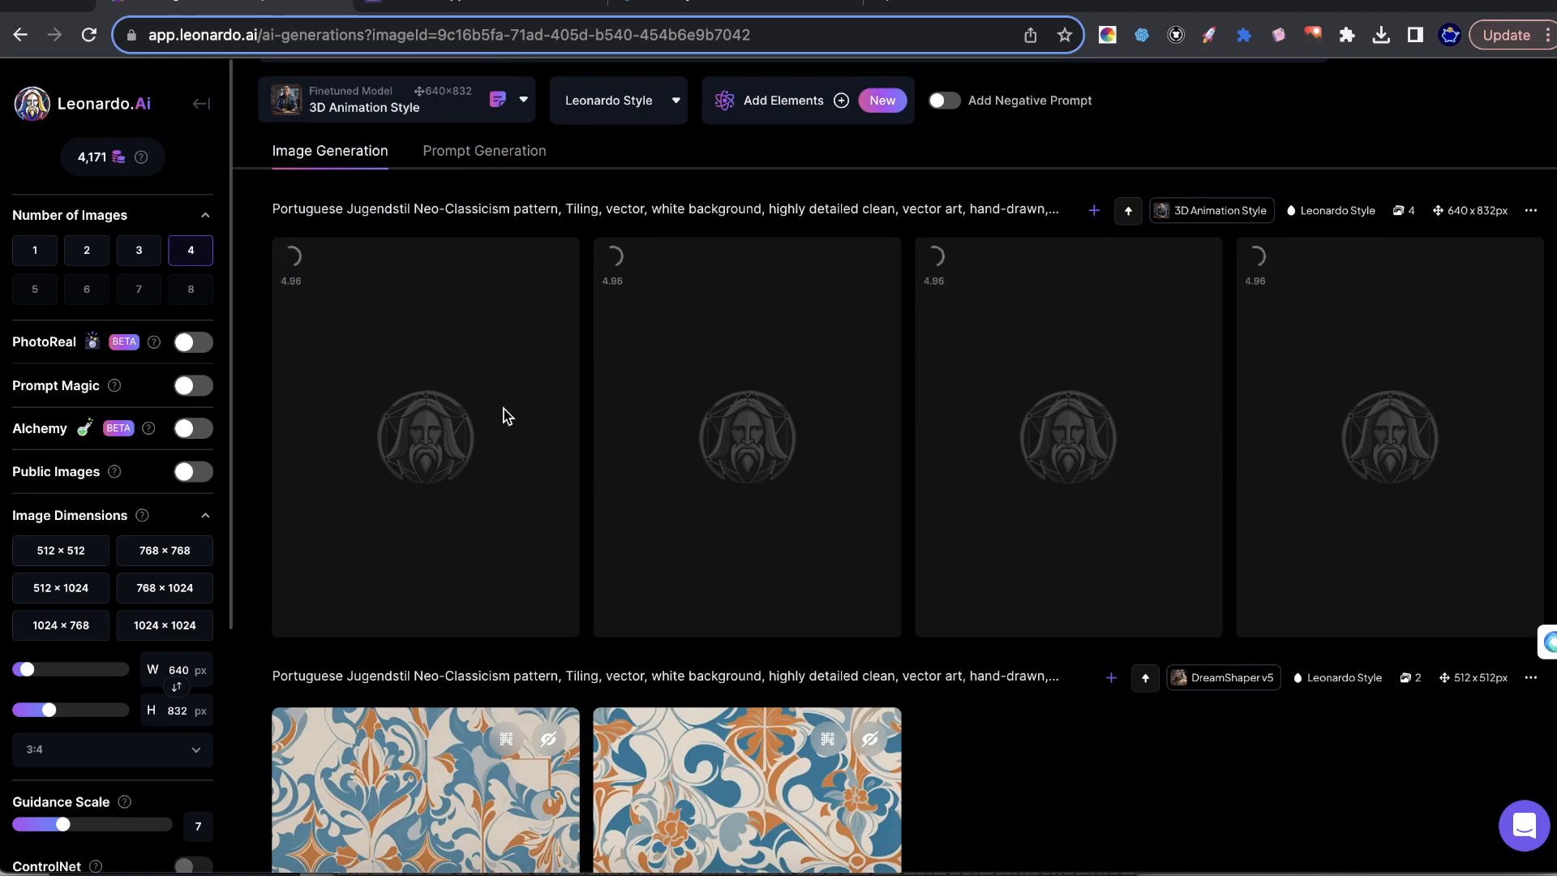
scroll(162, 450, down, 3)
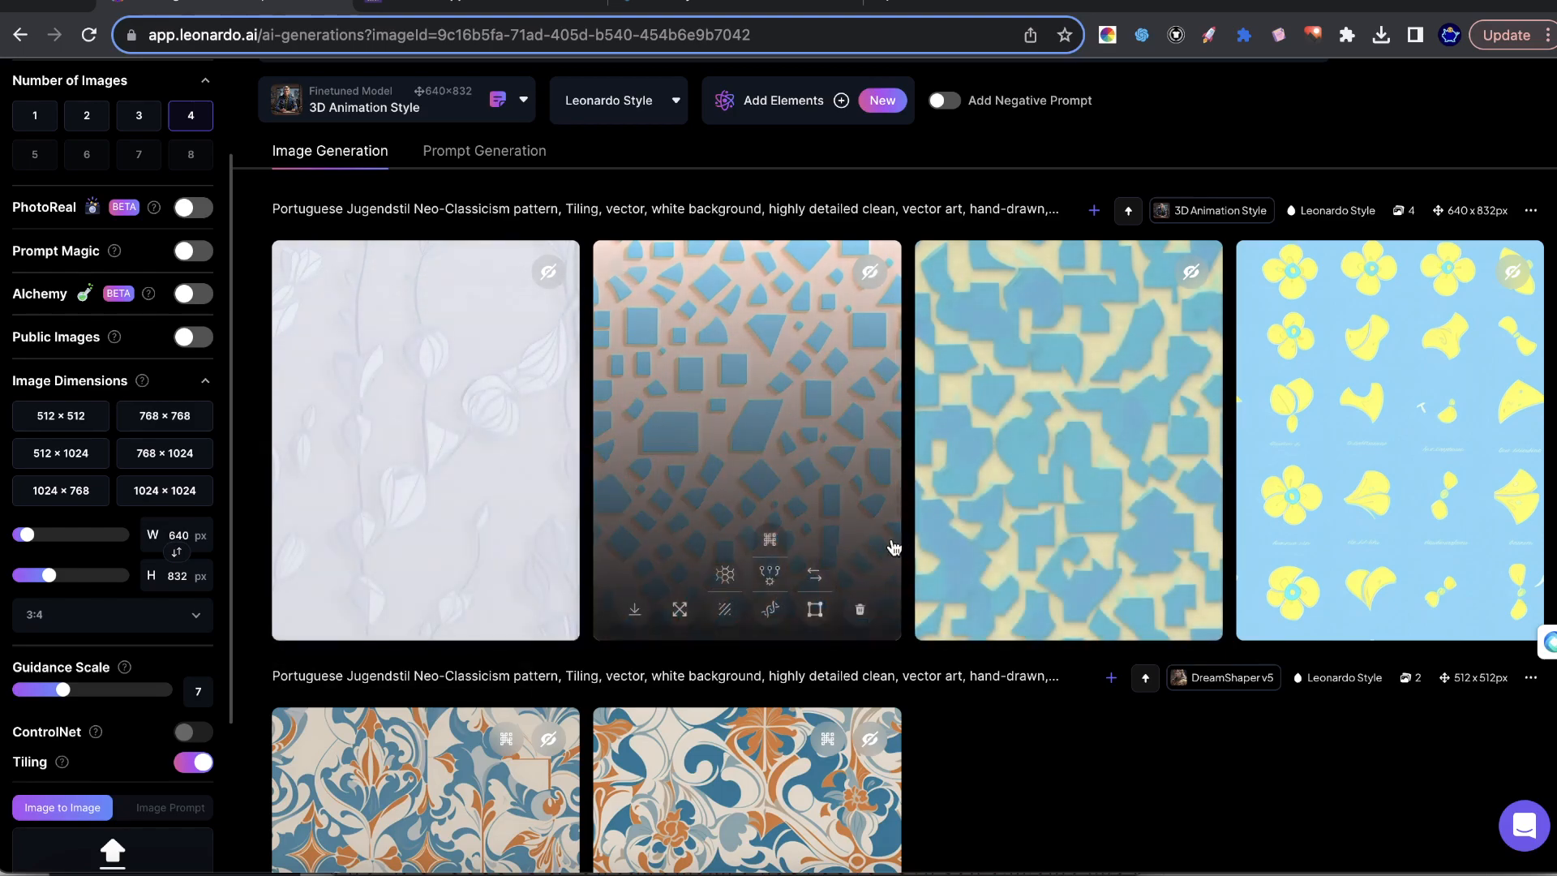
Preview the 3D Animation Style results at larger size, including the blue shapes on a pink background, and close the preview.
click(872, 401)
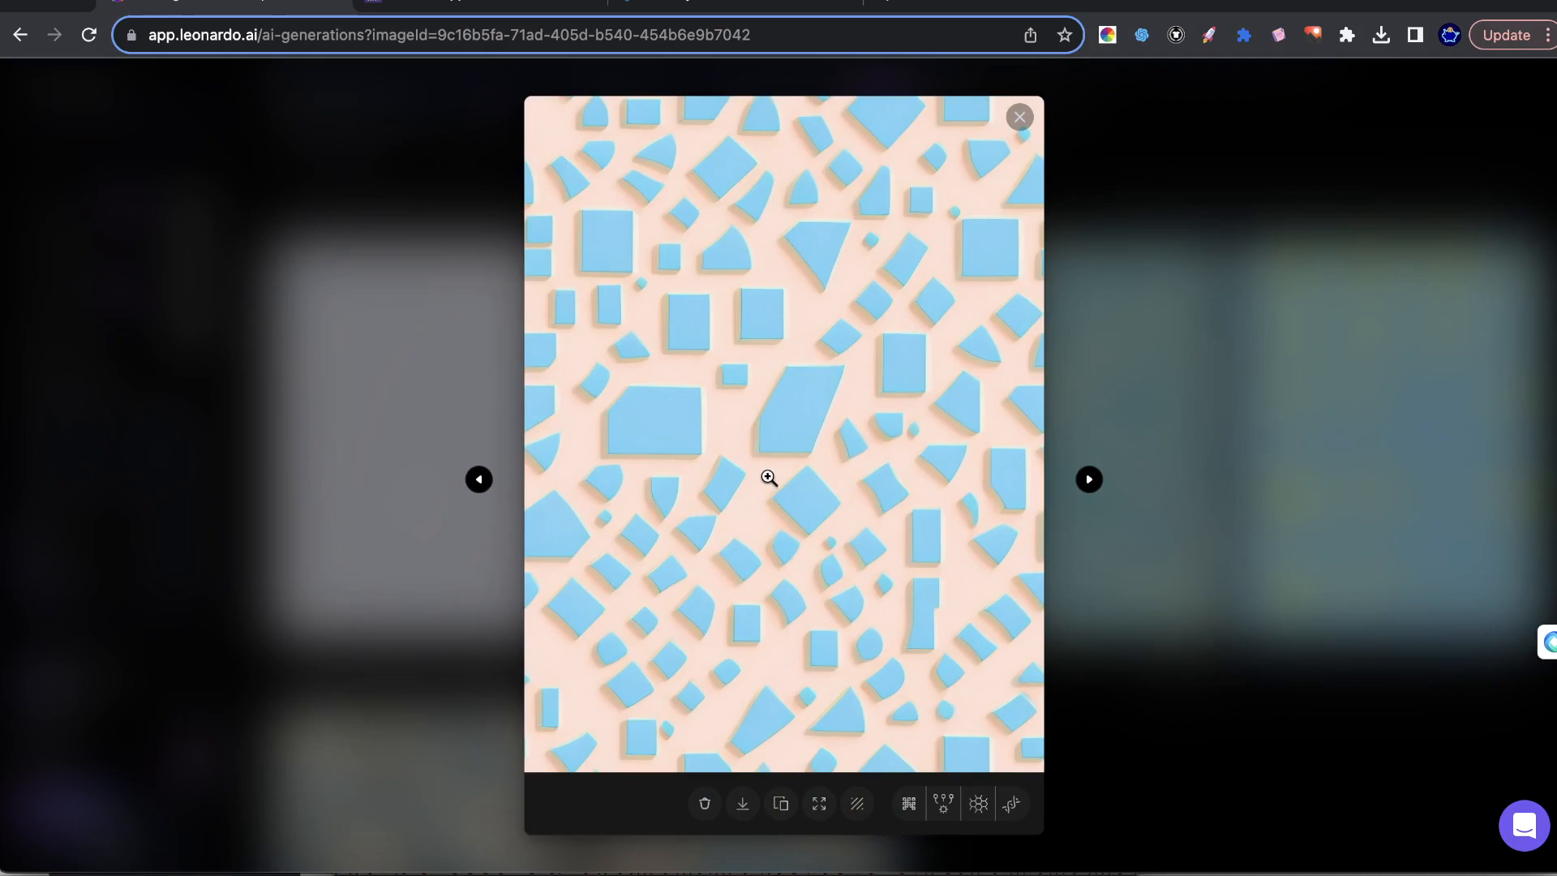
key(Escape)
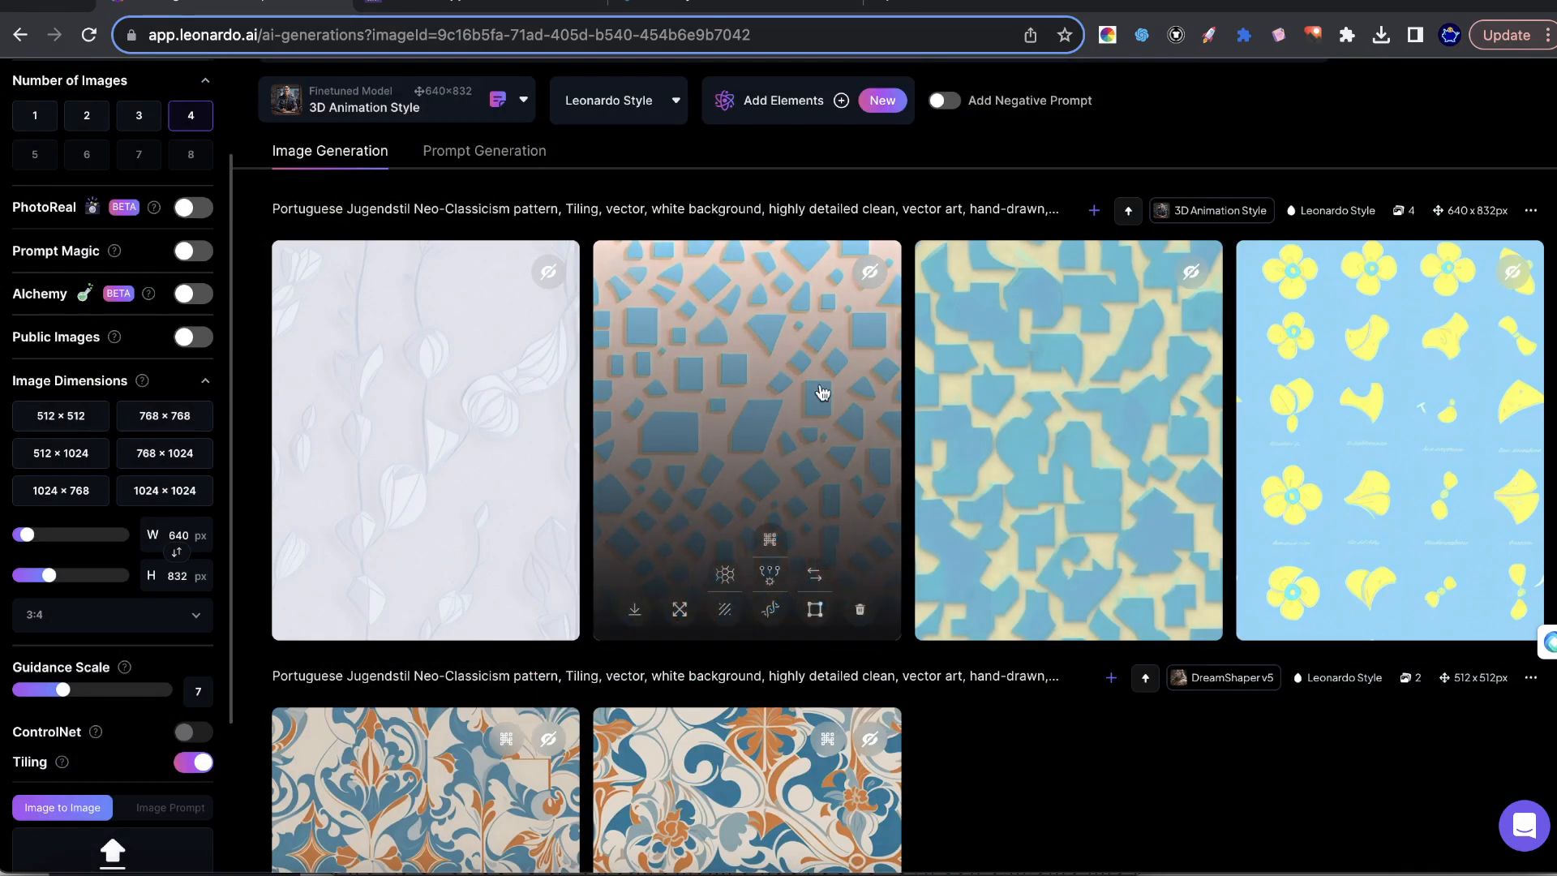
click(1062, 436)
click(1207, 413)
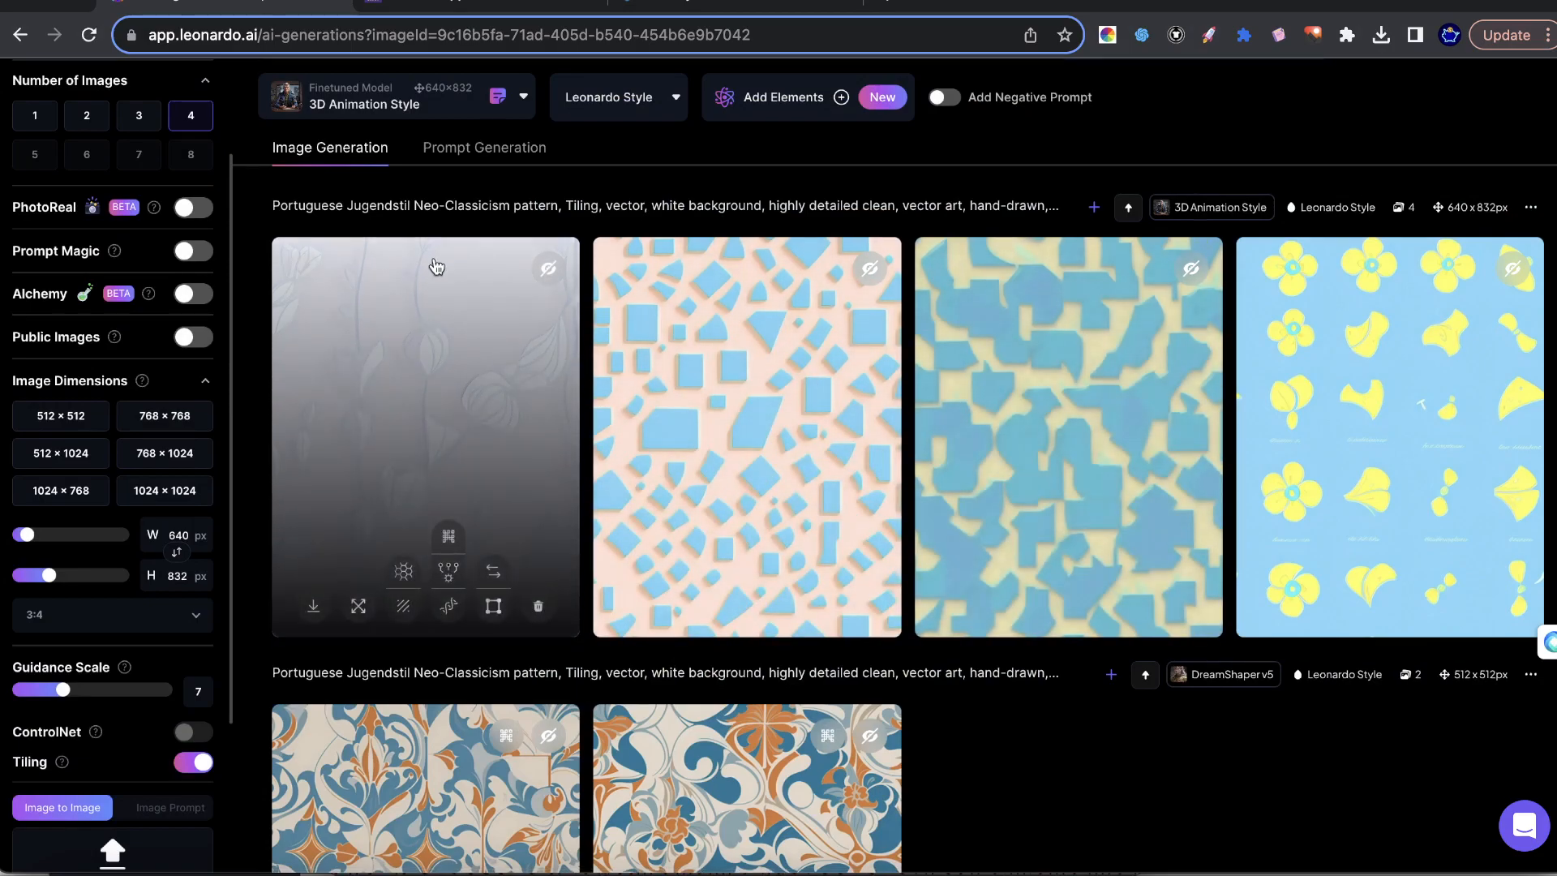
Turn Prompt Magic back on and choose the platform model DreamShaper v7 as the finetuned model for generating.
scroll(641, 205, up, 3)
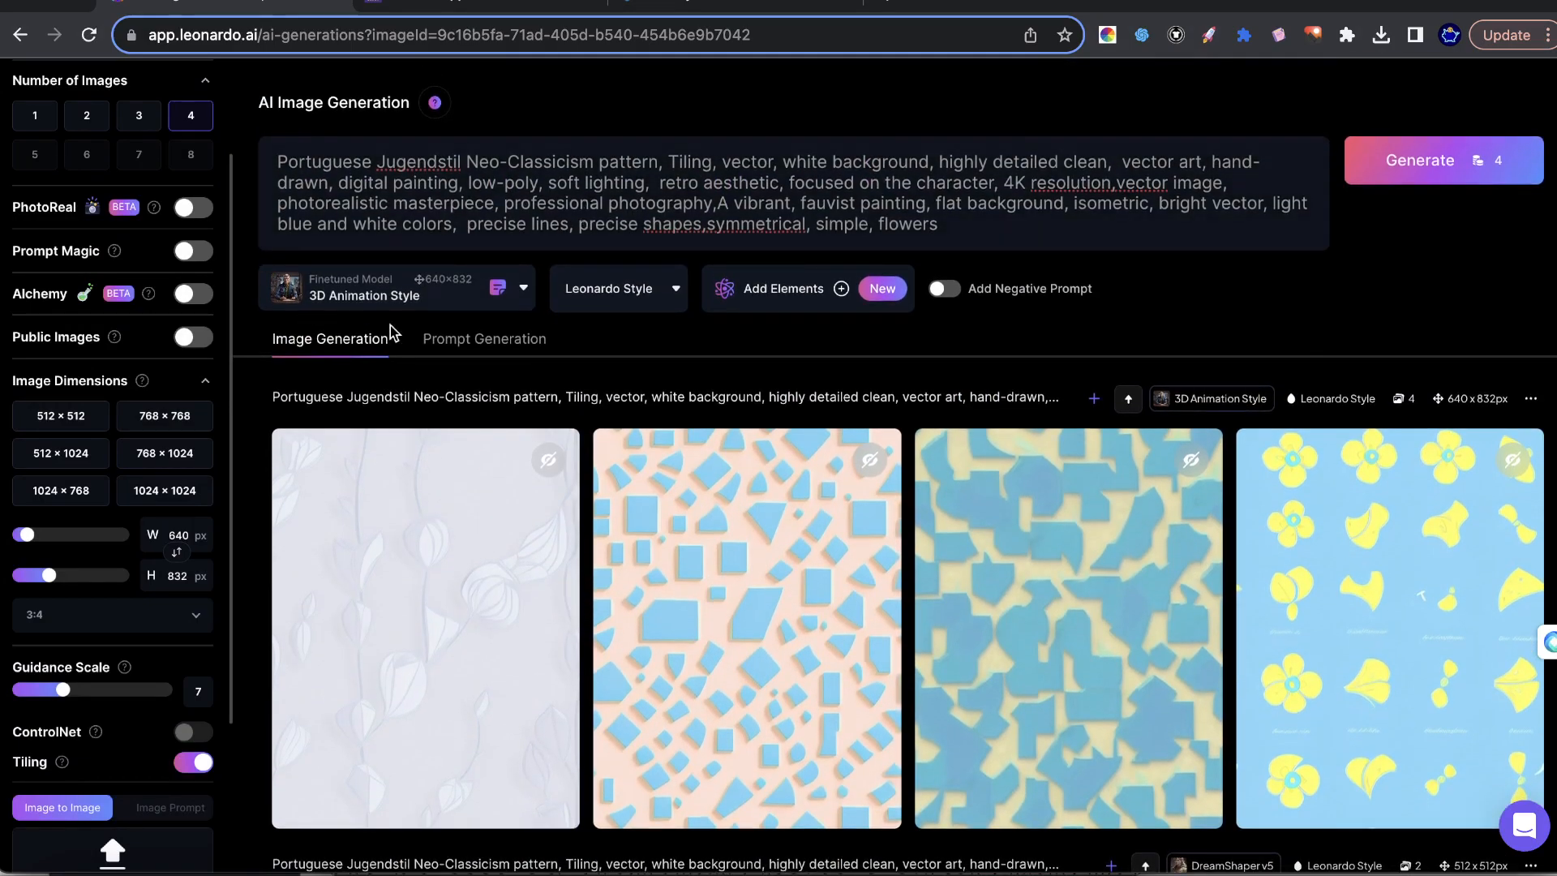
click(414, 299)
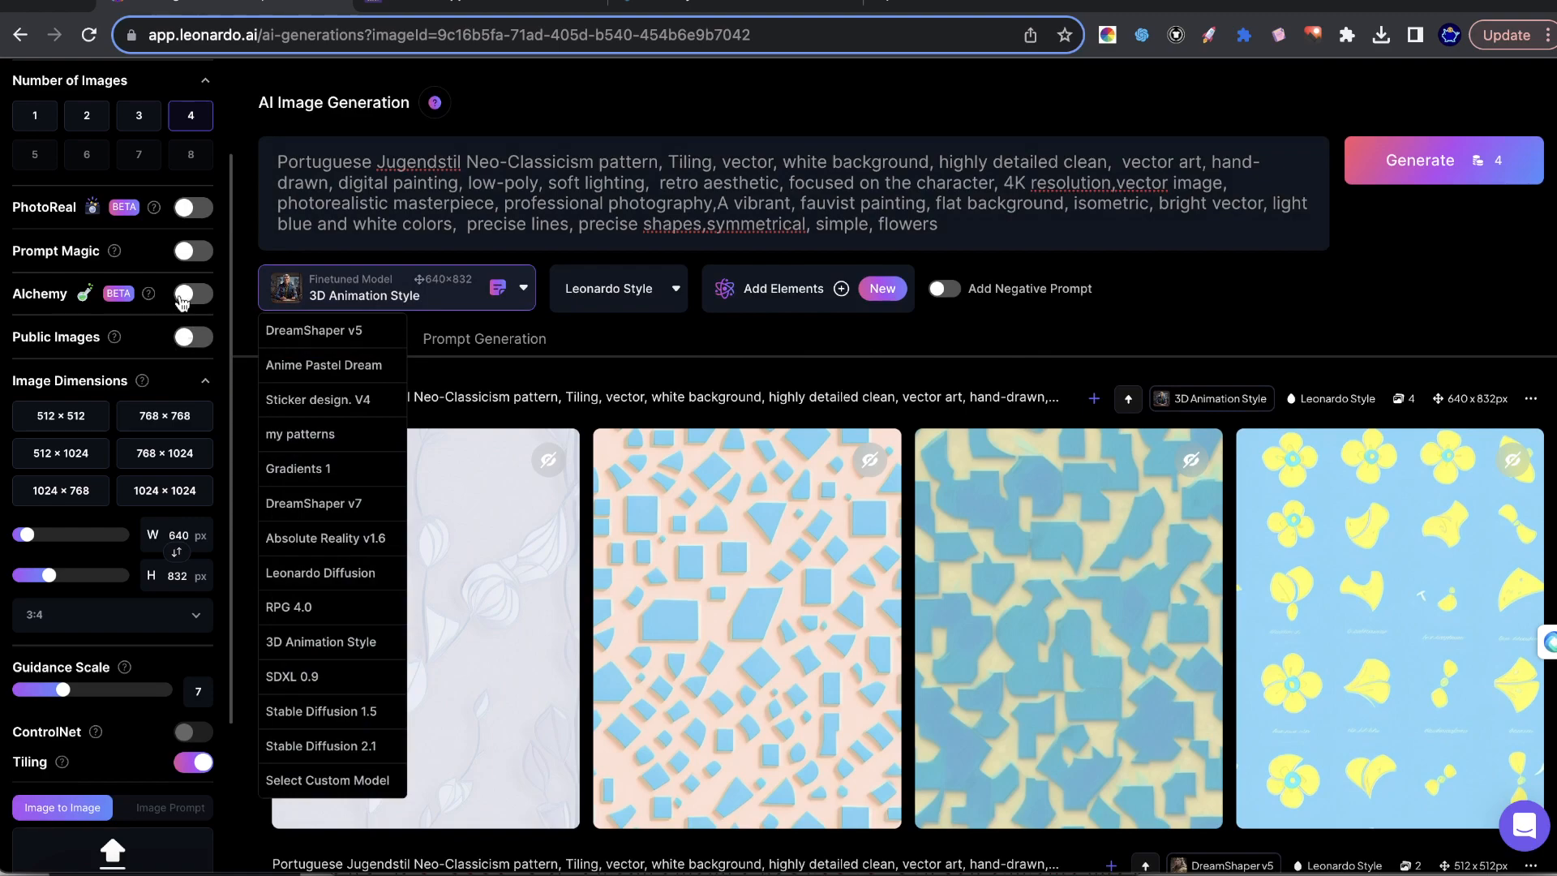
click(193, 250)
click(407, 300)
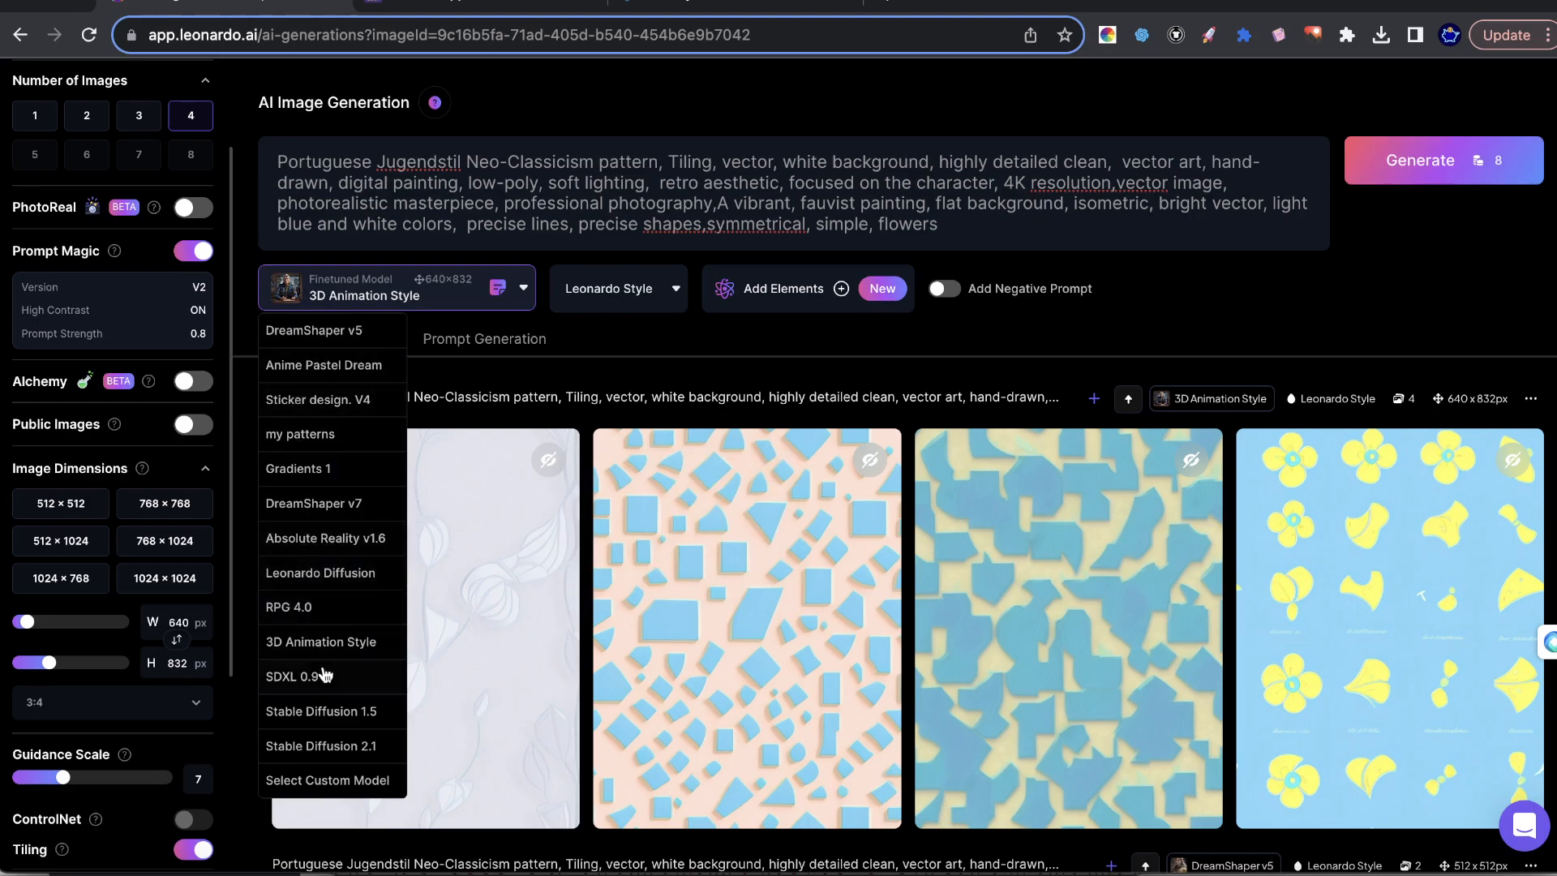
click(312, 782)
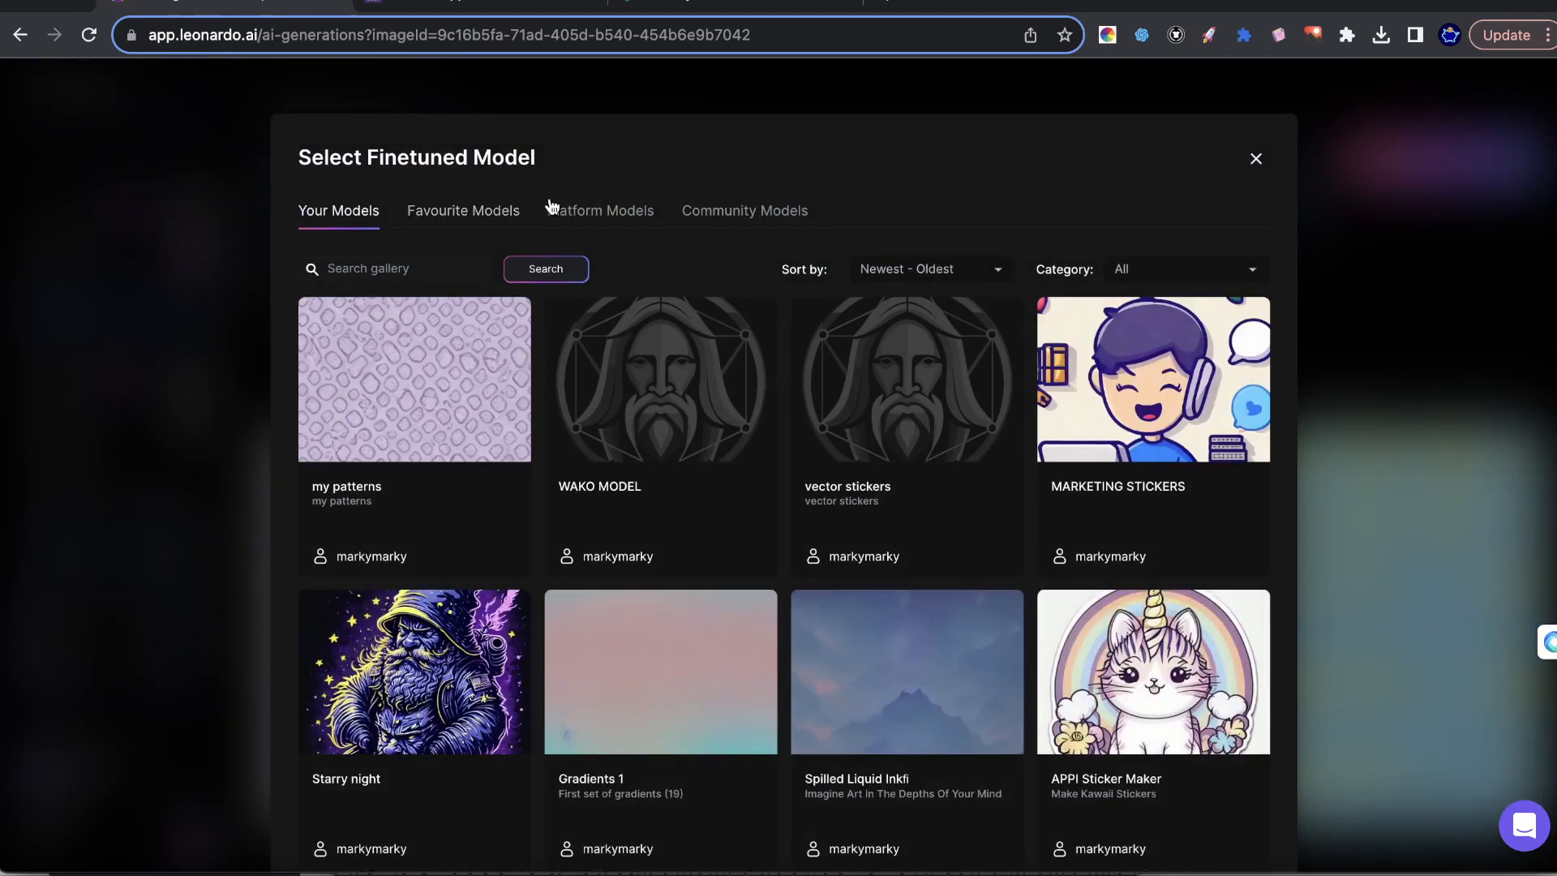
click(558, 210)
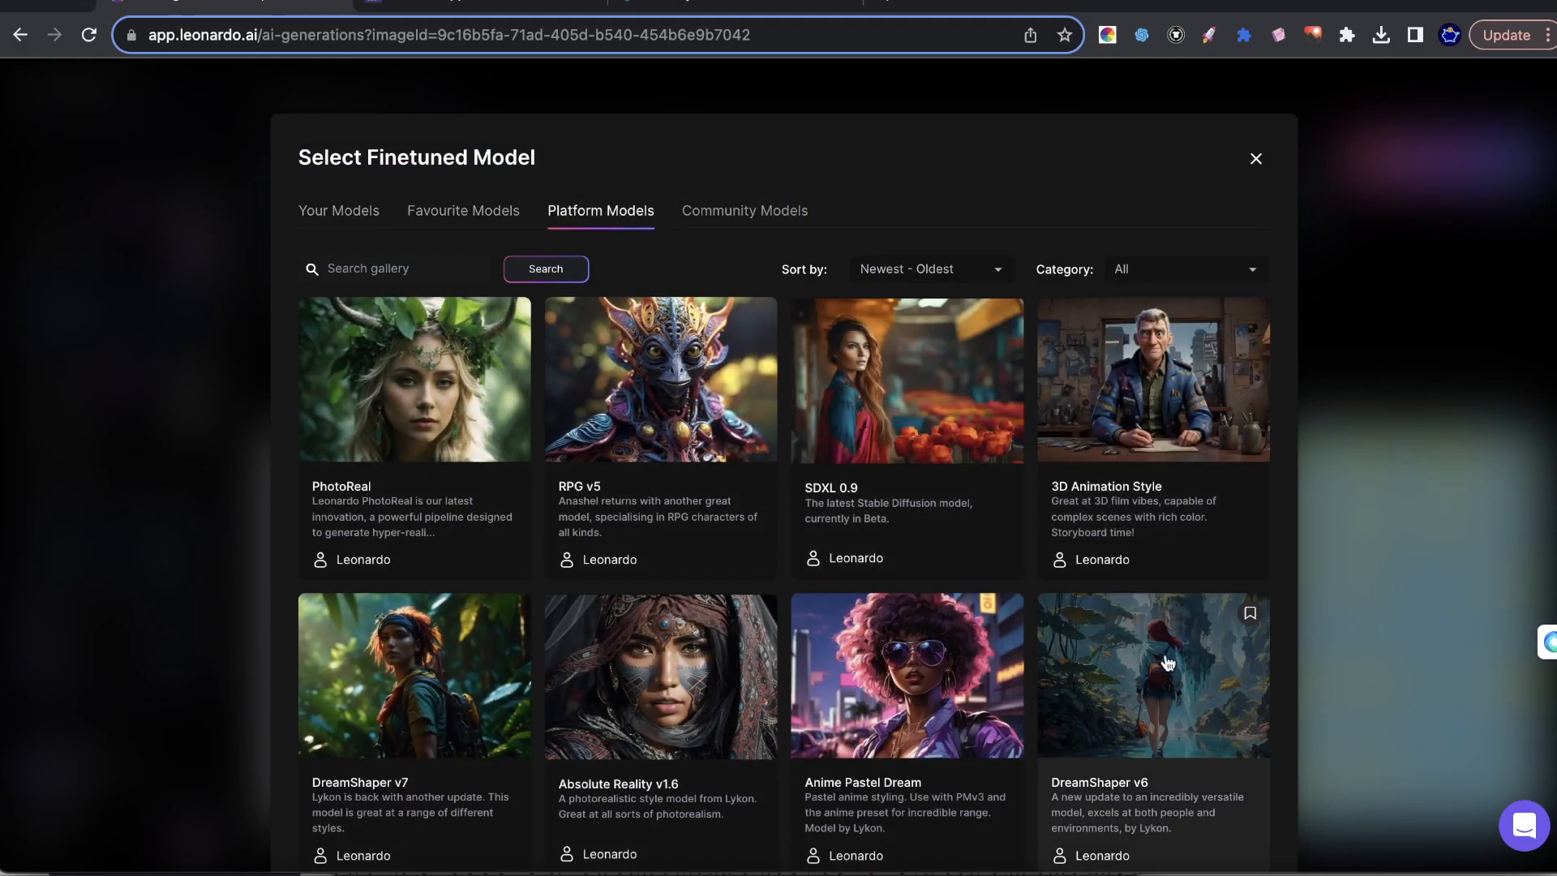
scroll(740, 545, down, 1)
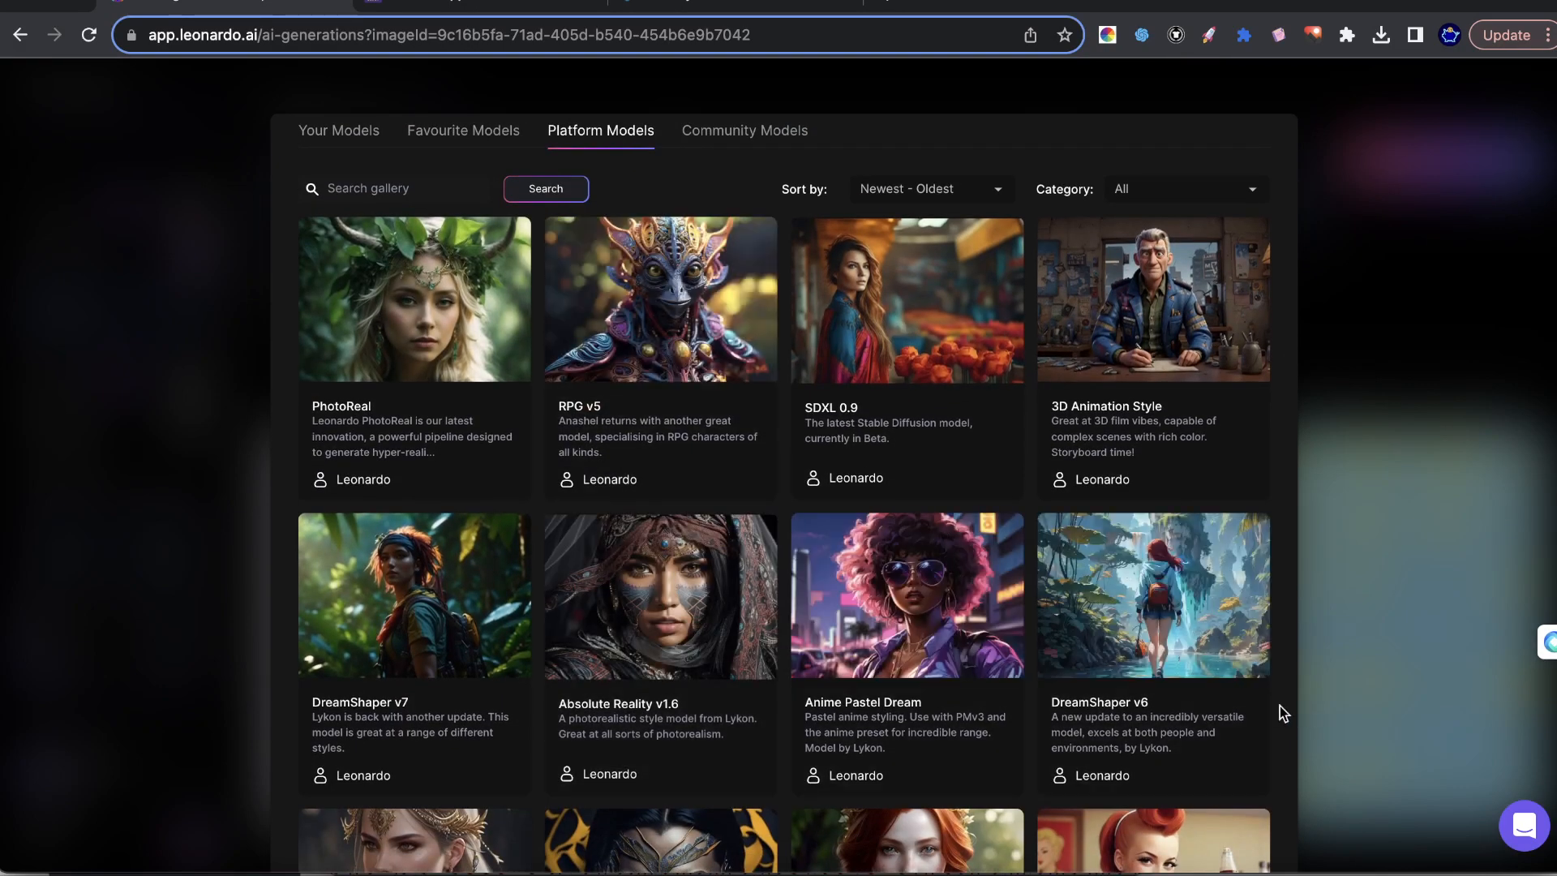
click(430, 602)
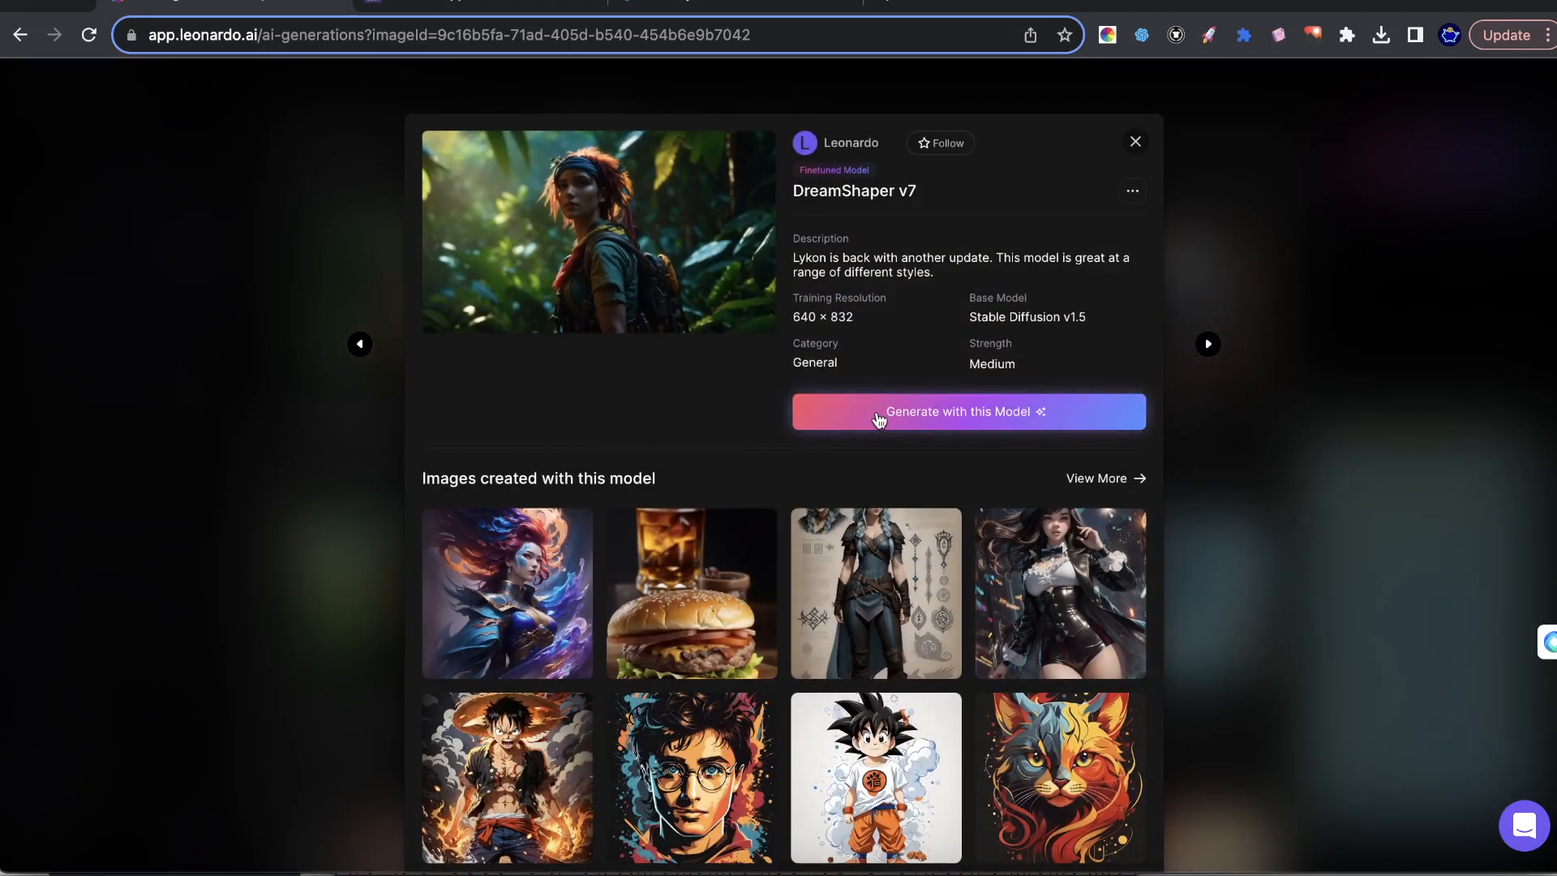
click(879, 420)
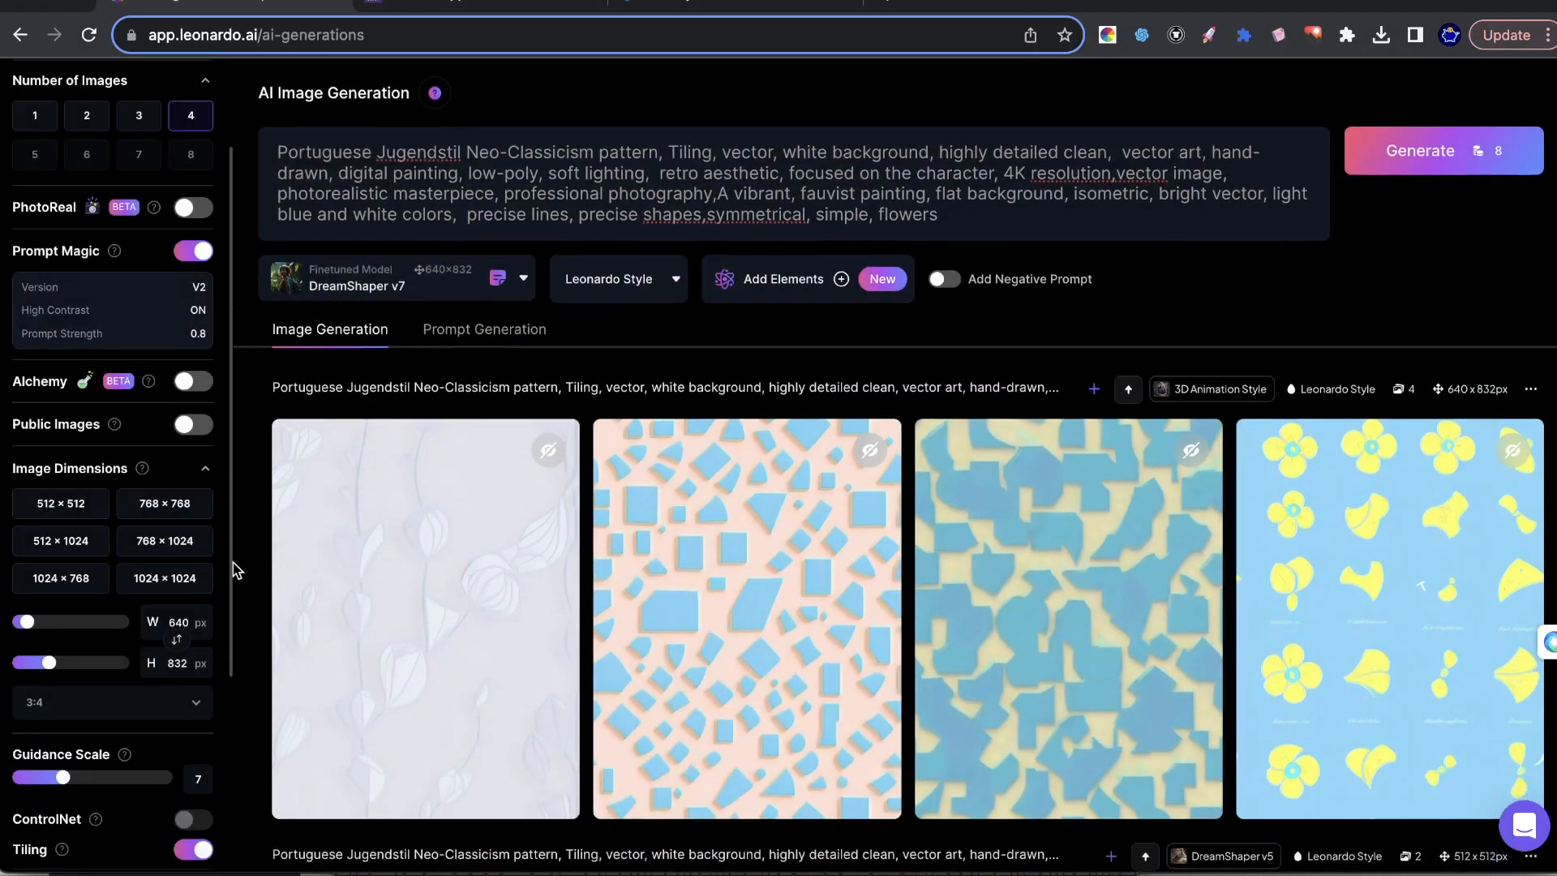
Set the image dimensions to 768 × 768 and generate four DreamShaper v7 images with Prompt Magic and Tiling on.
scroll(168, 529, down, 4)
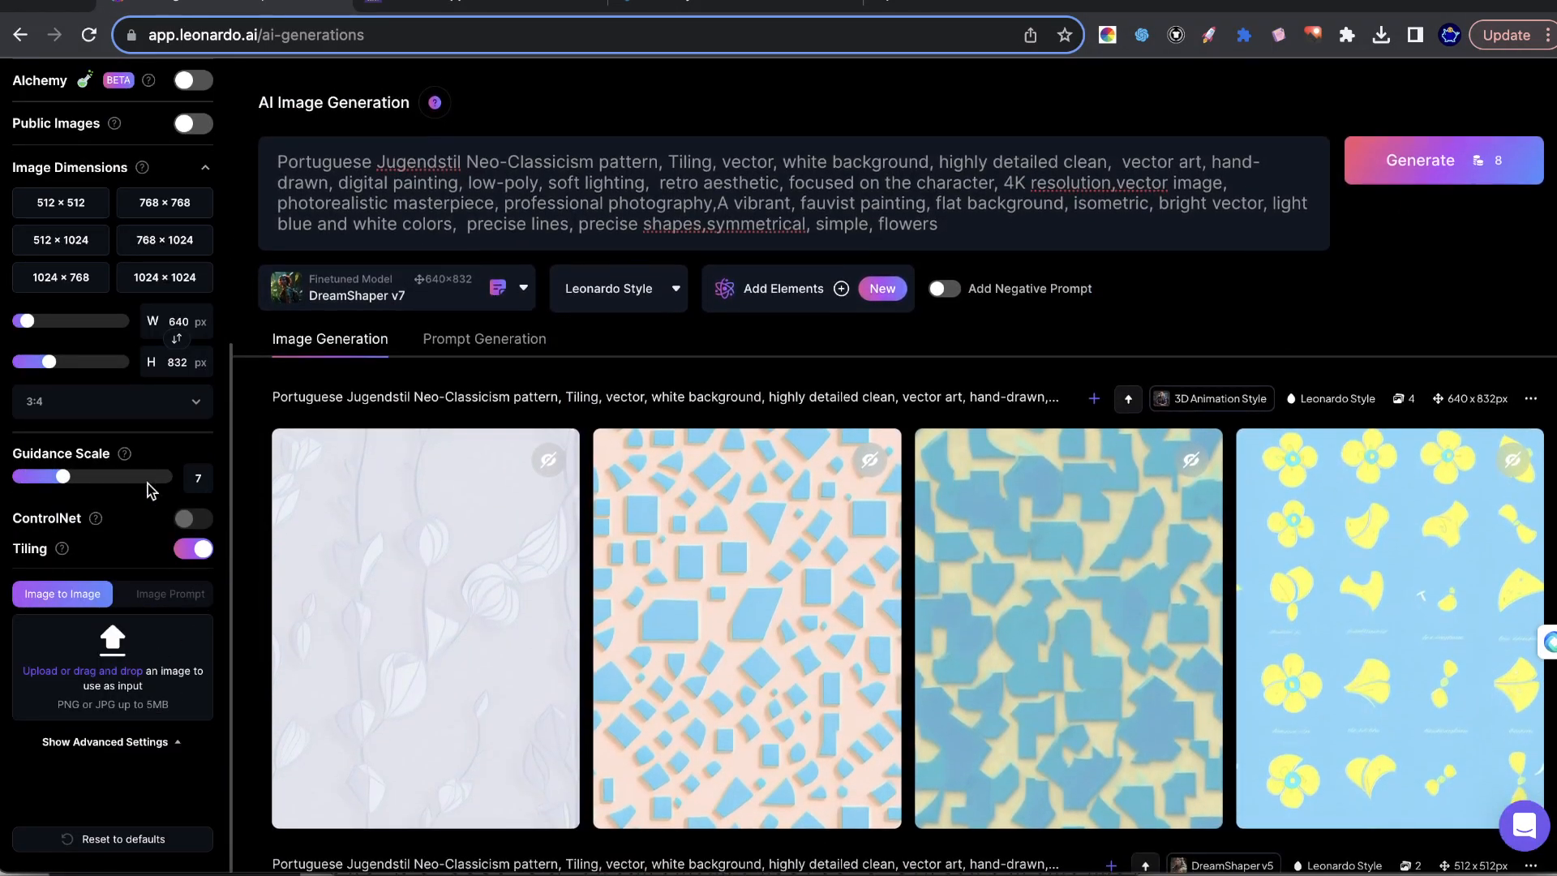
scroll(81, 568, up, 2)
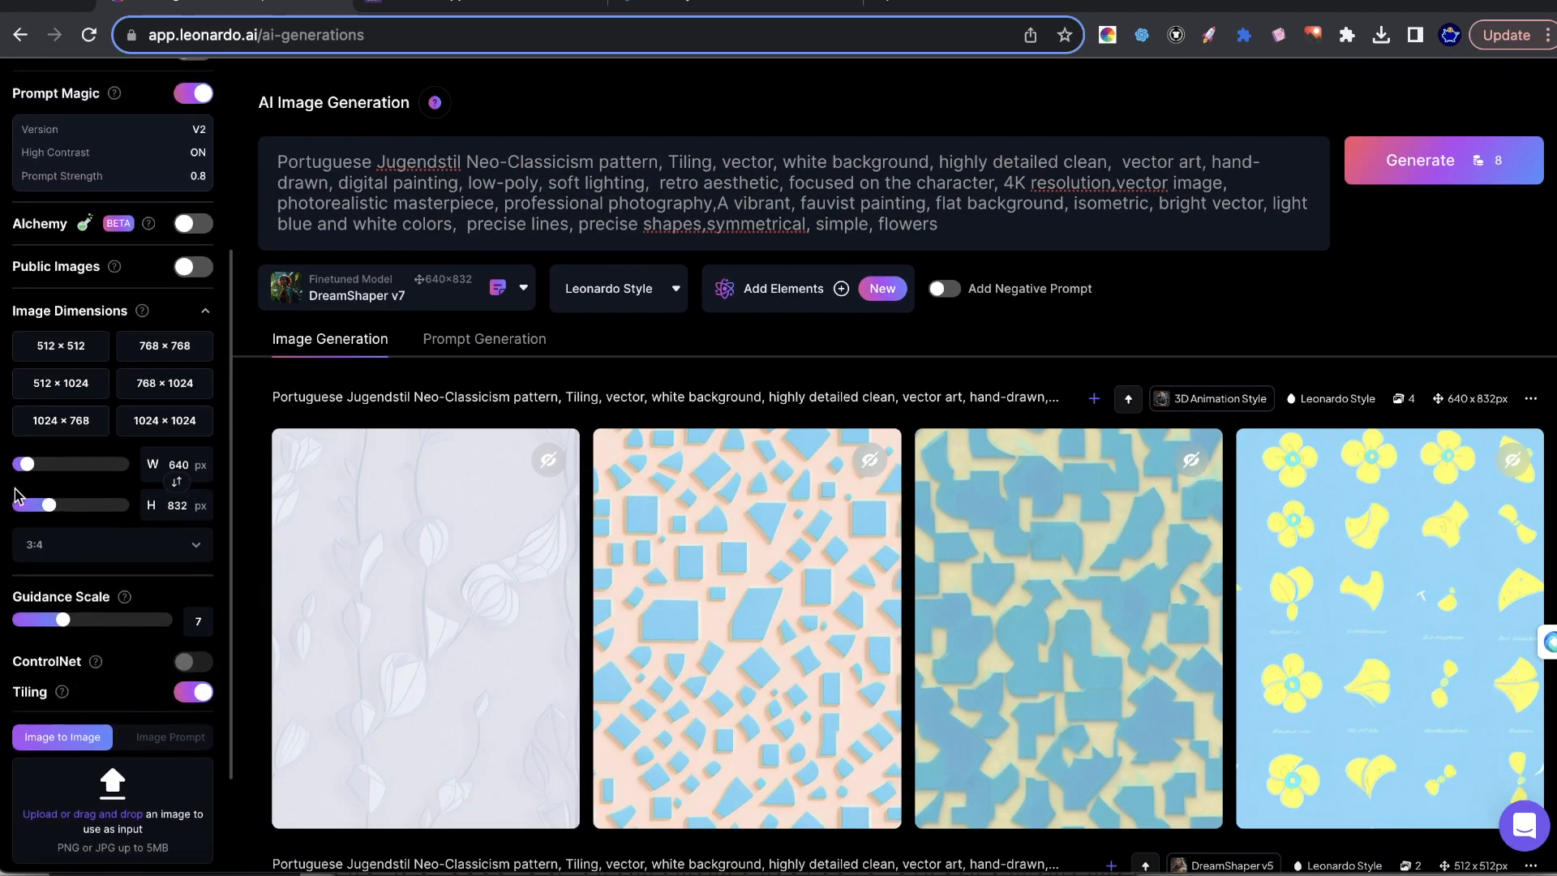
drag(53, 509, 1, 472)
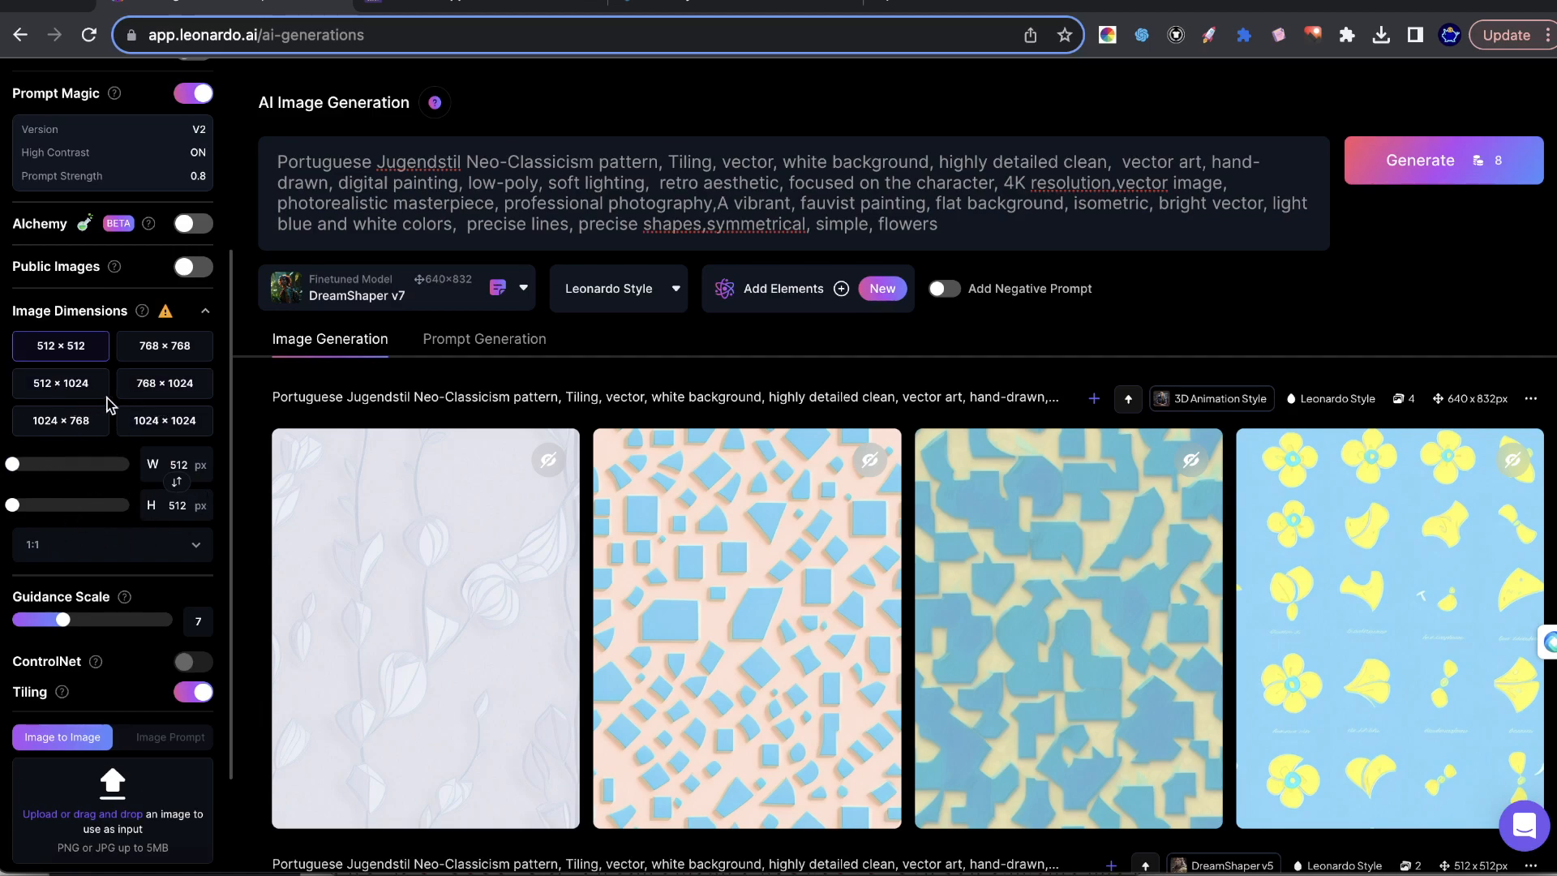
click(144, 386)
click(142, 355)
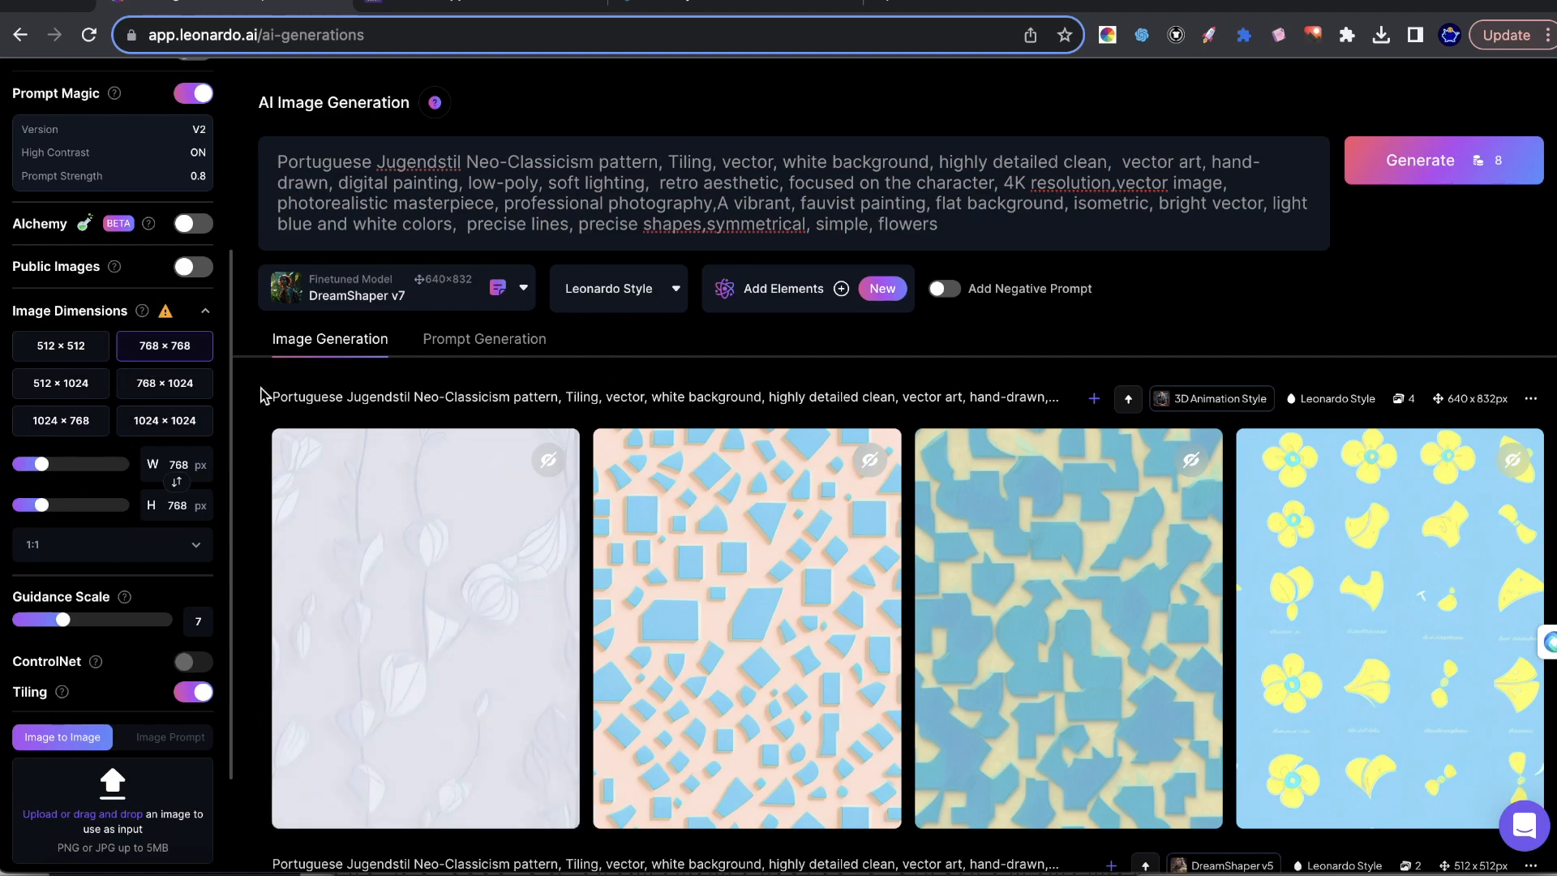
scroll(94, 384, up, 5)
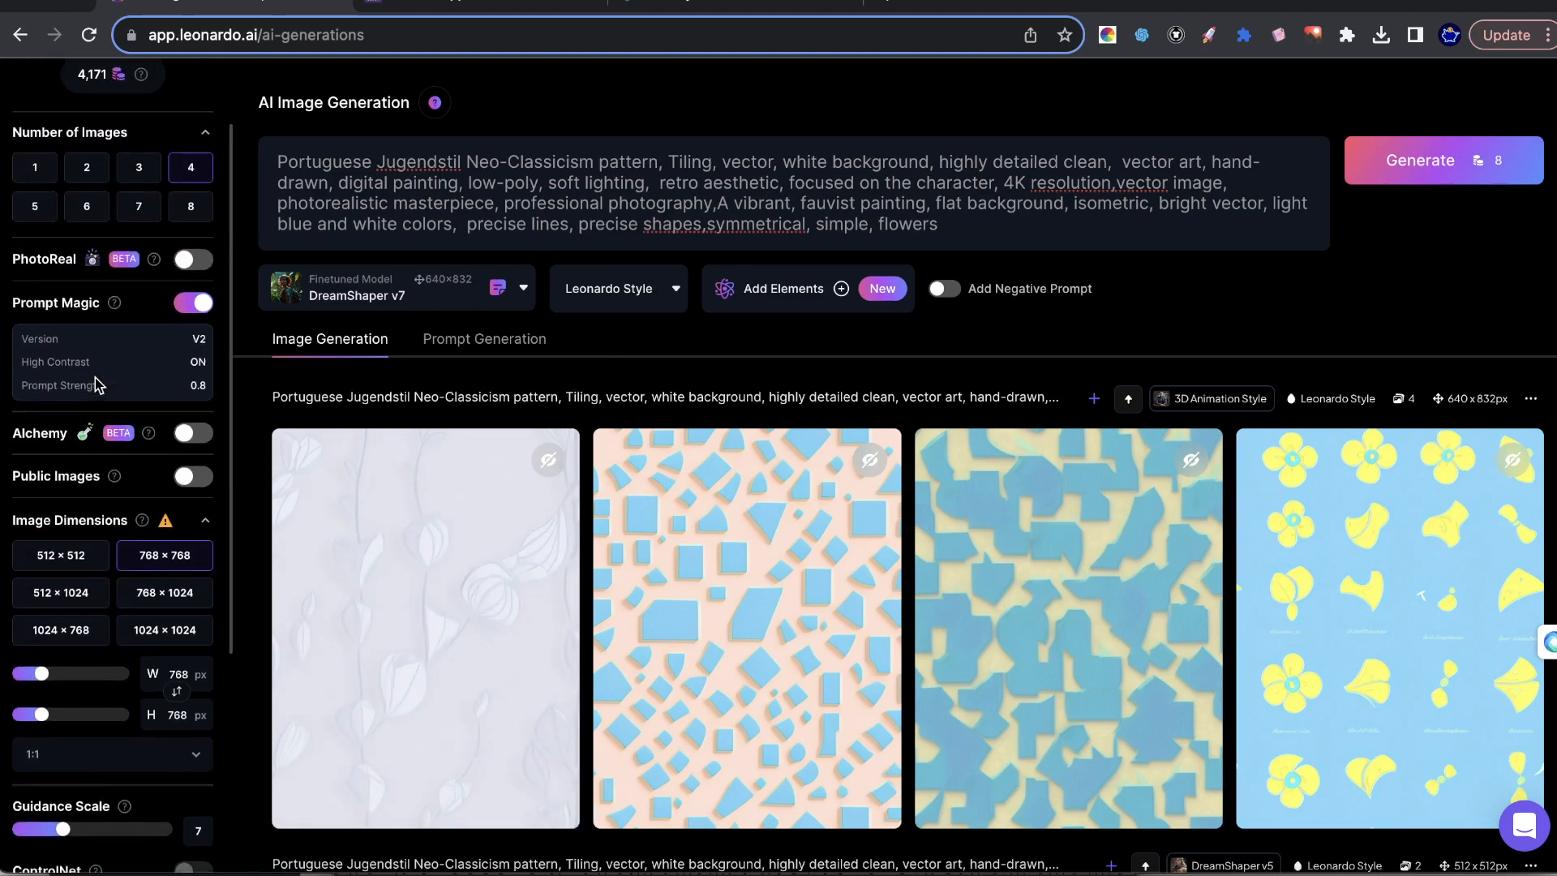
click(1383, 175)
scroll(742, 666, down, 2)
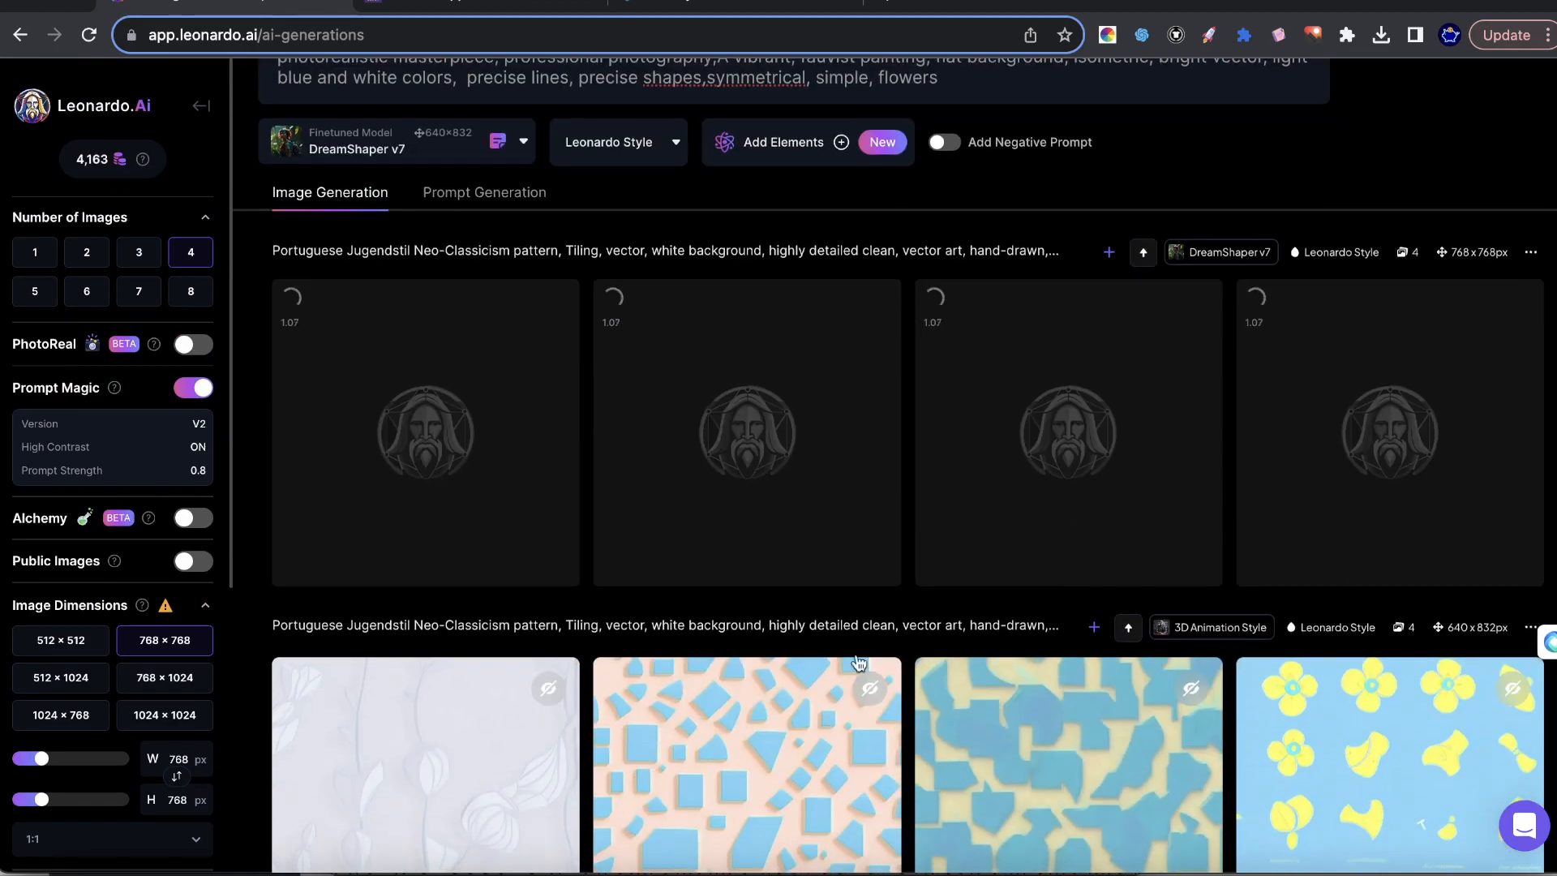
Turn Prompt Magic off, generate four more 768 × 768 DreamShaper v7 images, and compare them with the previous set.
click(193, 388)
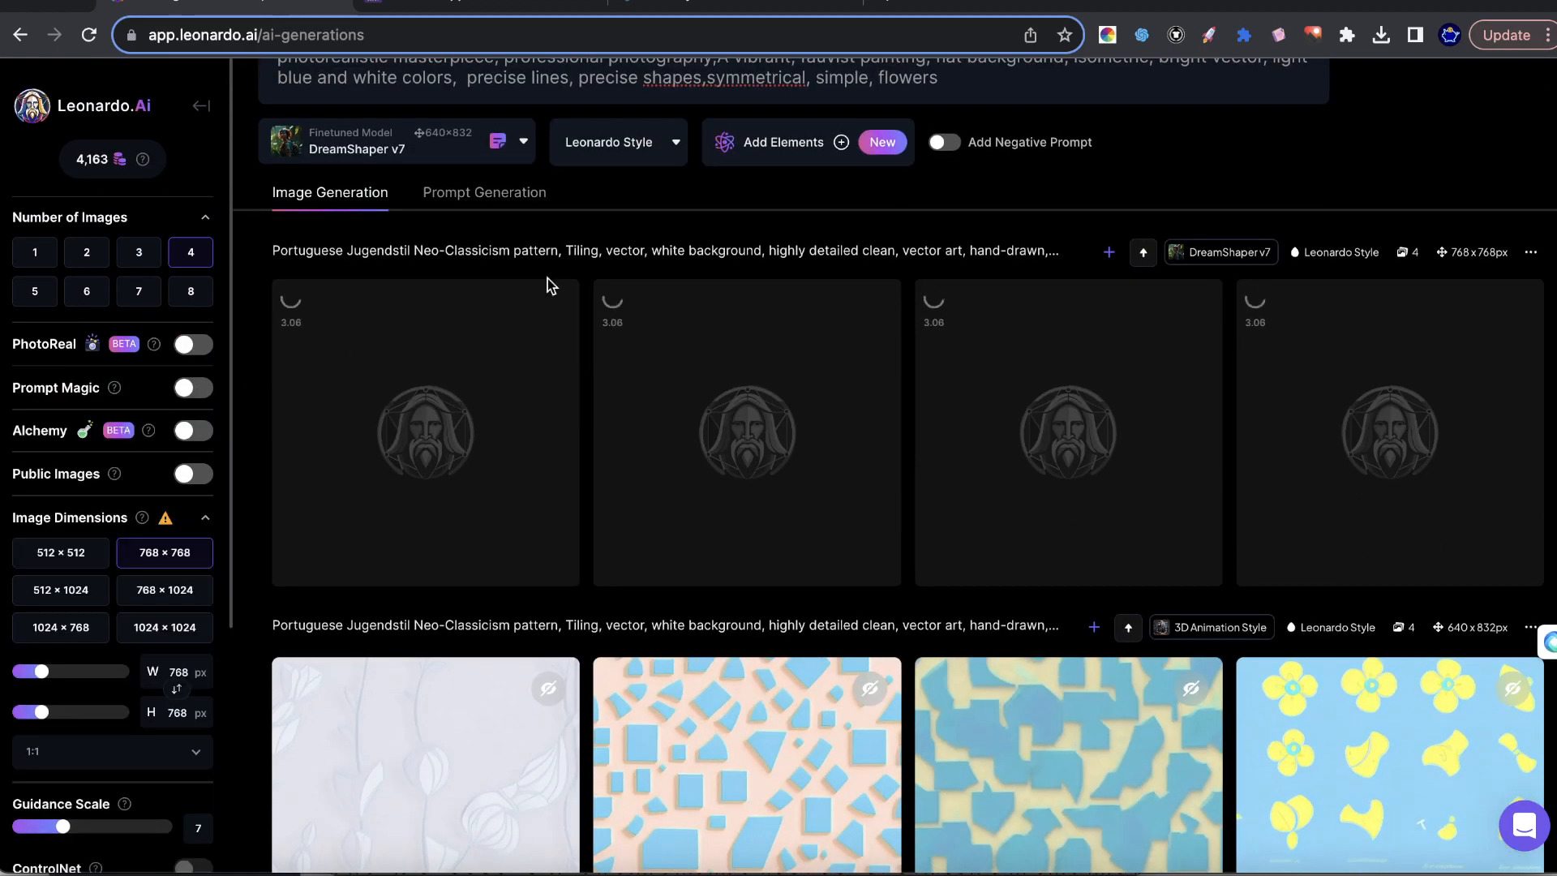
scroll(1514, 153, up, 2)
click(1515, 158)
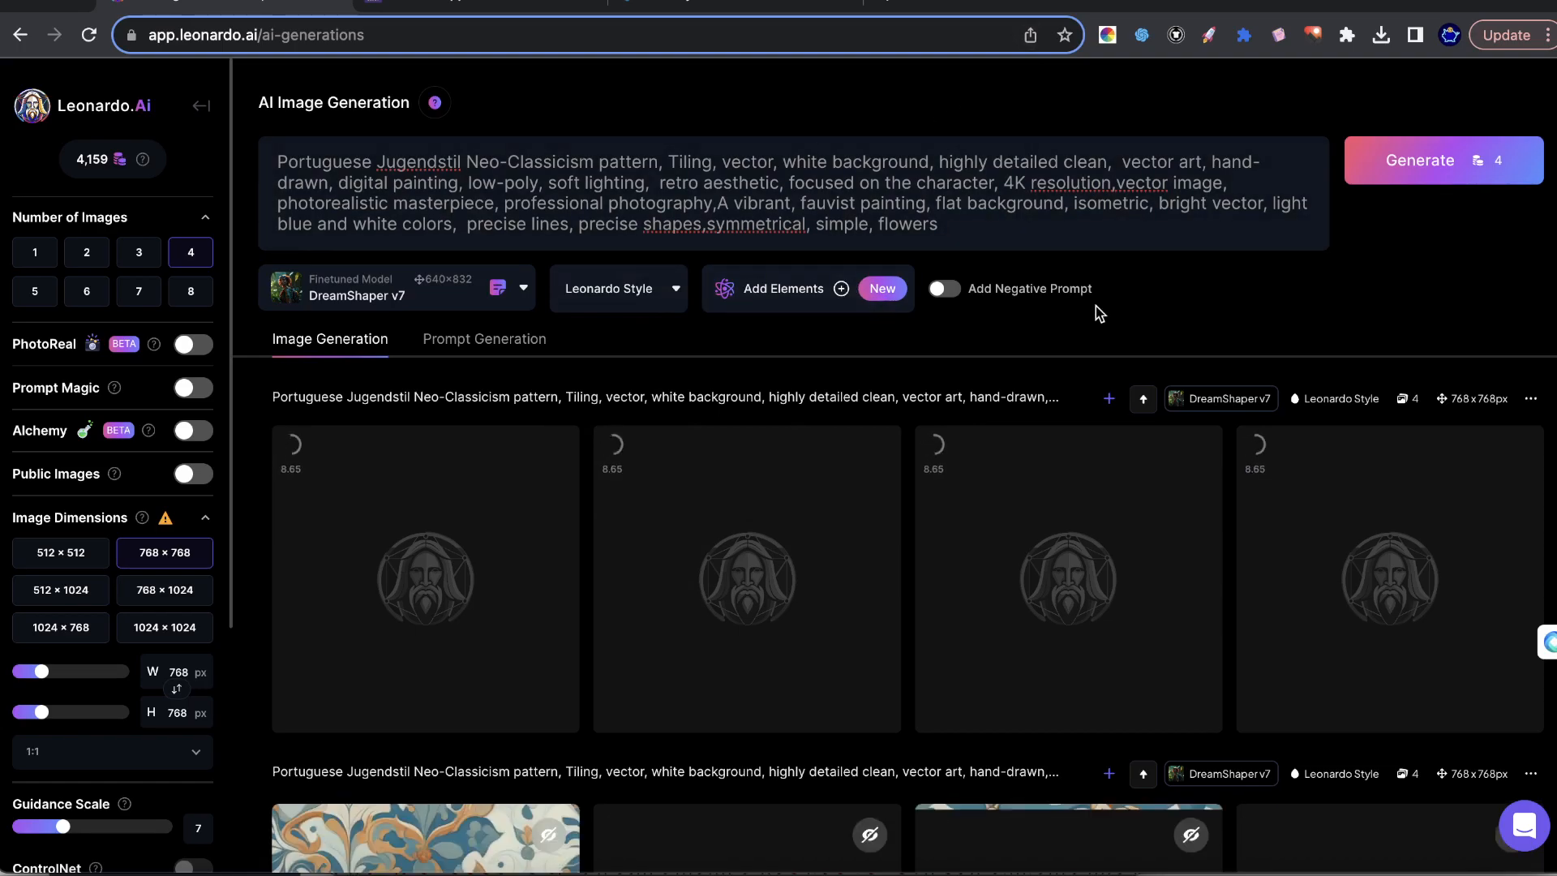
scroll(1096, 308, down, 8)
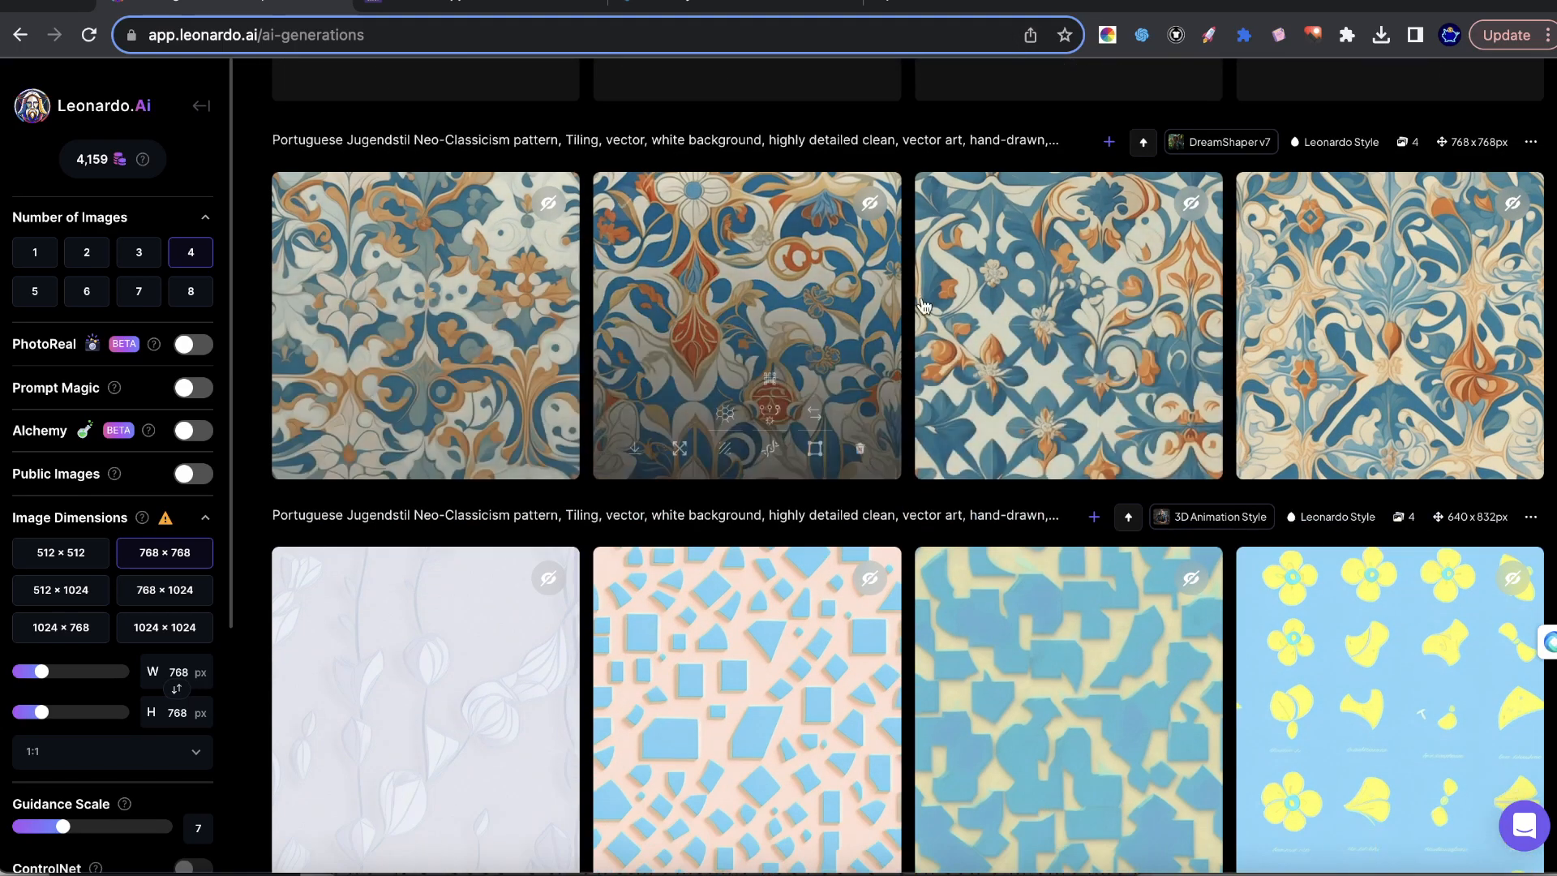
scroll(911, 302, up, 6)
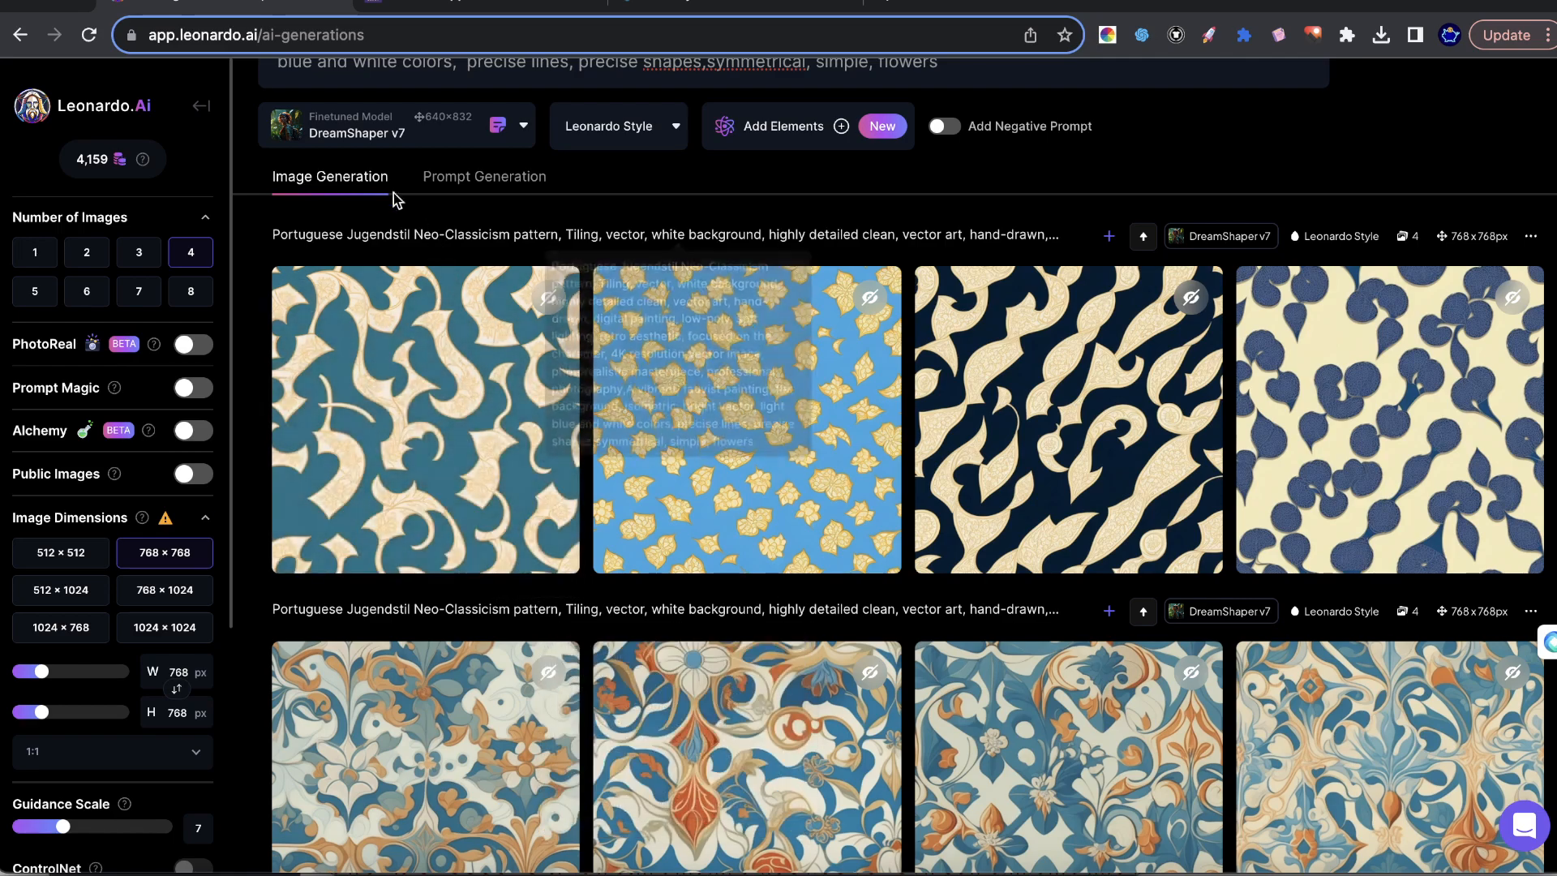
Turn on Prompt Magic and Alchemy and generate four more DreamShaper v7 images from the same prompt.
scroll(708, 403, up, 2)
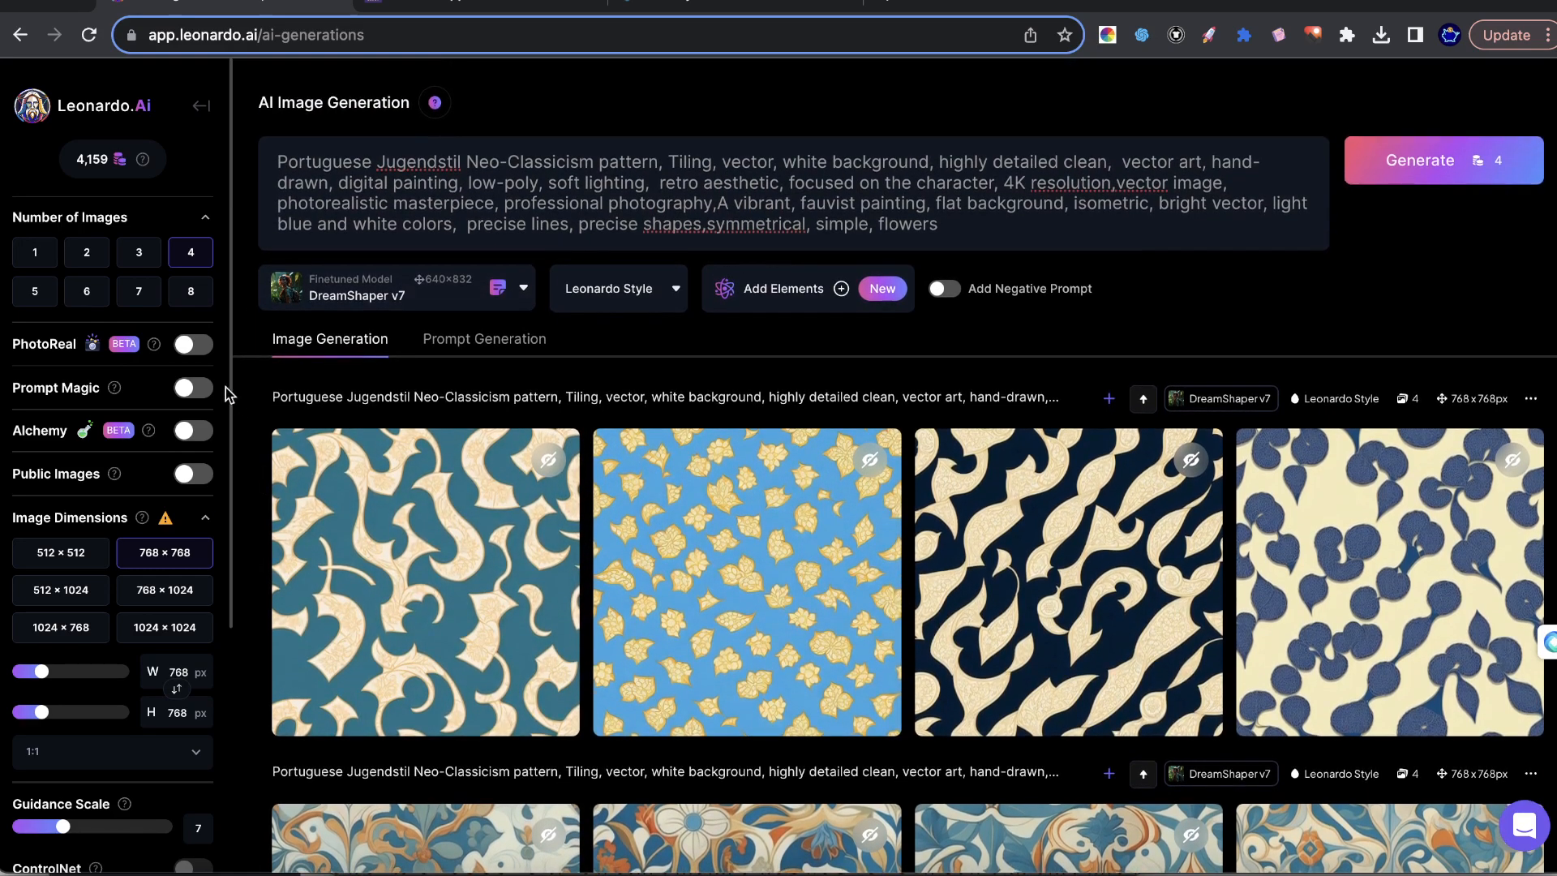
click(184, 388)
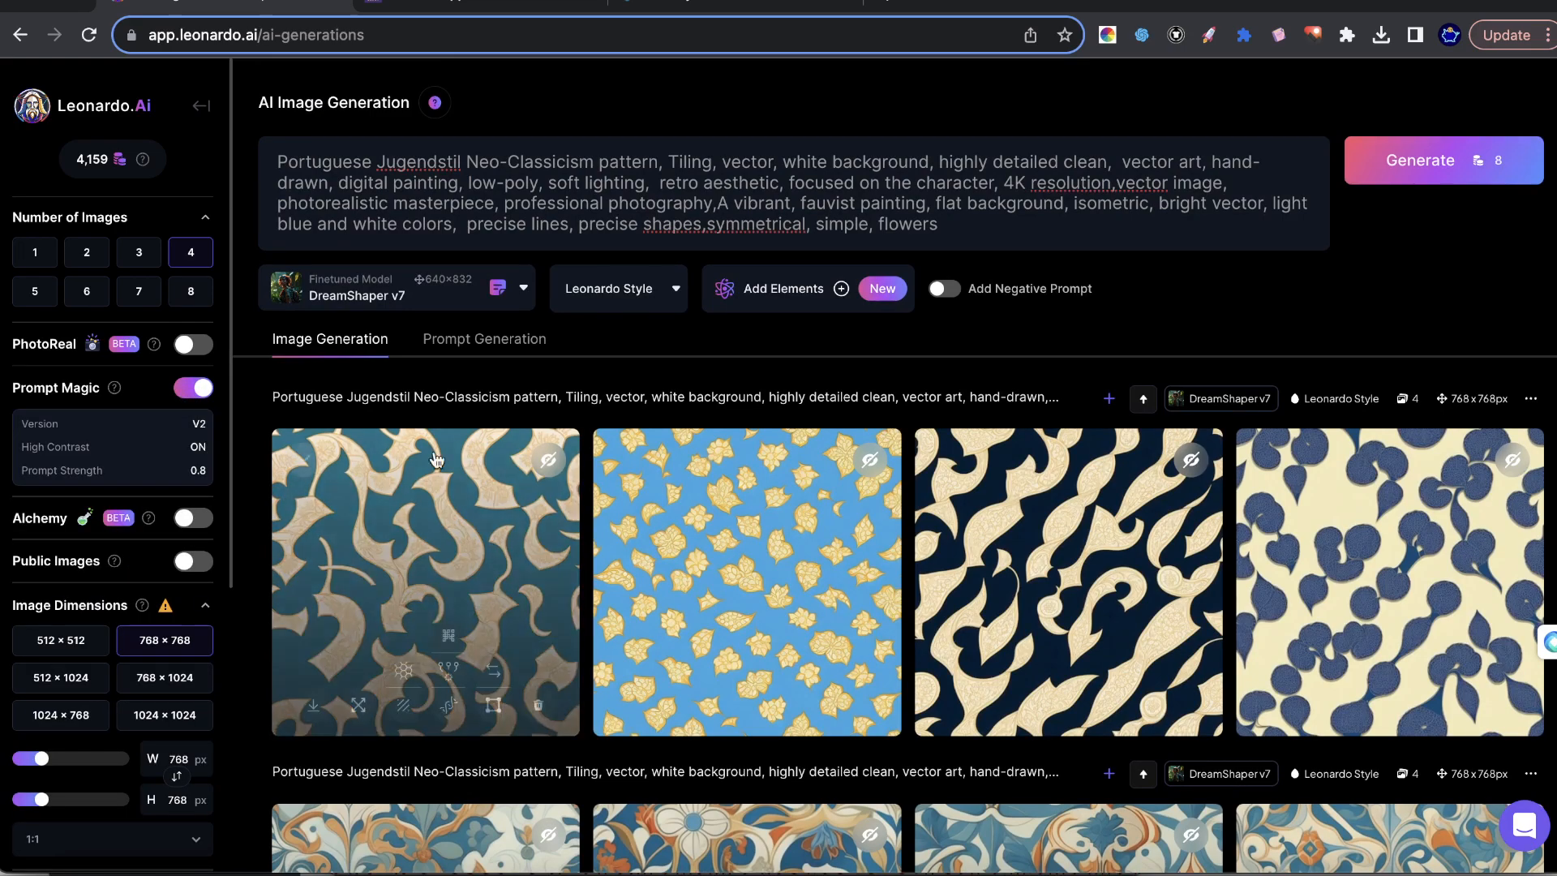
click(185, 518)
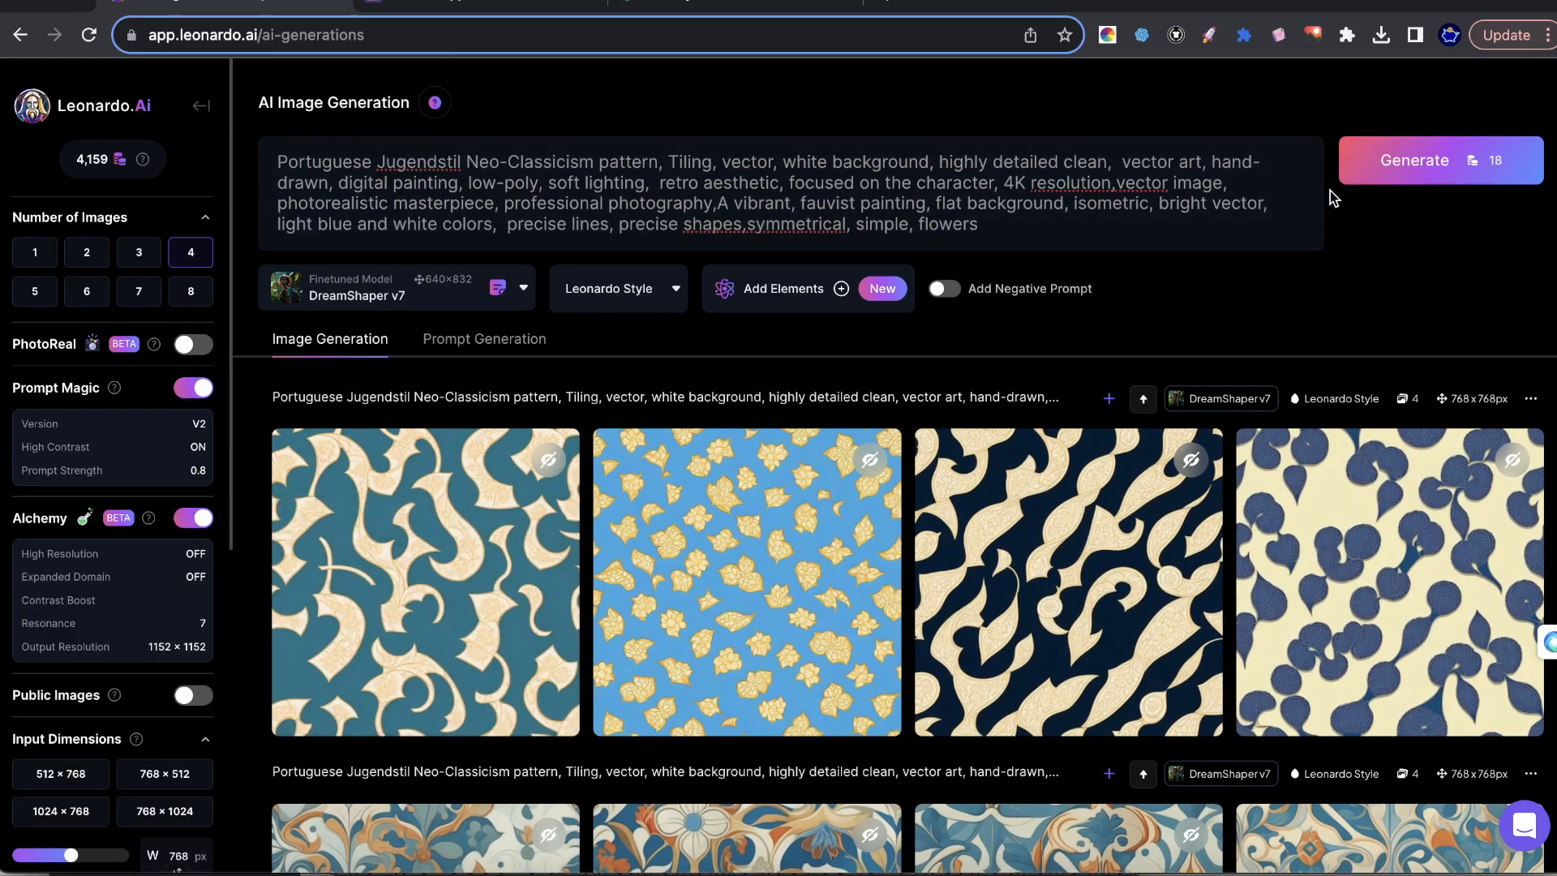
click(1419, 160)
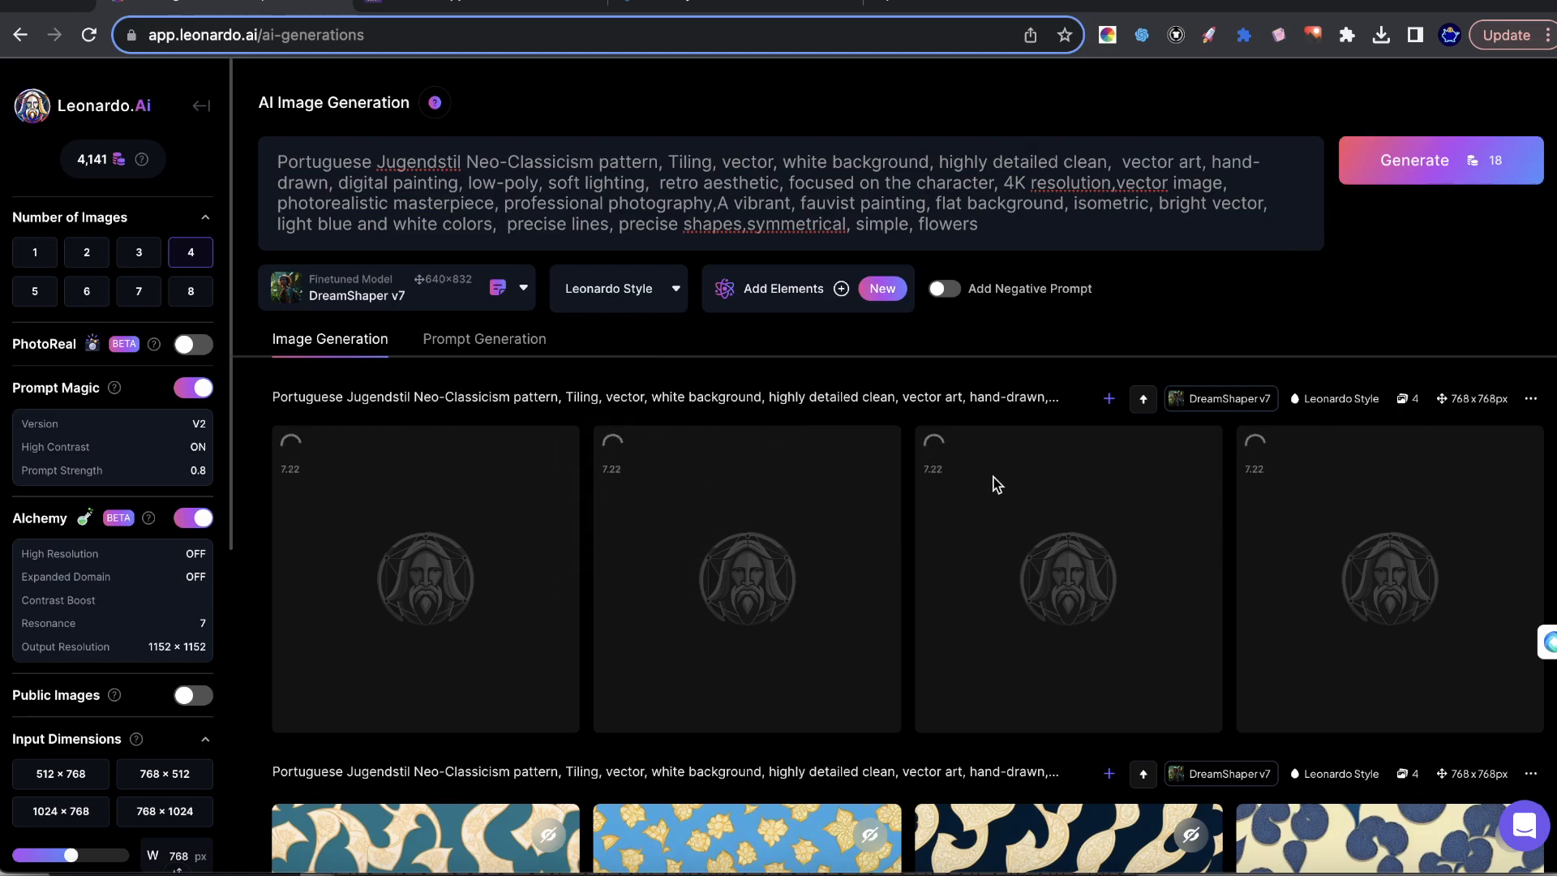
Review the earlier DreamShaper v7 results, previewing the gold leaves on blue and the cream scrolls on teal at larger size.
scroll(1029, 502, down, 5)
scroll(1071, 570, down, 3)
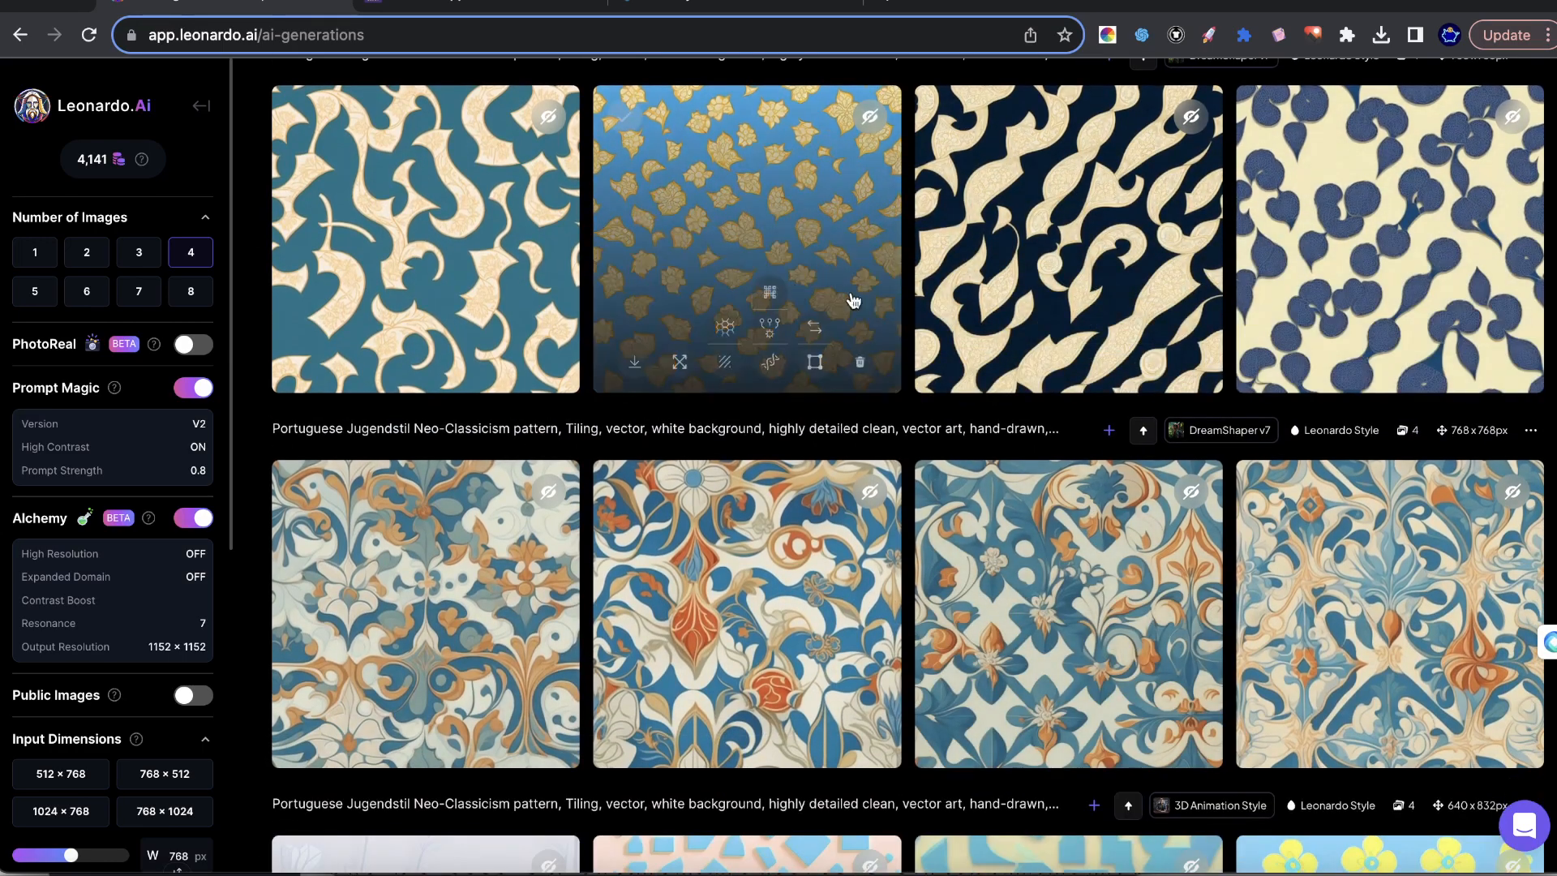
scroll(1435, 332, up, 4)
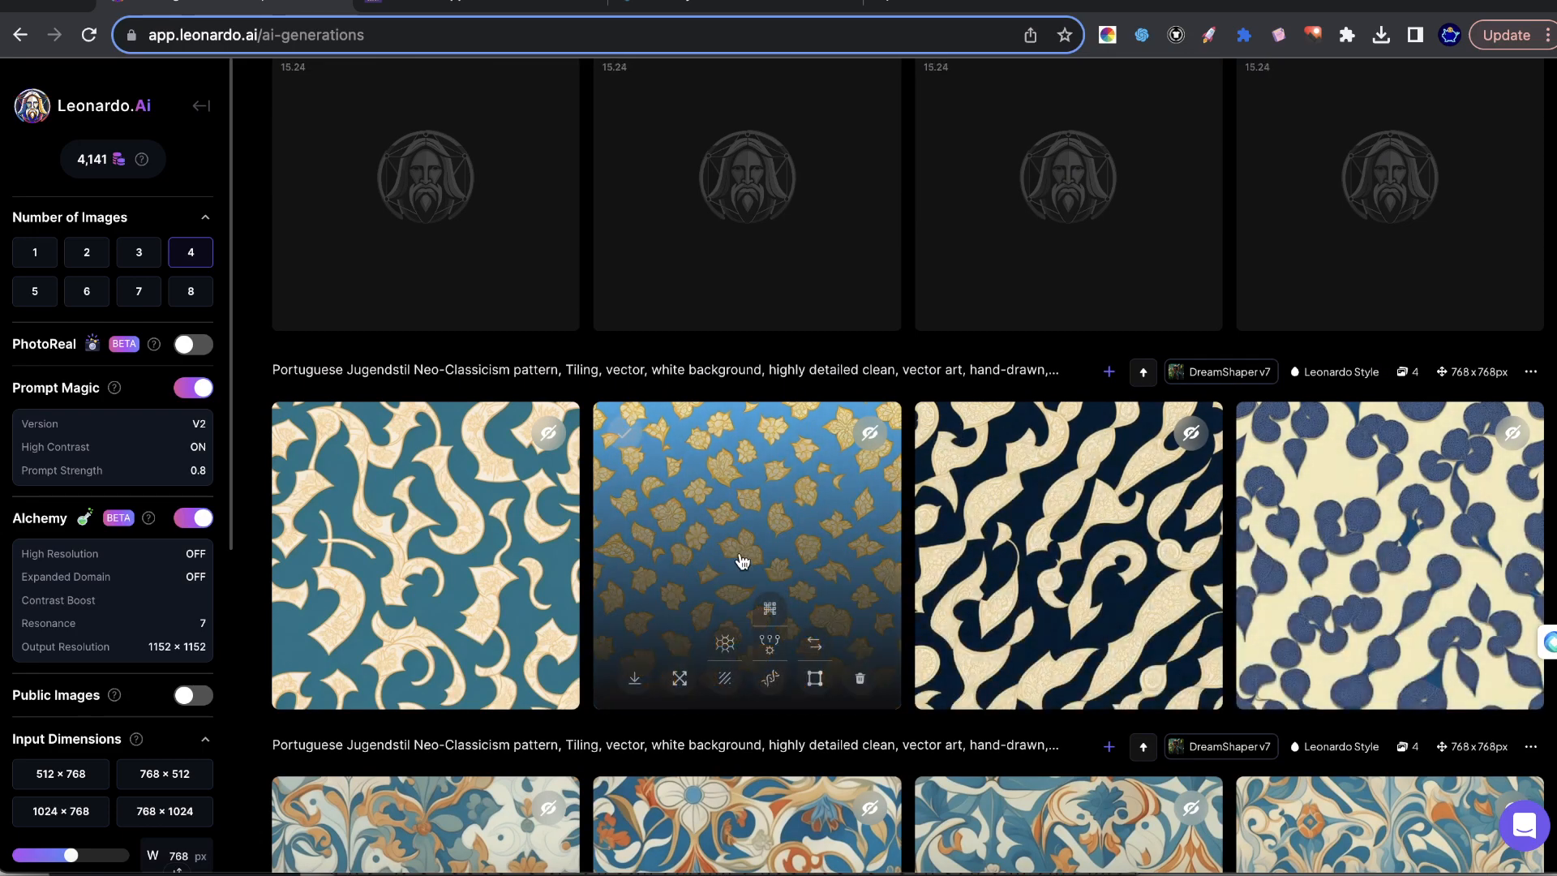
click(740, 556)
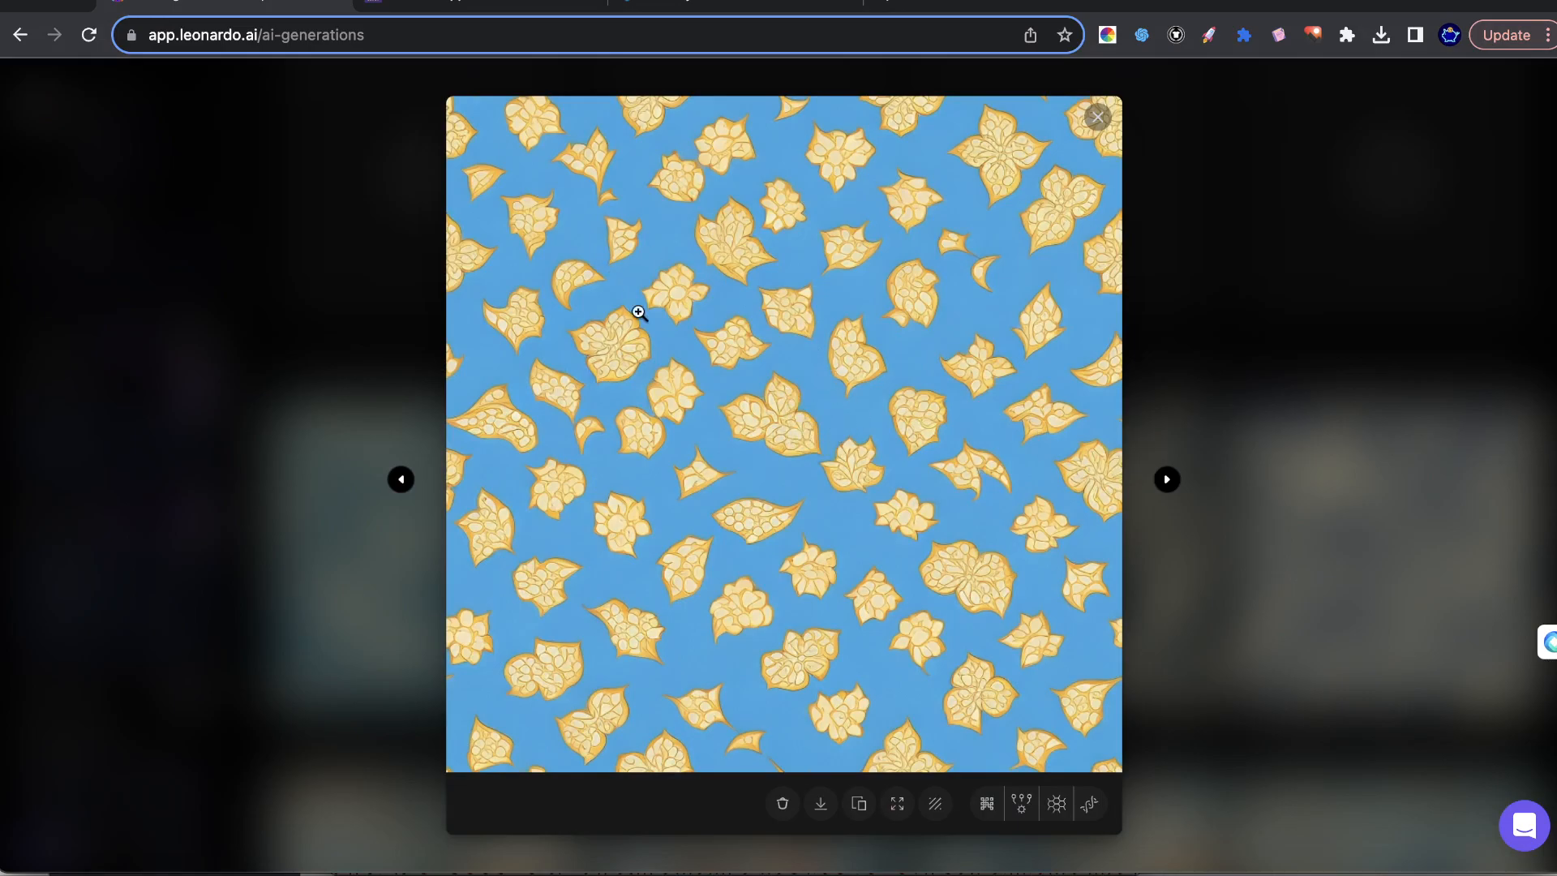
click(637, 364)
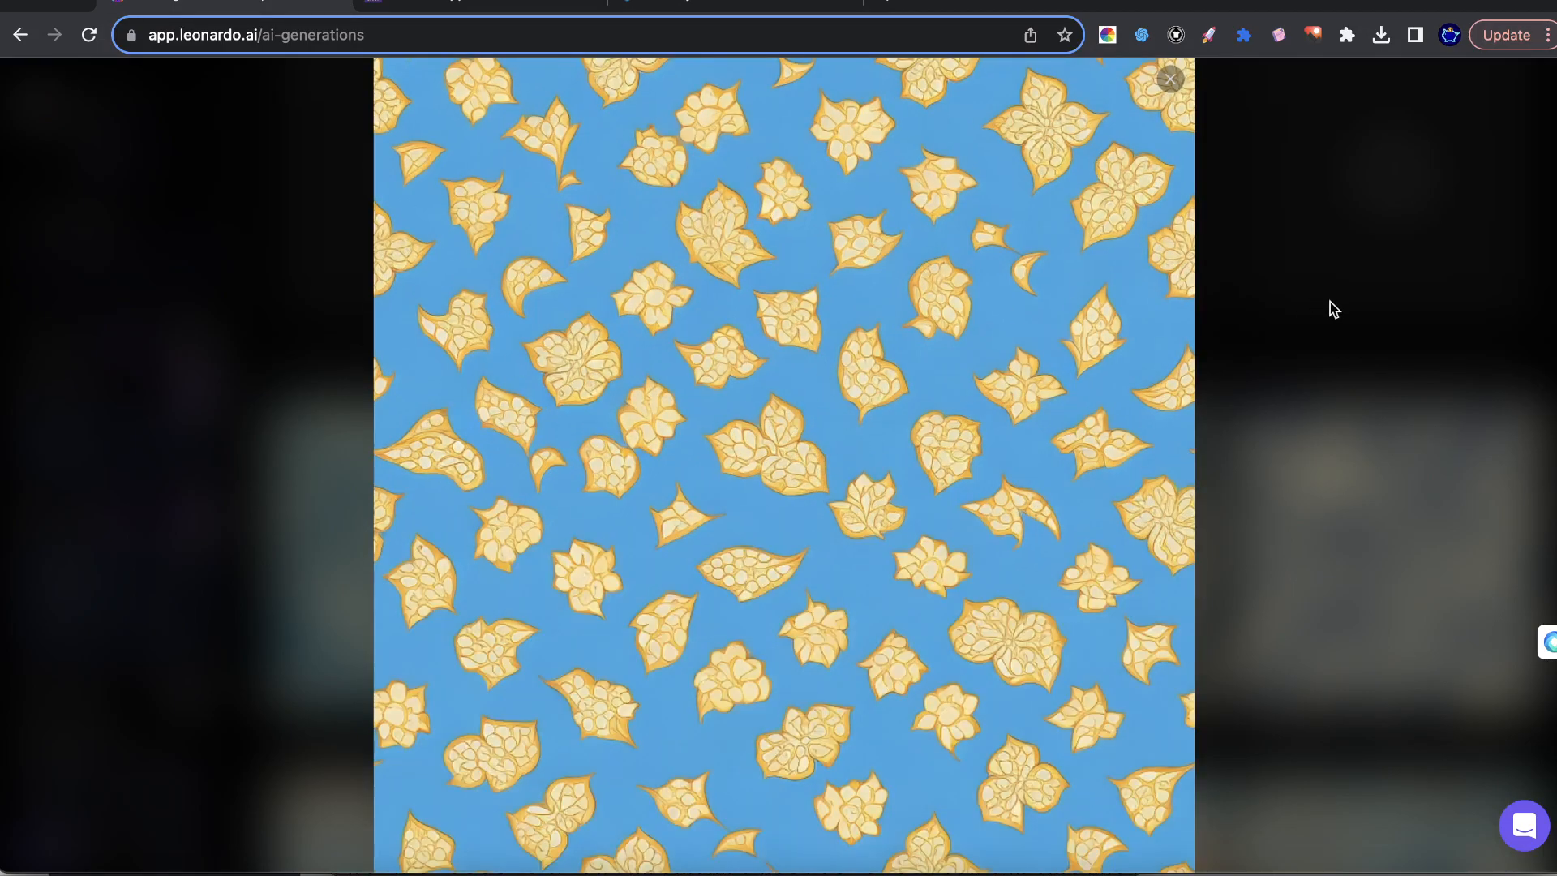
click(1388, 364)
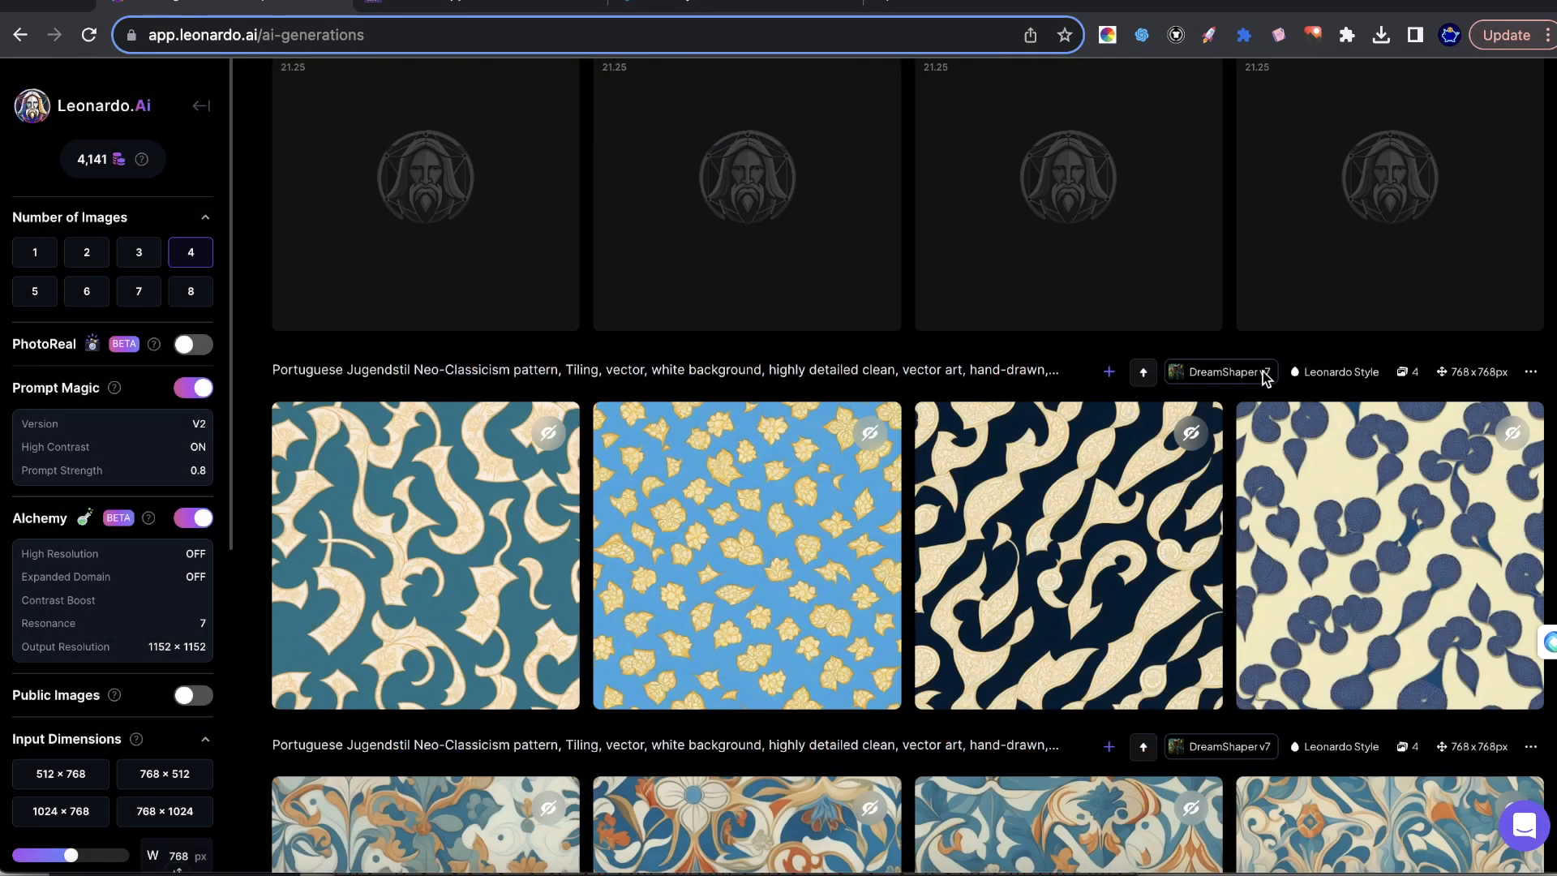
click(454, 525)
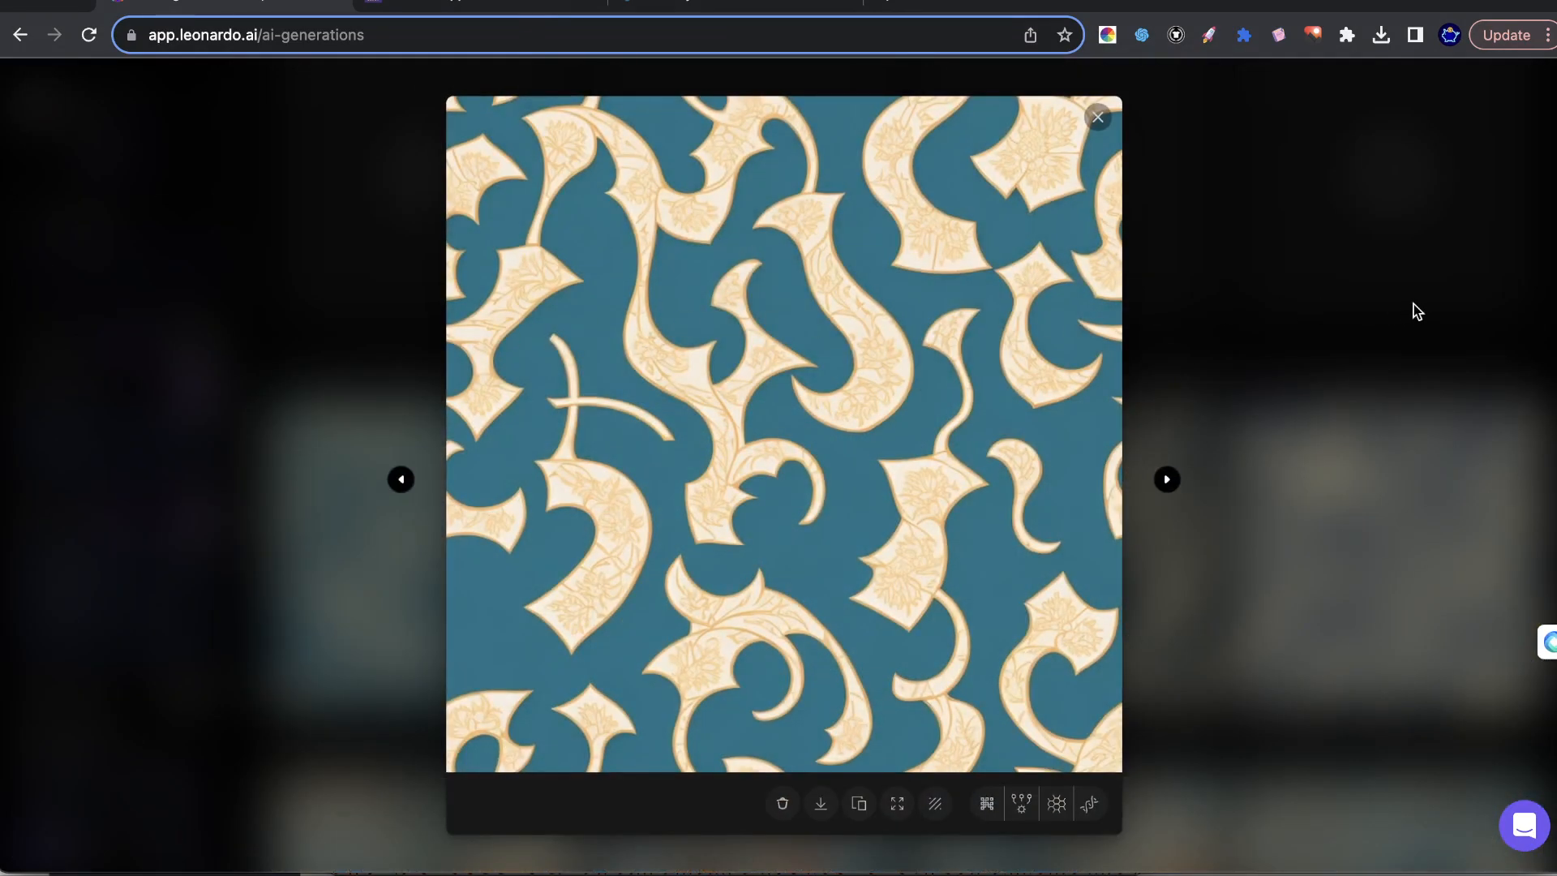
click(1420, 312)
Preview the fourth image of the new Alchemy set at larger size and start an upscale of it.
scroll(705, 305, up, 3)
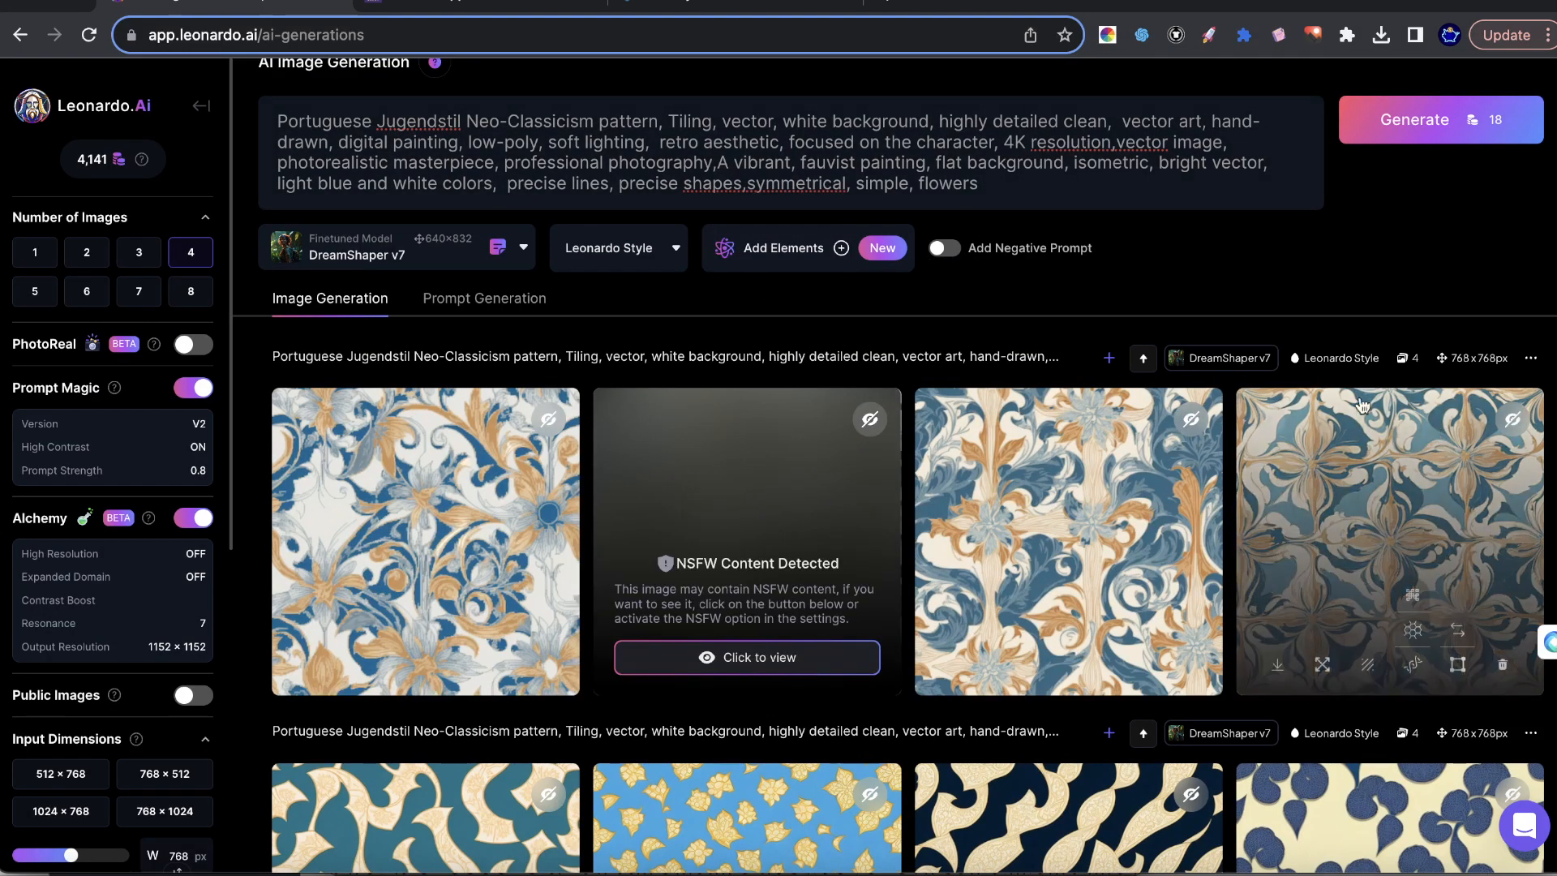
click(1447, 535)
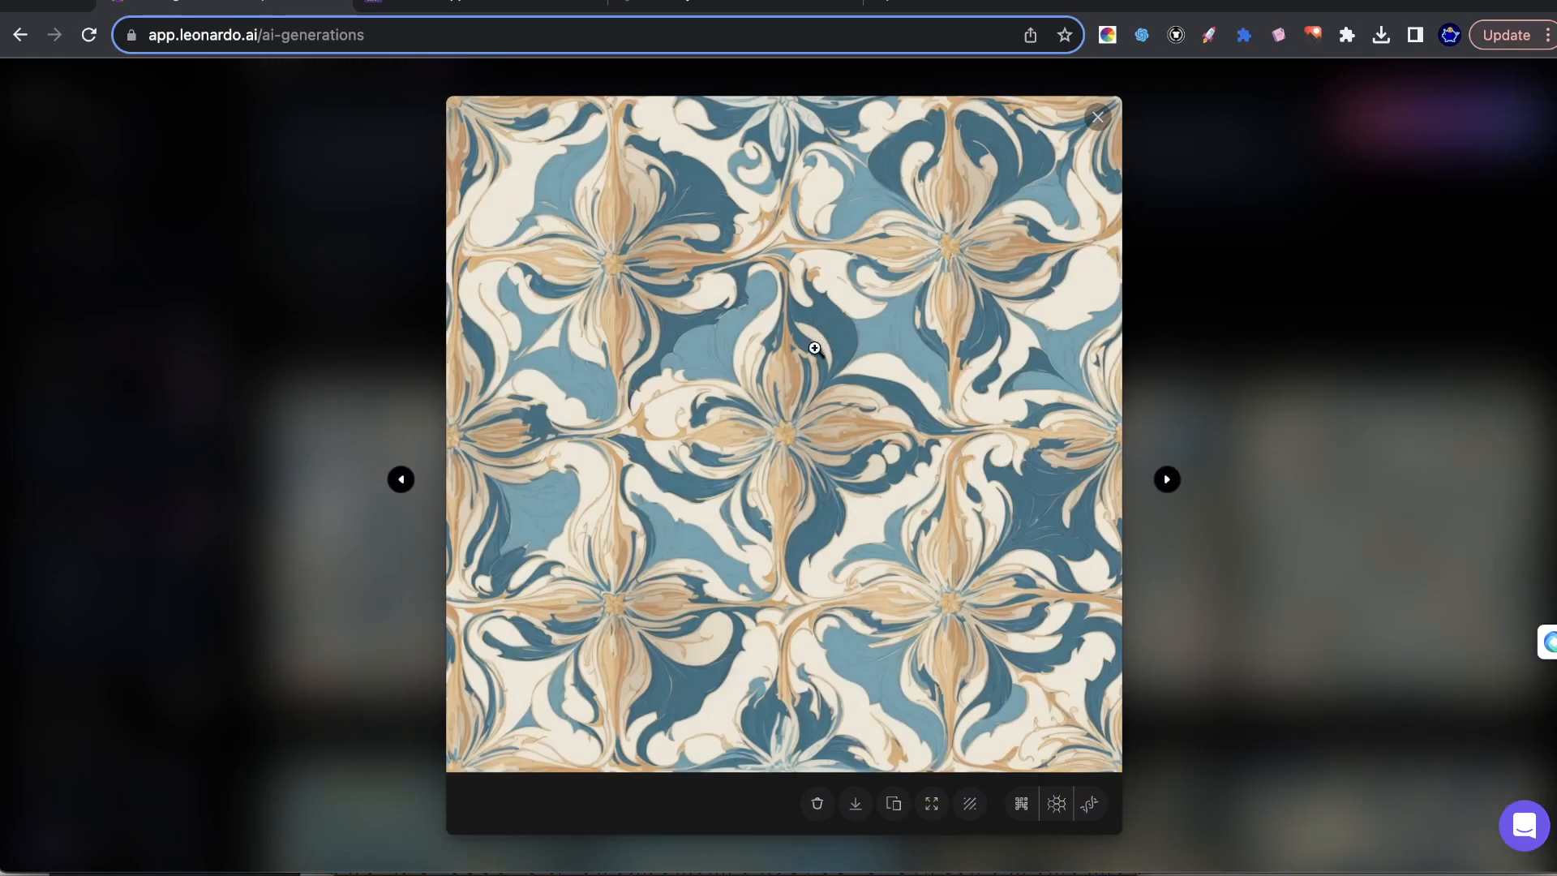
click(898, 386)
click(1439, 446)
click(1405, 630)
Reveal the hidden second image of the Alchemy set, preview it at larger size, and close the preview.
click(762, 659)
click(784, 527)
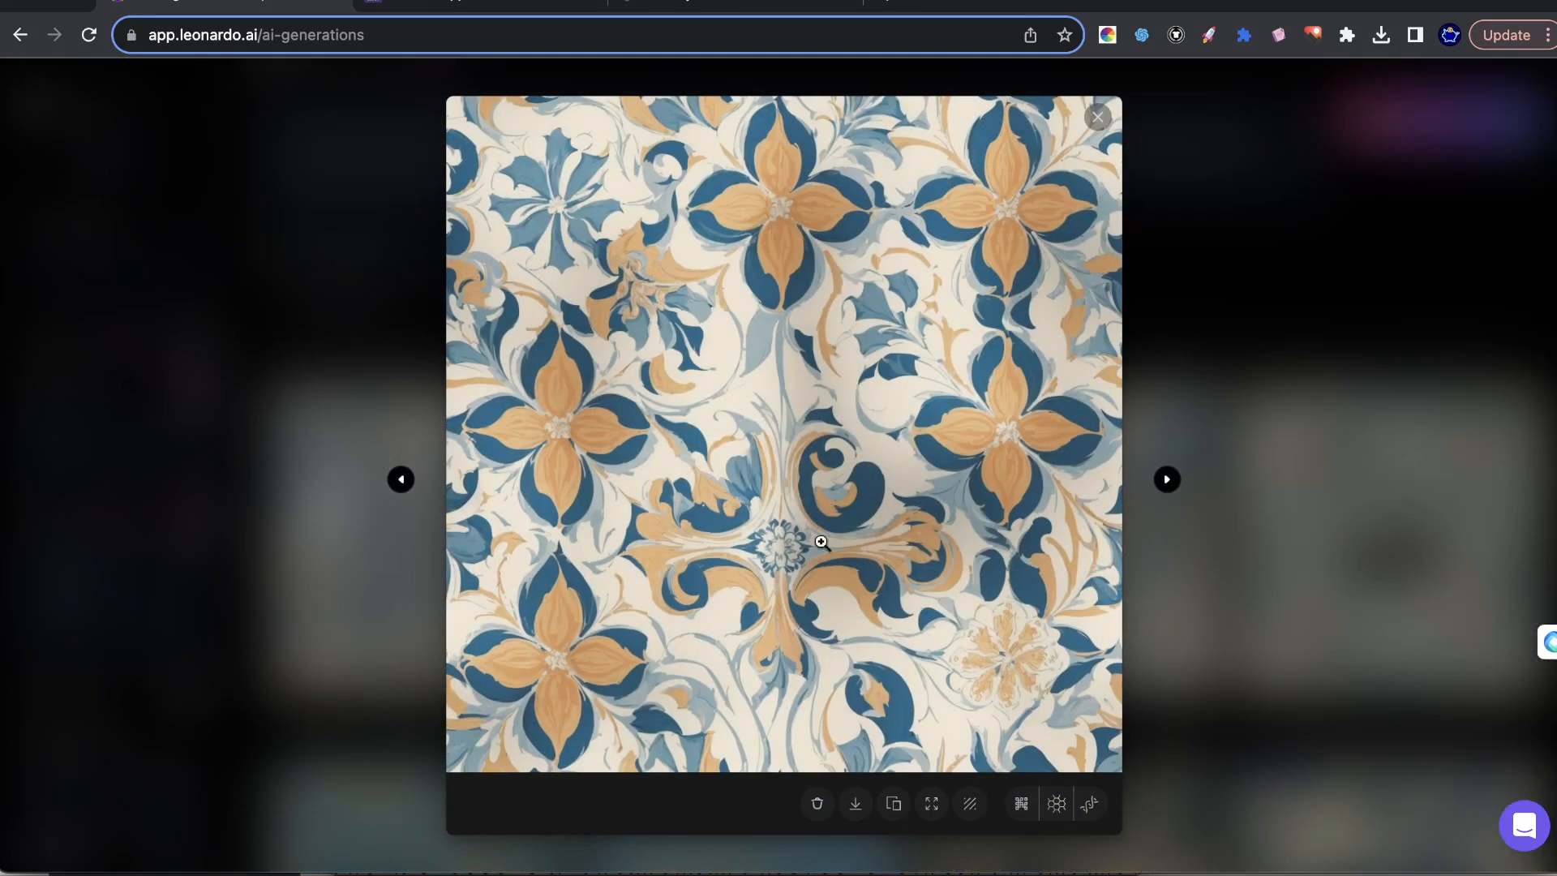
click(1303, 434)
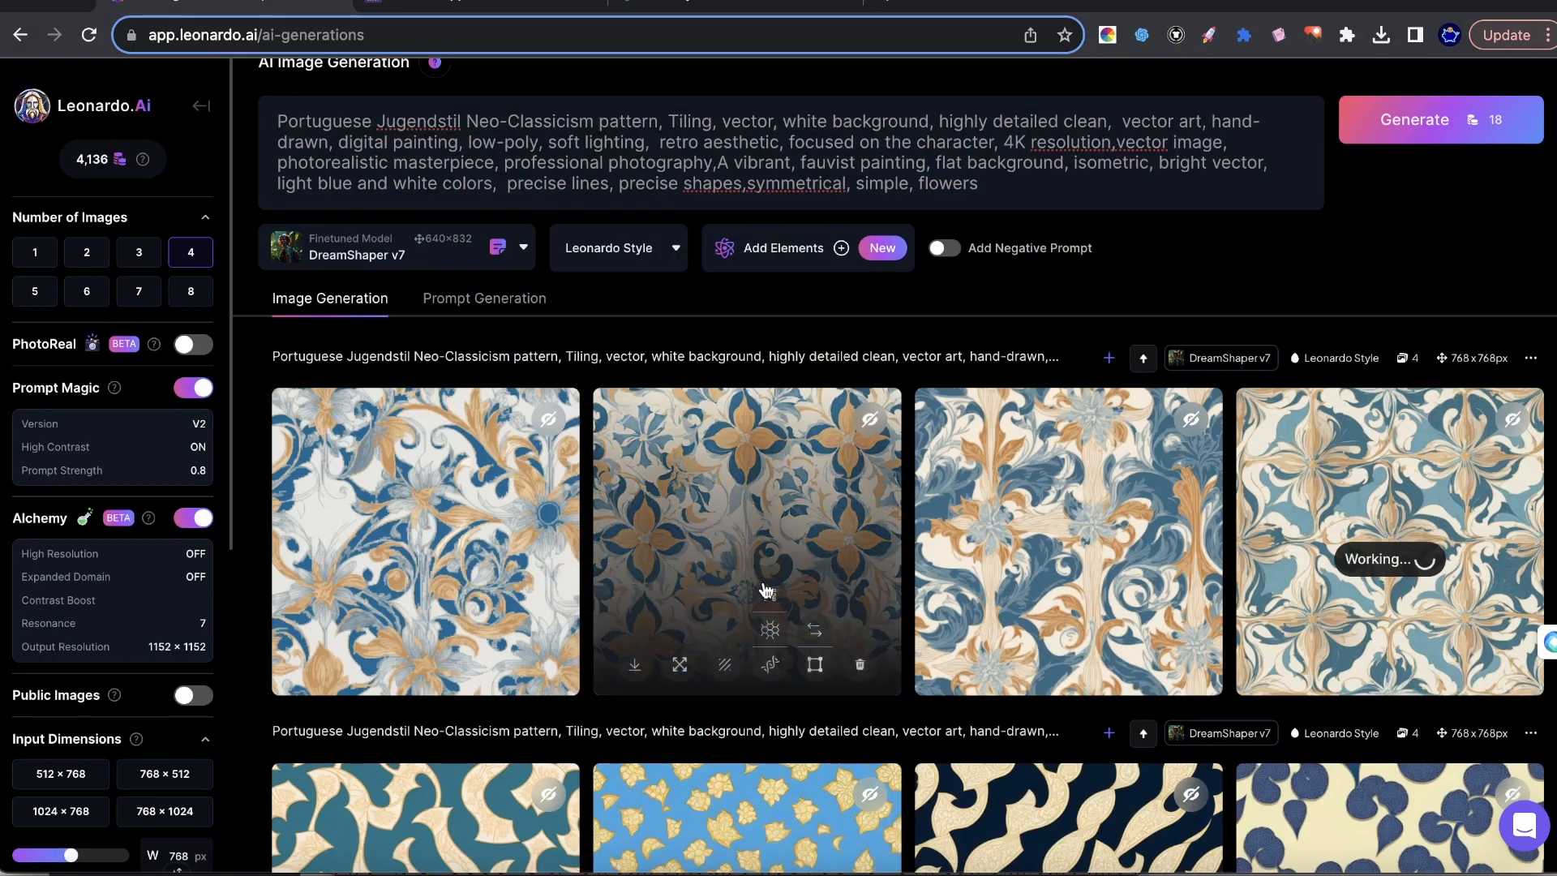
Remove "white background" and "clean" from the prompt, leaving "vector, highly detailed, vector art" separated by commas.
scroll(746, 567, up, 1)
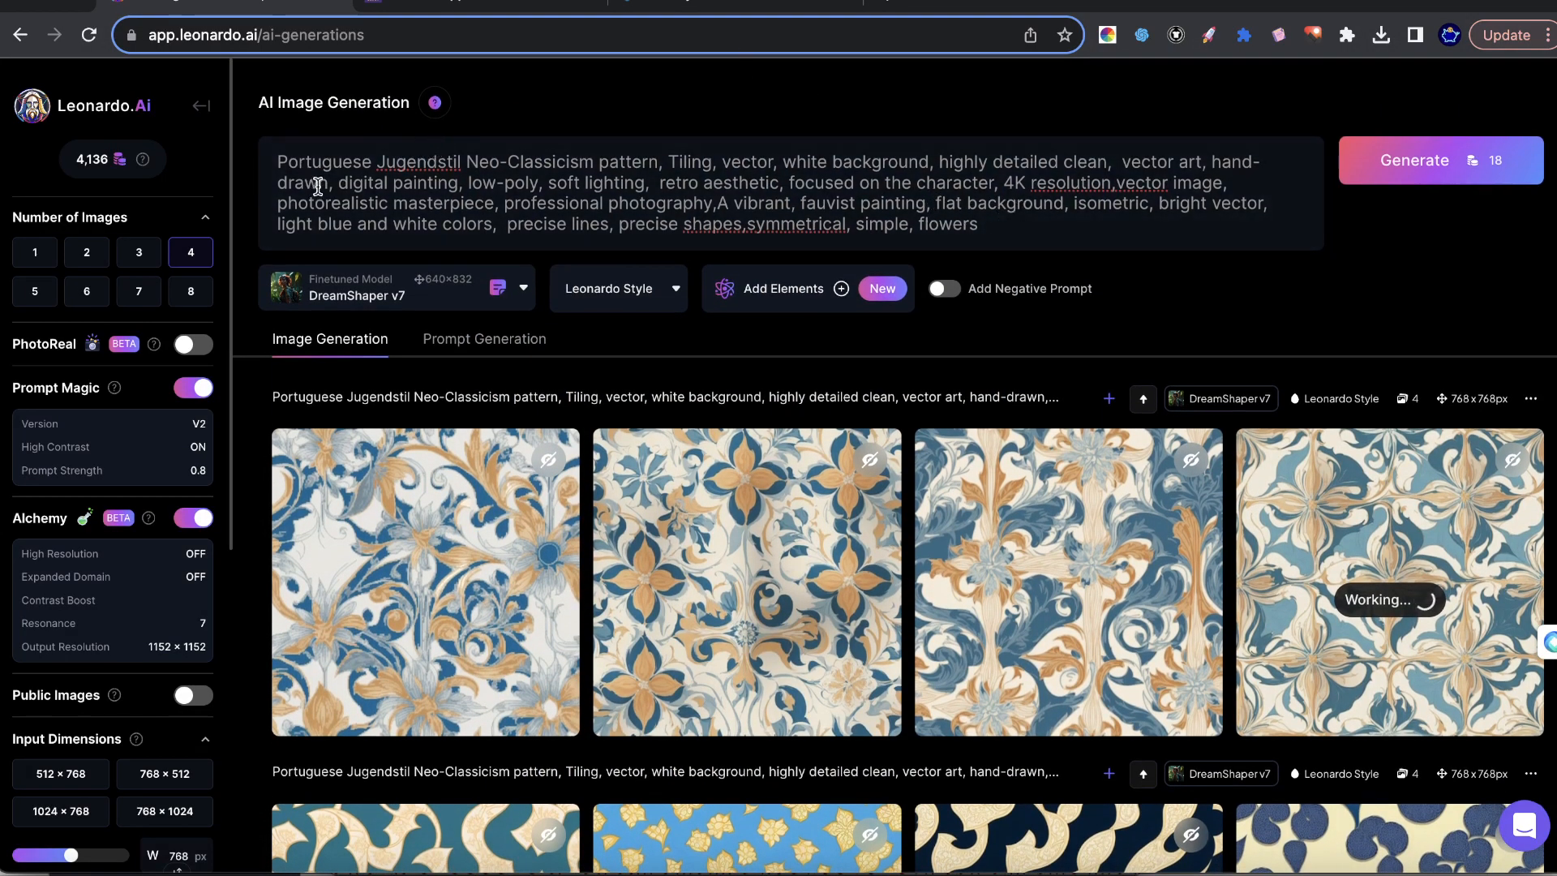
drag(333, 162, 920, 160)
double_click(858, 157)
drag(782, 161, 924, 159)
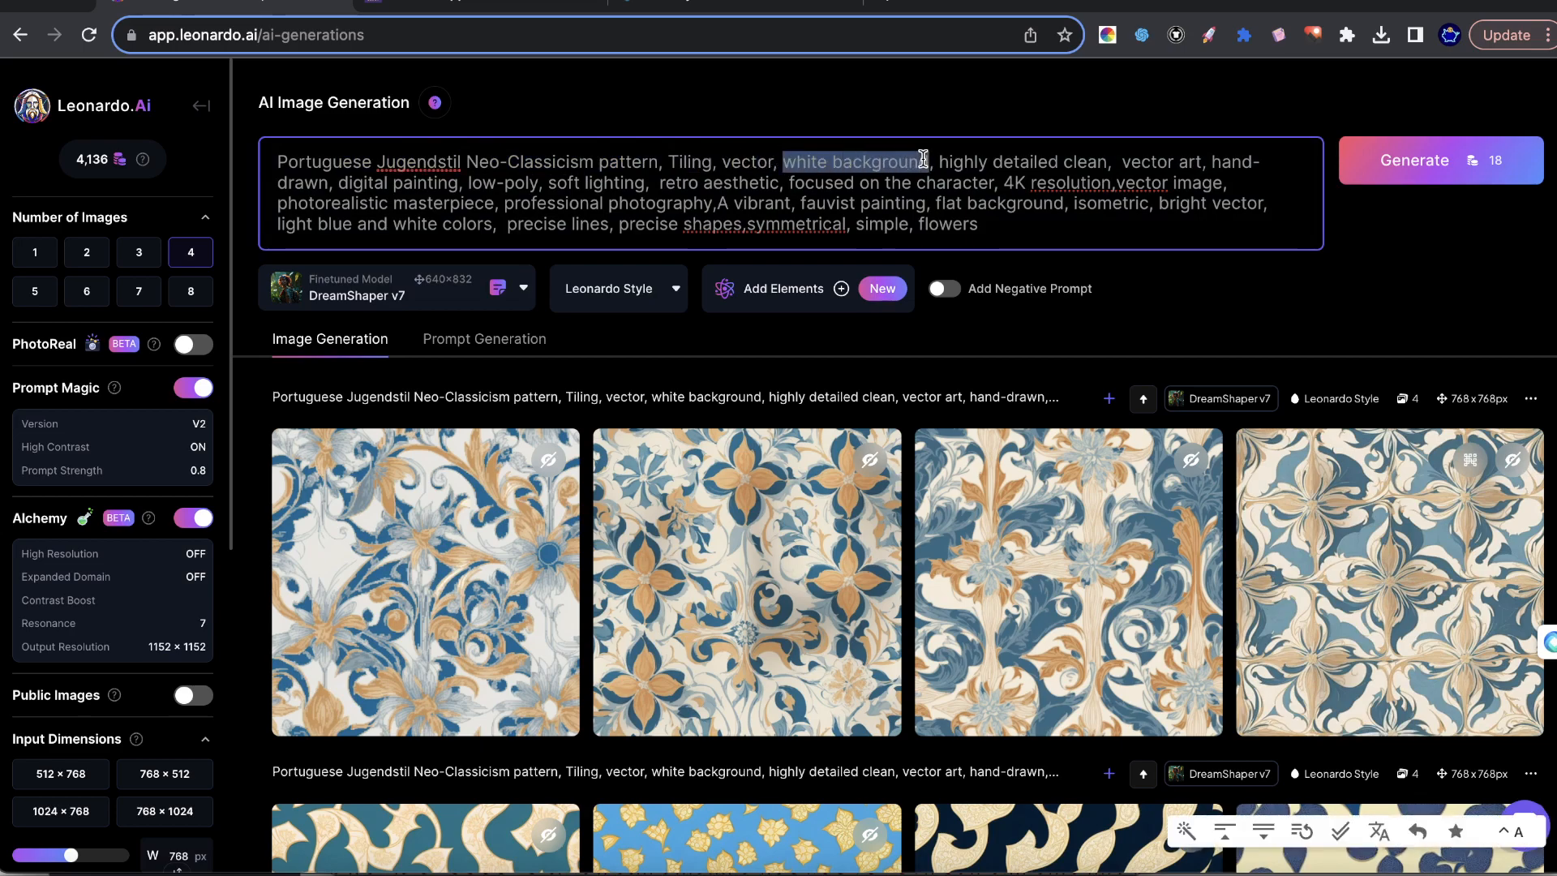
key(BackSpace)
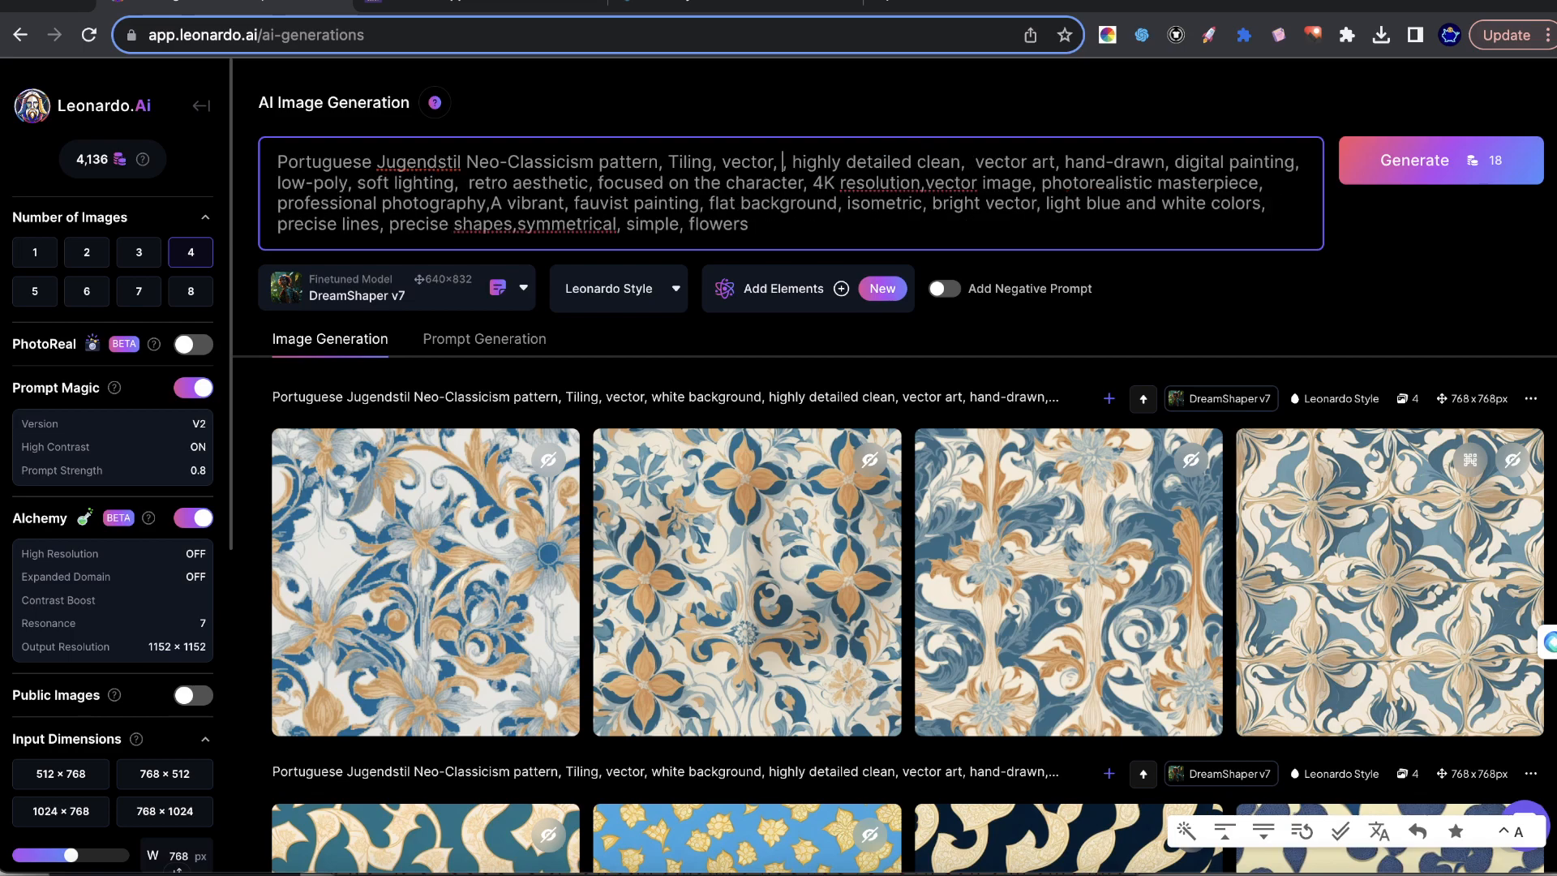
key(Delete)
key(Delete)
drag(964, 156, 909, 156)
key(BackSpace)
text(,)
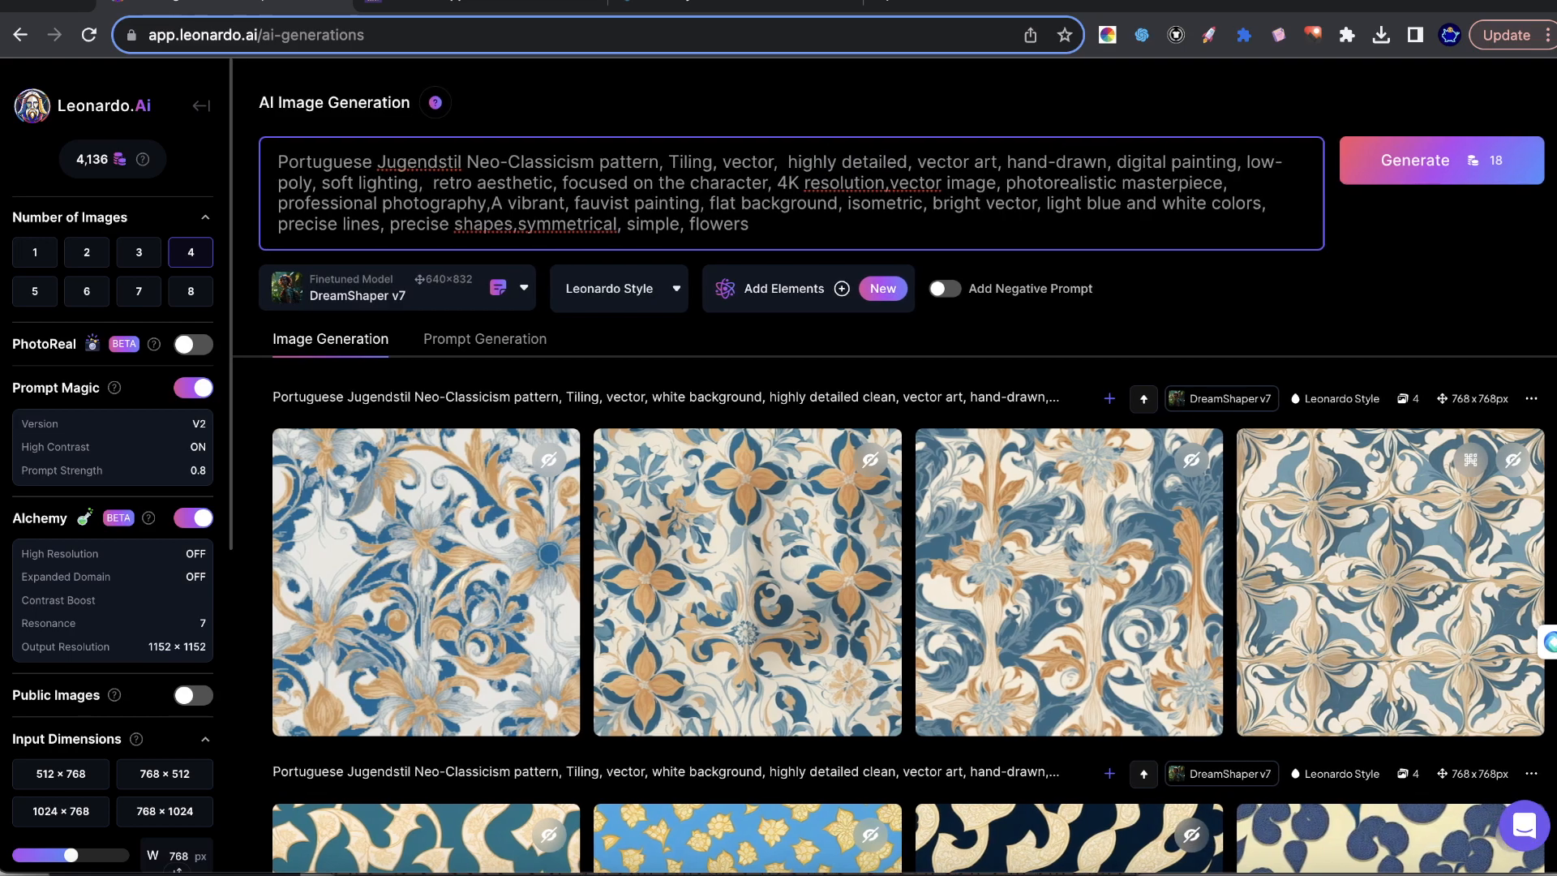
Replace "vector art, hand-drawn" in the prompt with "colored pencil style".
drag(919, 158, 1007, 160)
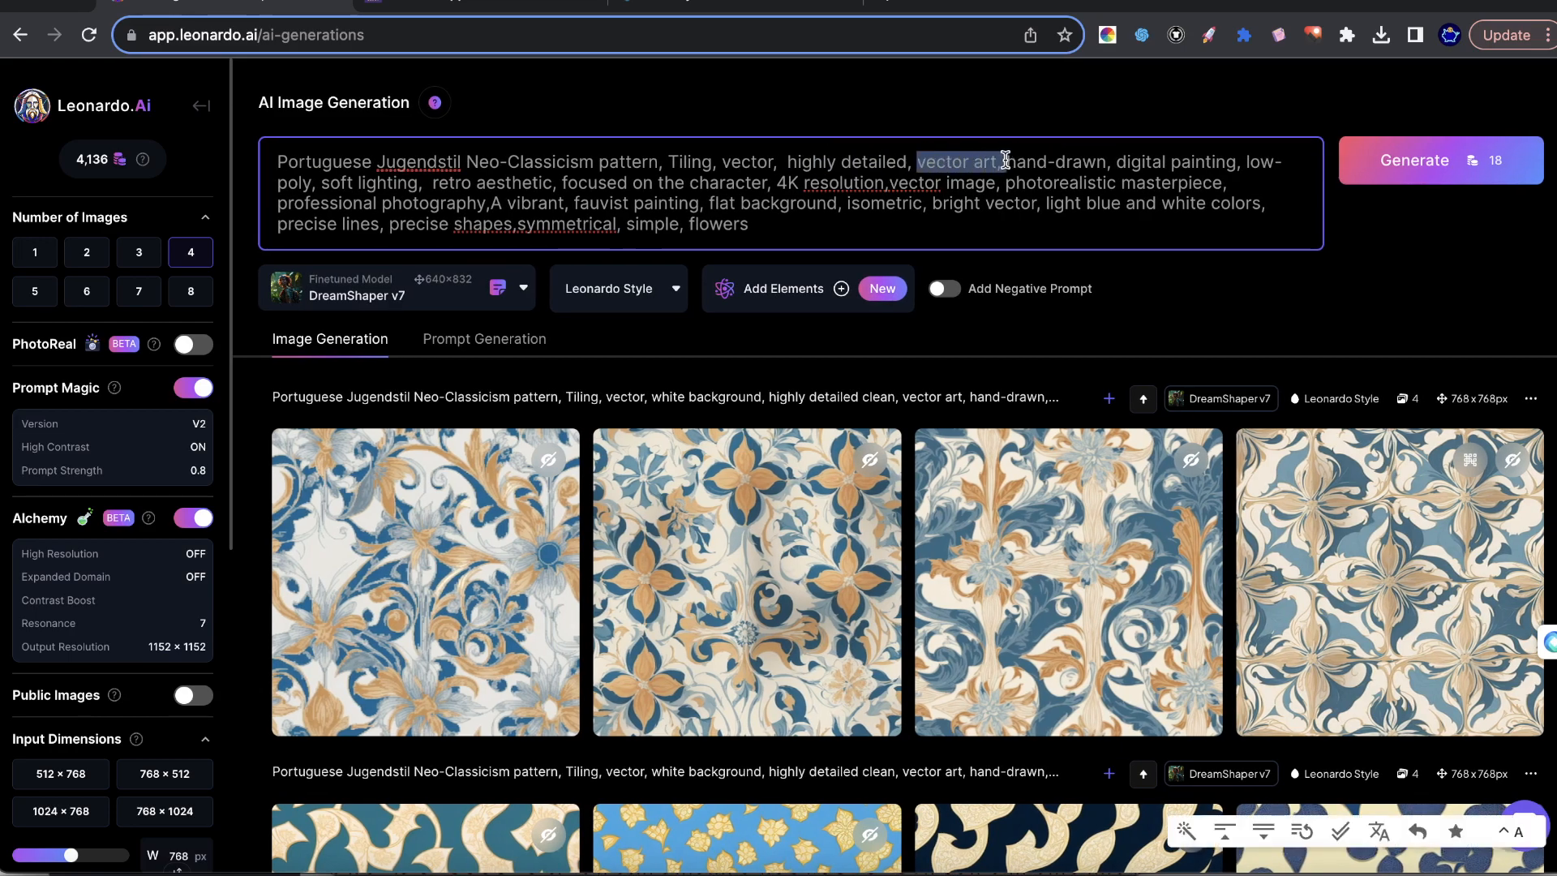
key(BackSpace)
drag(1020, 160, 924, 158)
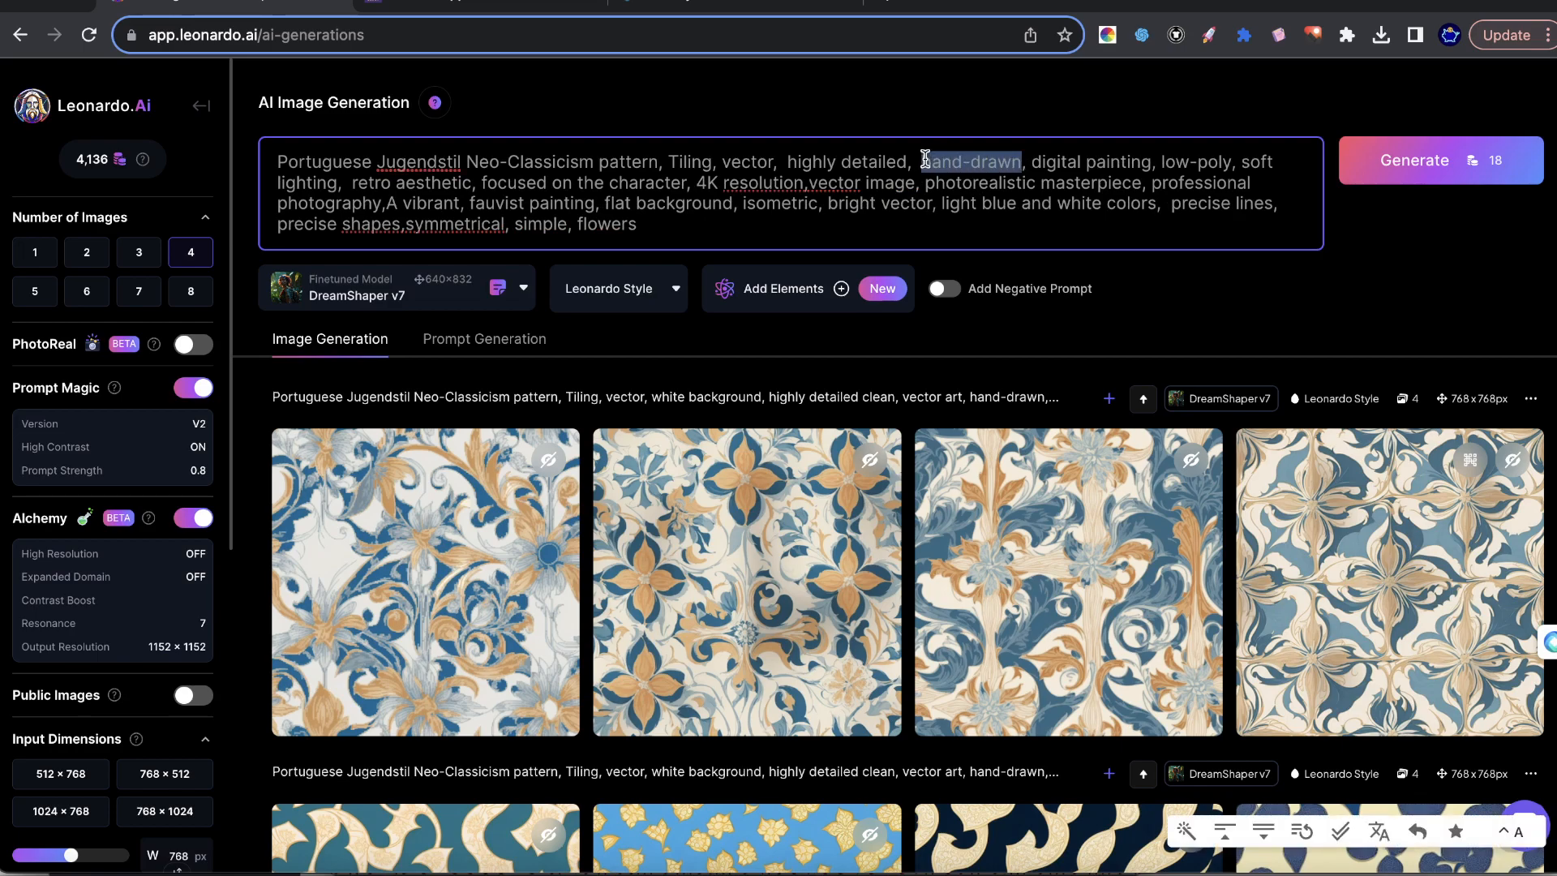
key(BackSpace)
text(colore)
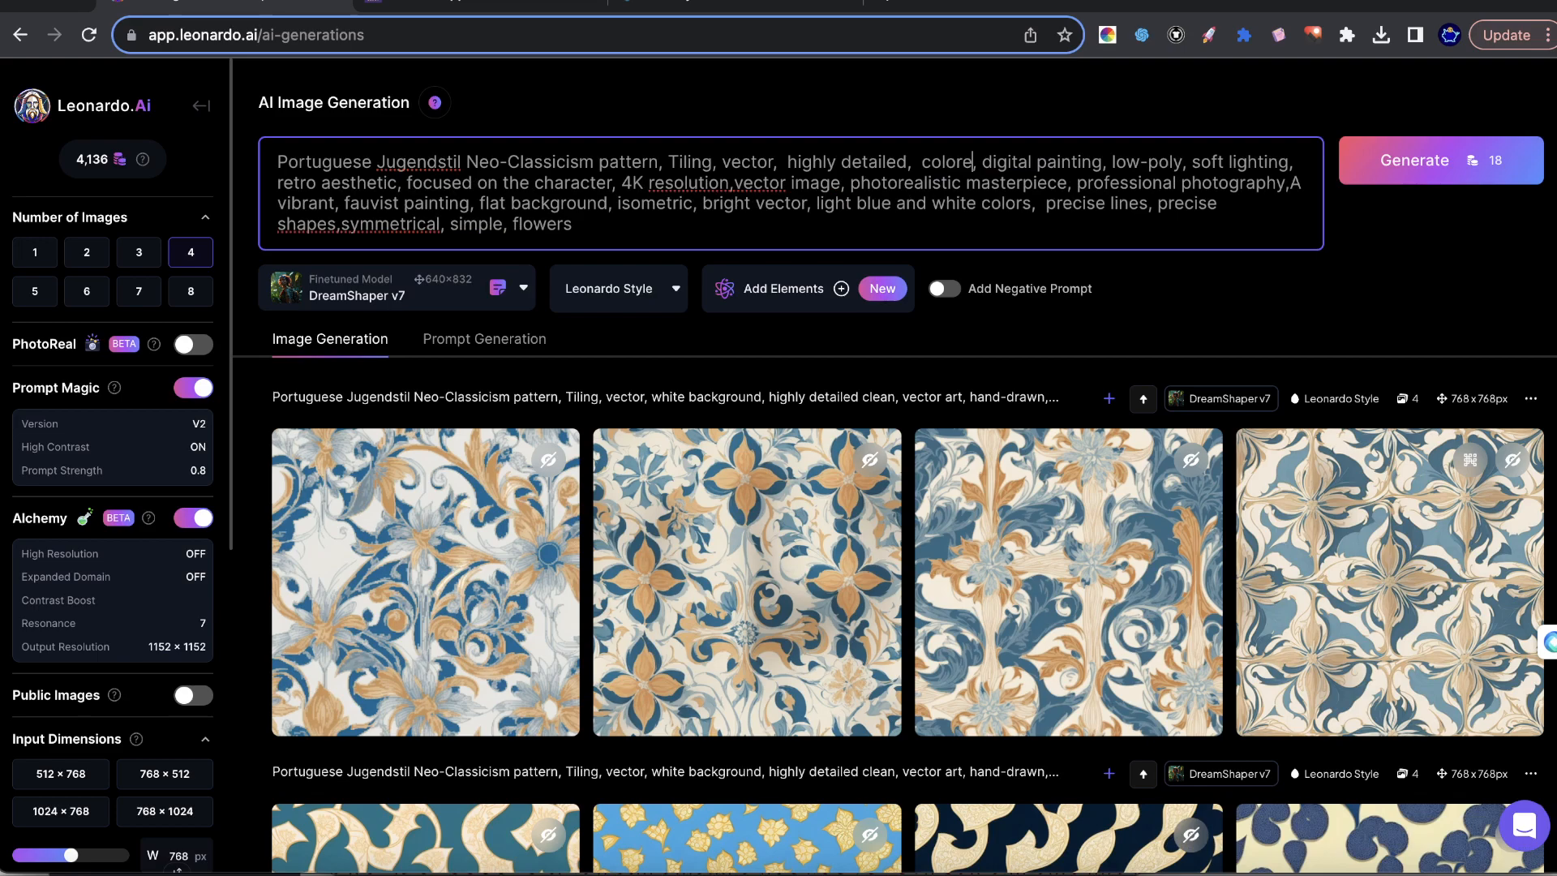
text(d pencil style,)
Delete "digital painting, low-poly" and "retro aesthetic" from the prompt.
drag(1095, 163, 1291, 161)
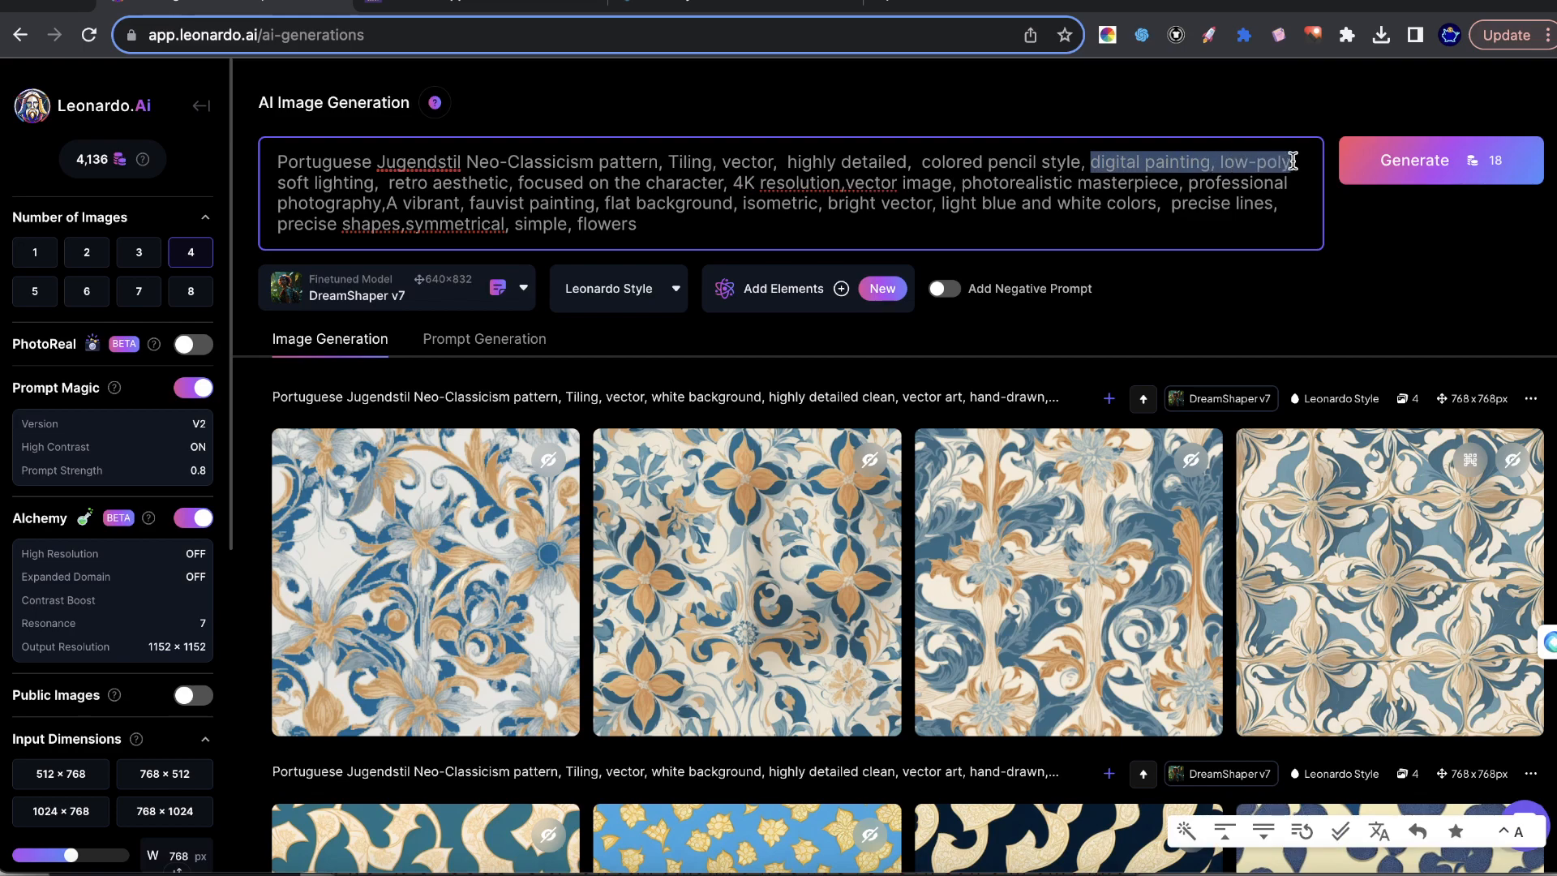
key(BackSpace)
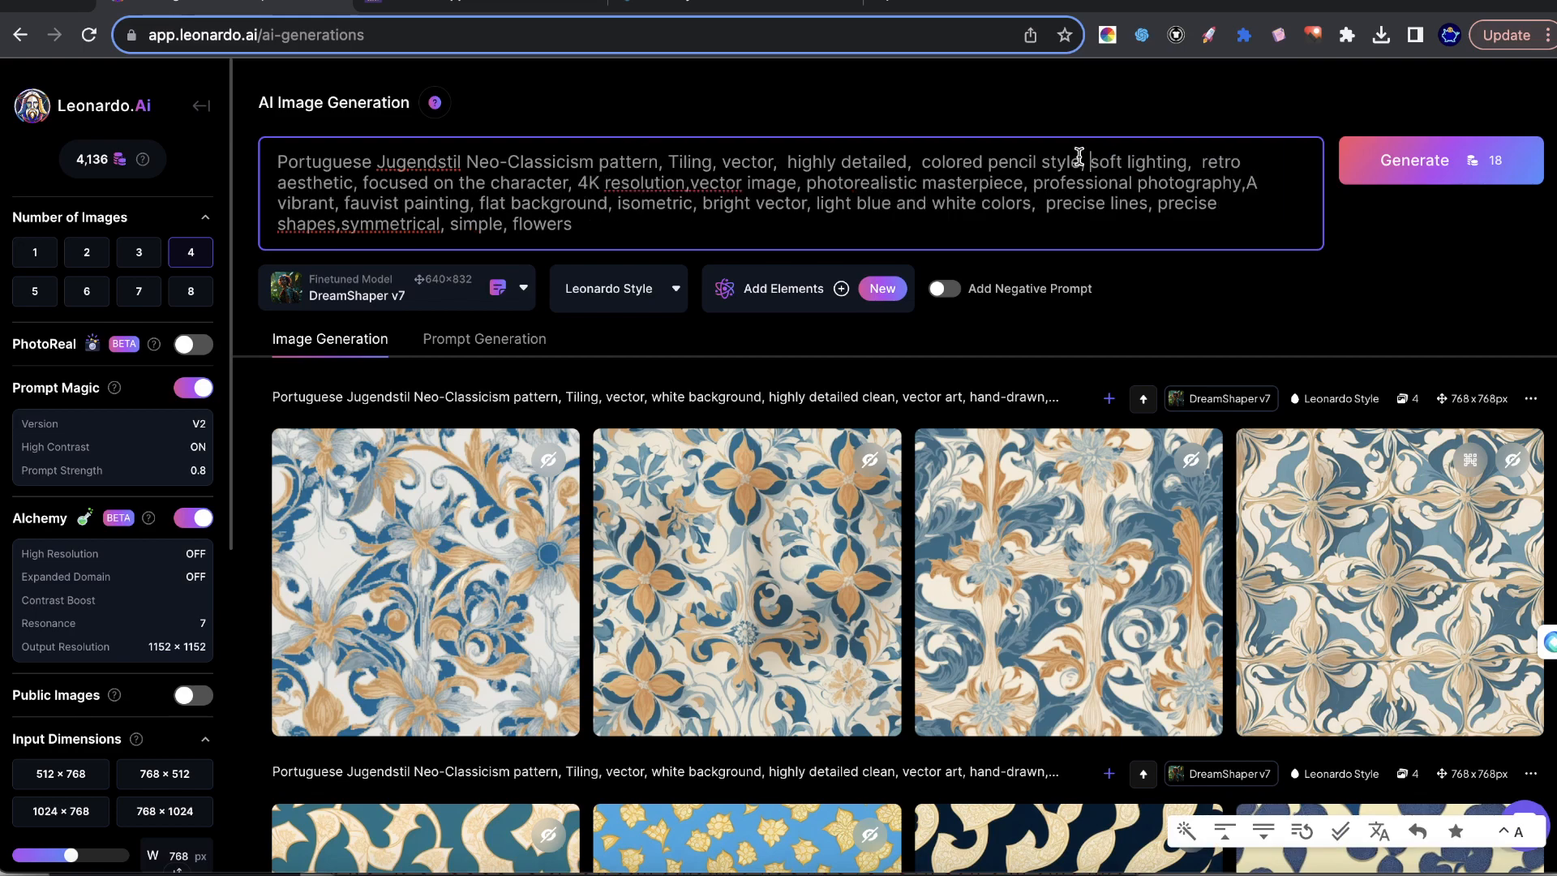
mouse_move(1197, 162)
mouse_down()
mouse_move(448, 196)
mouse_move(353, 185)
mouse_up()
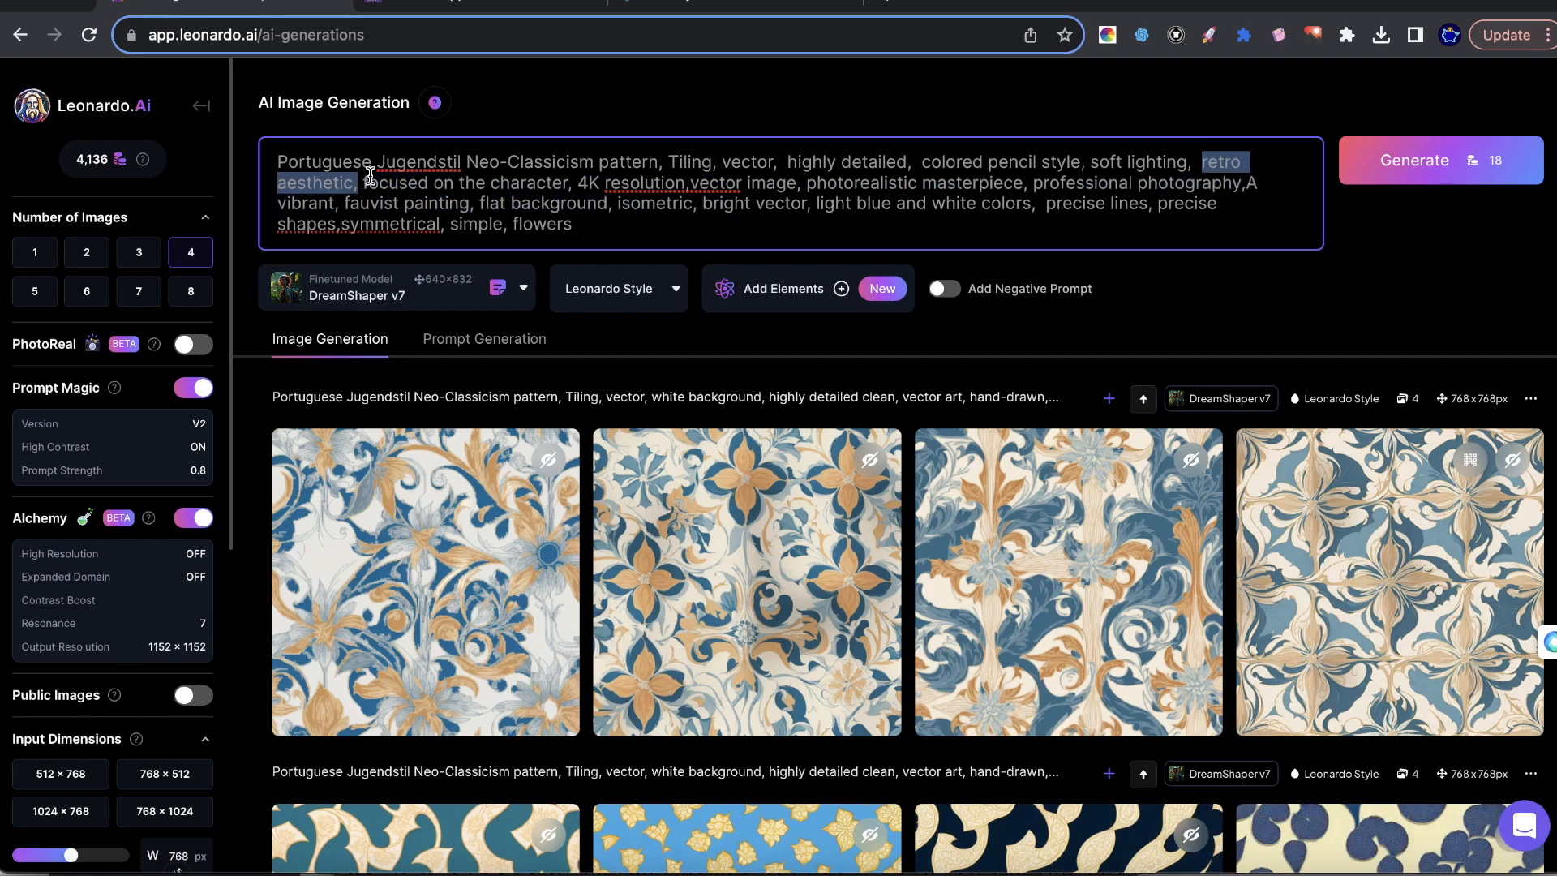
key(BackSpace)
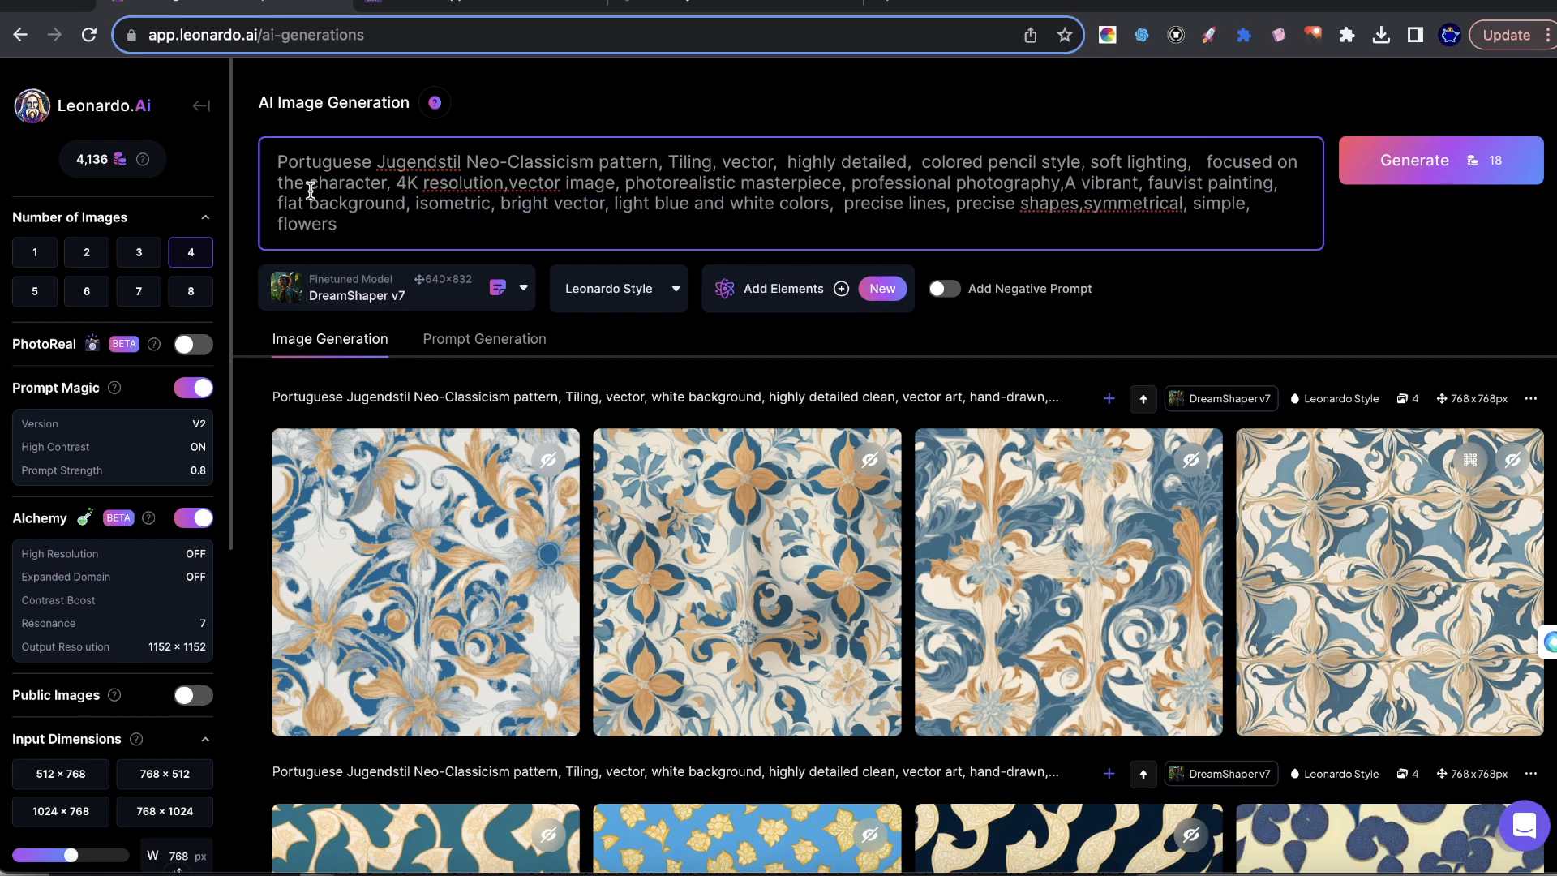
Delete "focused on the character" and "4K resolution" from the prompt so "soft lighting" is followed directly by "vector image".
drag(388, 187, 922, 119)
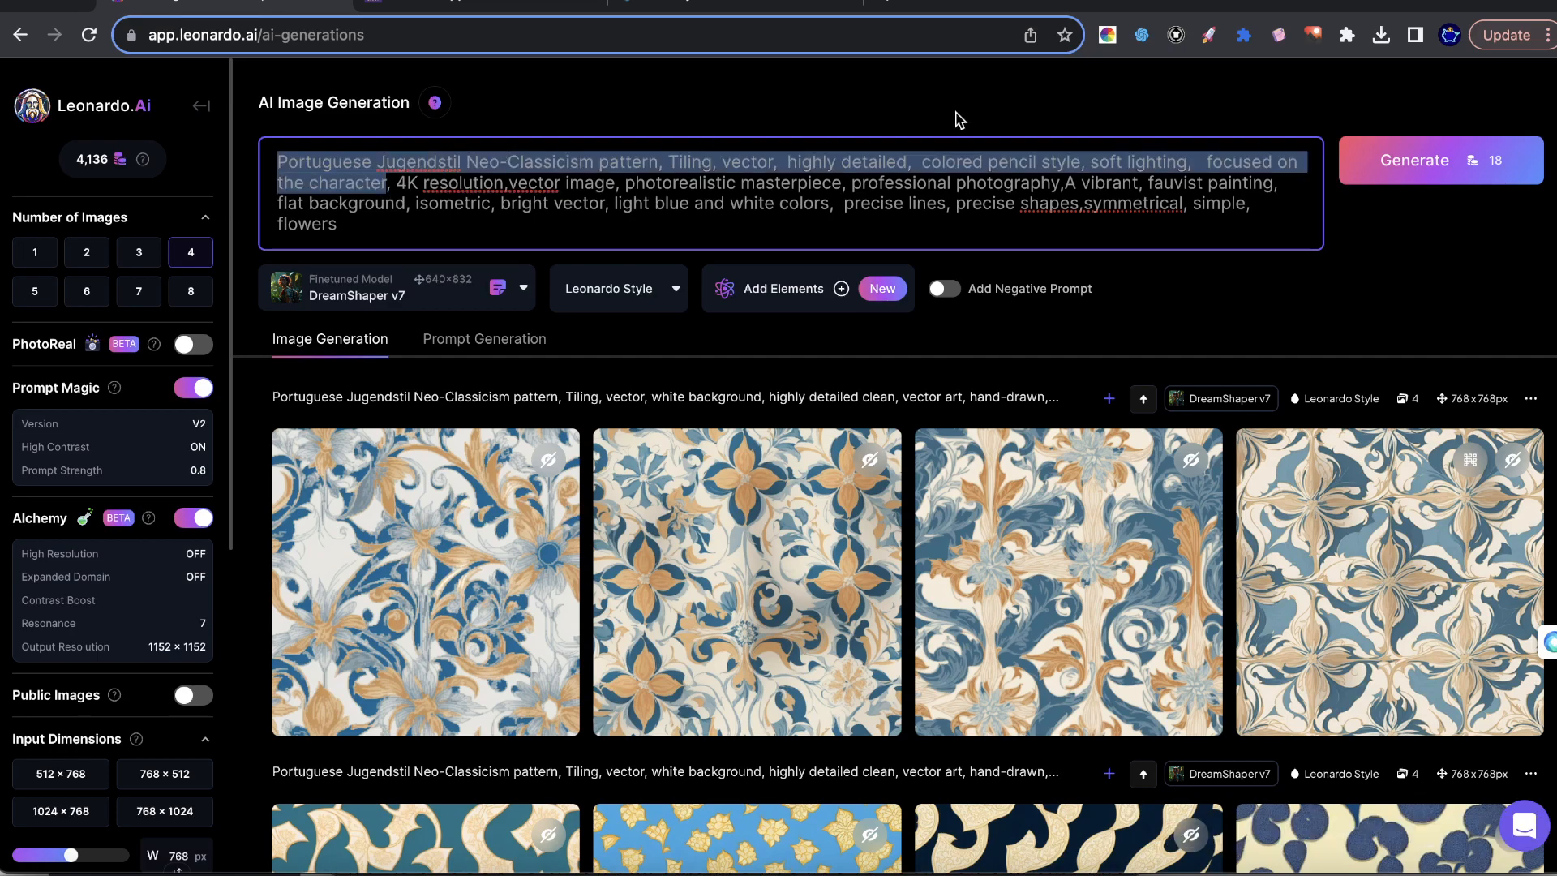
drag(1168, 145, 1203, 159)
key(BackSpace)
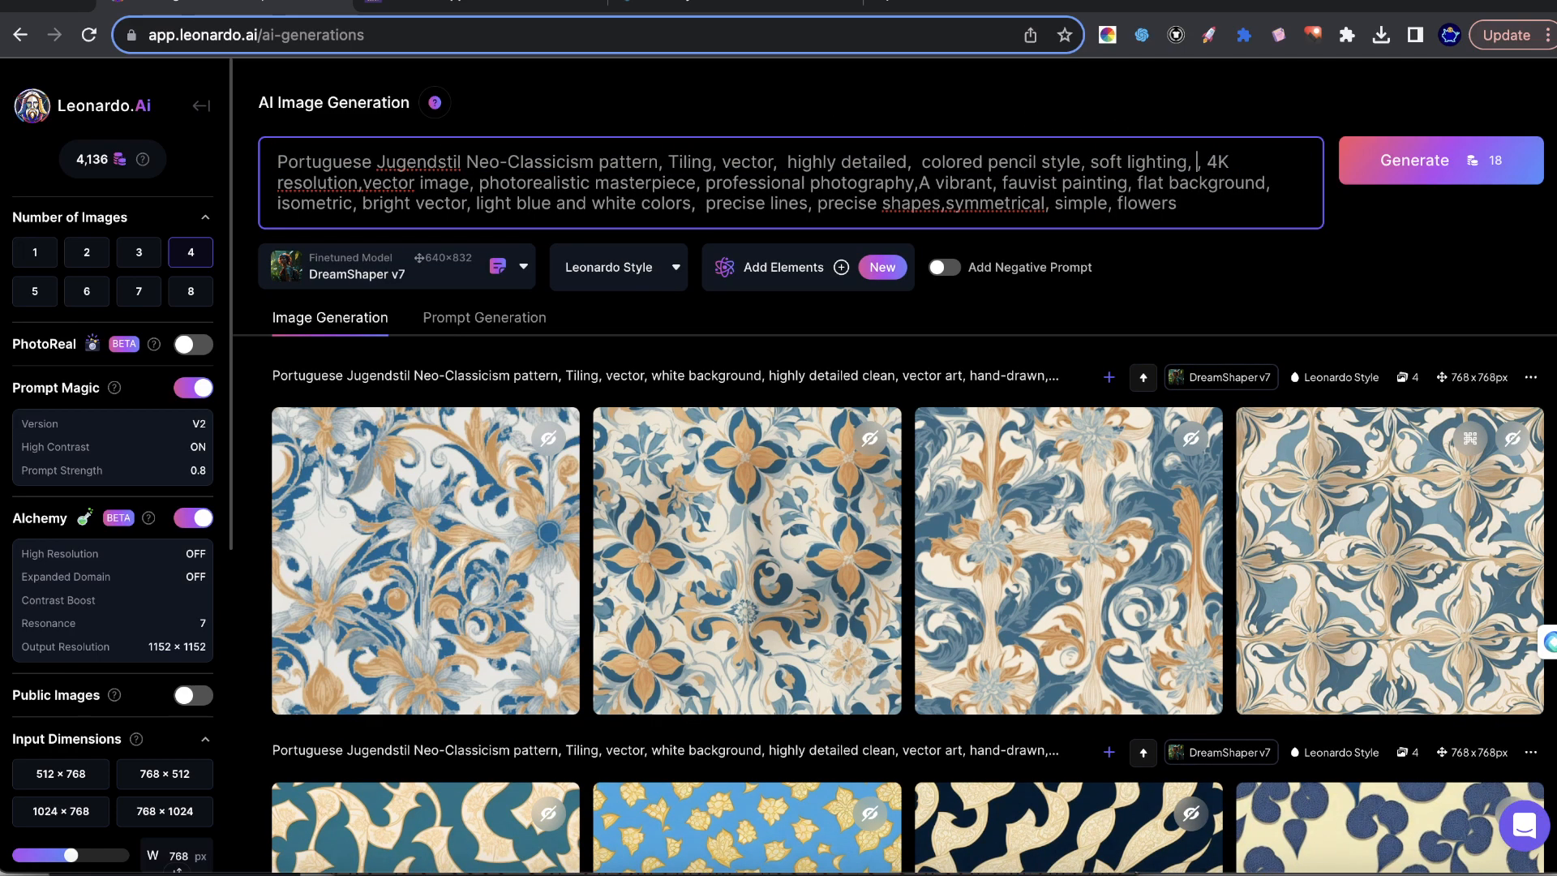
mouse_move(1247, 164)
mouse_down()
mouse_move(1185, 163)
mouse_move(1218, 163)
mouse_up()
click(279, 183)
key(BackSpace)
key(BackSpace)
key(BackSpace)
key(BackSpace)
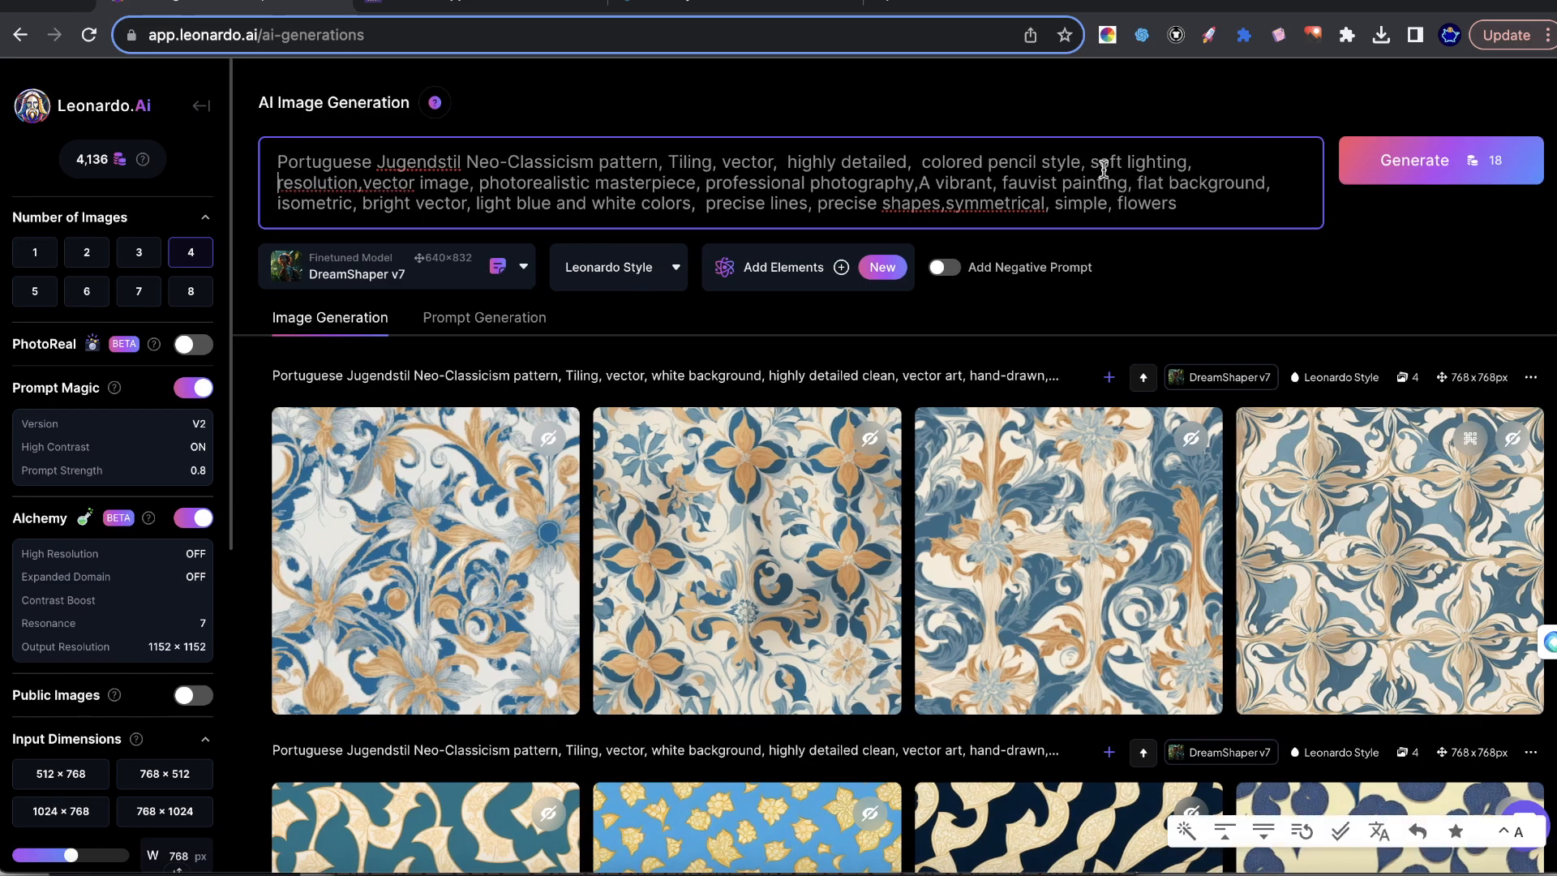
drag(360, 183, 278, 183)
key(BackSpace)
key(BackSpace)
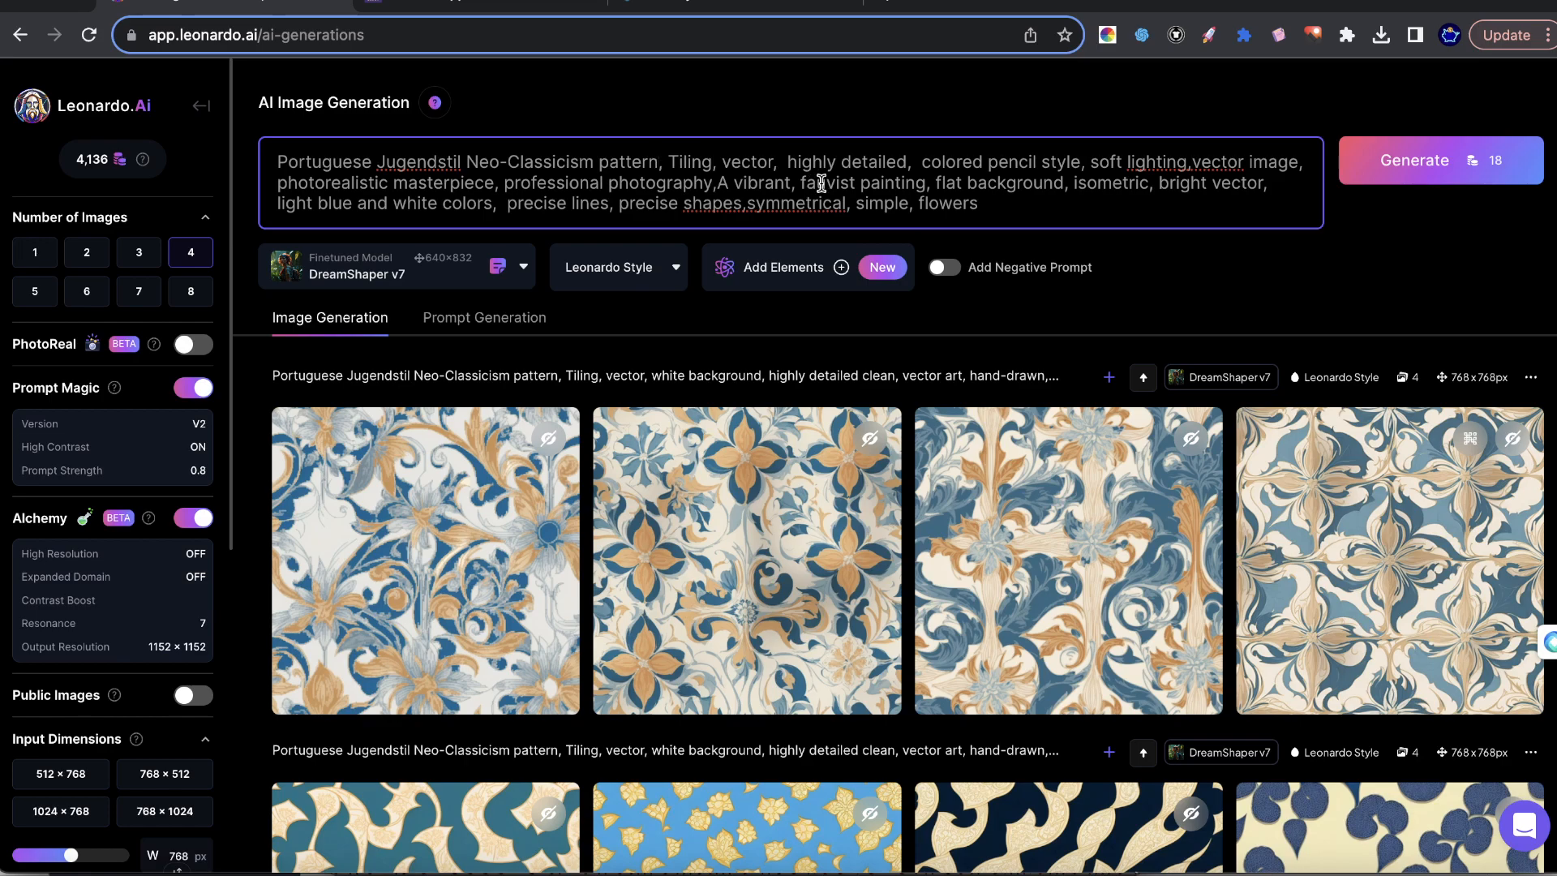
Insert "french leaves," into the prompt between "Neo-Classicism pattern" and "Tiling".
text(french lea)
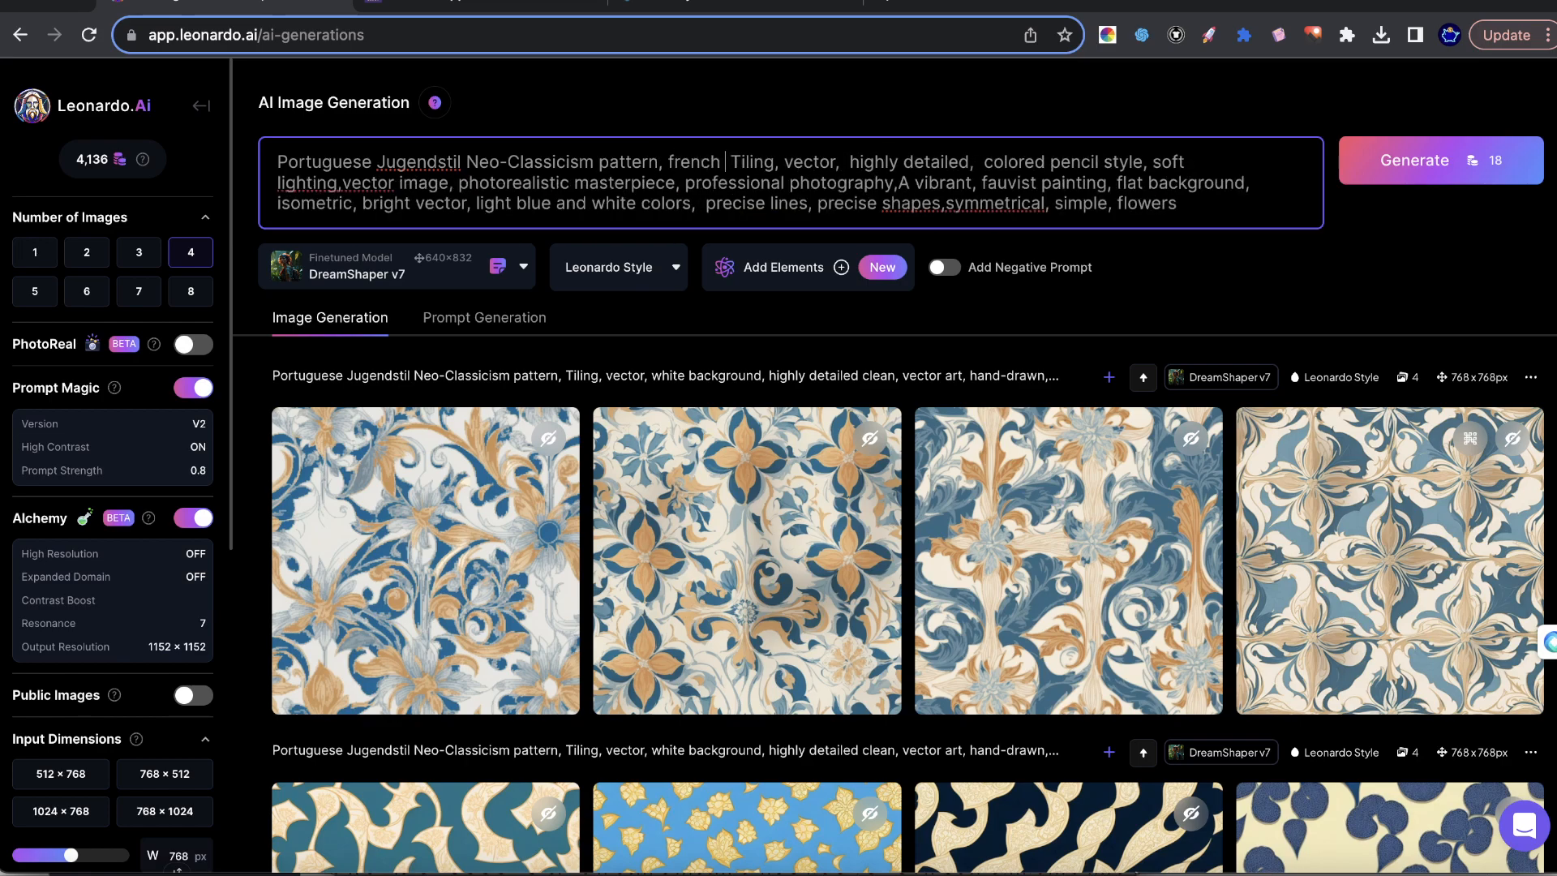
text(ves,)
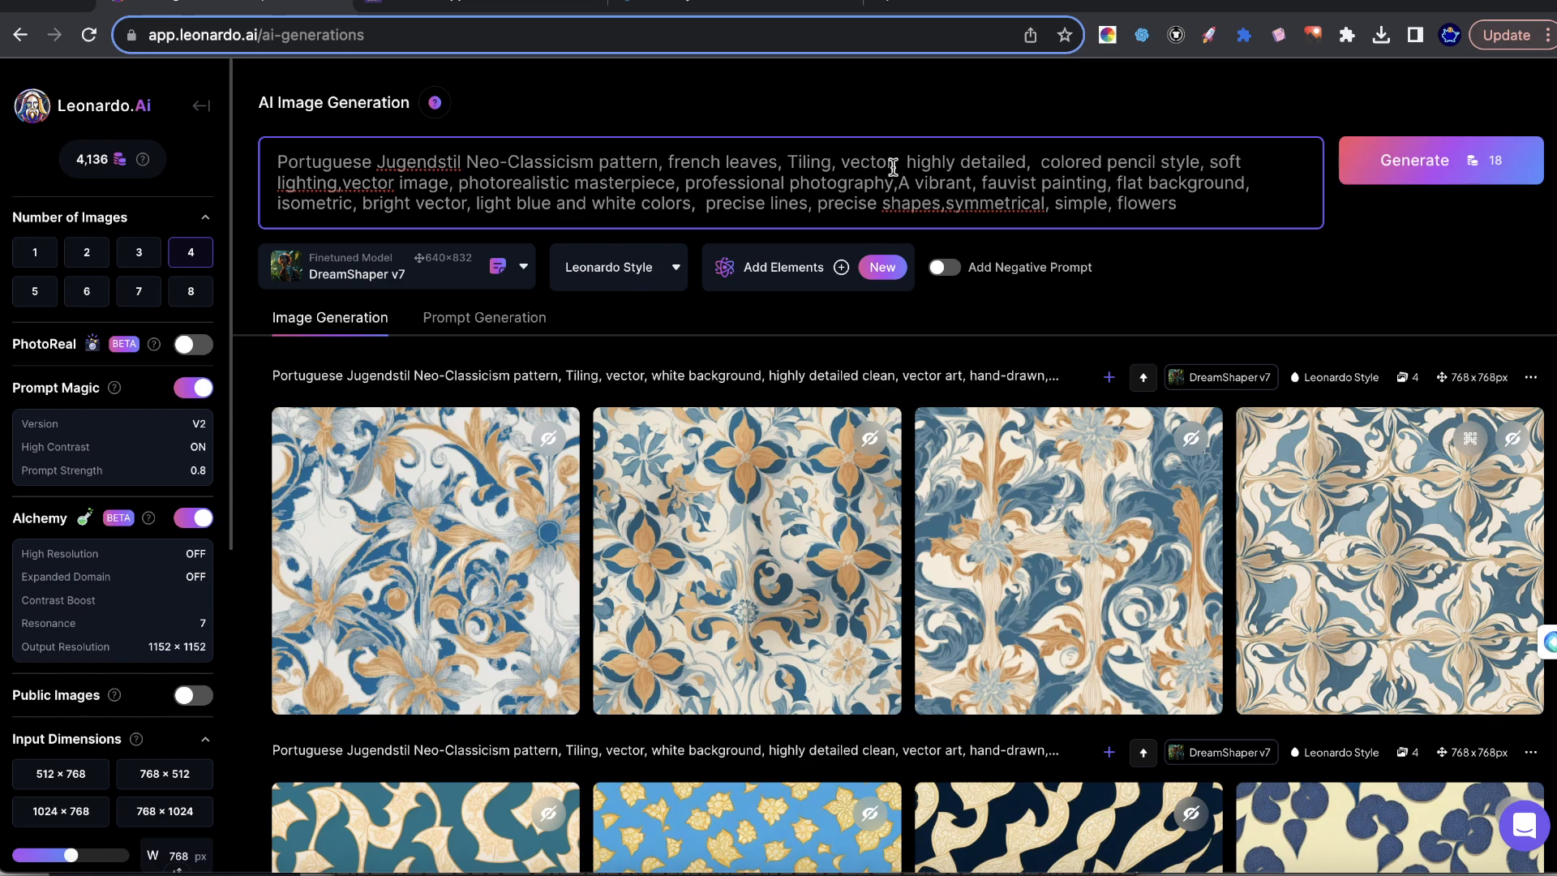
drag(909, 180, 939, 181)
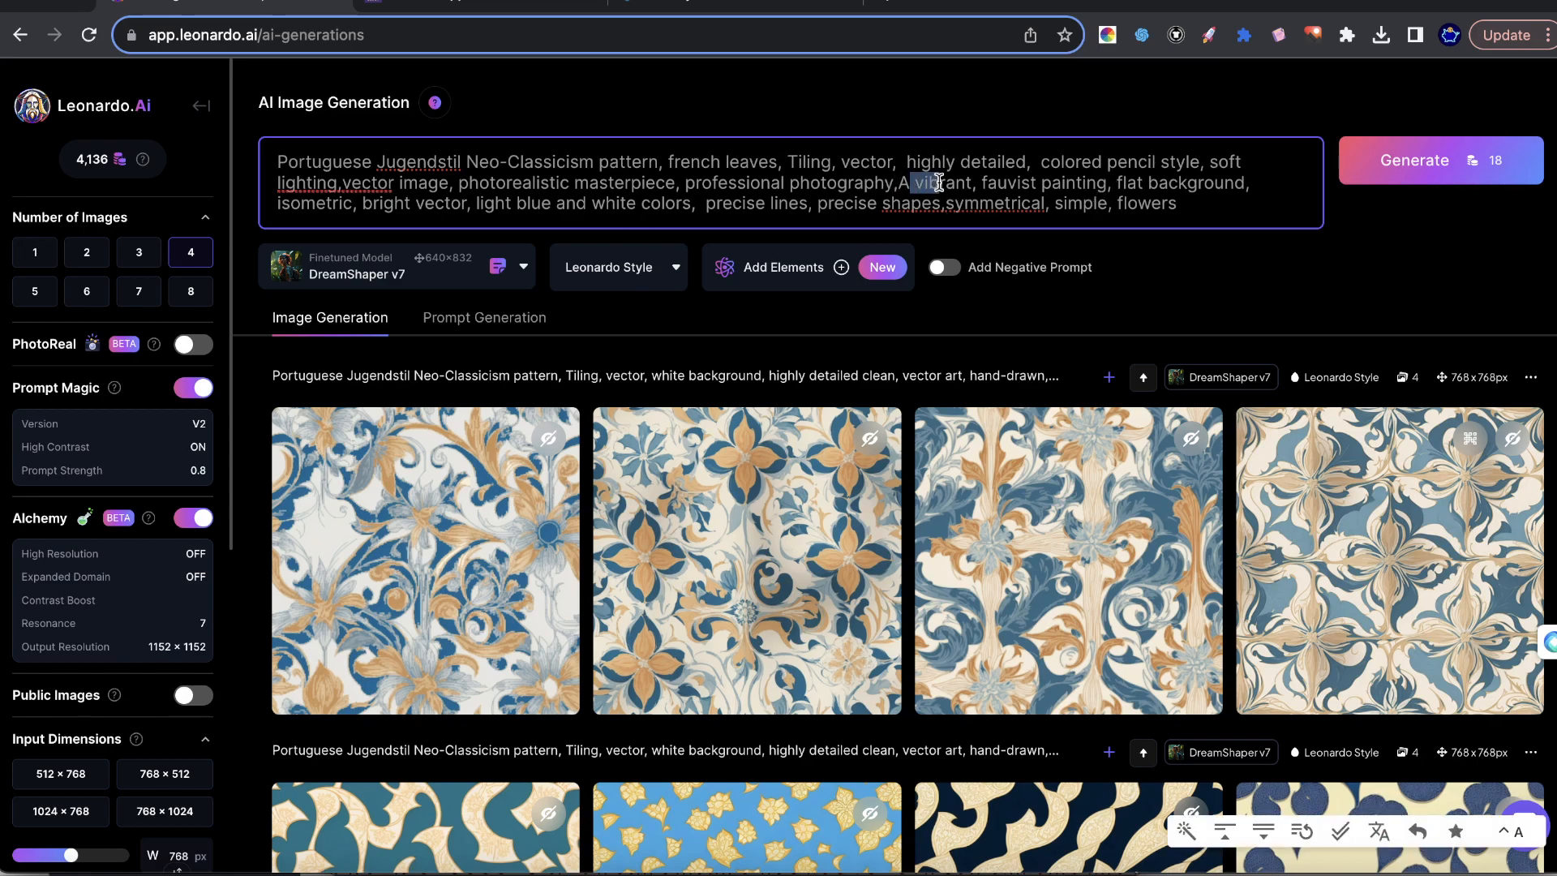
click(1120, 173)
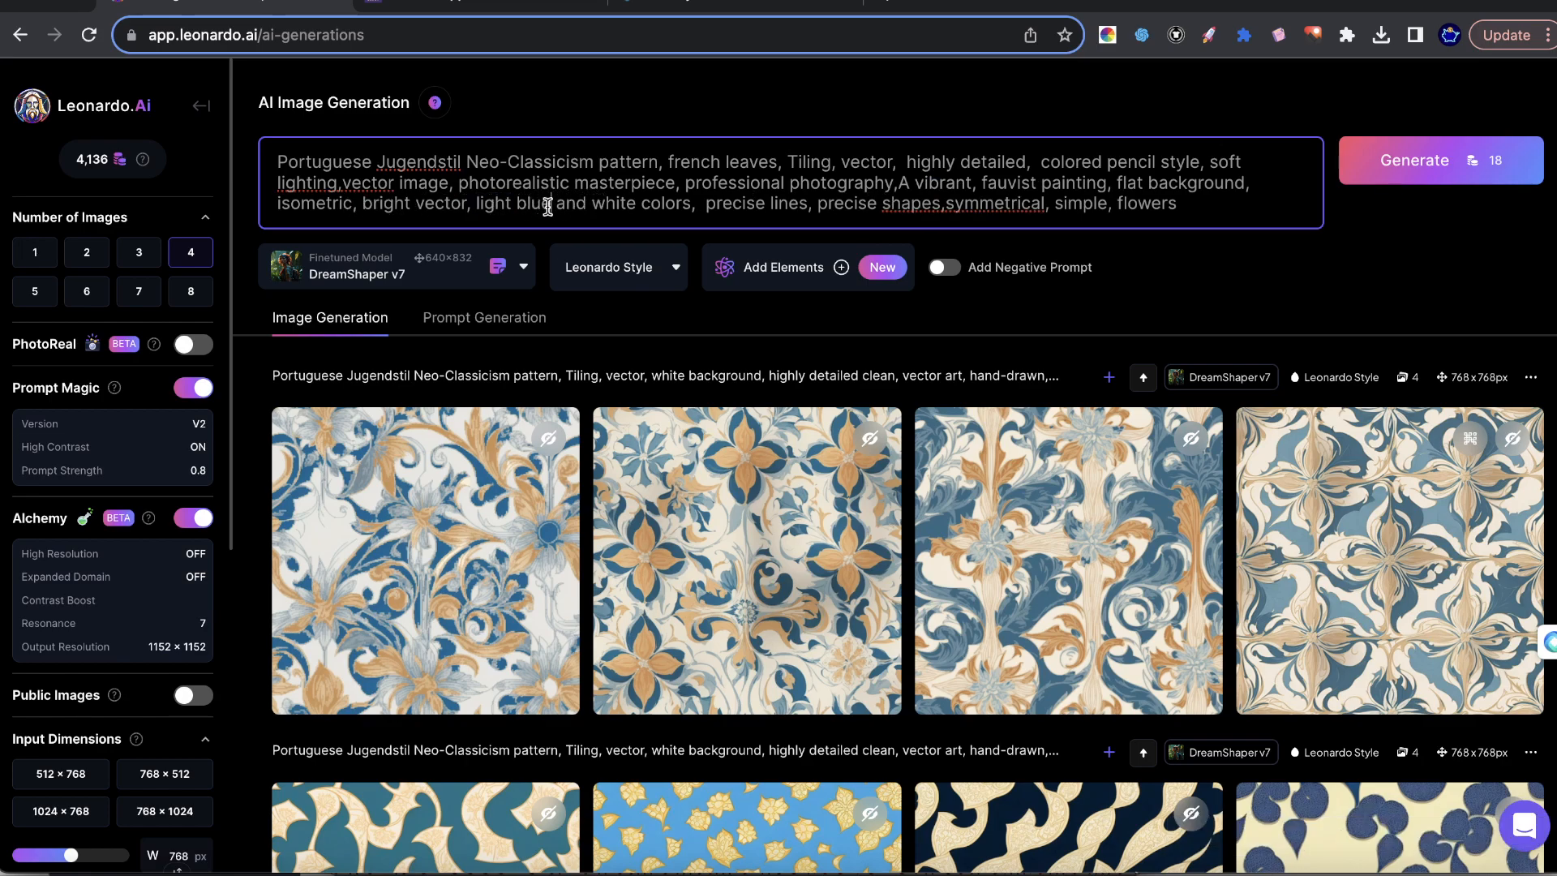
Replace "light blue" with "baby blue" in the prompt.
drag(546, 202, 512, 208)
key(BackSpace)
key(BackSpace)
key(BackSpace)
key(BackSpace)
key(BackSpace)
key(BackSpace)
key(BackSpace)
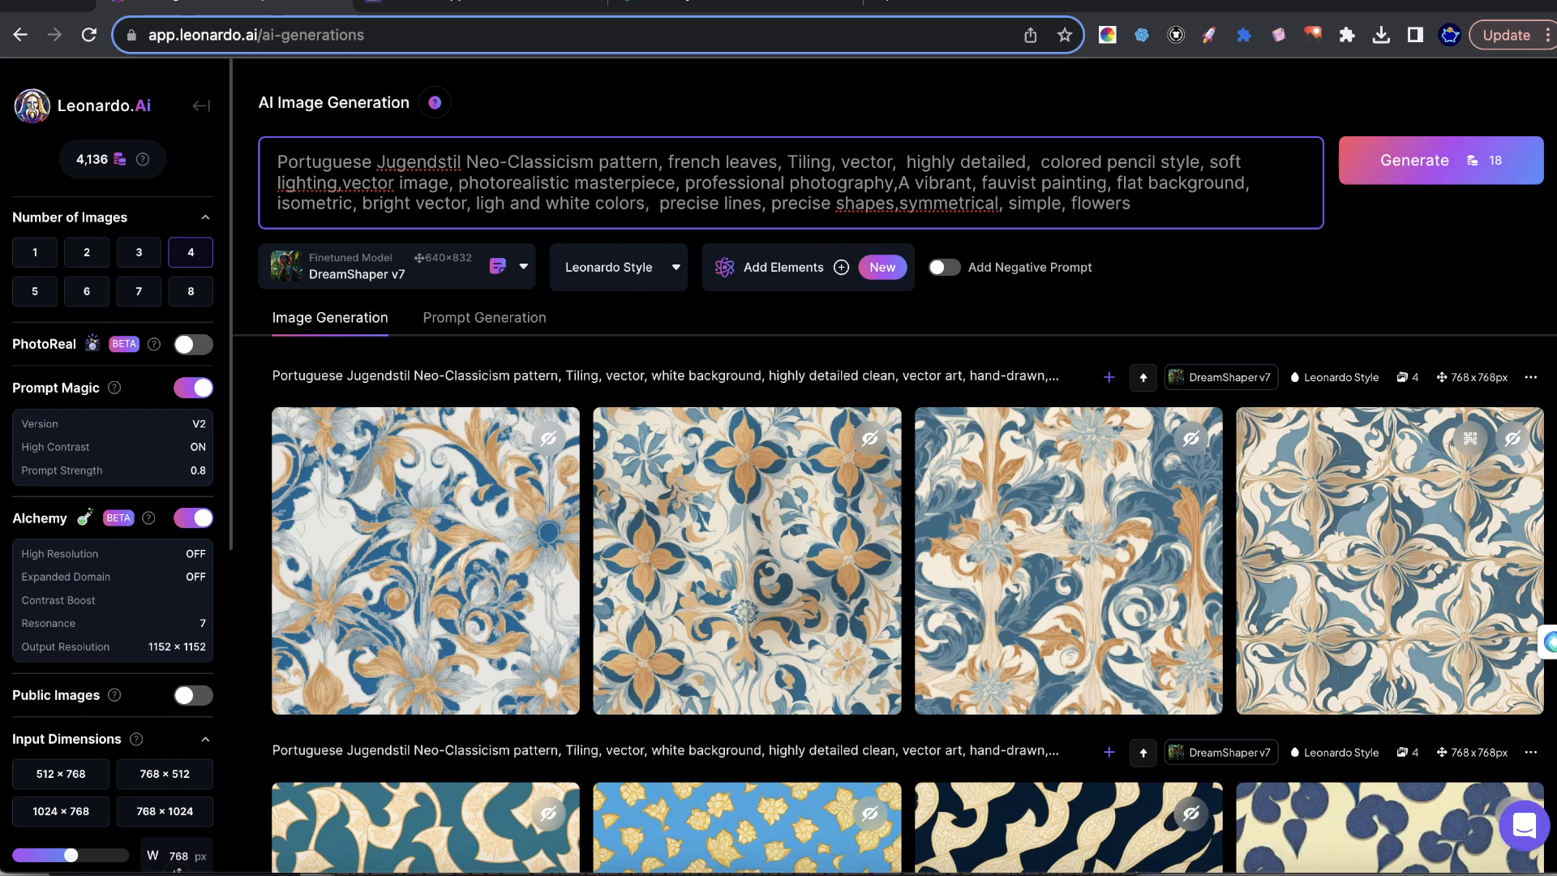
text(bsb)
key(BackSpace)
key(BackSpace)
text(abu)
key(BackSpace)
text(y)
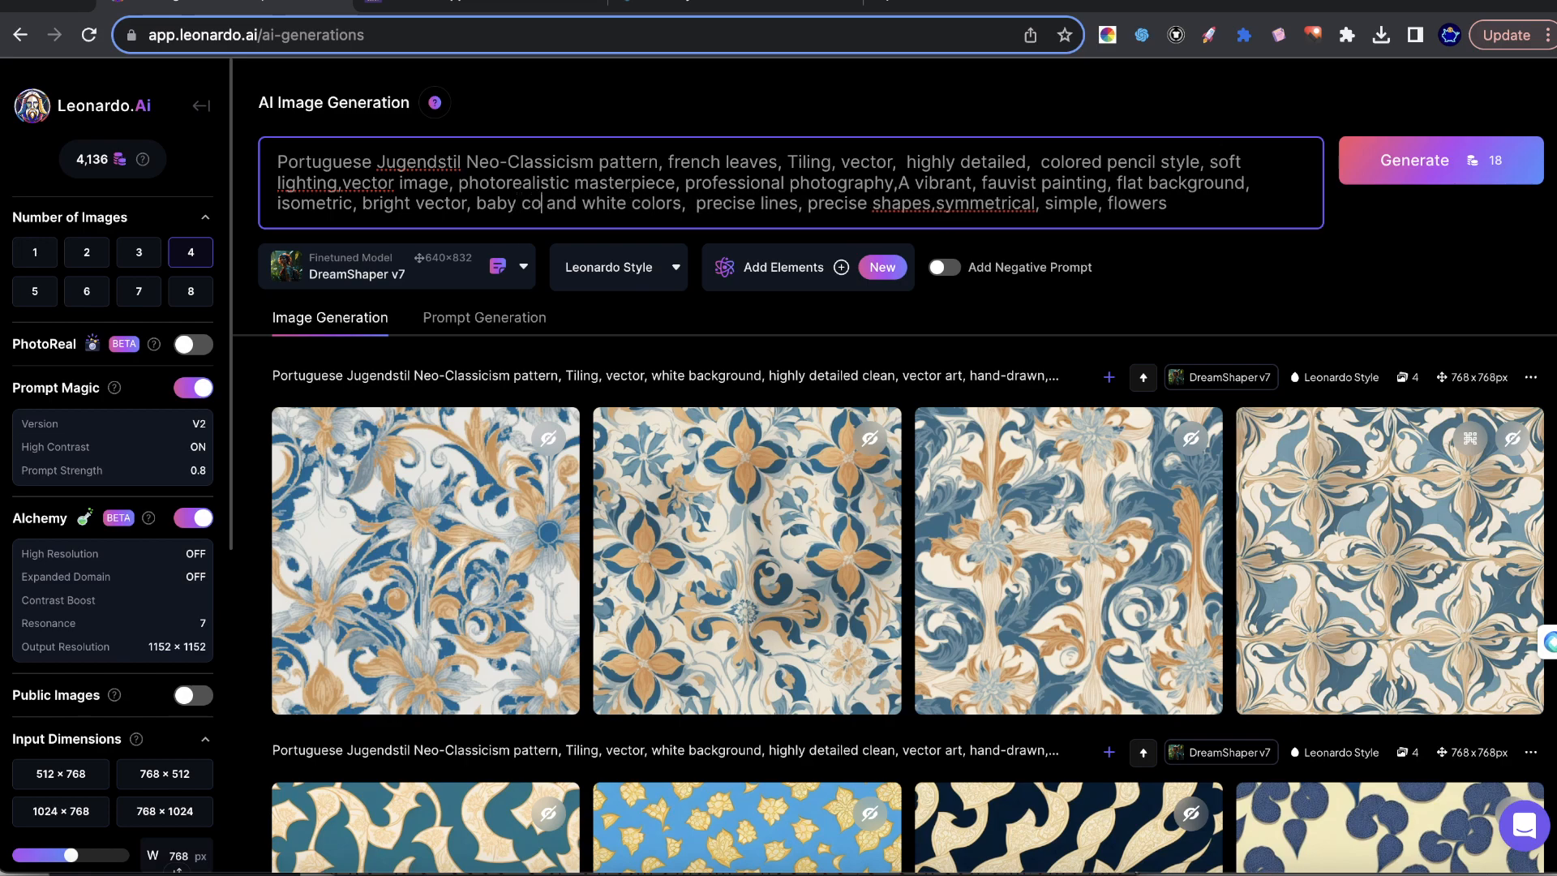
text( blue)
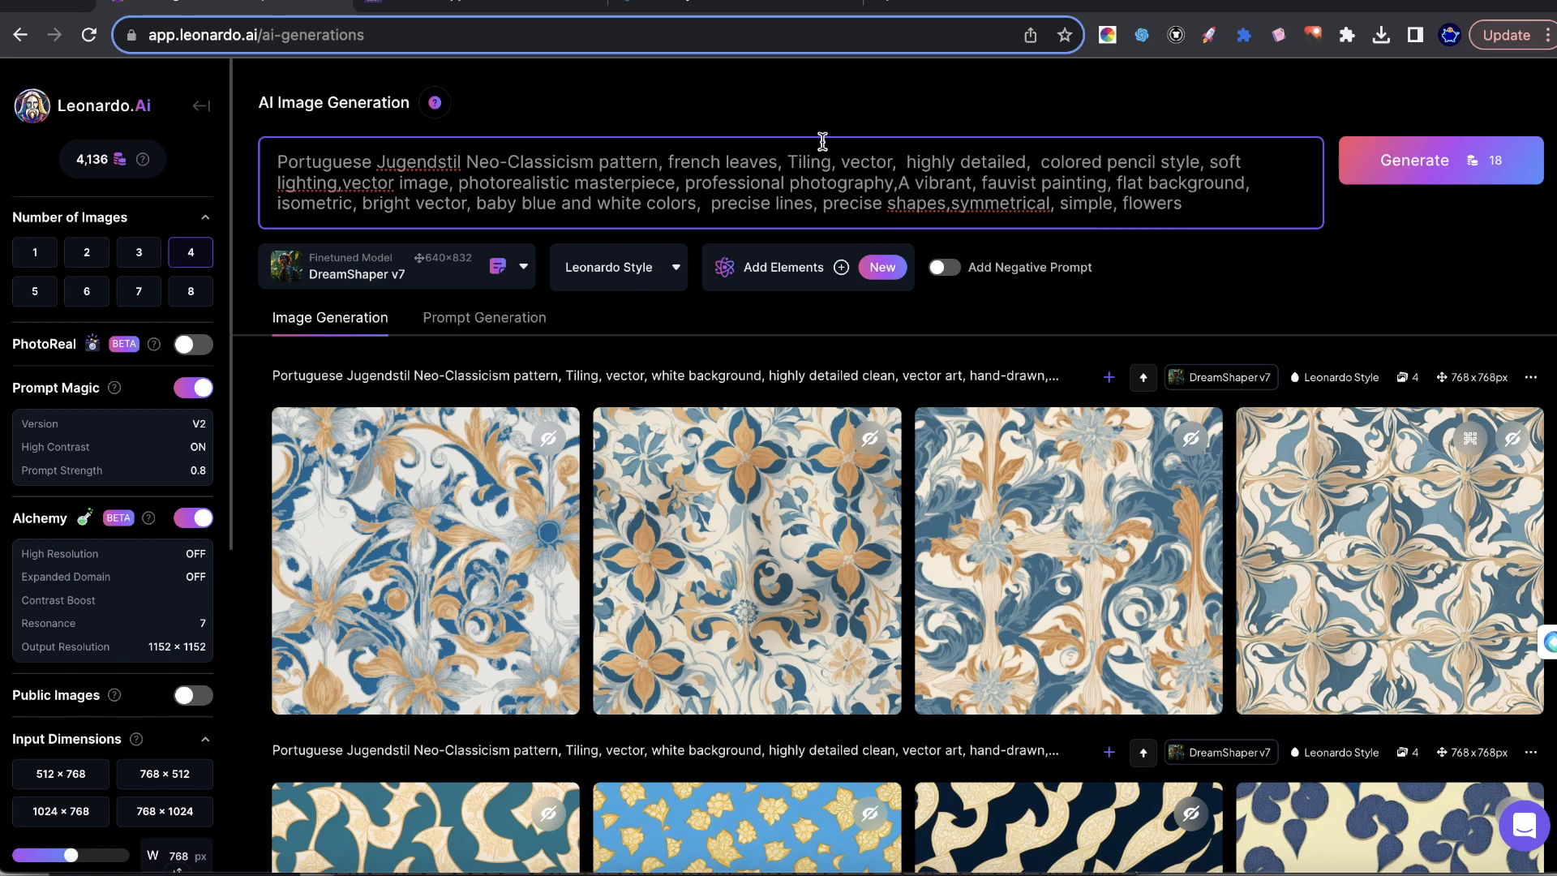
Generate a new palette with the Ai Color Palette Generator extension and copy its first color code, #BBA495.
click(1108, 35)
click(954, 192)
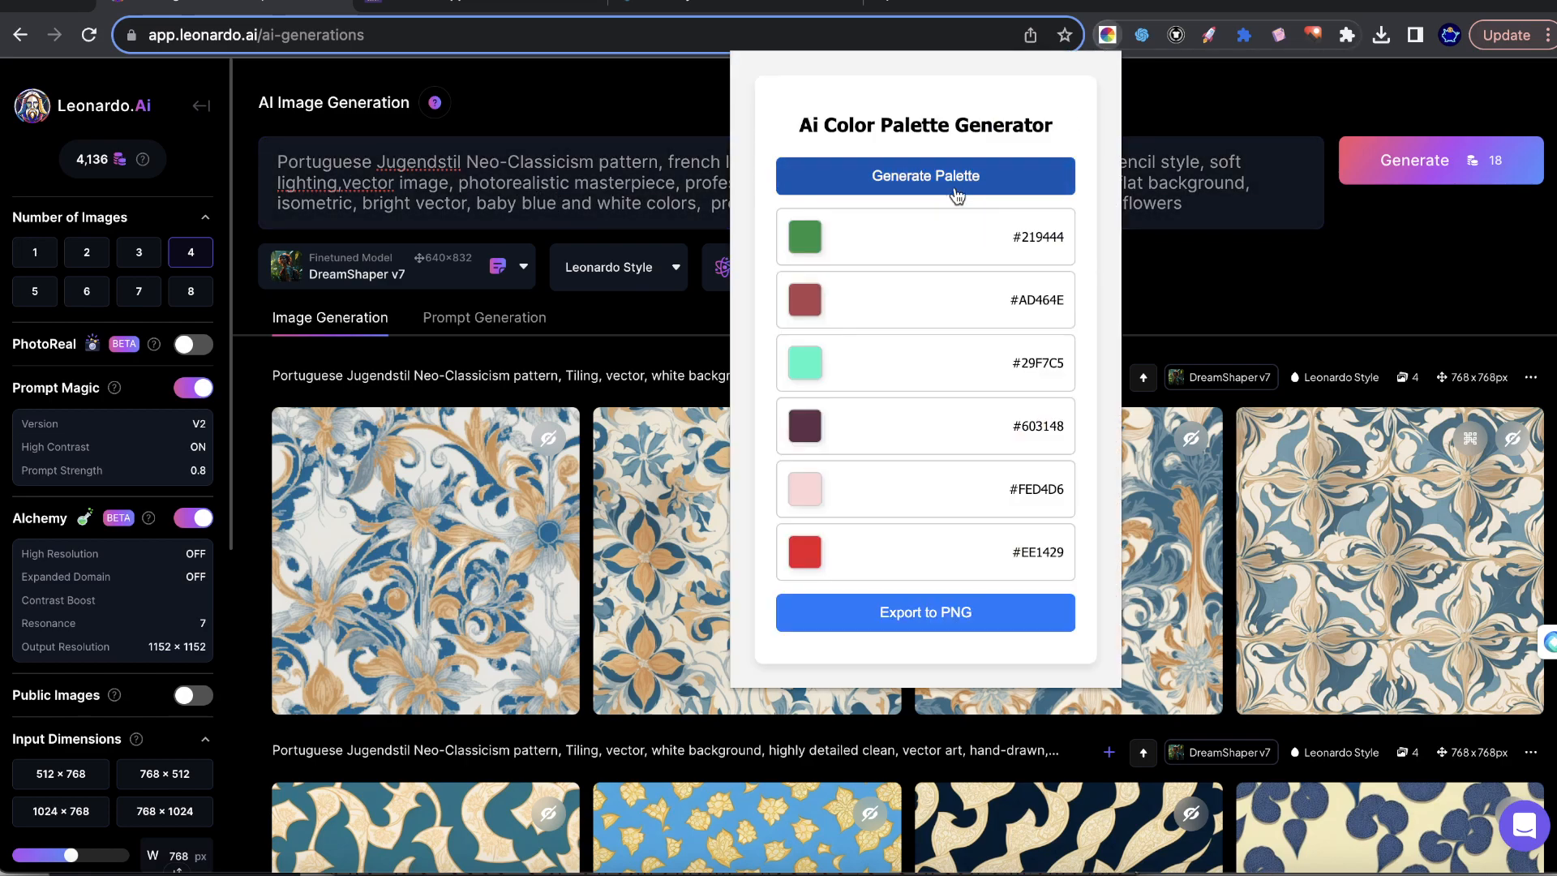
click(864, 188)
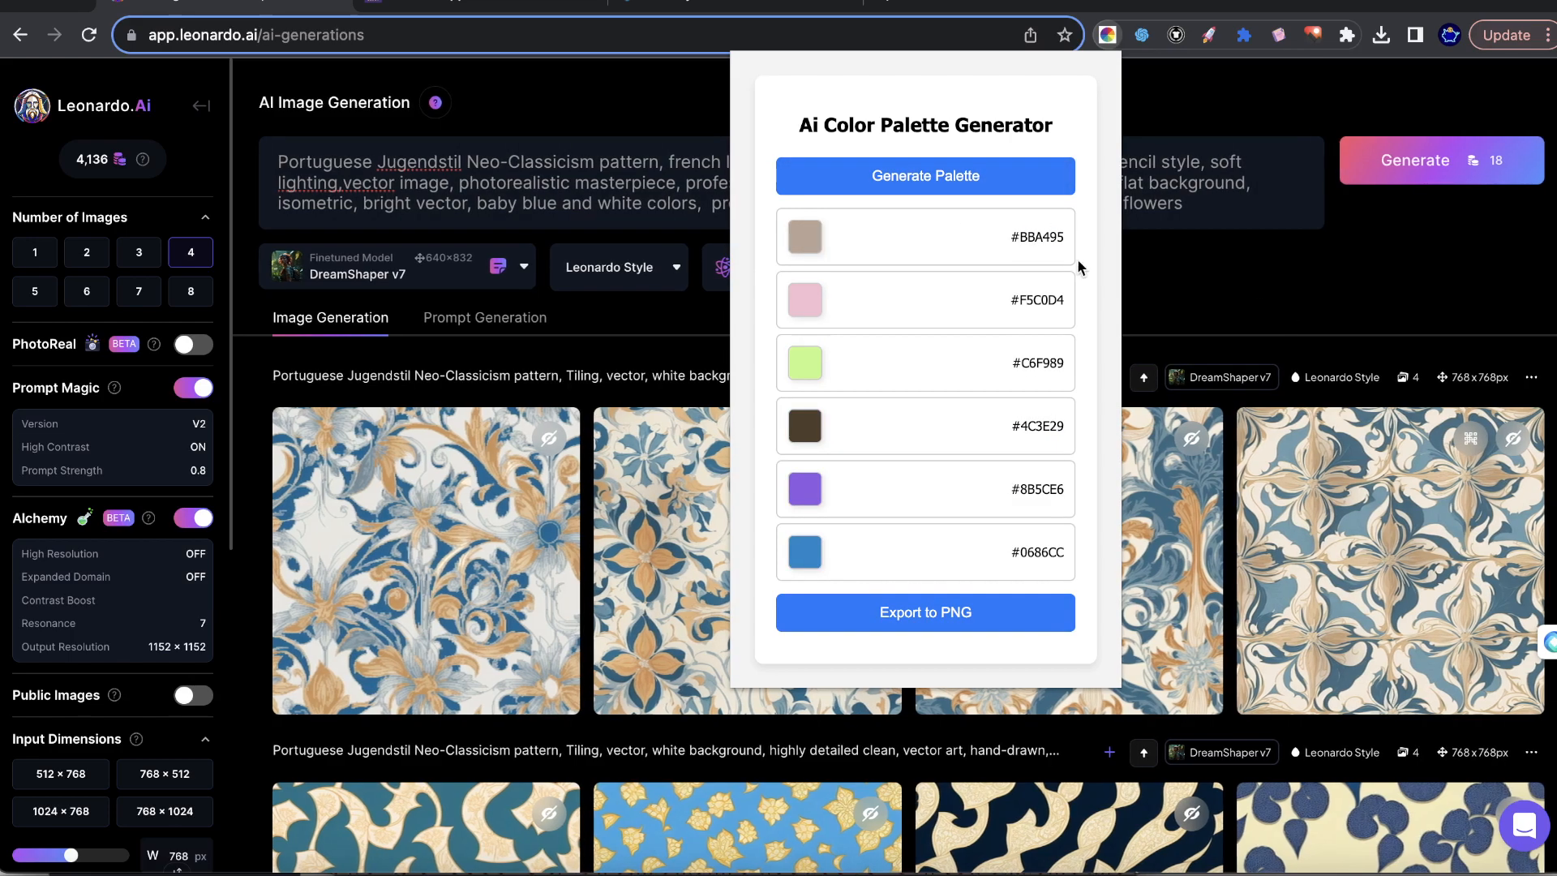
drag(995, 250, 1094, 246)
key(super+c)
click(1189, 274)
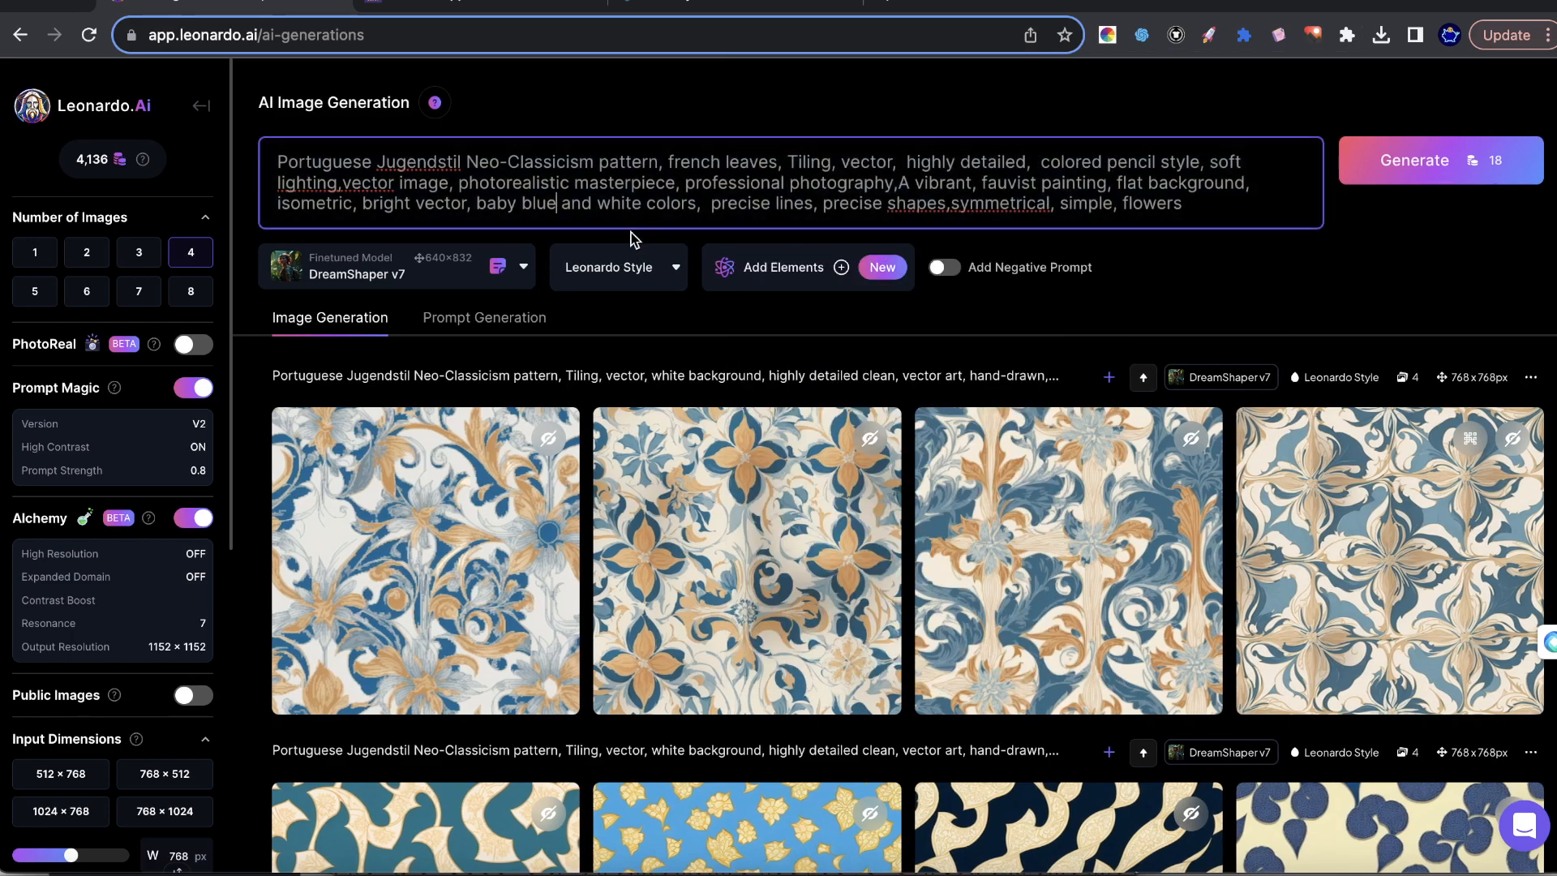
Insert "#BBA495," into the prompt between "baby blue and white colors," and "precise lines".
click(702, 203)
click(711, 206)
key(super+v)
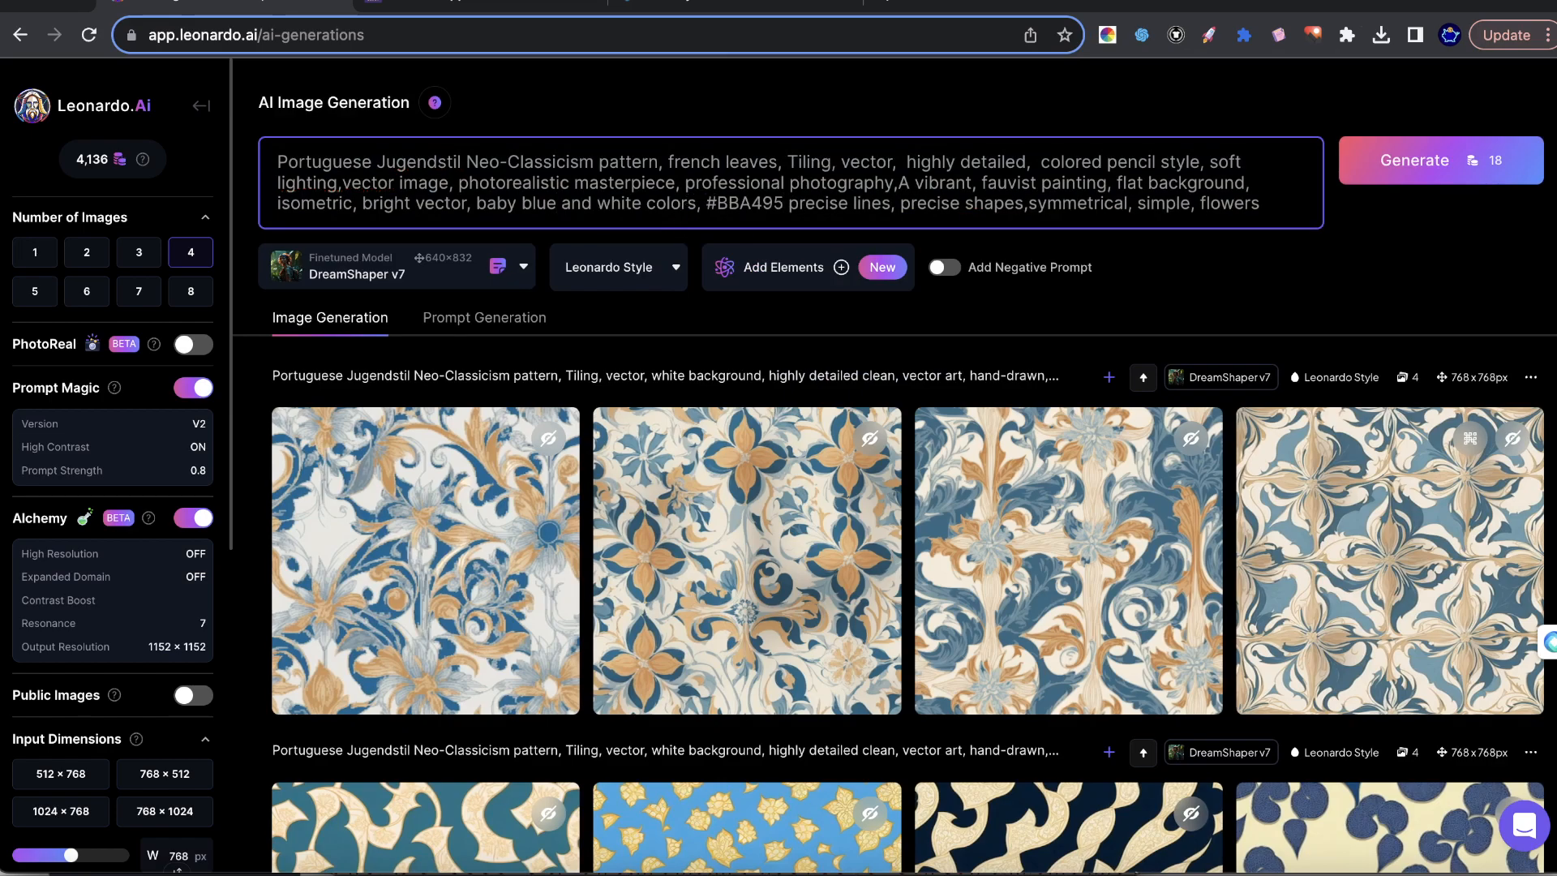
text(,)
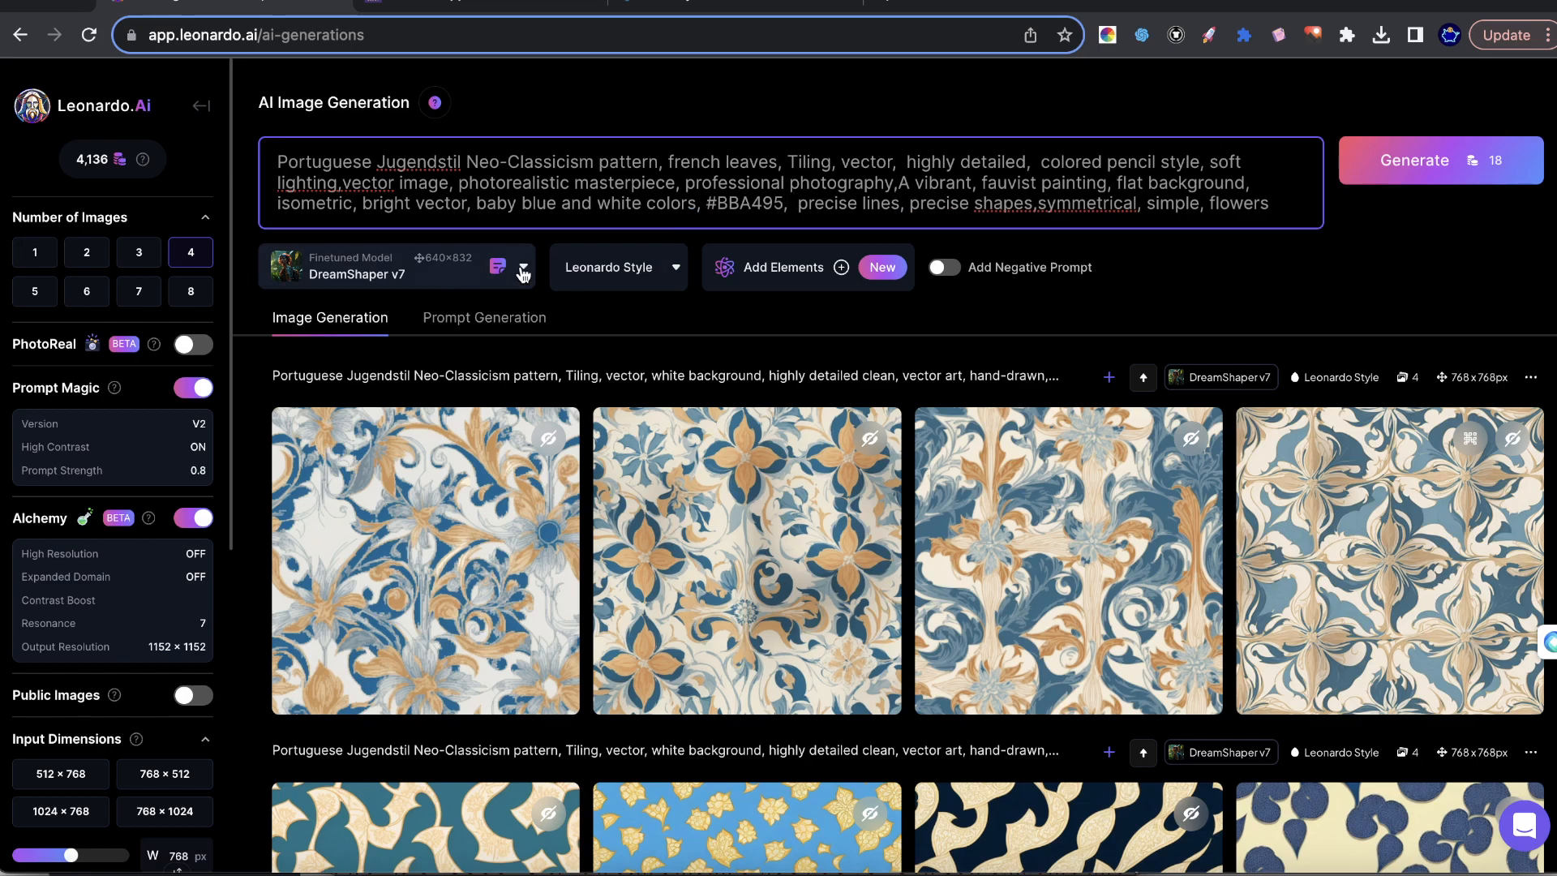
drag(704, 206, 739, 205)
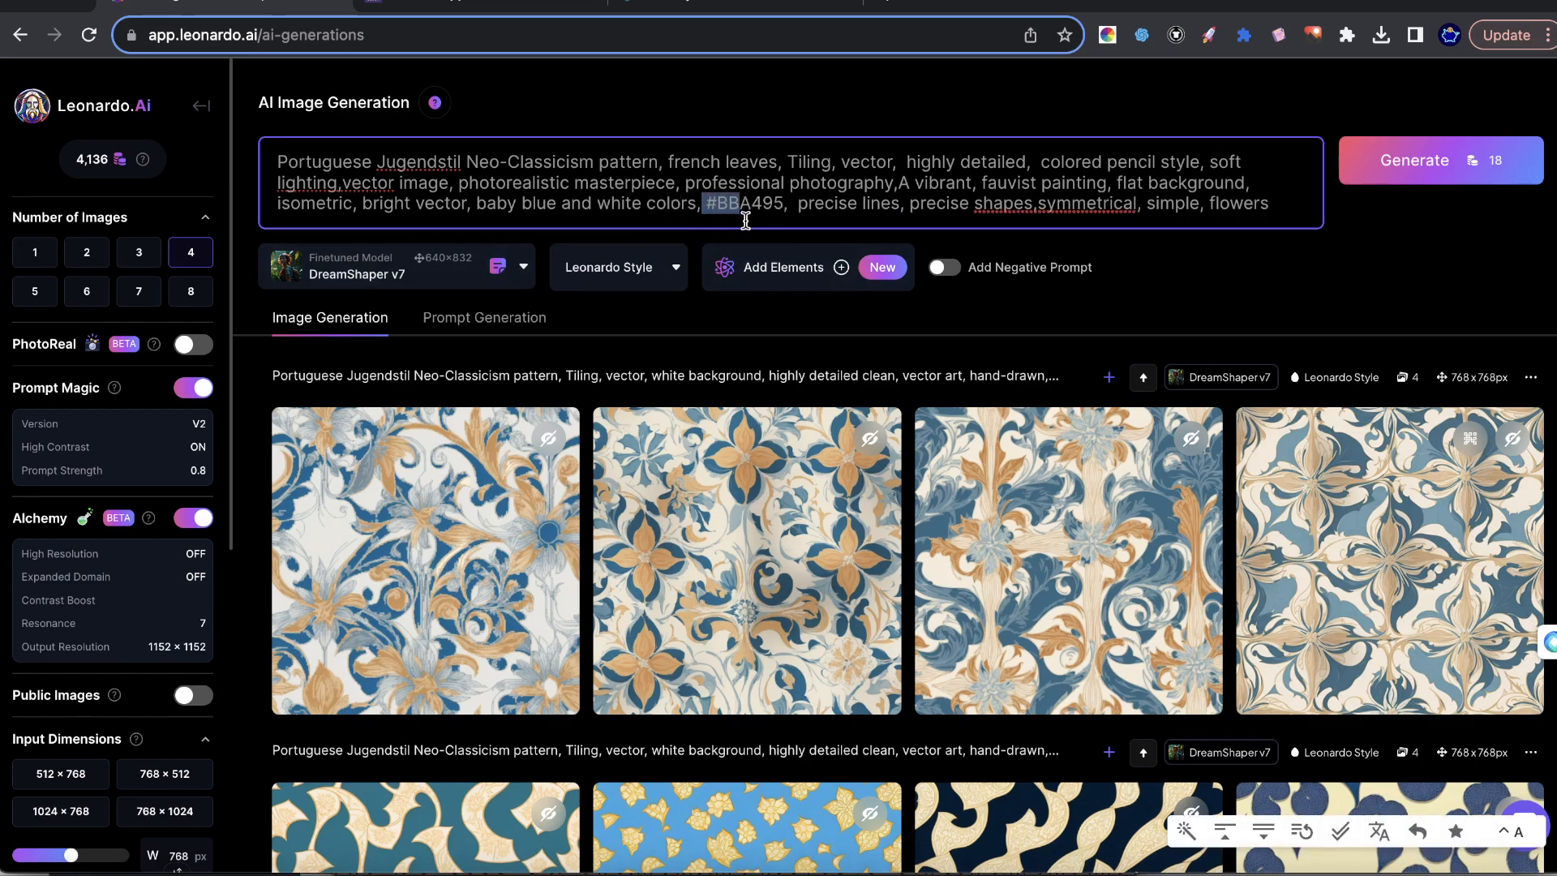
Preview the upscaled blue-and-beige floral tile pattern enlarged, and generate four images from the revised prompt.
click(1385, 480)
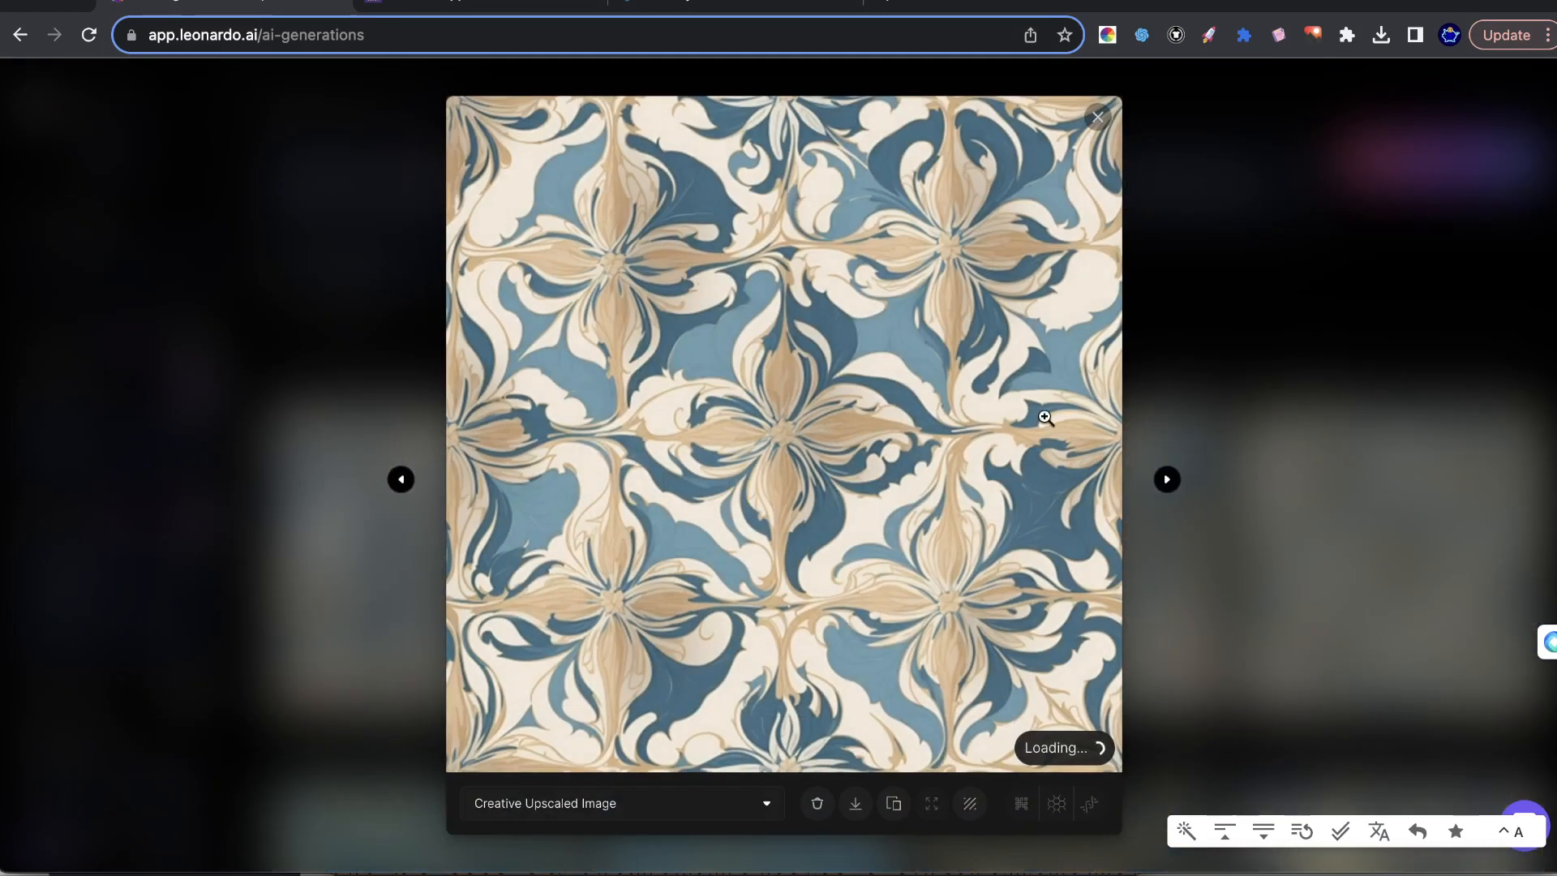
click(1443, 382)
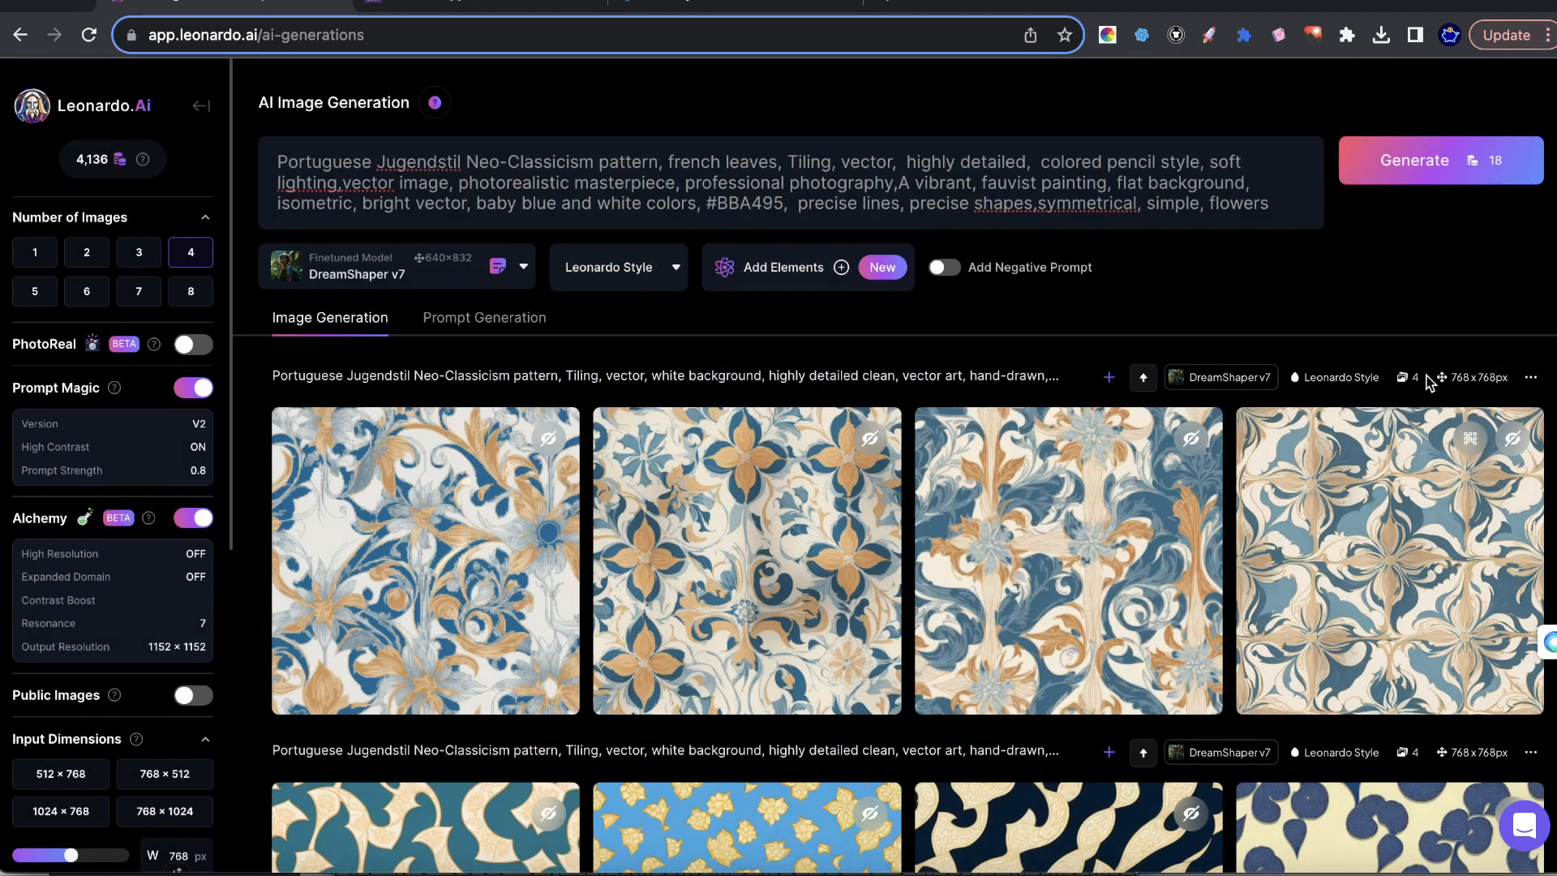
click(1460, 146)
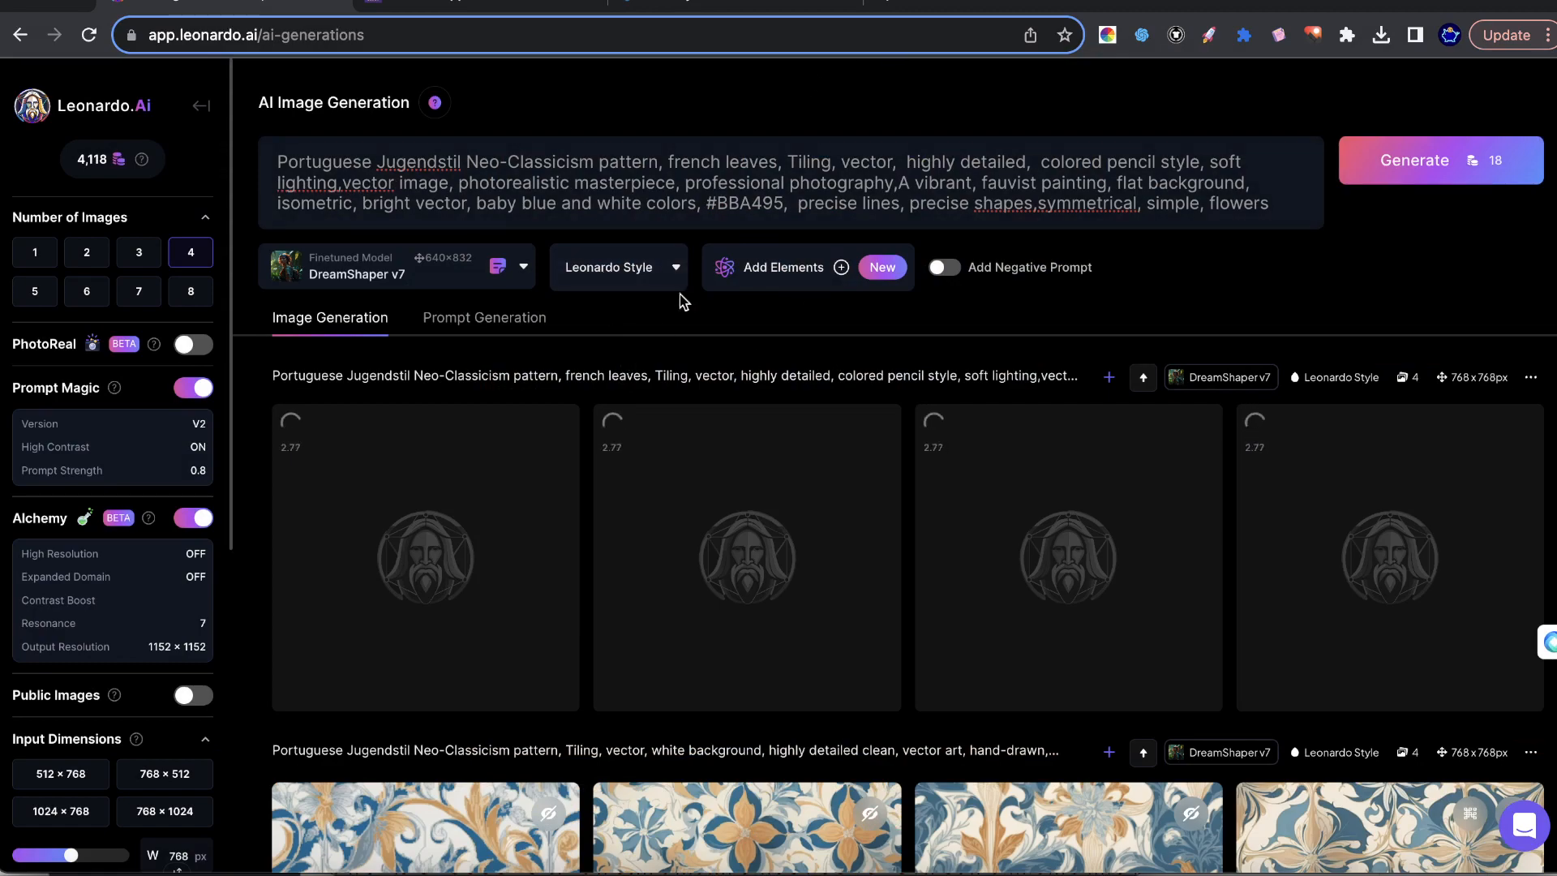
click(691, 201)
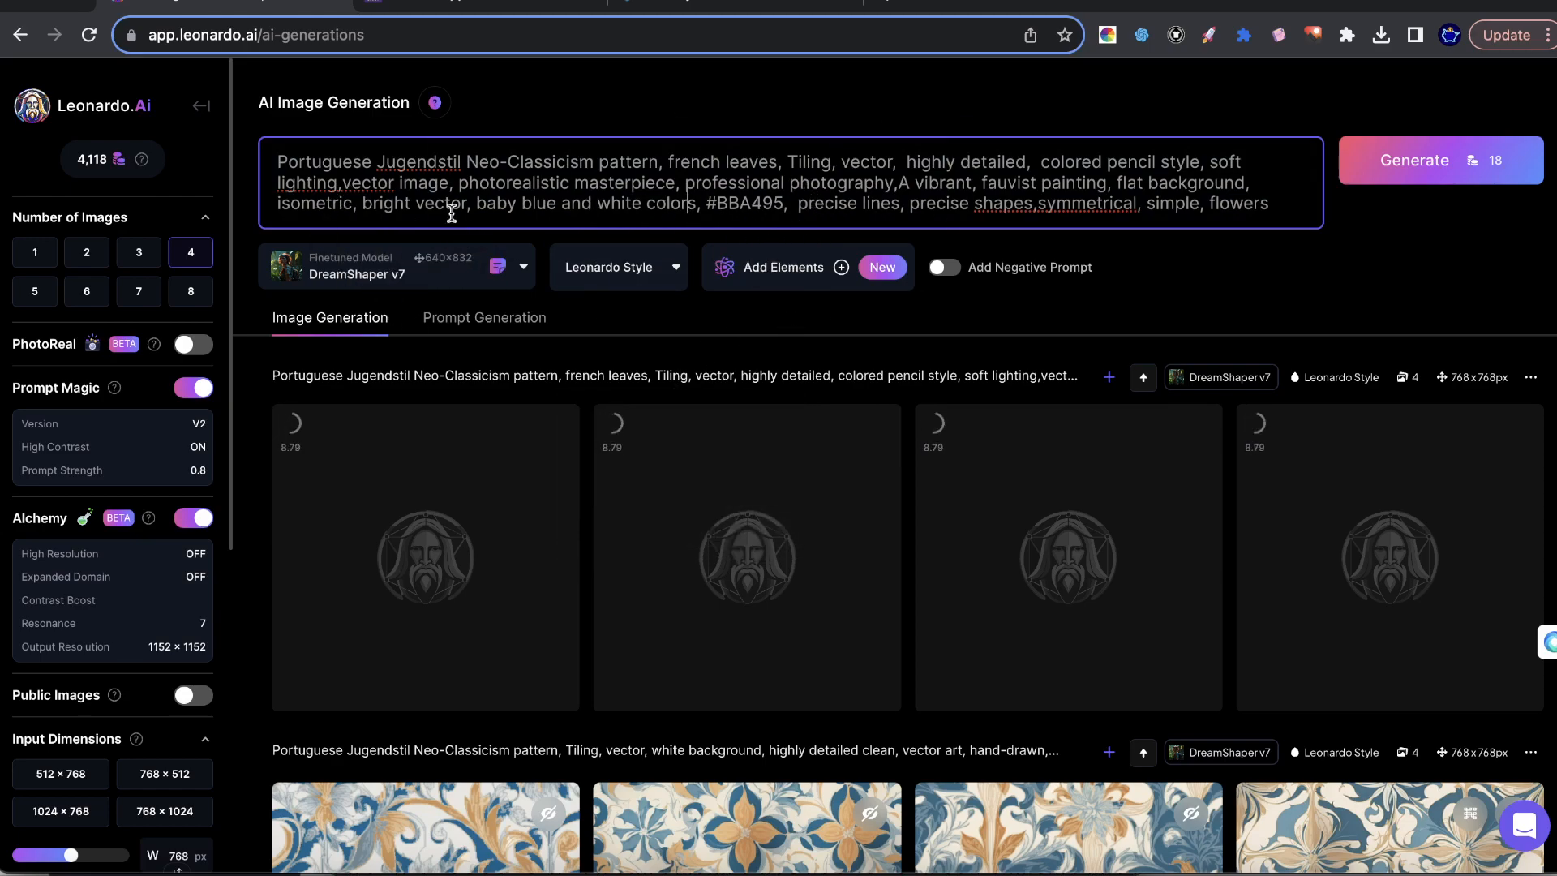
drag(363, 162, 882, 179)
click(1439, 255)
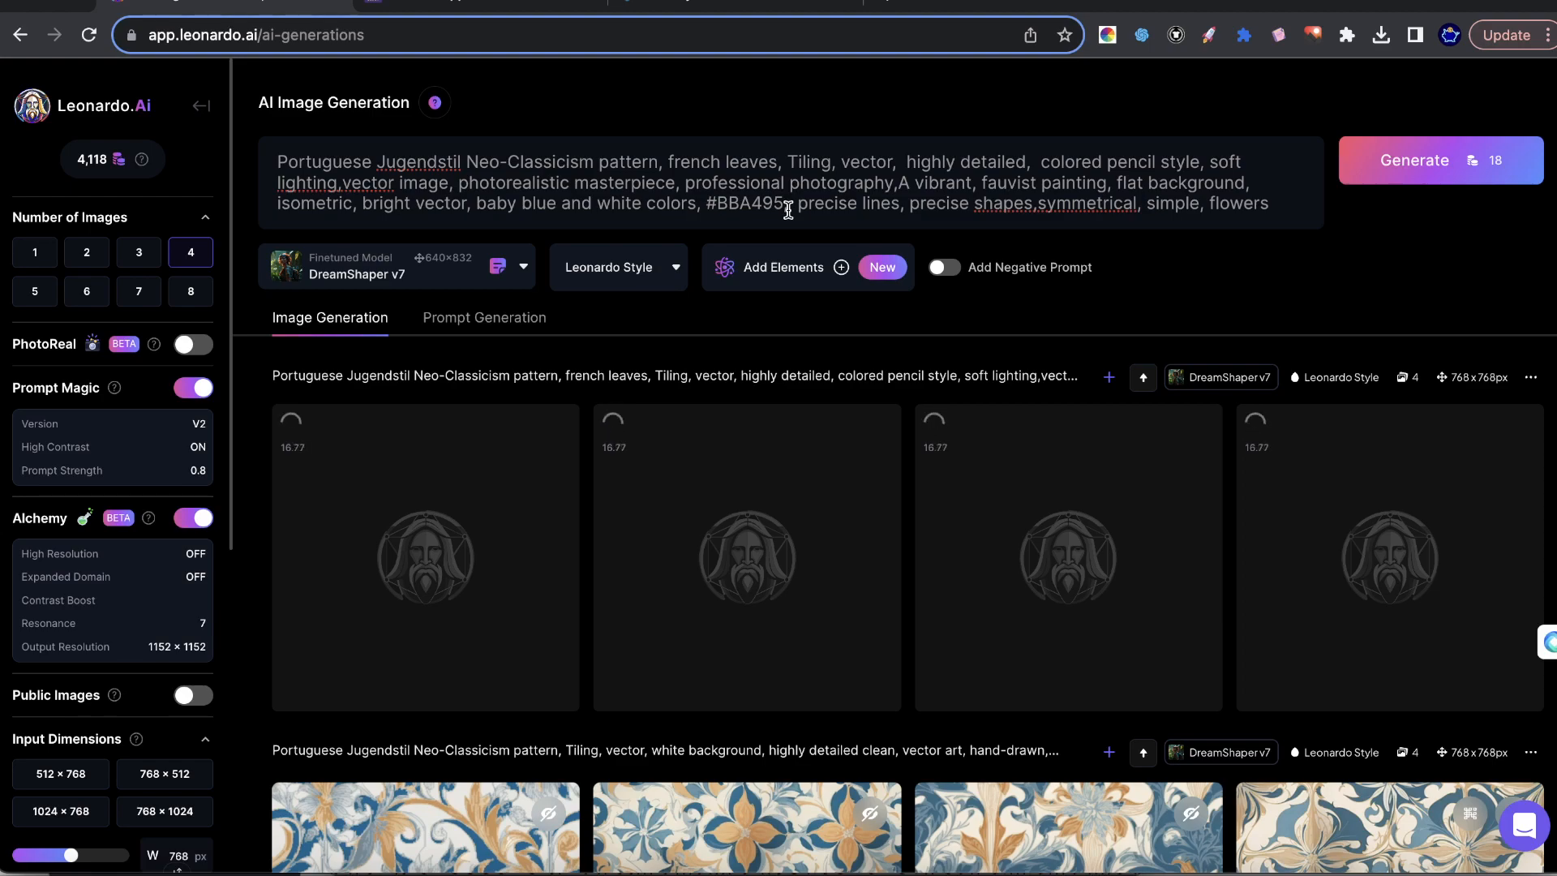
Enclose #BBA495 in parentheses in the prompt and add 1.2 before the closing parenthesis.
click(702, 196)
text(()
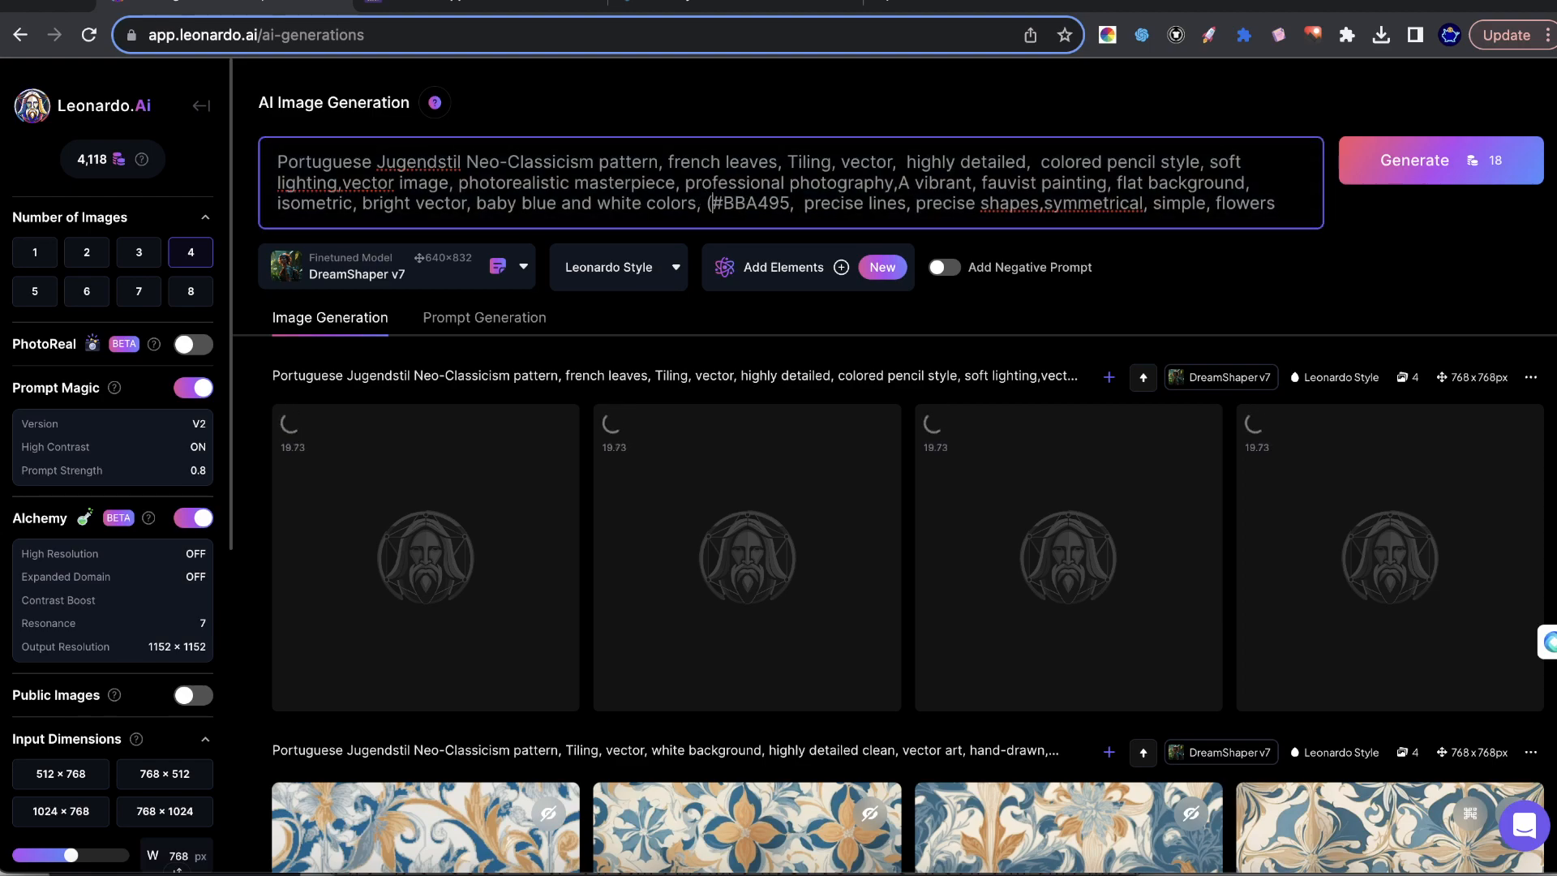
click(790, 203)
text())
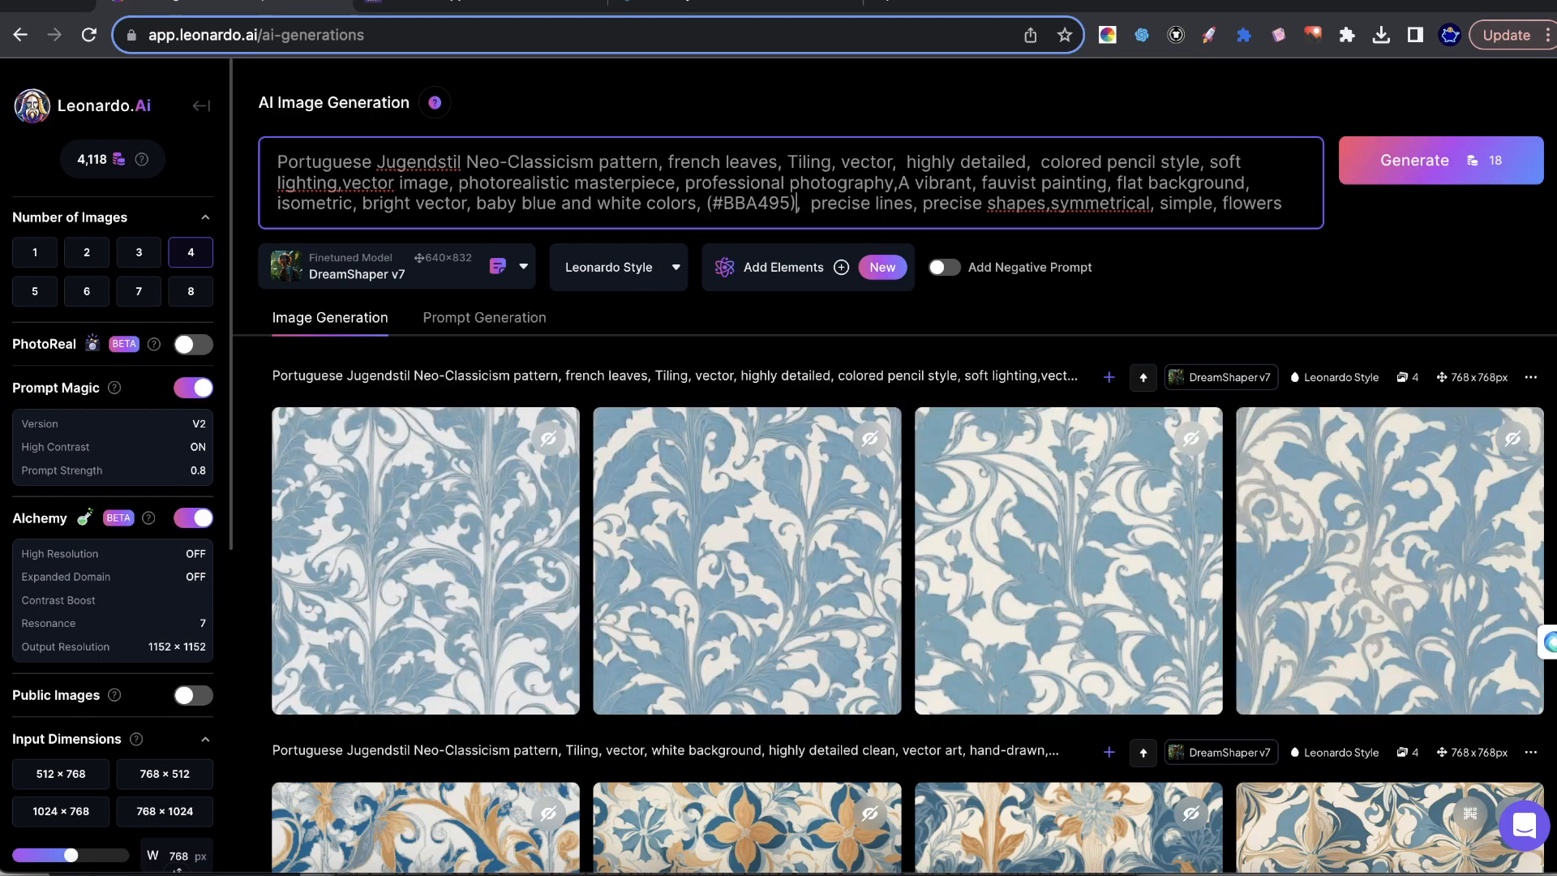
text(1.2)
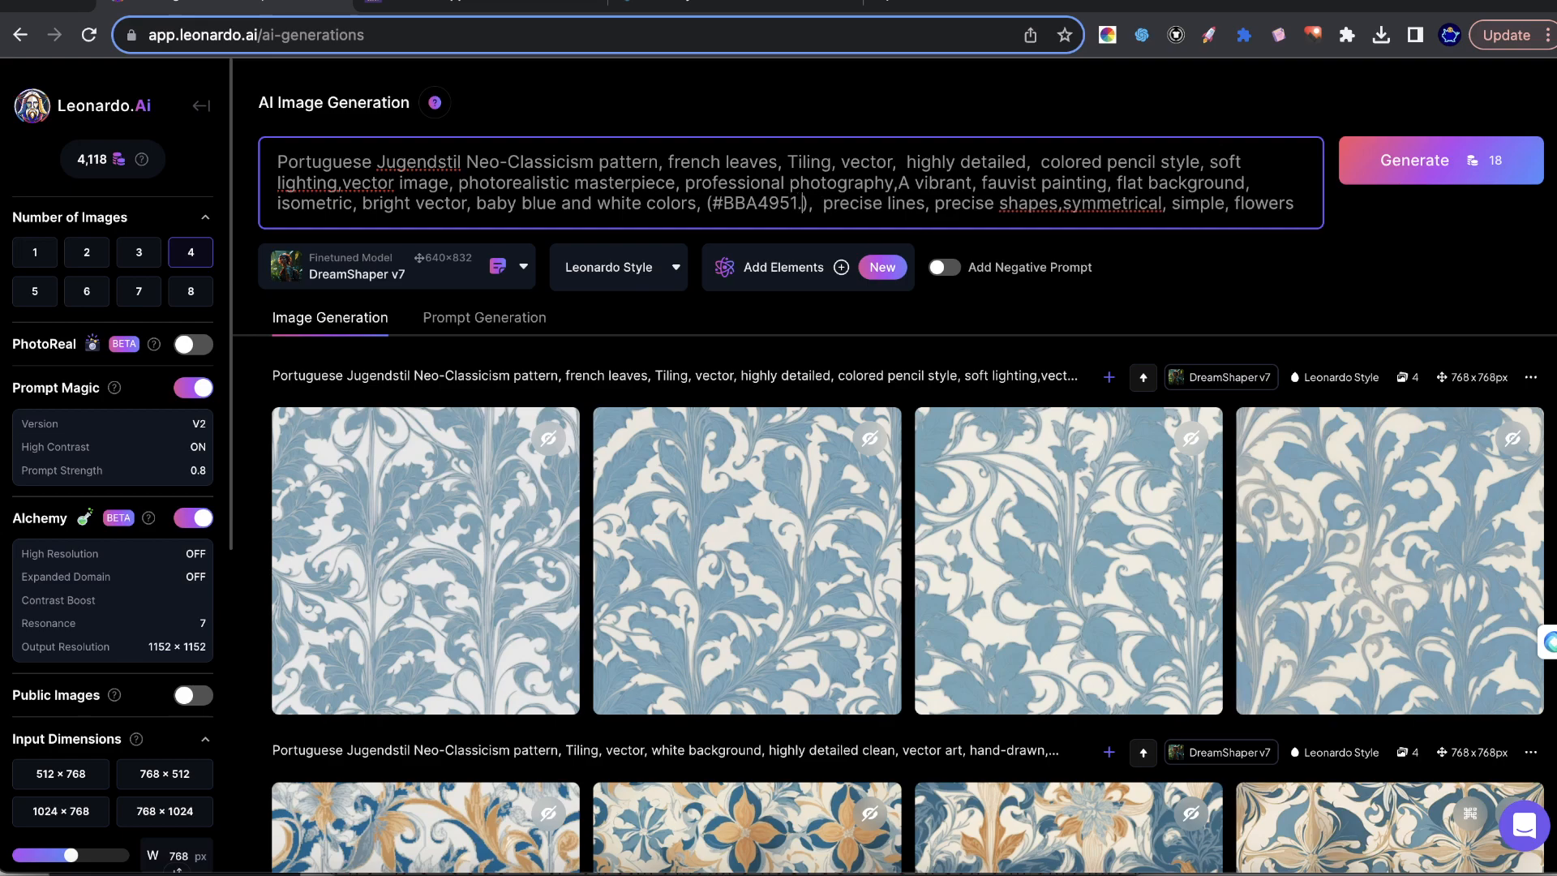
Preview two of the newly generated blue leaf patterns enlarged, closing each preview.
click(924, 525)
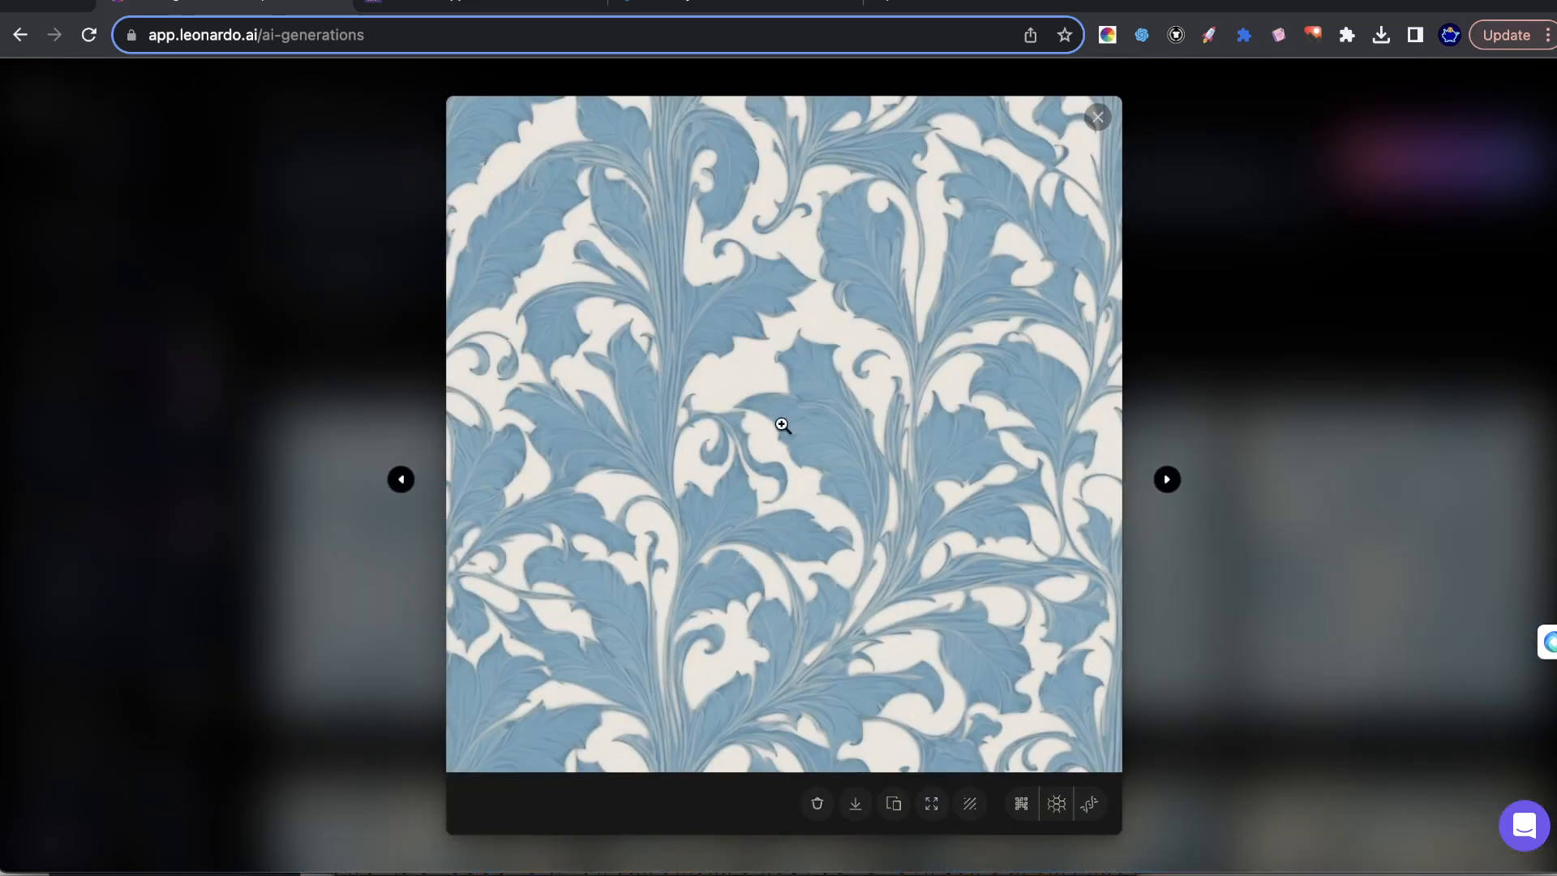
click(1383, 346)
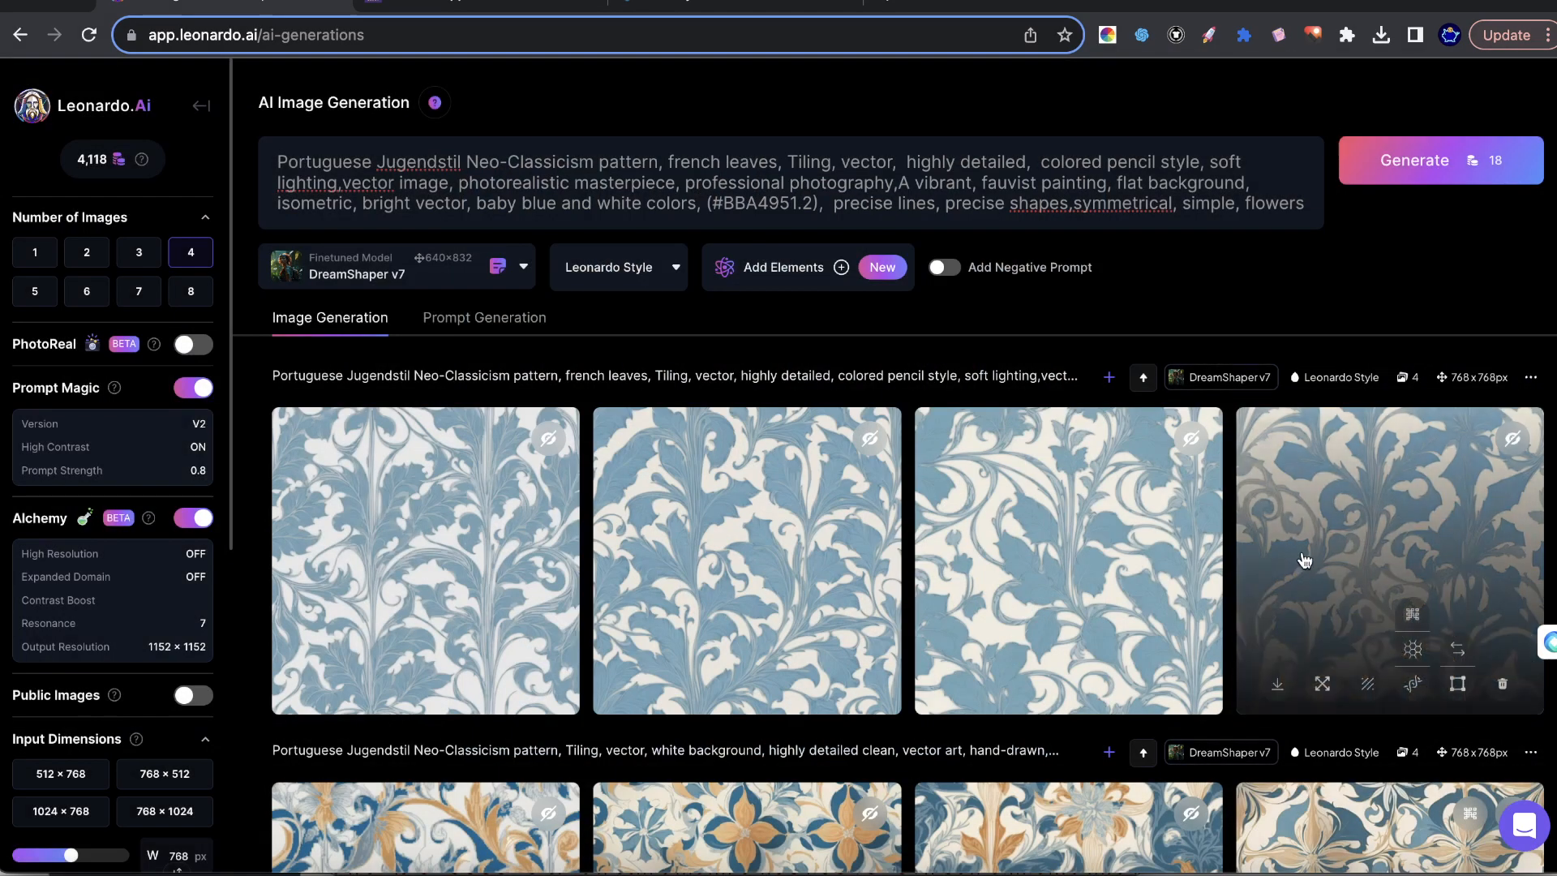
click(1247, 512)
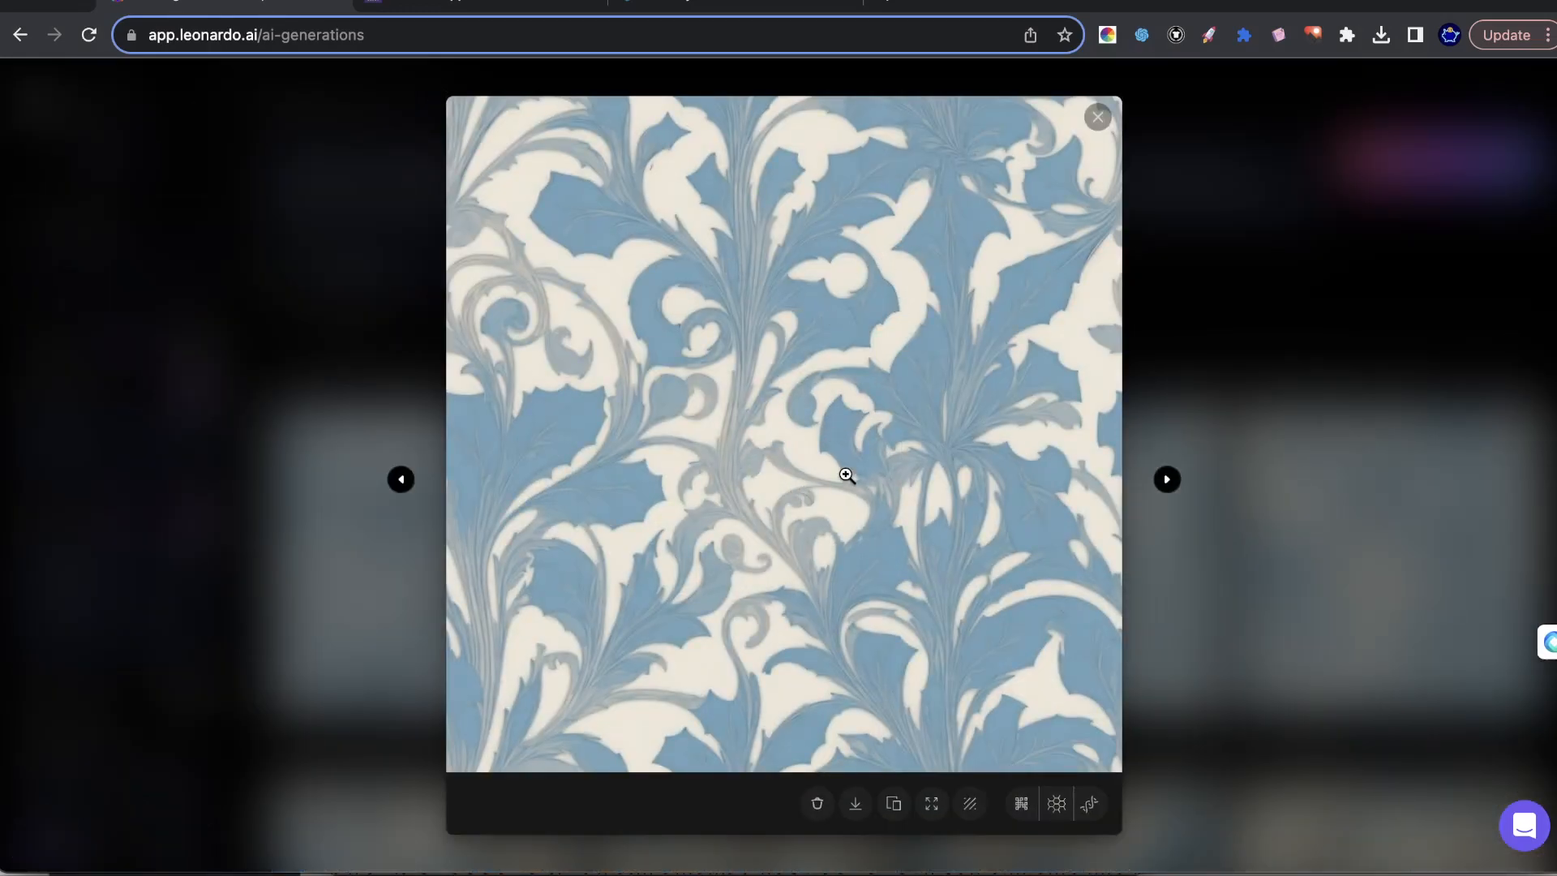
click(1196, 219)
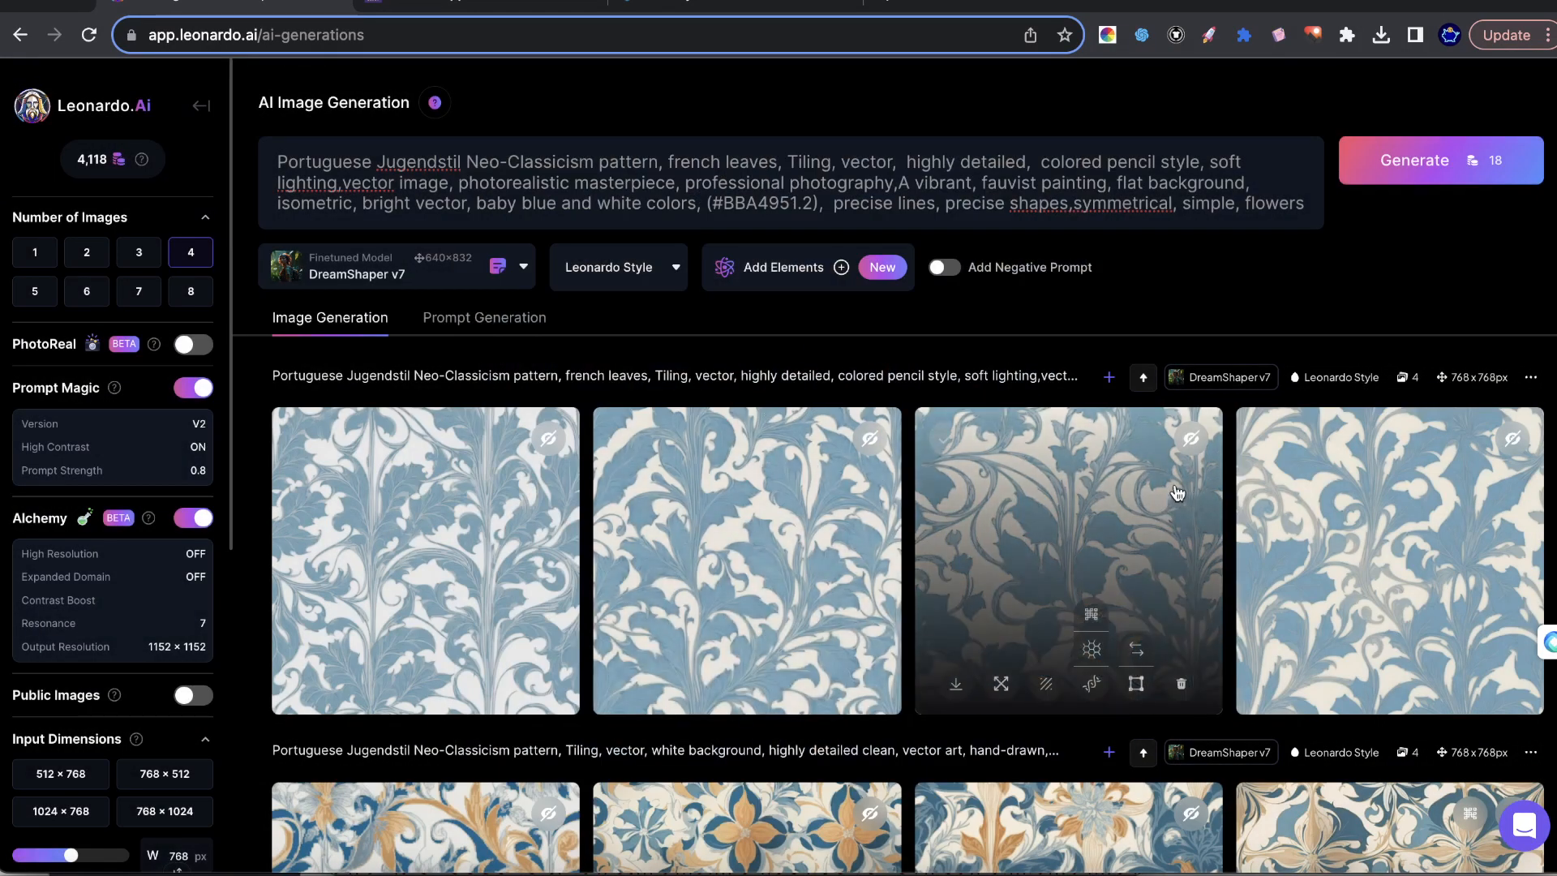
Separate the color code from its weight with a colon, as "(#BBA495: 1.2)", and generate four more images.
click(798, 203)
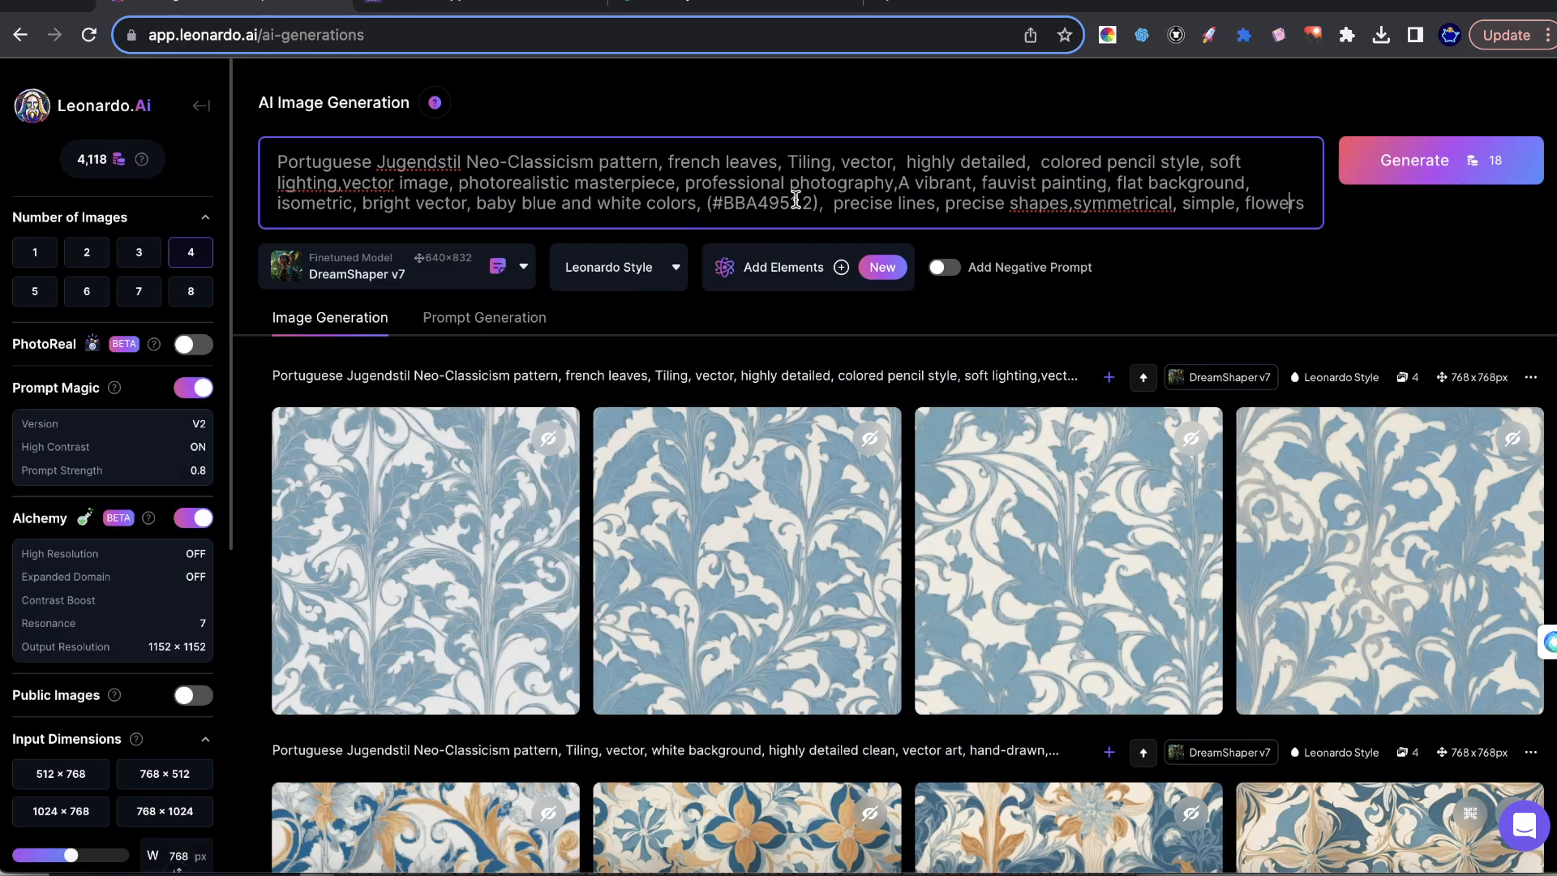
text(:)
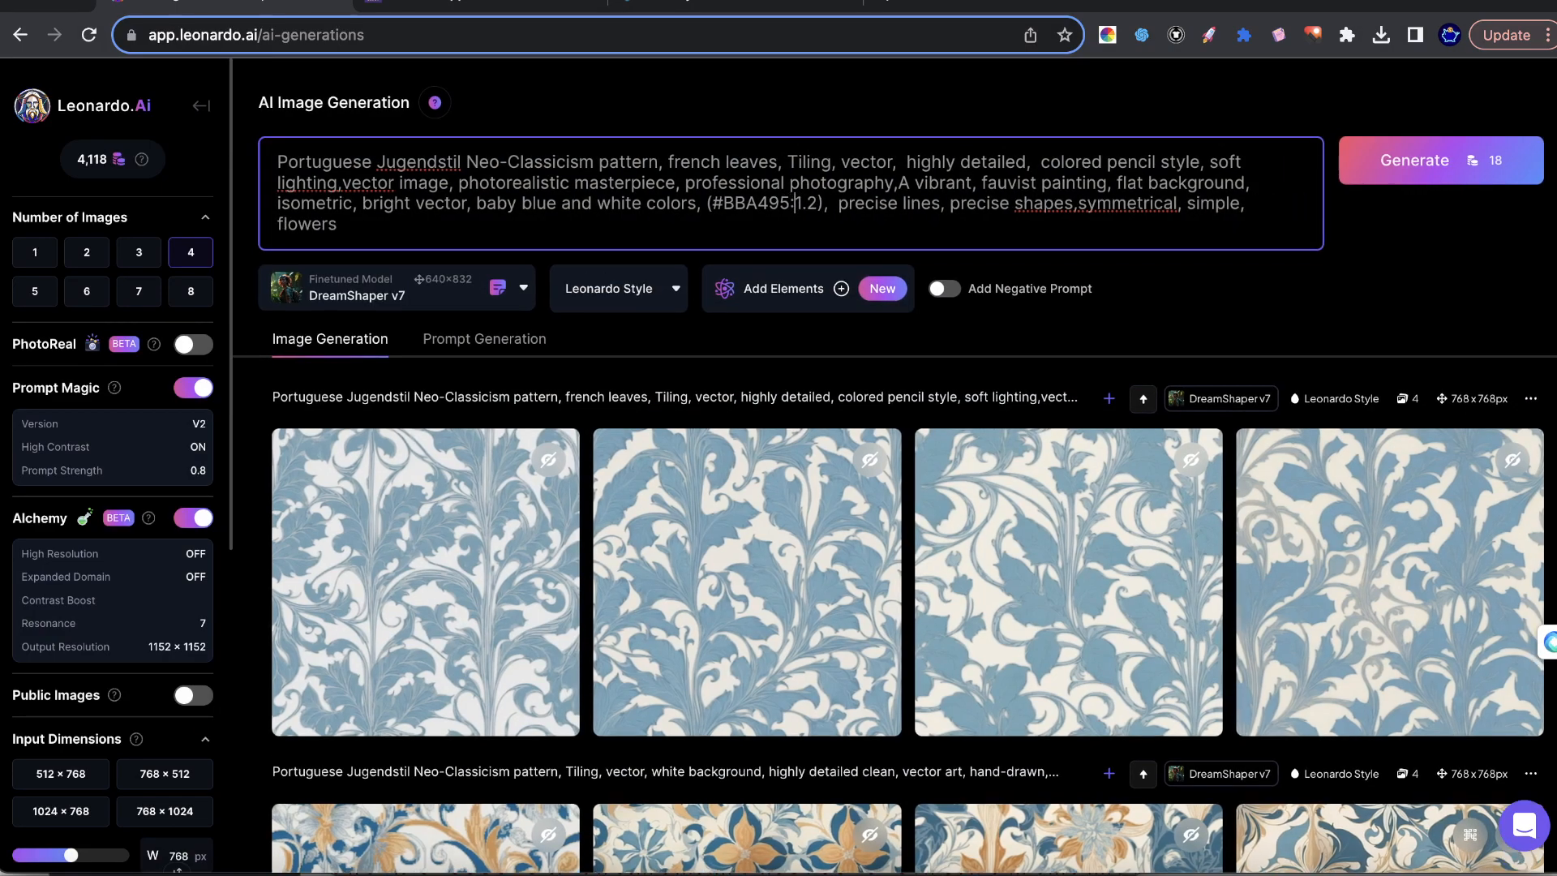
click(1430, 177)
scroll(1078, 385, down, 2)
scroll(963, 363, down, 2)
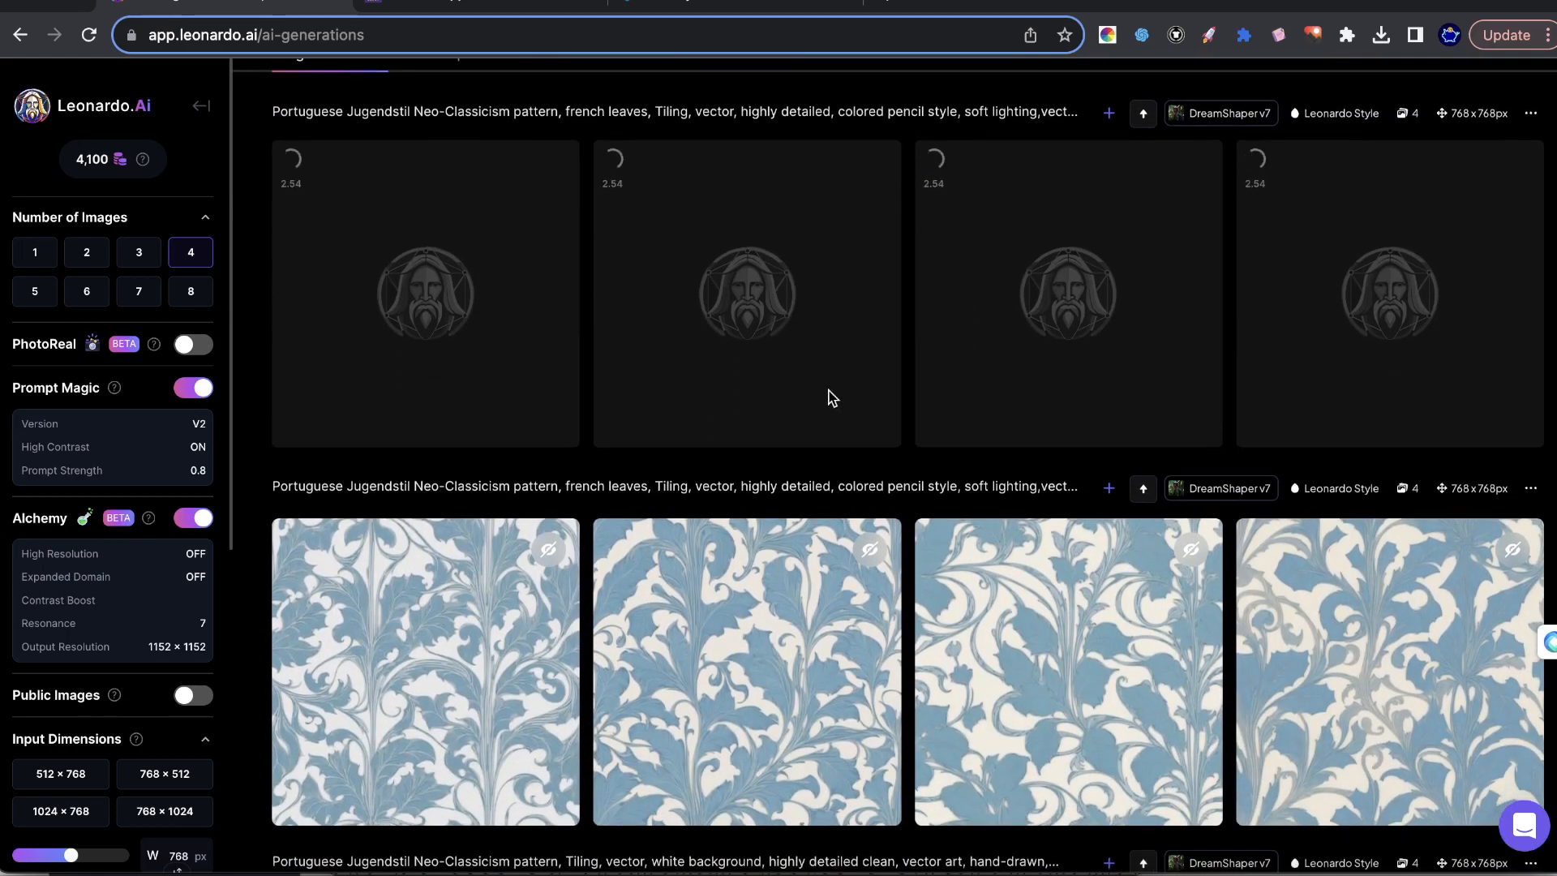
scroll(789, 396, up, 4)
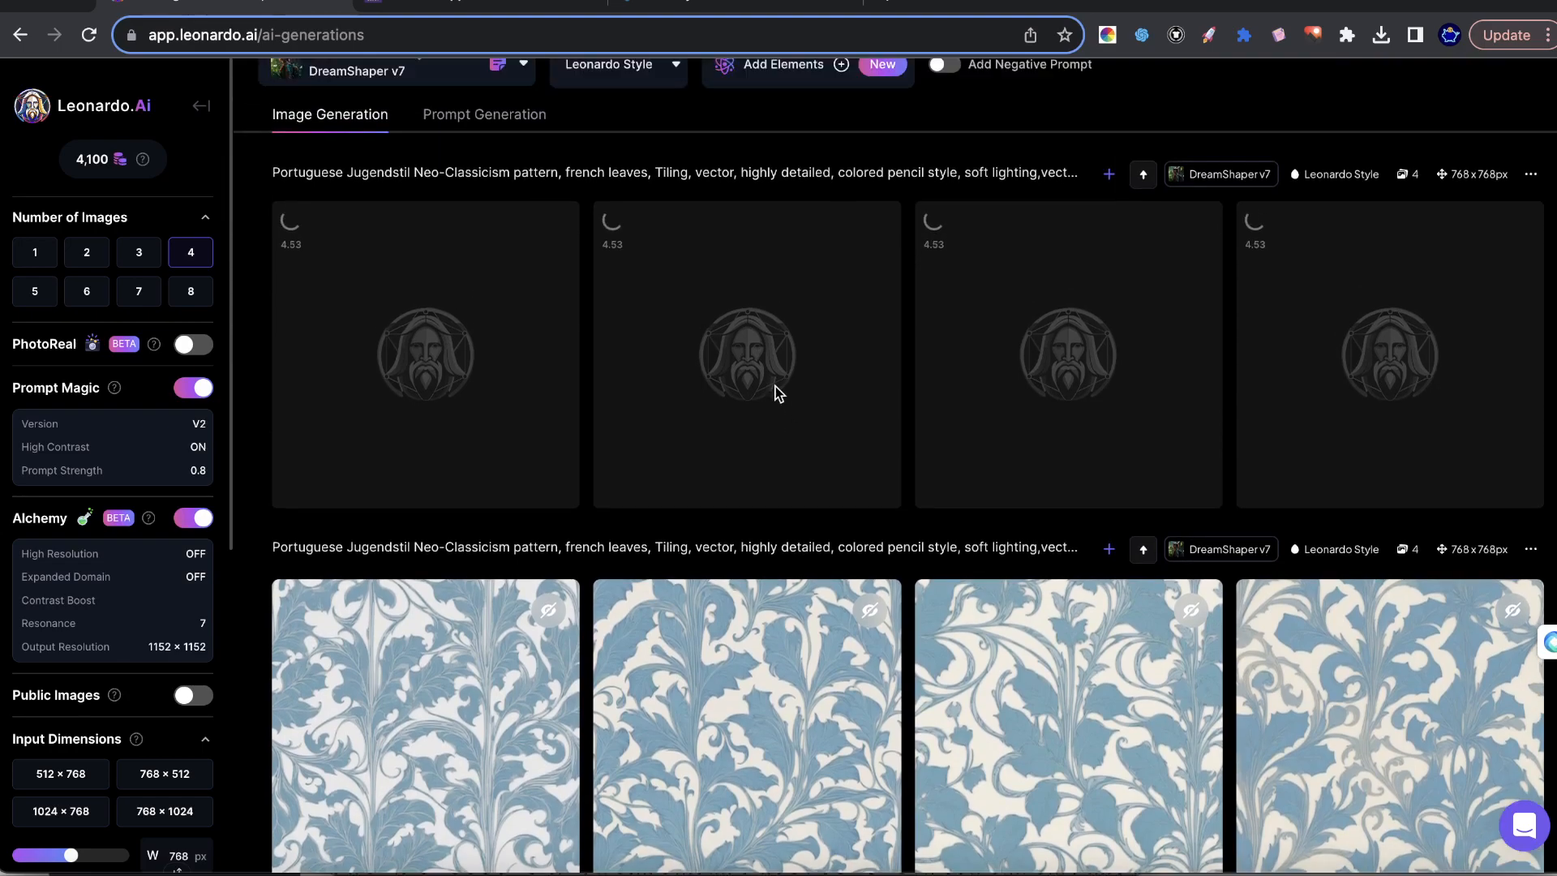
scroll(1313, 600, down, 1)
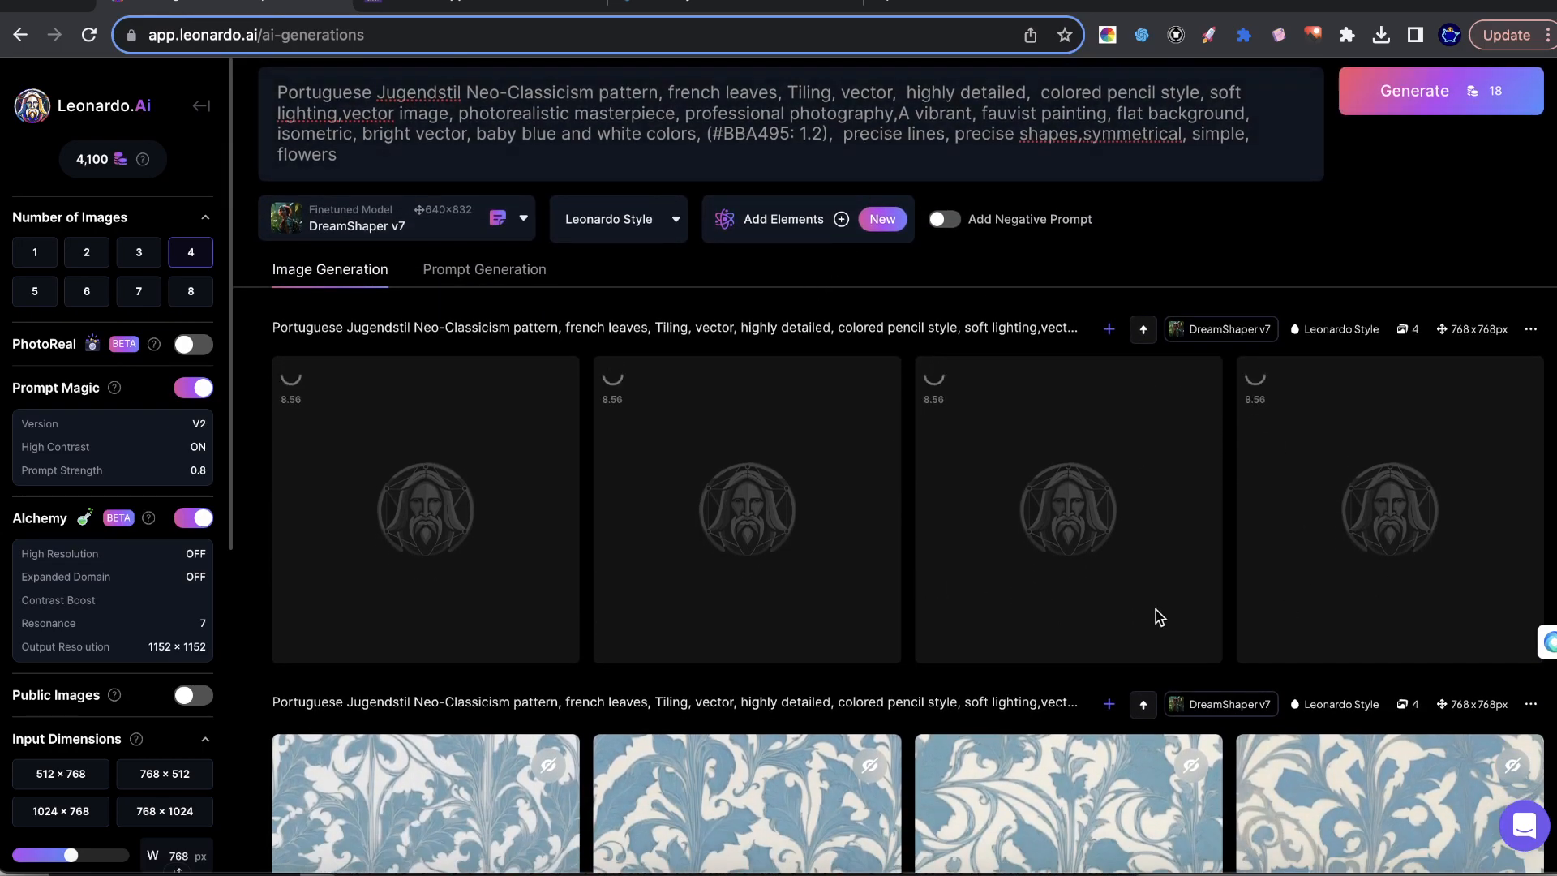
scroll(981, 551, down, 1)
scroll(966, 581, down, 5)
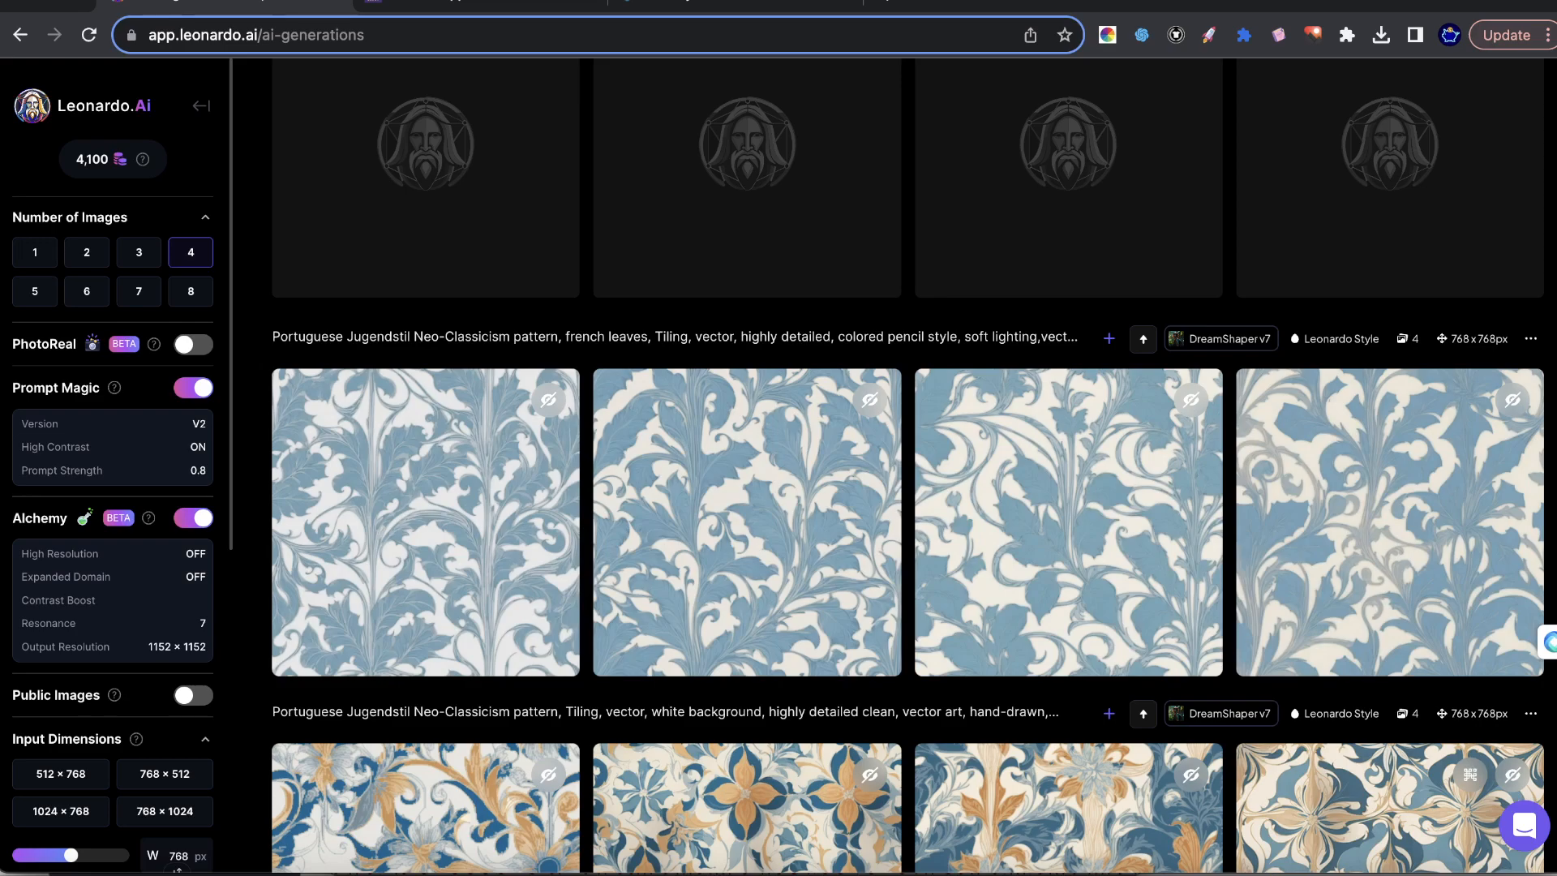
scroll(853, 318, up, 6)
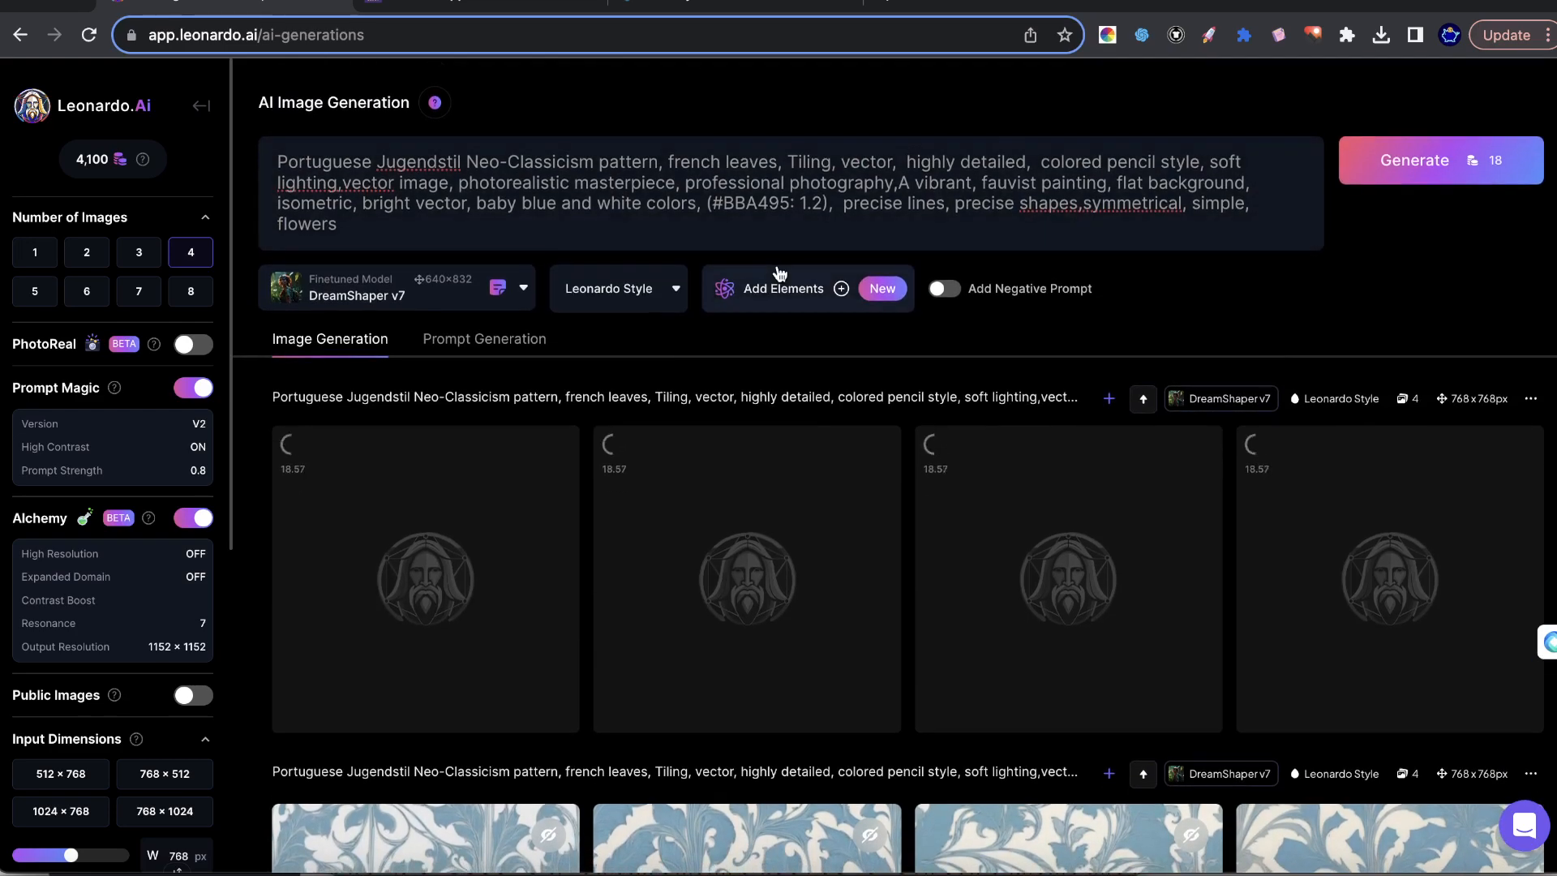
click(500, 6)
click(235, 8)
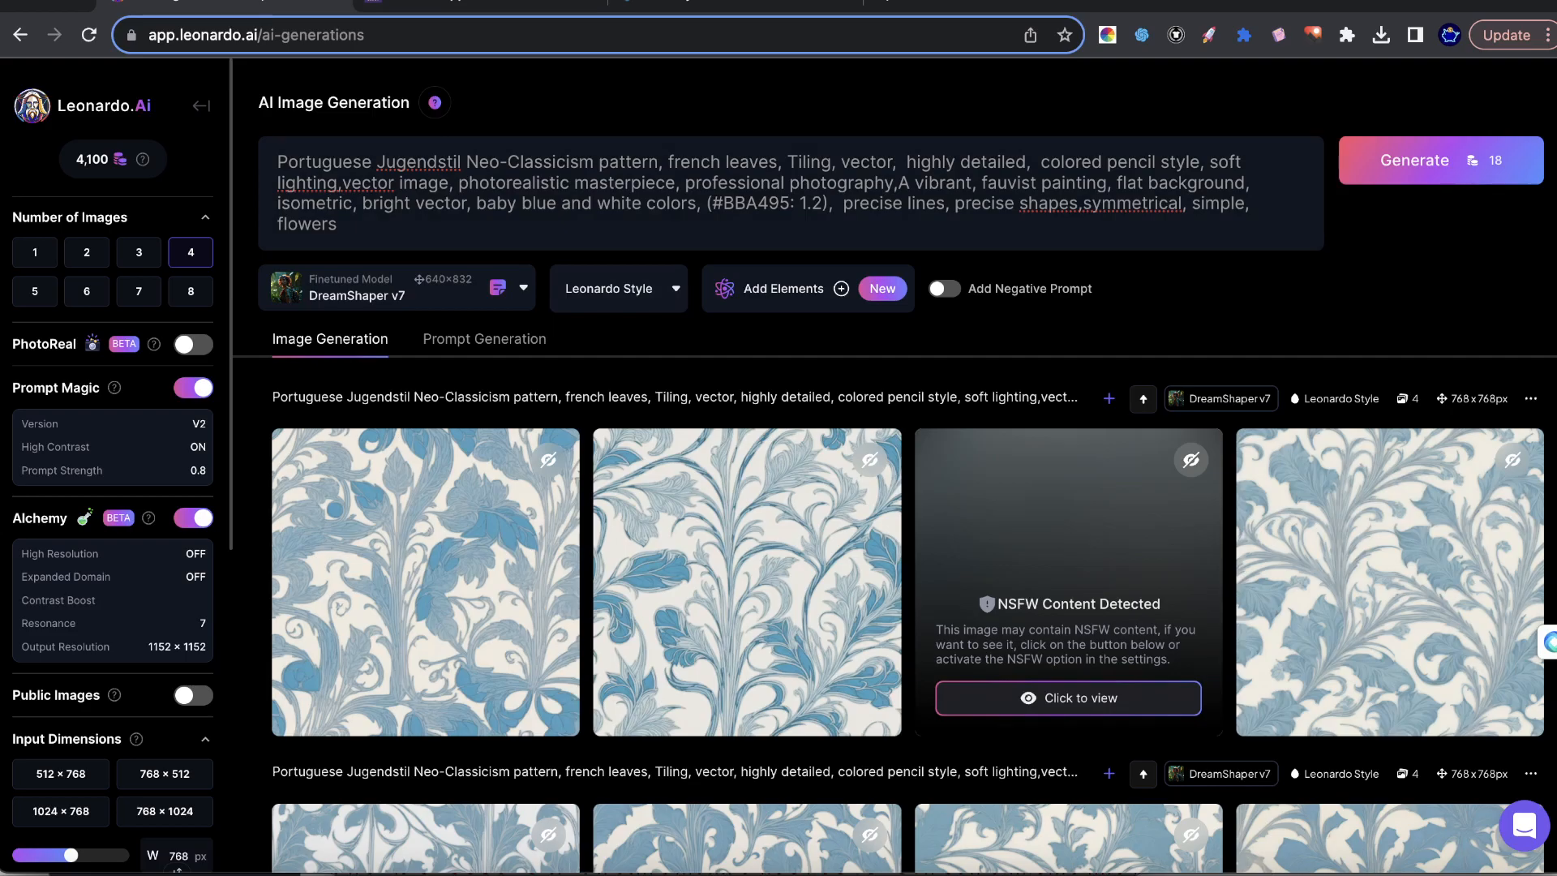
Switch to the Pattern Hippo site, browse its pattern library and open the Eyes - 1 pattern.
click(500, 6)
scroll(1372, 374, down, 8)
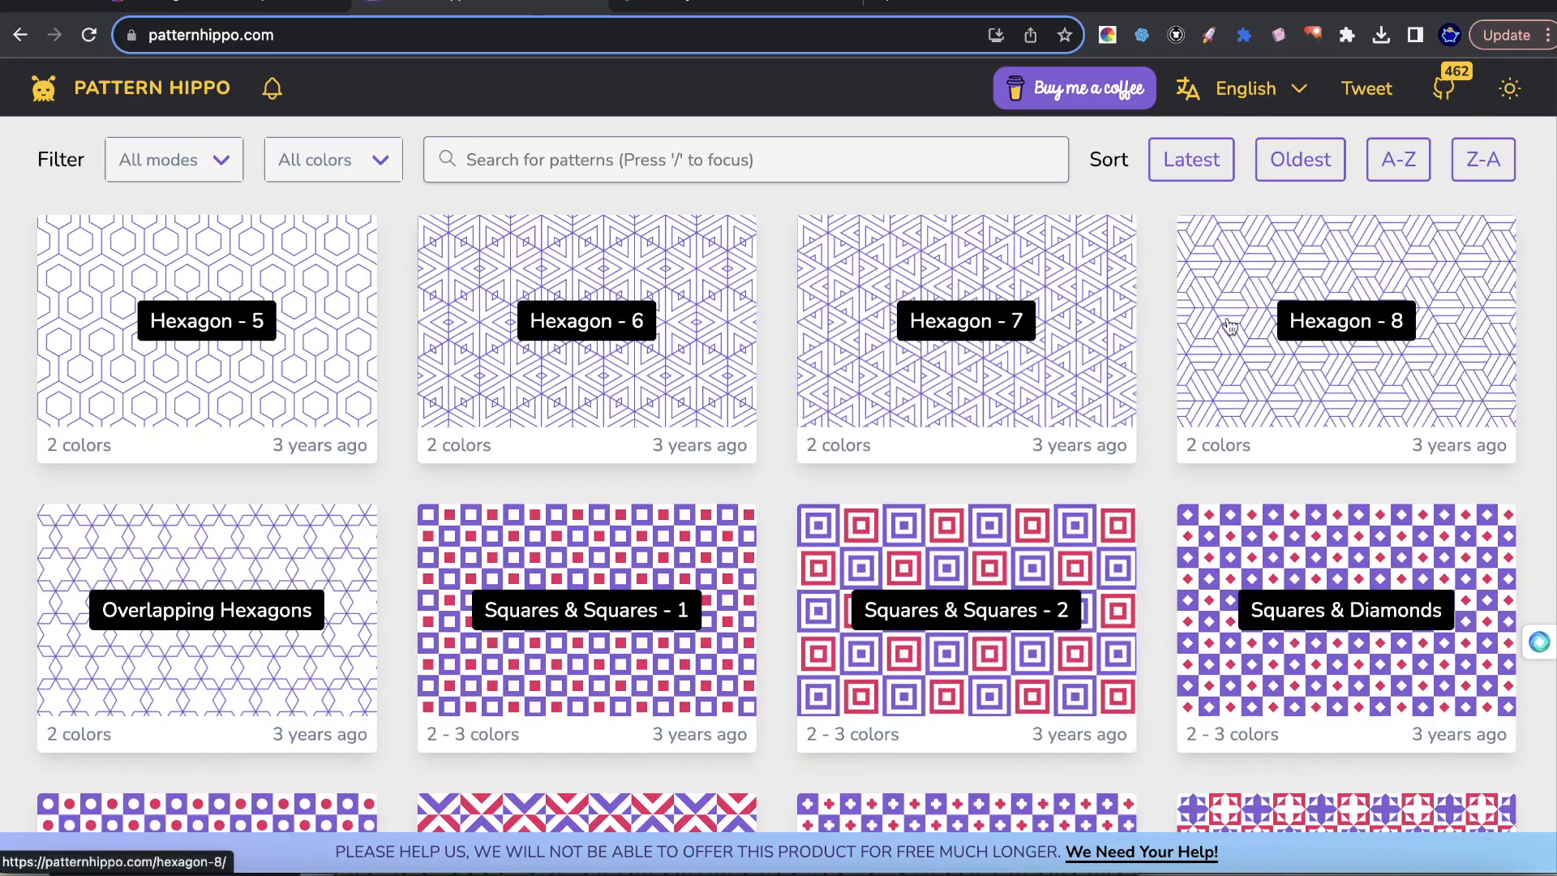
scroll(968, 341, down, 20)
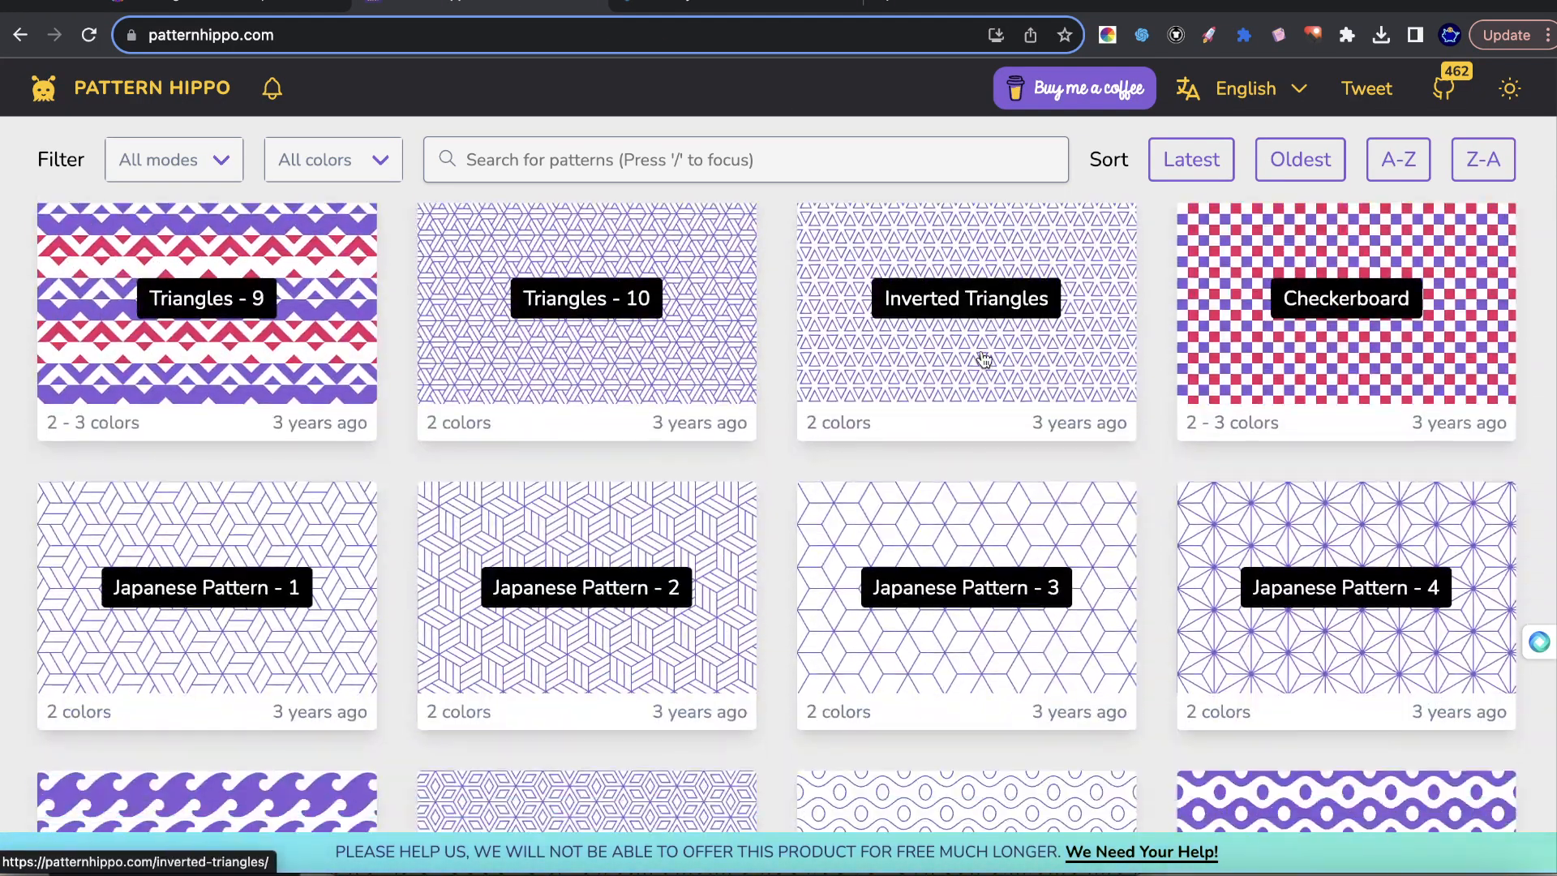
scroll(862, 362, down, 9)
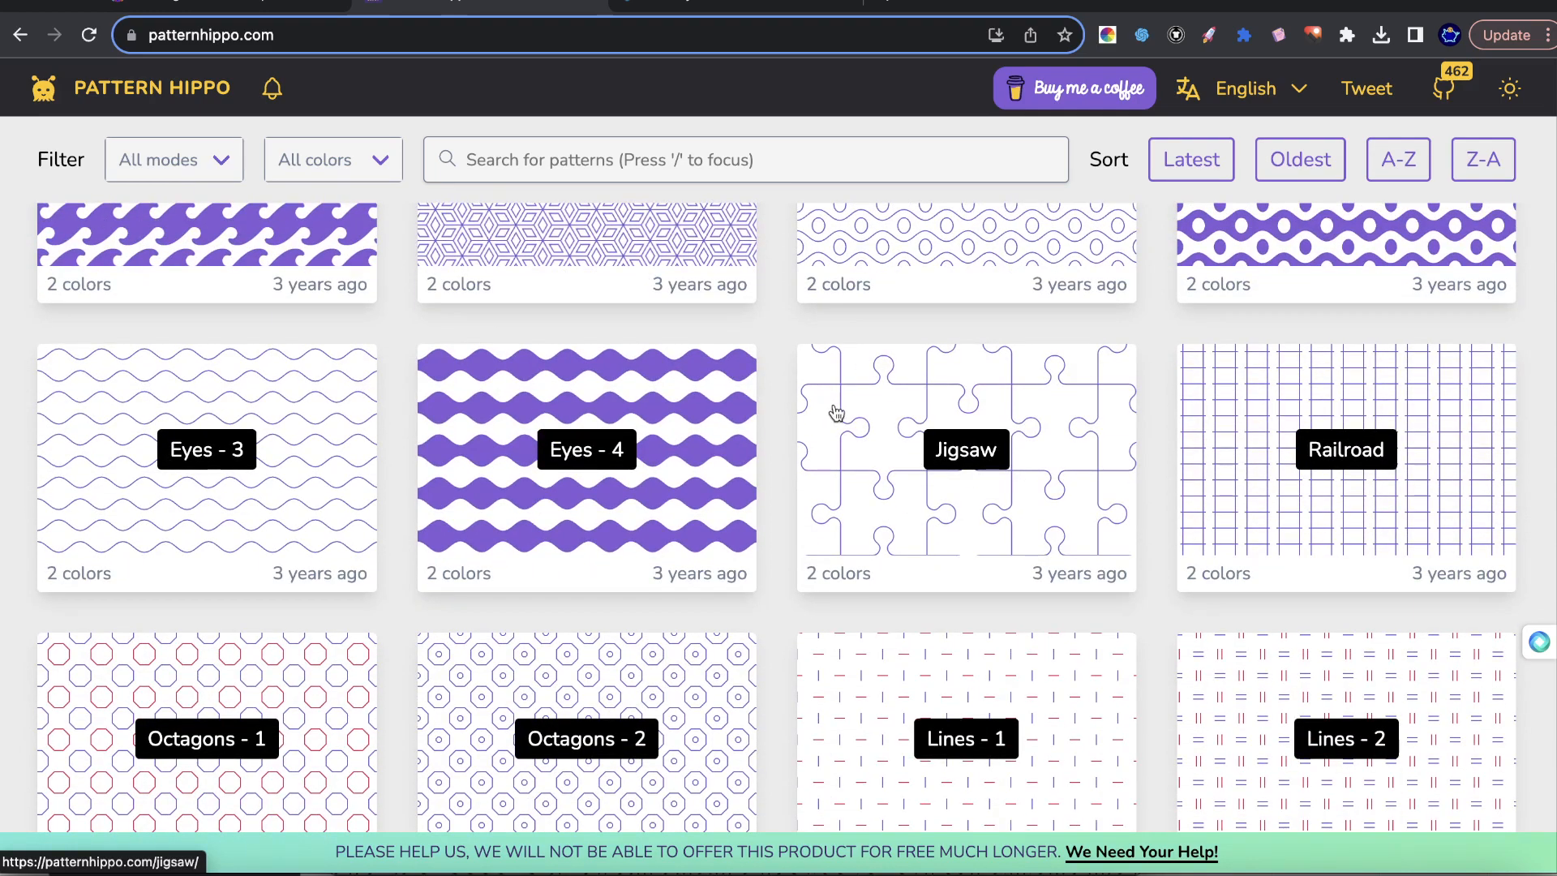
scroll(835, 412, up, 2)
click(902, 391)
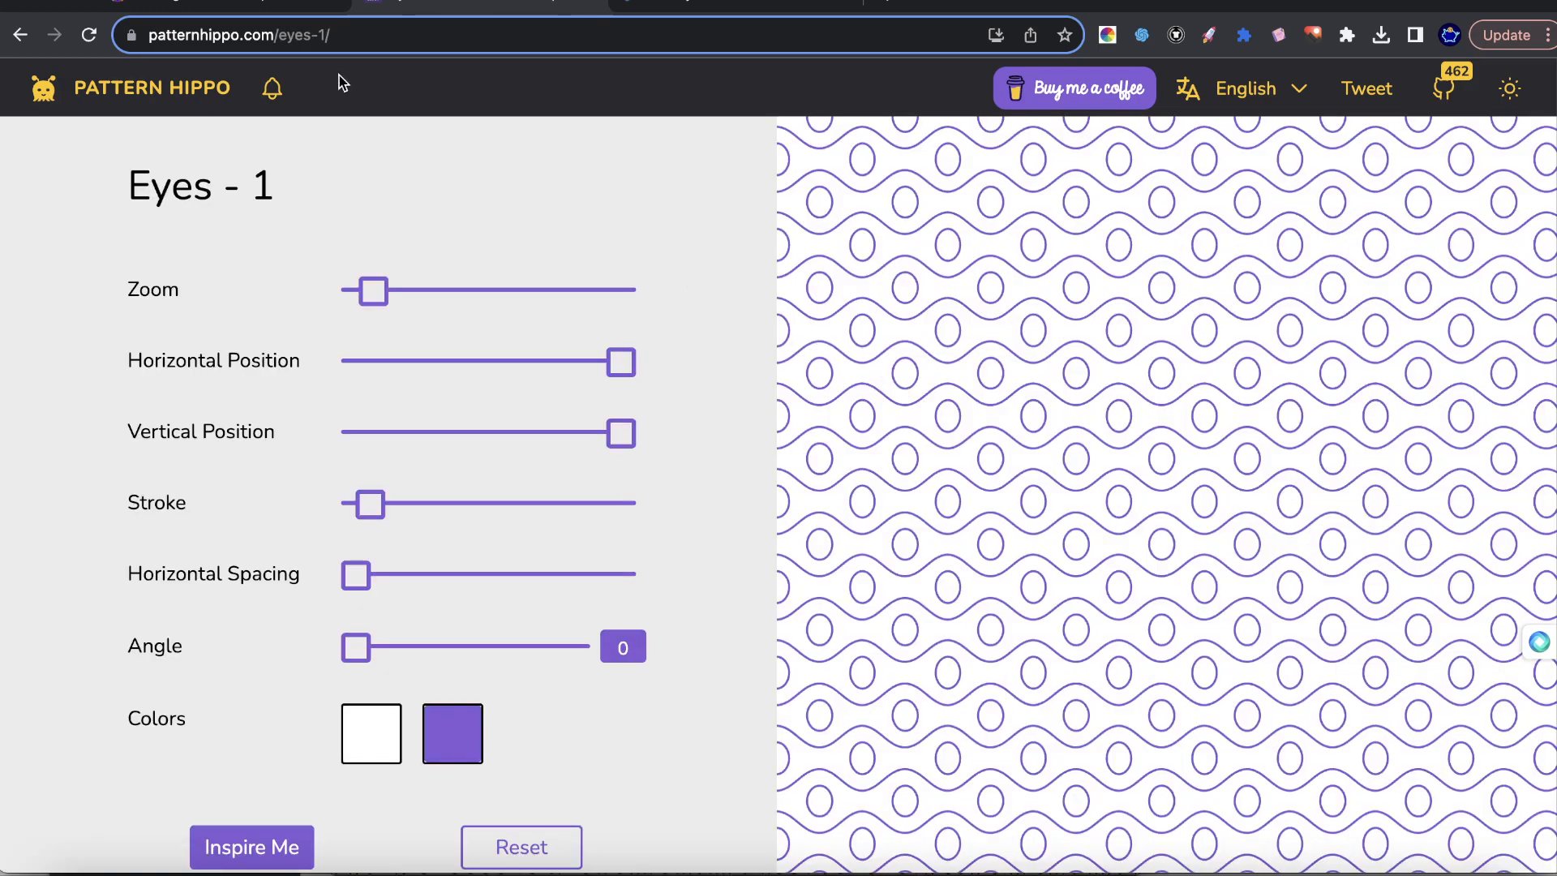
Randomize the Eyes - 1 pattern's settings and colors several times, and return to the Pattern Hippo home page.
click(251, 850)
click(251, 849)
click(251, 850)
click(251, 849)
click(251, 849)
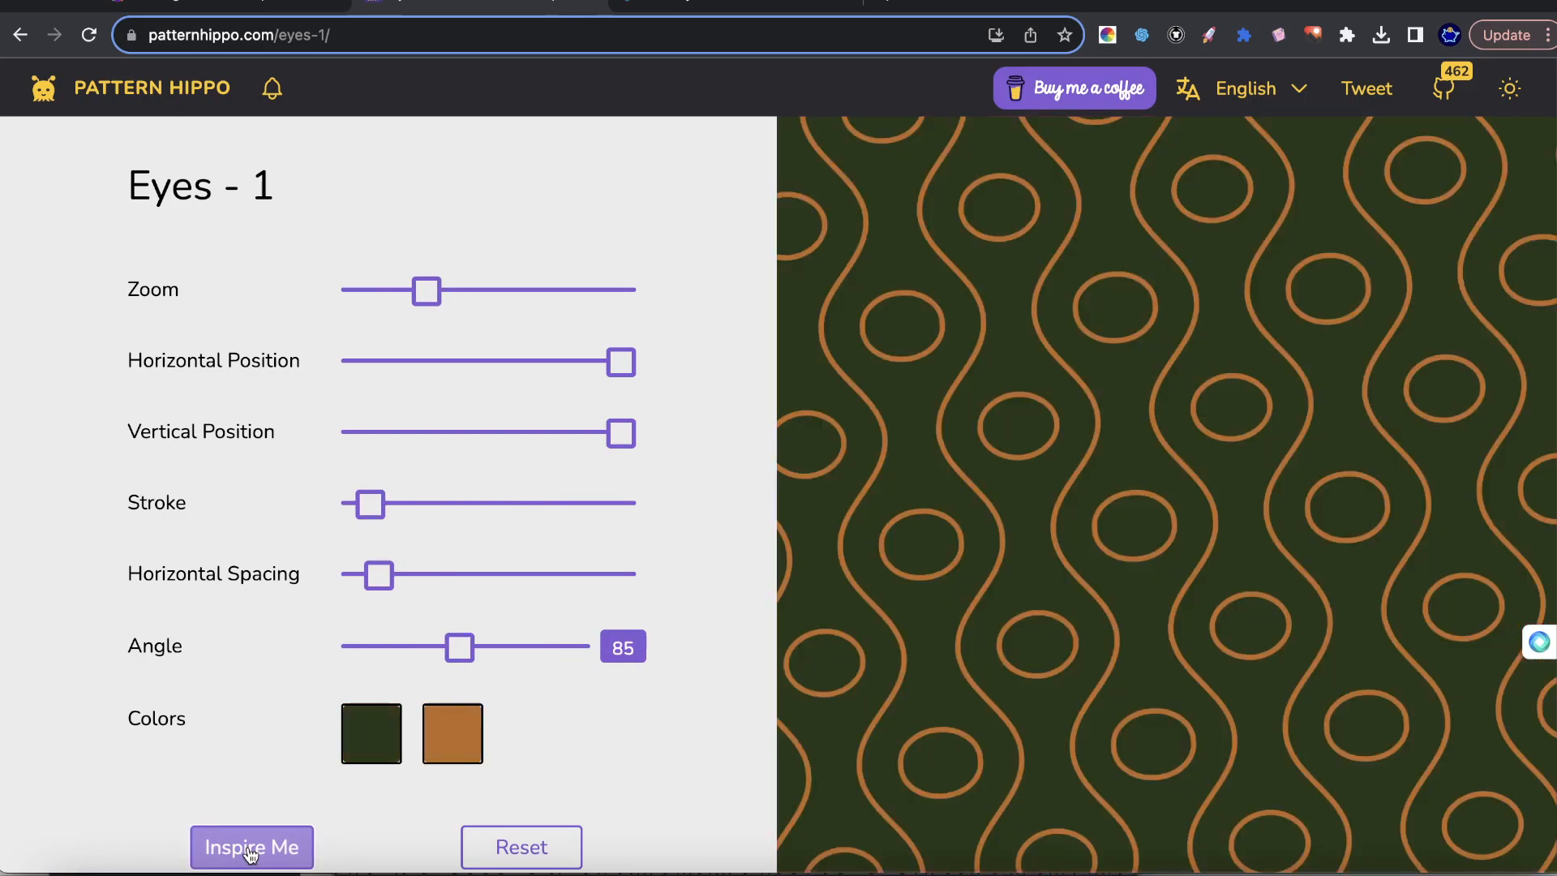
click(251, 850)
click(167, 95)
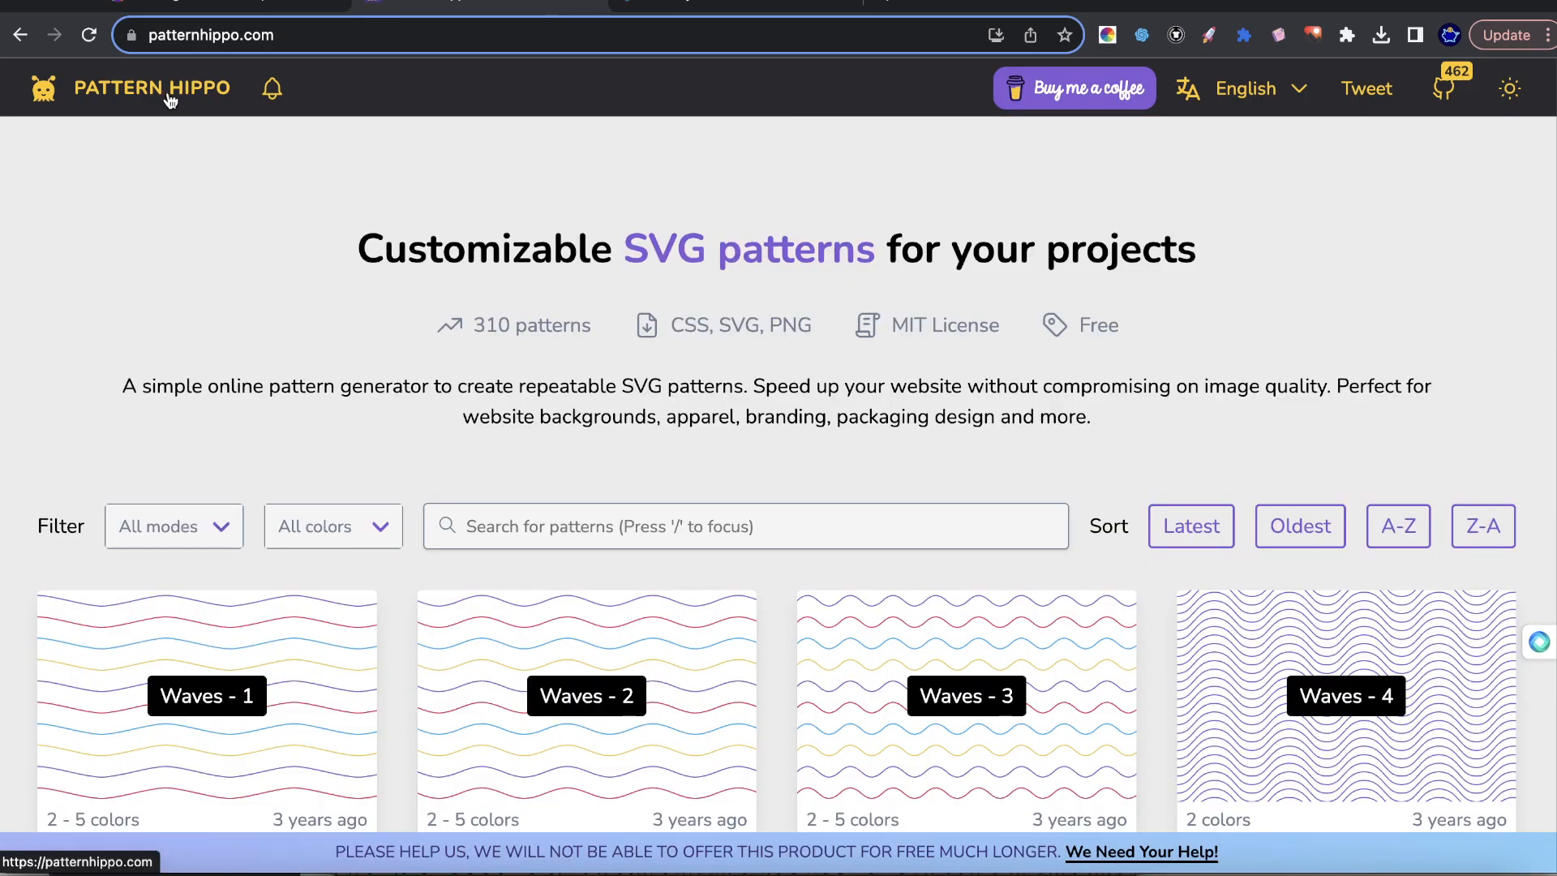
Switch to Leonardo.Ai and preview the fourth newly generated blue leaf pattern enlarged, then close the preview.
click(268, 1)
click(258, 1)
click(258, 2)
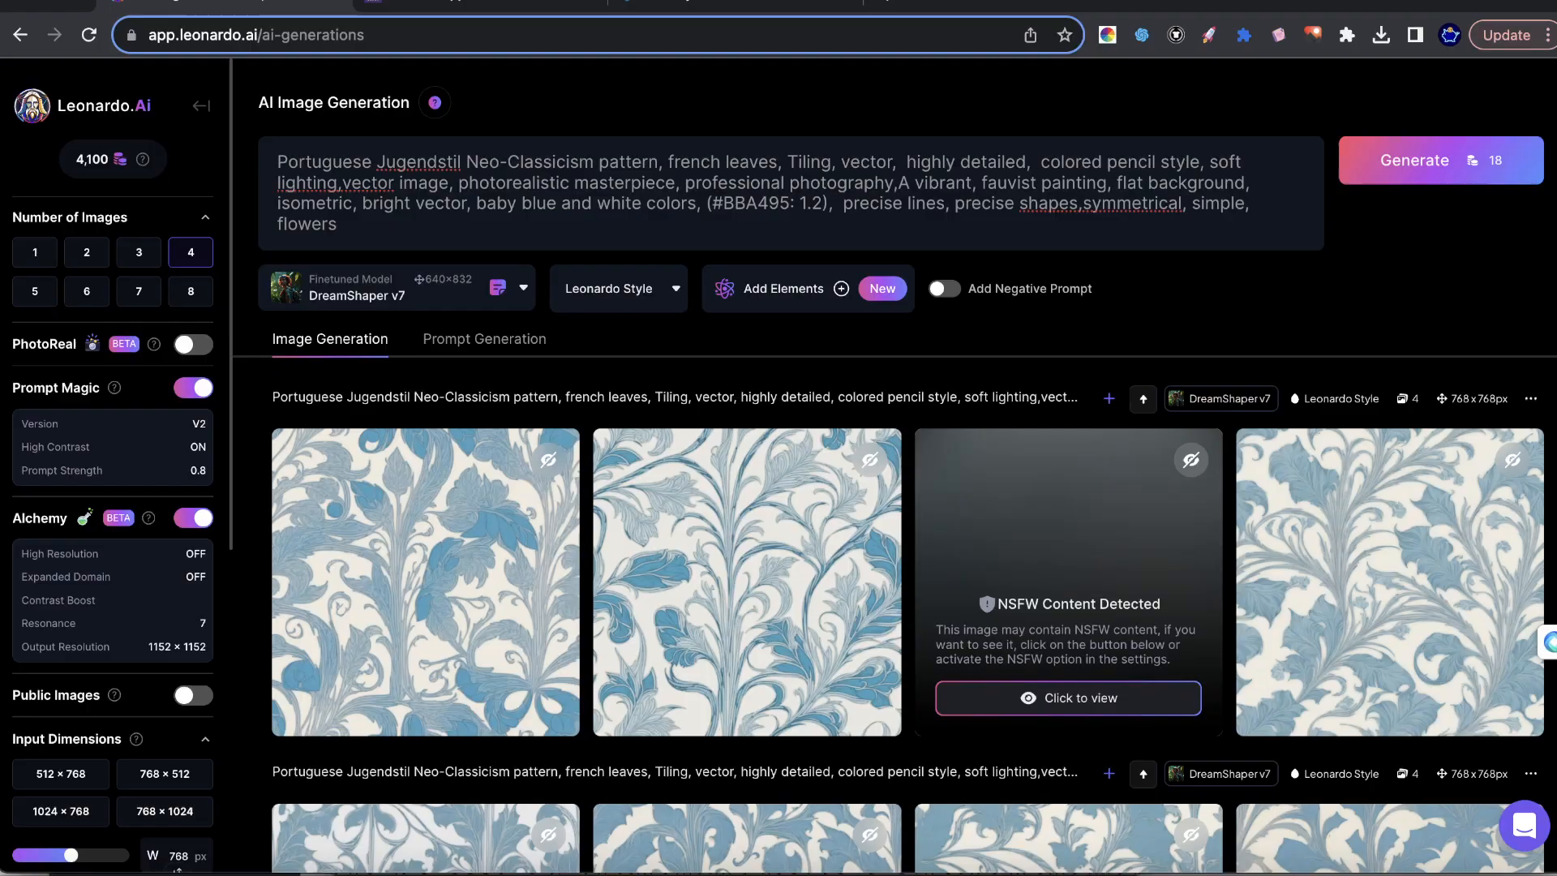
scroll(910, 420, down, 7)
scroll(910, 420, up, 7)
click(1407, 505)
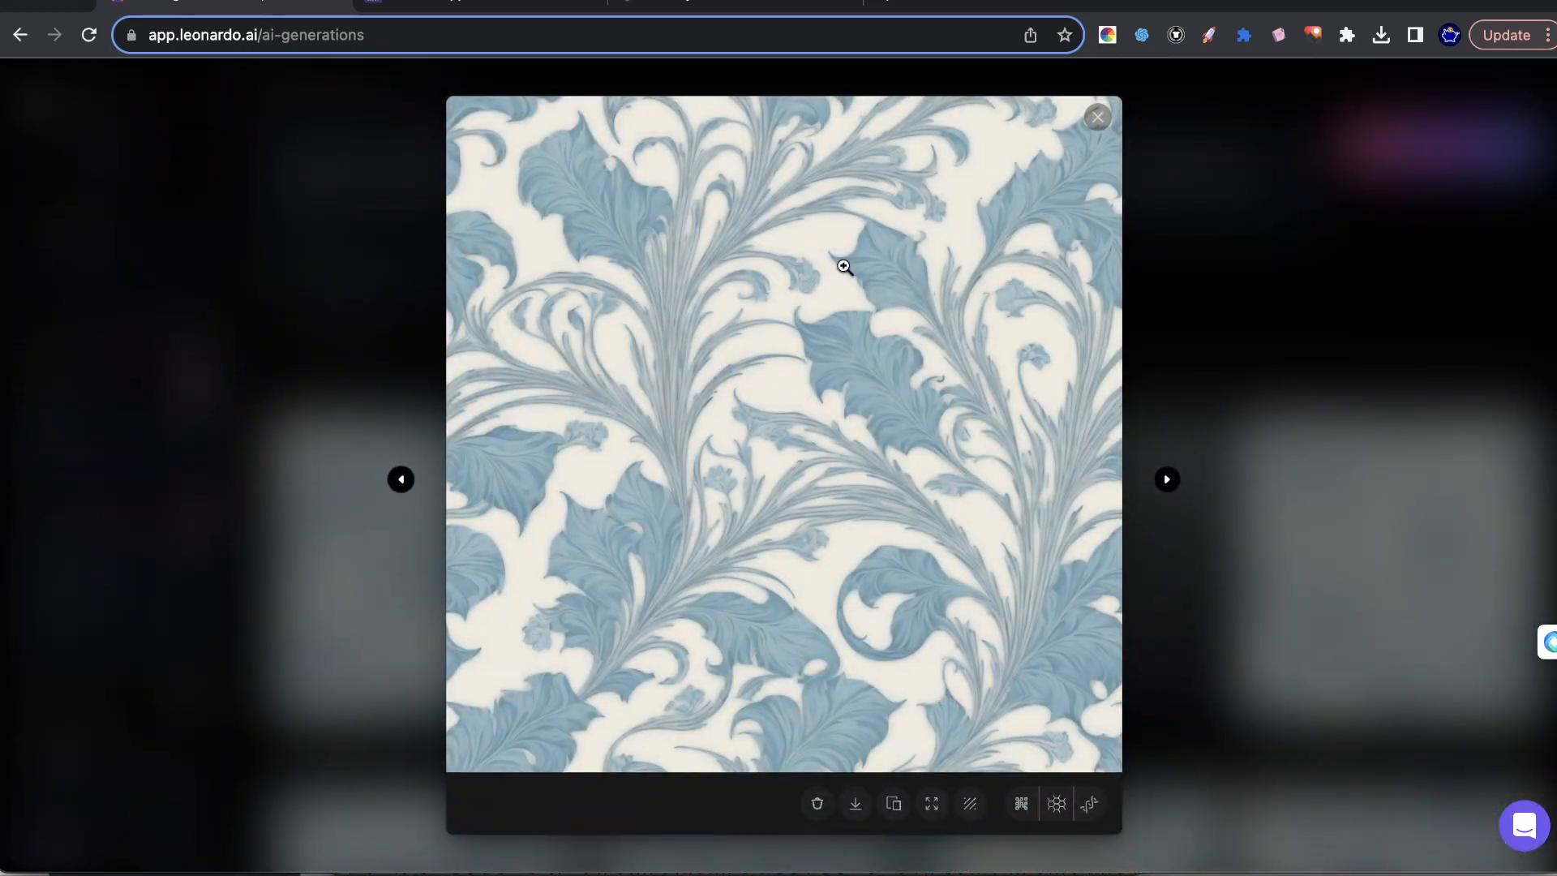
click(847, 269)
click(1127, 361)
click(1386, 355)
Run a creative upscale on the fourth pattern and reveal the third image hidden as NSFW content.
click(1416, 626)
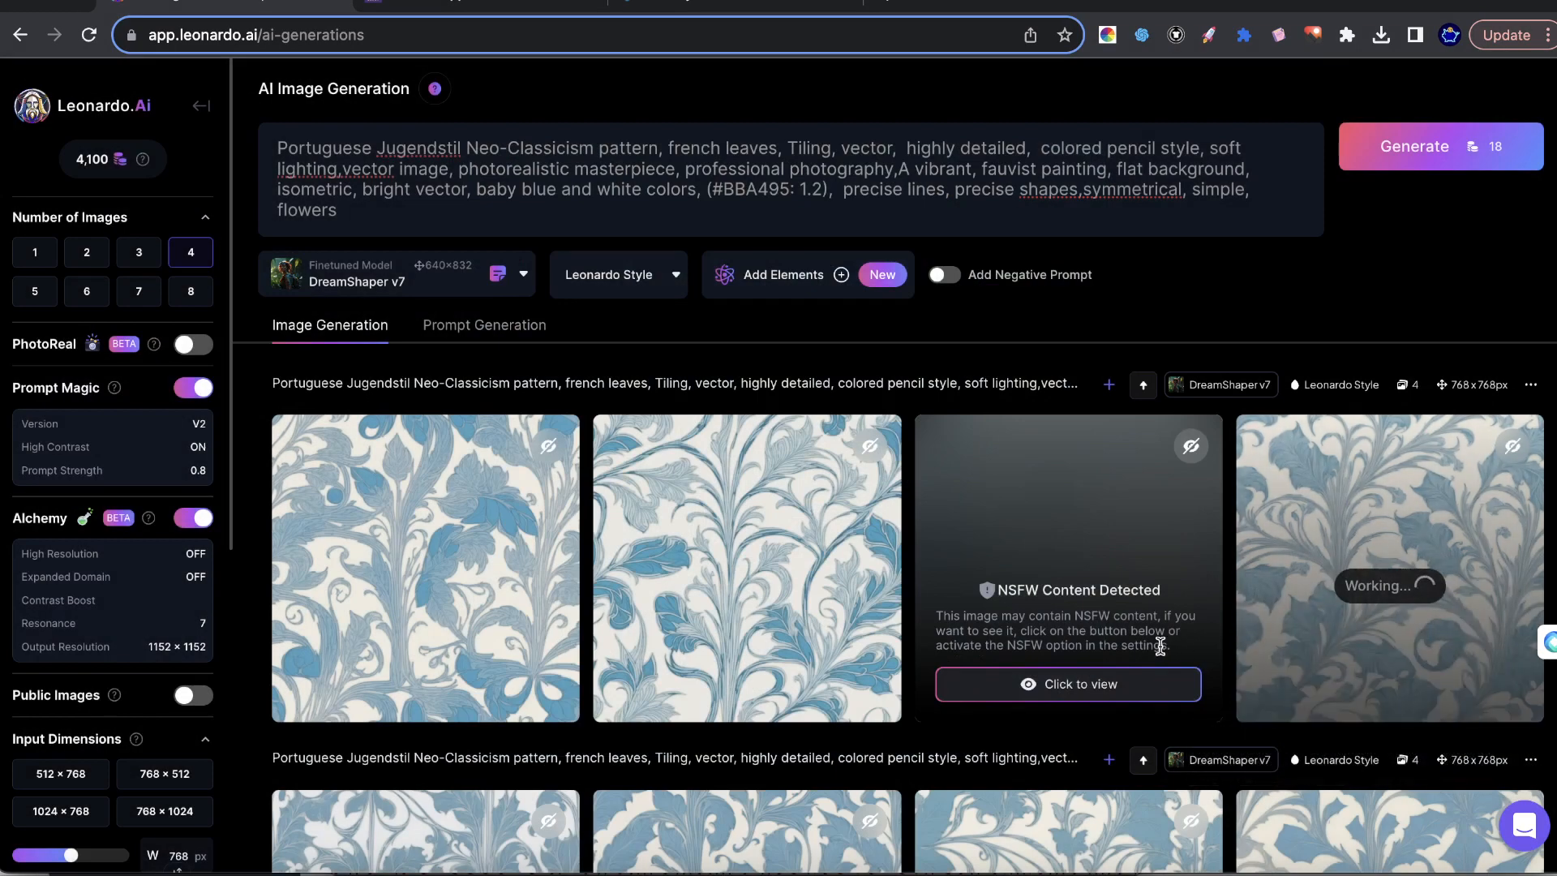
click(1119, 683)
mouse_move(683, 599)
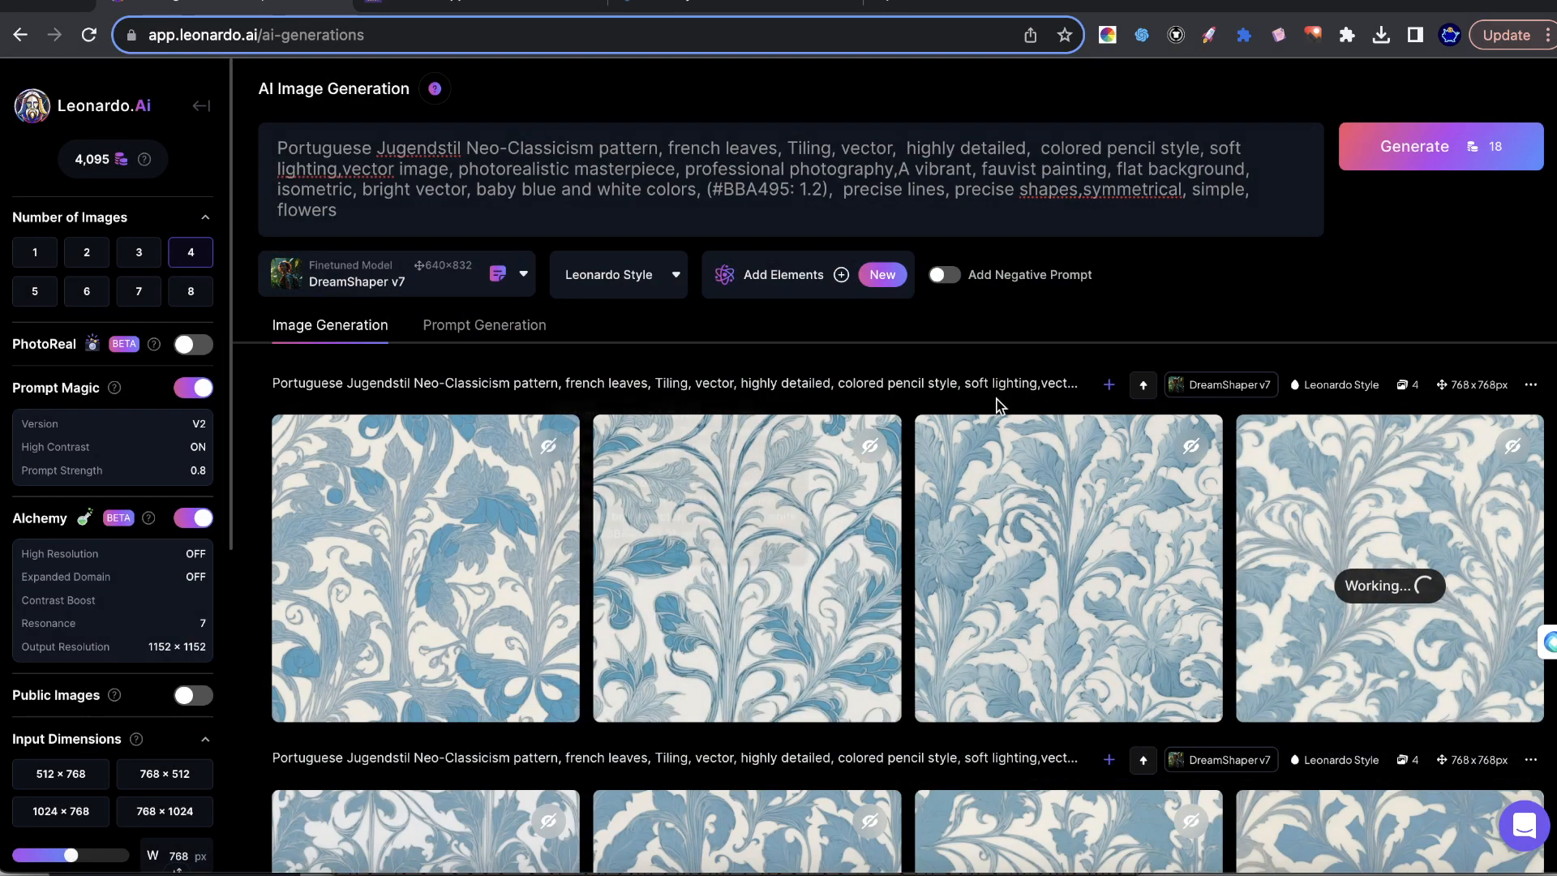
Return to the Pattern Hippo site, browse the library and open the Flower - 5 pattern.
click(486, 8)
scroll(1167, 499, down, 20)
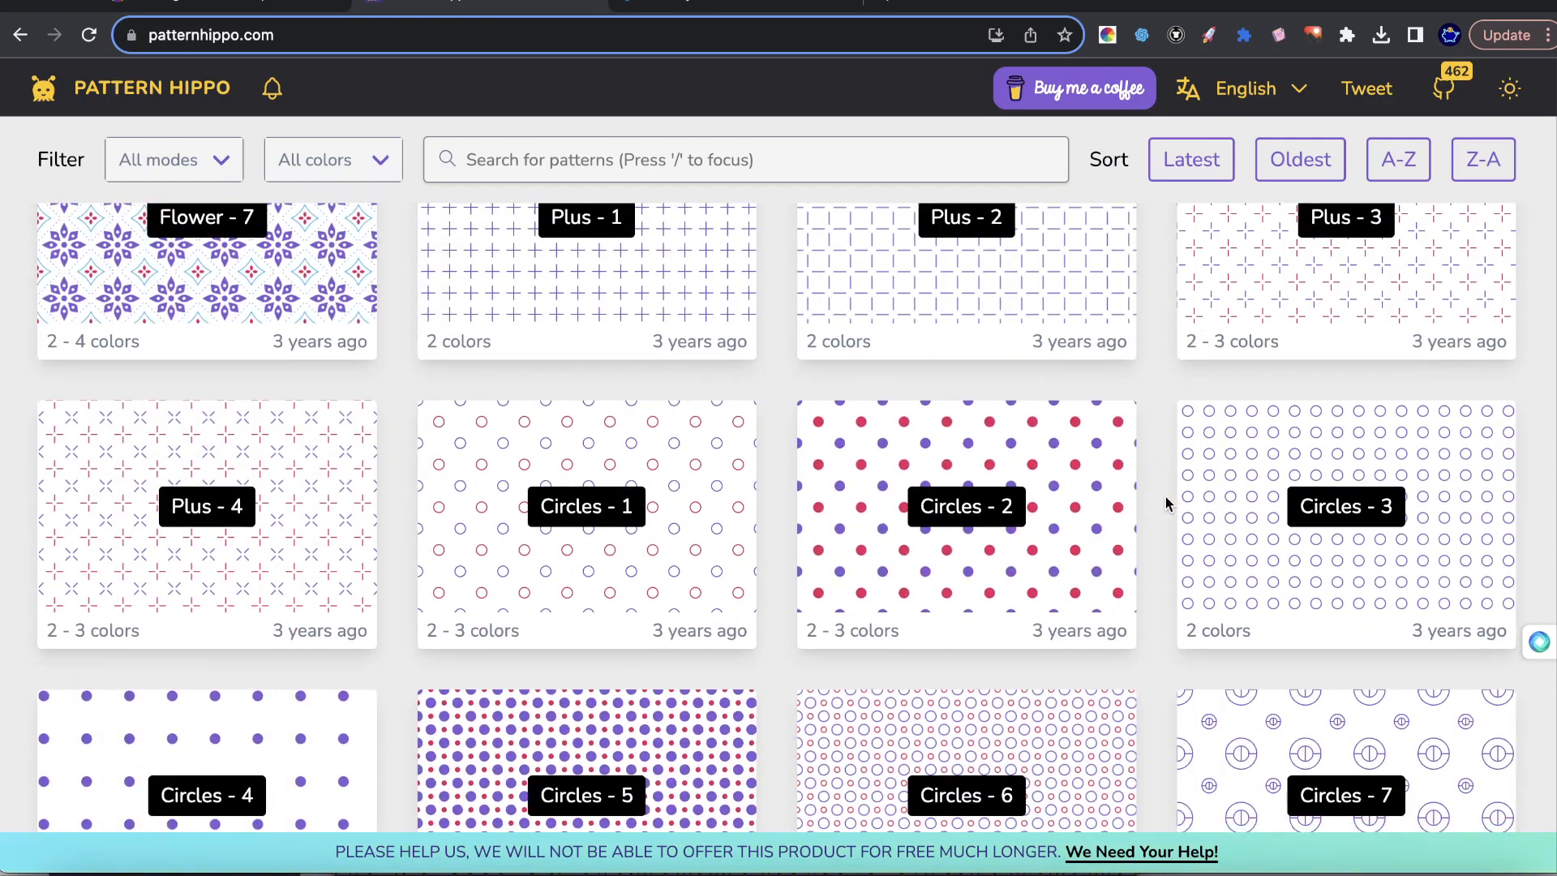
scroll(1159, 501, up, 6)
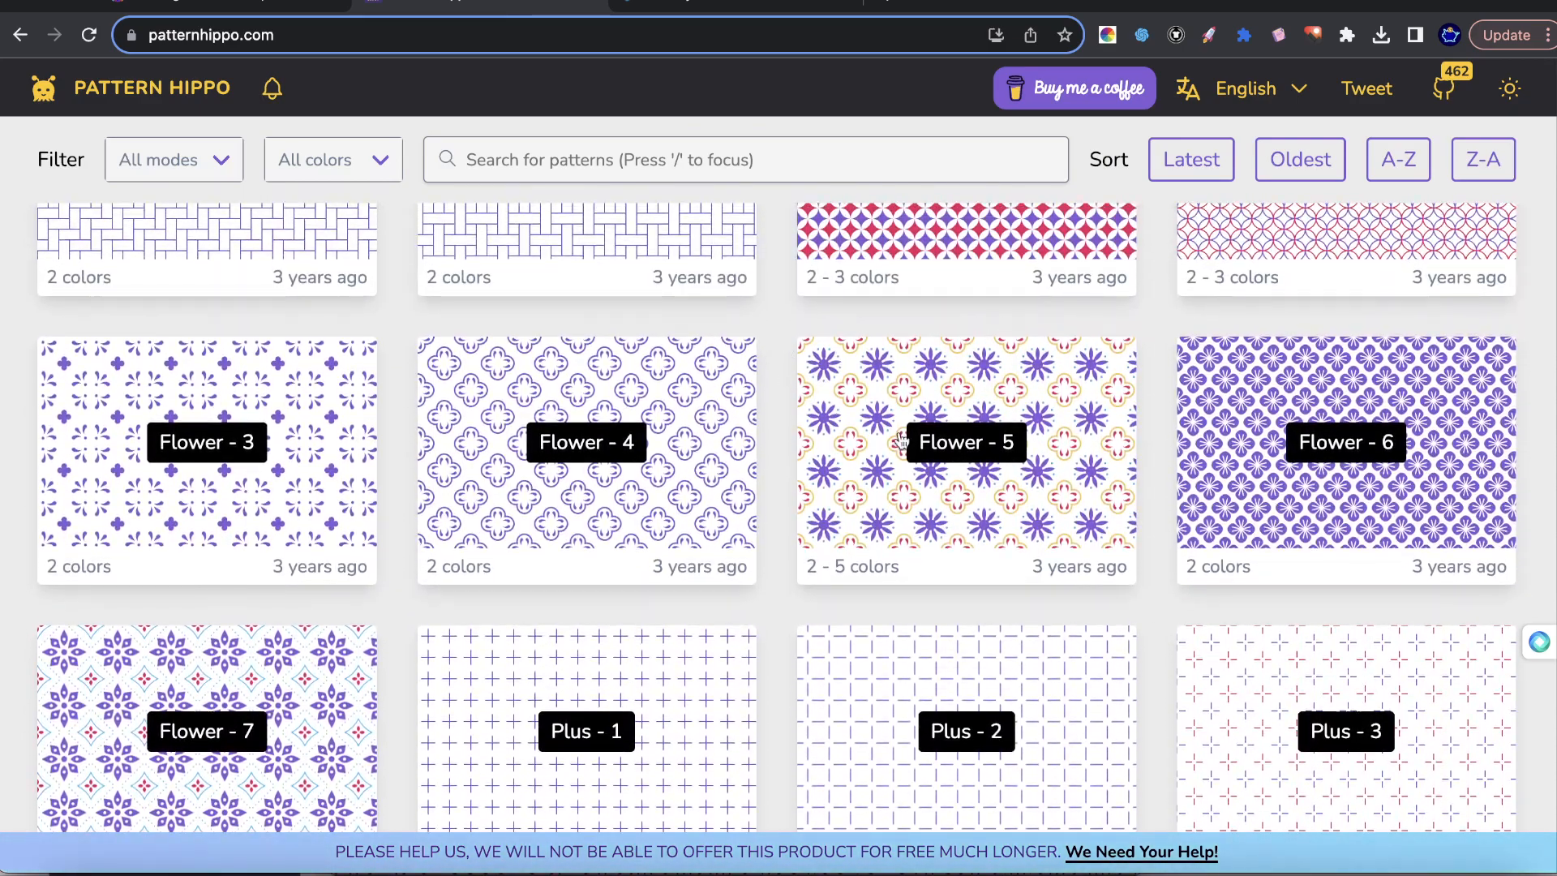
click(876, 433)
Randomize the Flower - 5 pattern's settings and colors several times.
click(170, 780)
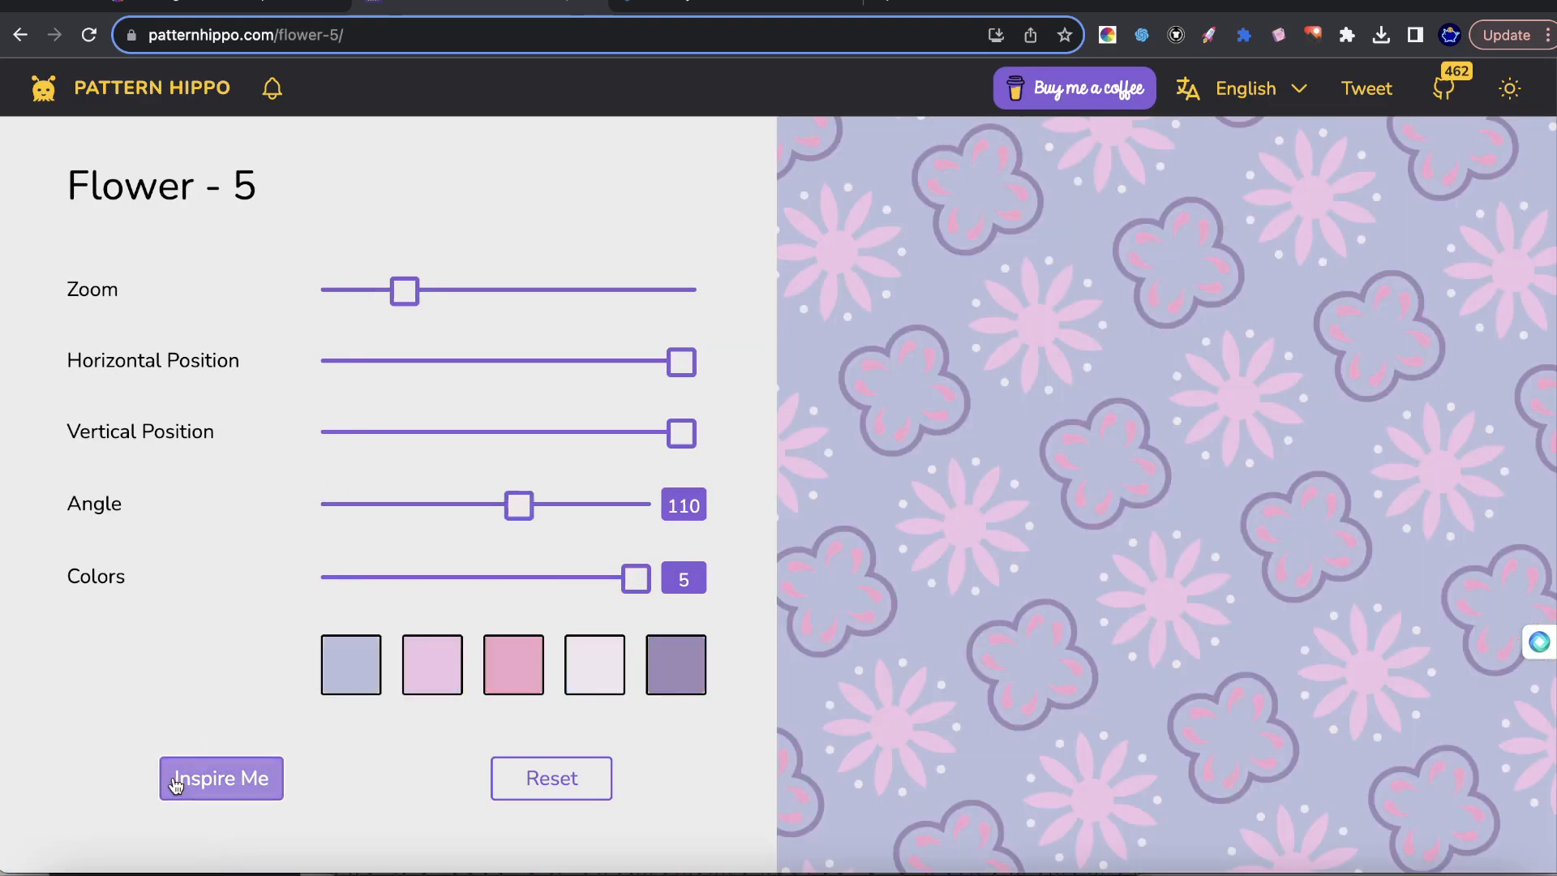
click(229, 778)
click(228, 779)
click(228, 780)
click(230, 780)
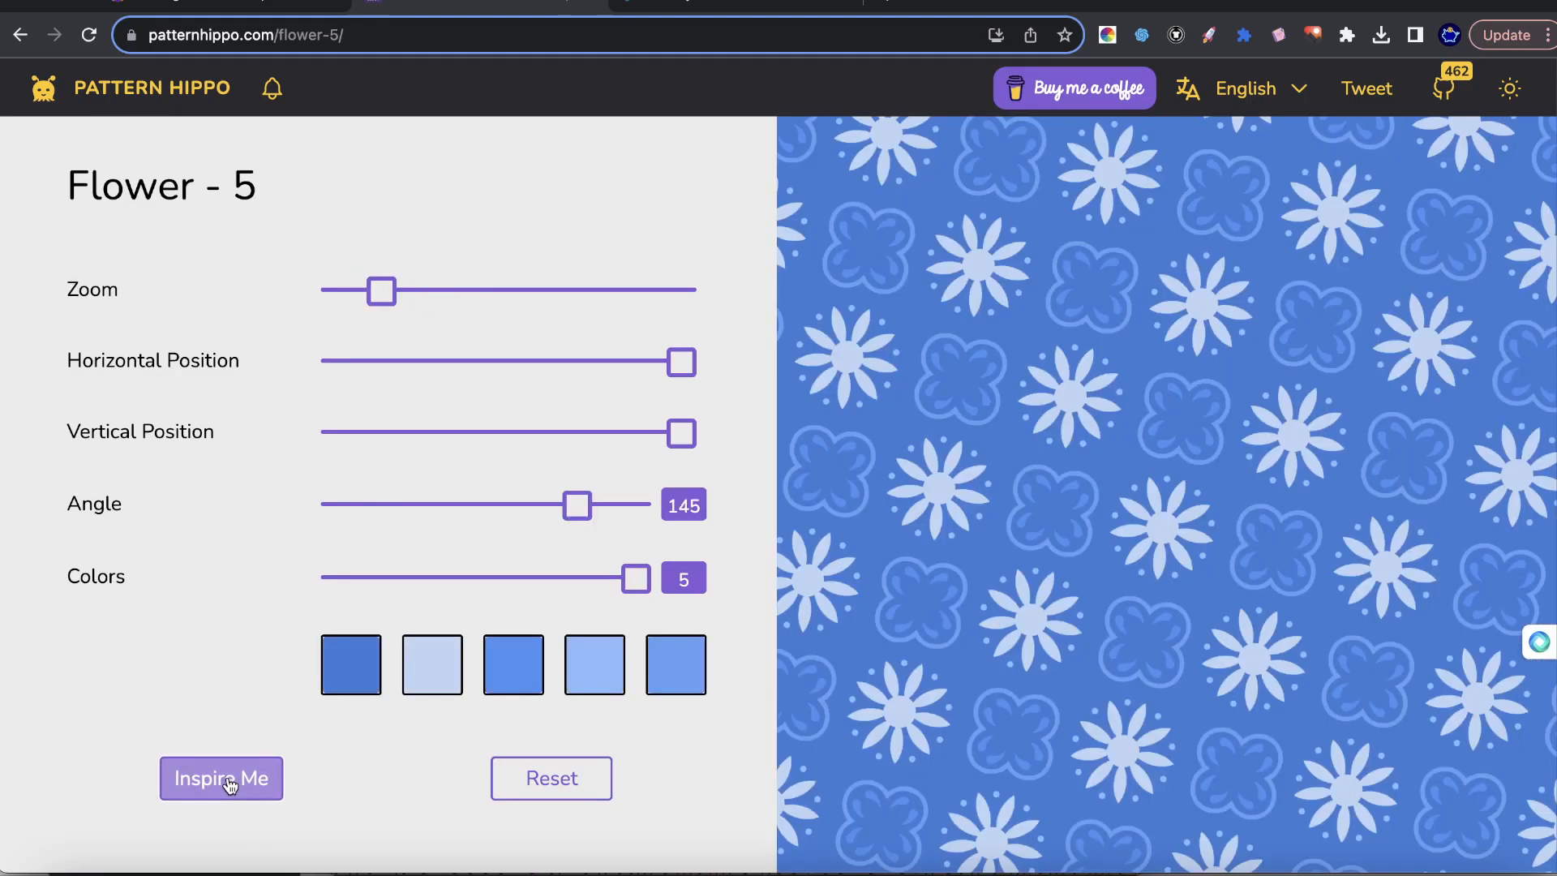
click(228, 780)
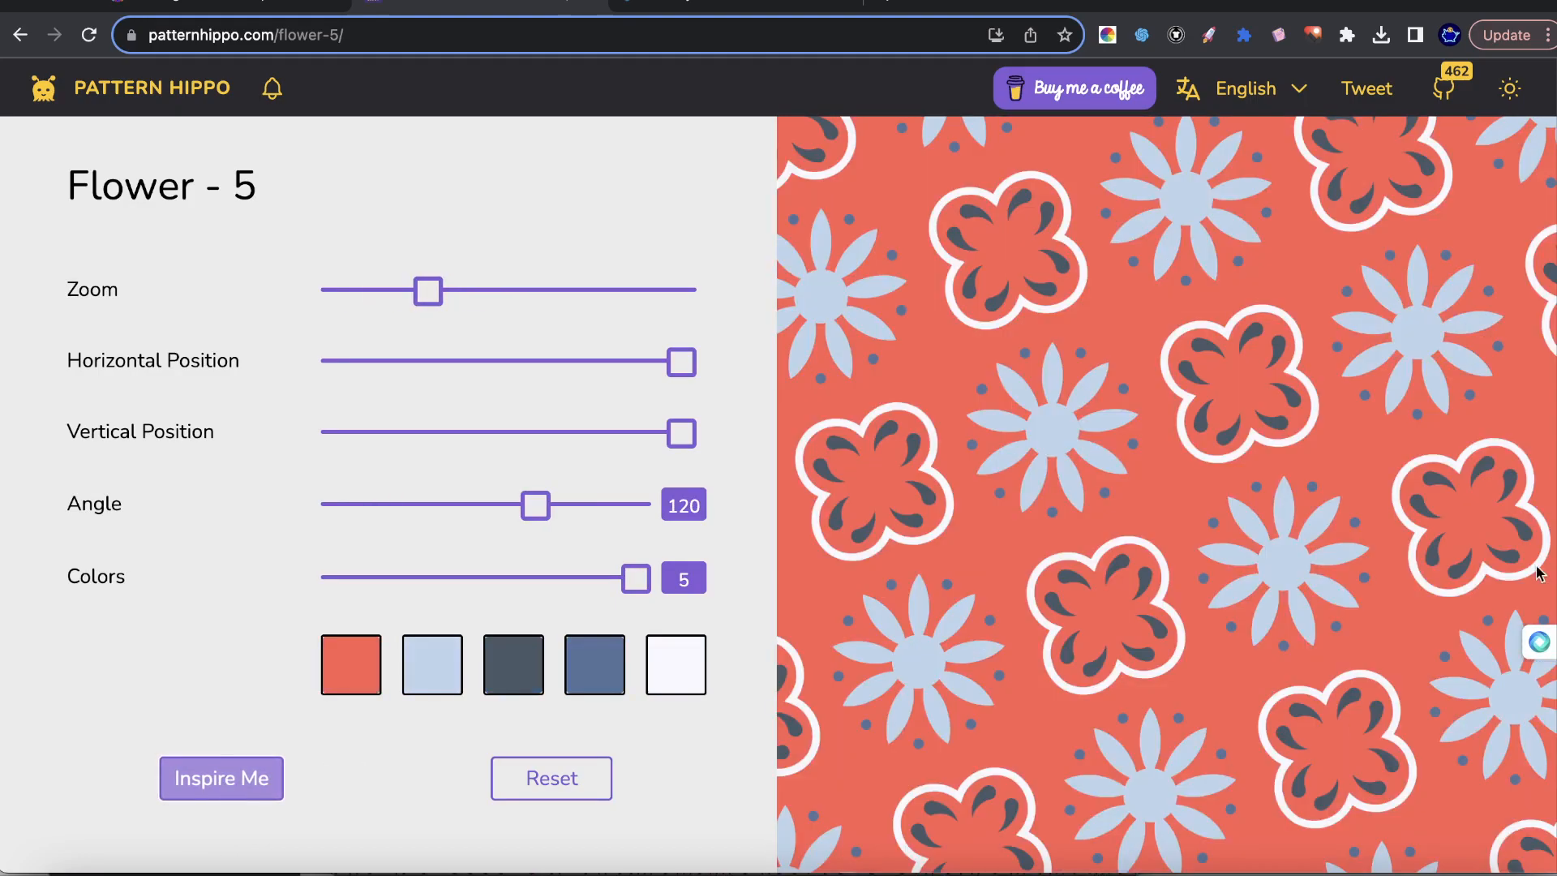
Generate several palettes with the Ai Color Palette Generator extension and copy the color code #381F90.
click(1107, 34)
click(963, 186)
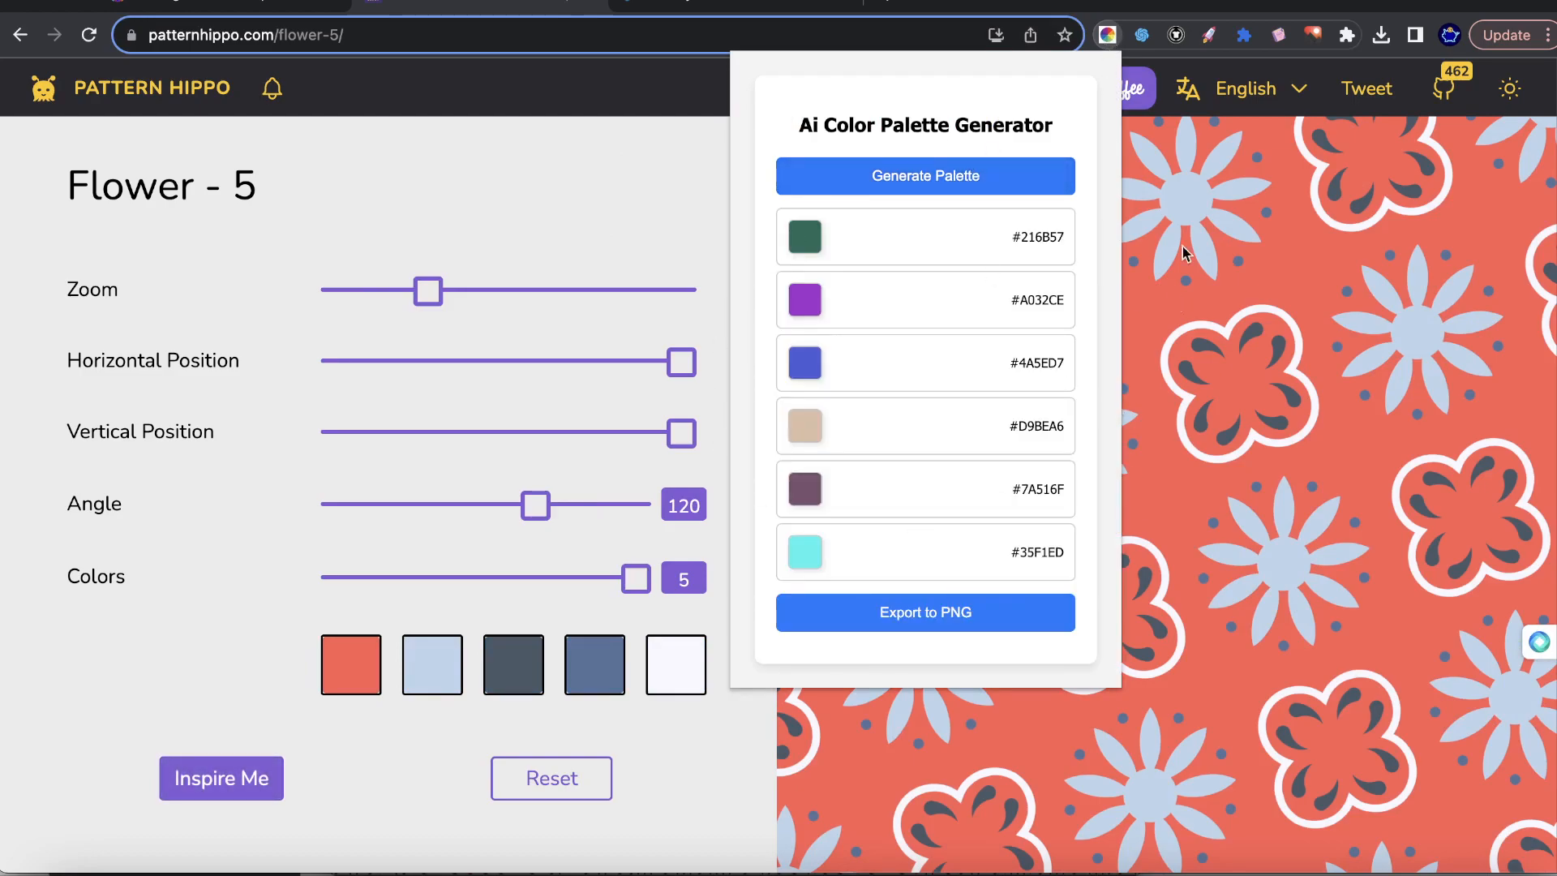
click(911, 182)
click(911, 184)
click(925, 179)
drag(837, 252, 1003, 567)
click(1007, 488)
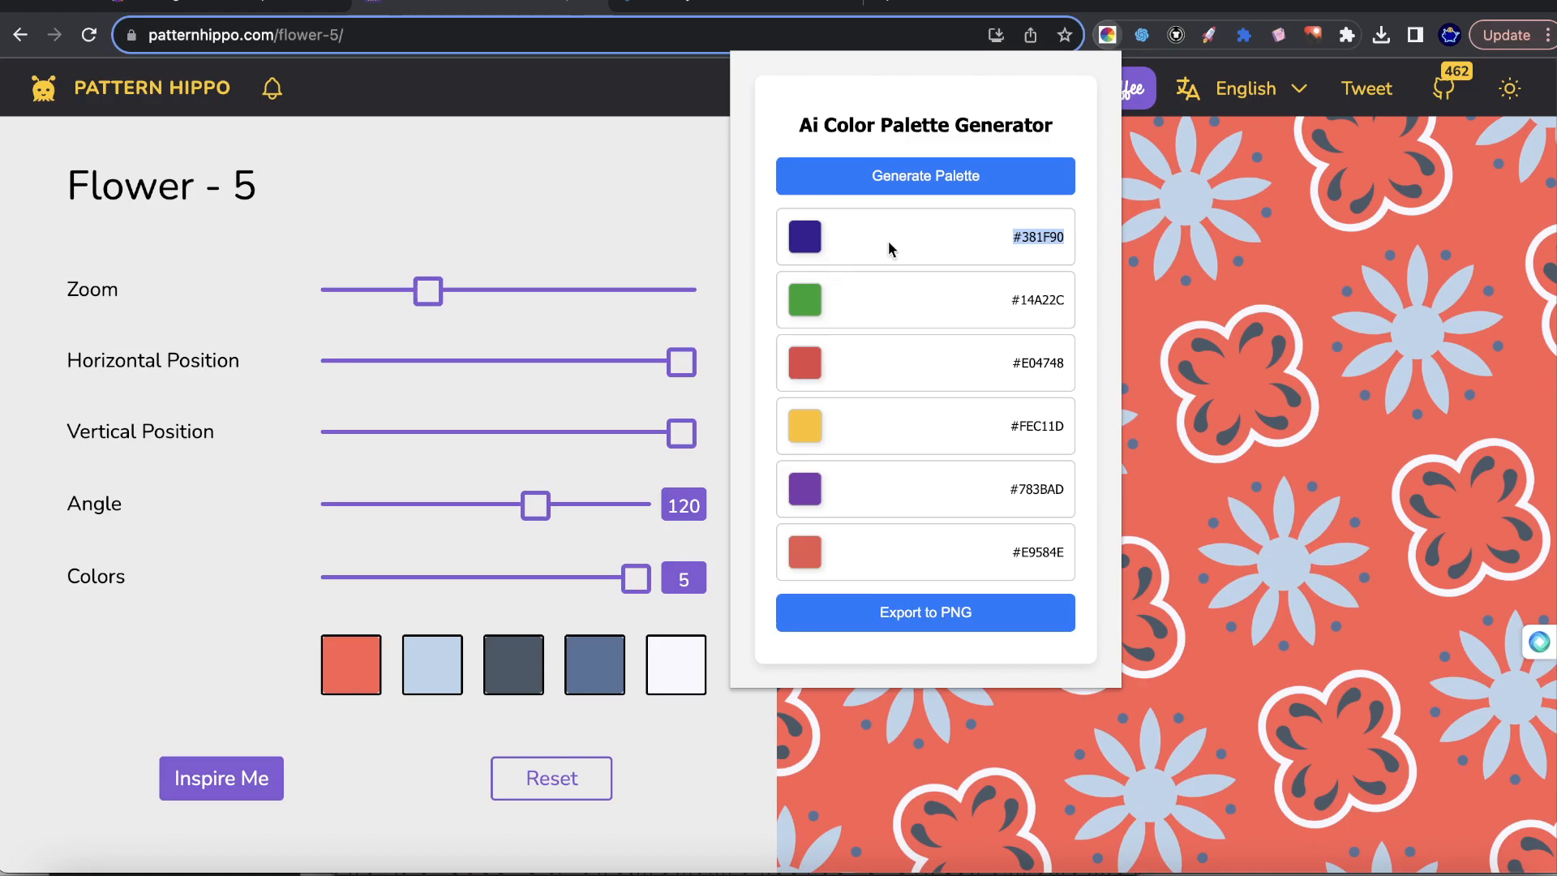
Set the second color of the Flower - 5 pattern to the hex code #381F90.
click(1301, 347)
click(432, 675)
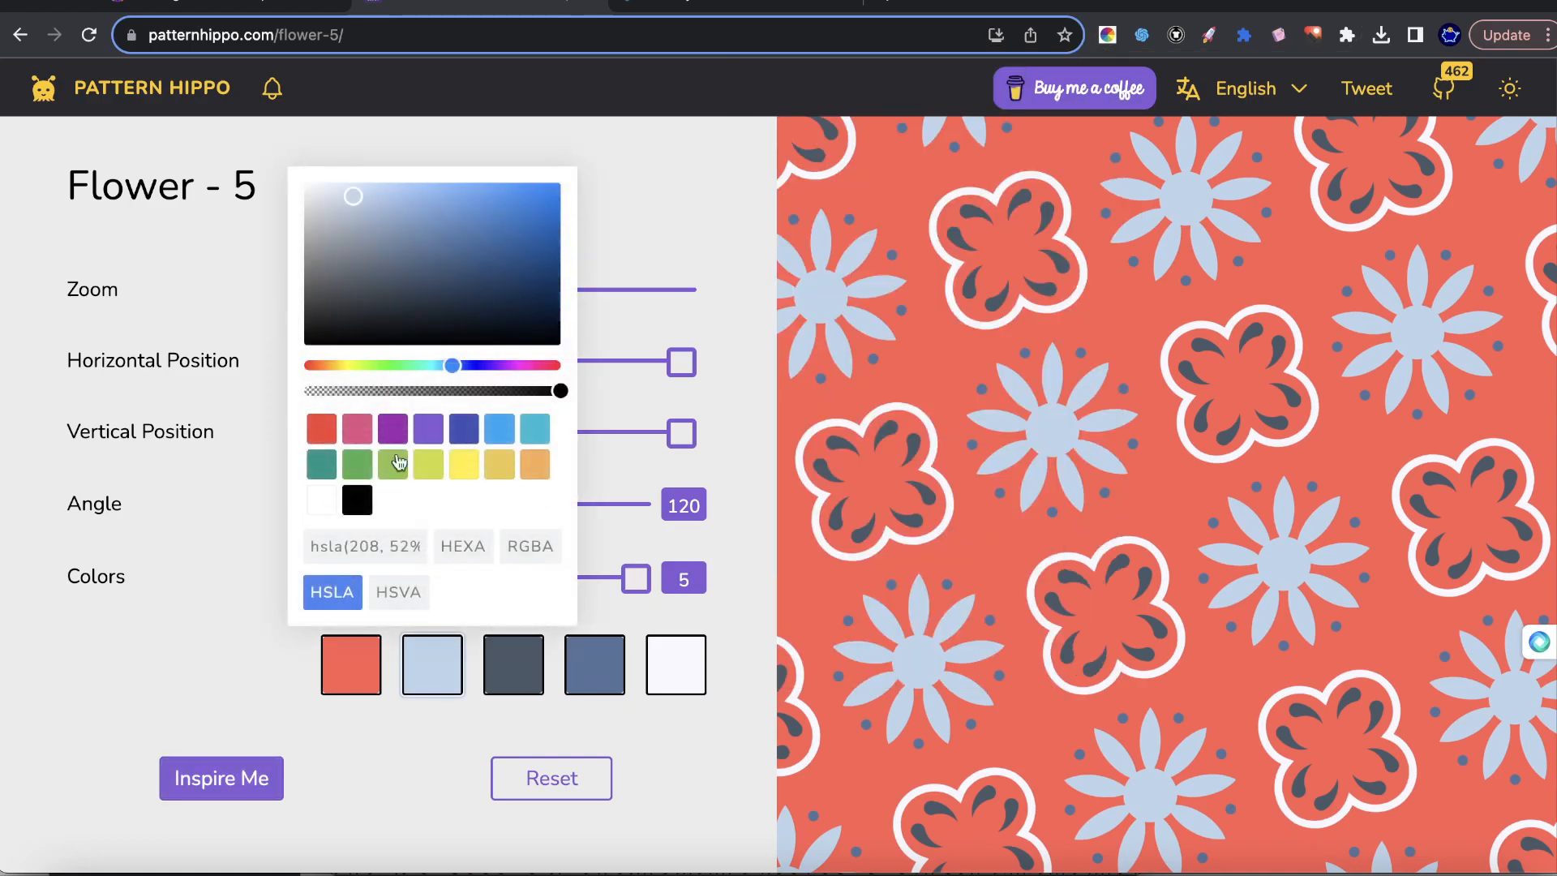
click(462, 546)
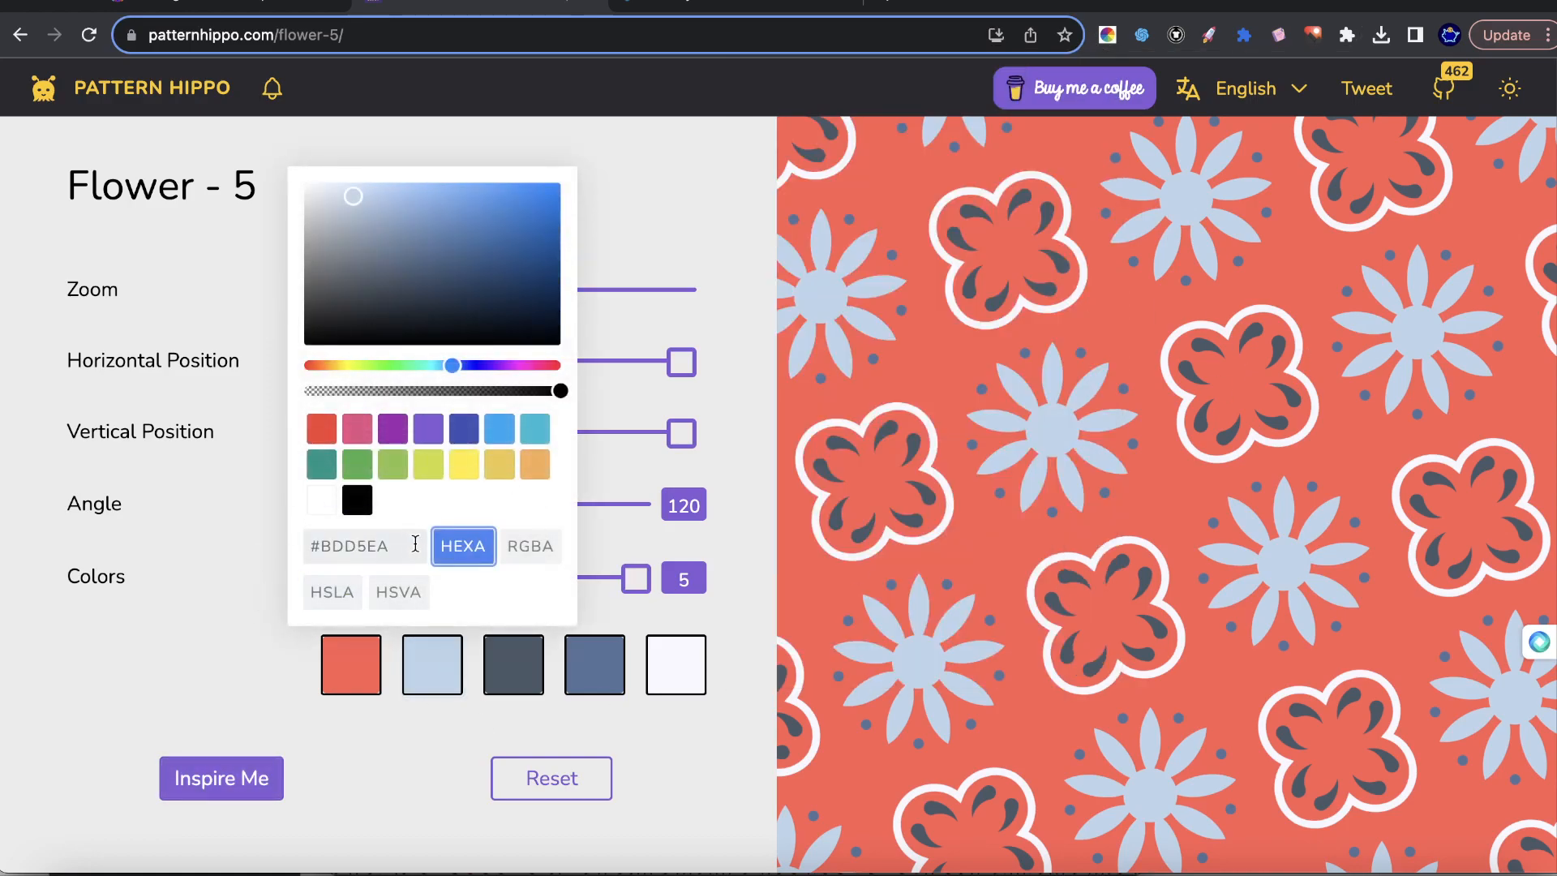
triple_click(410, 542)
text(#381F90)
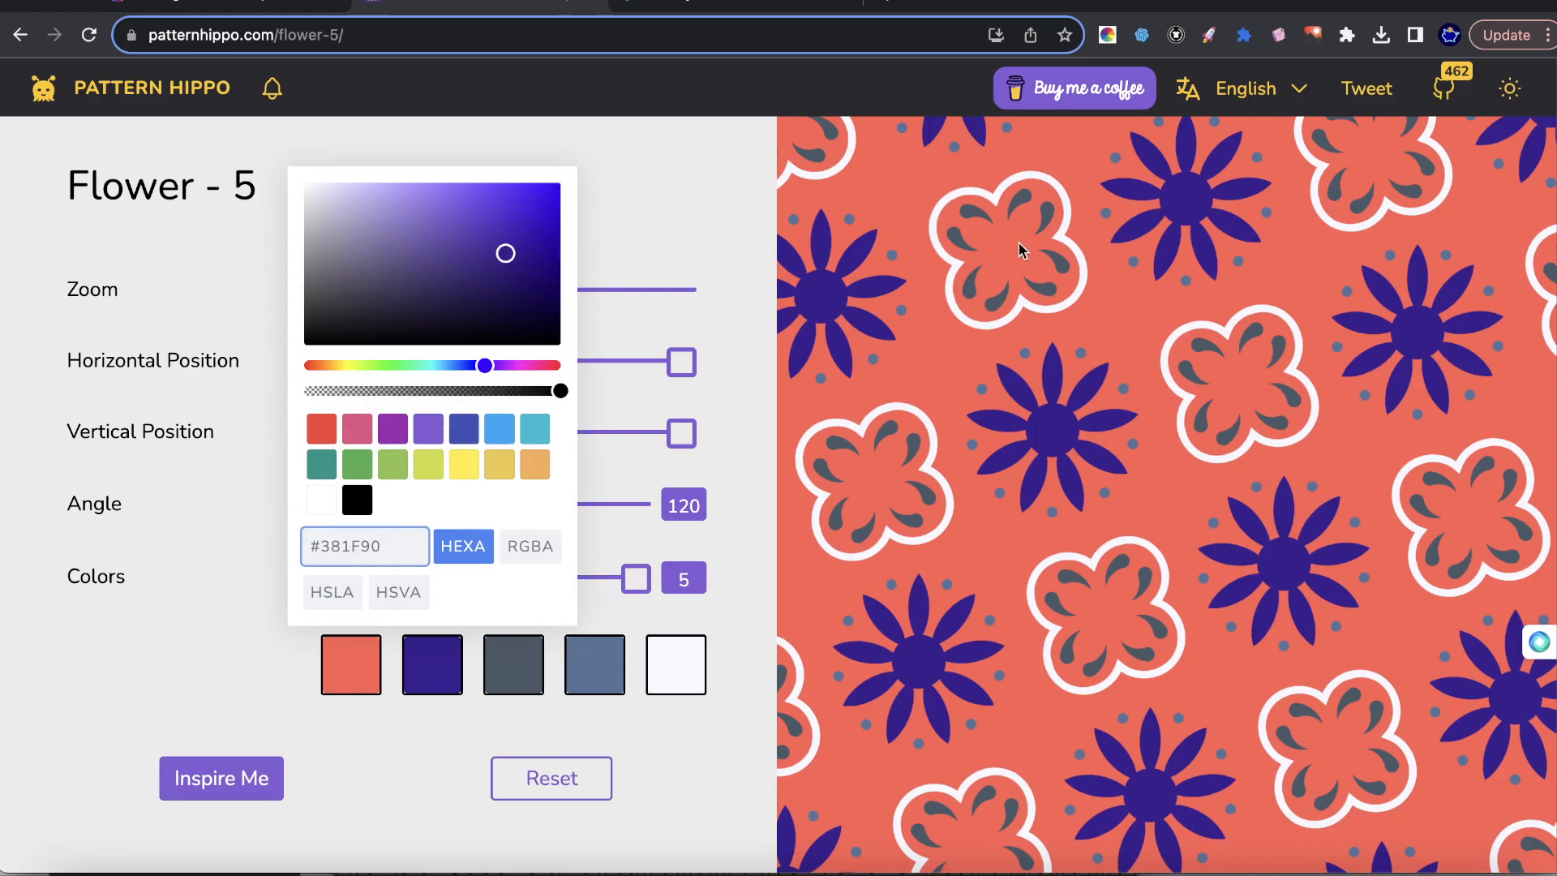
mouse_move(560, 392)
mouse_down()
mouse_move(358, 391)
mouse_move(670, 410)
mouse_move(538, 390)
mouse_move(567, 389)
mouse_up()
click(714, 150)
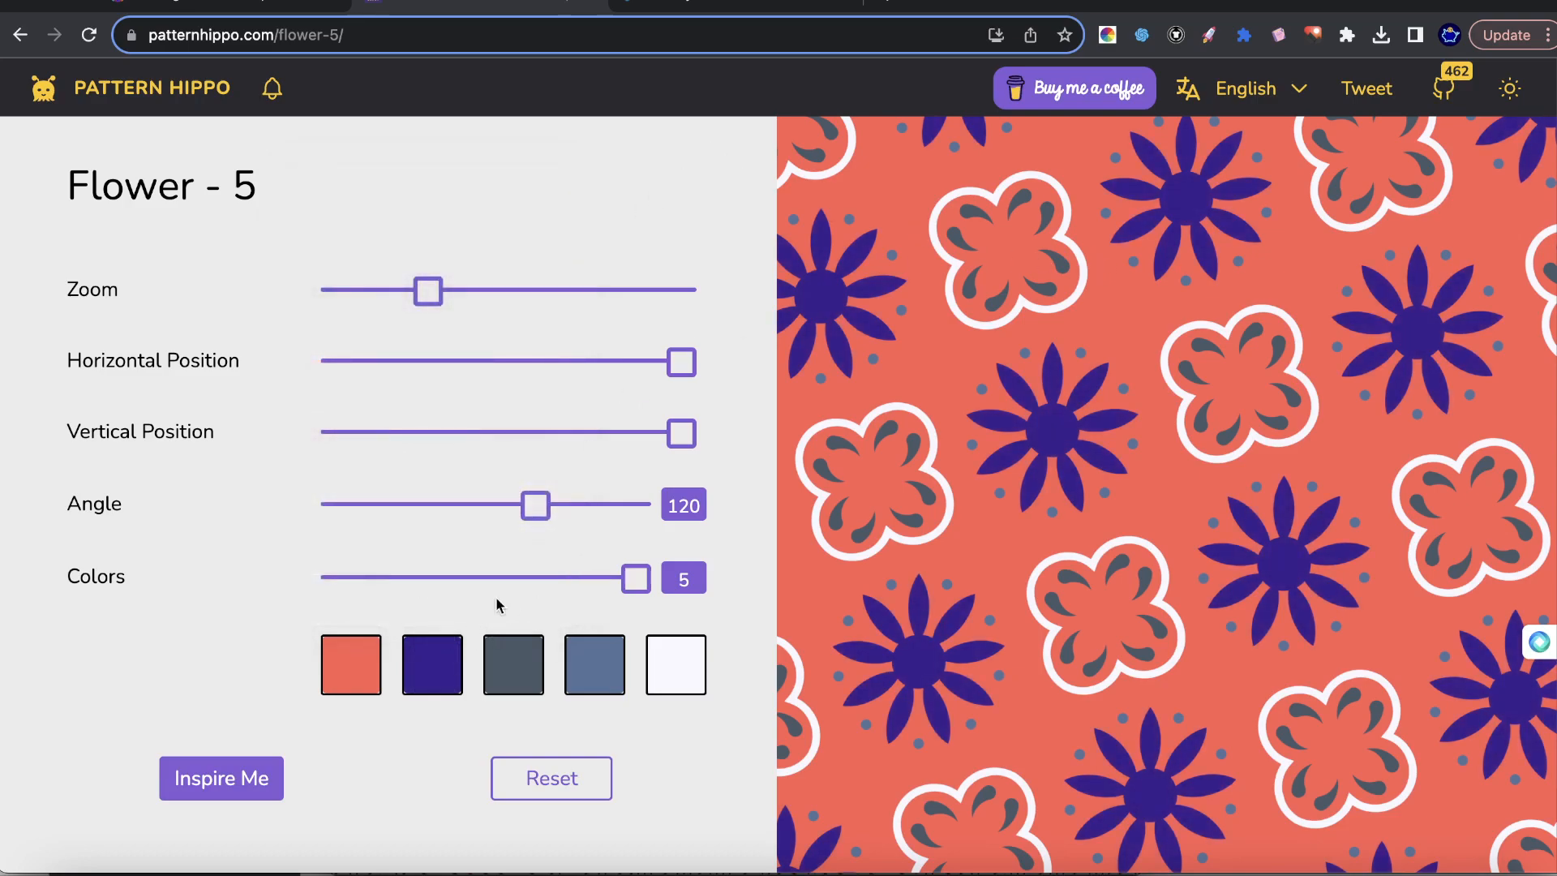
Generate new palettes with the Ai Color Palette Generator extension and copy the color code #BA95B7.
click(1107, 34)
click(898, 184)
click(904, 177)
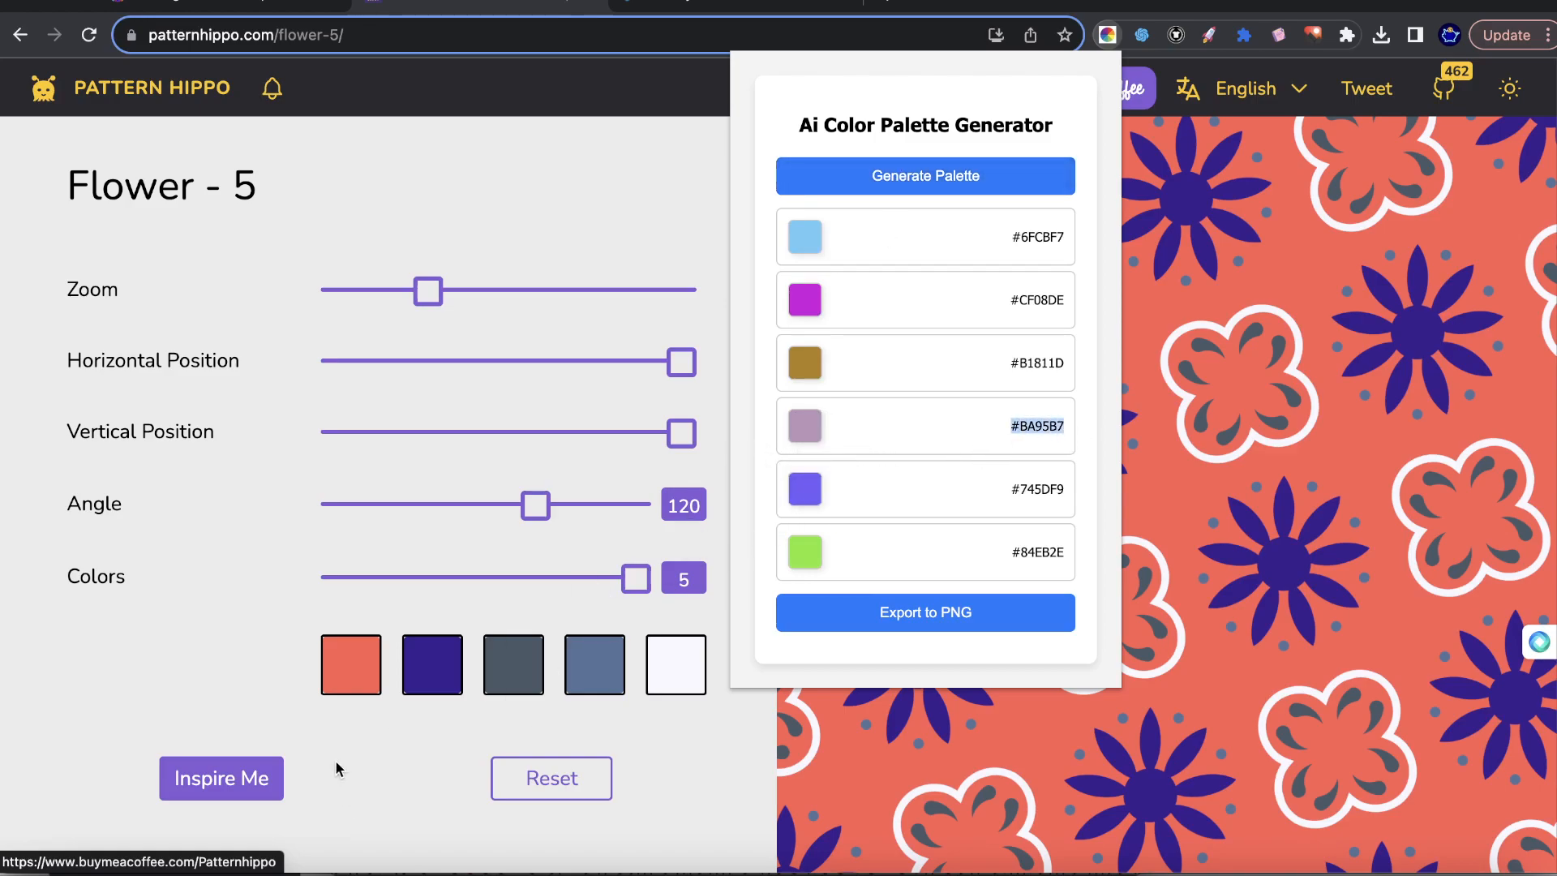
Set the first color of the Flower - 5 pattern, its background, to the hex code #BA95B7.
click(350, 725)
click(347, 688)
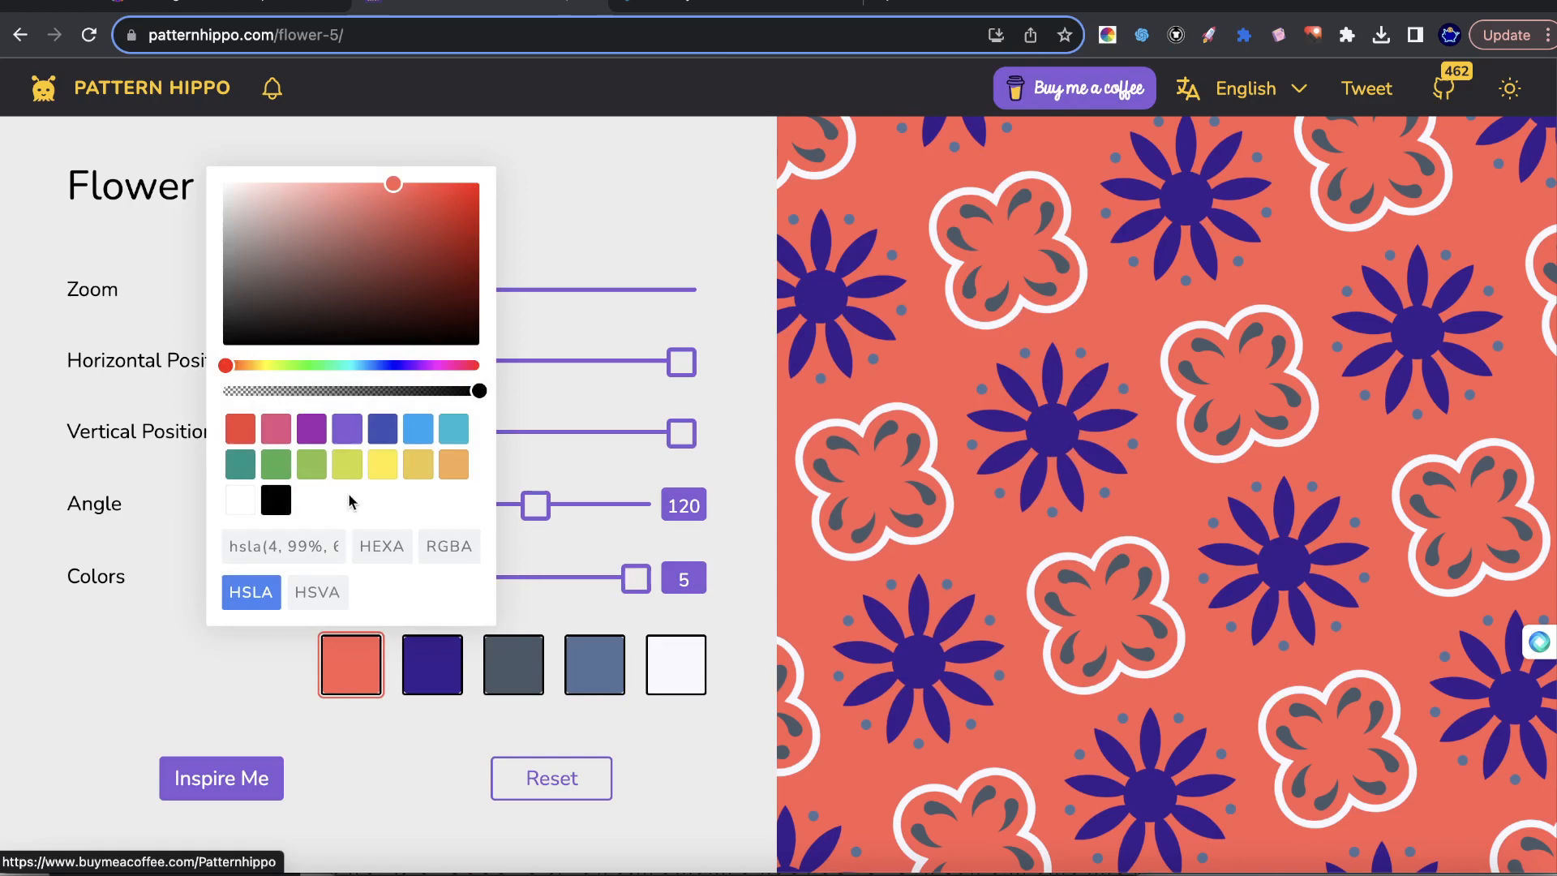
click(381, 546)
drag(304, 547, 207, 550)
text(#BA95B7)
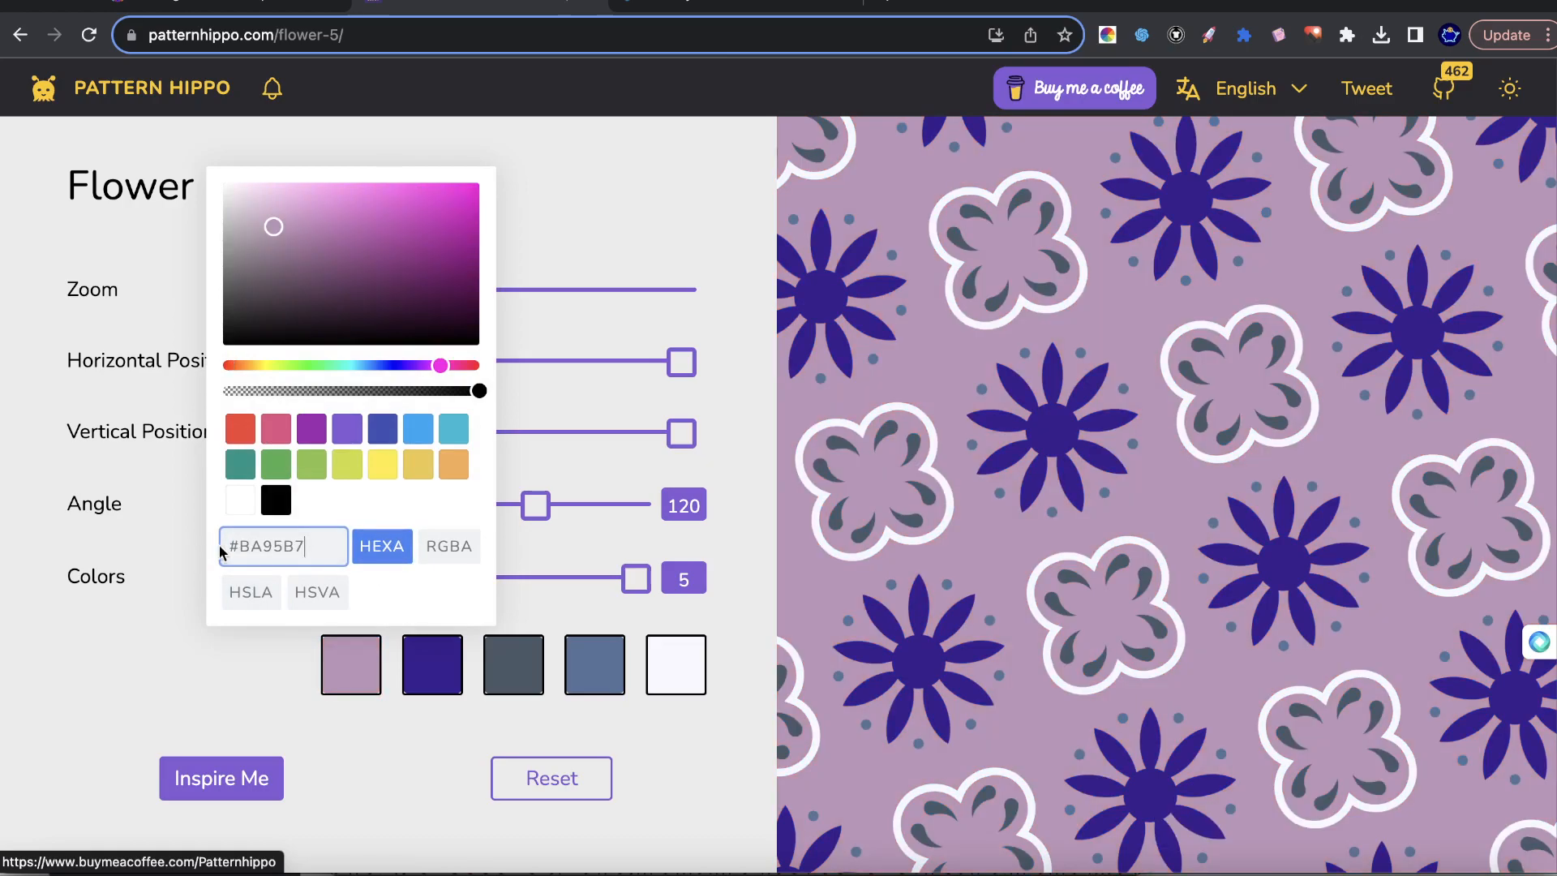
click(1034, 274)
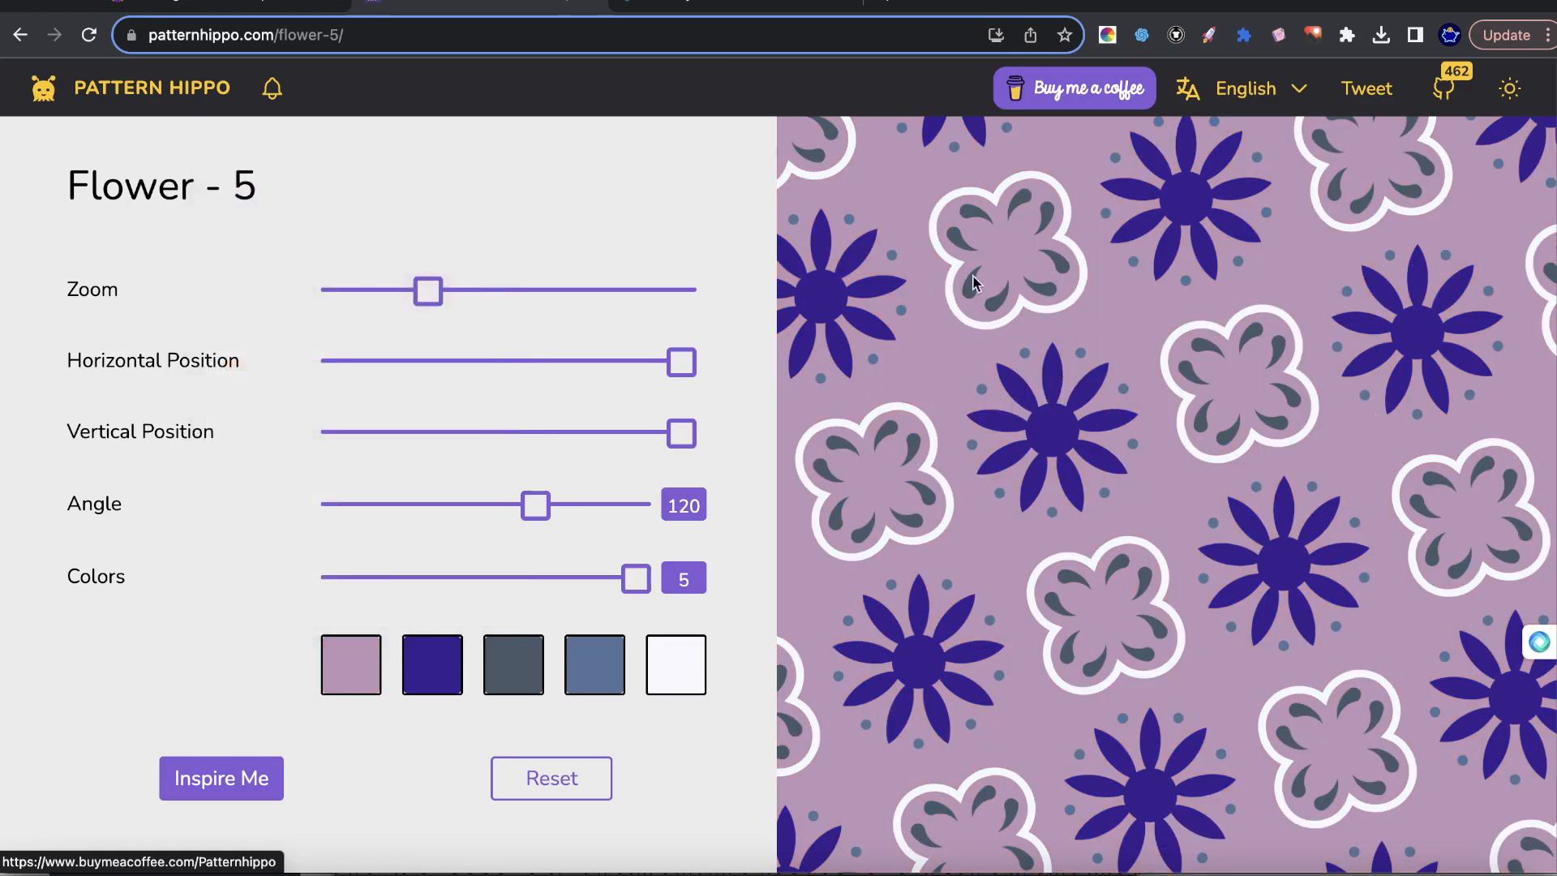
Randomize the Flower - 5 pattern repeatedly to replace the custom colors with other suggested combinations.
click(246, 778)
click(246, 779)
click(246, 780)
click(246, 778)
click(246, 778)
click(246, 778)
click(247, 778)
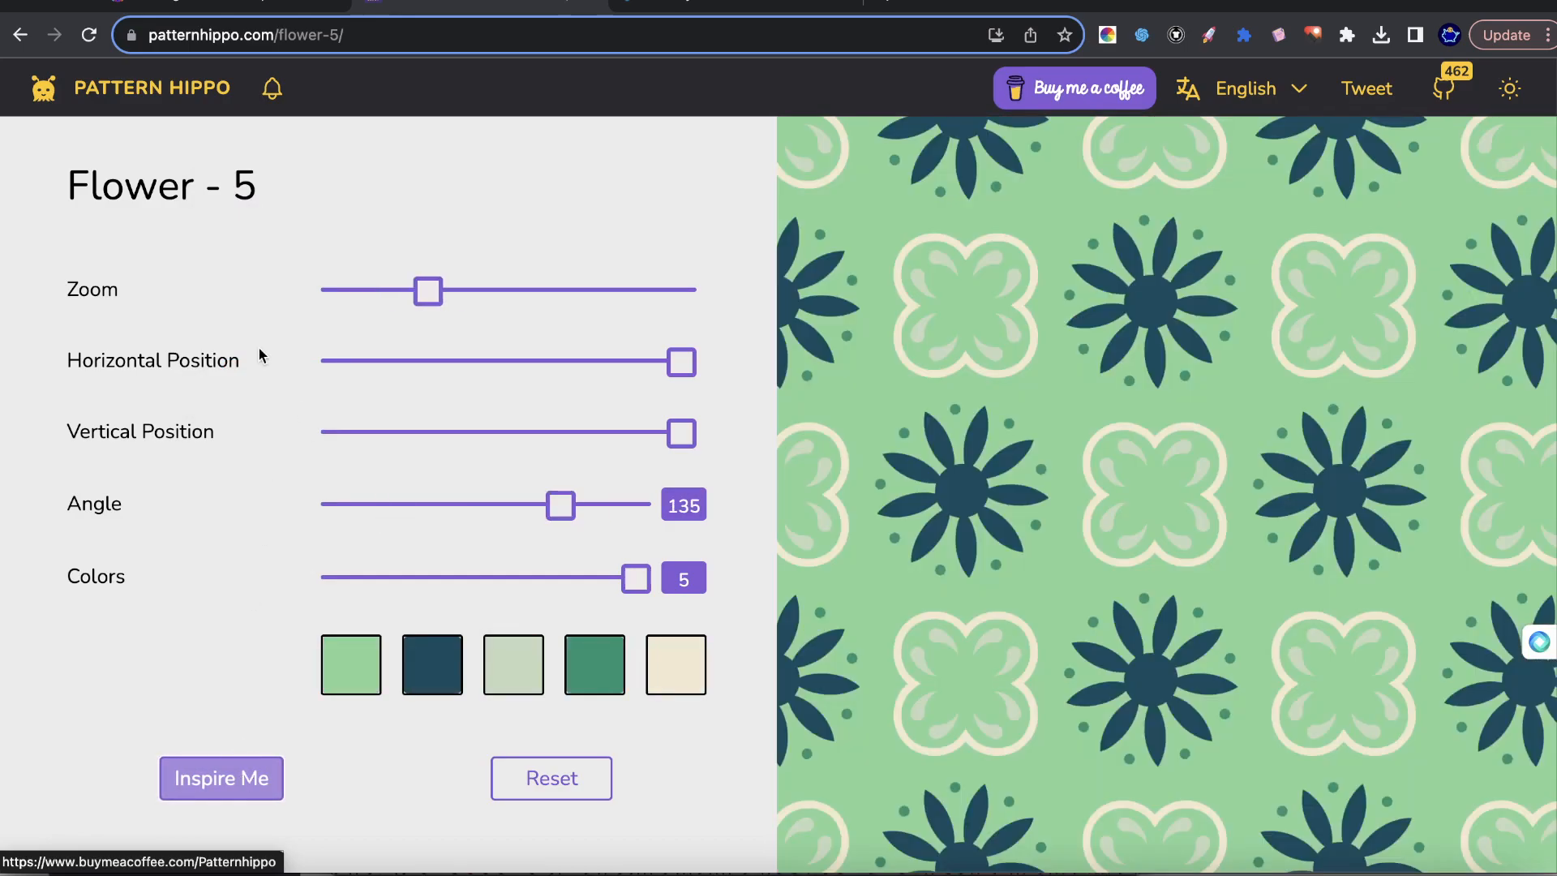
Go back to the Pattern Hippo library, browse further through it and open New Pattern - 5.
click(93, 86)
scroll(689, 510, down, 20)
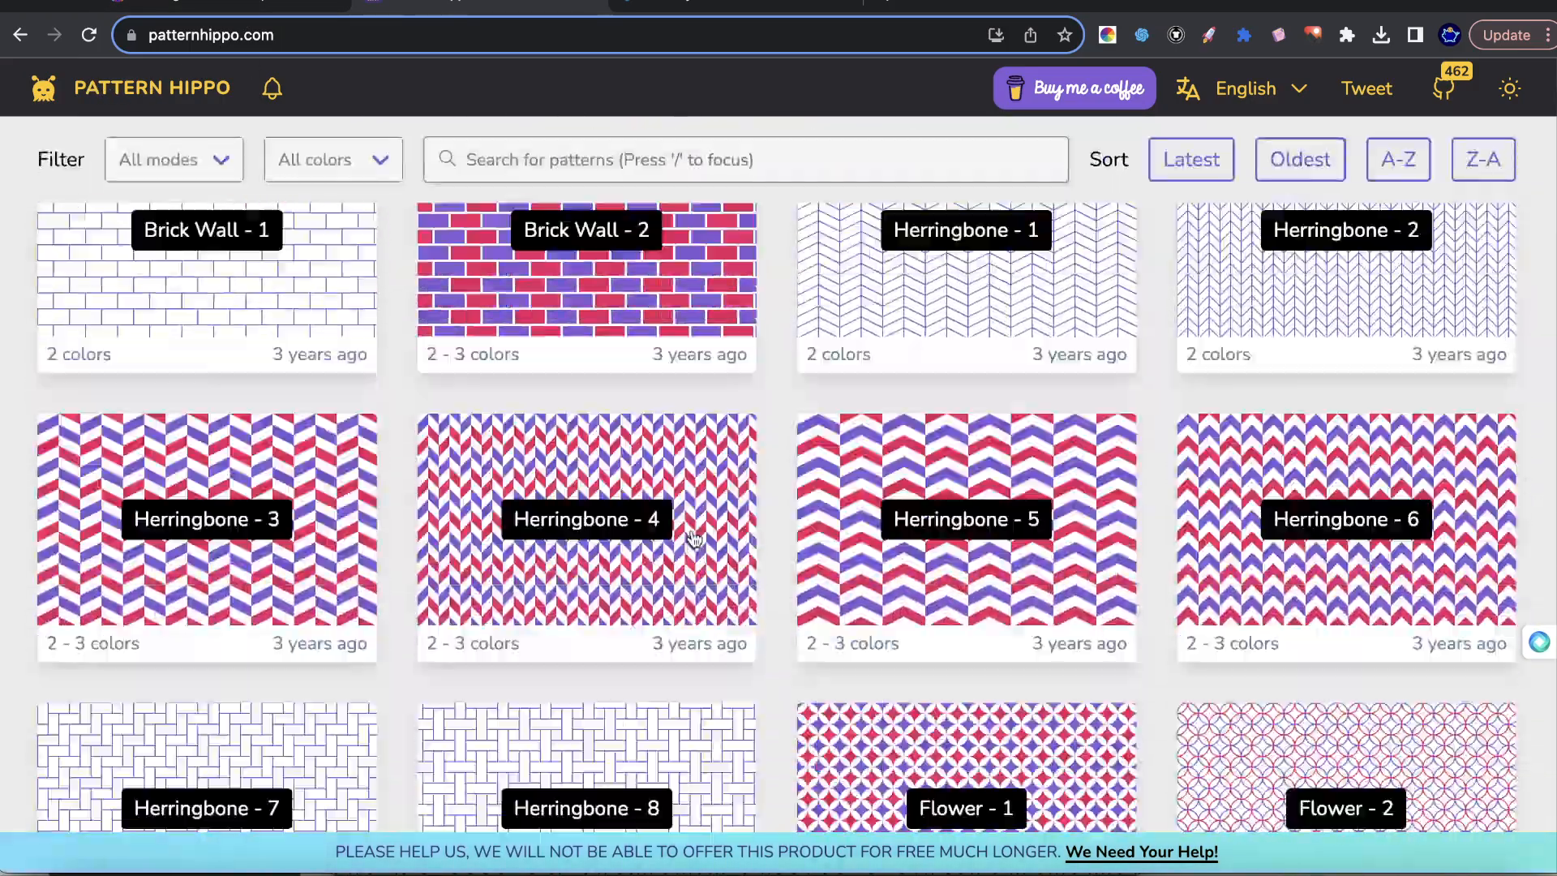
scroll(631, 557, down, 20)
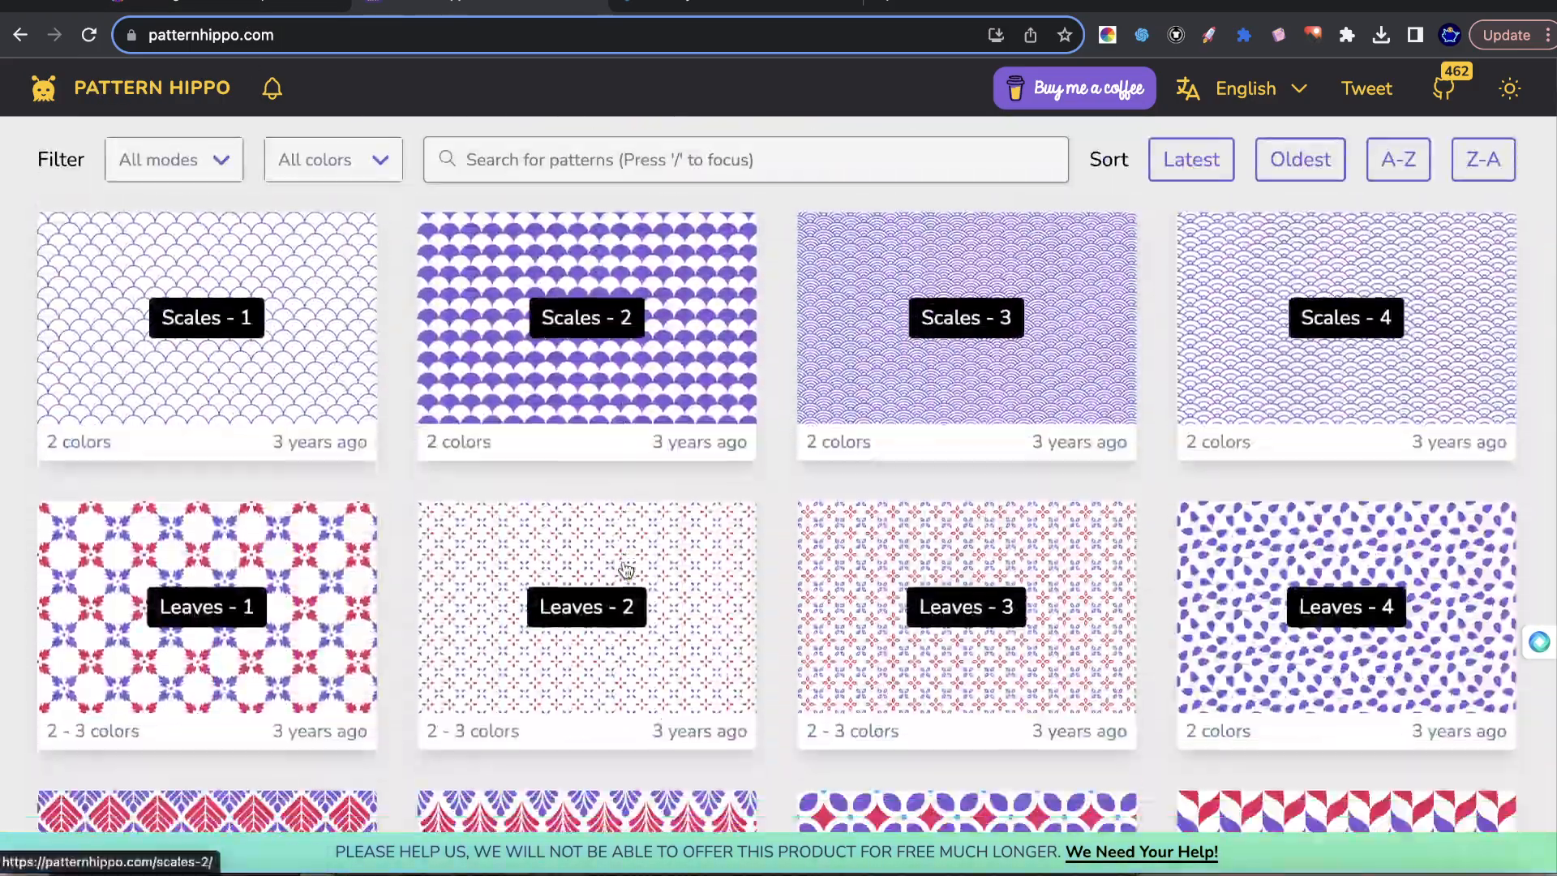
scroll(603, 509, up, 20)
scroll(469, 478, down, 15)
scroll(527, 452, down, 20)
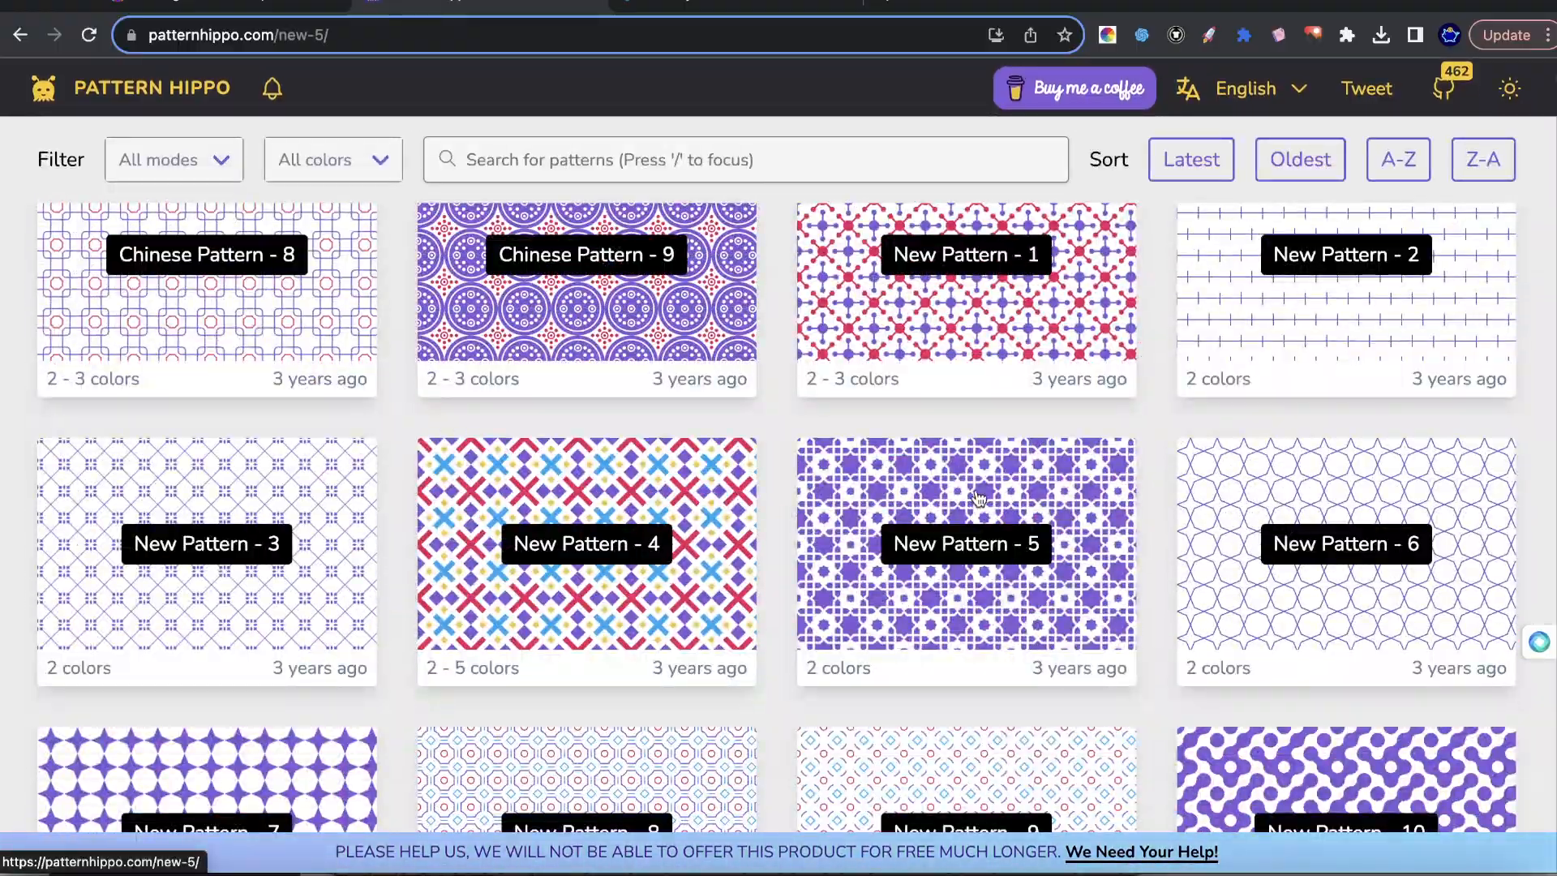
click(979, 498)
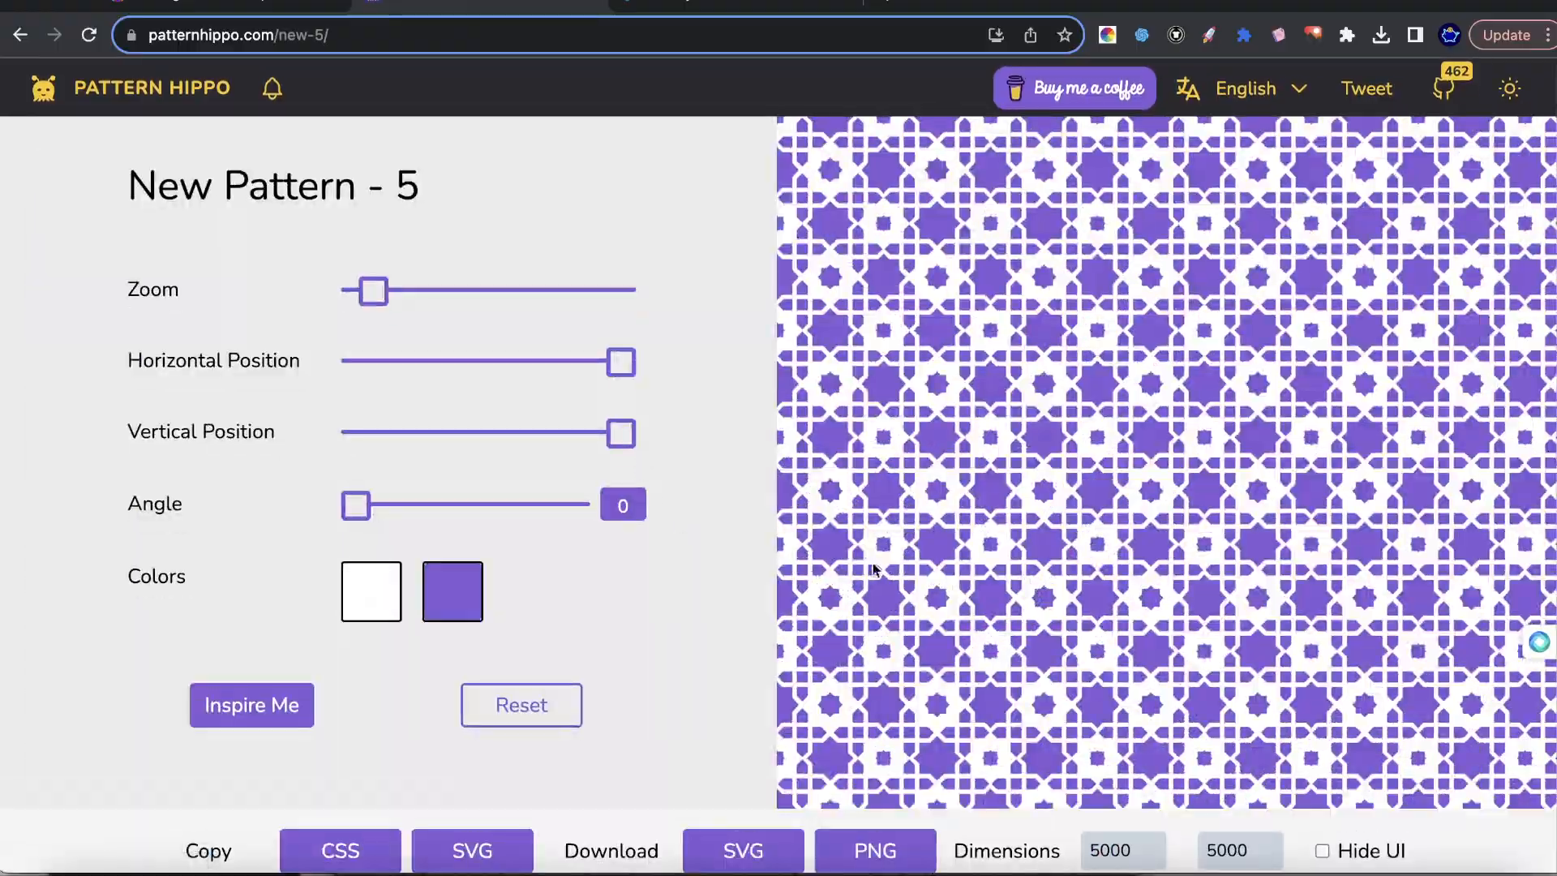
Randomize New Pattern - 5 several times until it has a light pink and pale lavender color scheme.
click(276, 709)
click(276, 711)
click(278, 714)
click(278, 714)
click(209, 707)
click(239, 706)
click(276, 699)
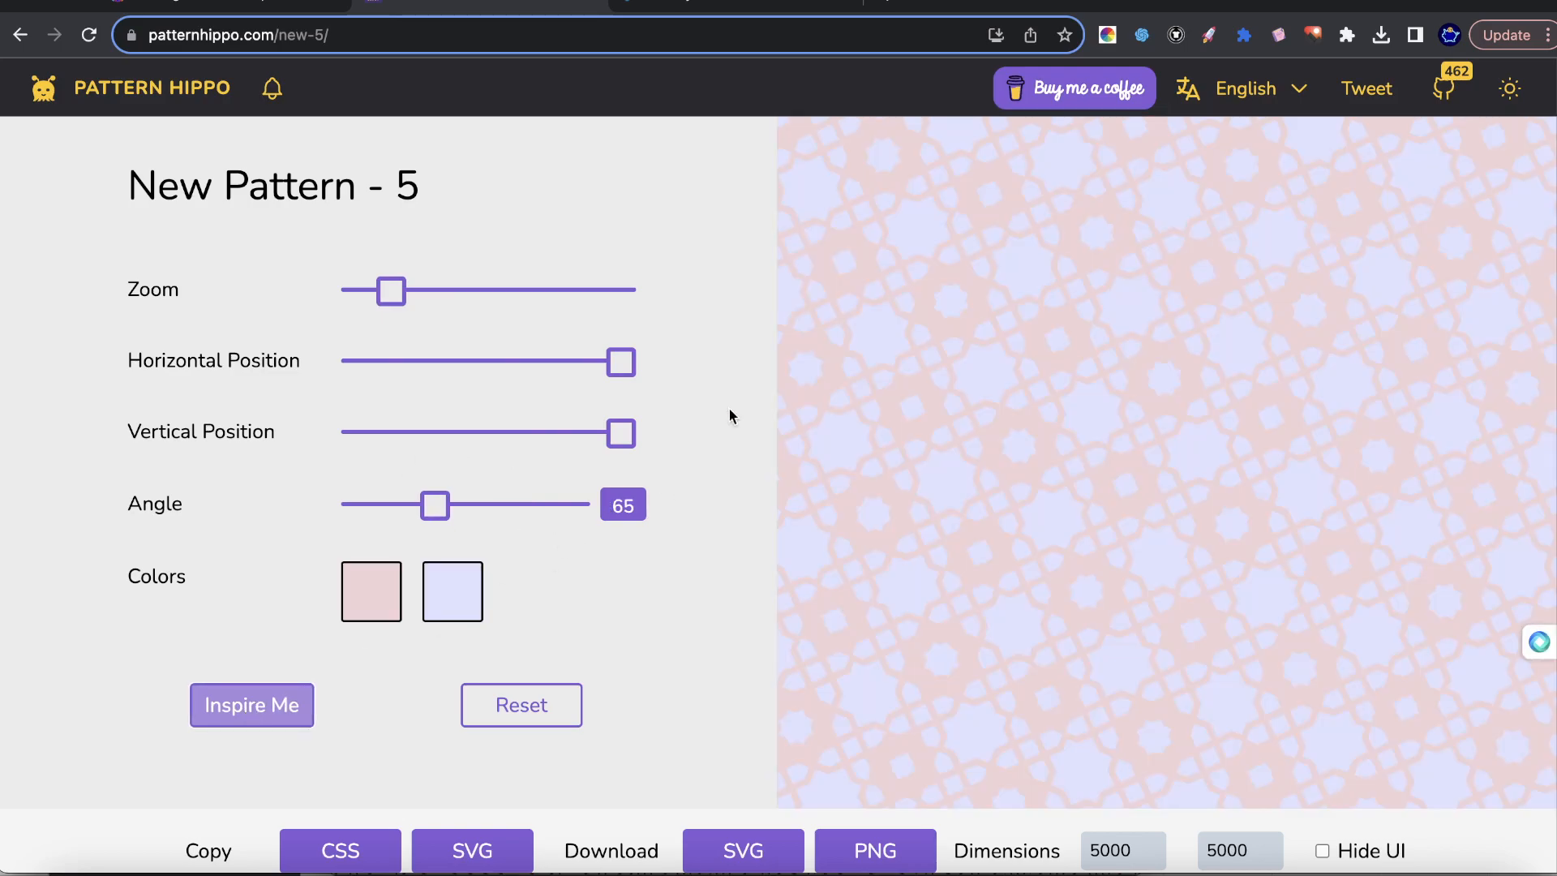
Set the zoom of New Pattern - 5 to its maximum and download the pattern as a PNG.
drag(375, 298, 1235, 302)
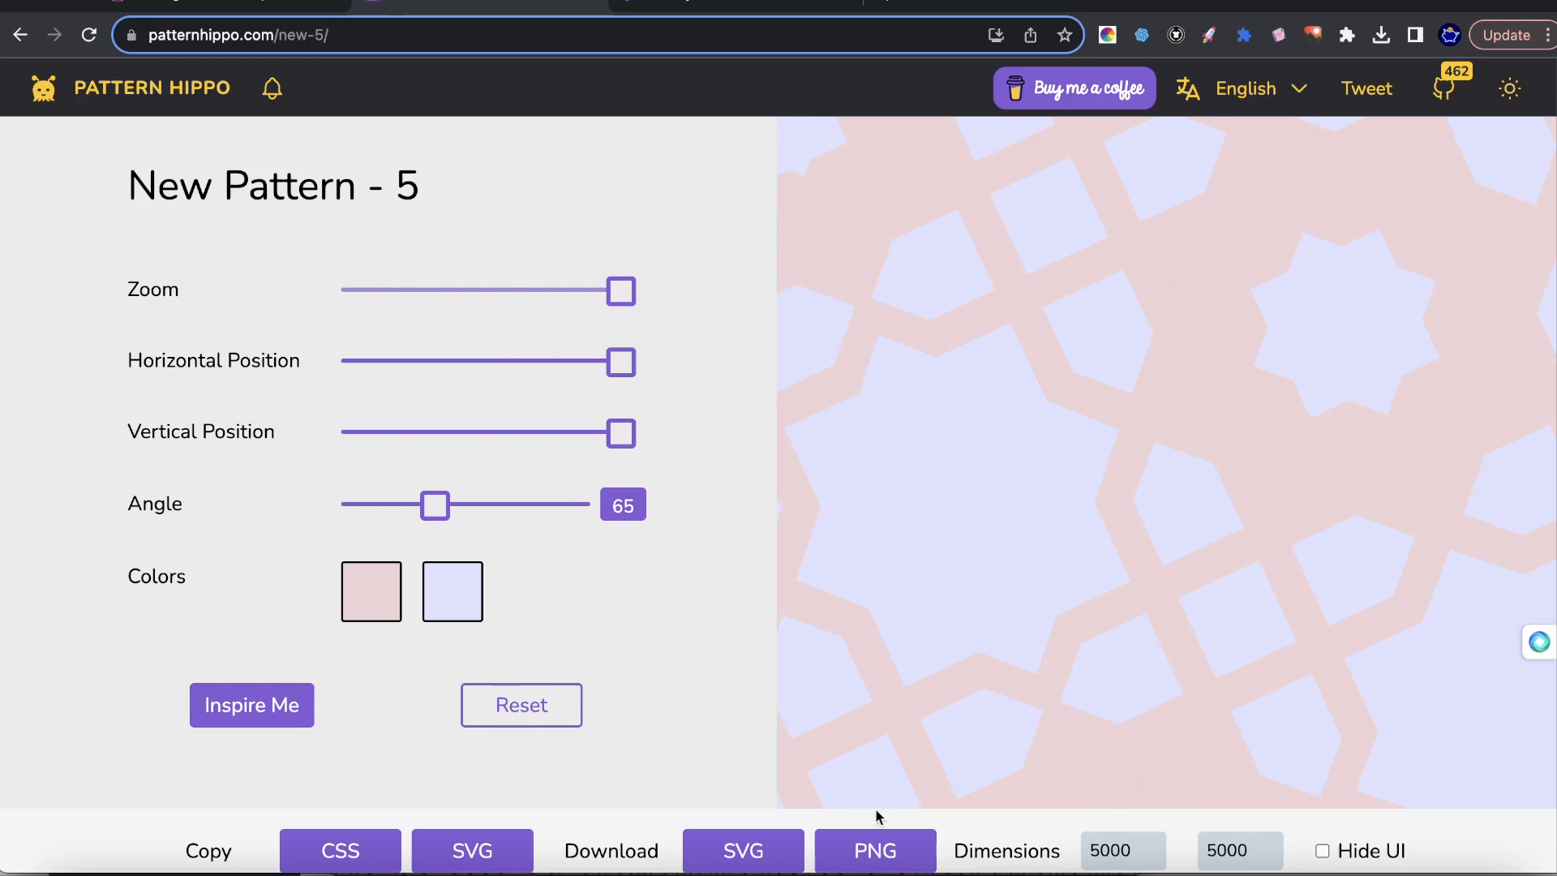
click(869, 840)
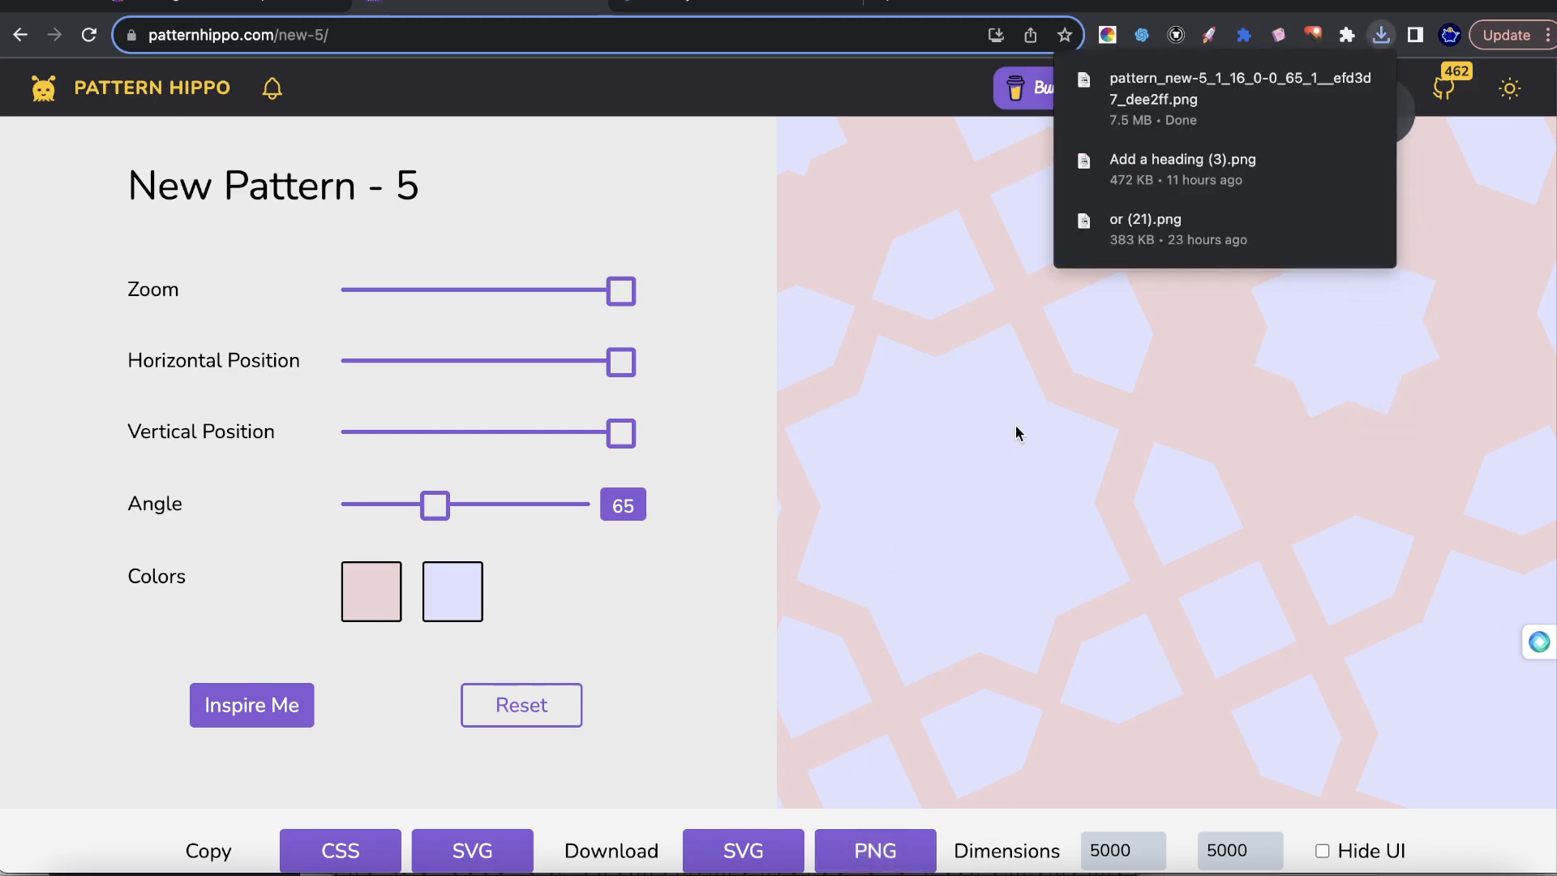
Open the downloaded PNG of New Pattern - 5 to inspect it, and return to the pattern page.
click(1233, 95)
mouse_move(1233, 95)
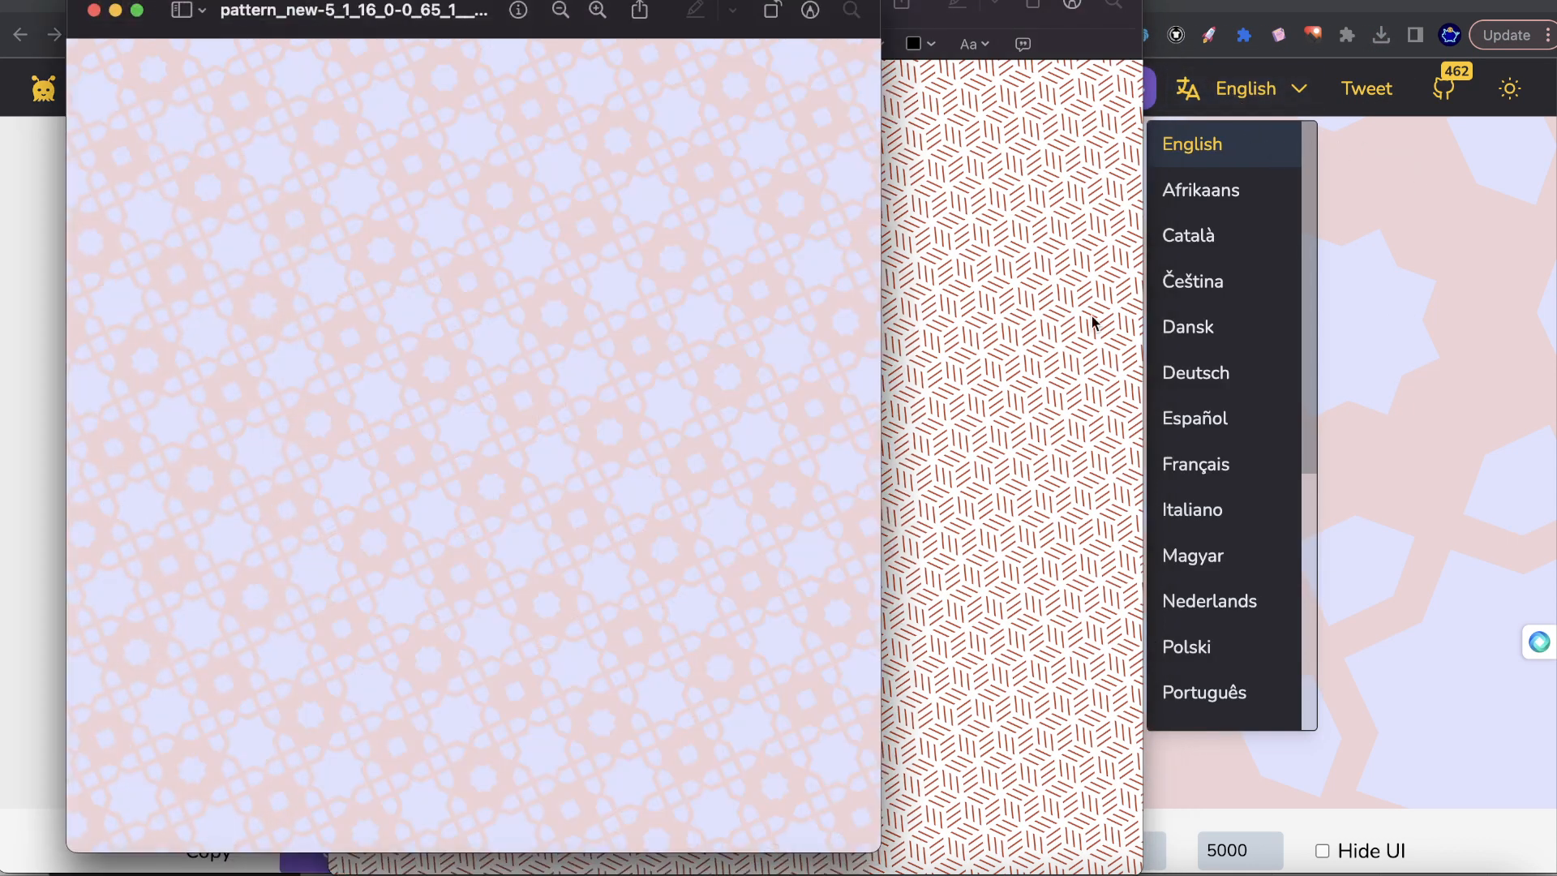
drag(386, 8, 843, 34)
click(1410, 304)
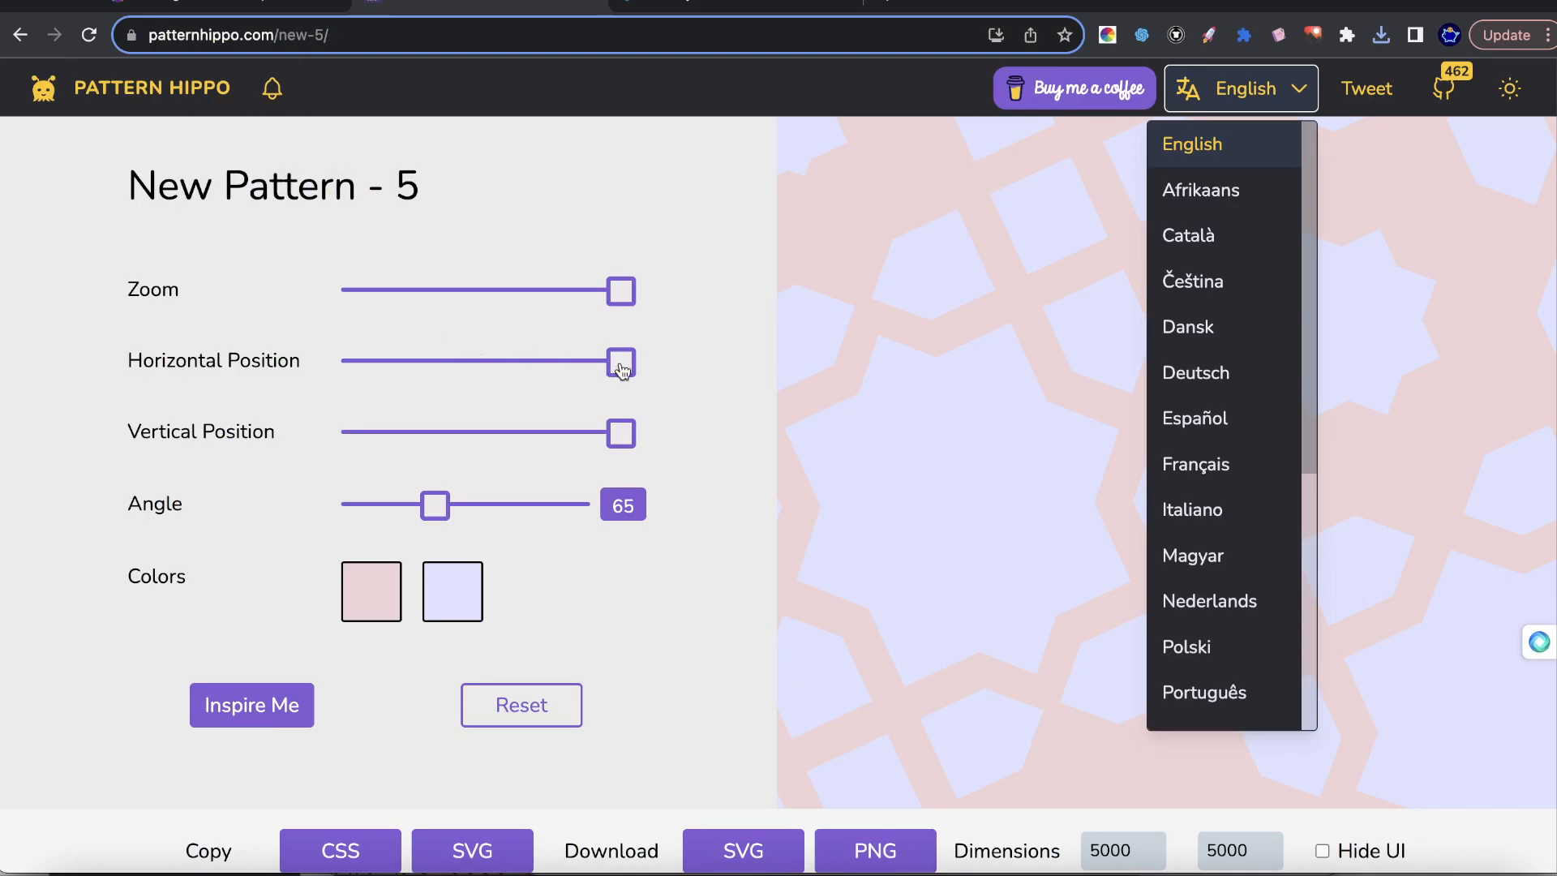
click(1479, 430)
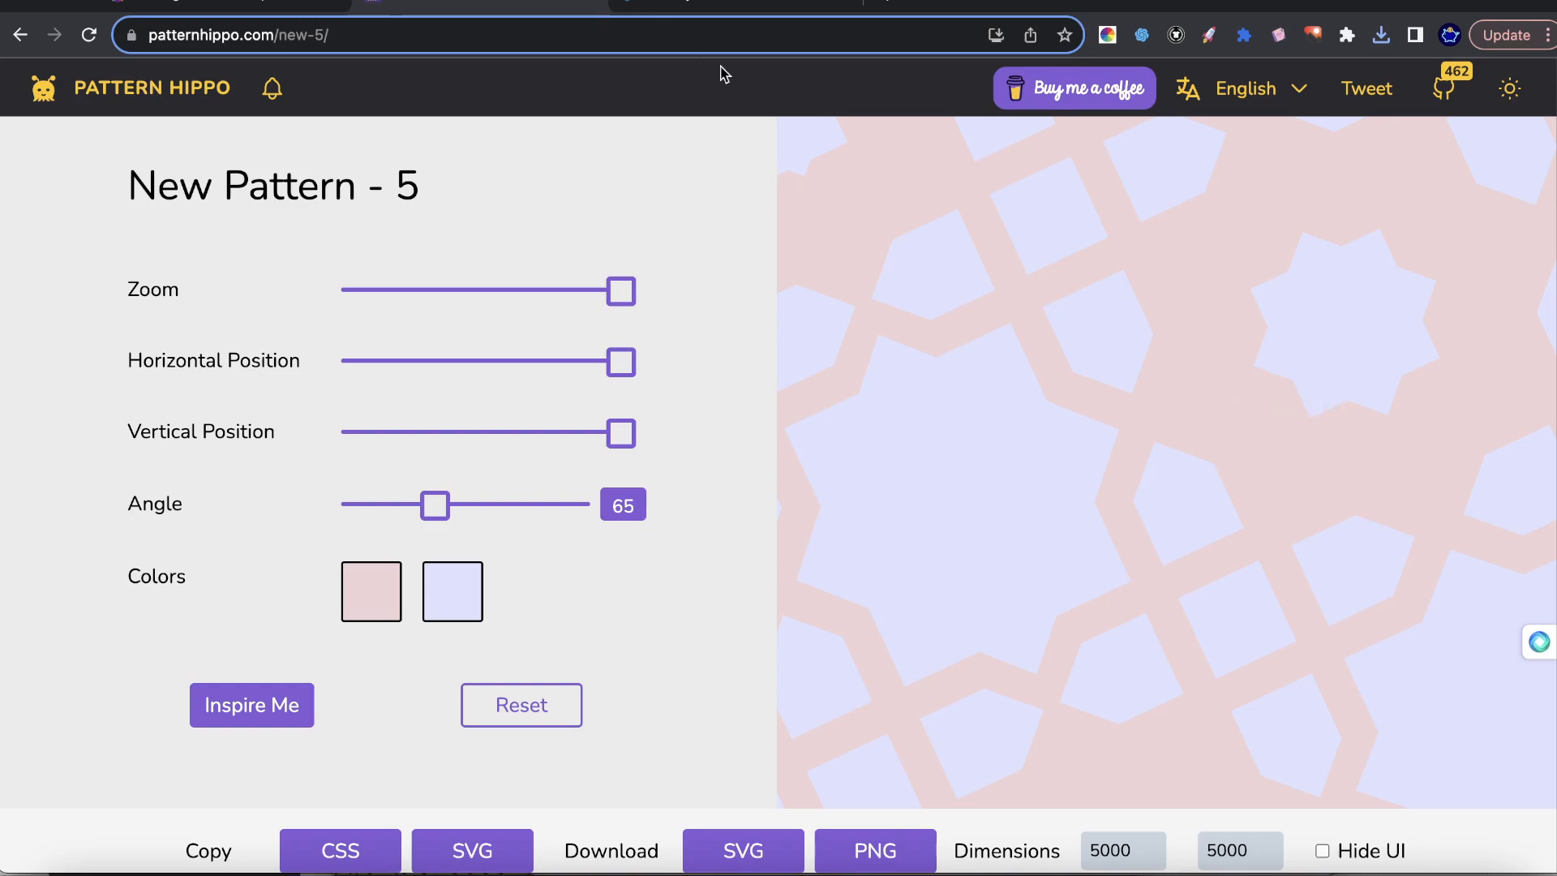
Switch to Leonardo.Ai, preview the creative upscaled version of the fourth leaf pattern and close the preview.
click(250, 3)
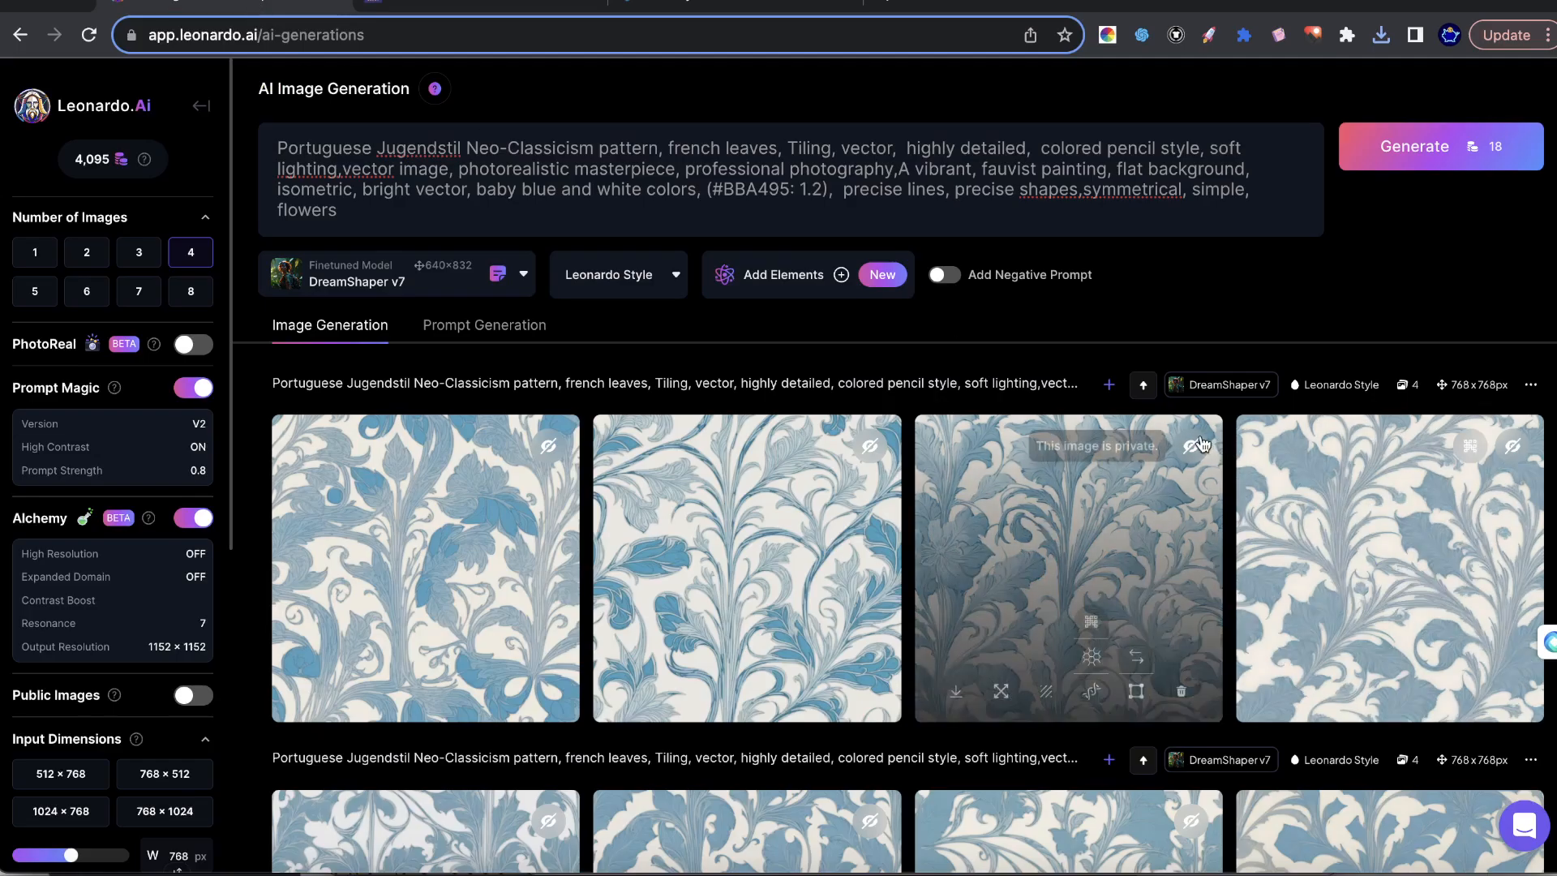
scroll(1200, 479, down, 1)
click(1388, 443)
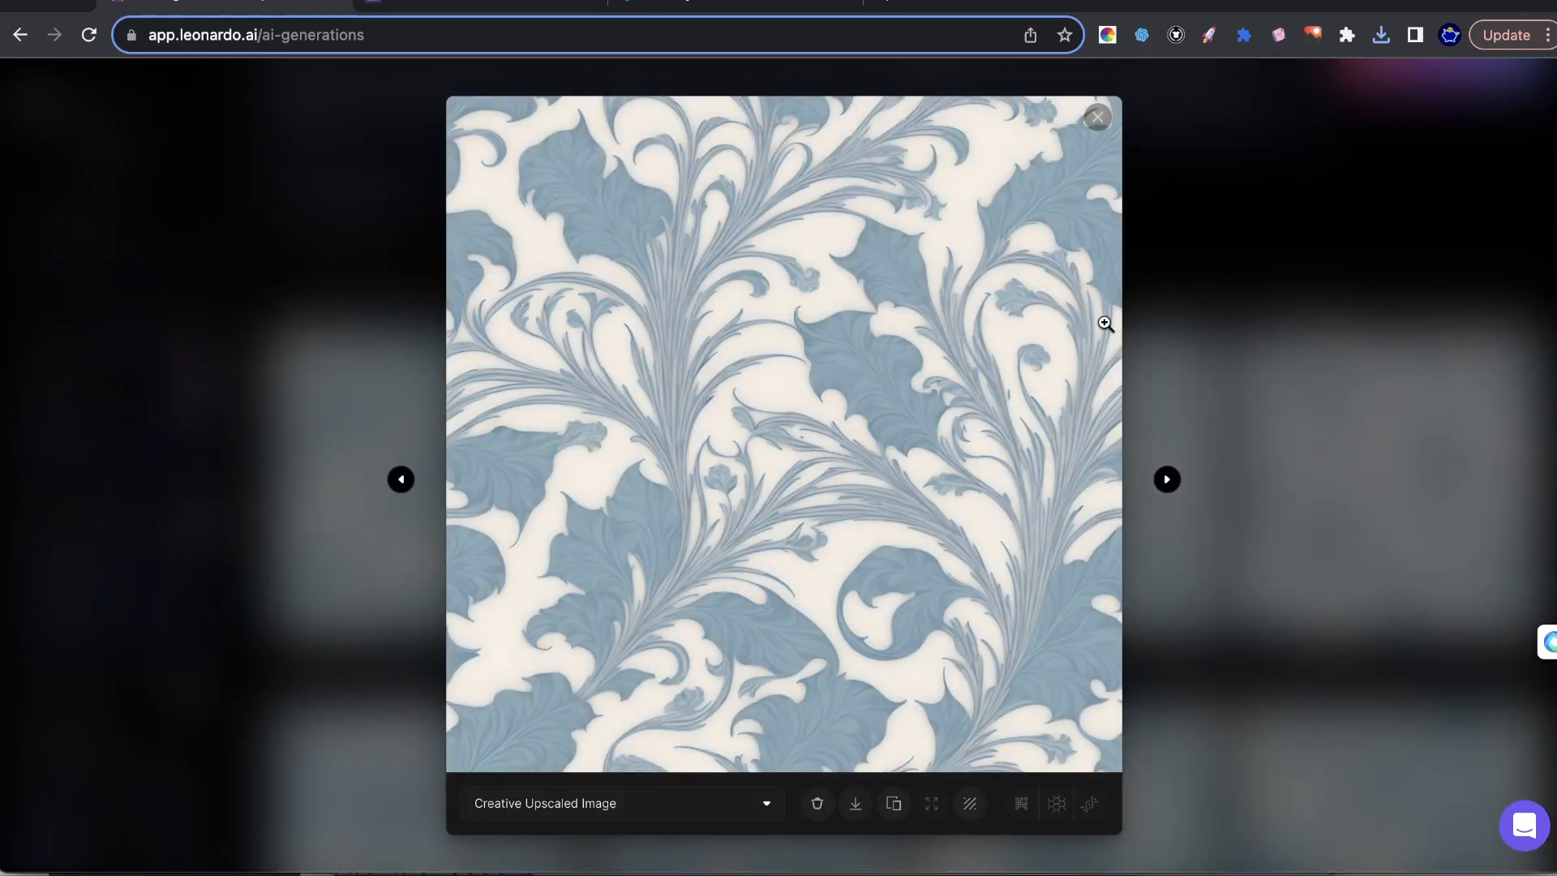
click(1100, 337)
click(1423, 370)
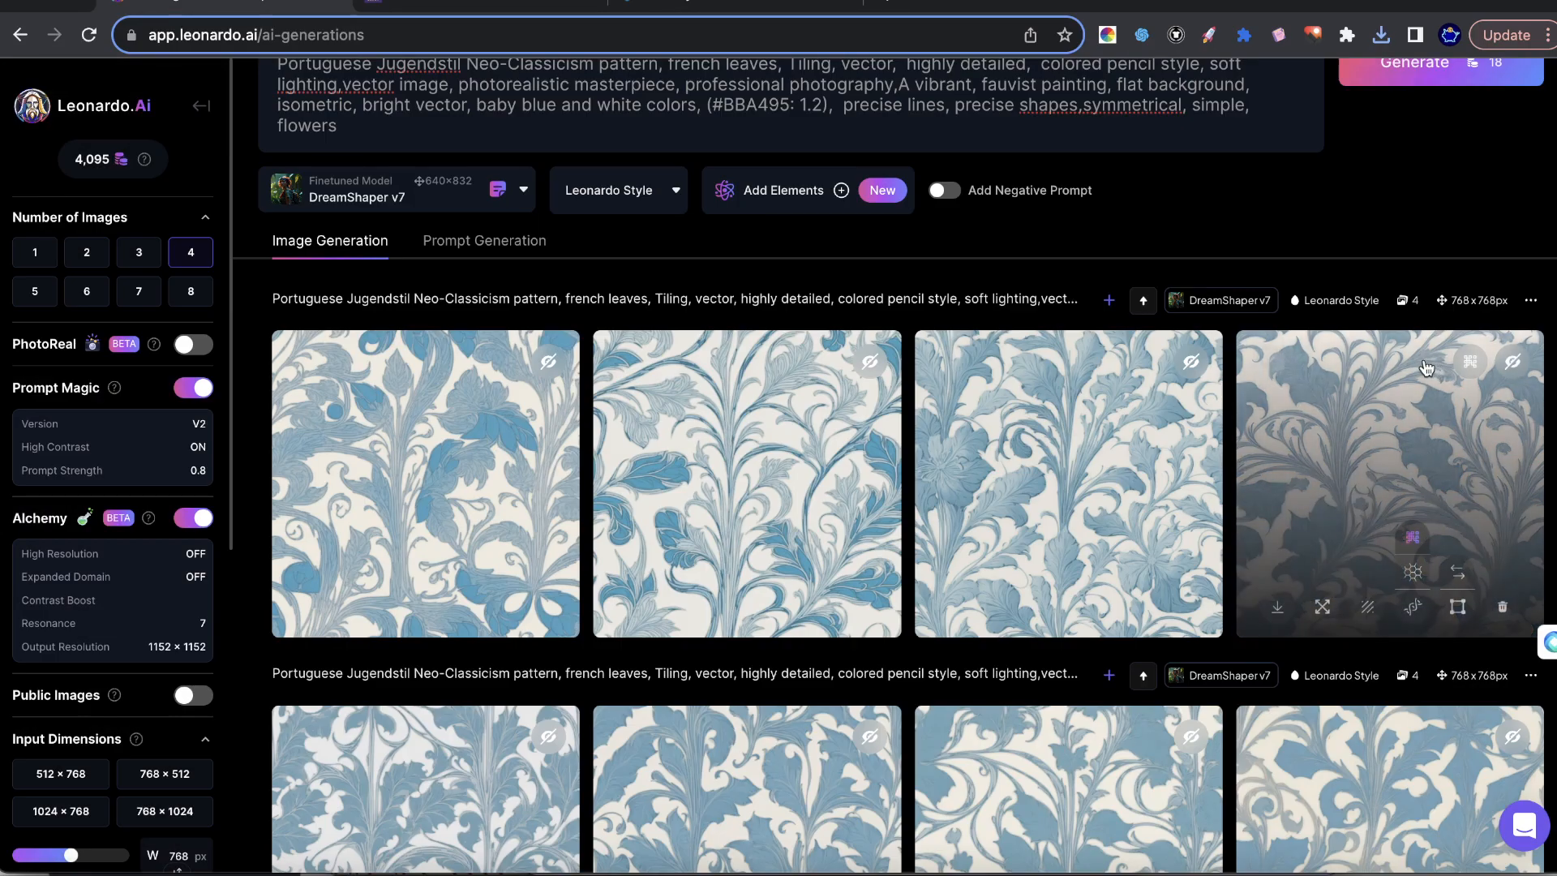
Change the finetuned model to DreamShaper v5 and generate four images with the same prompt.
scroll(874, 376, up, 2)
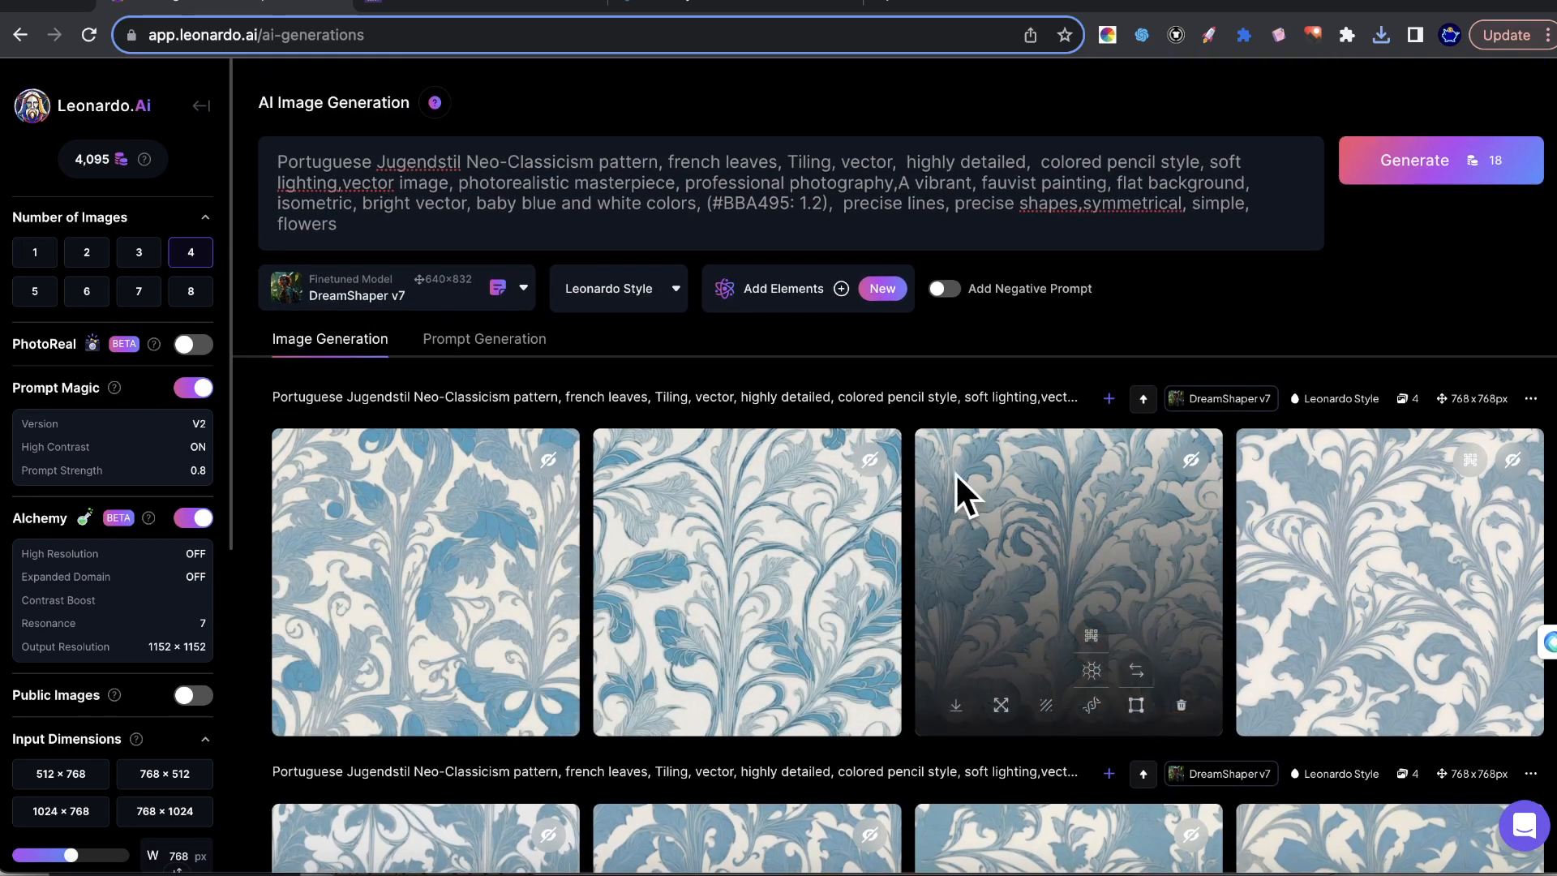
click(369, 285)
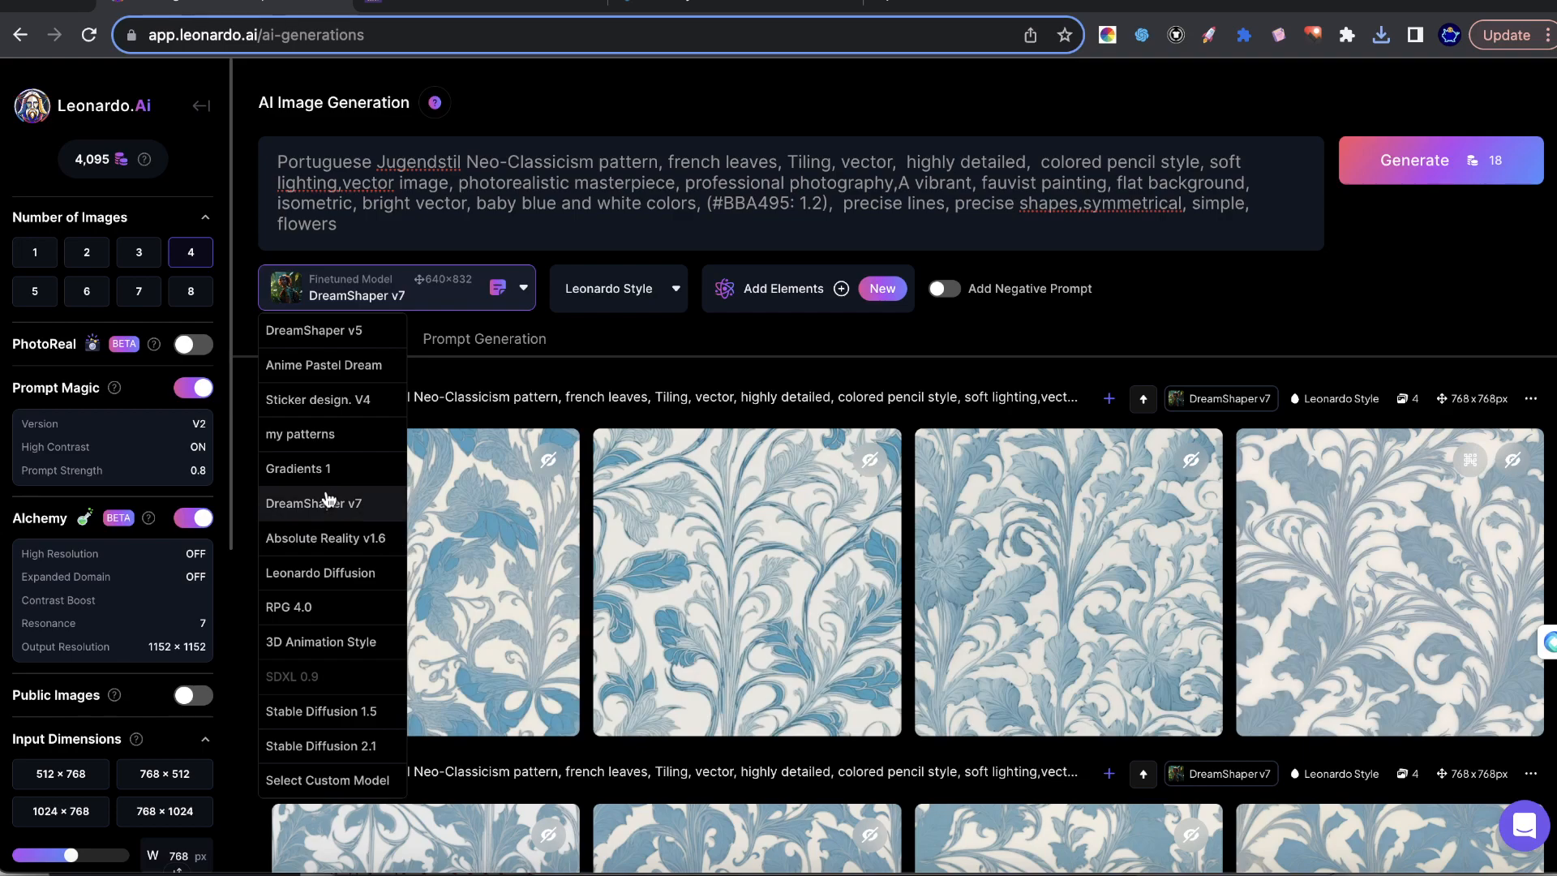
click(345, 334)
click(1488, 162)
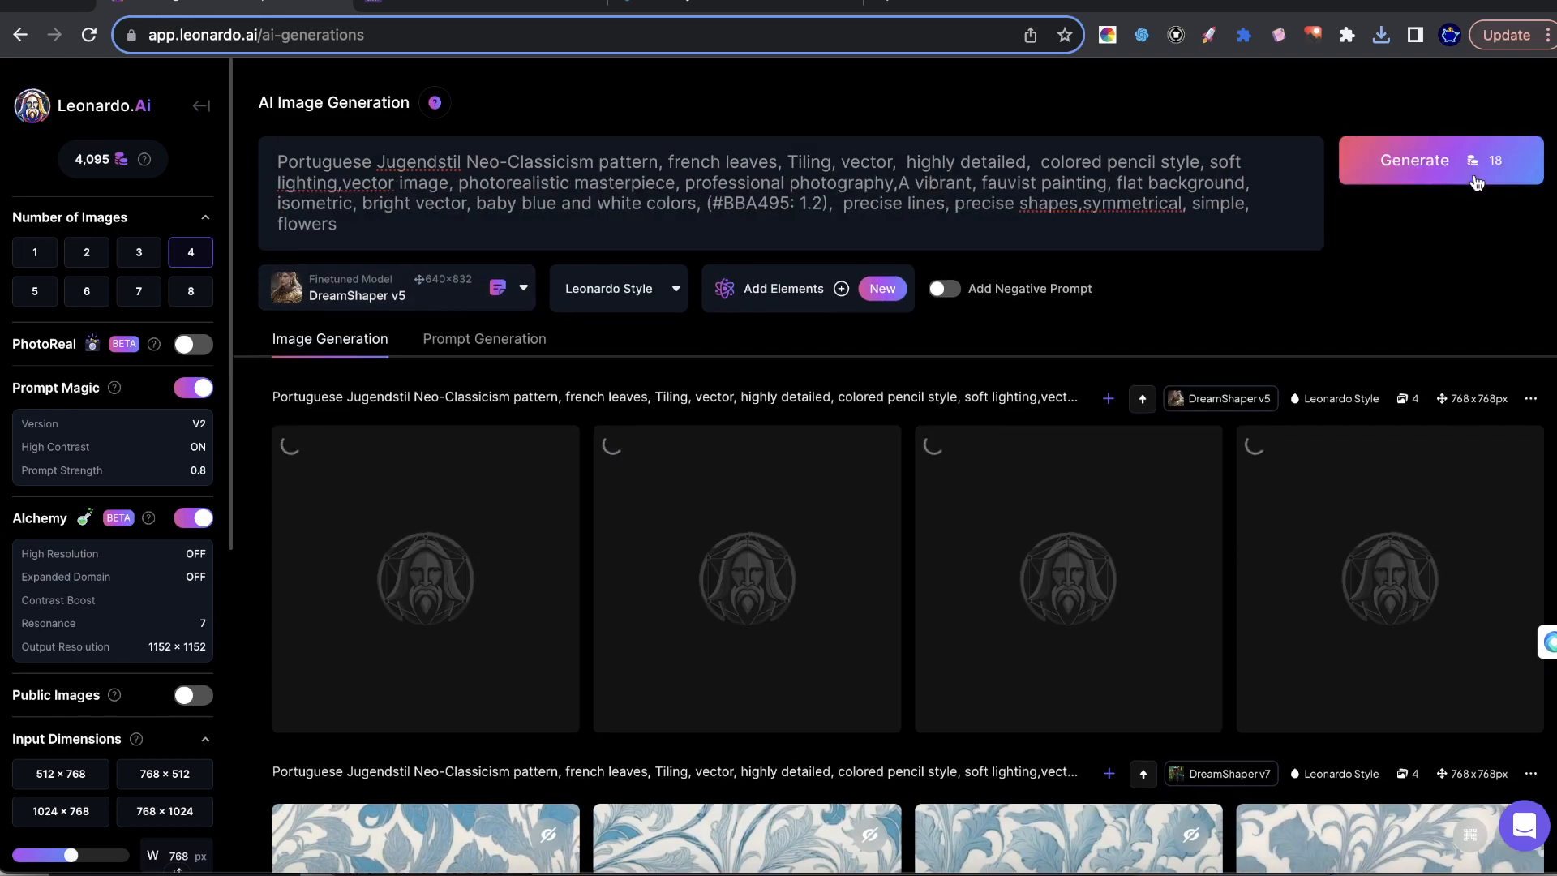
scroll(1172, 454, down, 1)
click(438, 235)
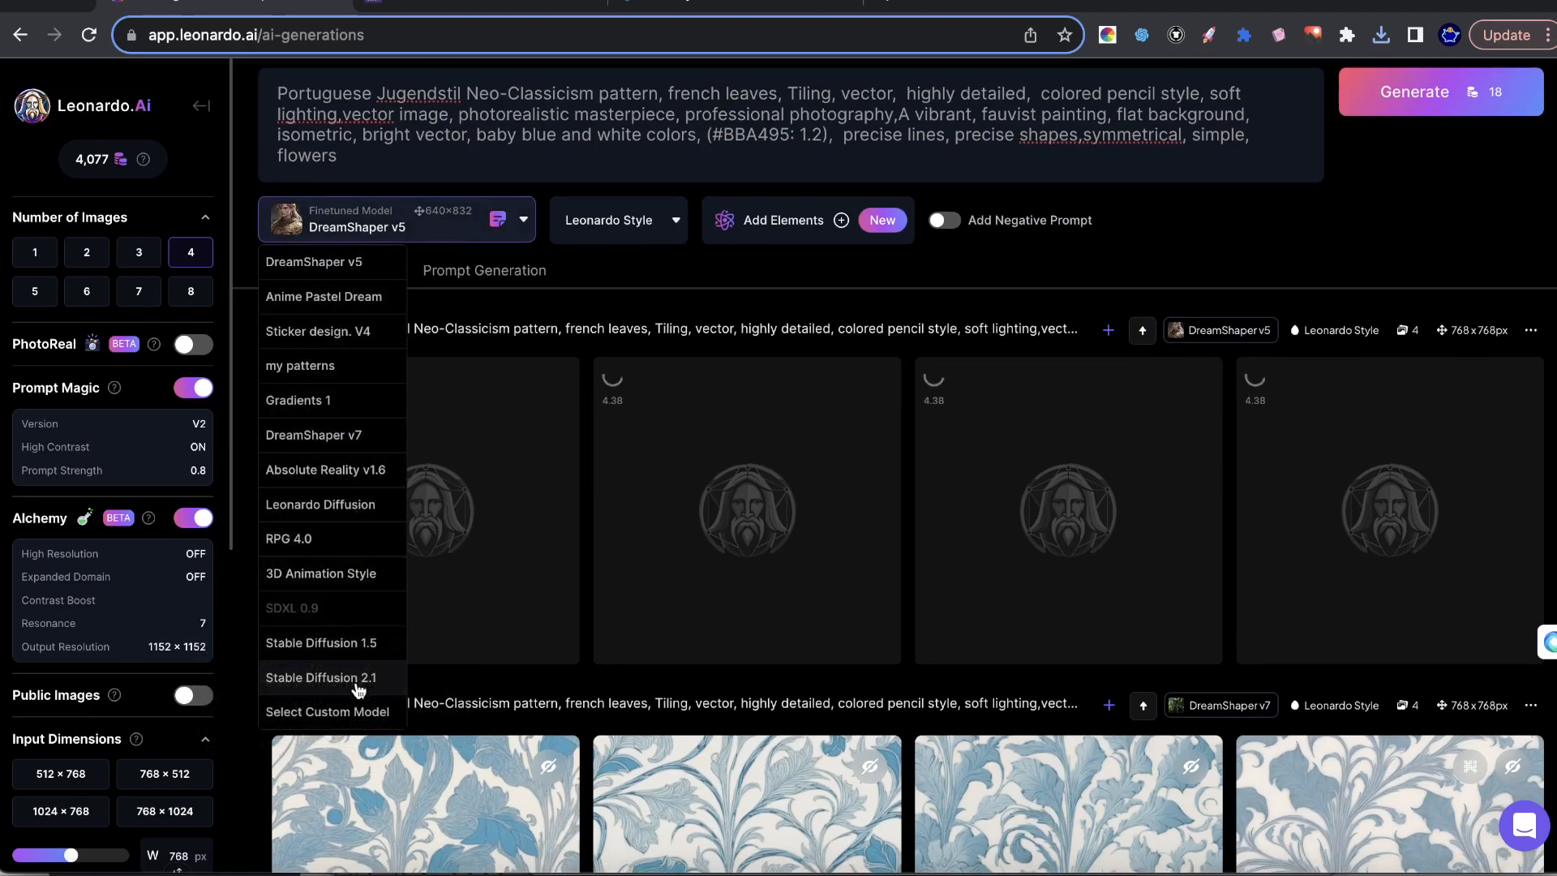
click(1208, 218)
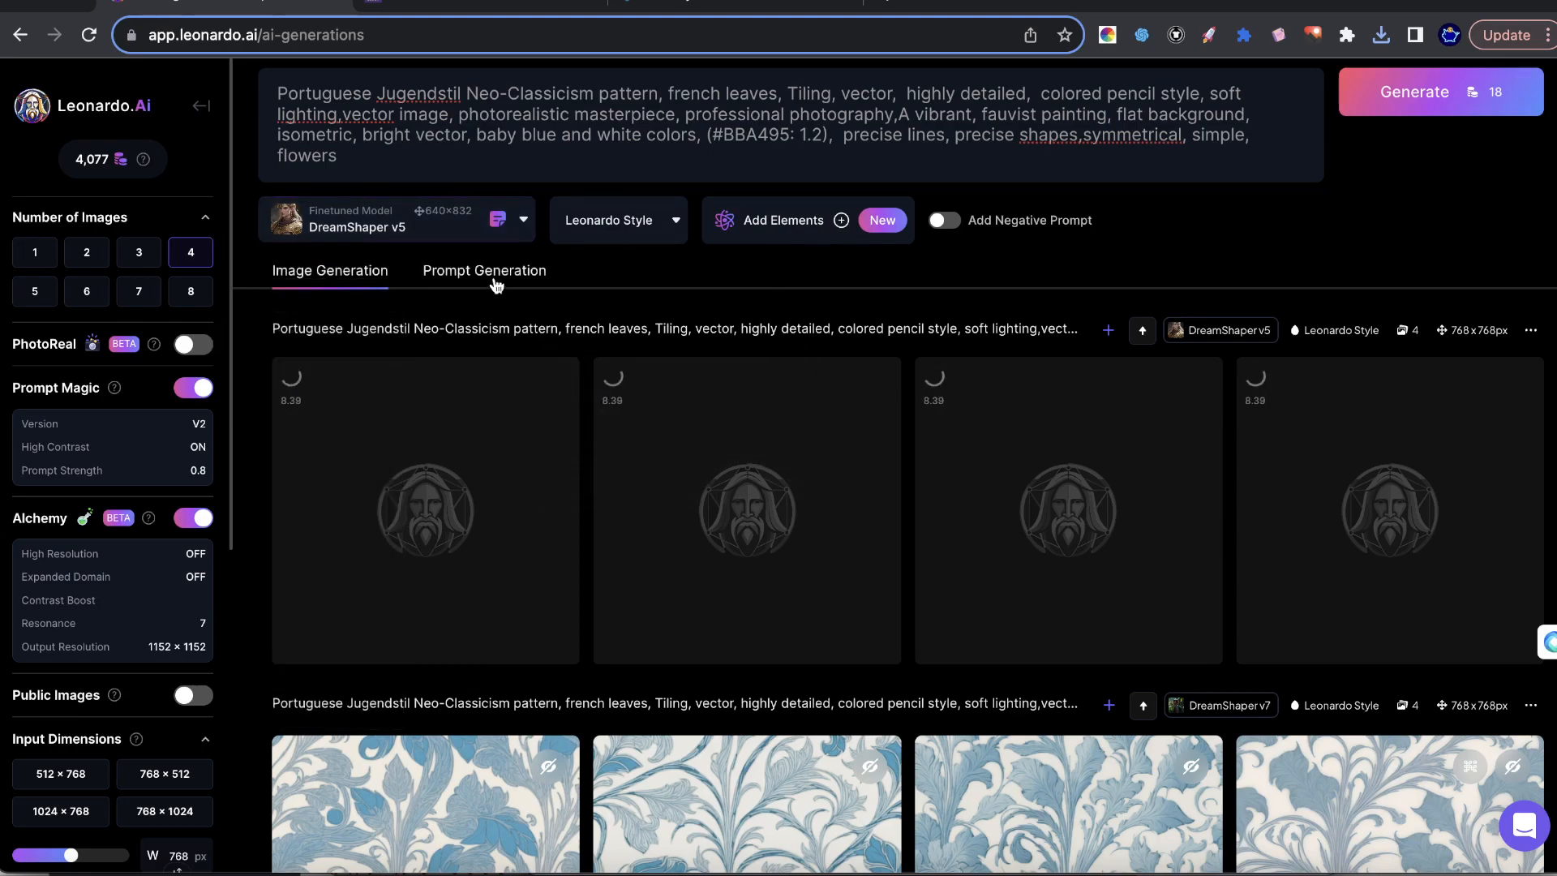
scroll(985, 439, down, 5)
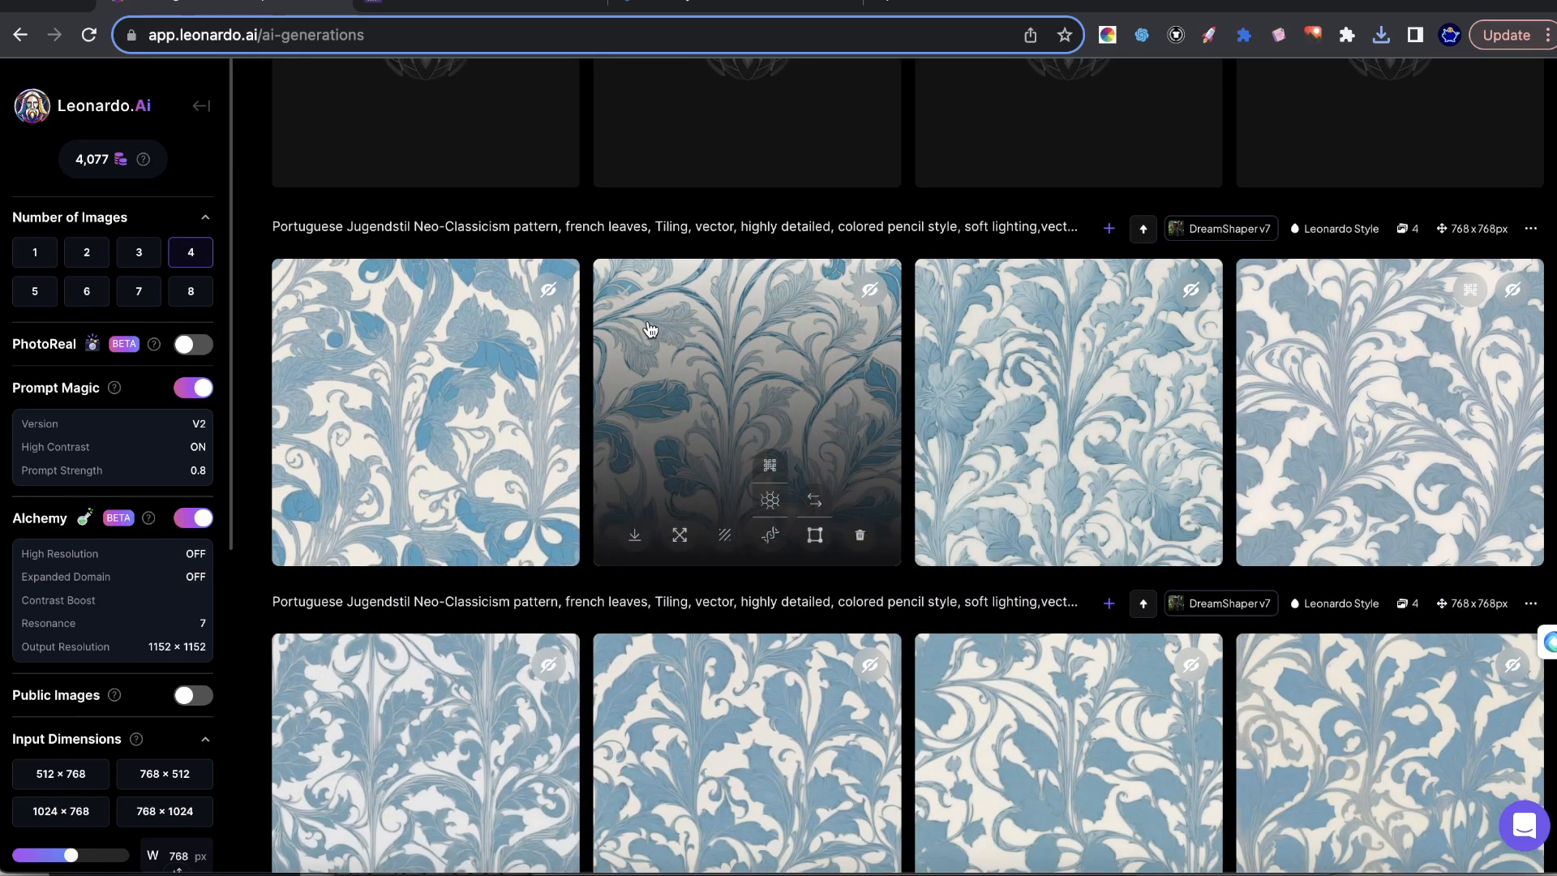
scroll(717, 328, up, 5)
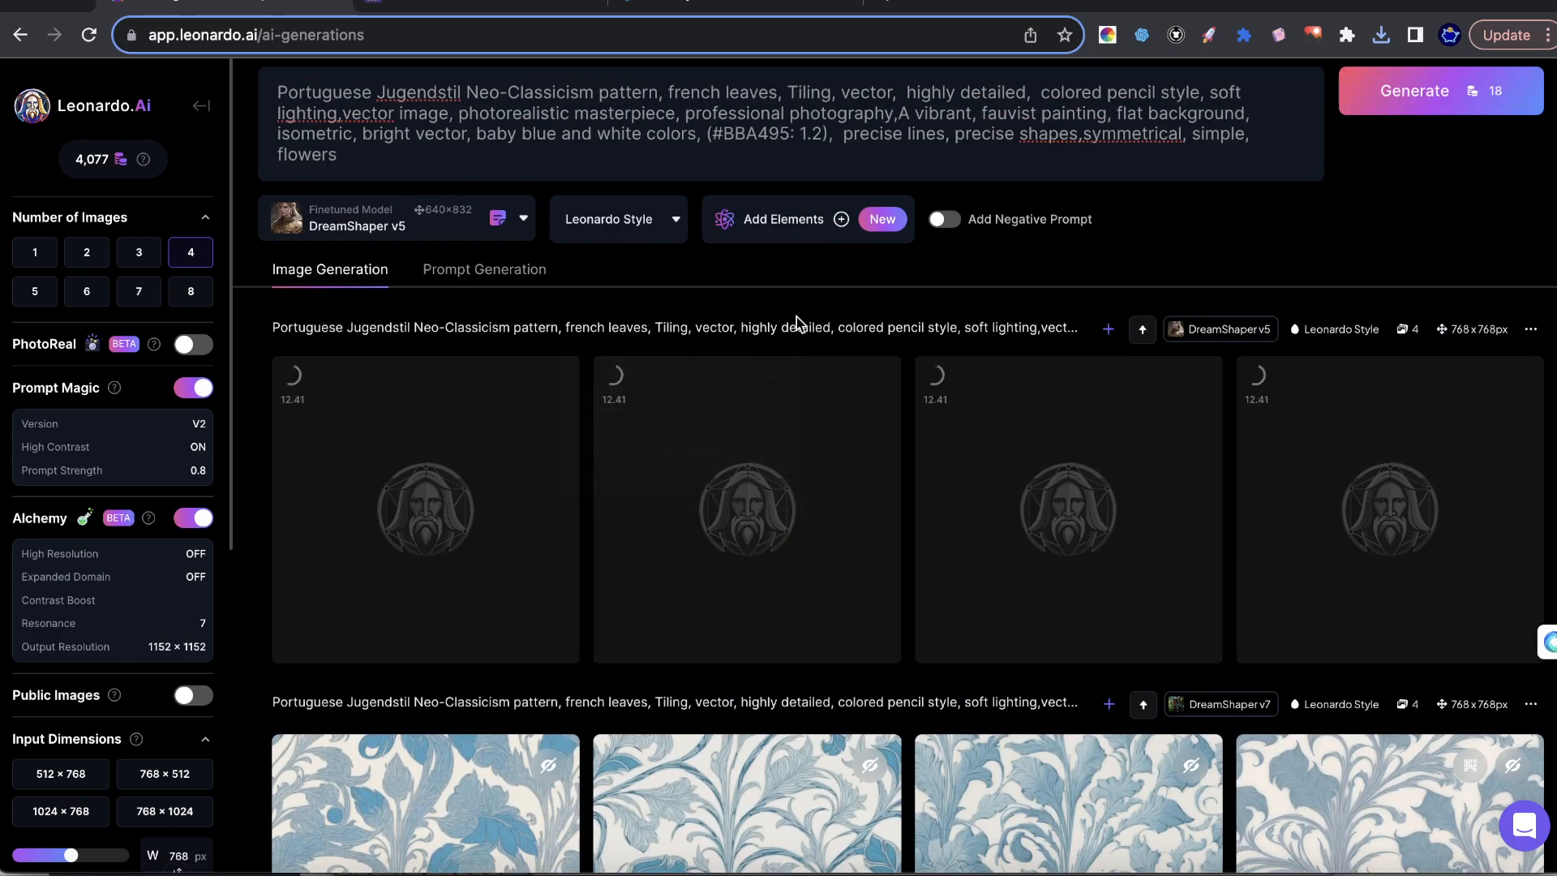
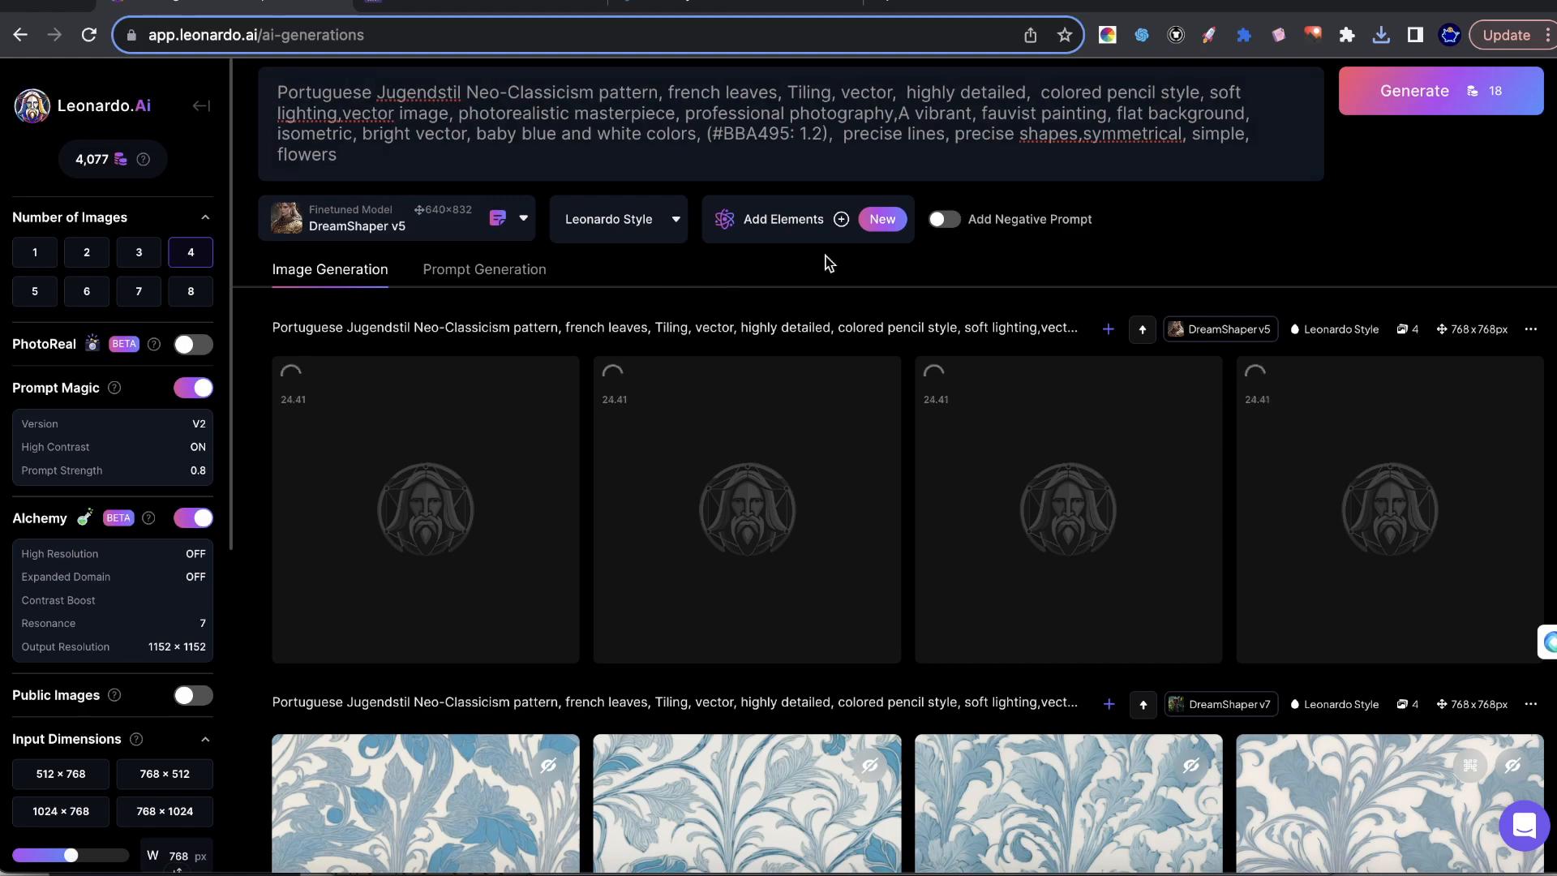
click(413, 231)
scroll(333, 583, down, 1)
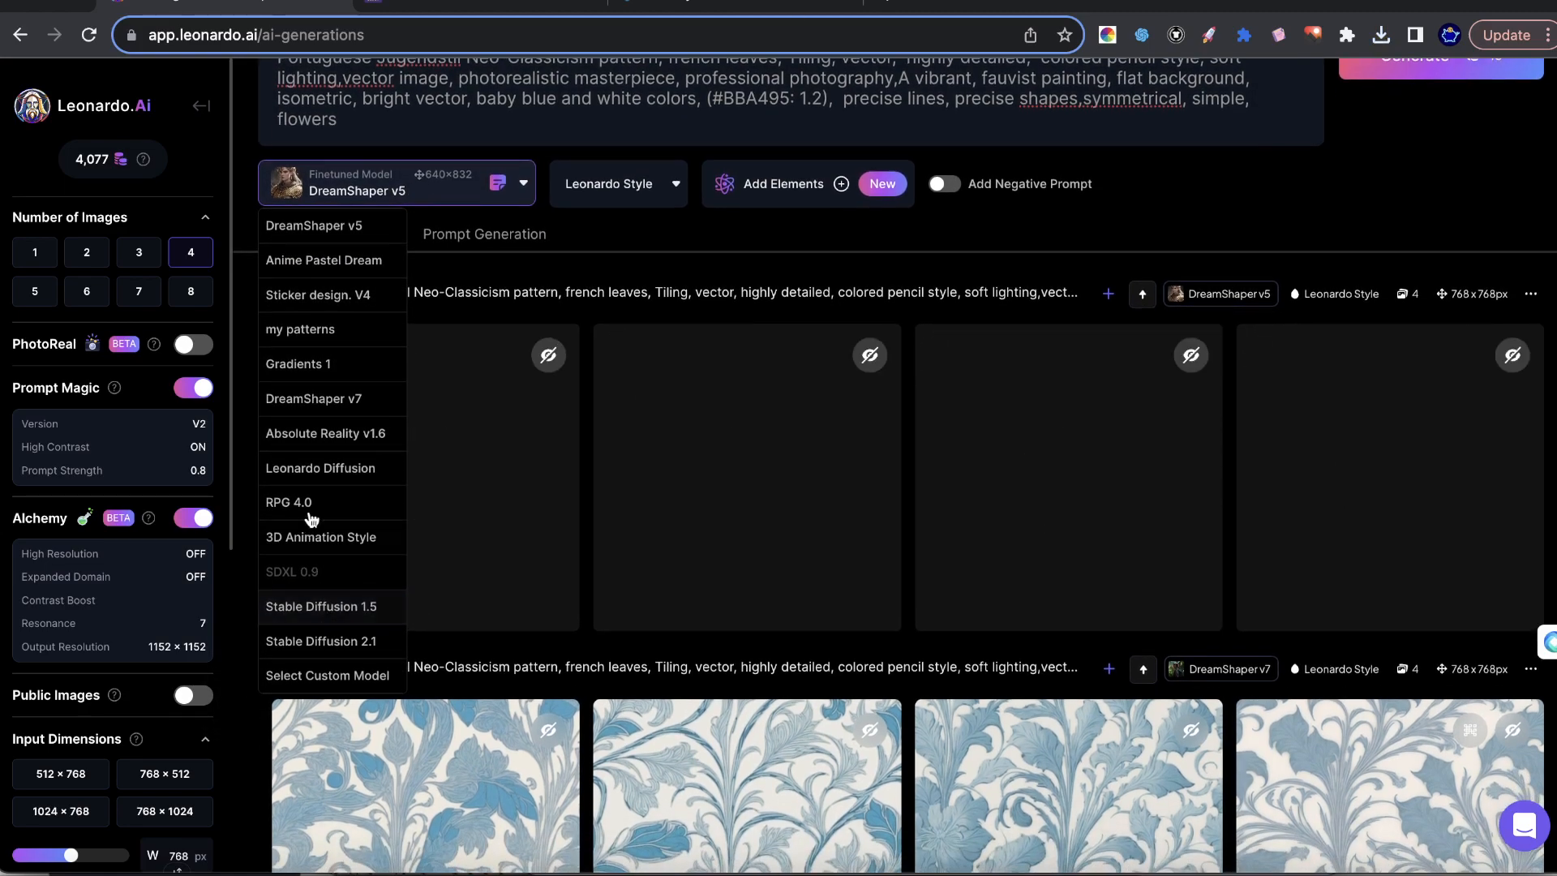
click(1325, 202)
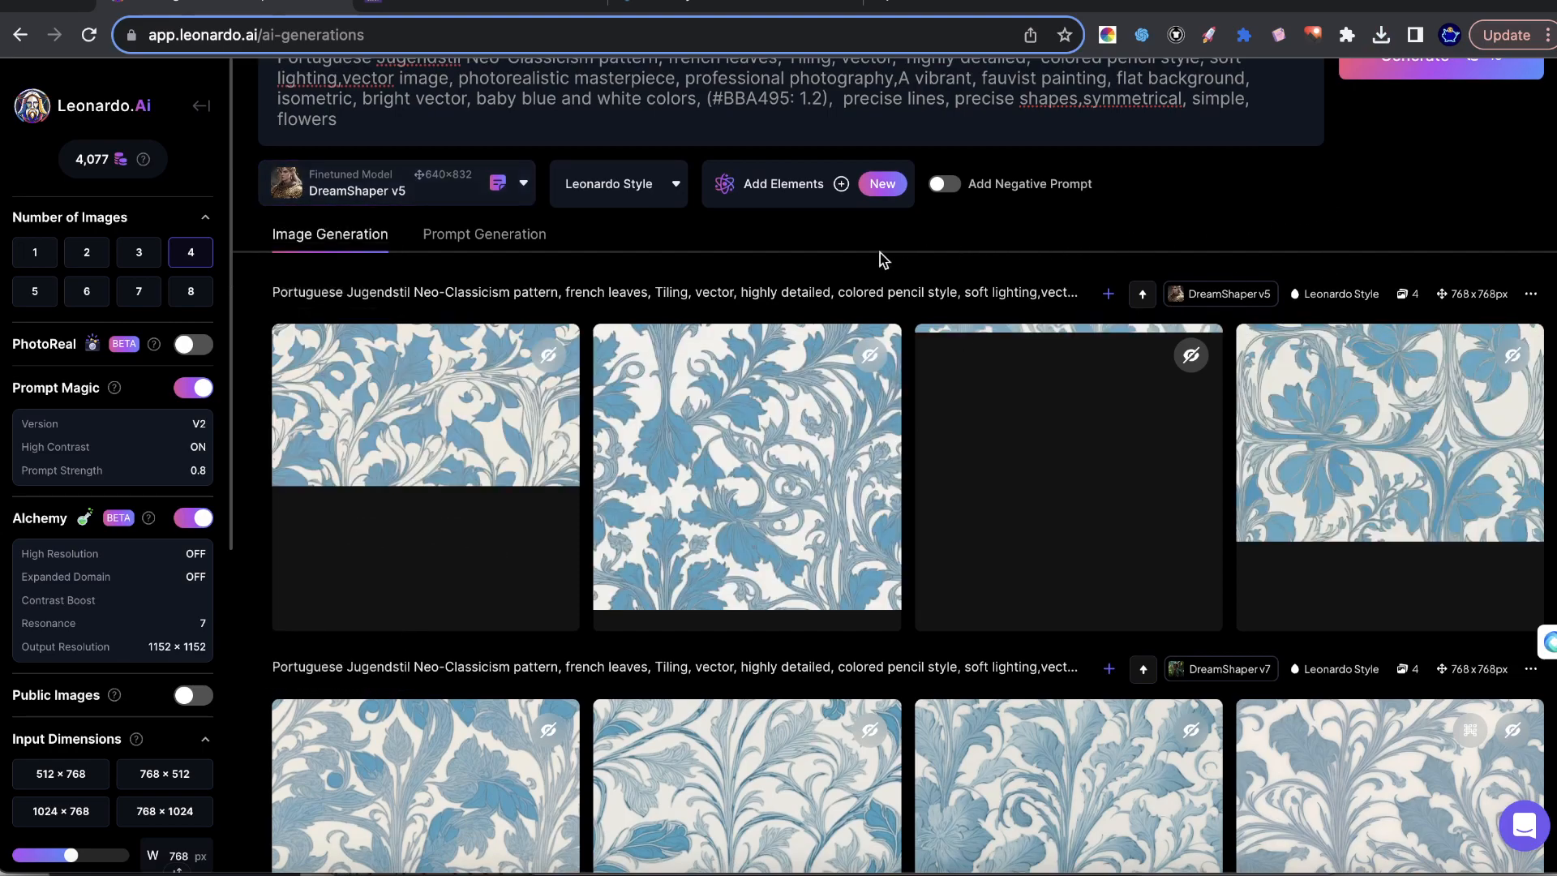
Preview the second DreamShaper v5 leaf pattern, close the preview and upscale that image.
scroll(1229, 266, down, 2)
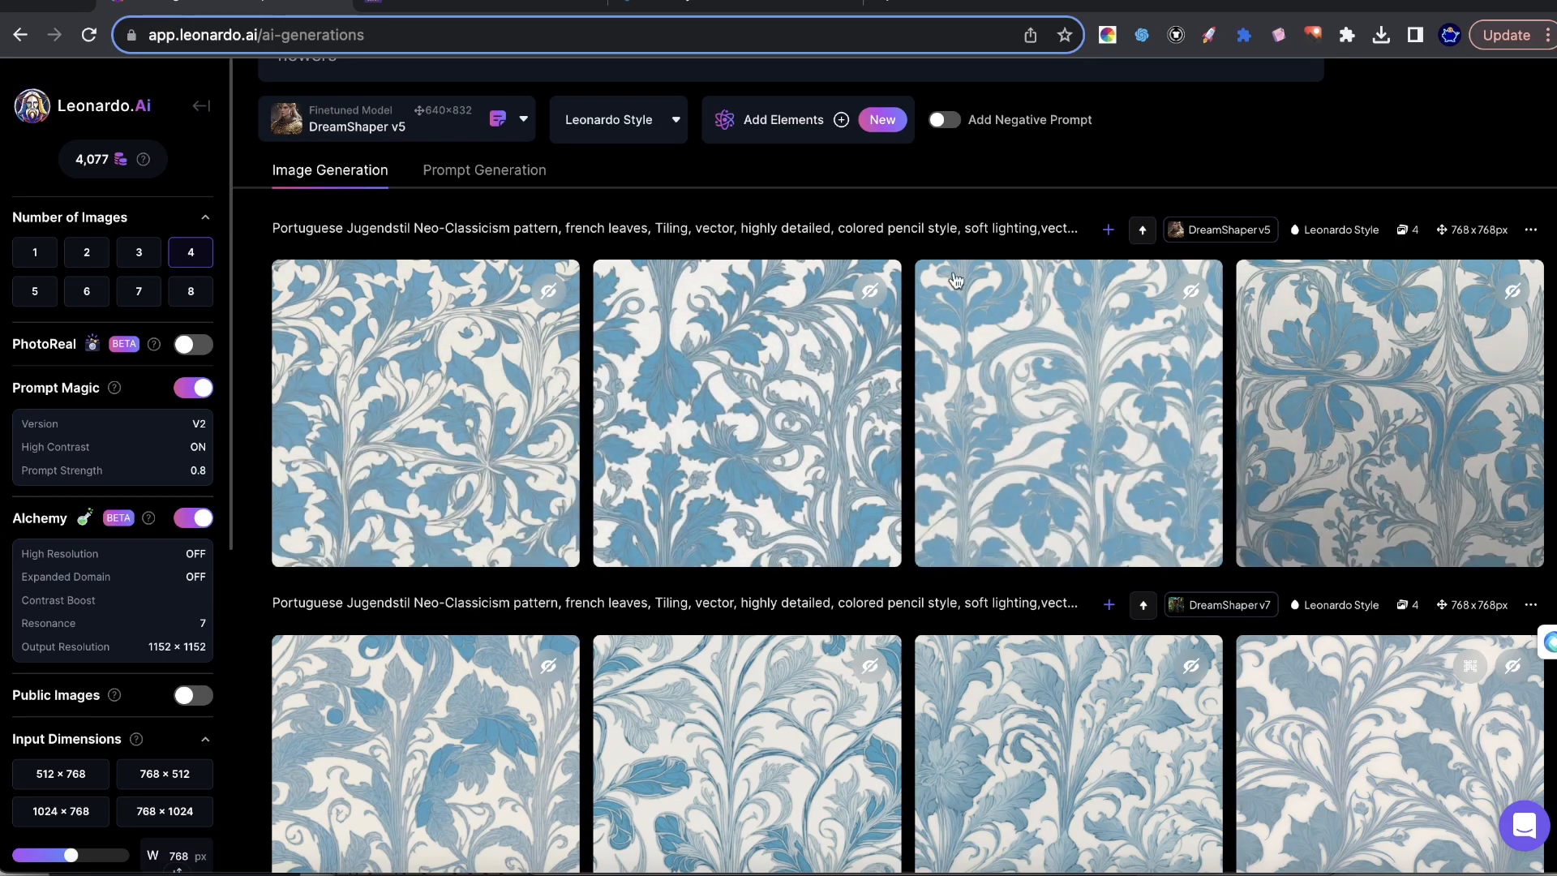
scroll(996, 585, down, 5)
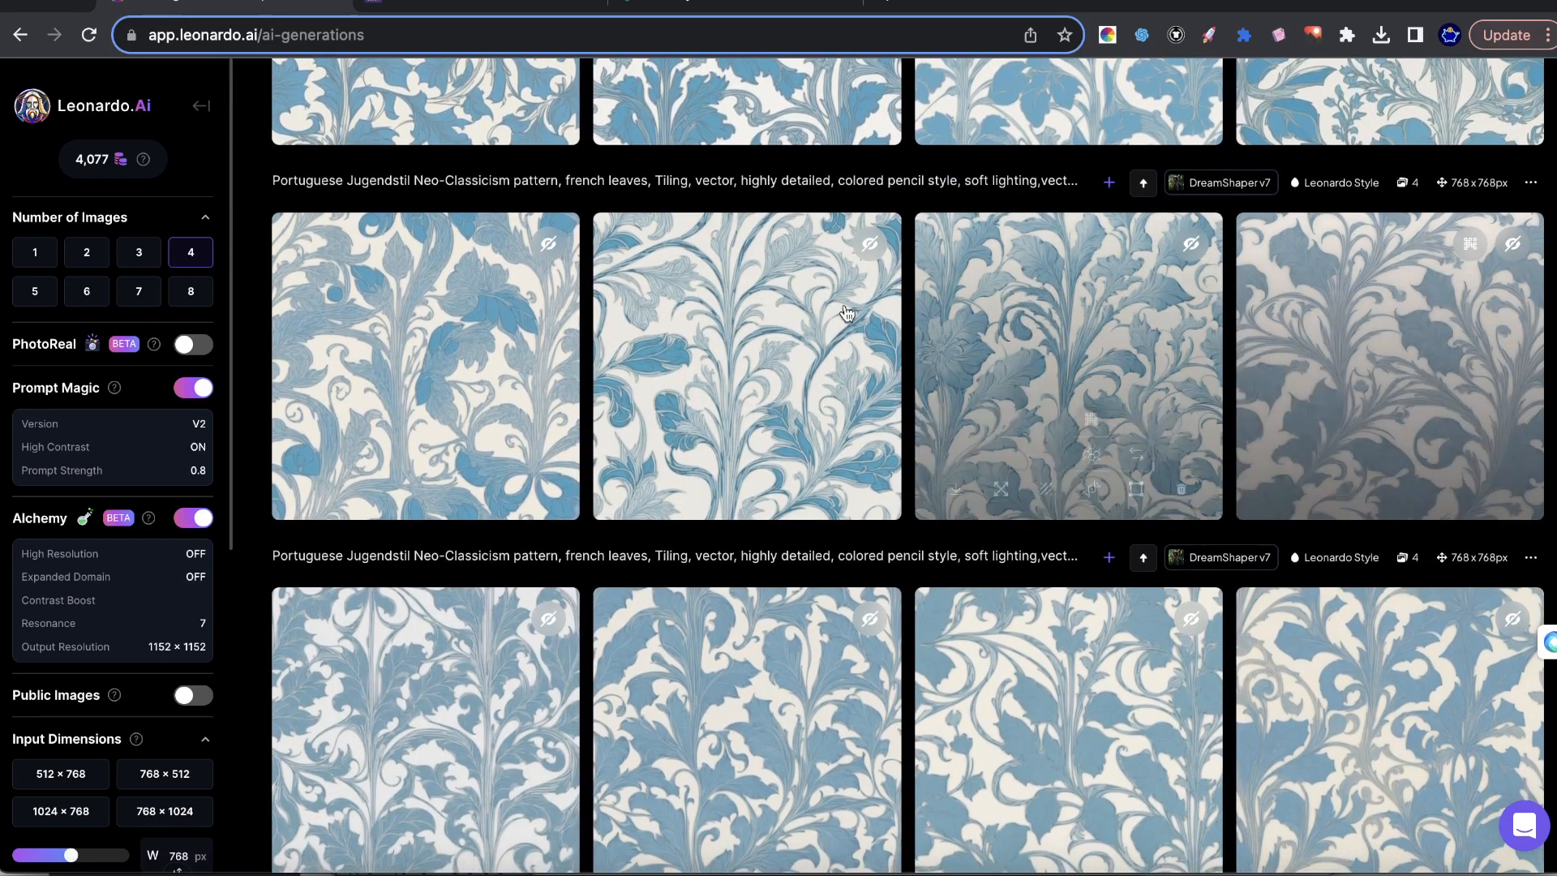
scroll(314, 212, up, 4)
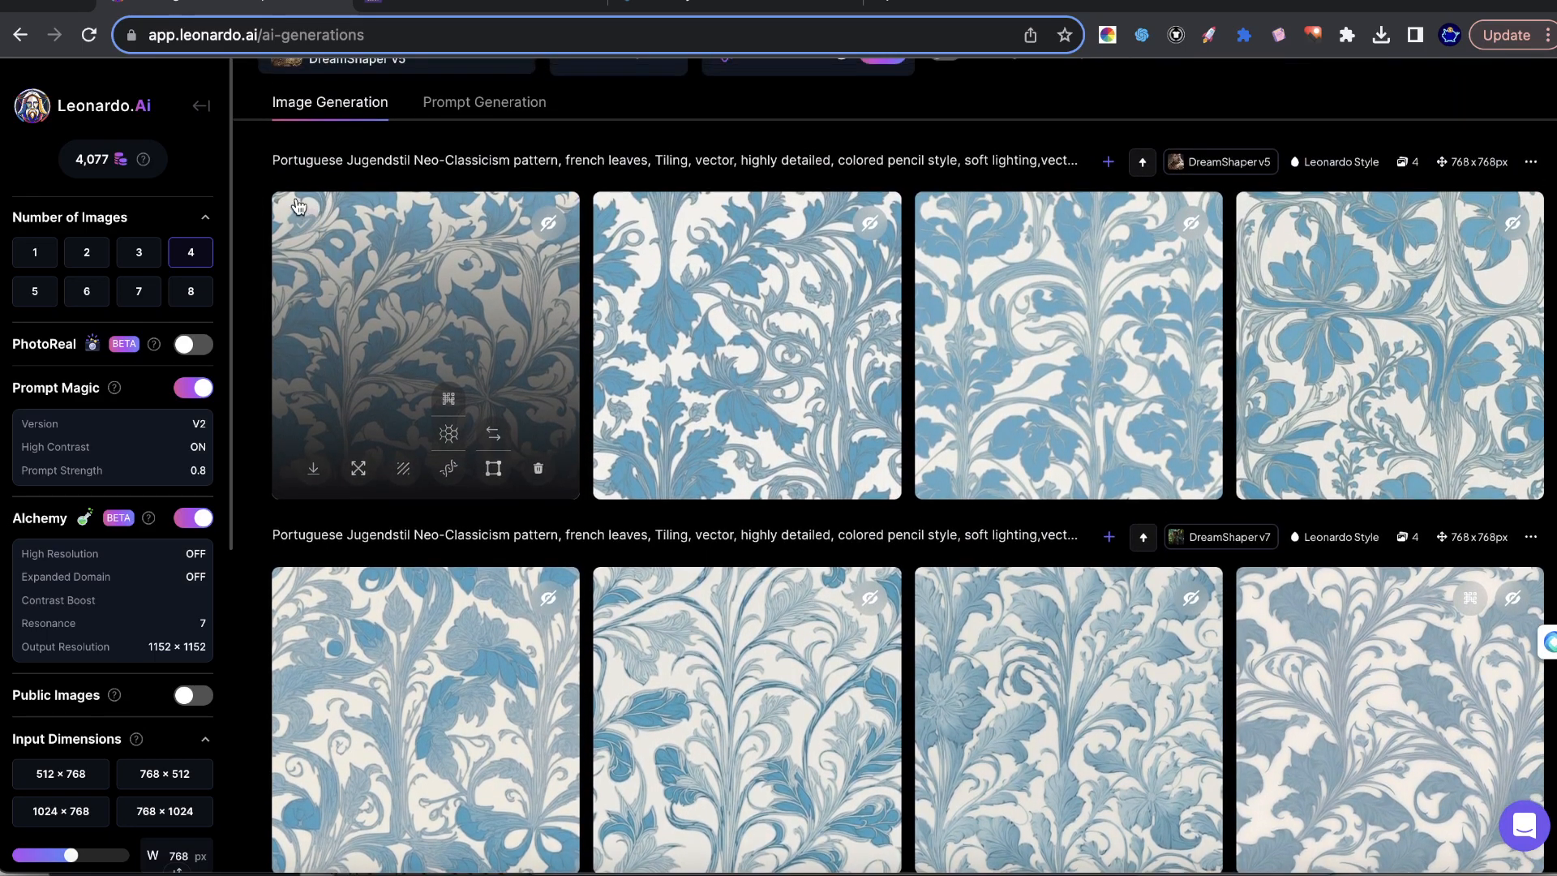
scroll(300, 200, down, 1)
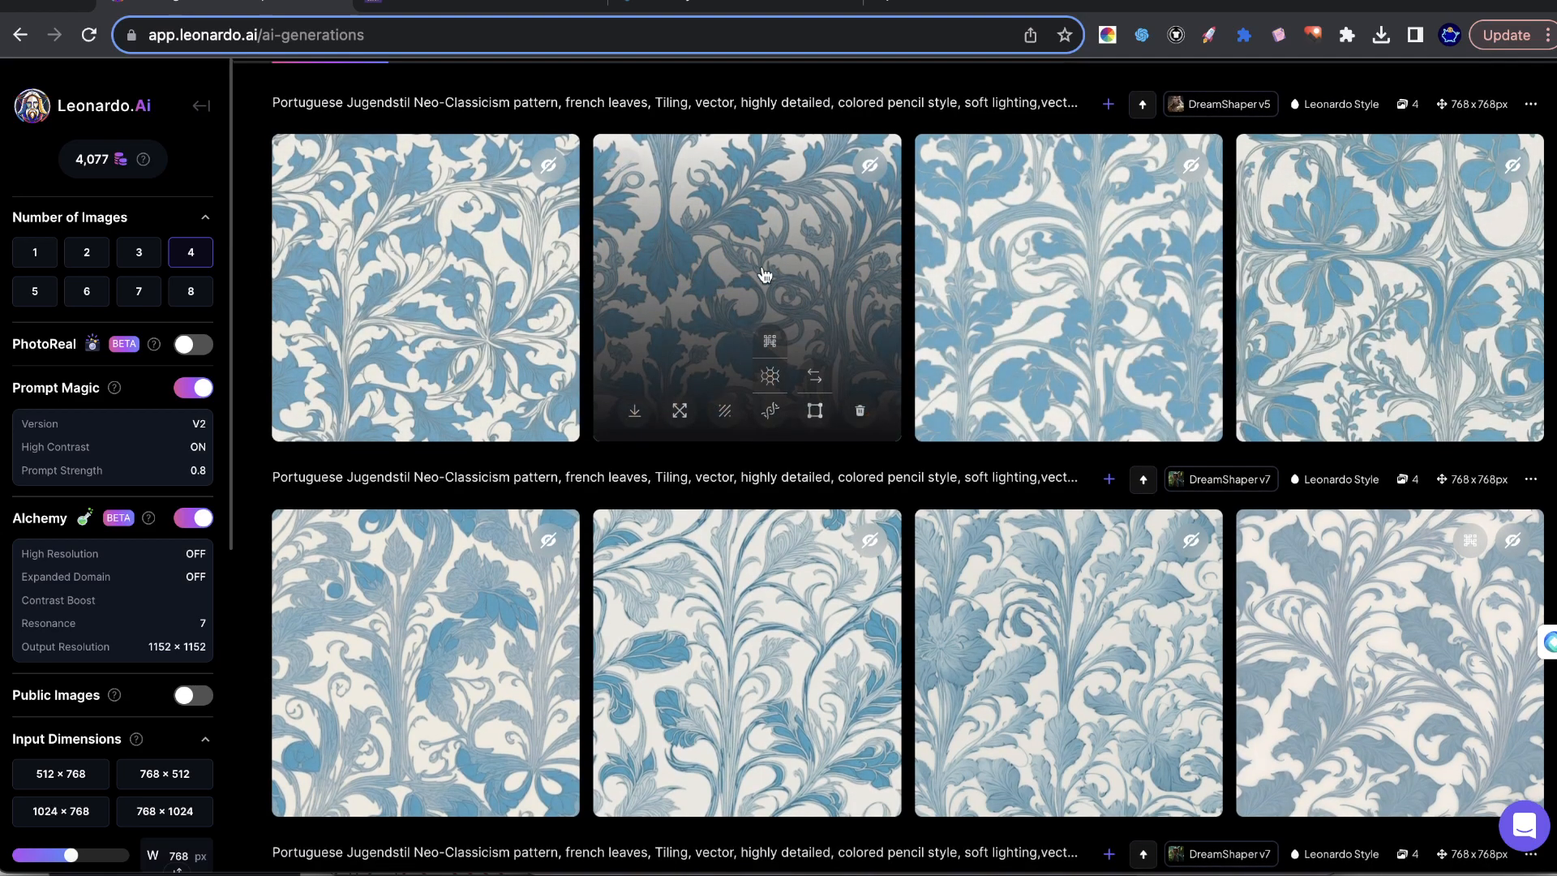
click(676, 238)
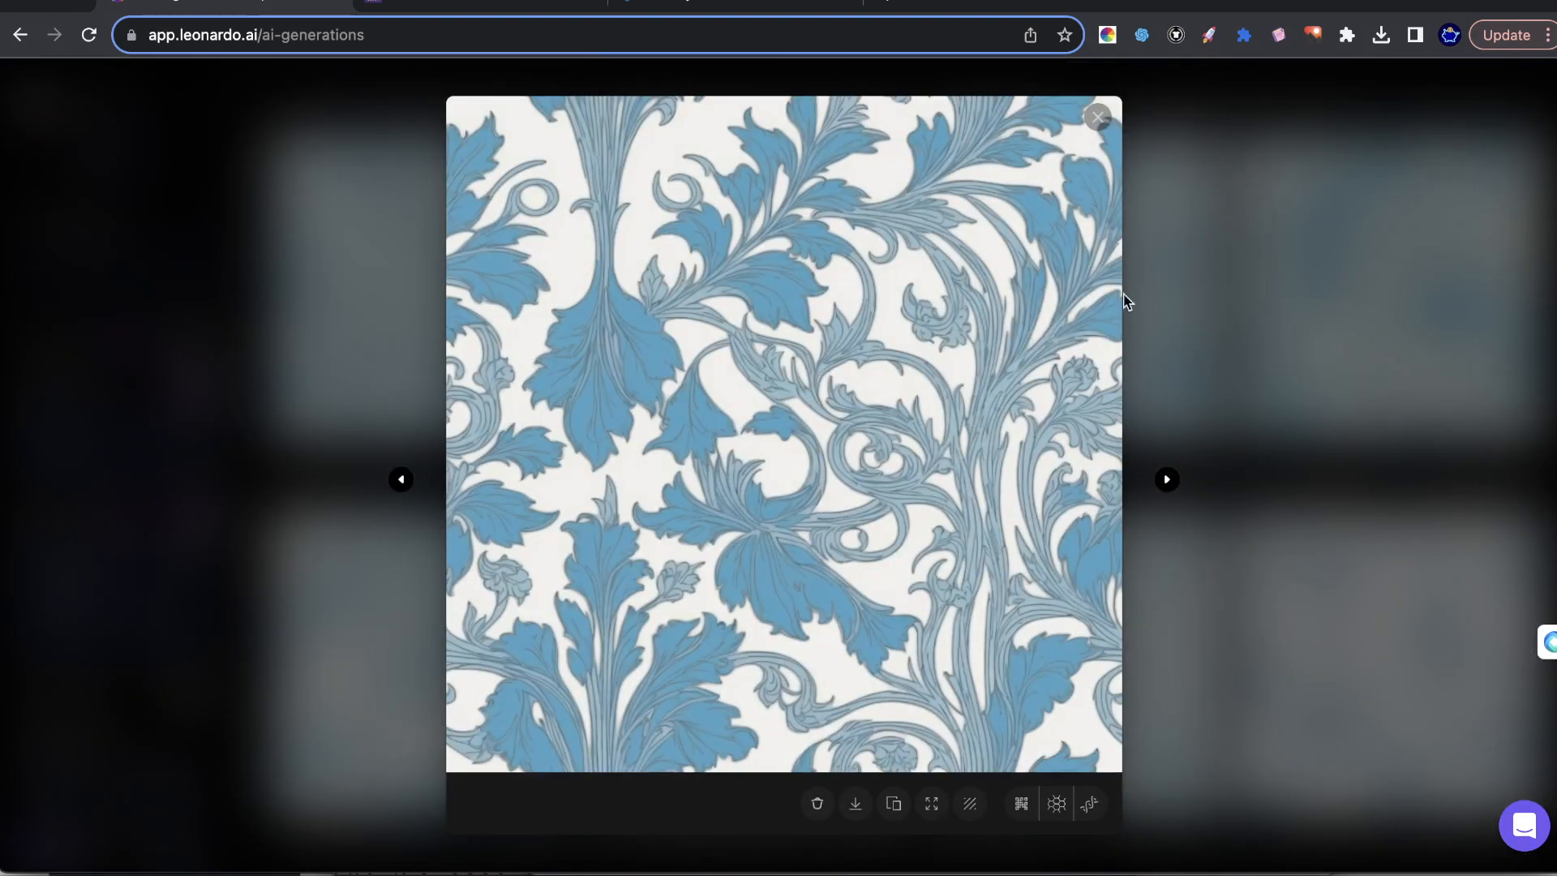
key(Escape)
click(770, 341)
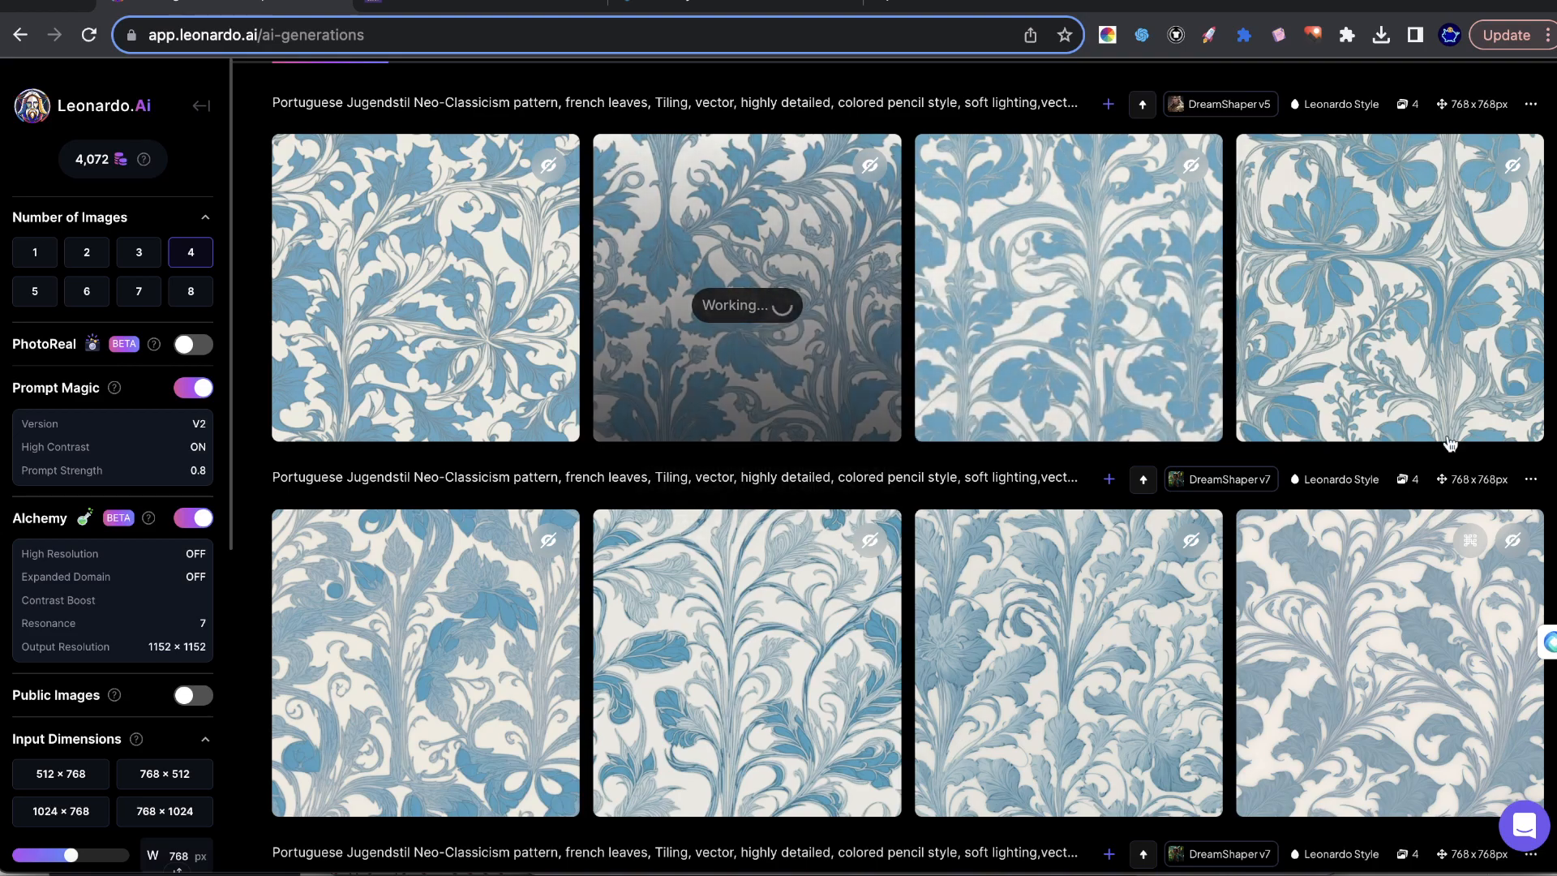
Change the finetuned model to Leonardo Diffusion and generate four images with the same prompt.
scroll(522, 224, up, 4)
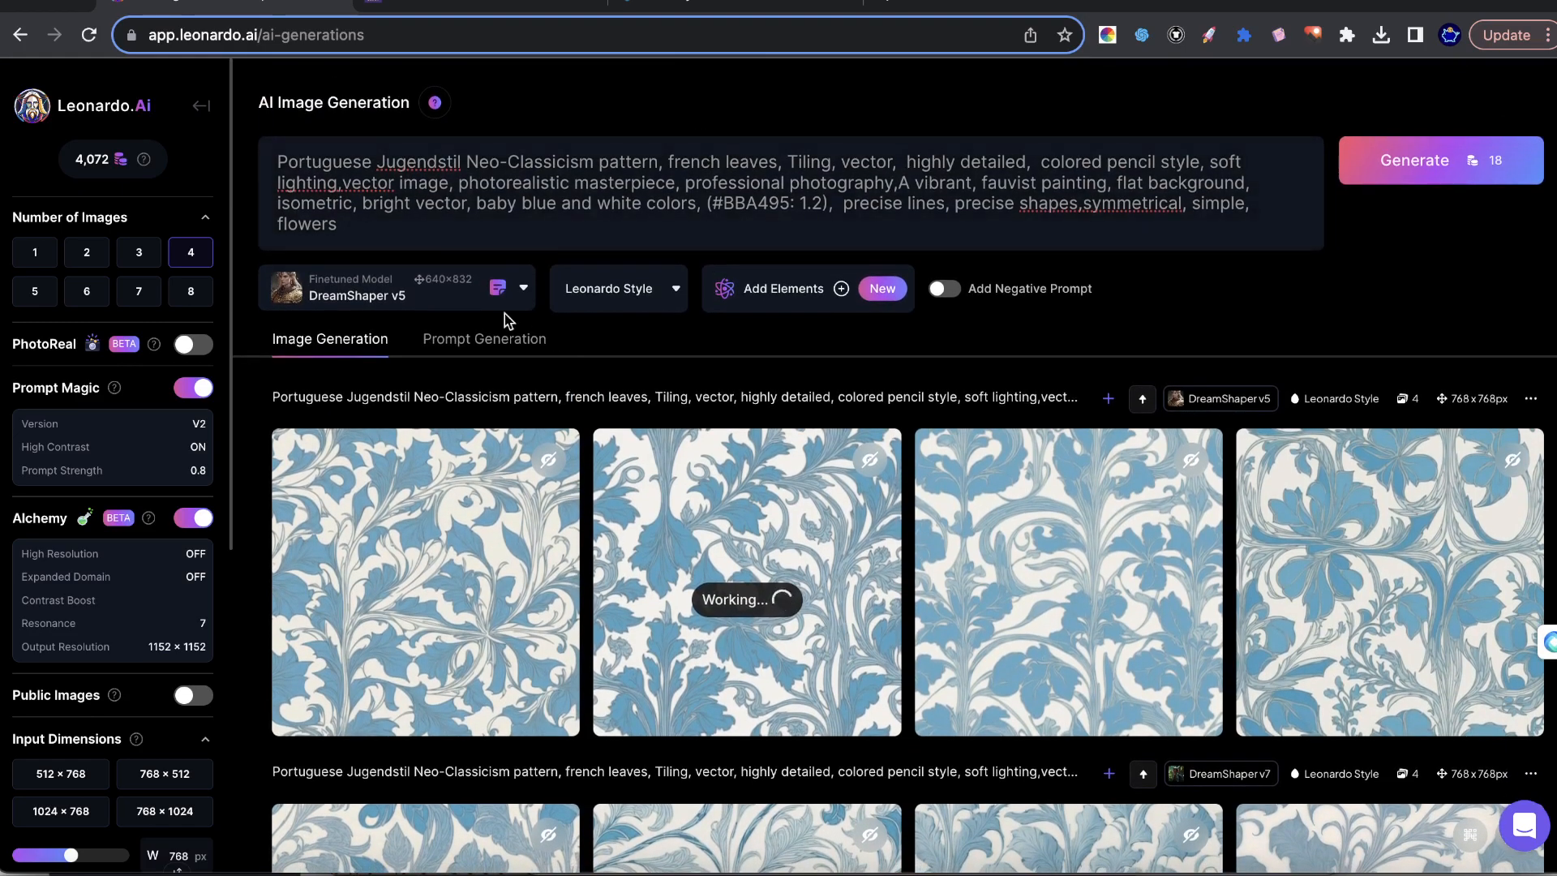
click(523, 288)
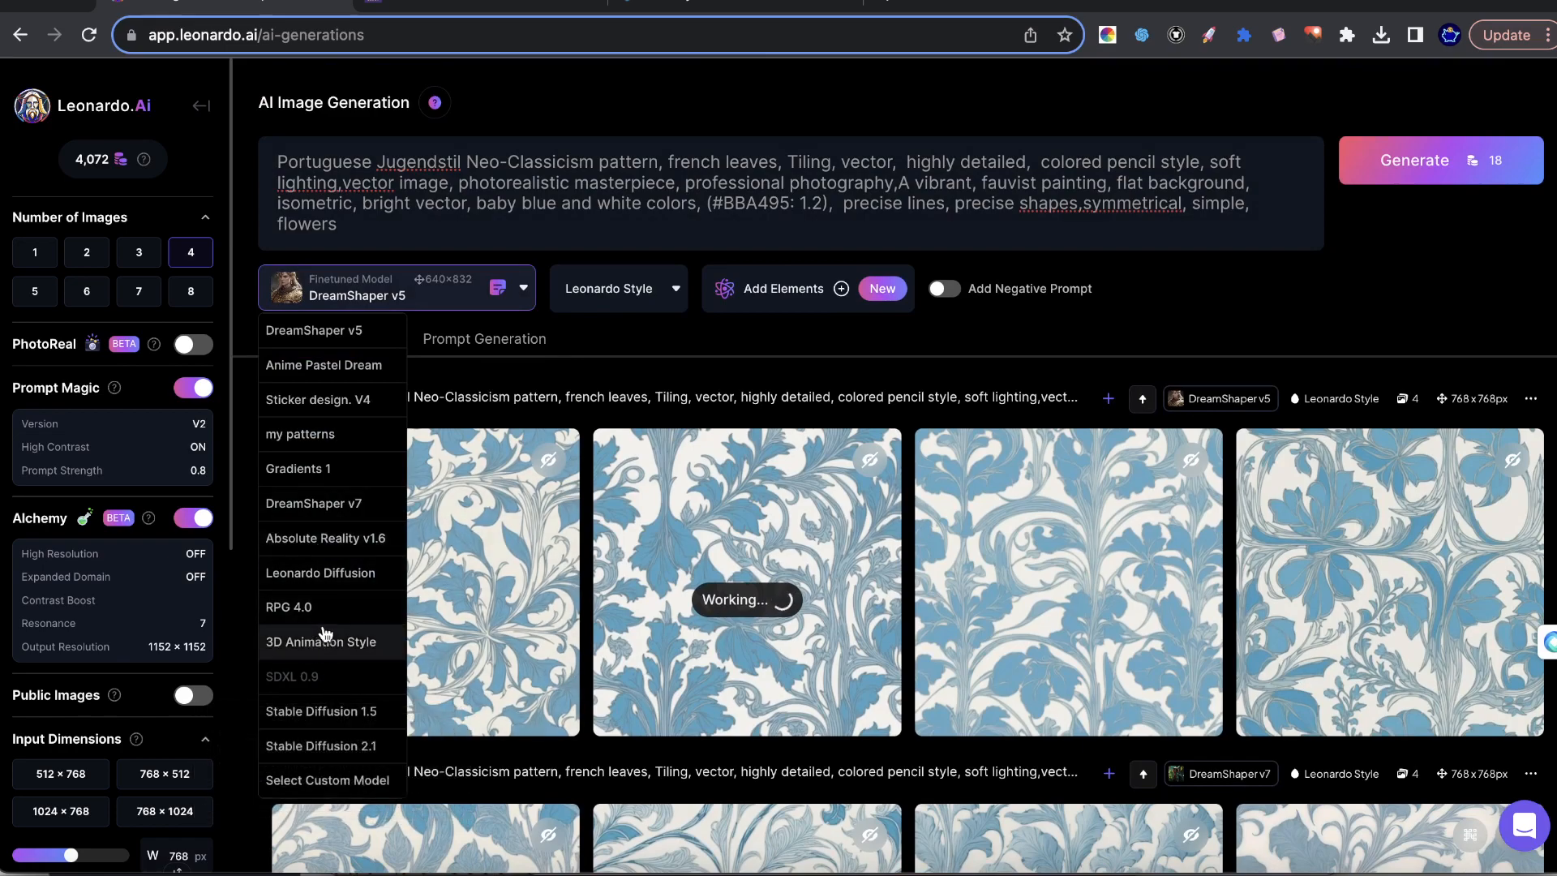
click(320, 573)
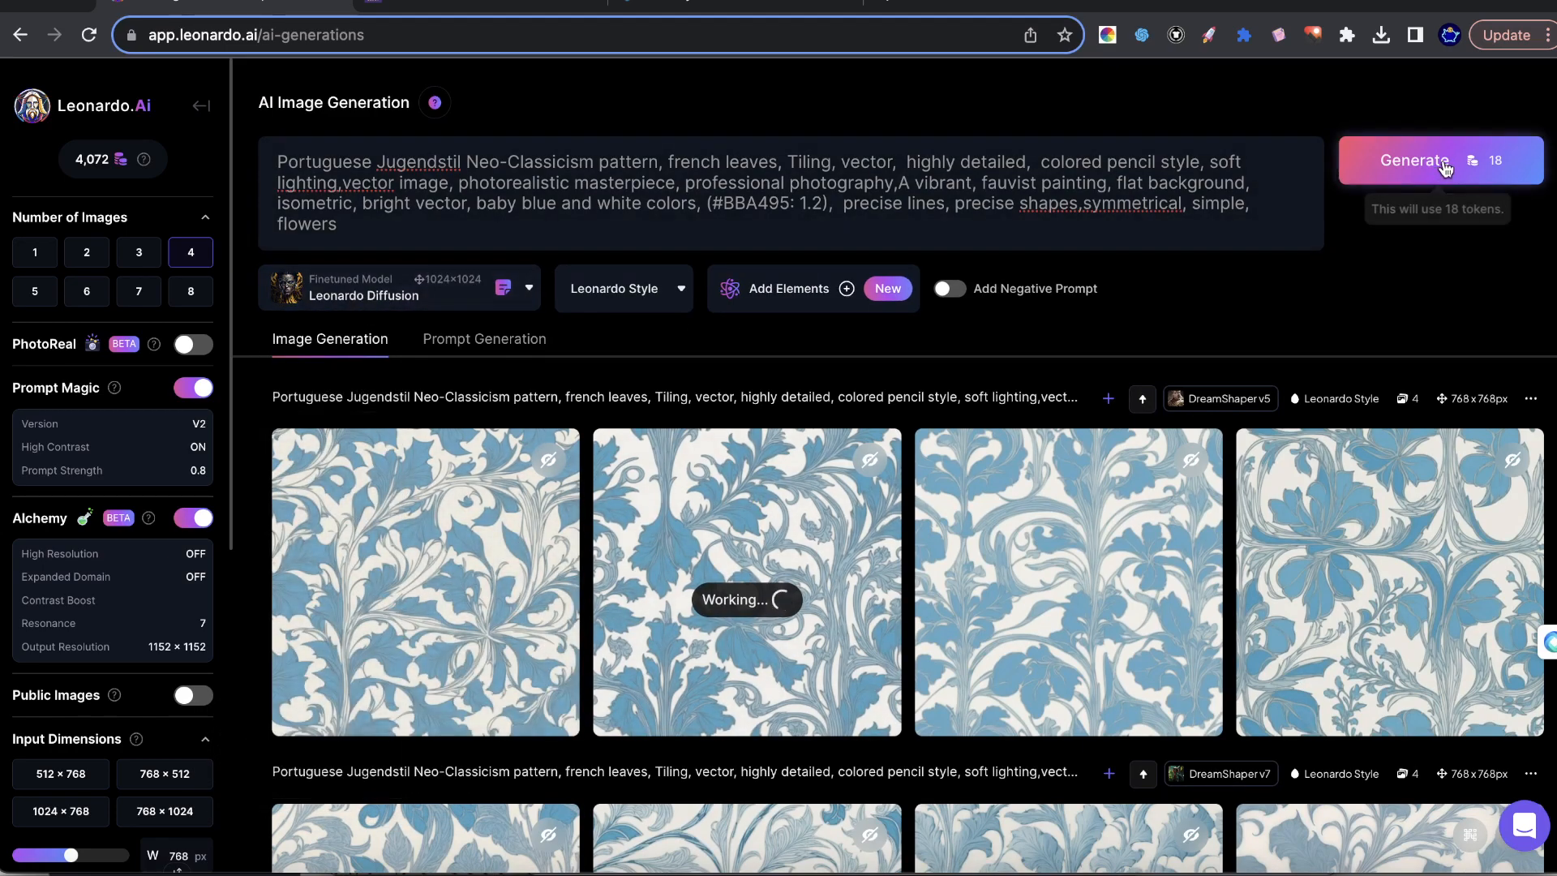
click(1445, 166)
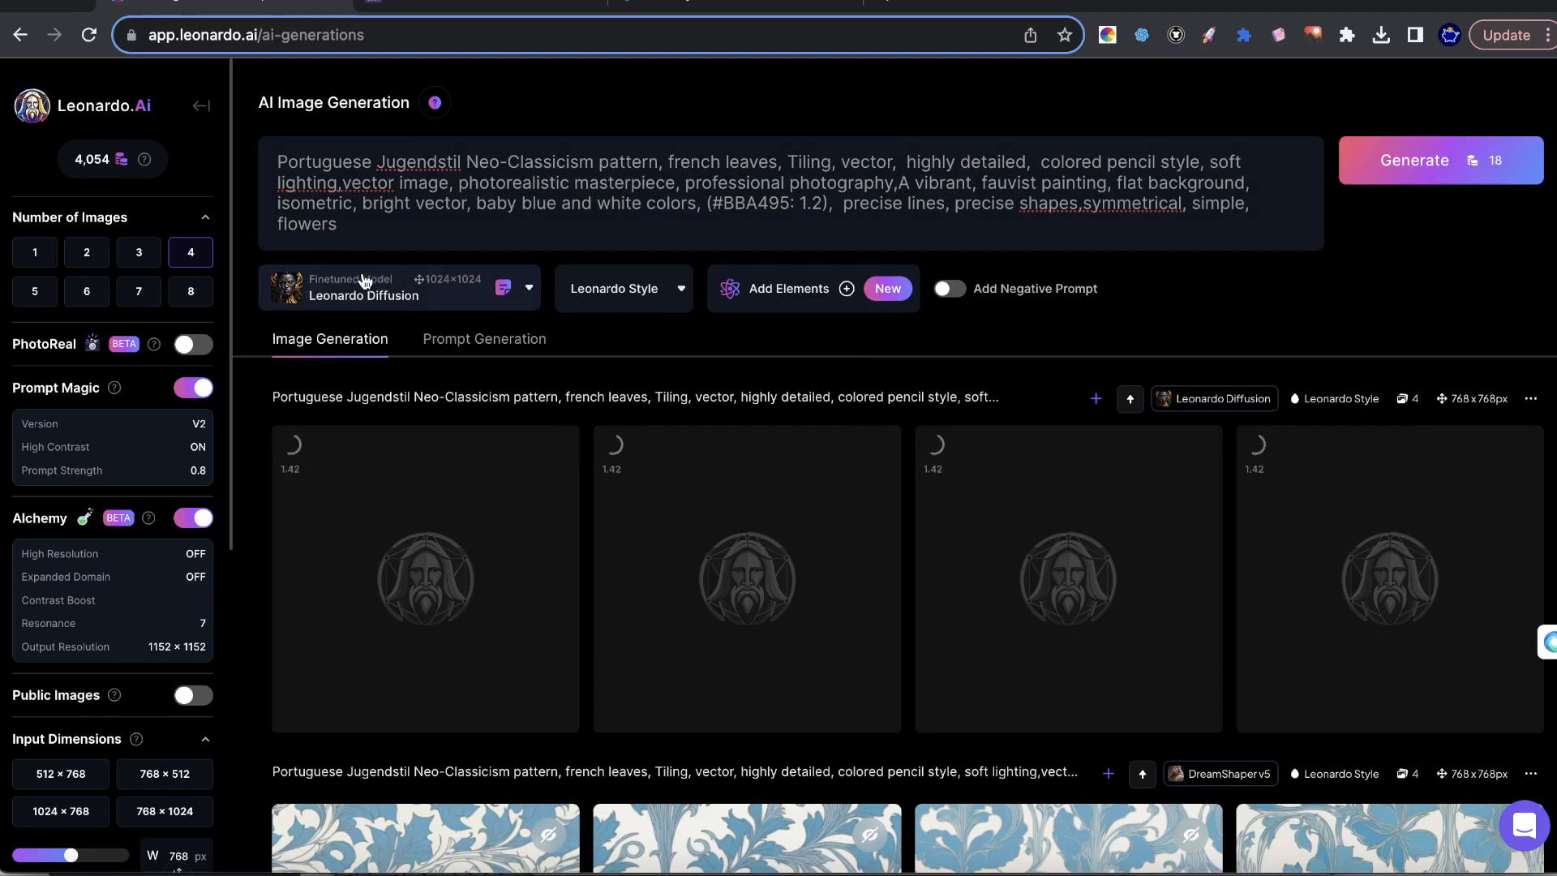
Choose DreamShaper v6 from the platform's custom models and generate four images with the same prompt.
click(413, 276)
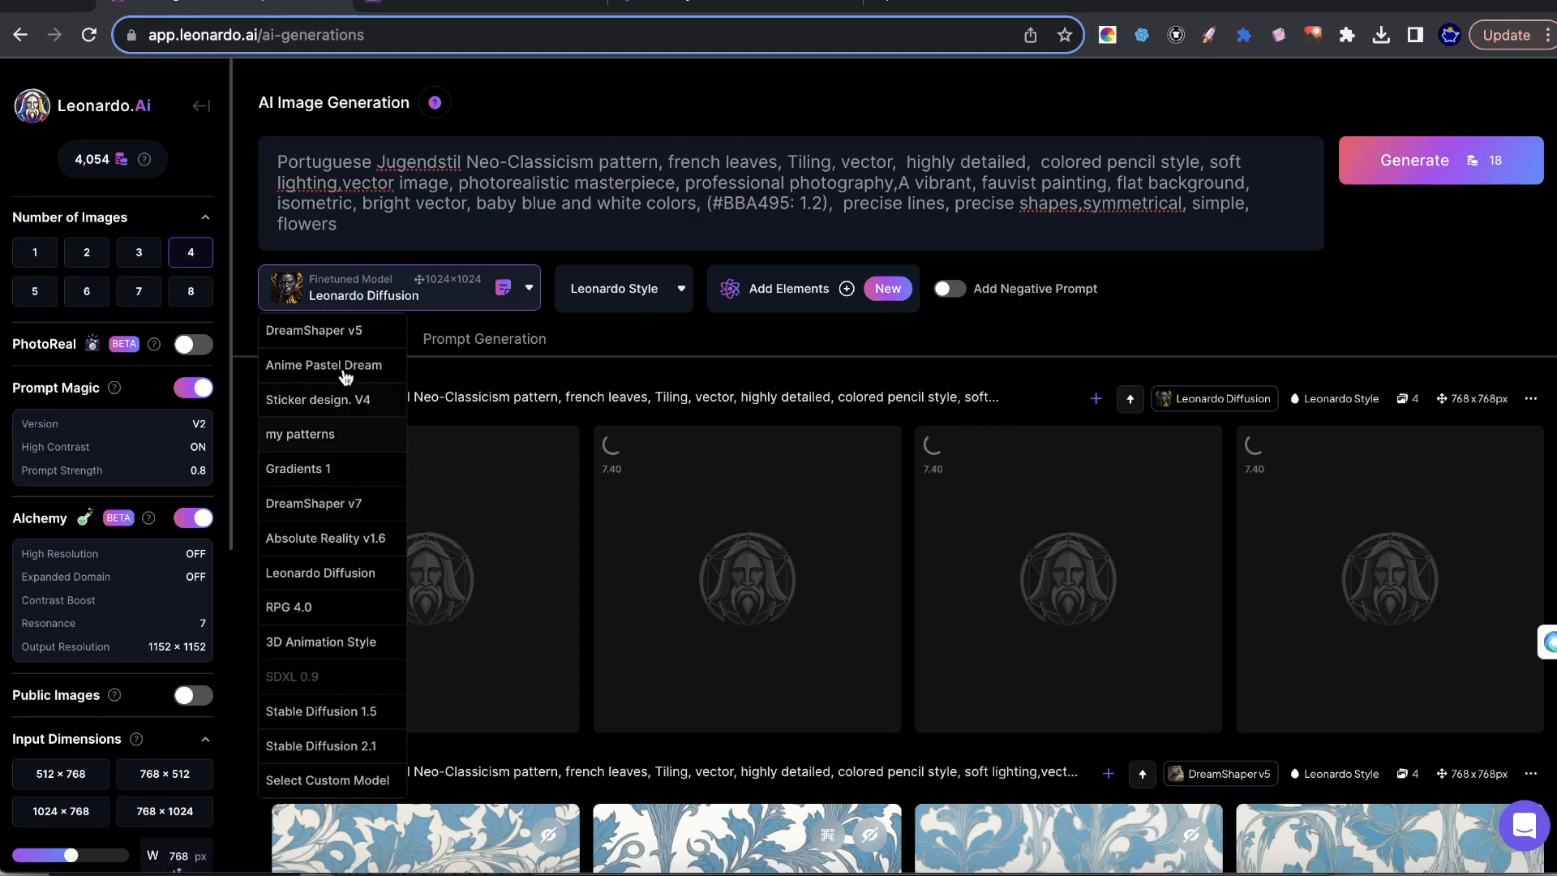
click(296, 780)
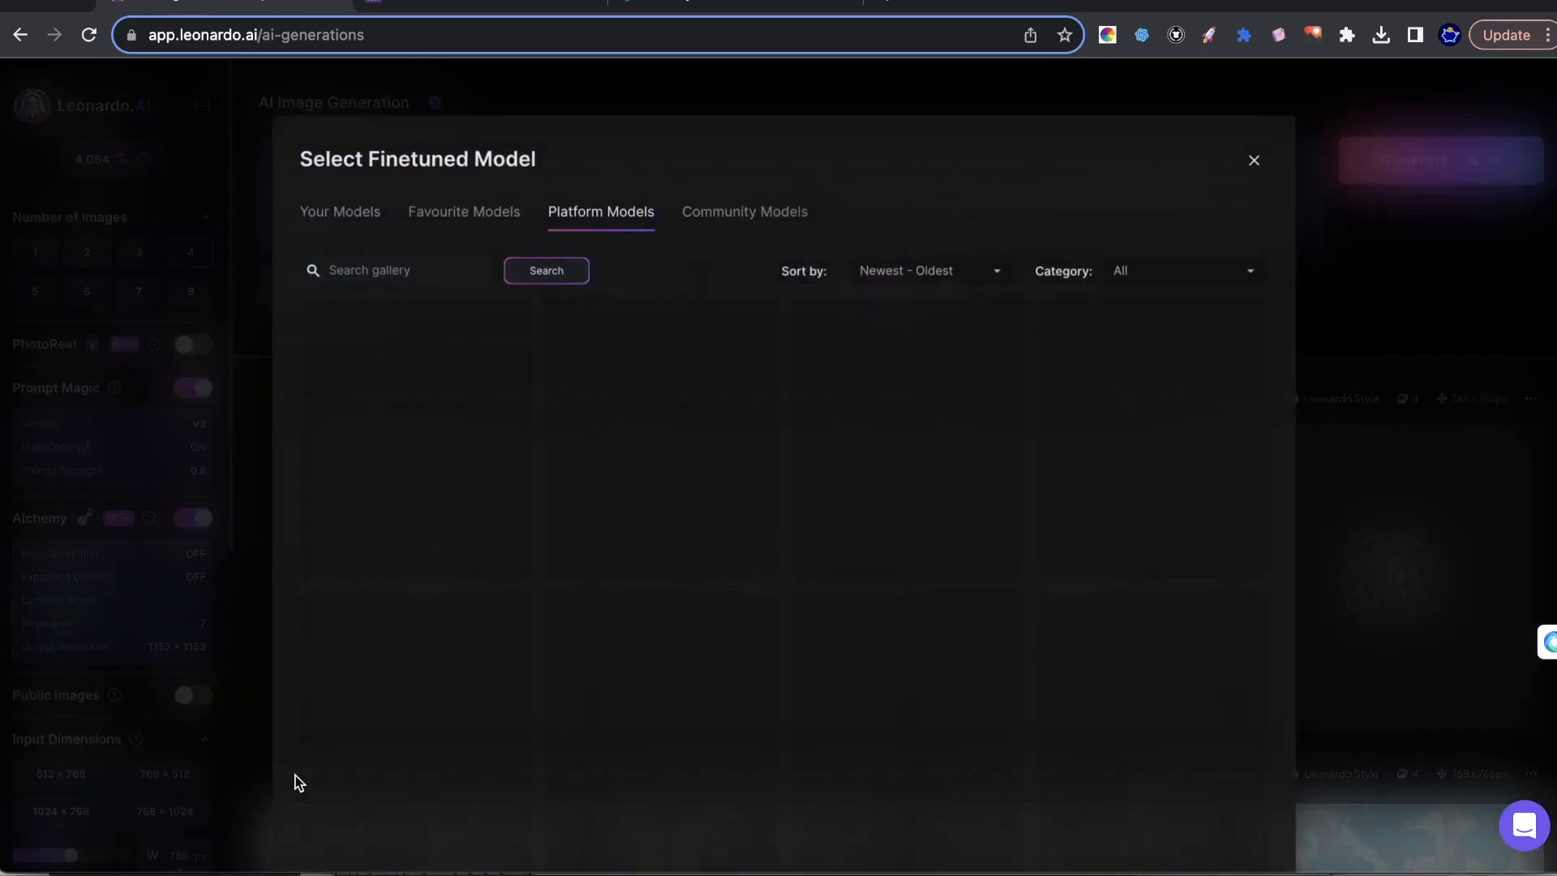
scroll(1122, 466, down, 2)
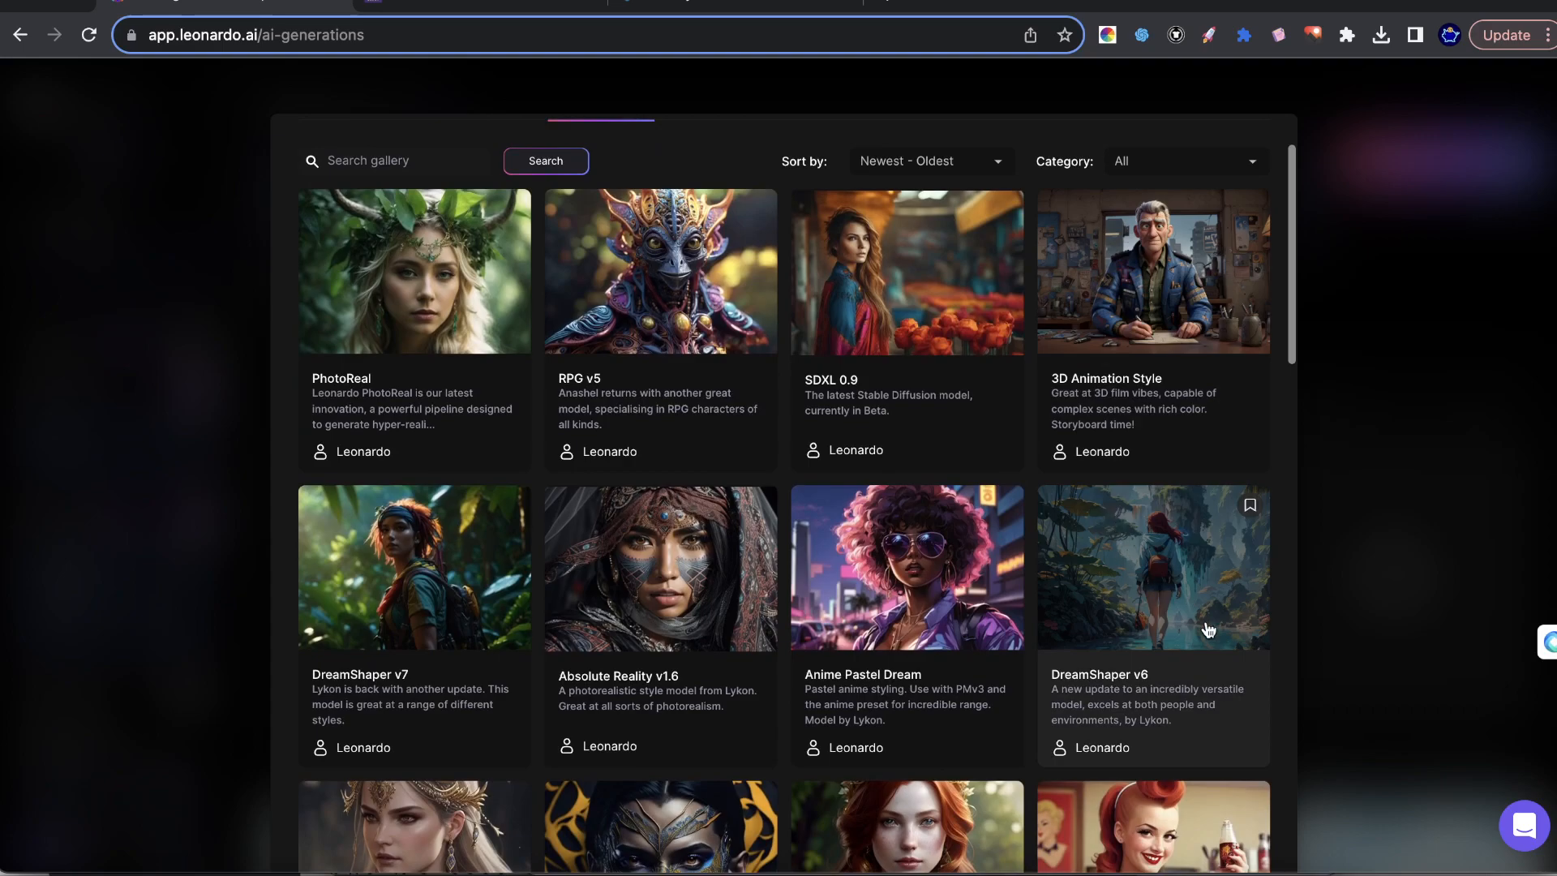
scroll(1149, 589, down, 5)
scroll(1131, 620, down, 1)
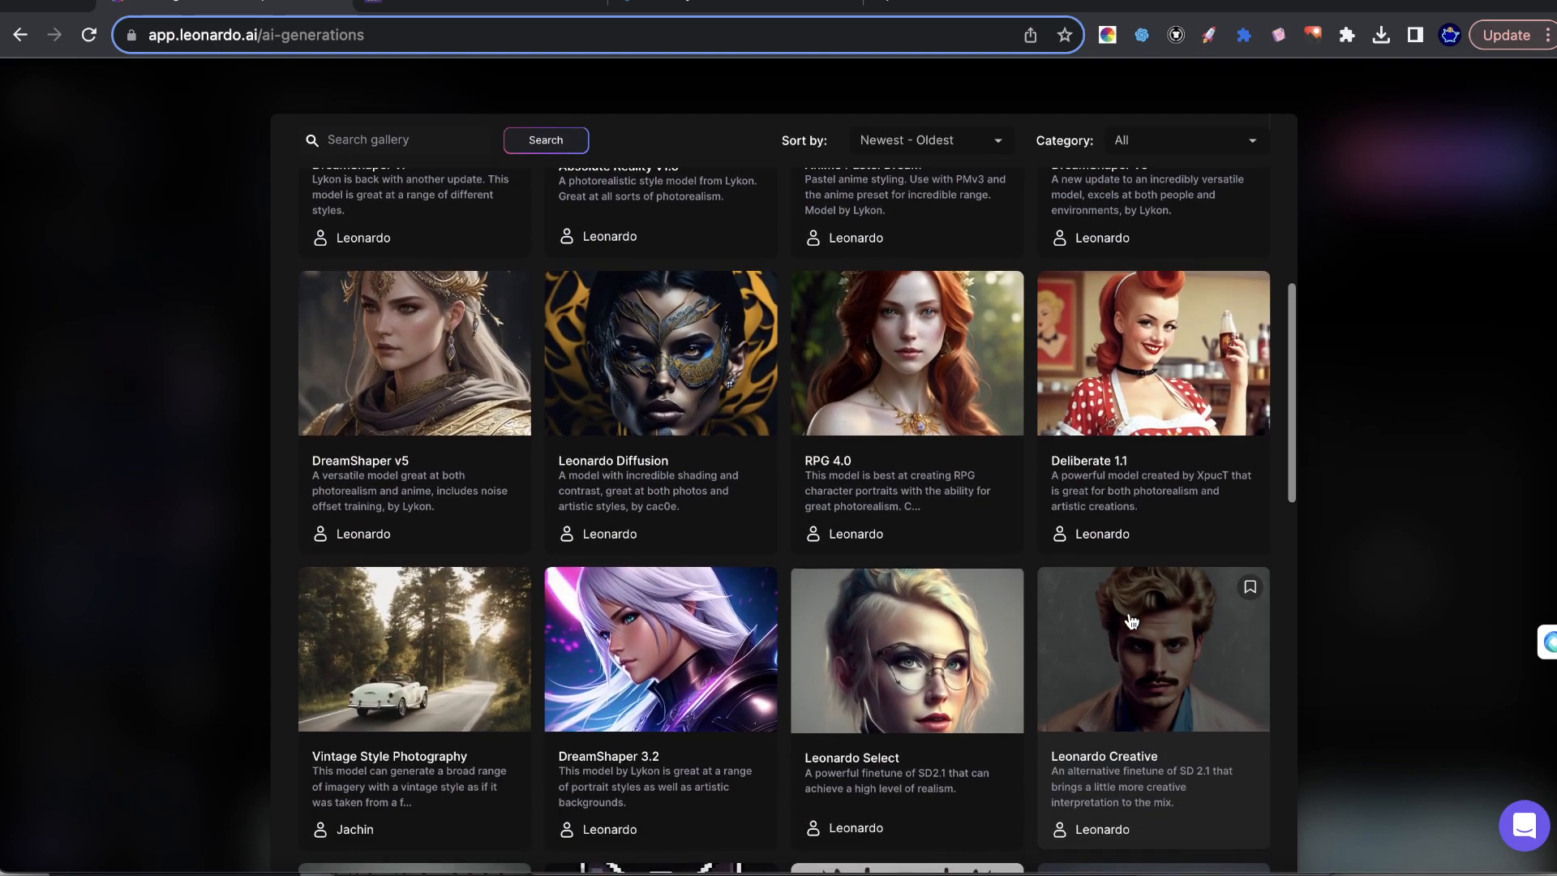
scroll(1078, 454, up, 3)
click(1096, 431)
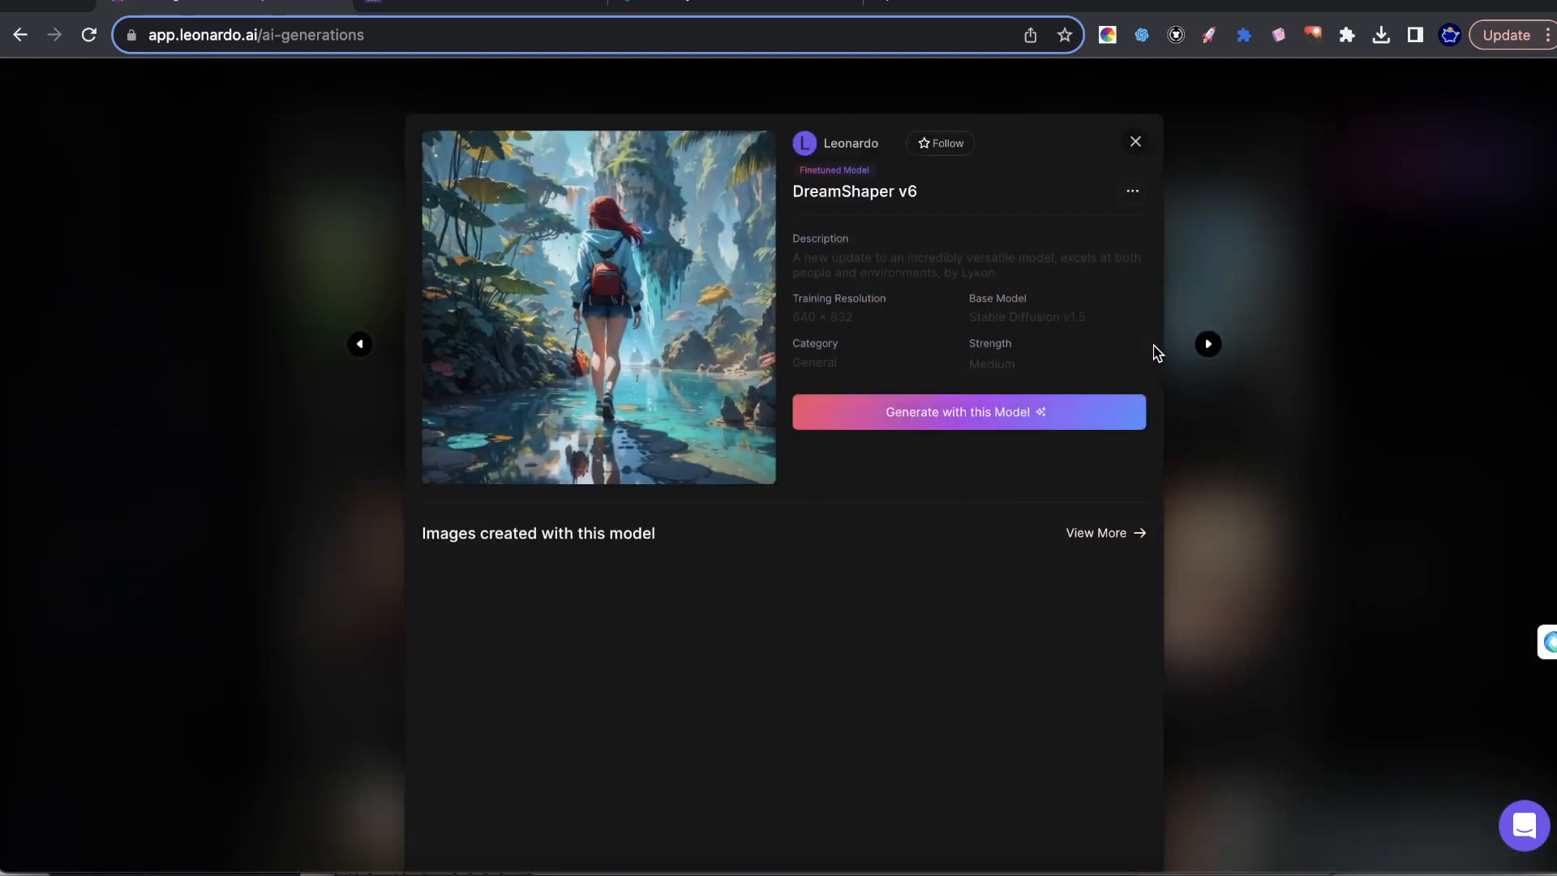
click(871, 406)
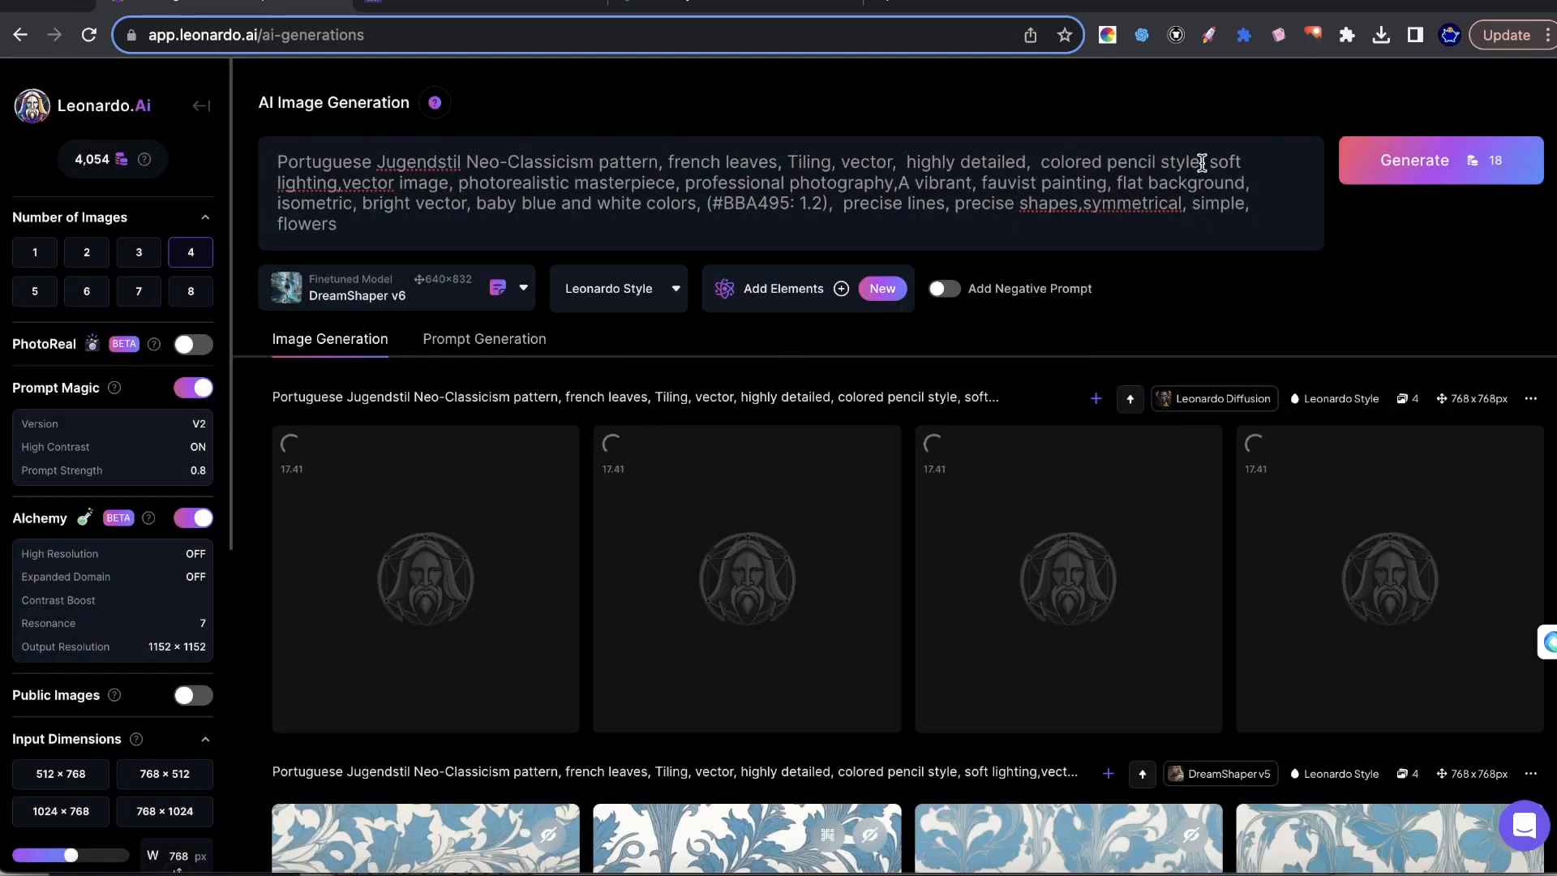
click(1350, 164)
Look through the pattern batches generated with the different models and compare their results.
scroll(1370, 502, down, 10)
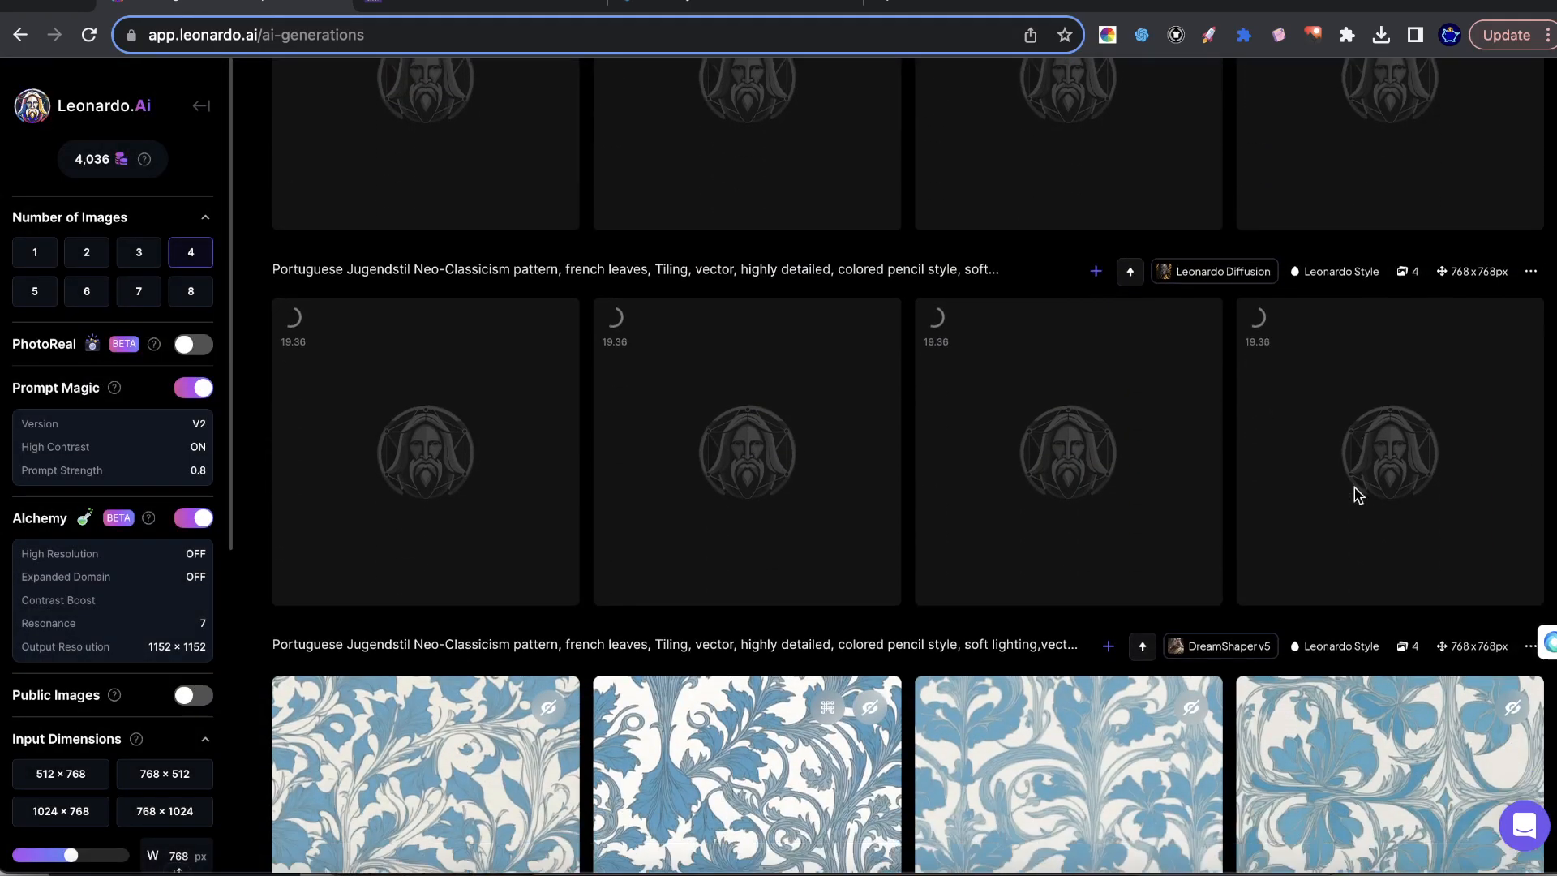
scroll(1213, 419, down, 6)
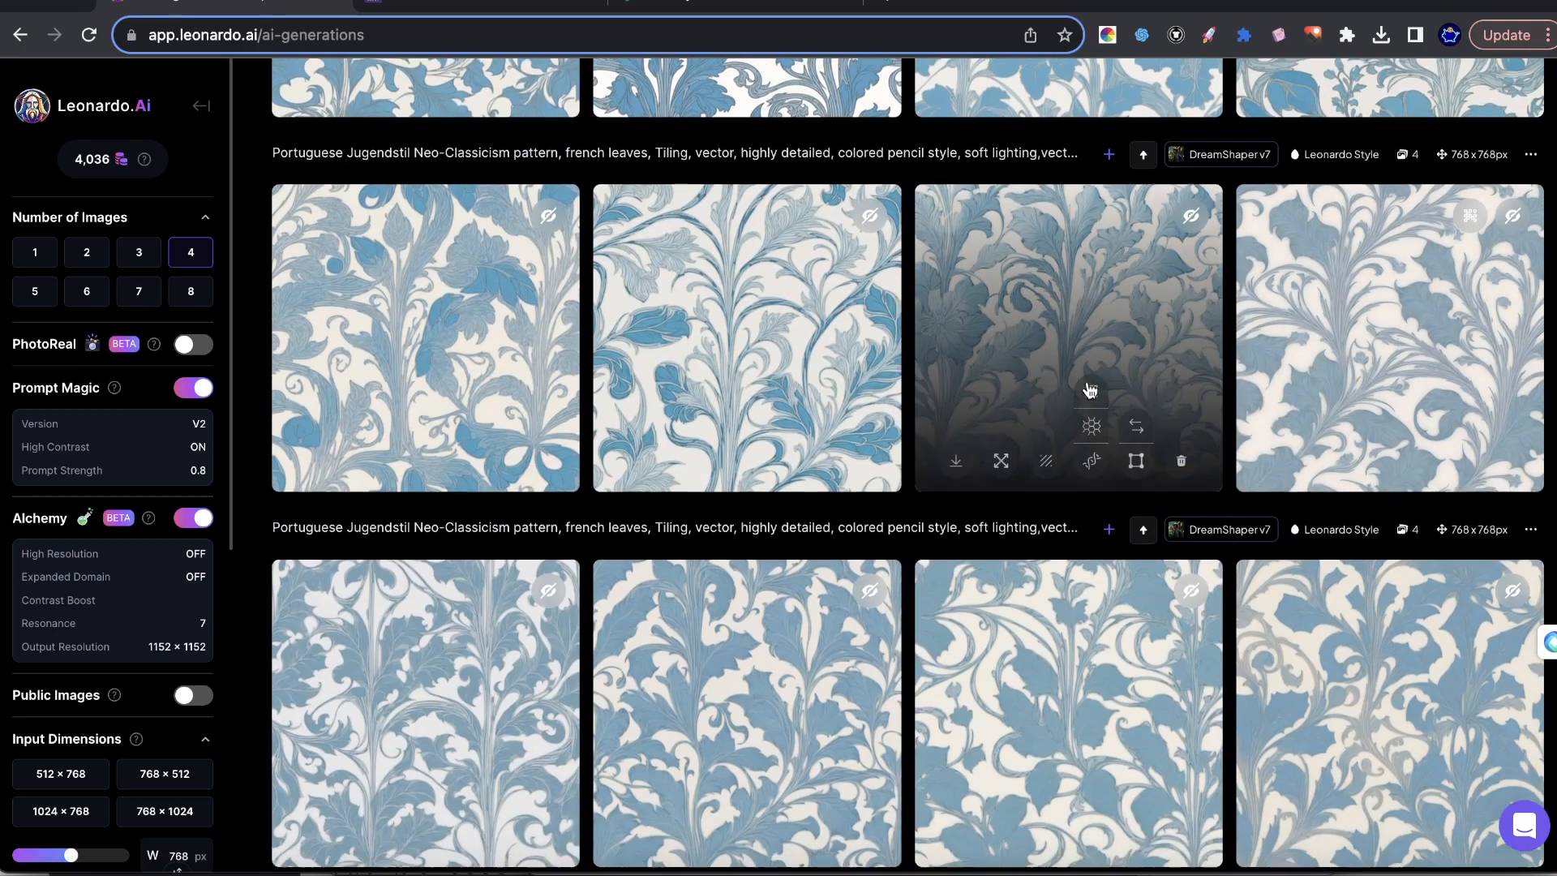
scroll(1196, 253, up, 7)
scroll(1186, 284, up, 4)
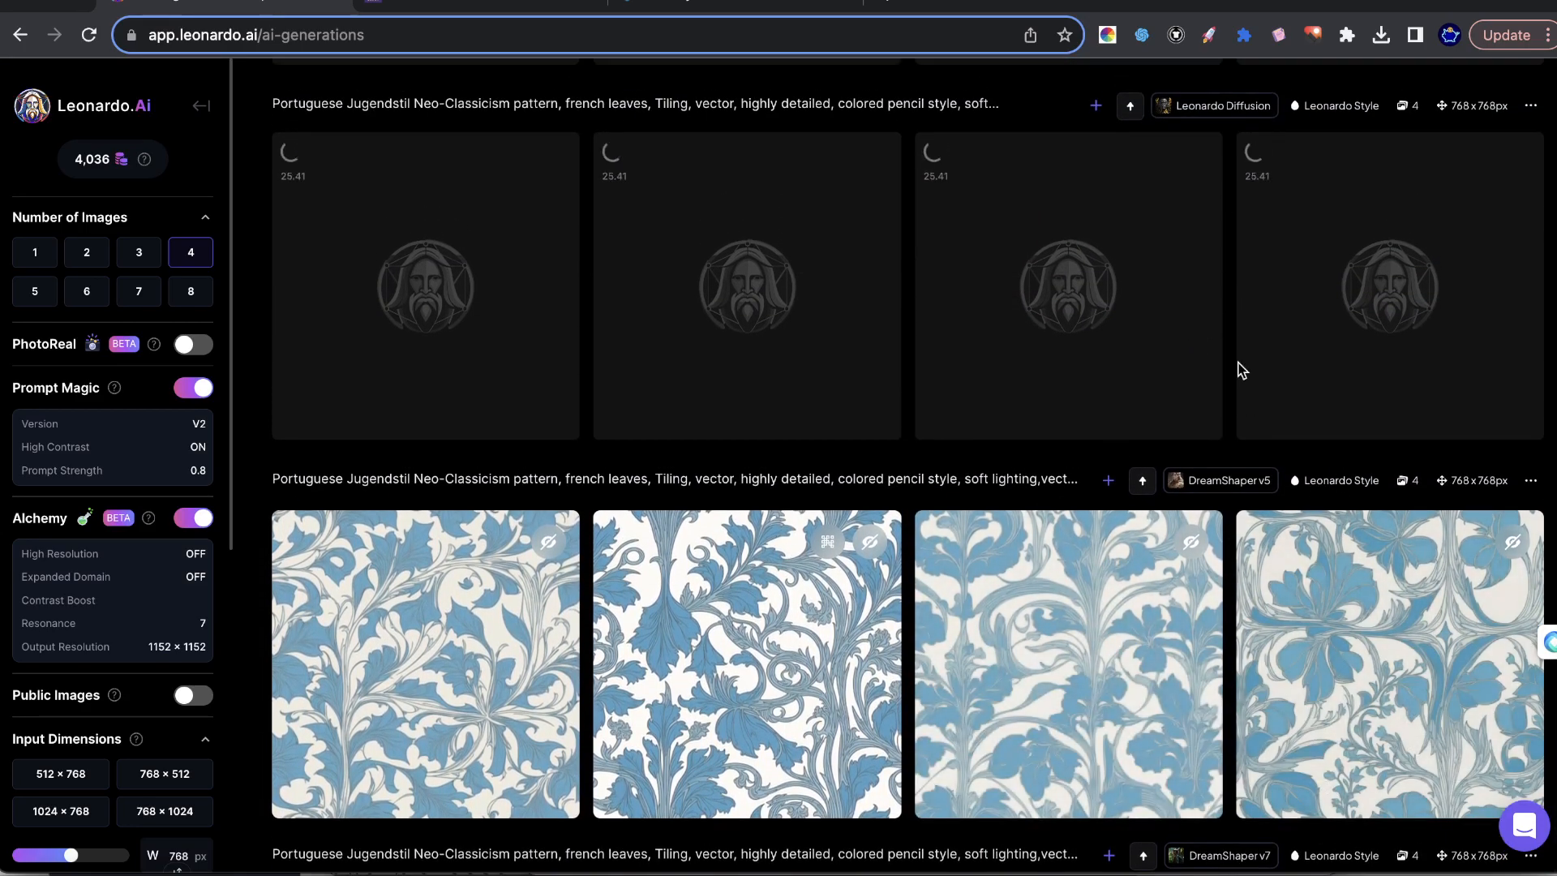
scroll(1228, 367, up, 4)
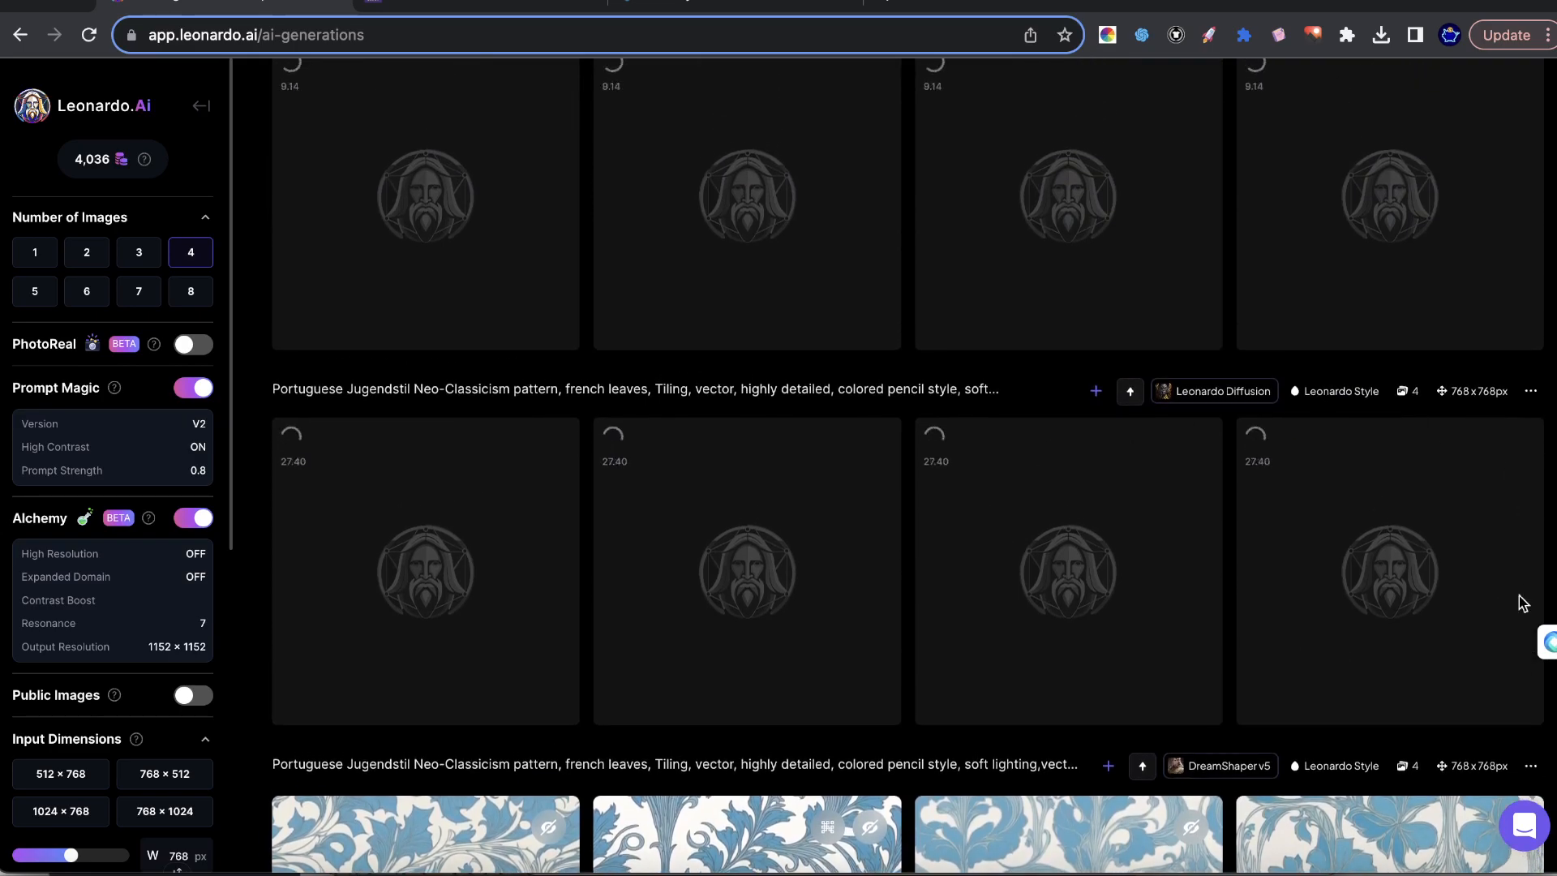
scroll(1210, 495, up, 2)
scroll(660, 114, up, 1)
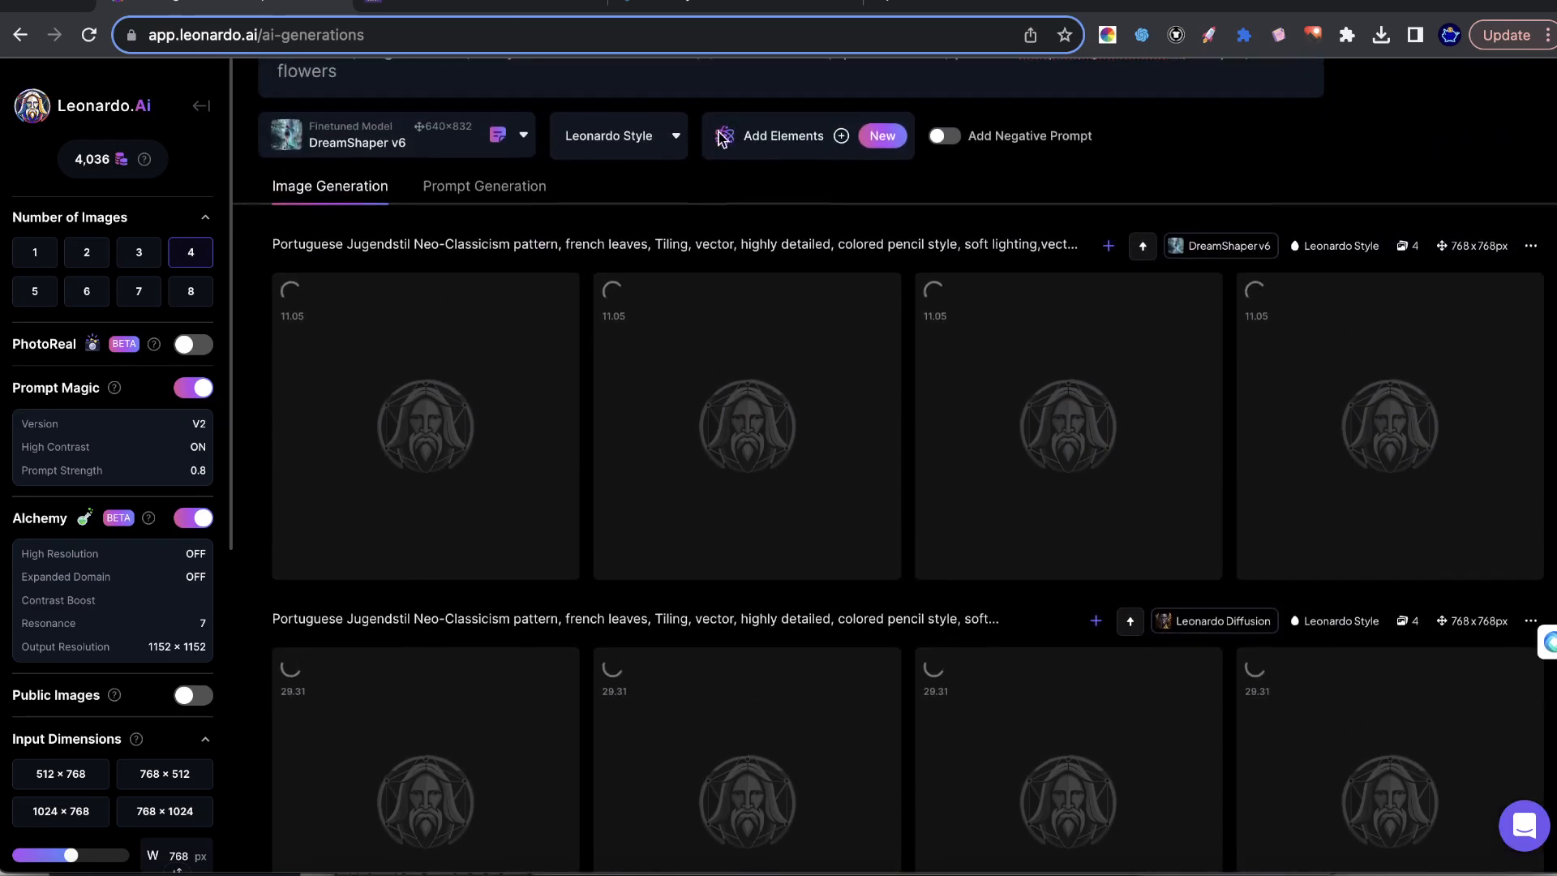
scroll(827, 174, down, 2)
scroll(881, 230, down, 1)
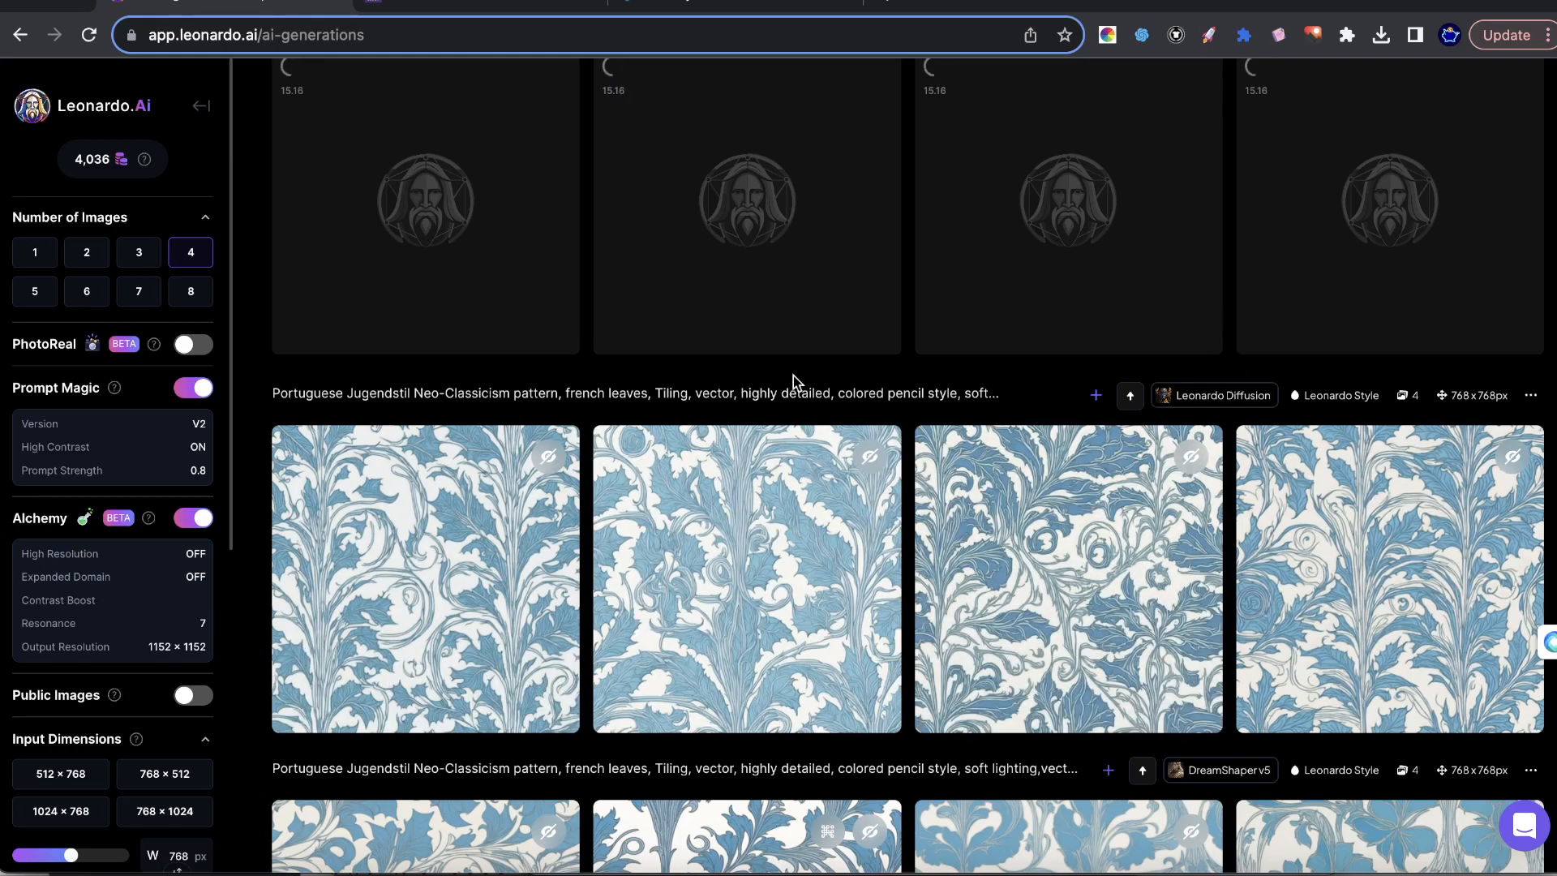
Switch to Pattern Hippo and randomize the colors and layout of New Pattern - 5 several times with Inspire Me.
click(509, 10)
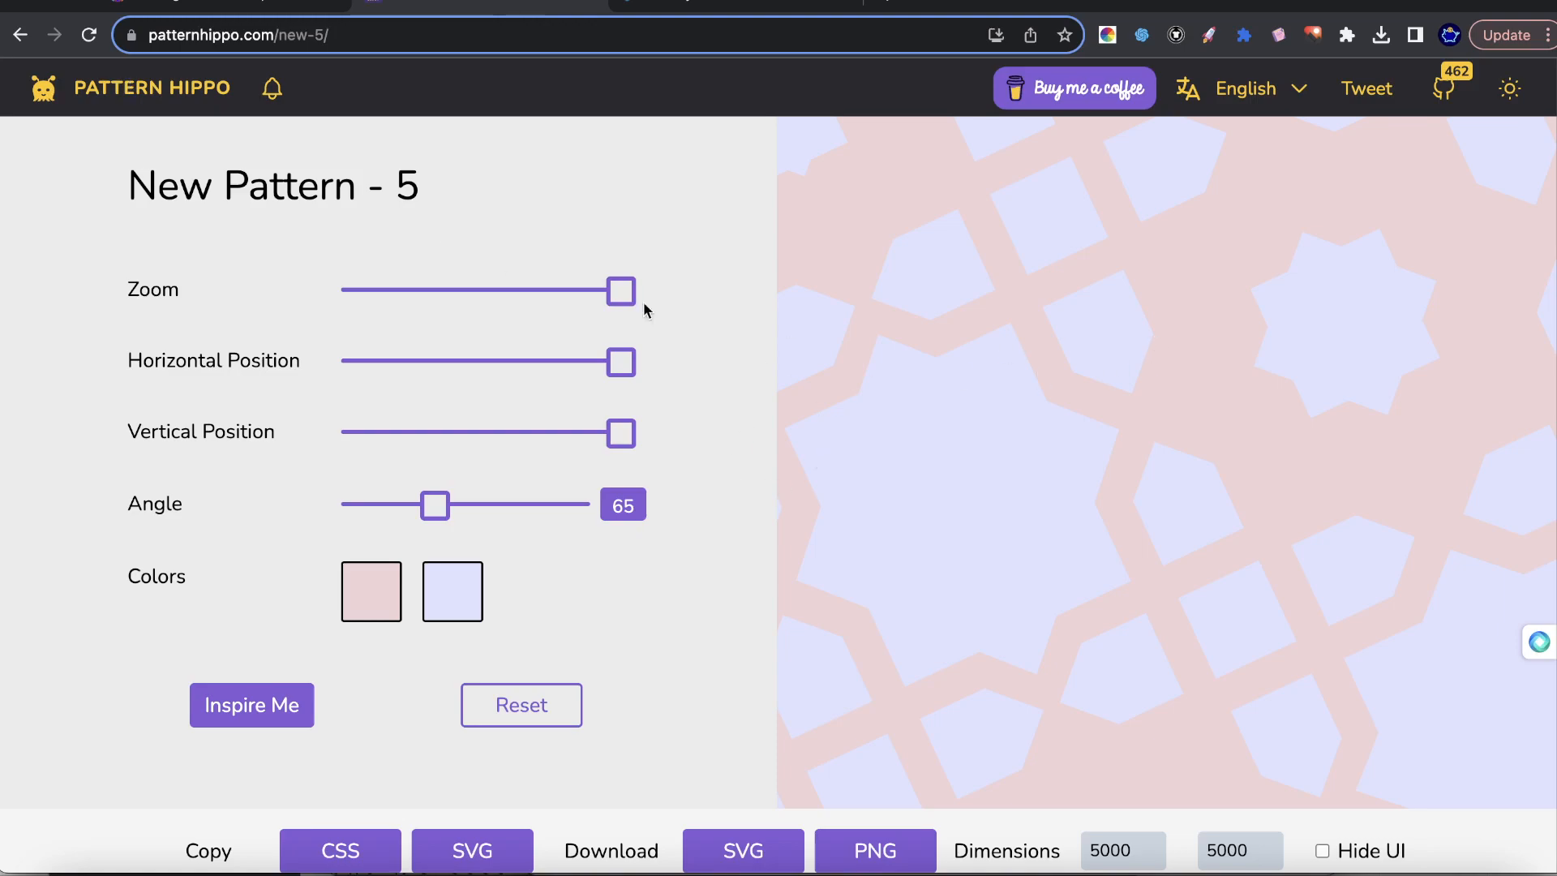
click(293, 700)
click(290, 699)
click(288, 697)
click(288, 695)
click(288, 697)
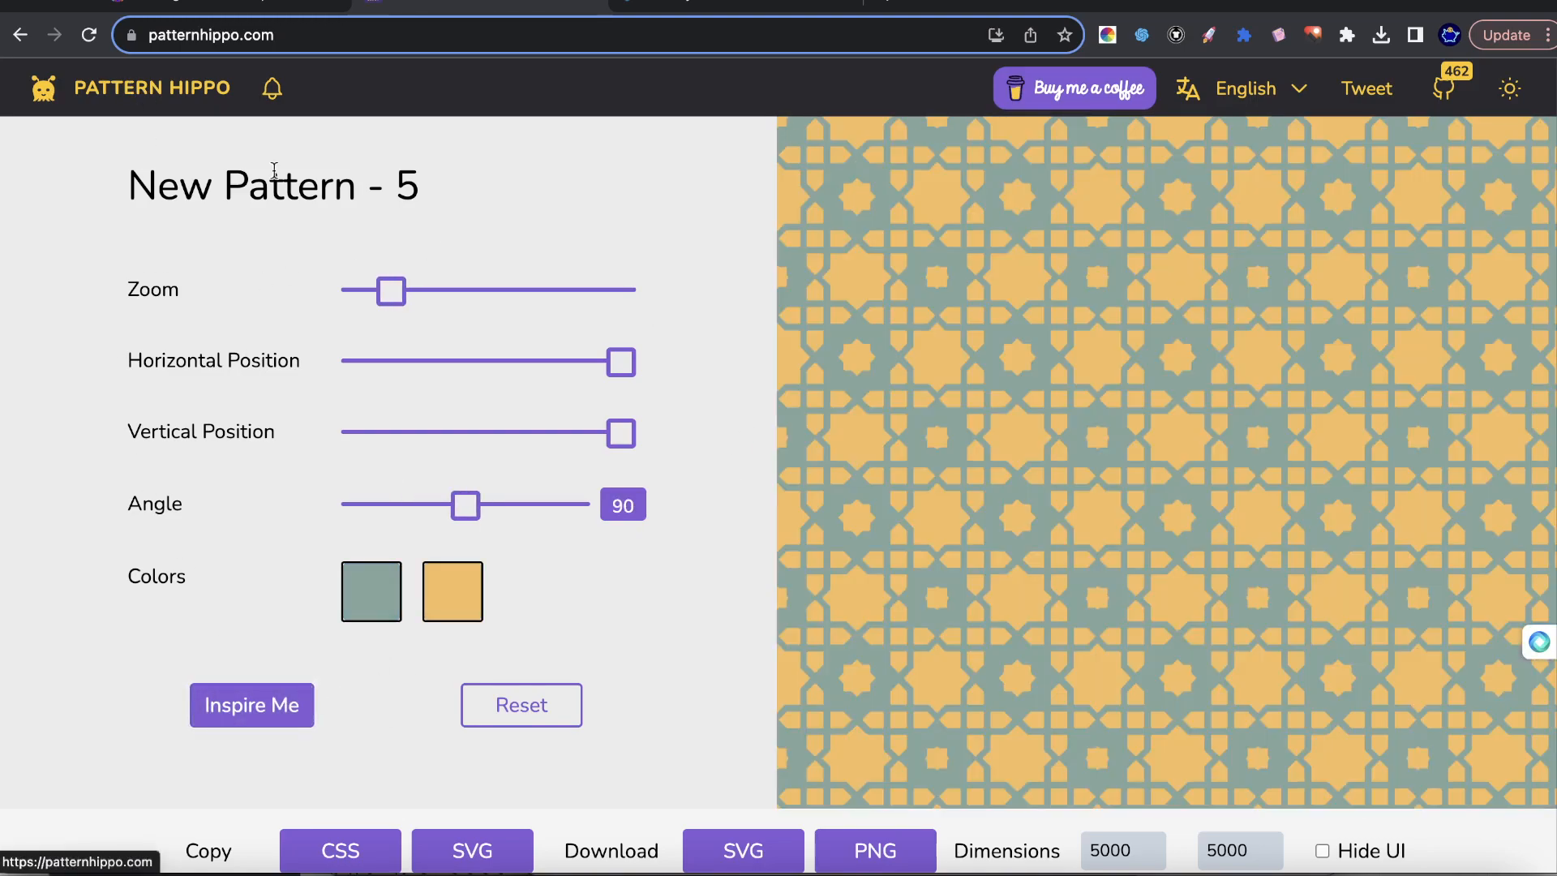
Return to the Pattern Hippo home page and browse the gallery of available patterns.
click(146, 89)
scroll(667, 350, down, 15)
scroll(493, 295, down, 20)
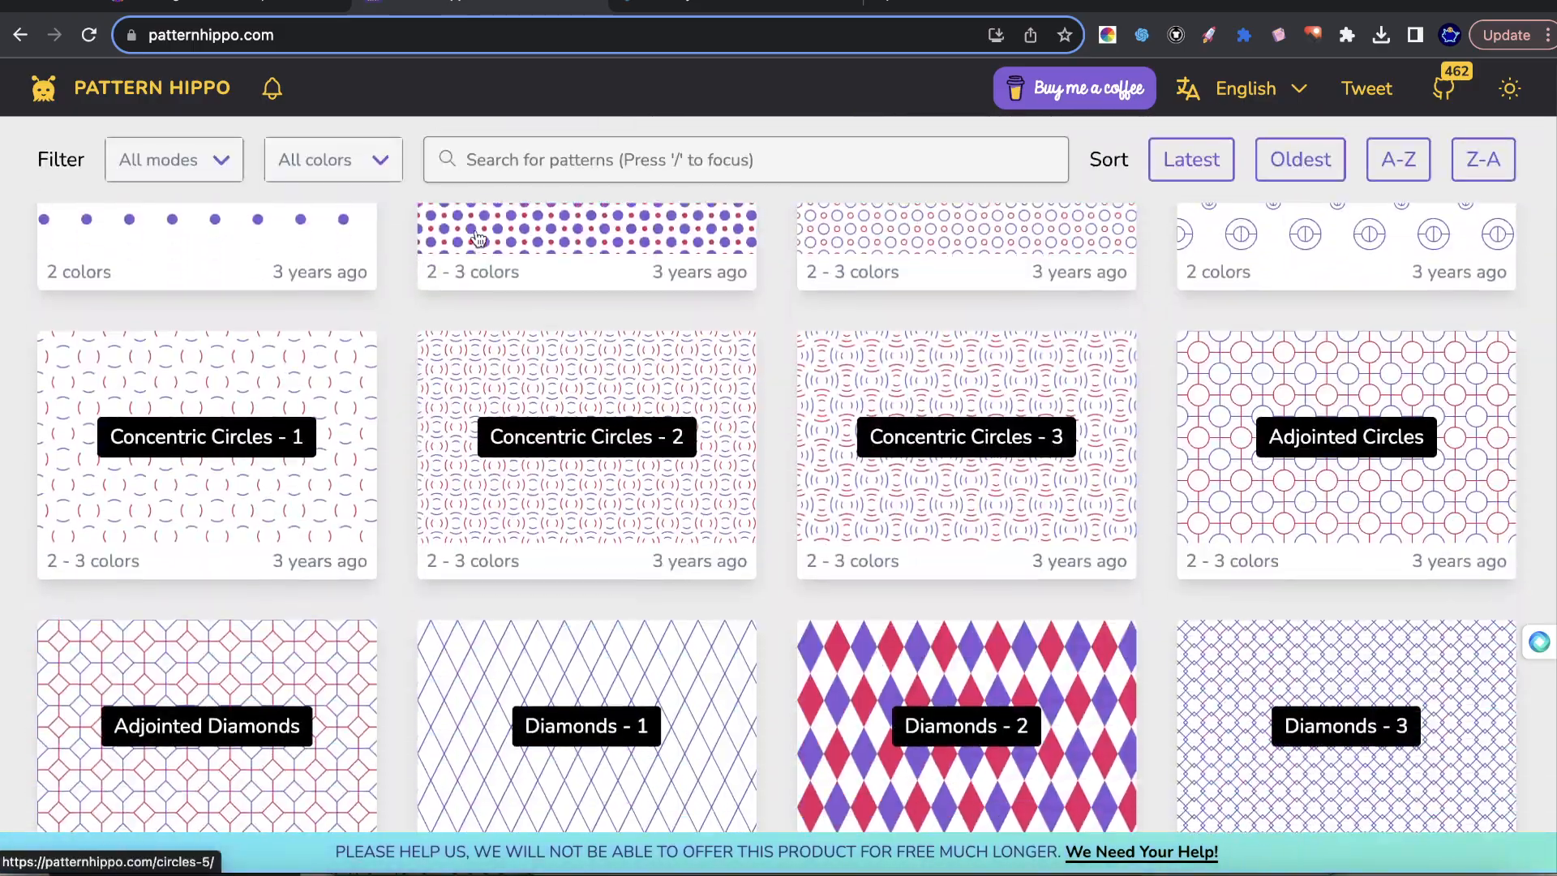
scroll(487, 282, down, 2)
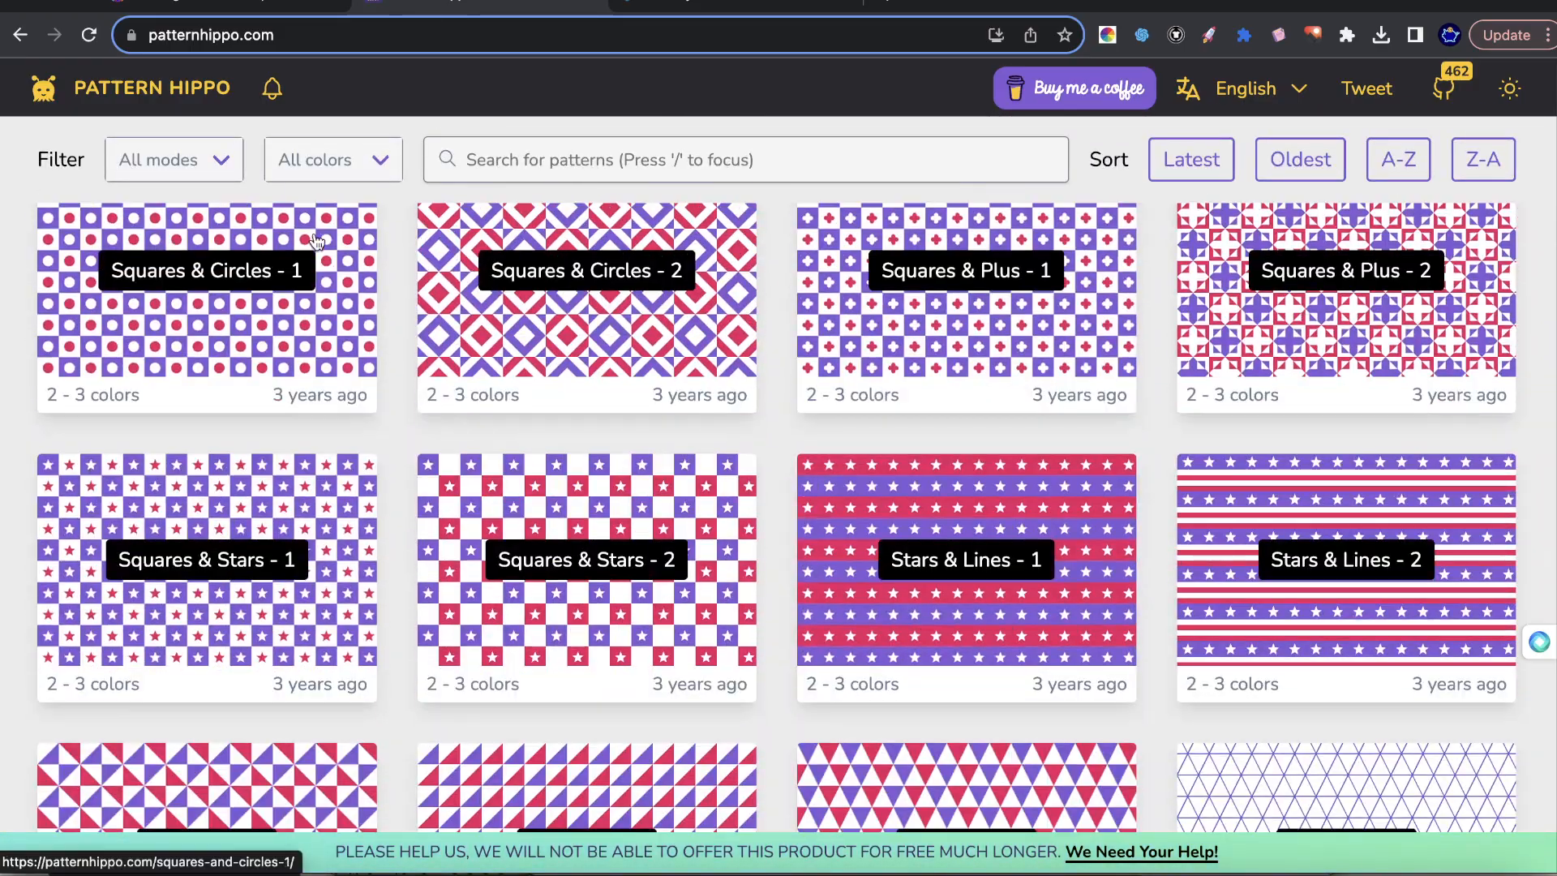
Switch to Leonardo.Ai, preview the third Leonardo Diffusion pattern and close the preview.
click(154, 6)
scroll(1343, 553, up, 1)
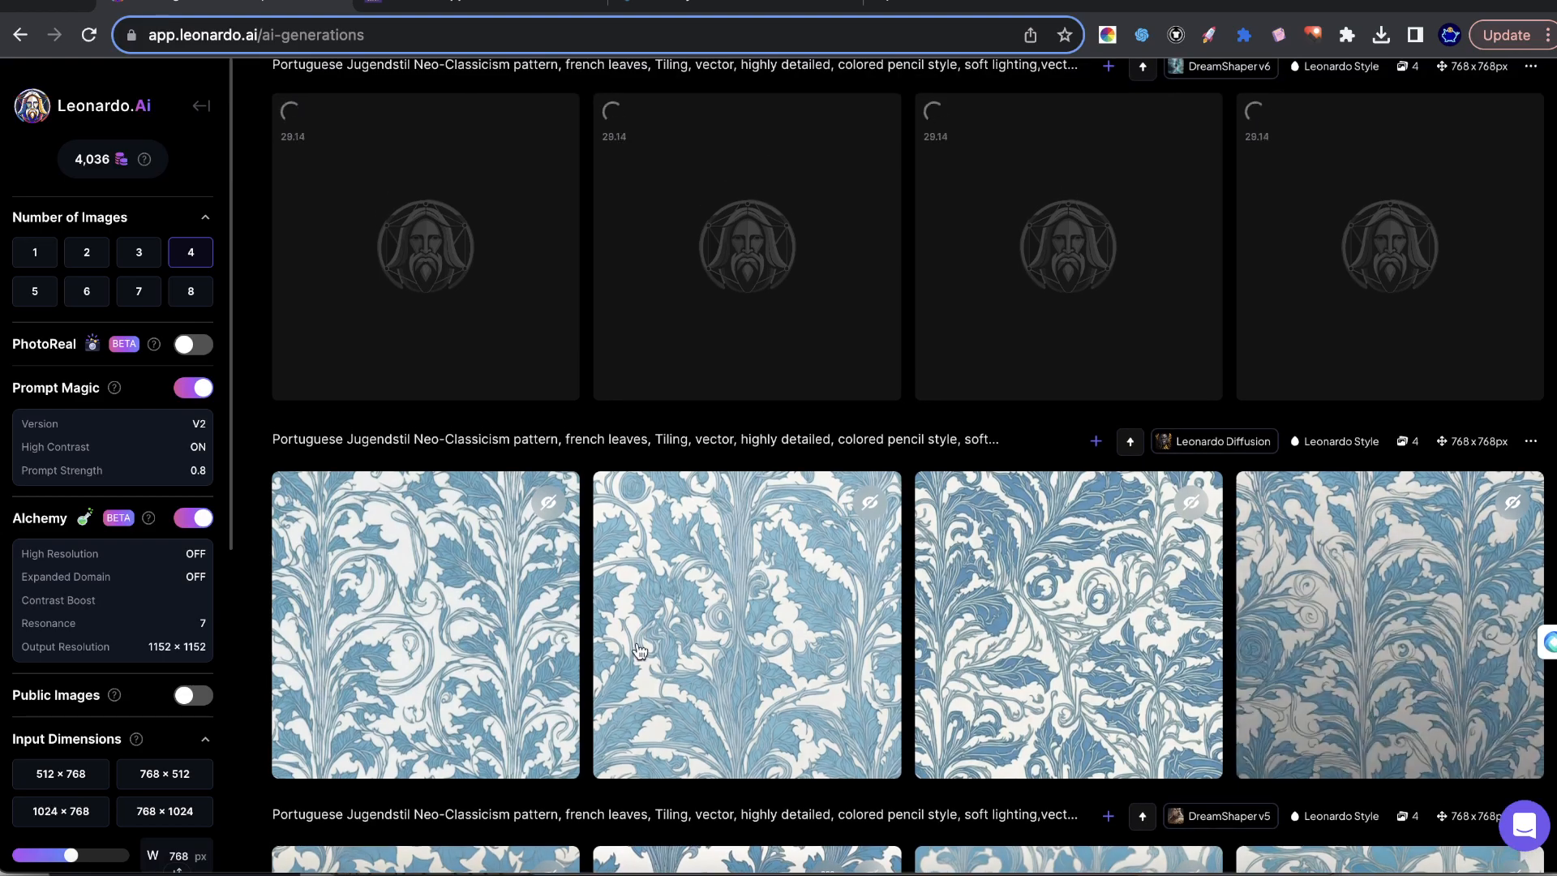
scroll(1392, 496, down, 2)
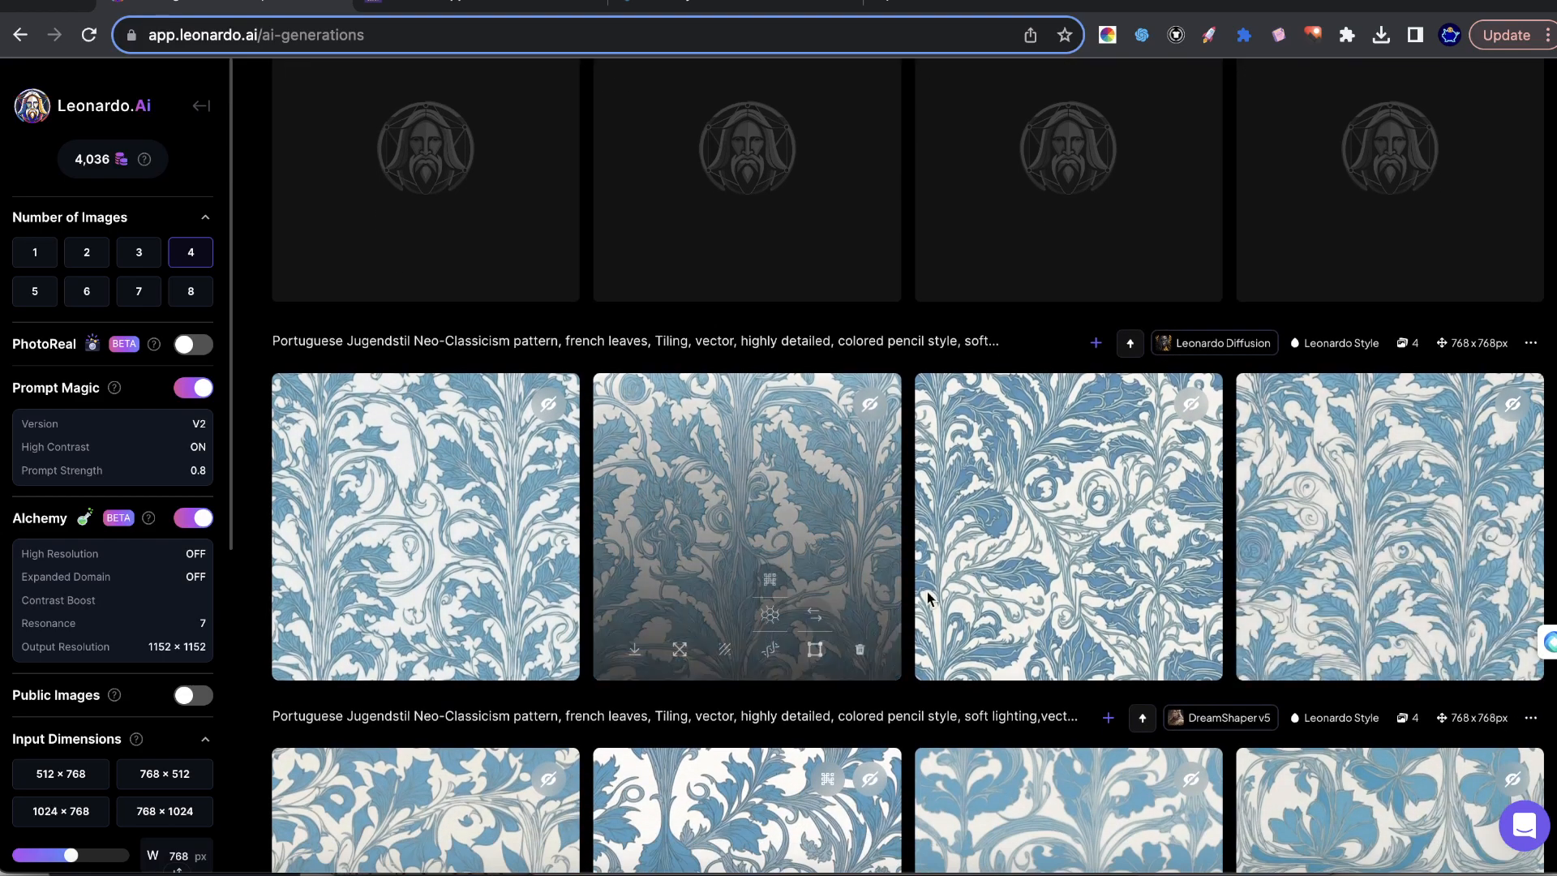
scroll(927, 598, down, 4)
click(1100, 377)
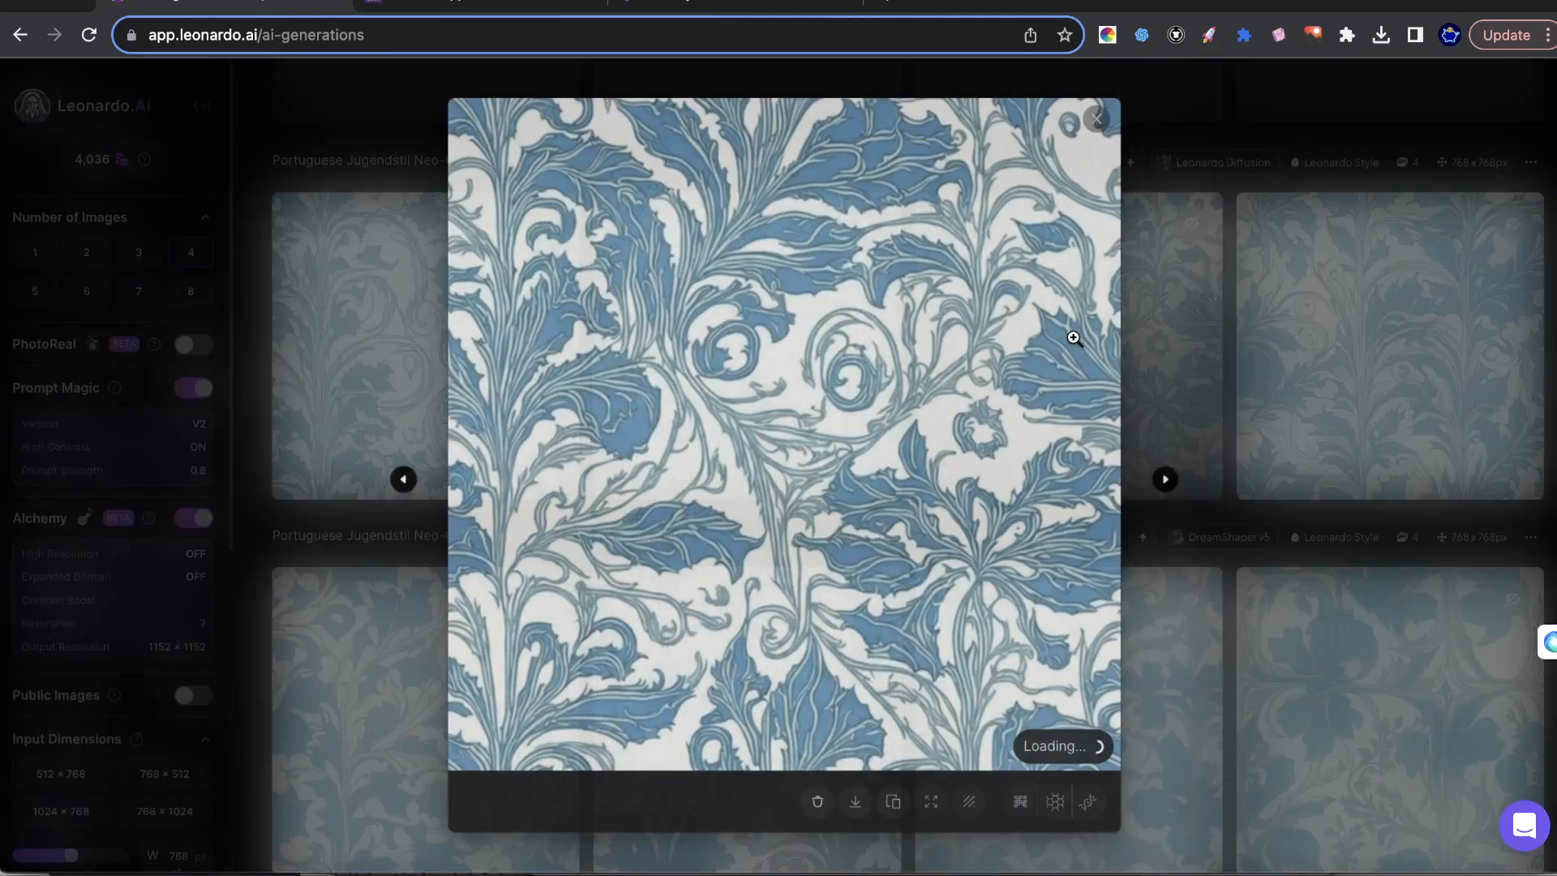
key(Escape)
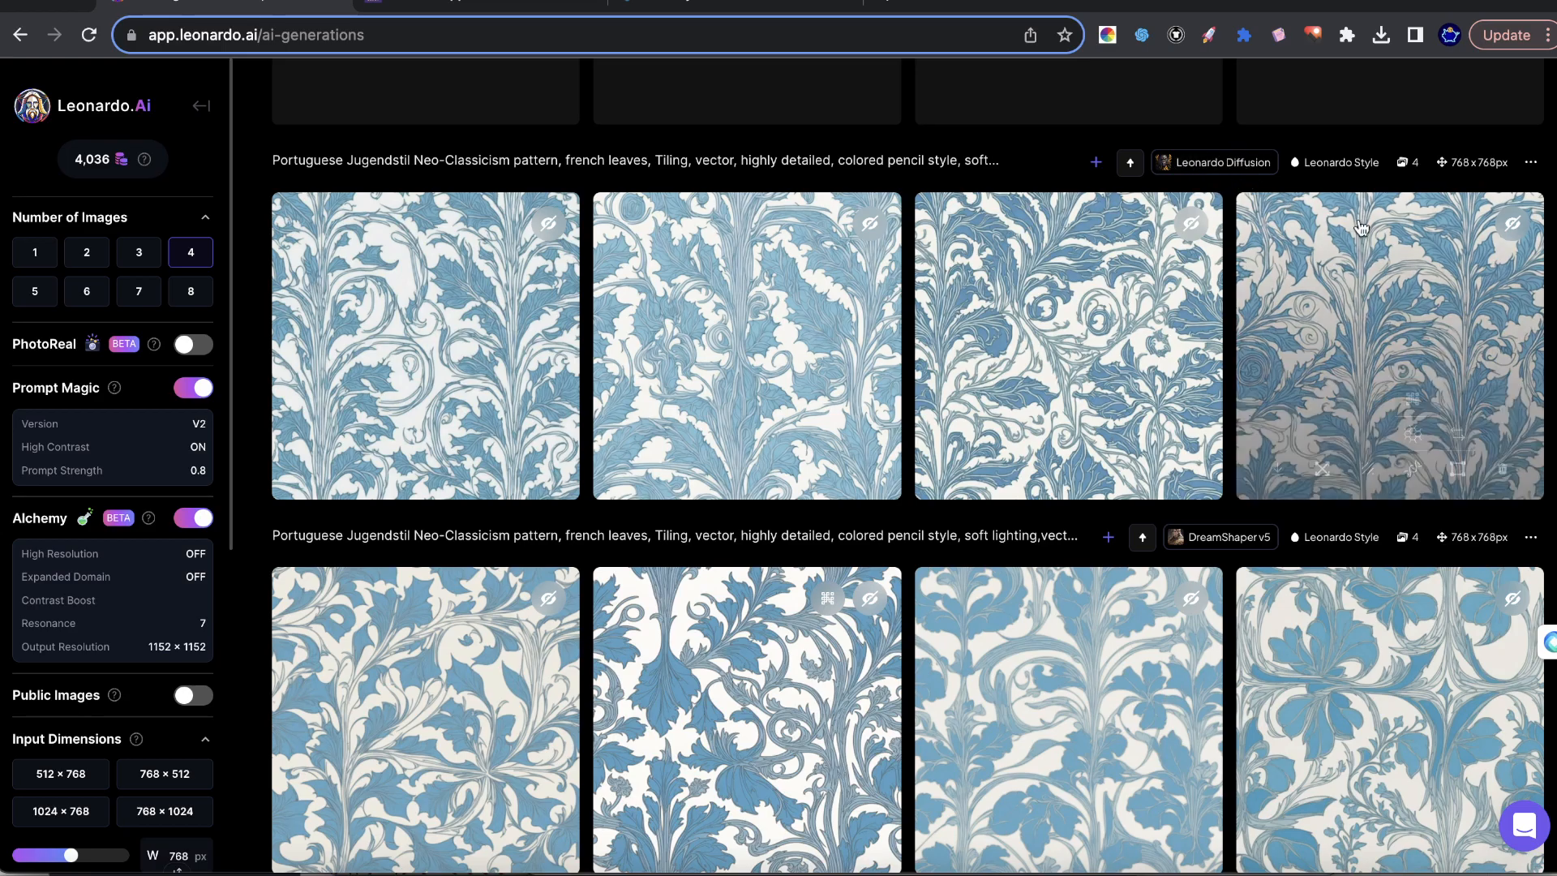
Open a preview of the third leaf pattern in the DreamShaper v6 batch.
mouse_move(759, 372)
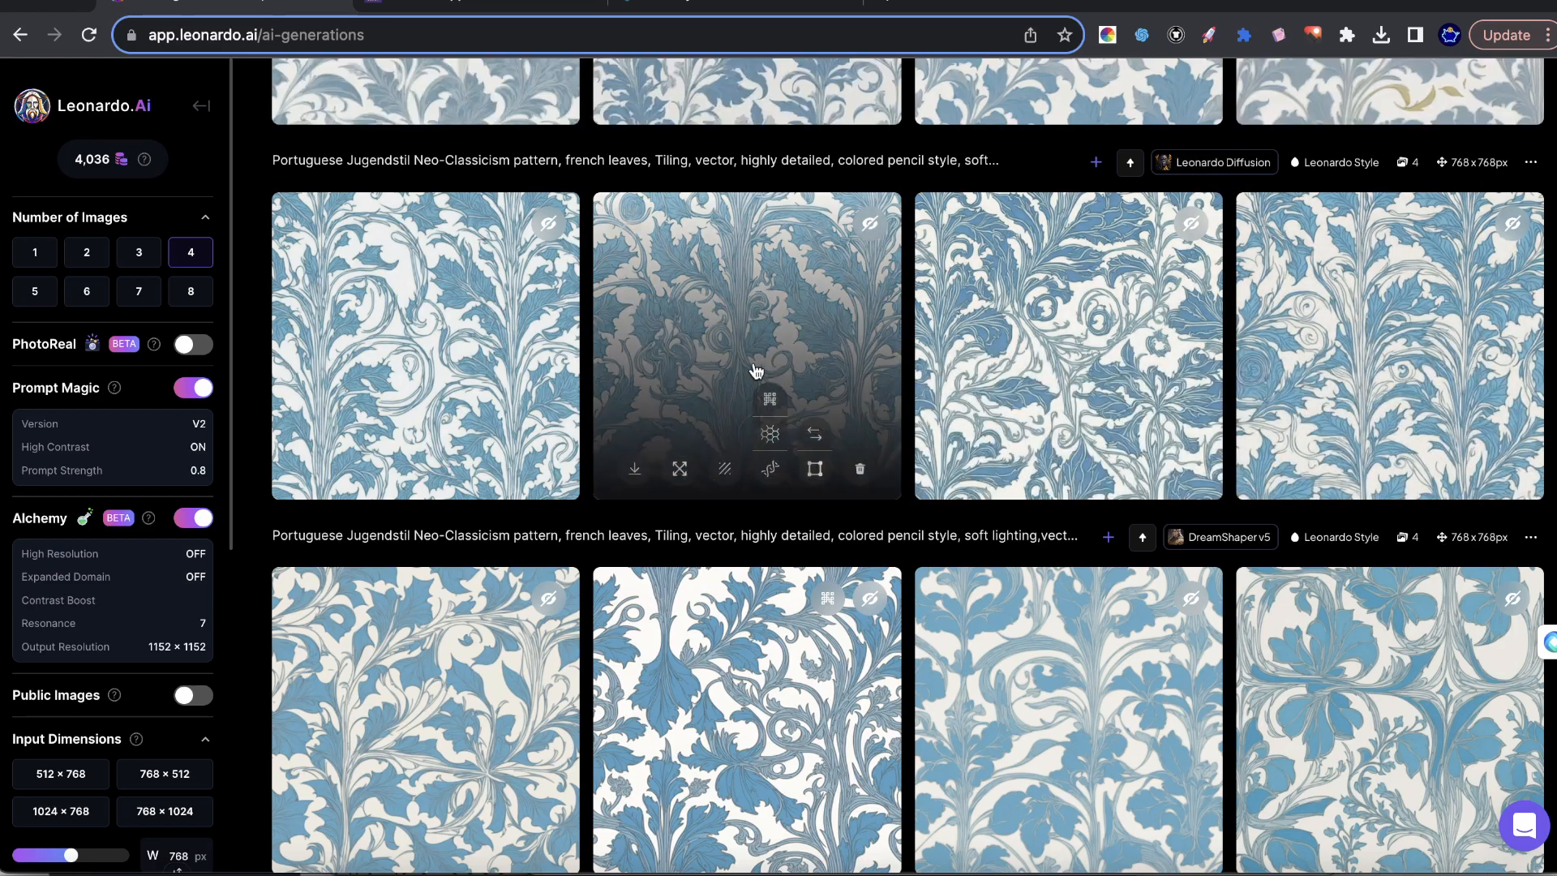
scroll(669, 357, up, 5)
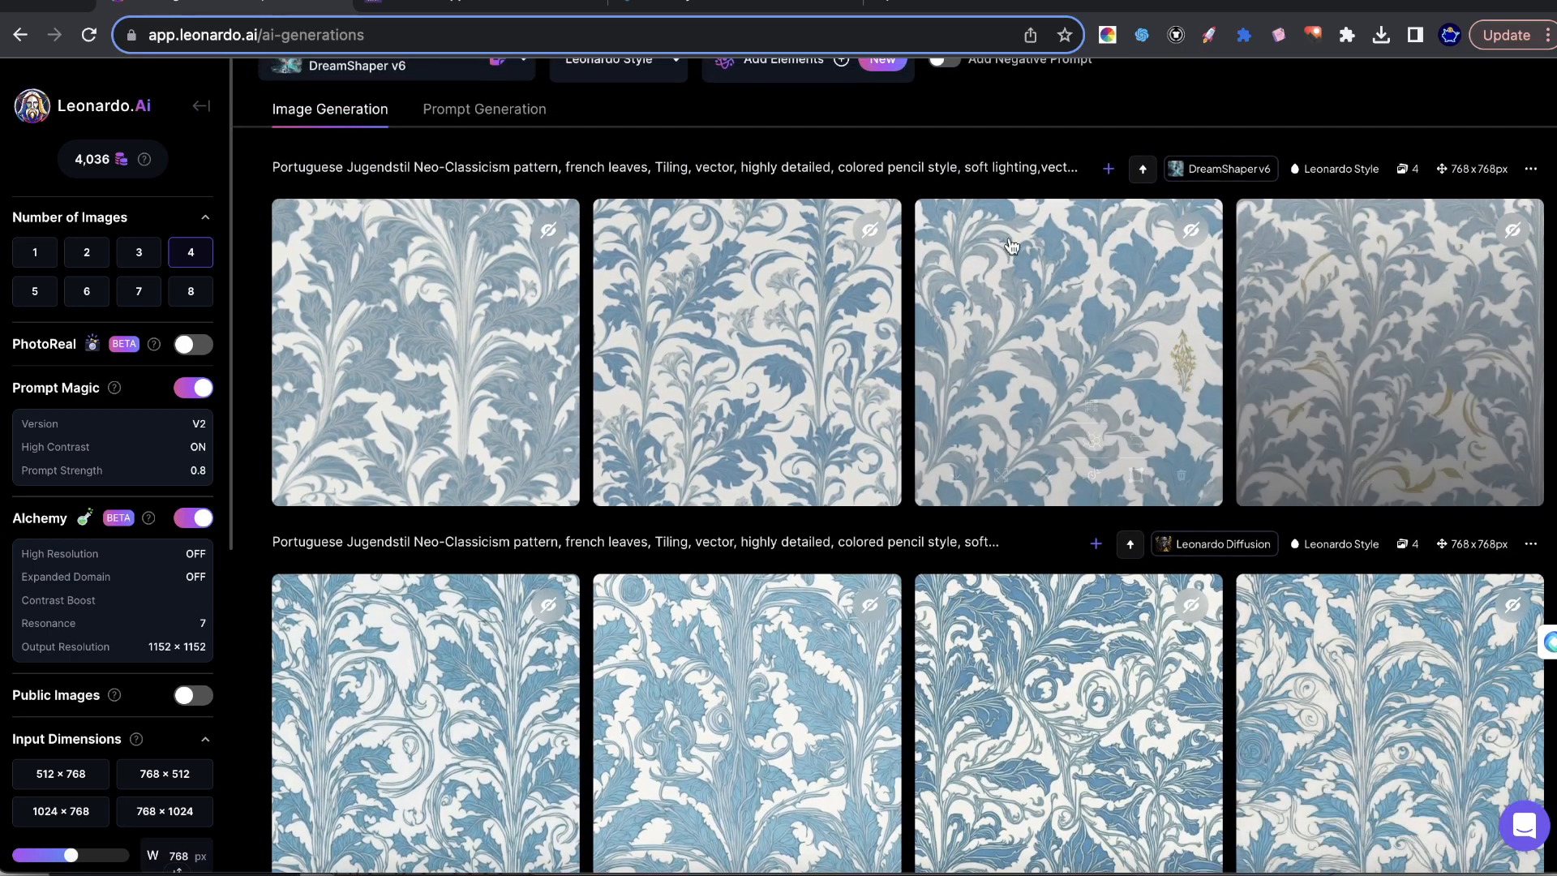
click(1026, 307)
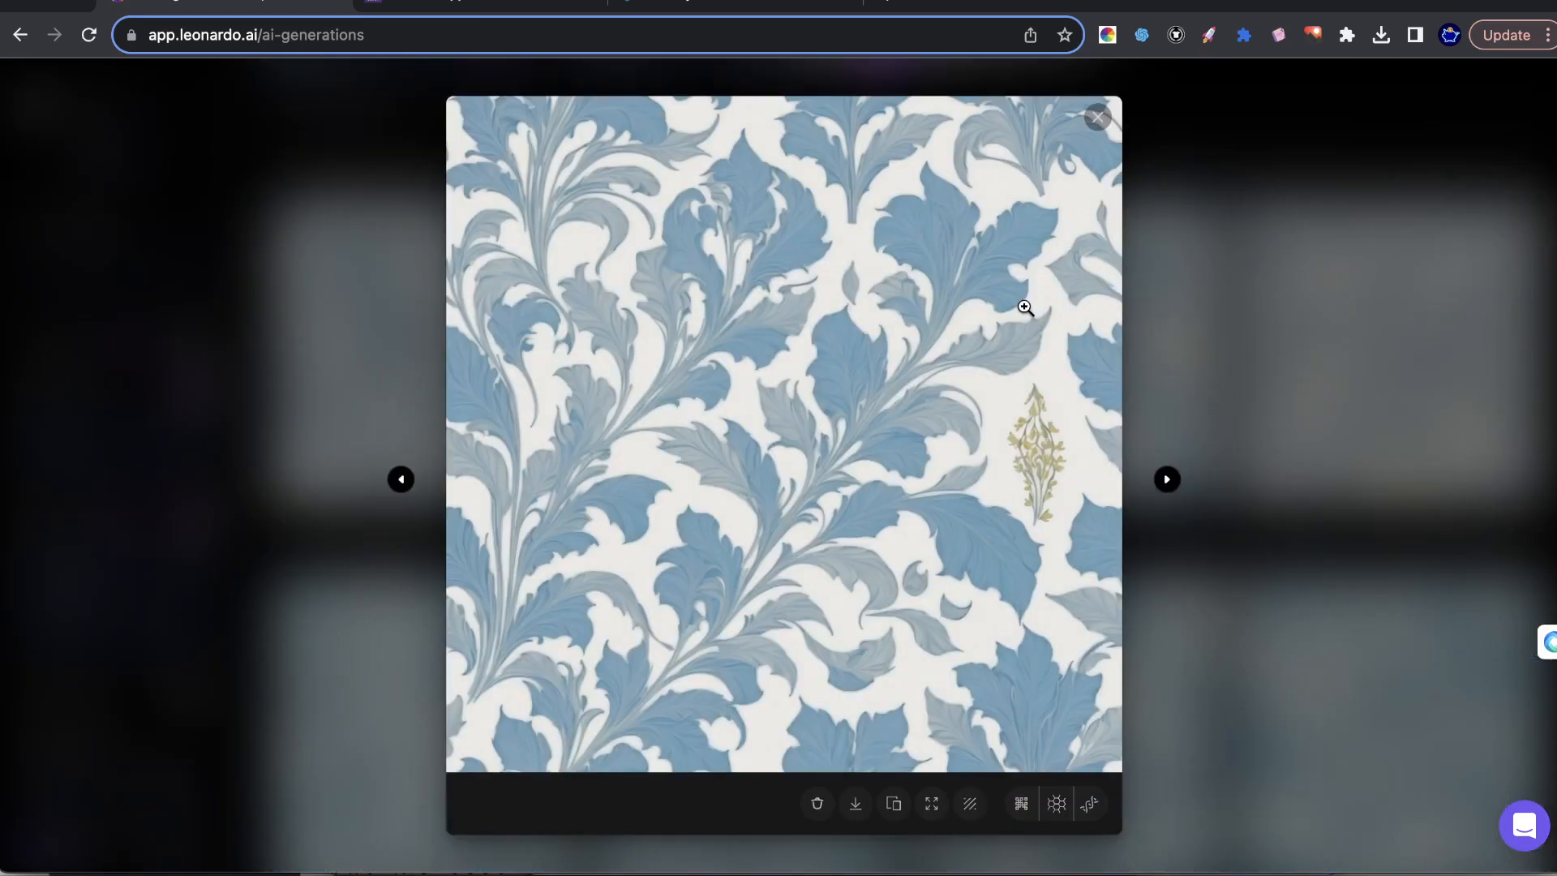
Compare the third and fourth leaf patterns in the DreamShaper v6 batch and apply a creative upscale to the third one.
click(1329, 351)
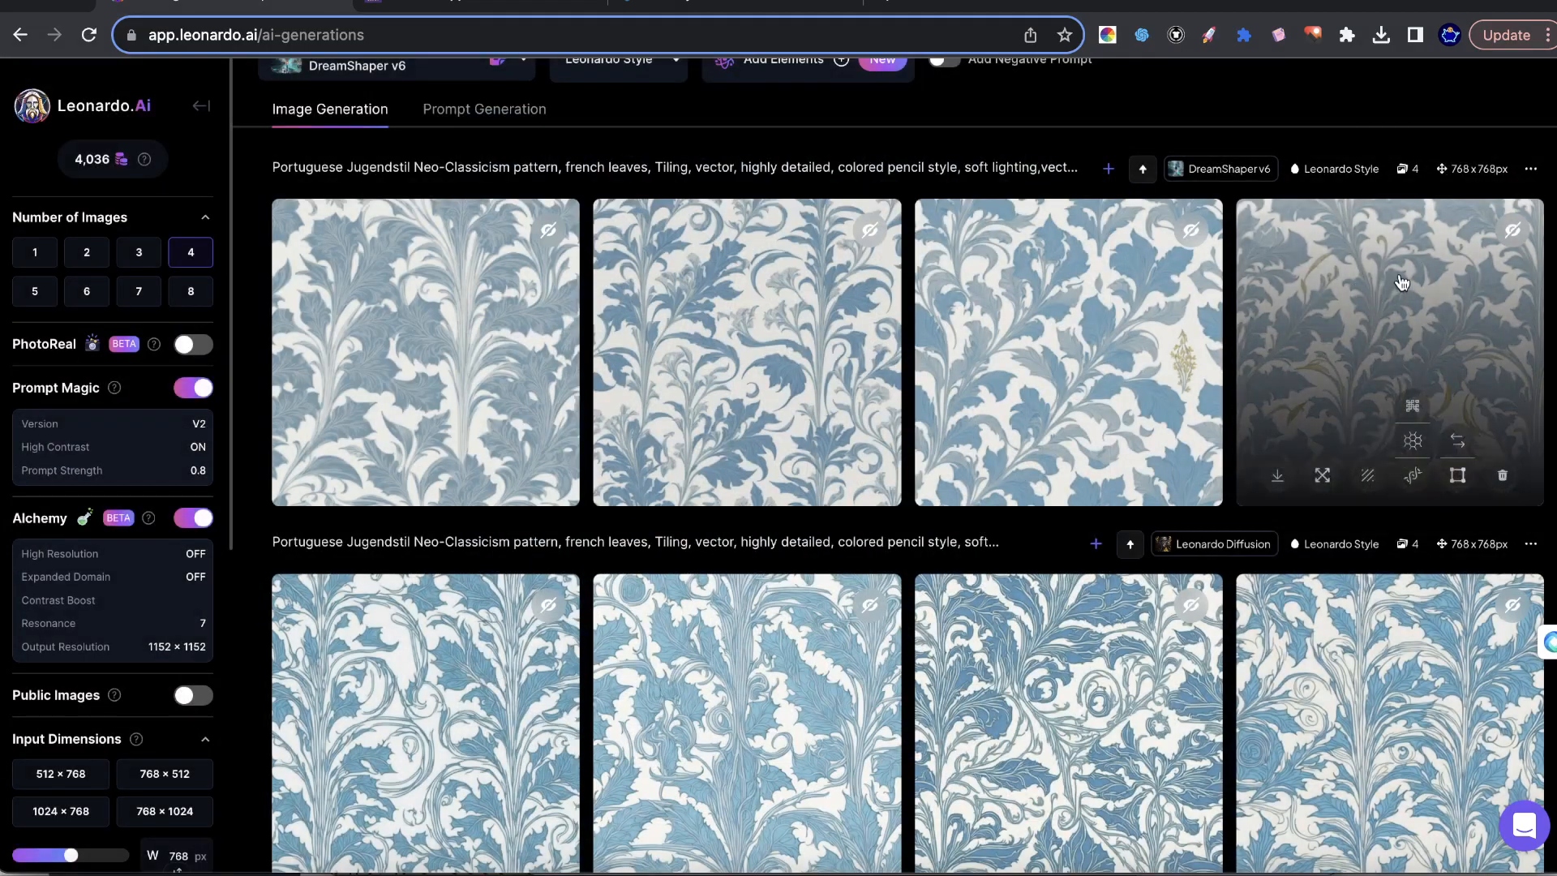
click(1400, 288)
click(1260, 244)
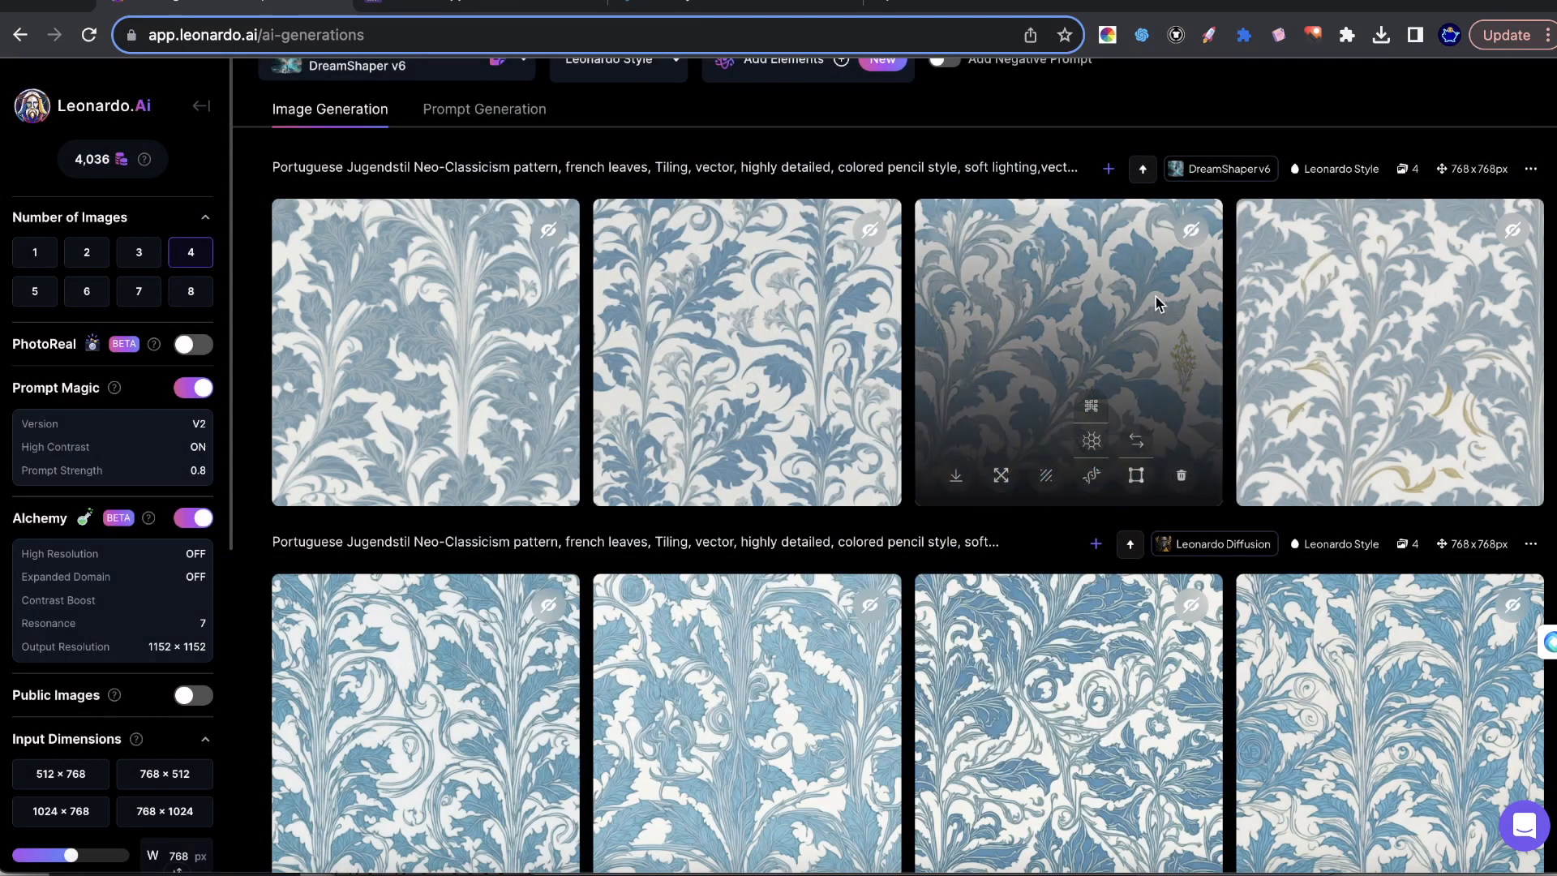
click(1164, 446)
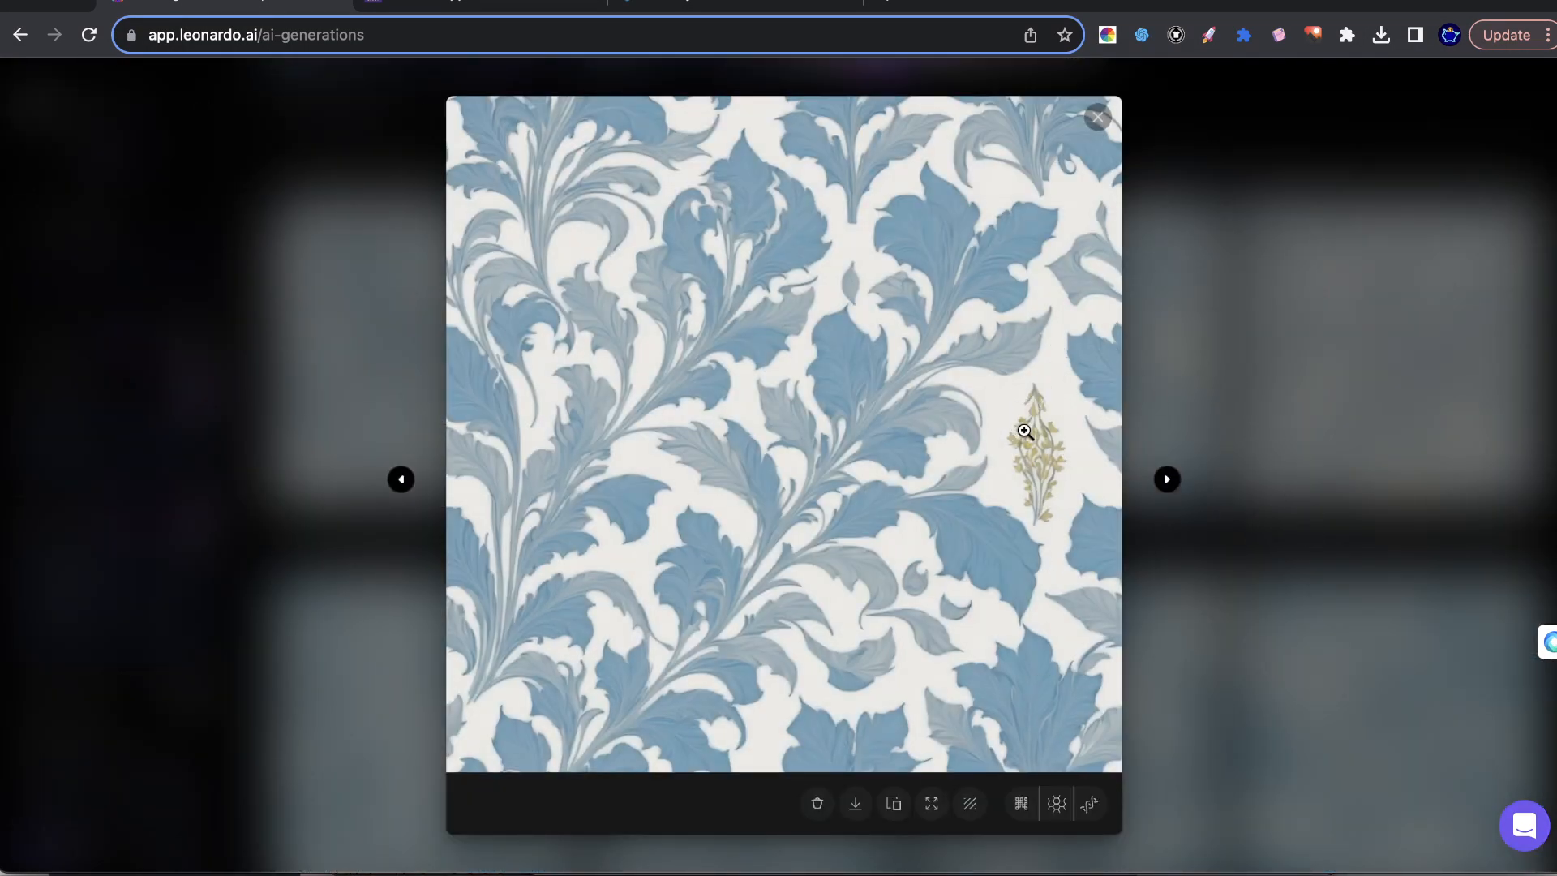
click(1222, 672)
mouse_move(1109, 378)
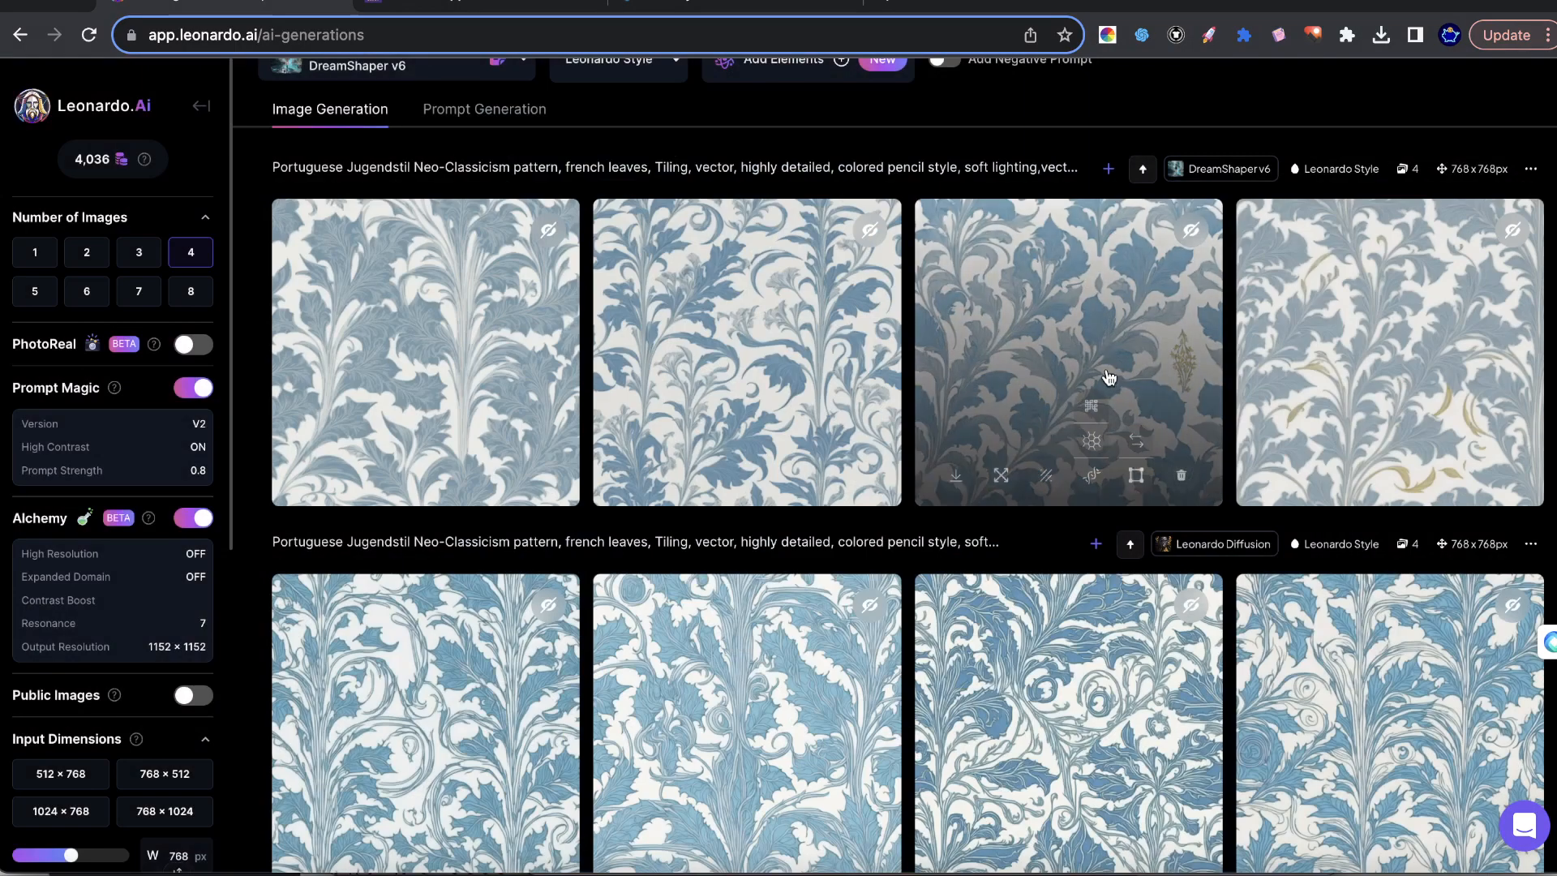
click(1091, 404)
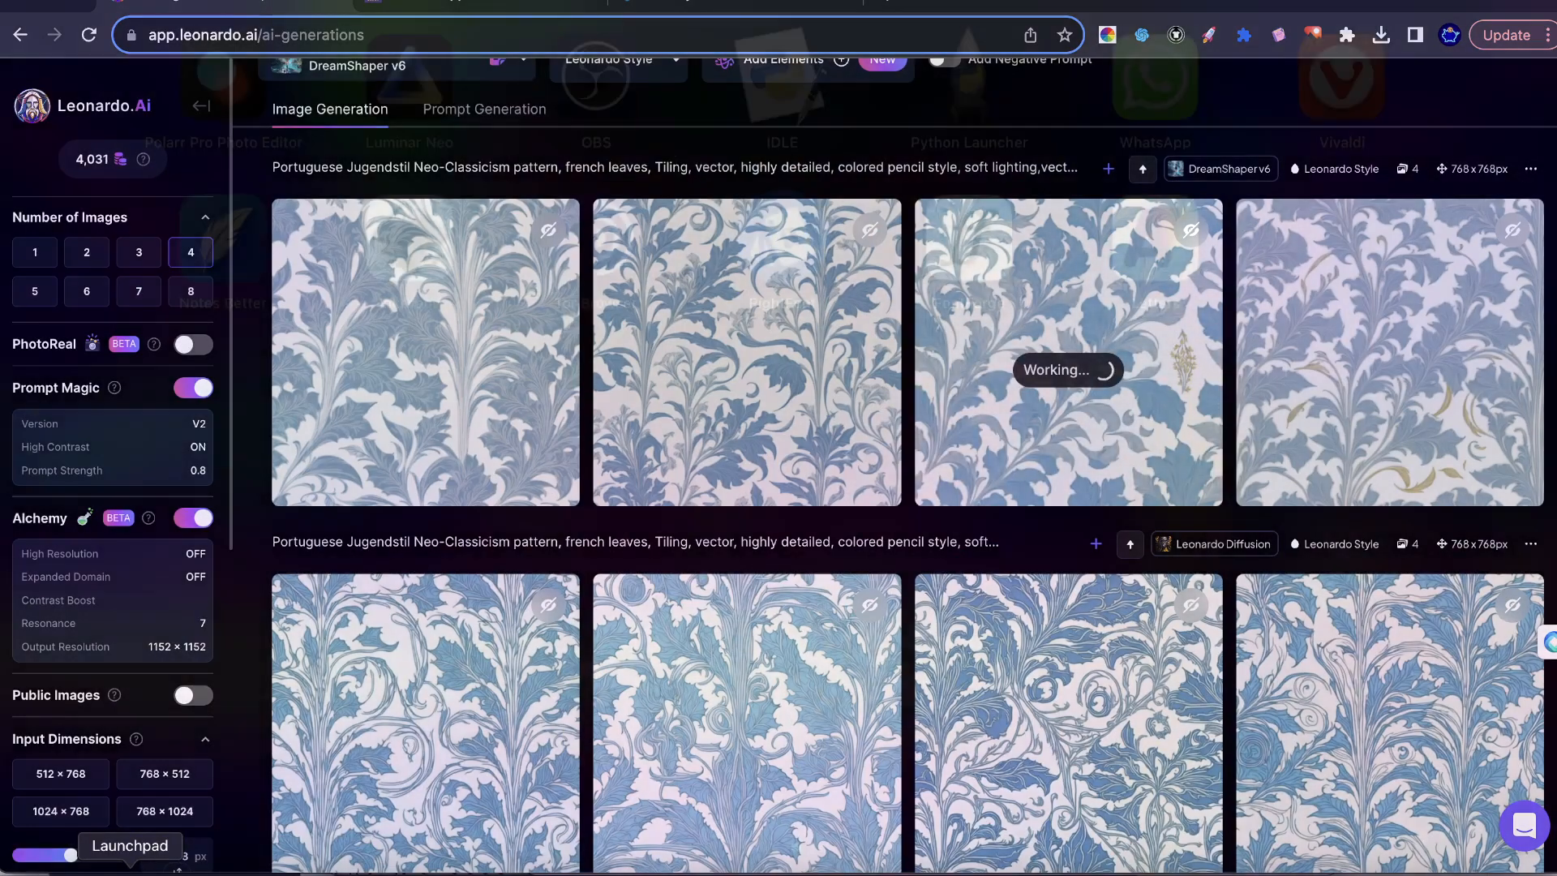
Launch Luminar Neo and postpone its software update.
click(130, 869)
text(lum)
key(Return)
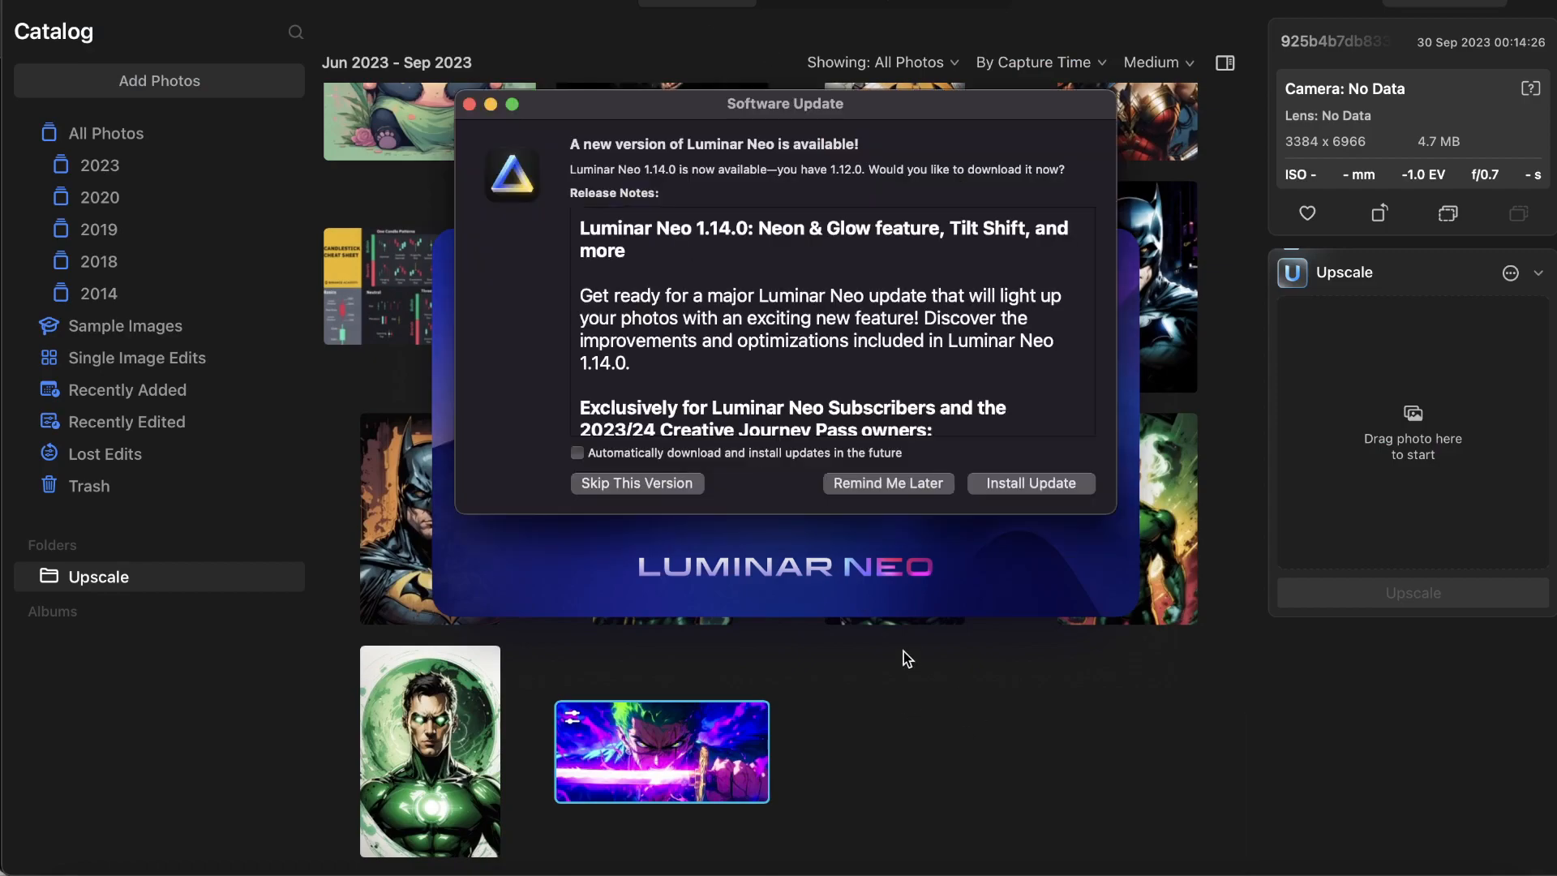
click(888, 483)
click(69, 866)
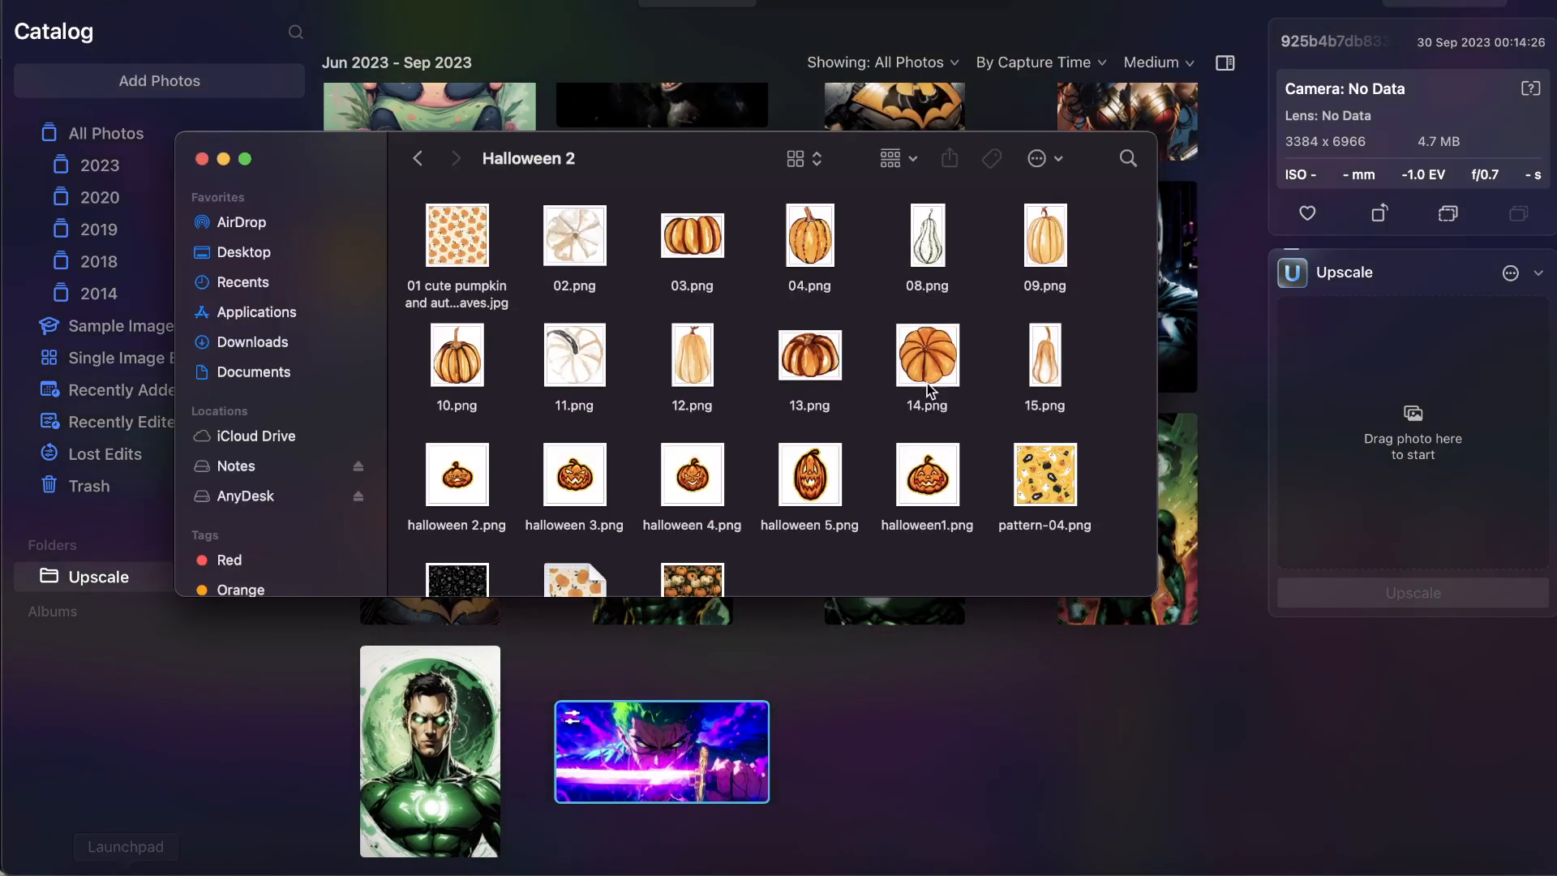
click(252, 342)
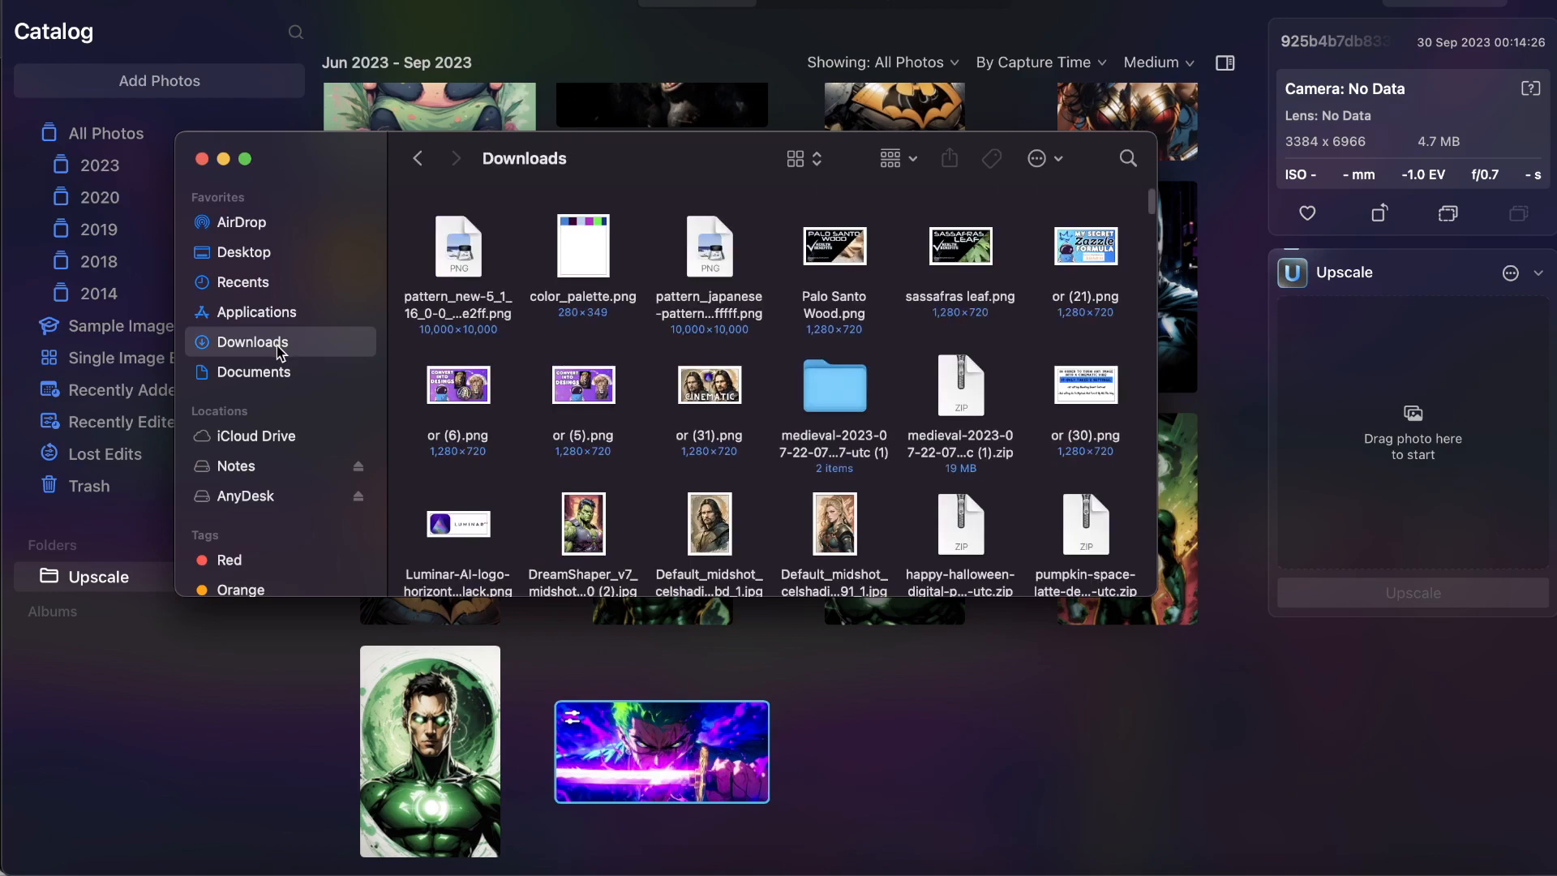
click(242, 222)
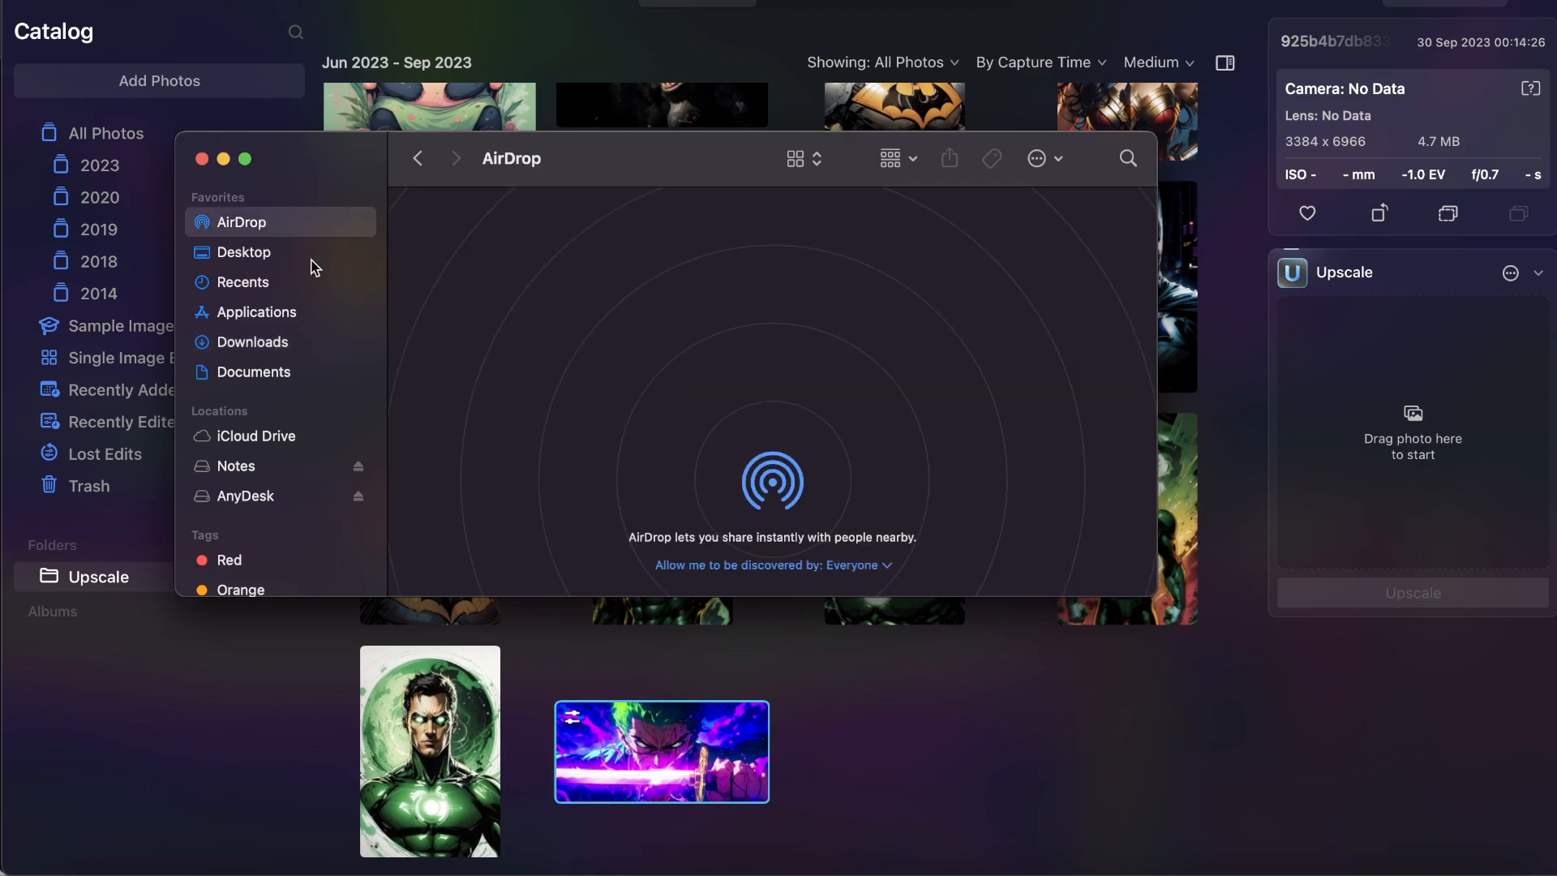
Switch to Leonardo.Ai, download the creatively upscaled version of the third leaf pattern and inspect it enlarged.
click(1261, 866)
mouse_move(1195, 390)
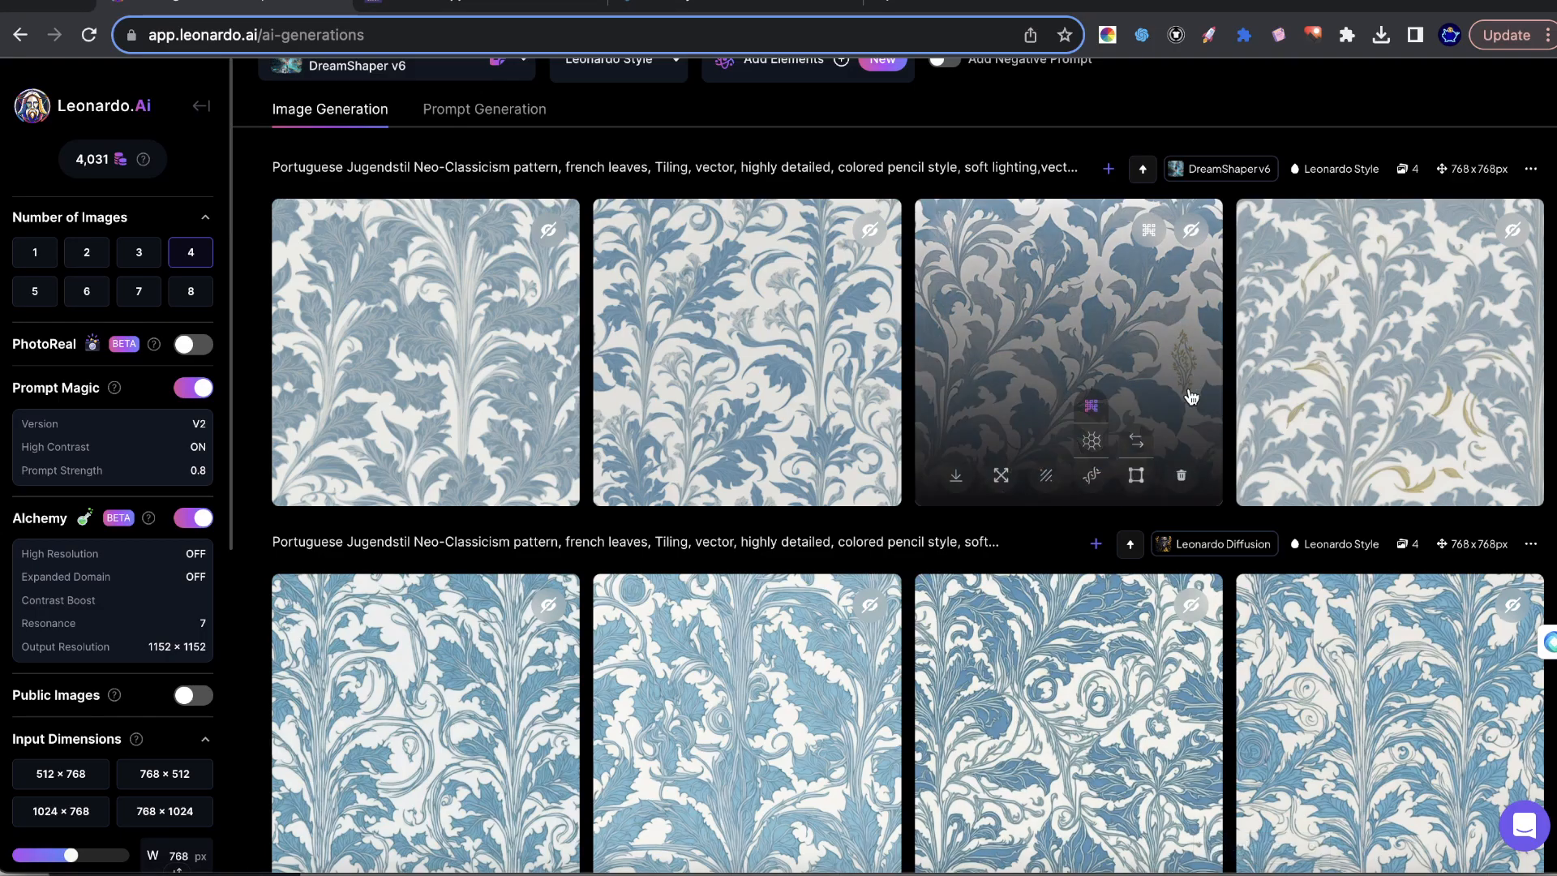
click(1146, 312)
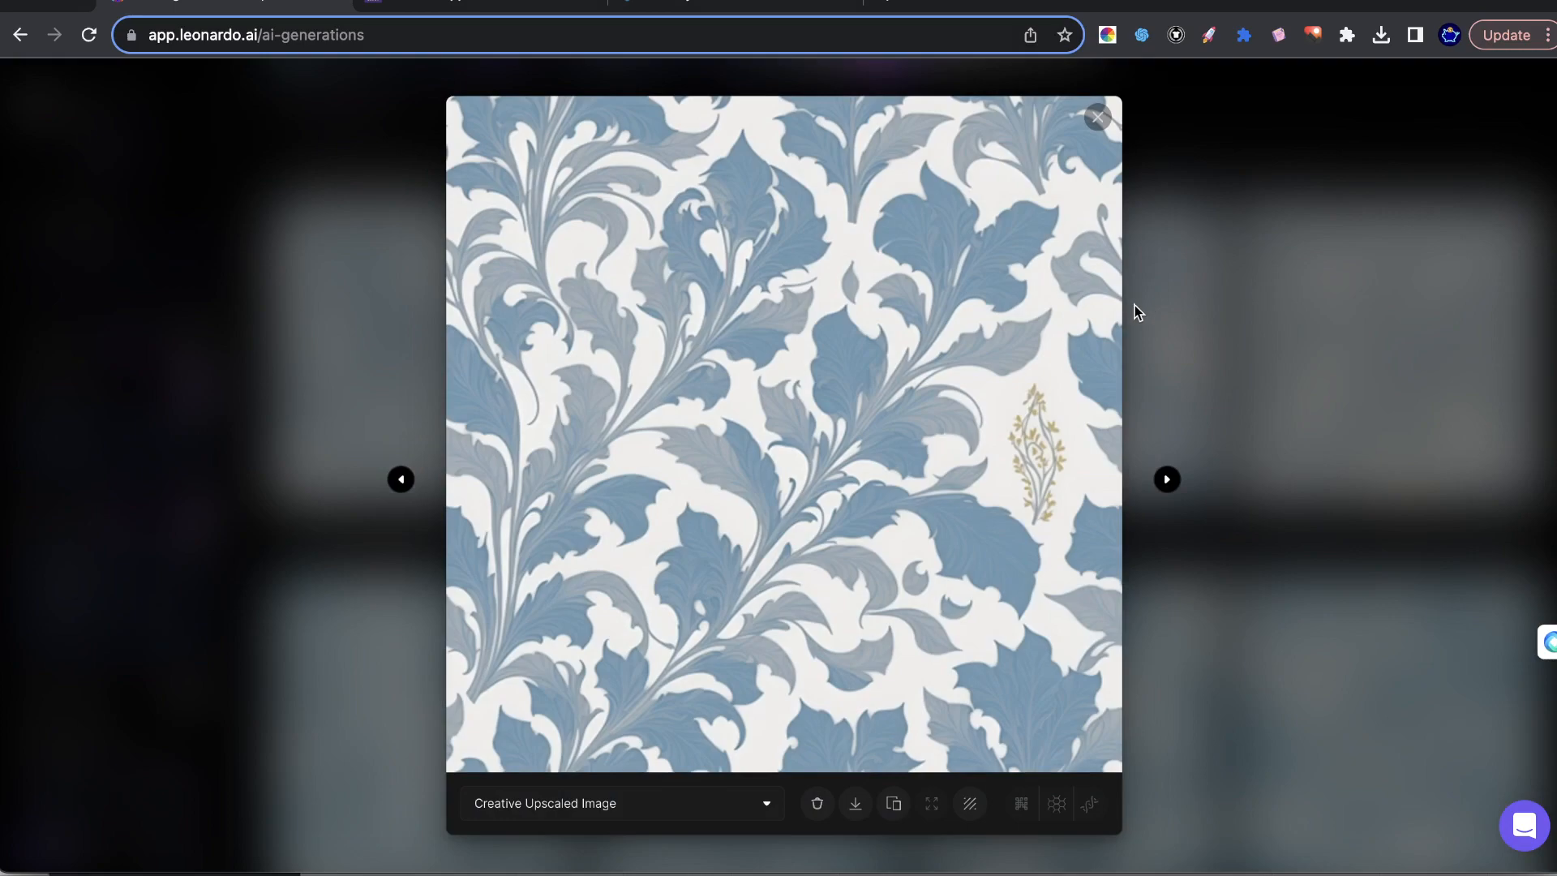
click(856, 805)
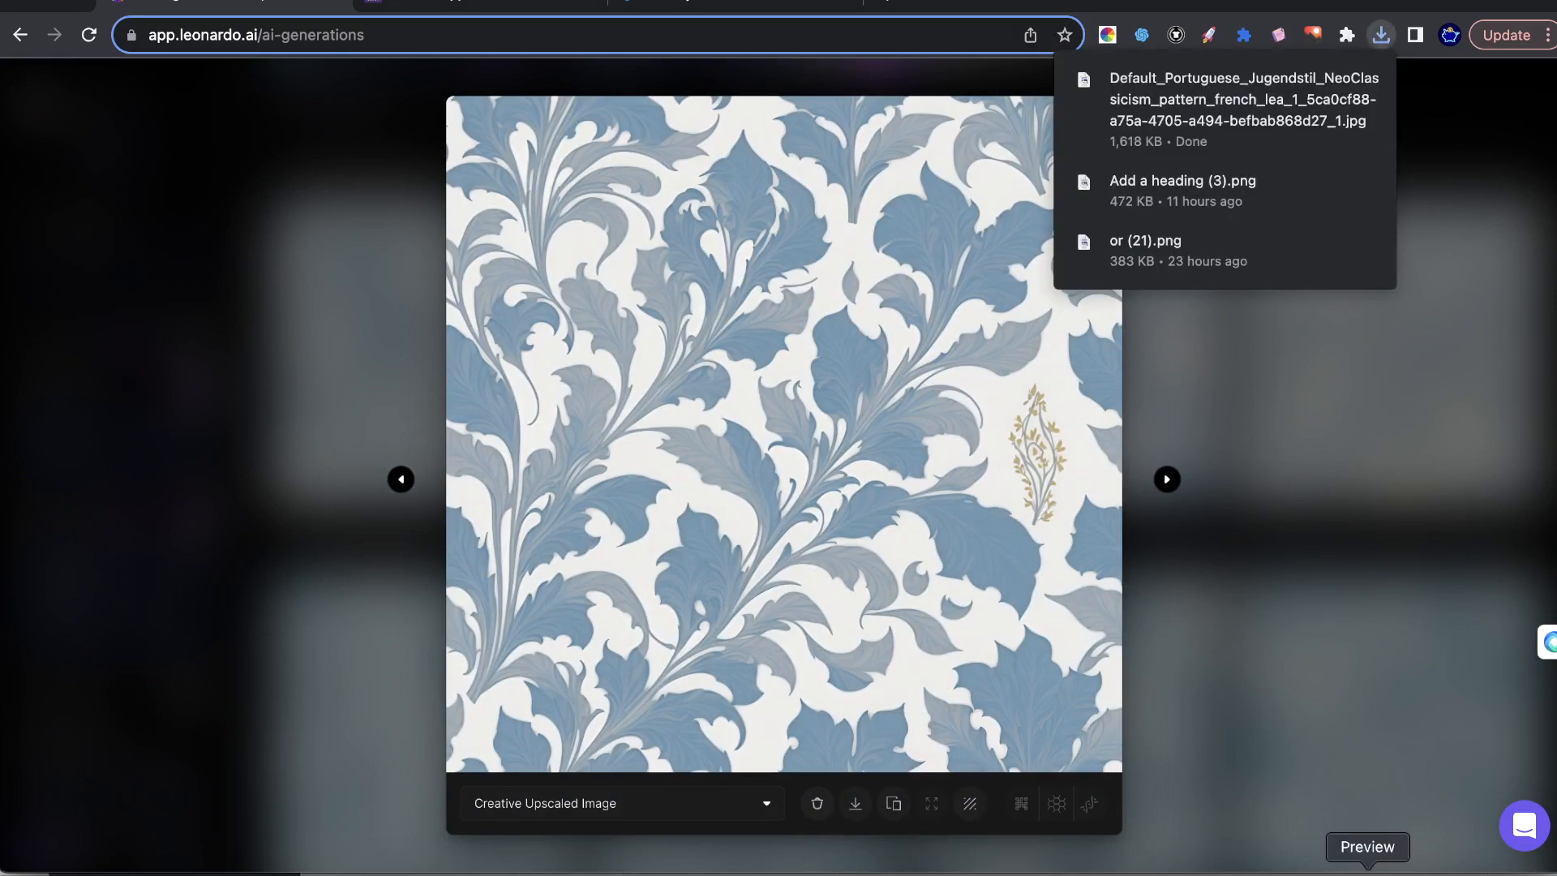
click(873, 370)
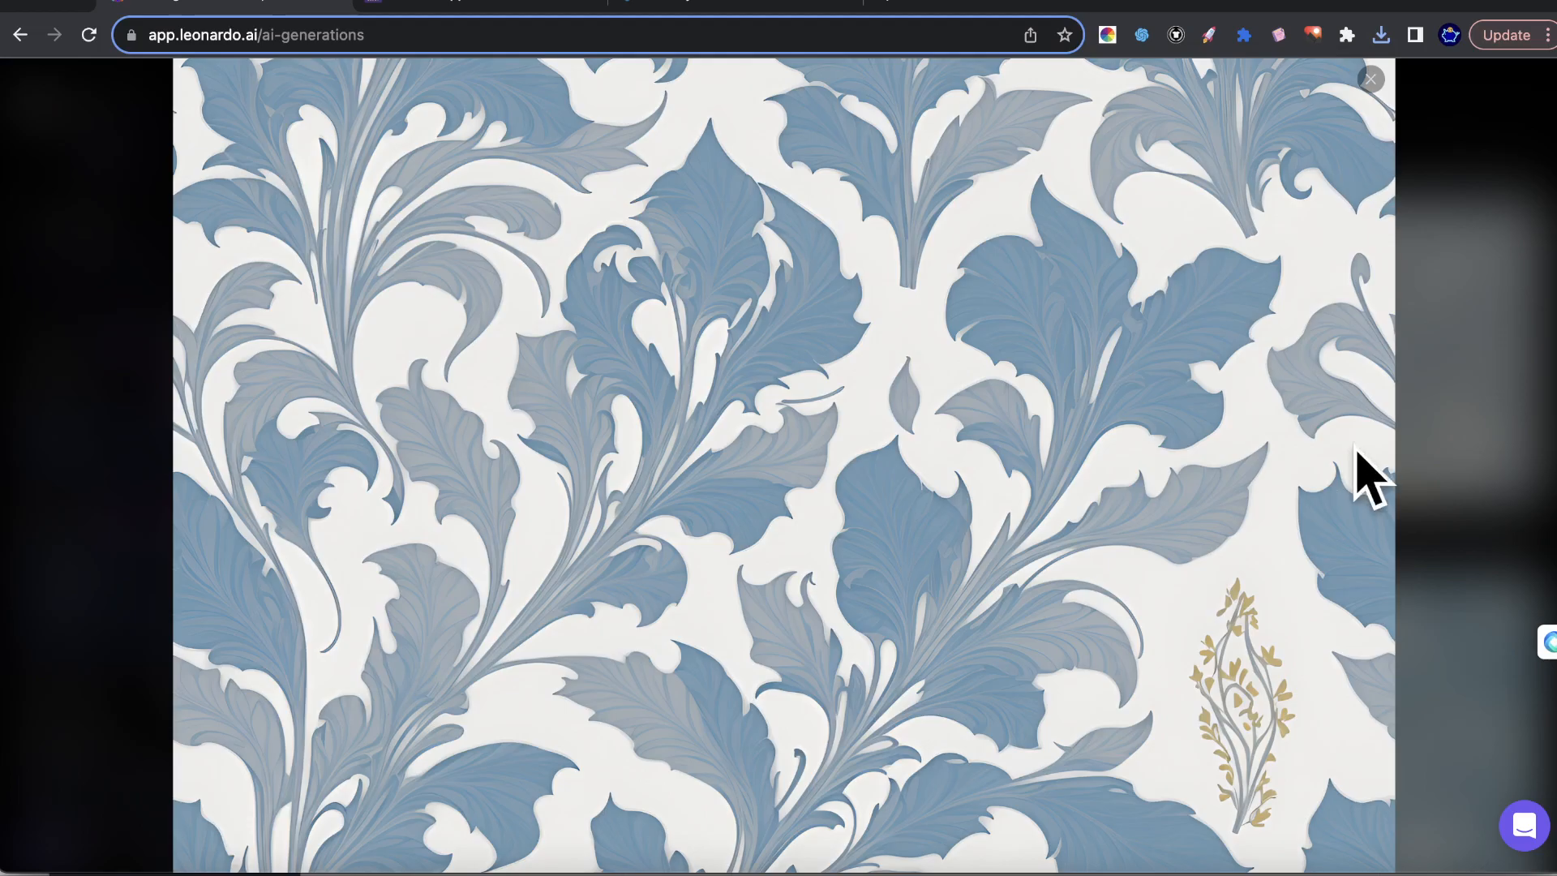
click(1478, 455)
Switch to Luminar Neo and import the downloaded leaf pattern from the Downloads folder.
click(1418, 873)
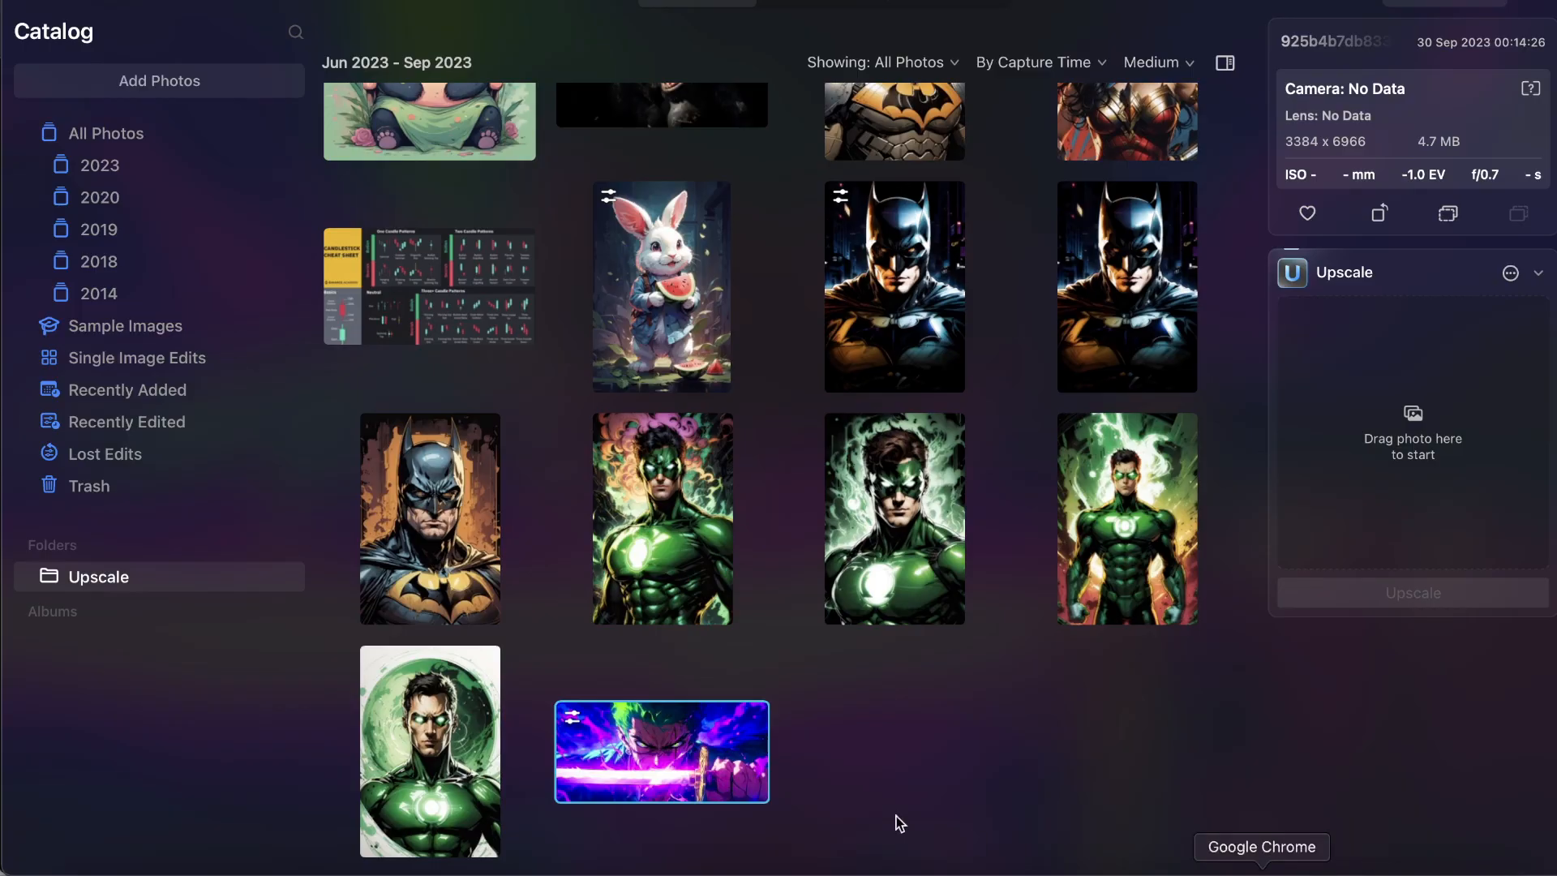
click(73, 873)
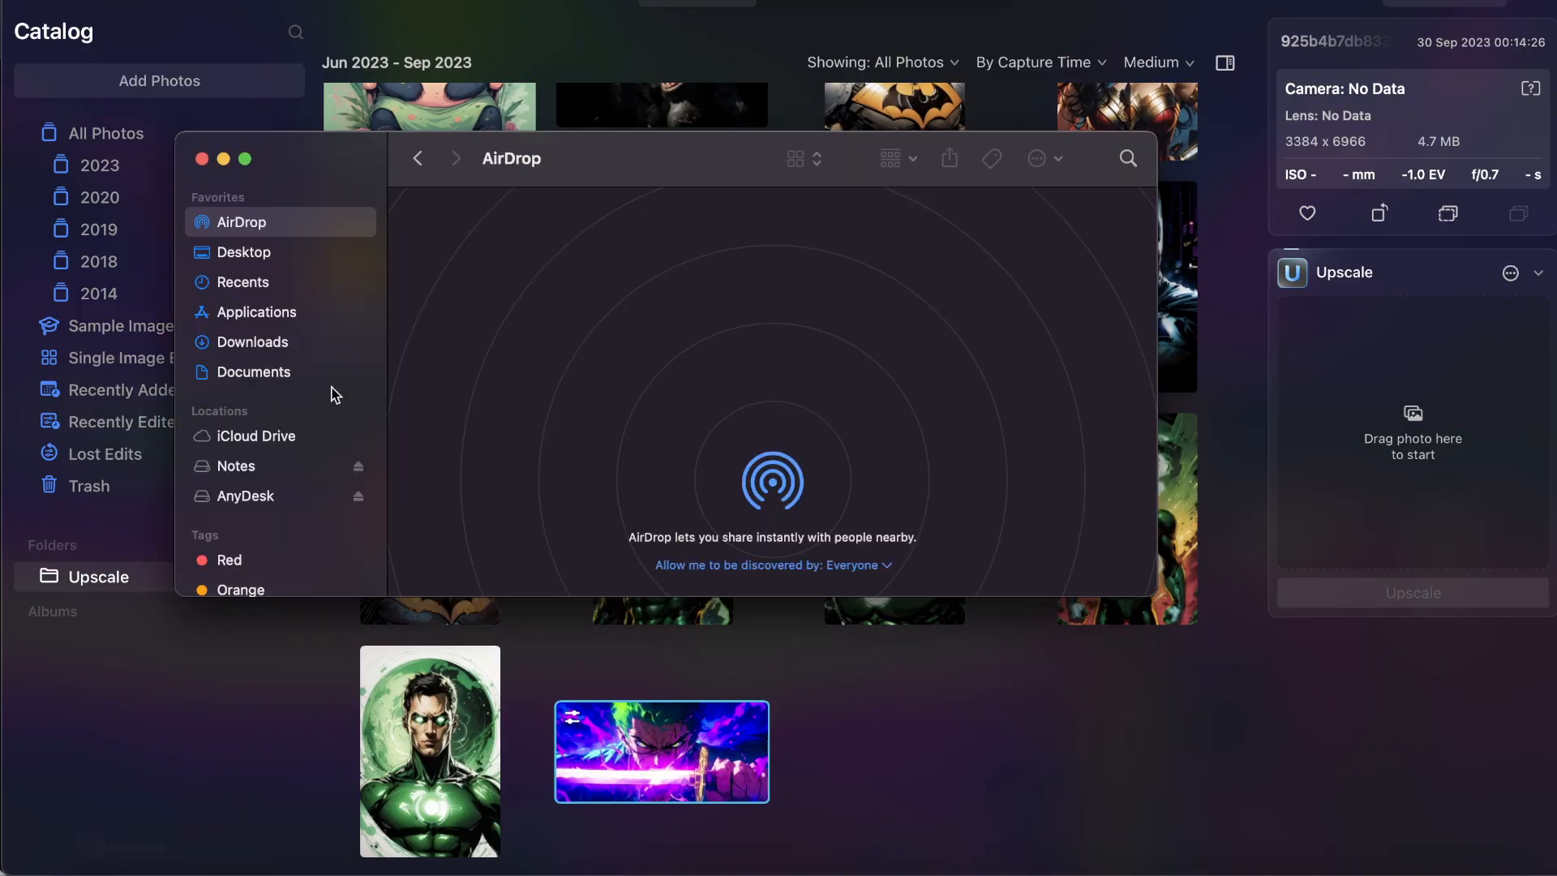
click(240, 341)
drag(458, 247, 1050, 722)
click(1095, 725)
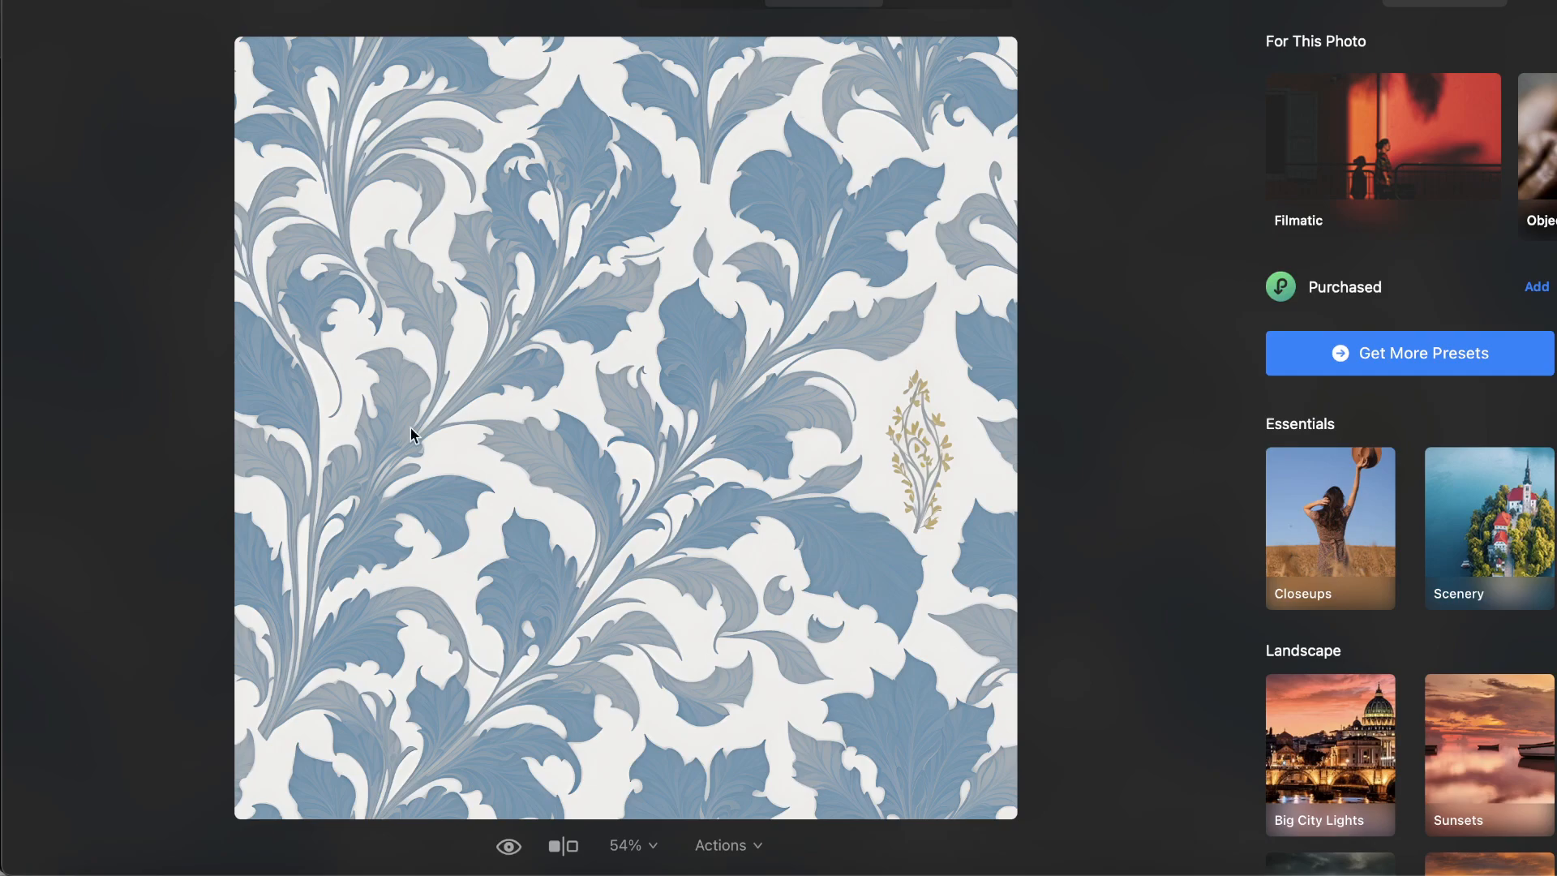
Open the imported leaf pattern for editing and remove its golden sprig with the Erase tool.
click(683, 3)
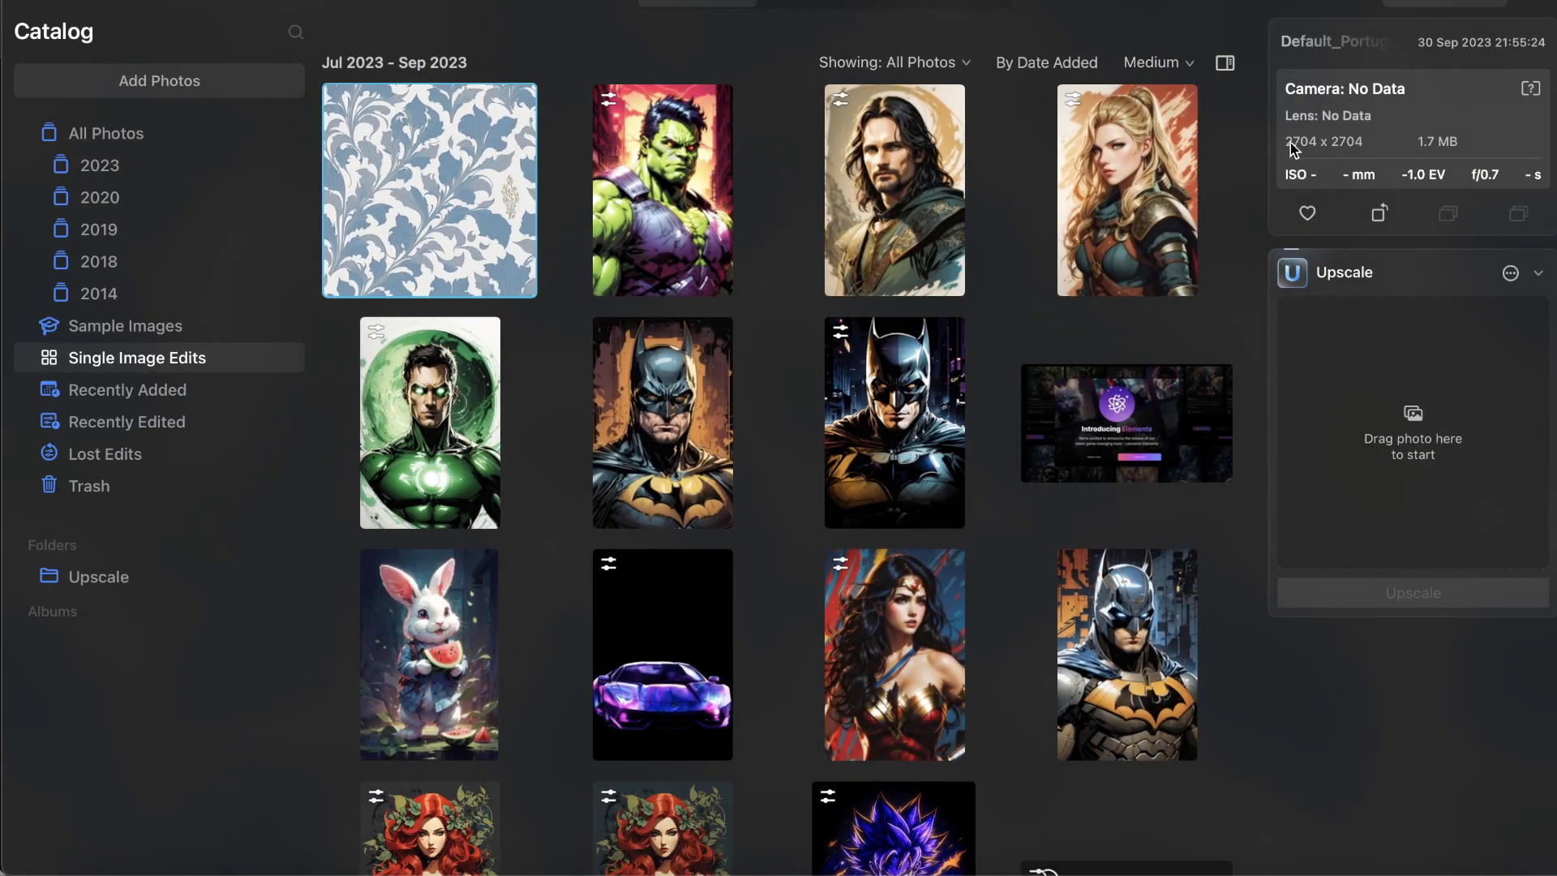
double_click(461, 174)
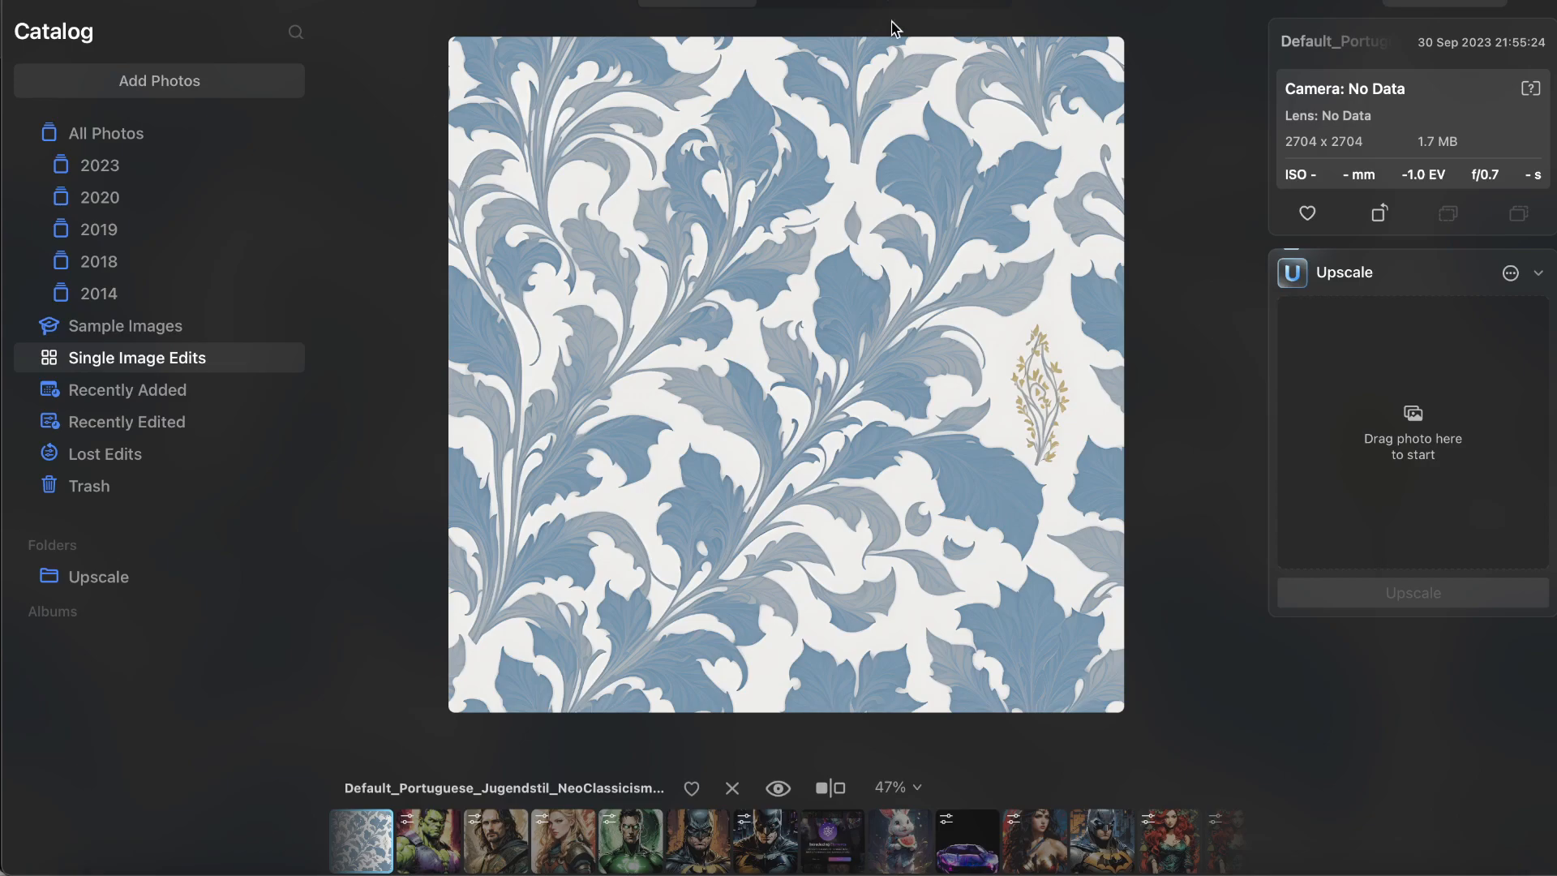
click(940, 7)
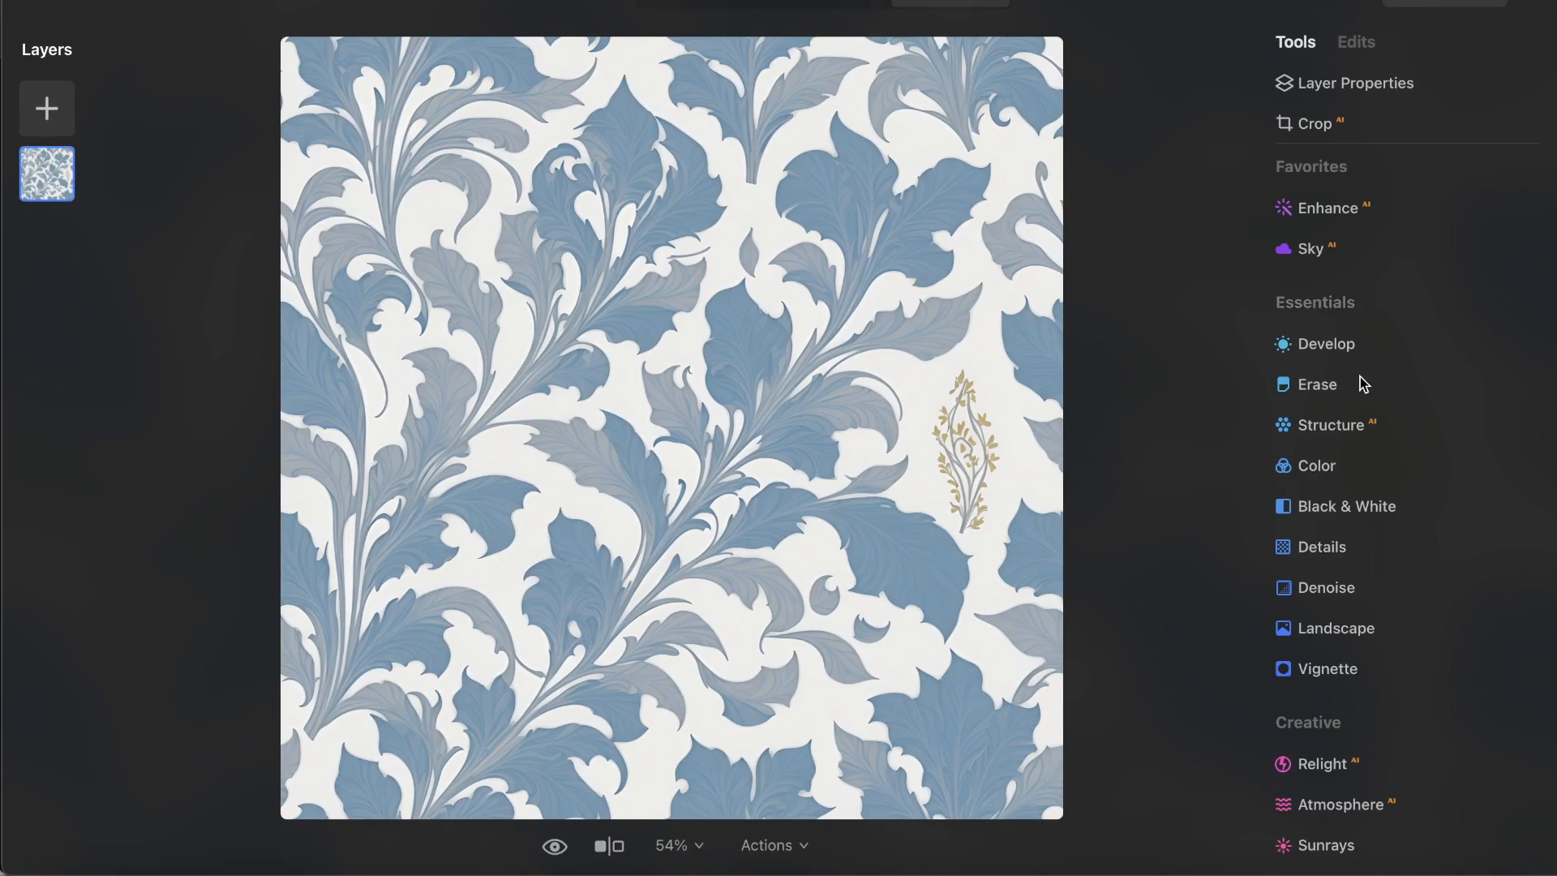
click(1317, 385)
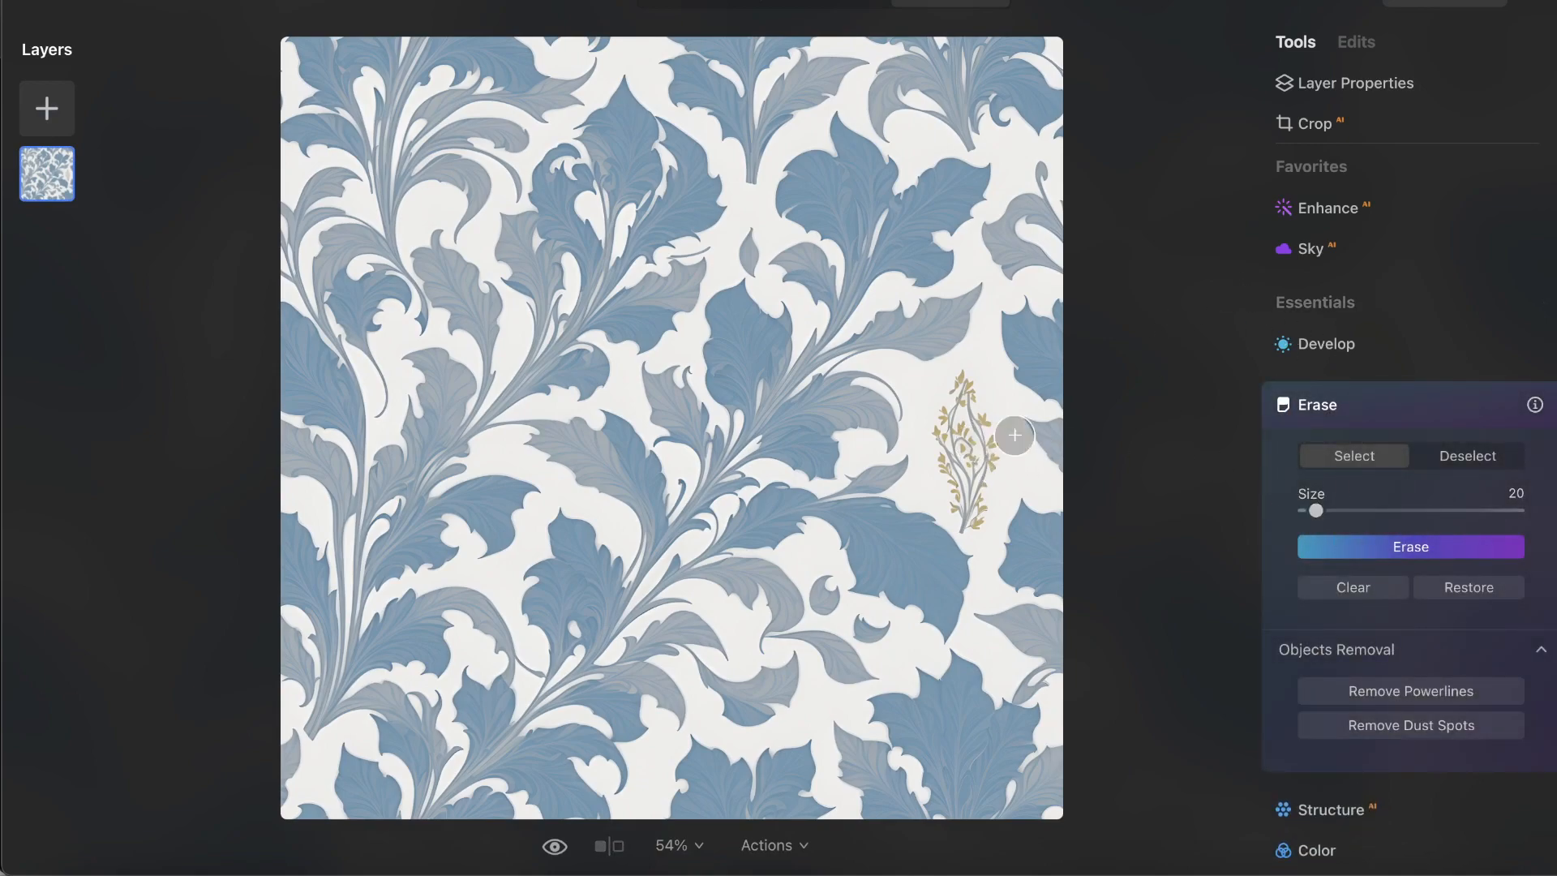
mouse_move(972, 438)
mouse_down()
mouse_move(963, 386)
mouse_move(945, 449)
mouse_move(966, 515)
mouse_move(979, 419)
mouse_up()
click(1411, 546)
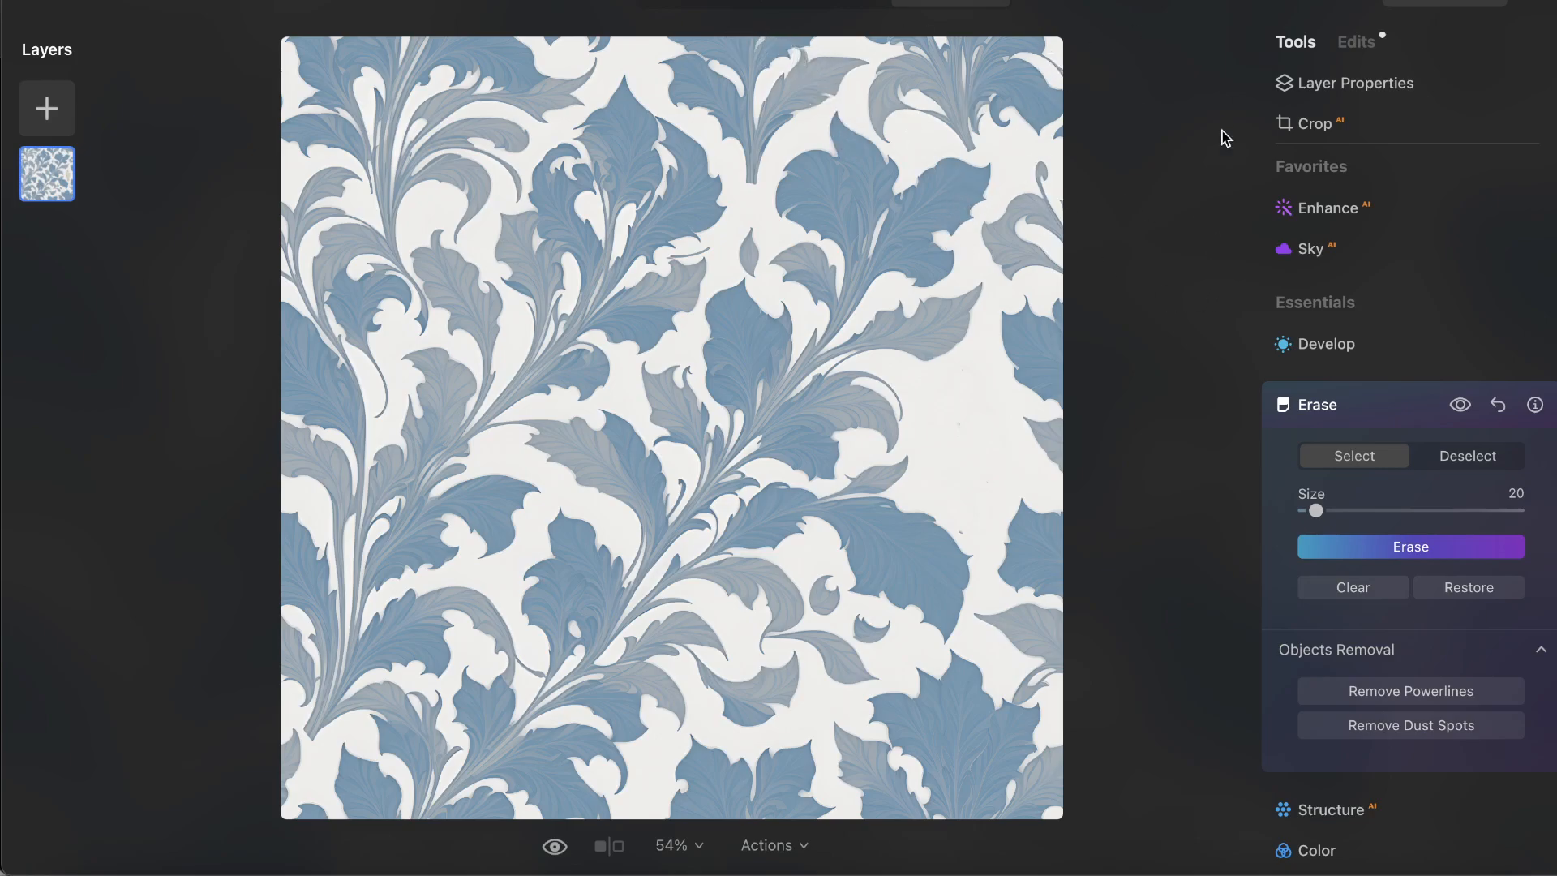
Set Smart Contrast to 100 in the pattern's Develop adjustments.
click(1328, 344)
drag(1411, 477, 1427, 476)
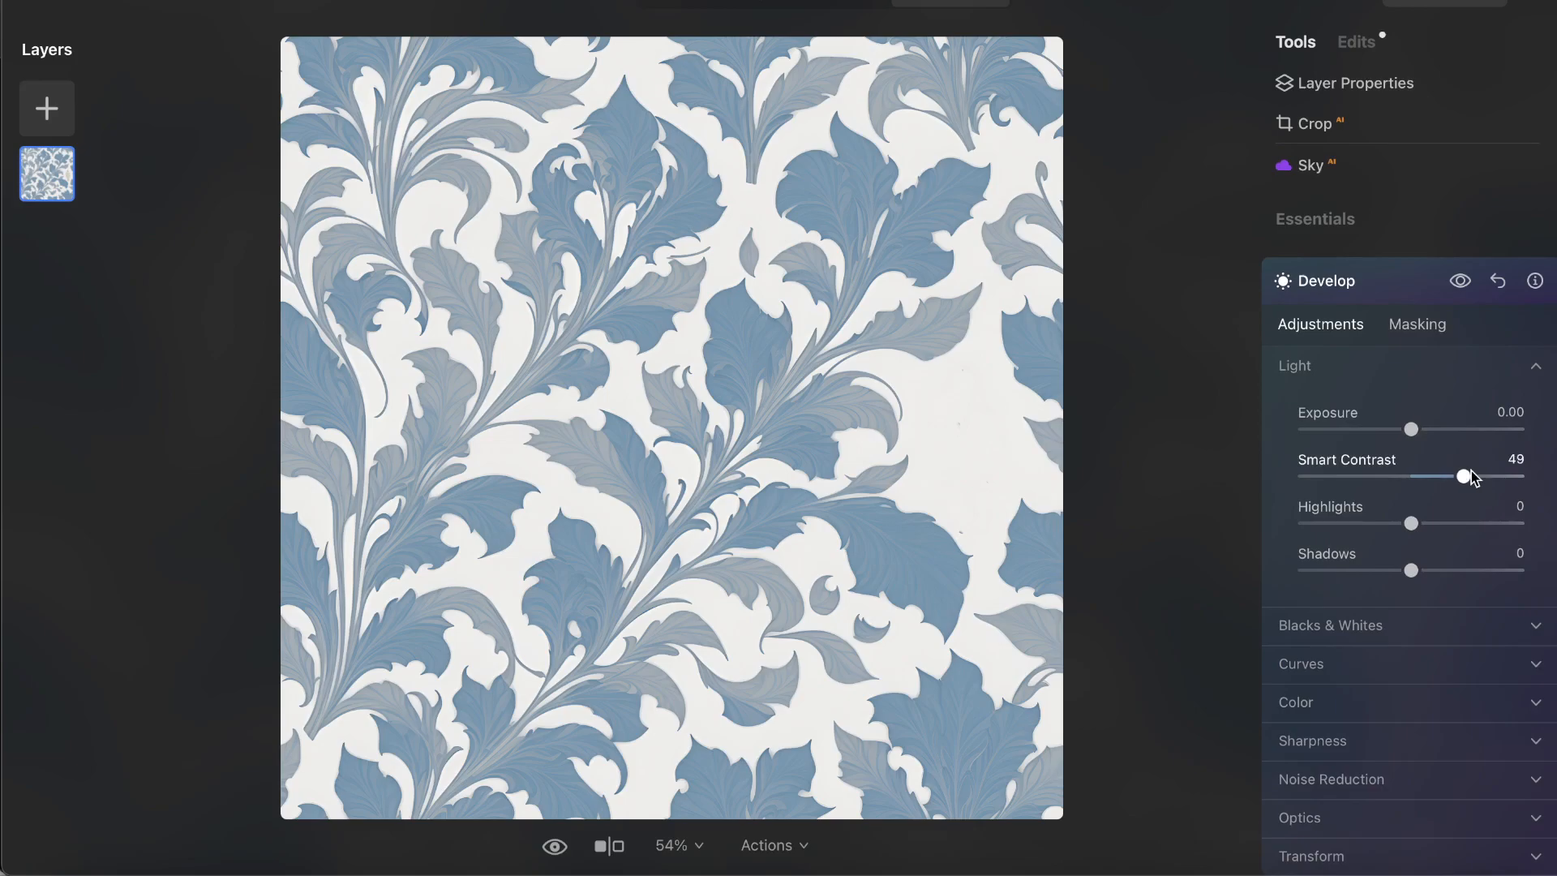
mouse_move(1548, 471)
mouse_down()
mouse_move(1347, 474)
mouse_move(1556, 474)
mouse_up()
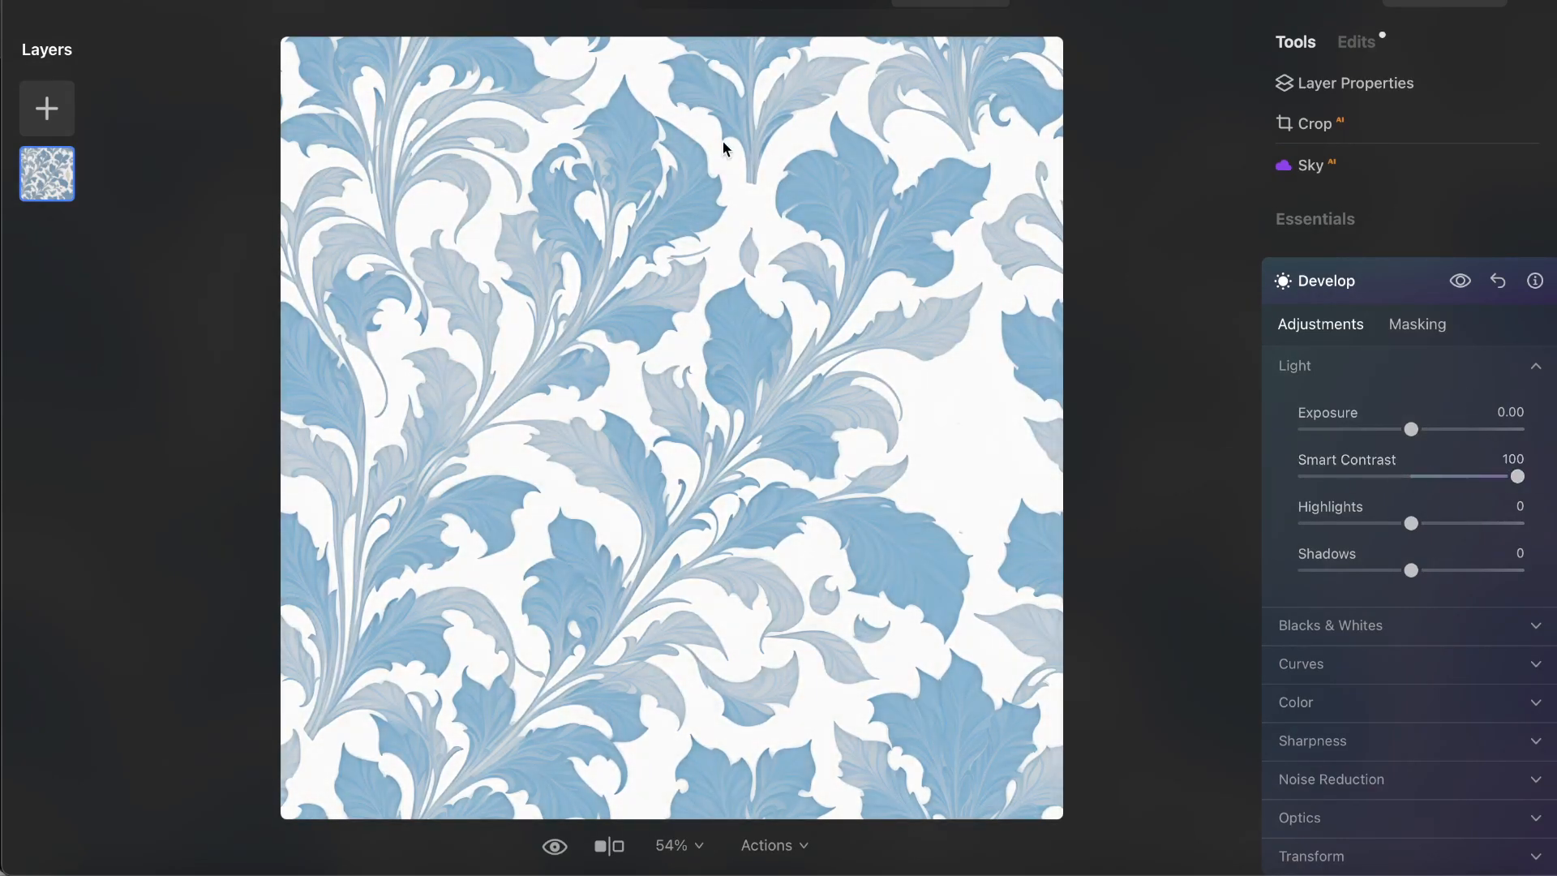
Reopen the leaf pattern for editing and apply the Mystical effect with Amount 60 and Shadows 0.
click(705, 4)
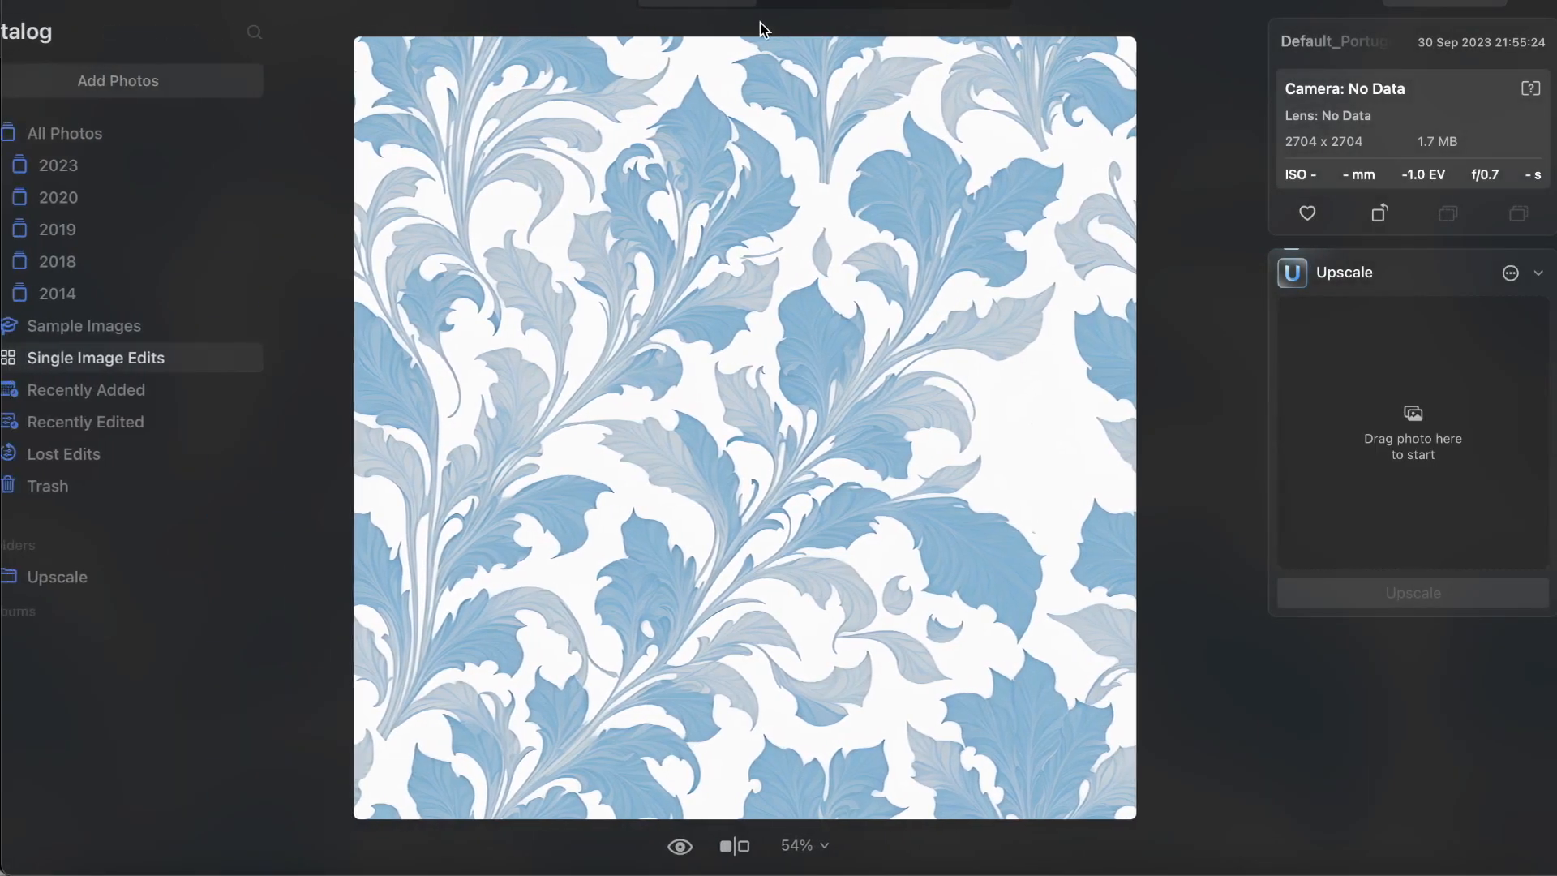
double_click(432, 148)
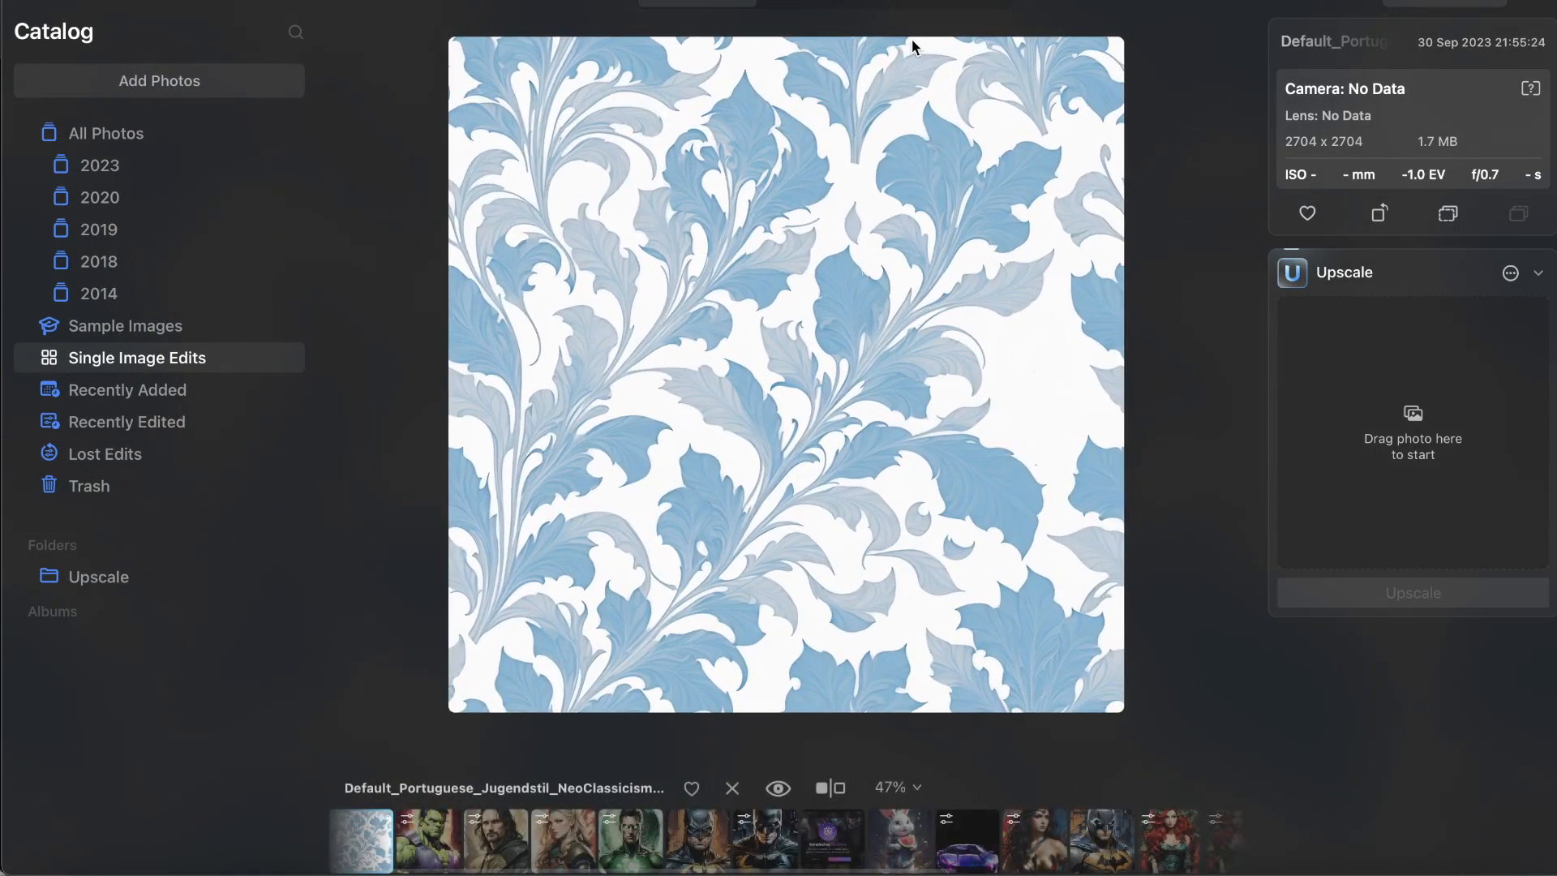
click(950, 5)
scroll(1451, 560, down, 10)
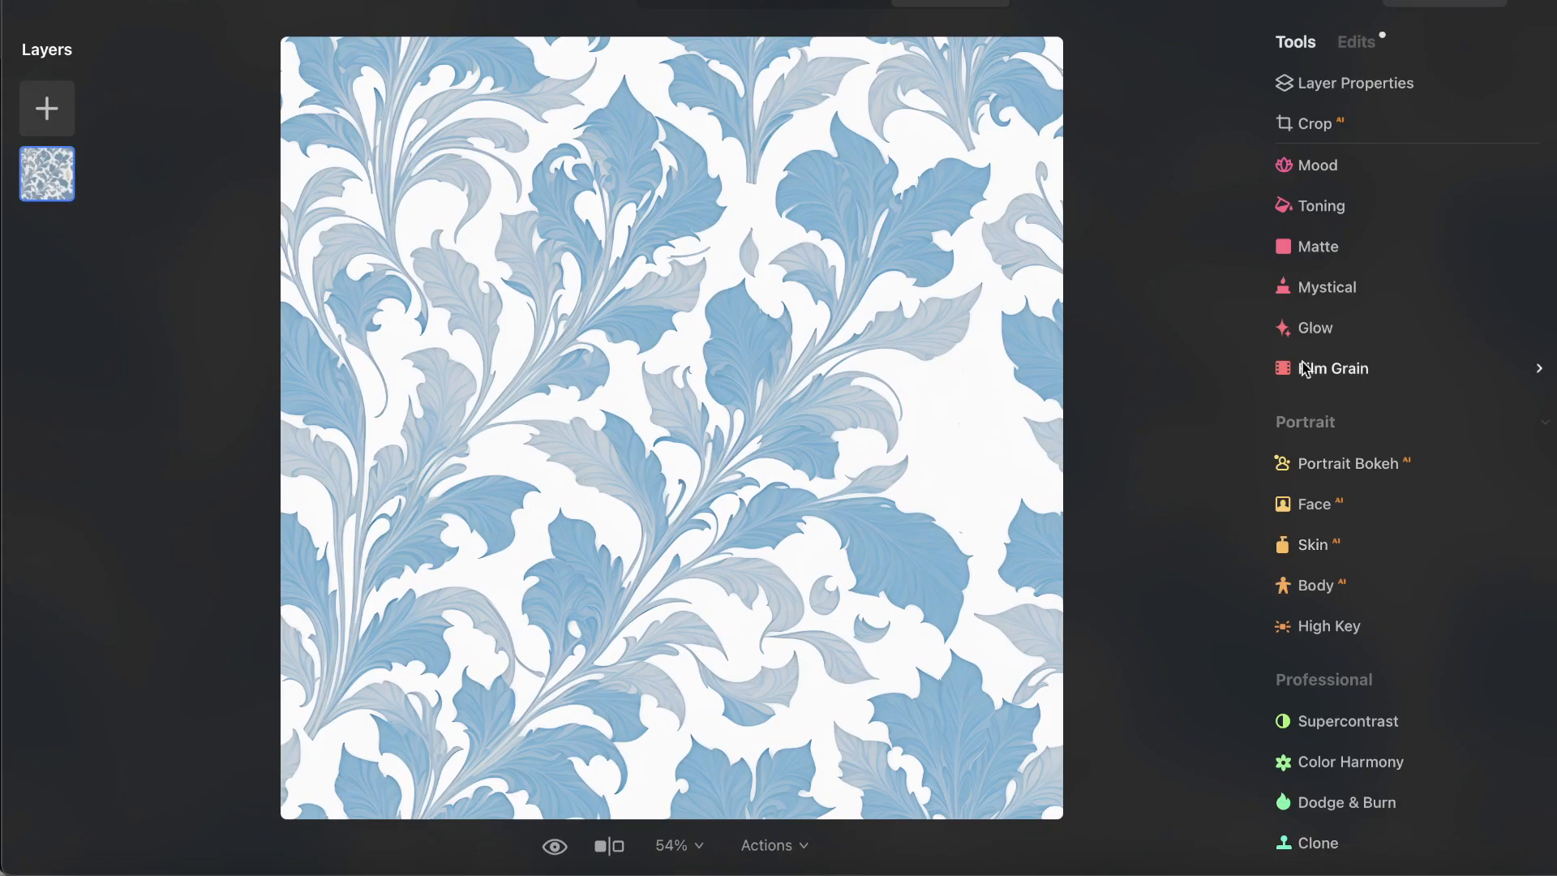
click(1310, 293)
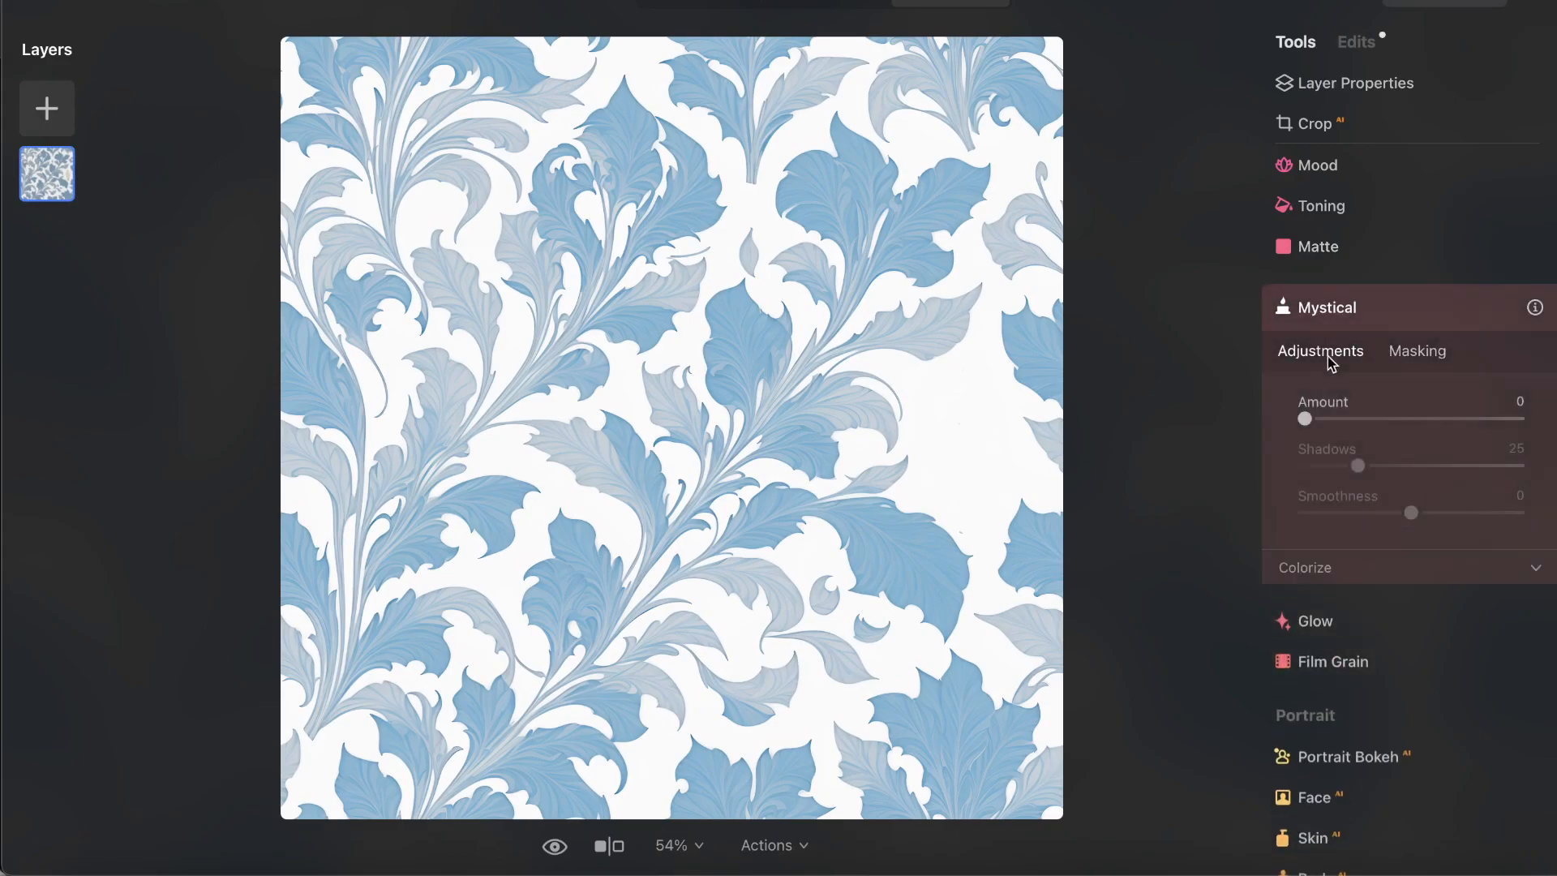
click(1385, 418)
drag(1385, 419, 1435, 418)
drag(1305, 466, 1342, 468)
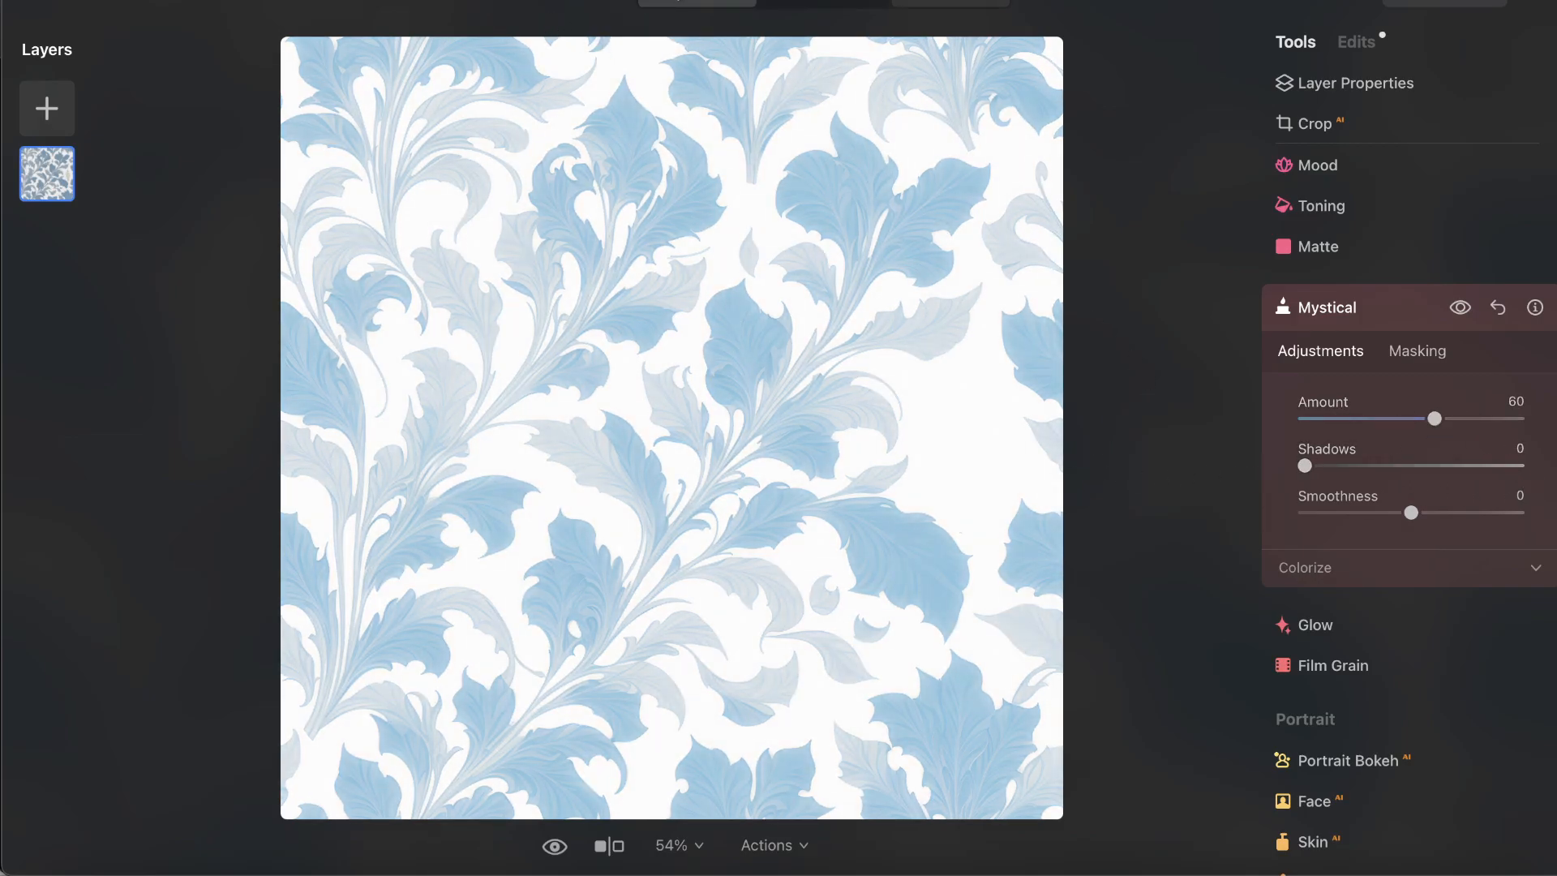
Upscale the edited leaf pattern 4x from the catalog and open the upscaled image.
click(697, 3)
drag(434, 165, 1412, 421)
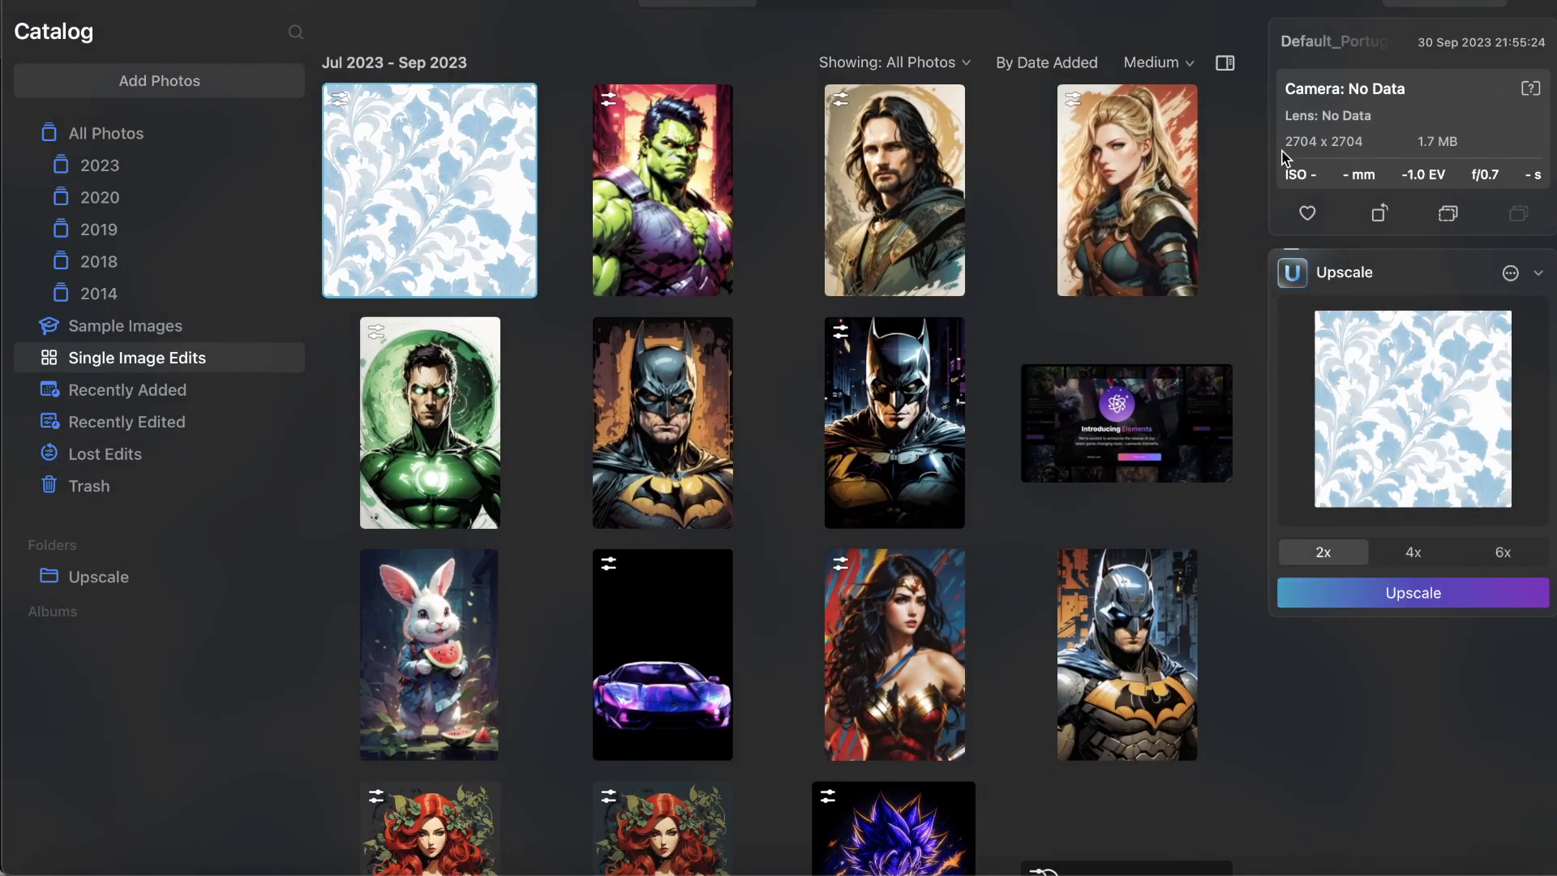
click(1415, 552)
click(1402, 597)
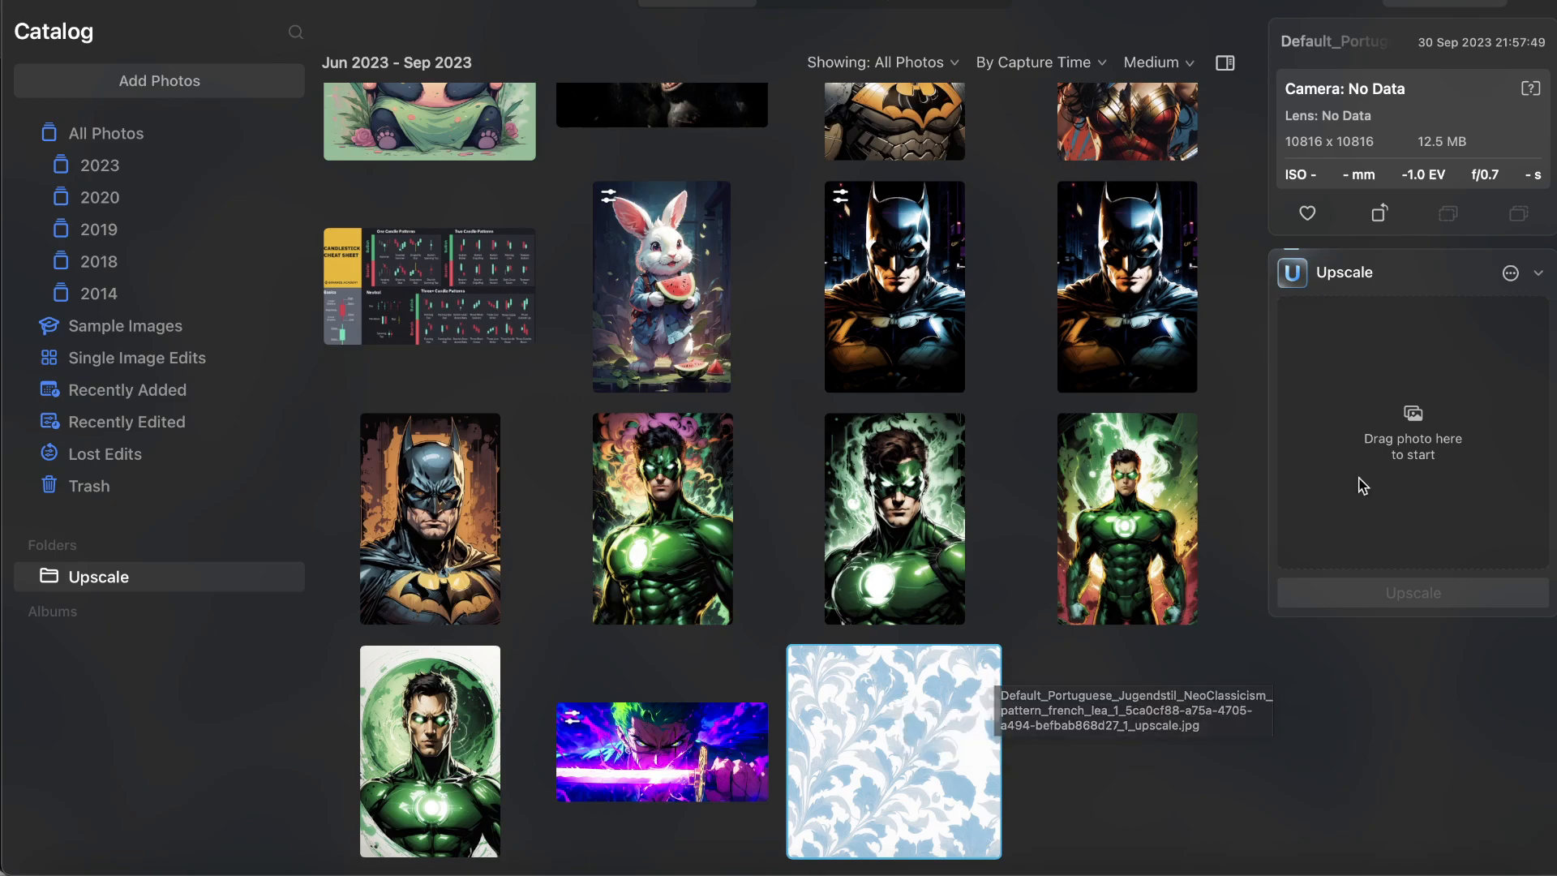
double_click(948, 683)
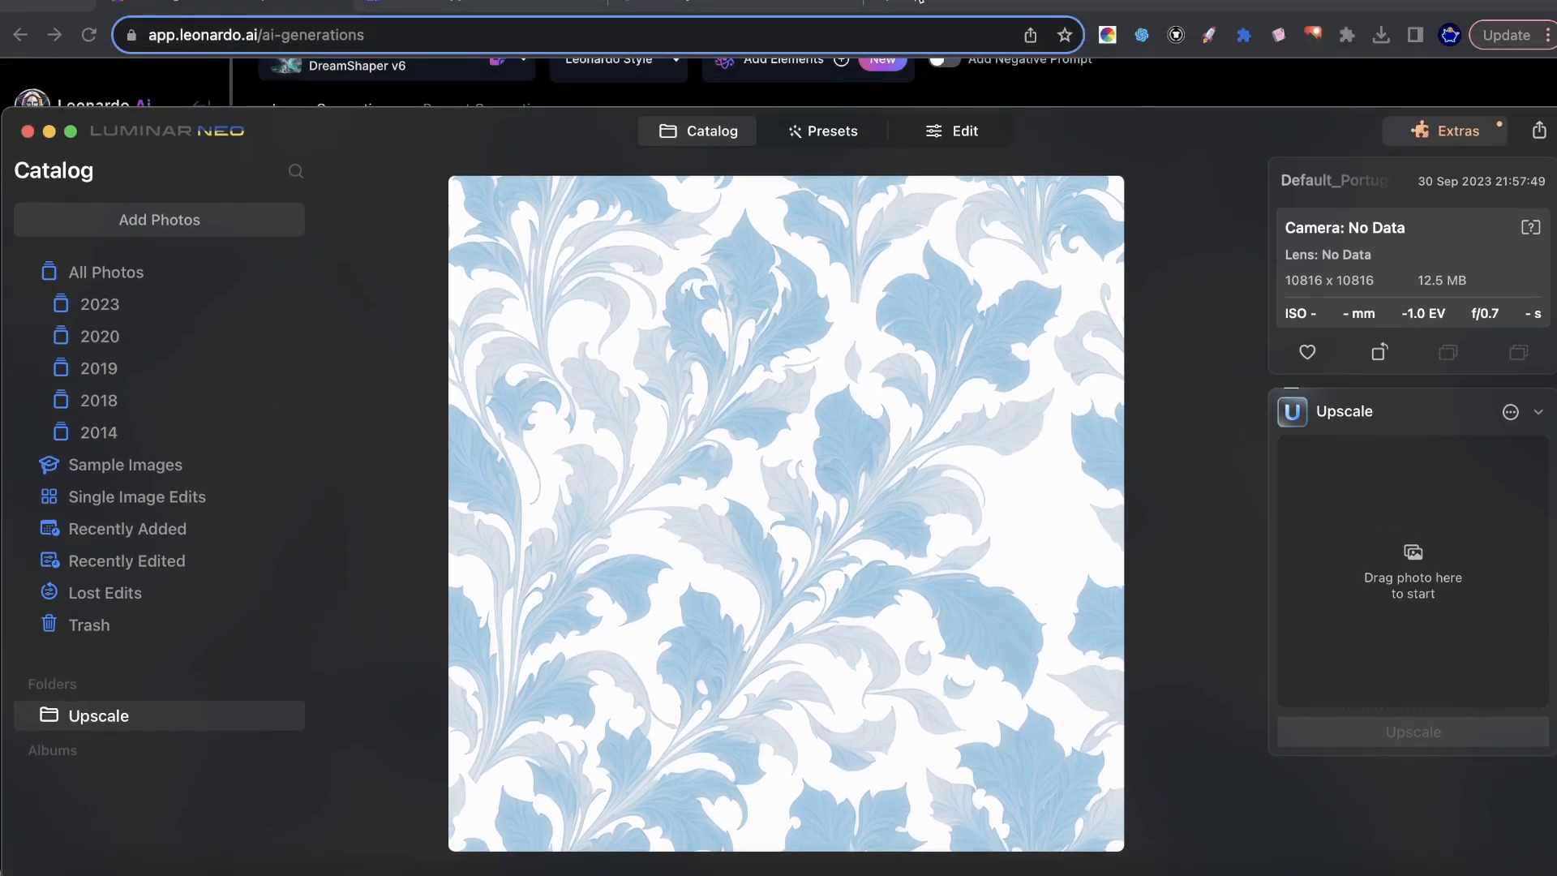
Switch to the browser, browse the Pattern Hippo gallery and compare it with the pattern batches generated in Leonardo.Ai.
click(946, 3)
click(477, 2)
scroll(1304, 465, down, 6)
scroll(1302, 470, down, 20)
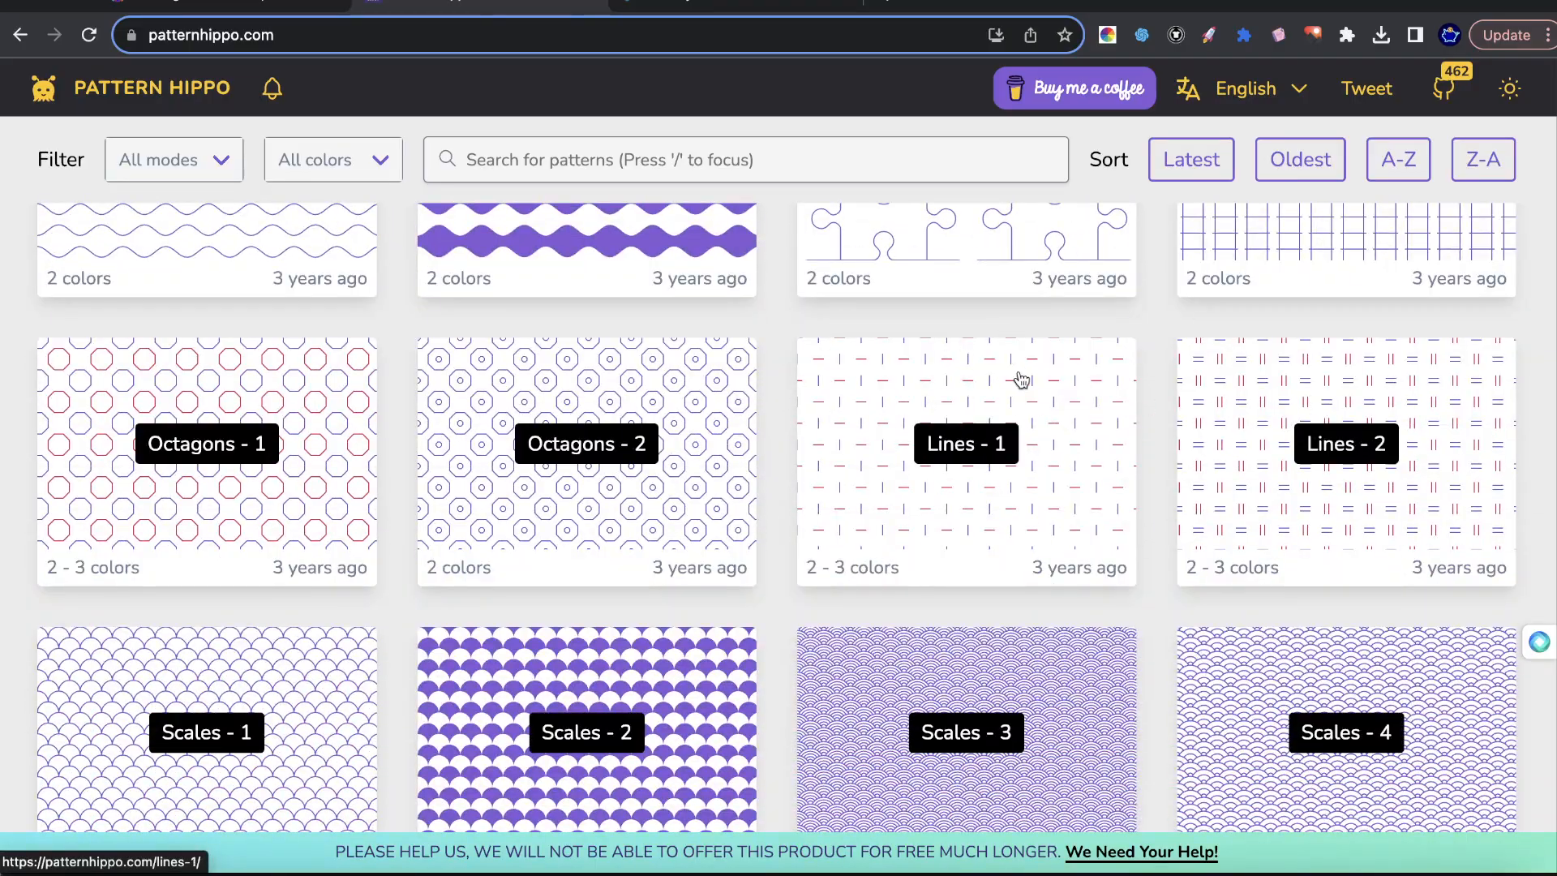
scroll(1022, 380, up, 3)
scroll(1011, 401, down, 18)
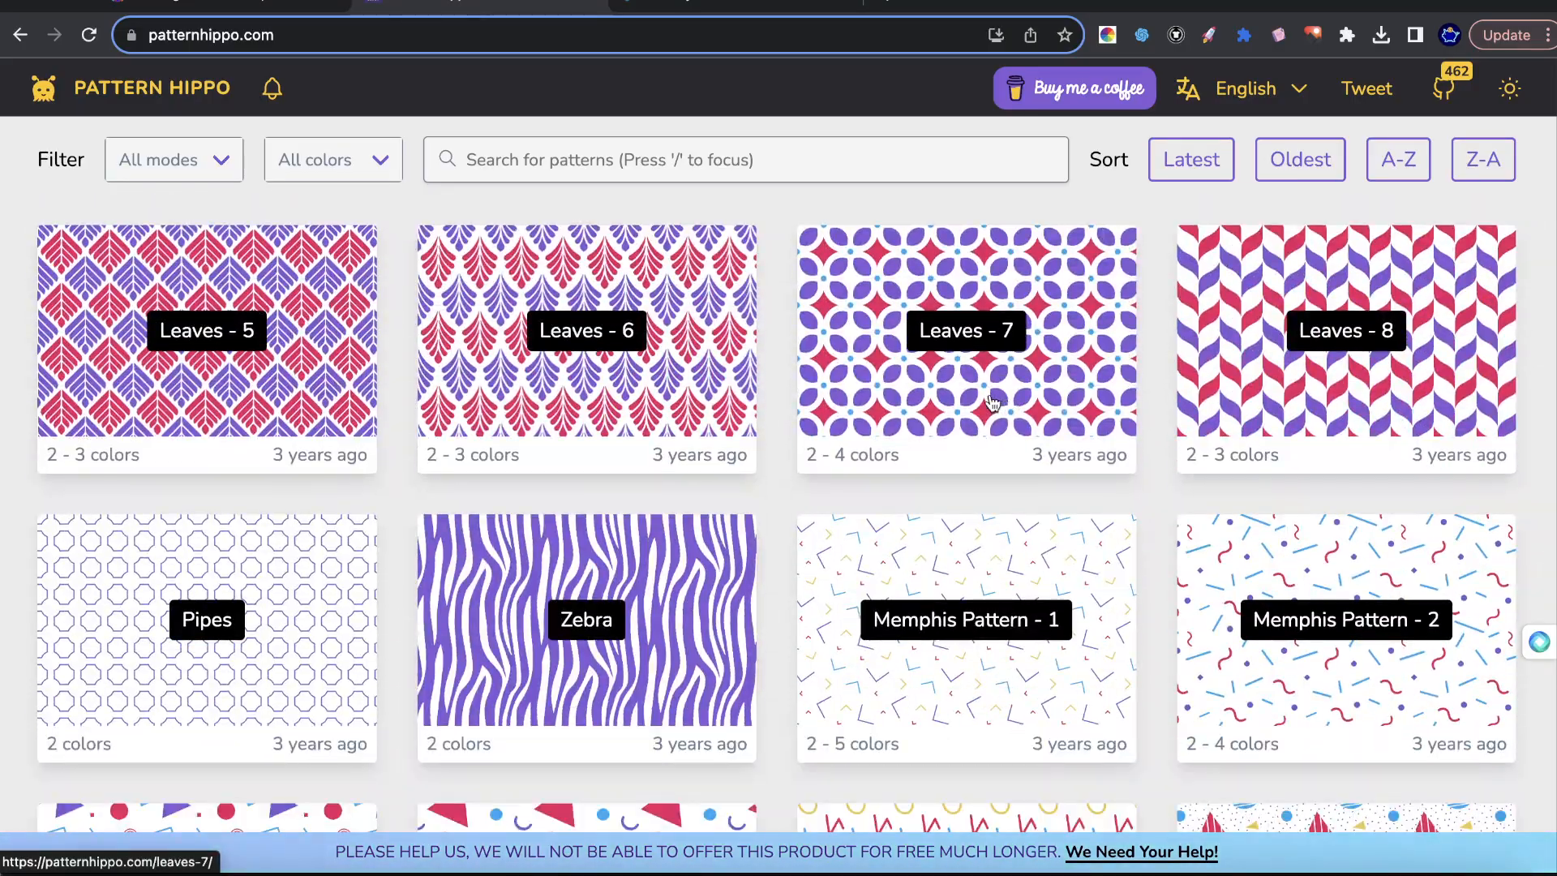
click(247, 15)
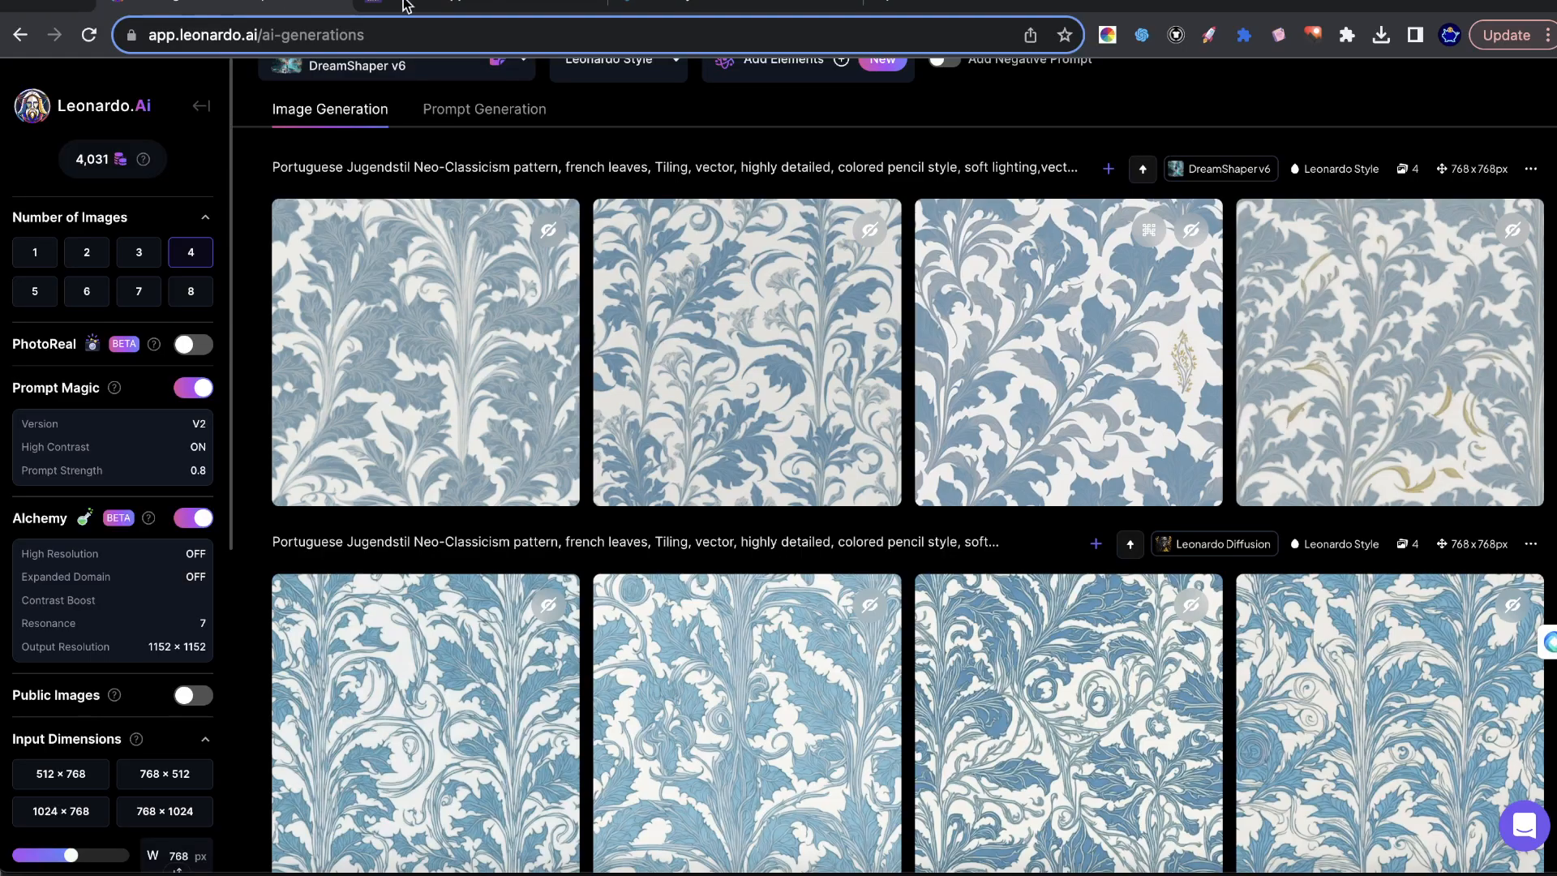
click(496, 6)
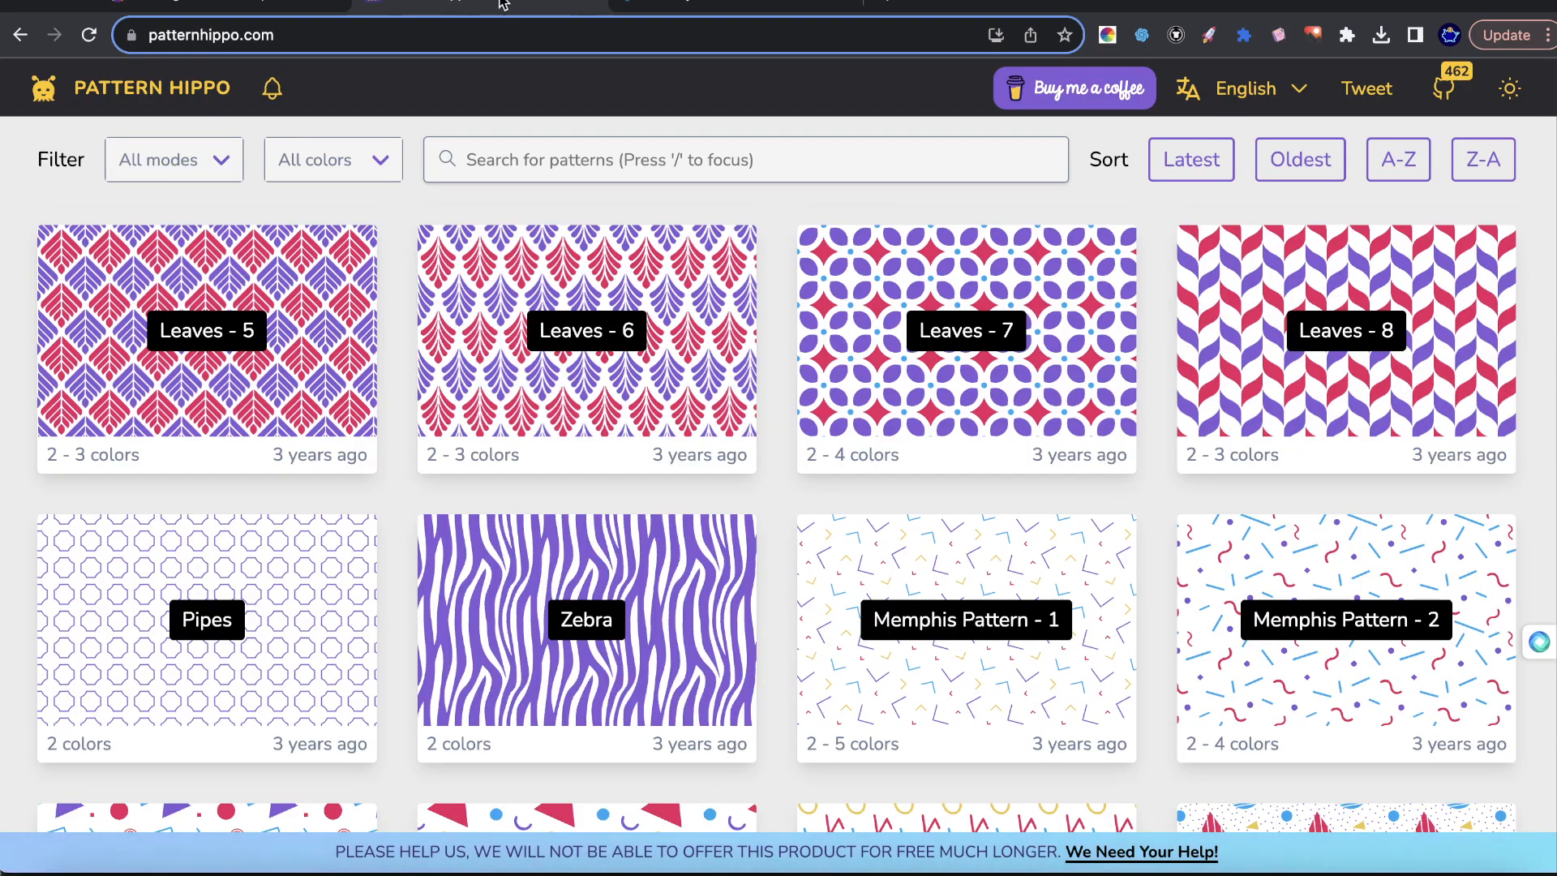
click(156, 6)
scroll(1079, 373, up, 3)
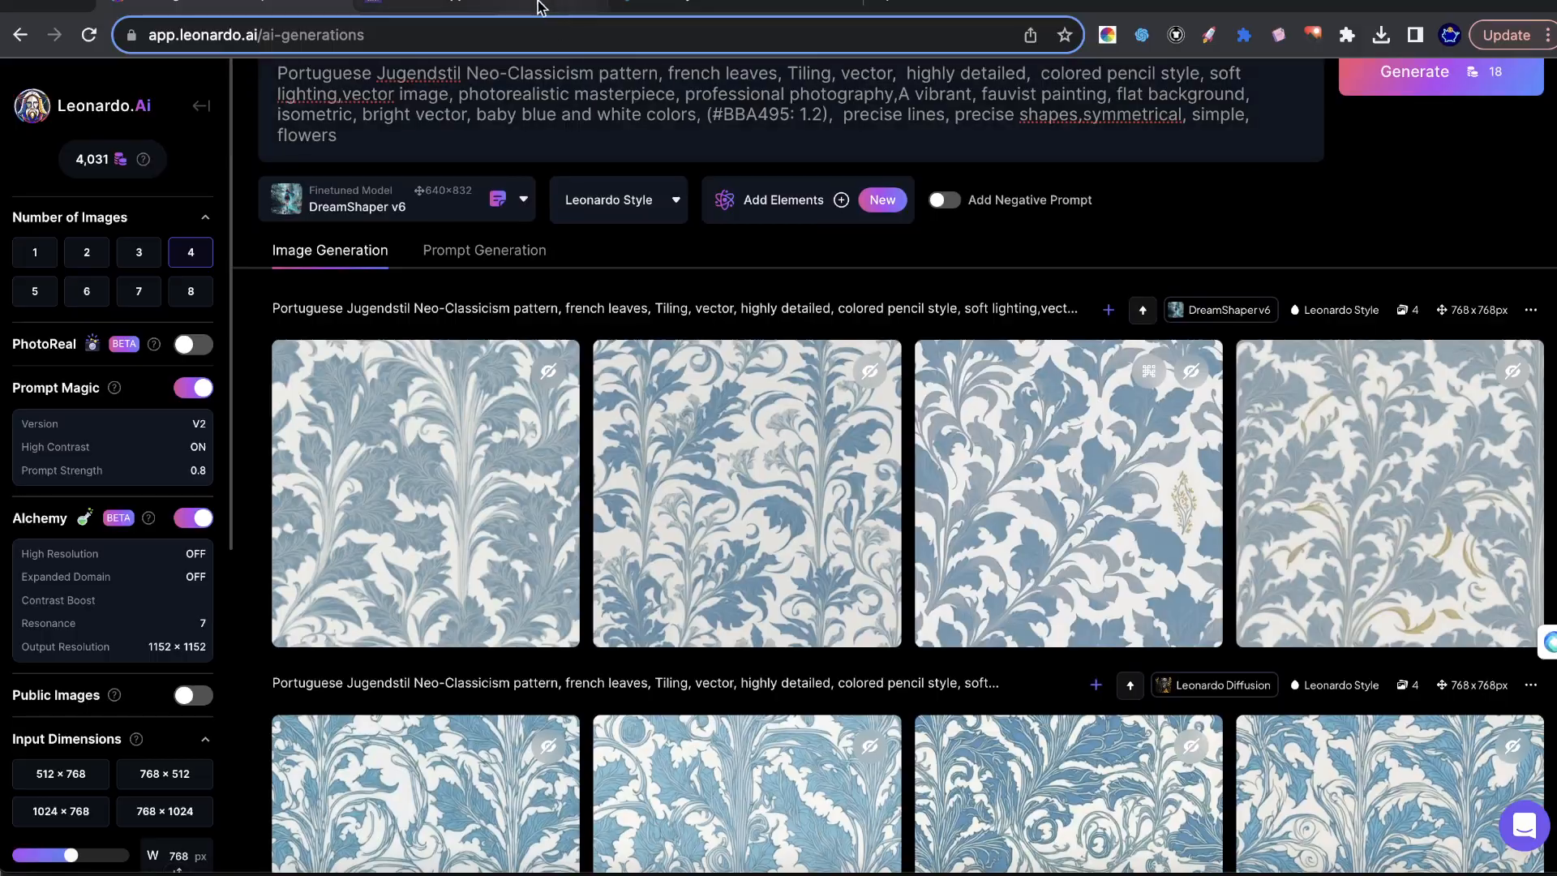
click(542, 6)
scroll(1333, 451, down, 8)
scroll(1334, 450, up, 6)
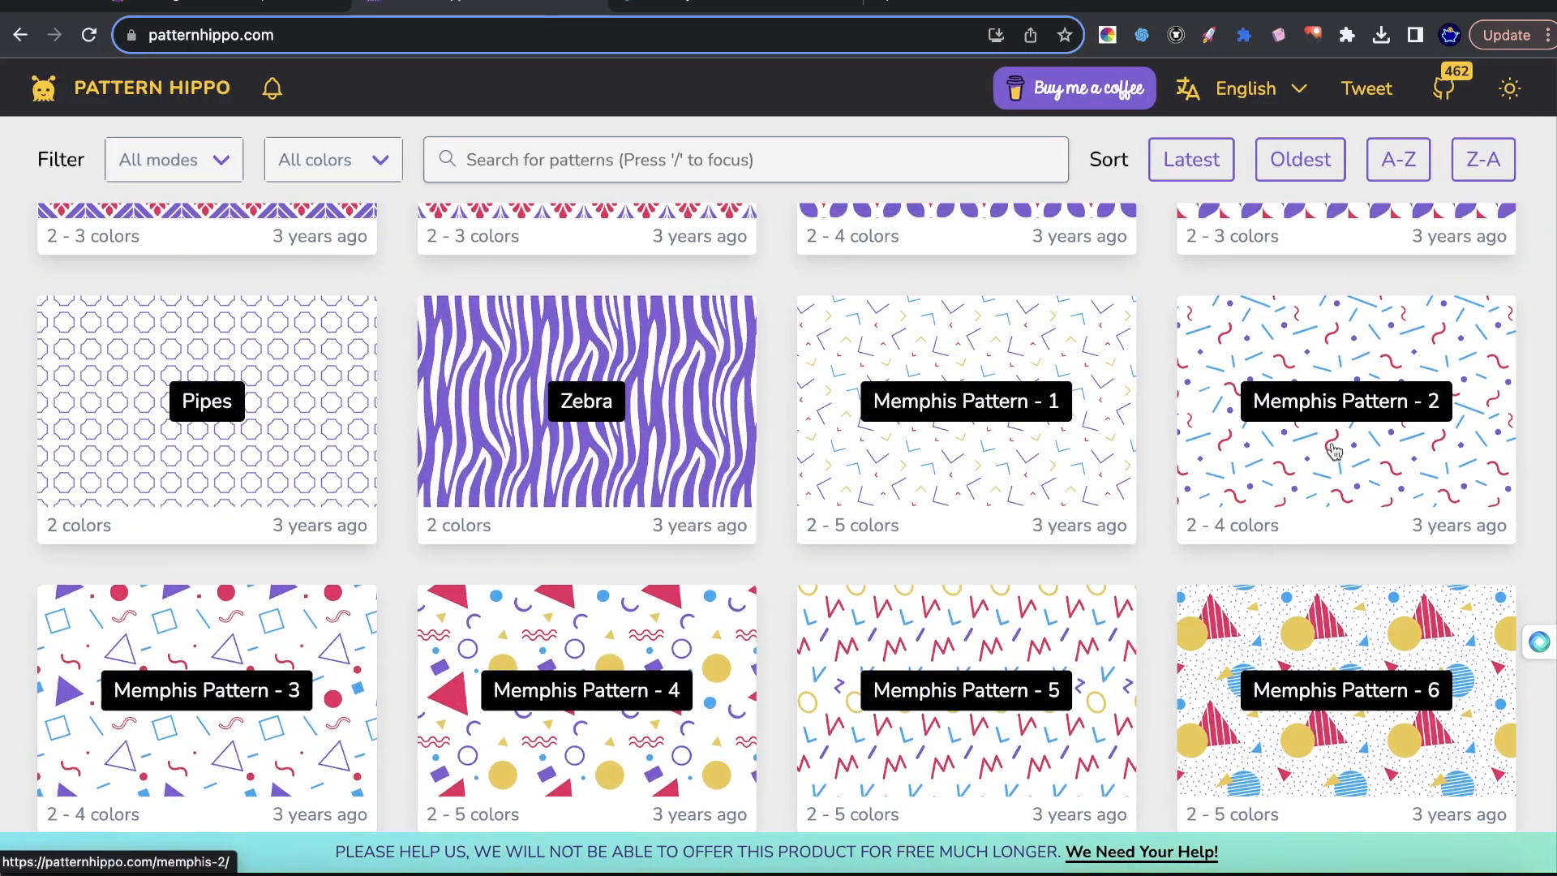
Open Memphis Pattern - 2 and randomize its colors and layout several times with Inspire Me.
click(1334, 450)
click(279, 777)
click(282, 776)
click(281, 777)
click(281, 777)
click(282, 777)
click(281, 777)
click(230, 791)
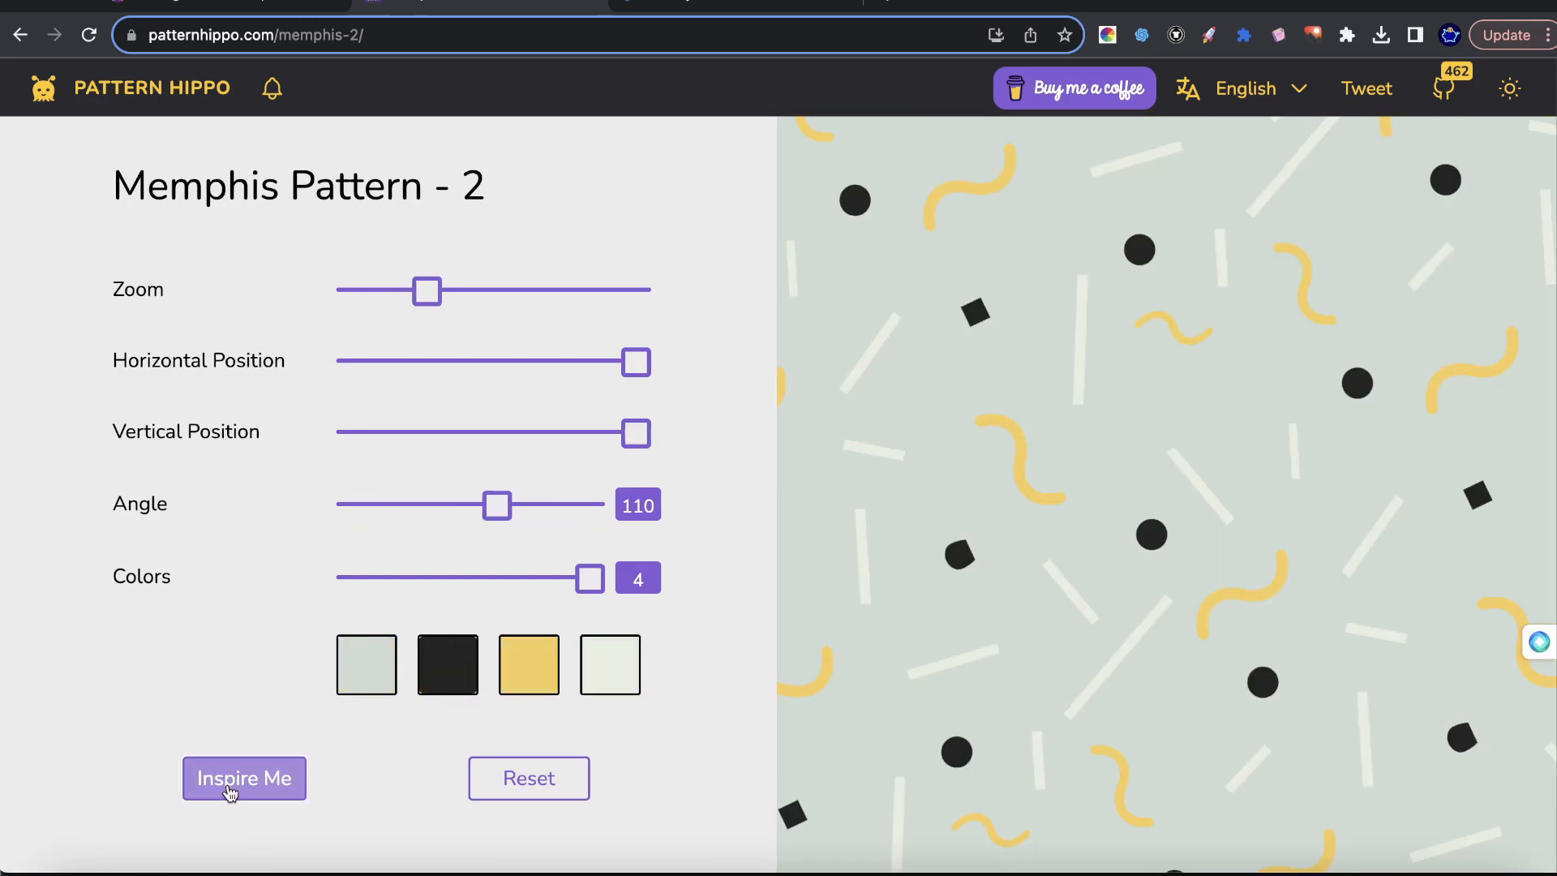
click(231, 792)
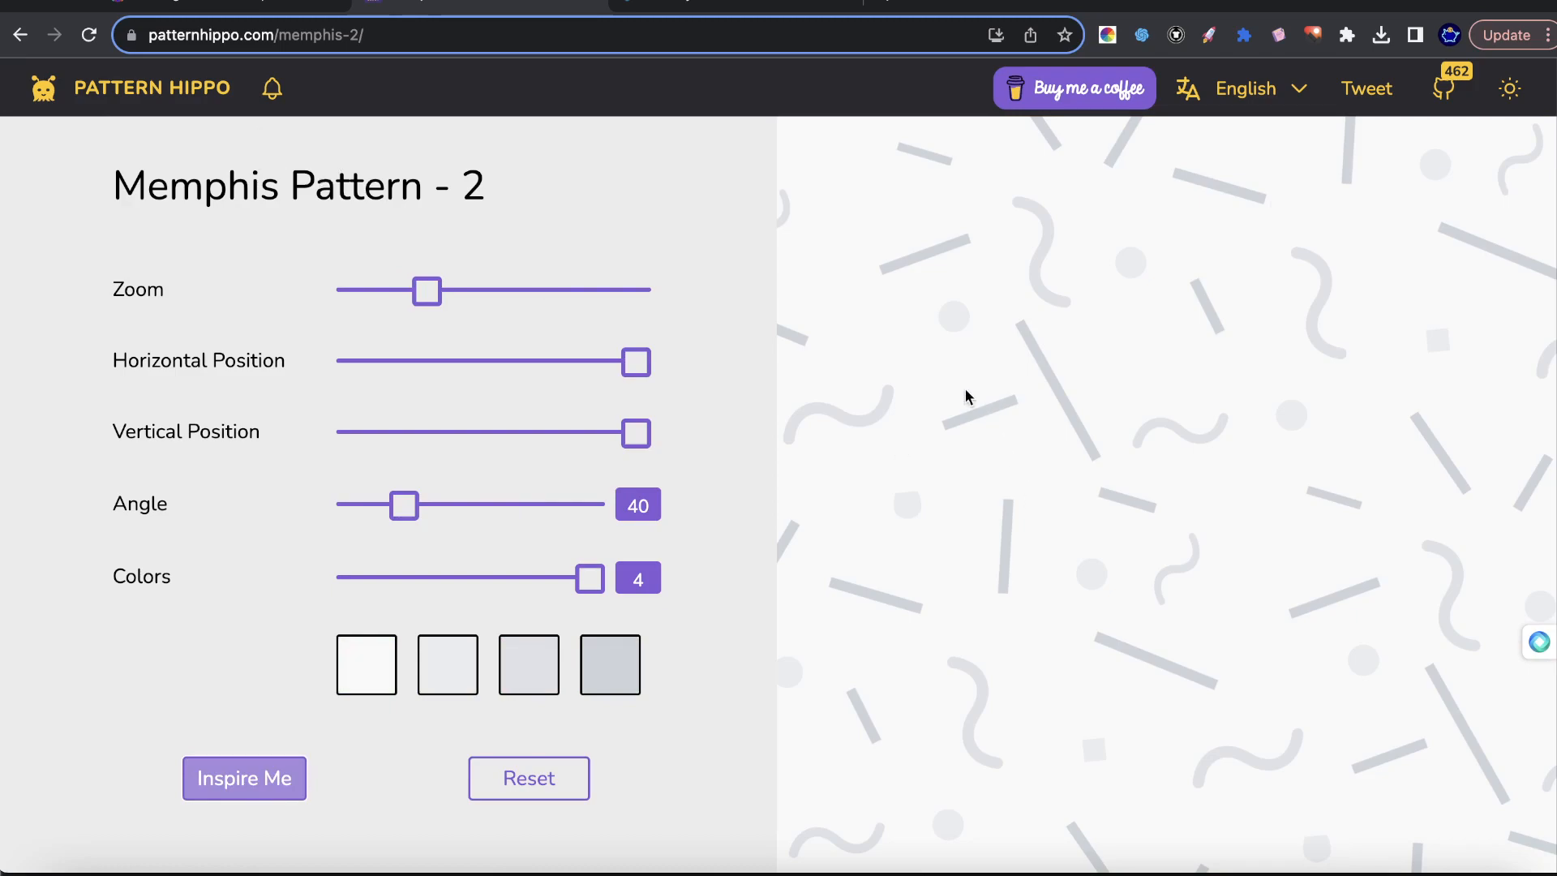
click(1314, 861)
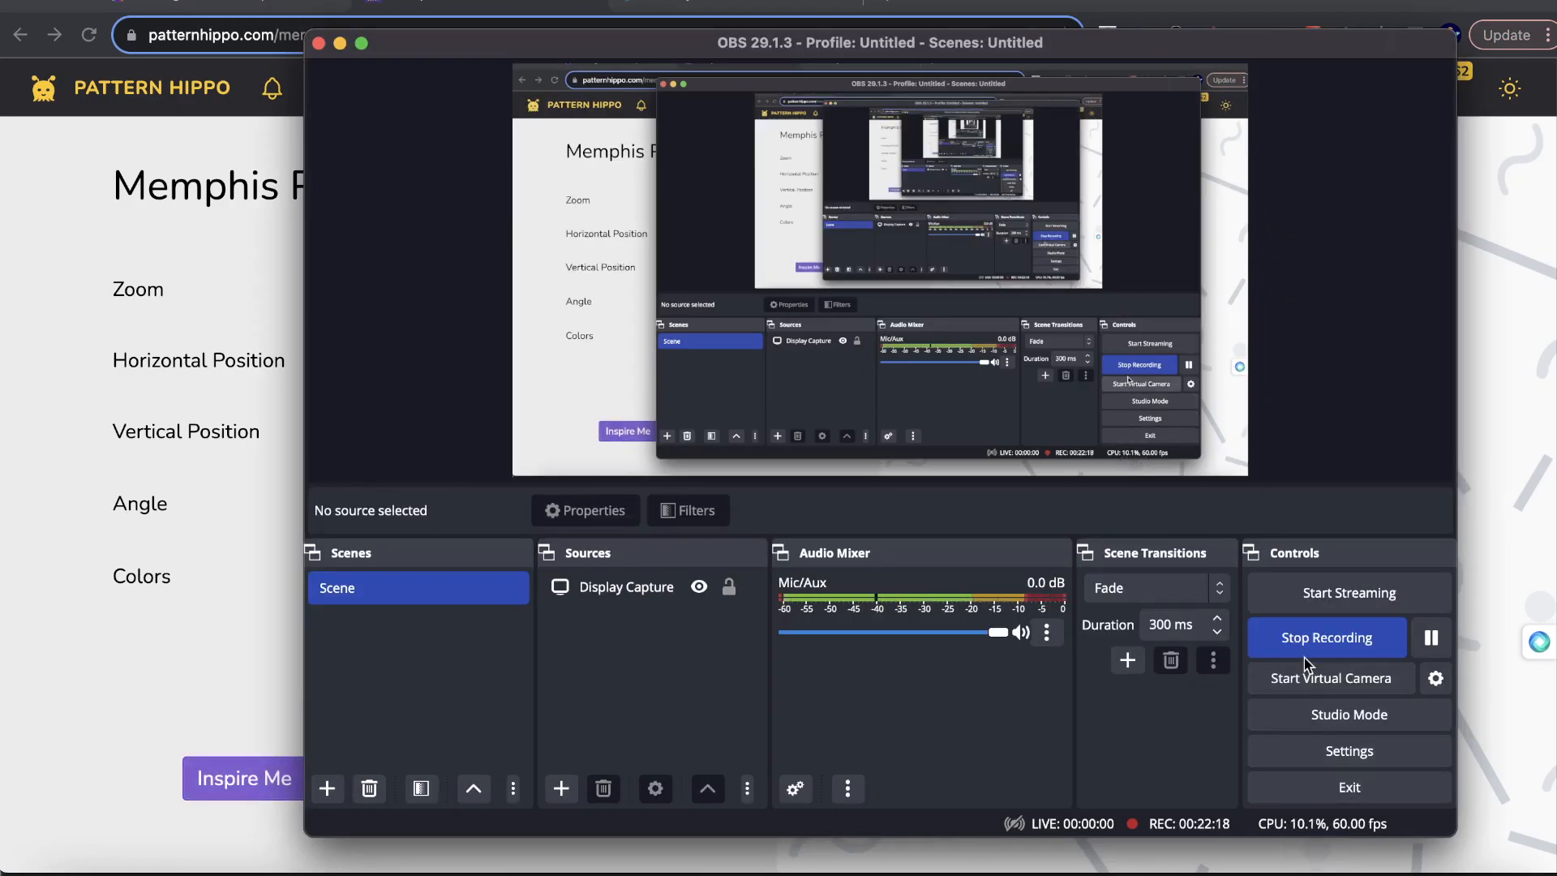